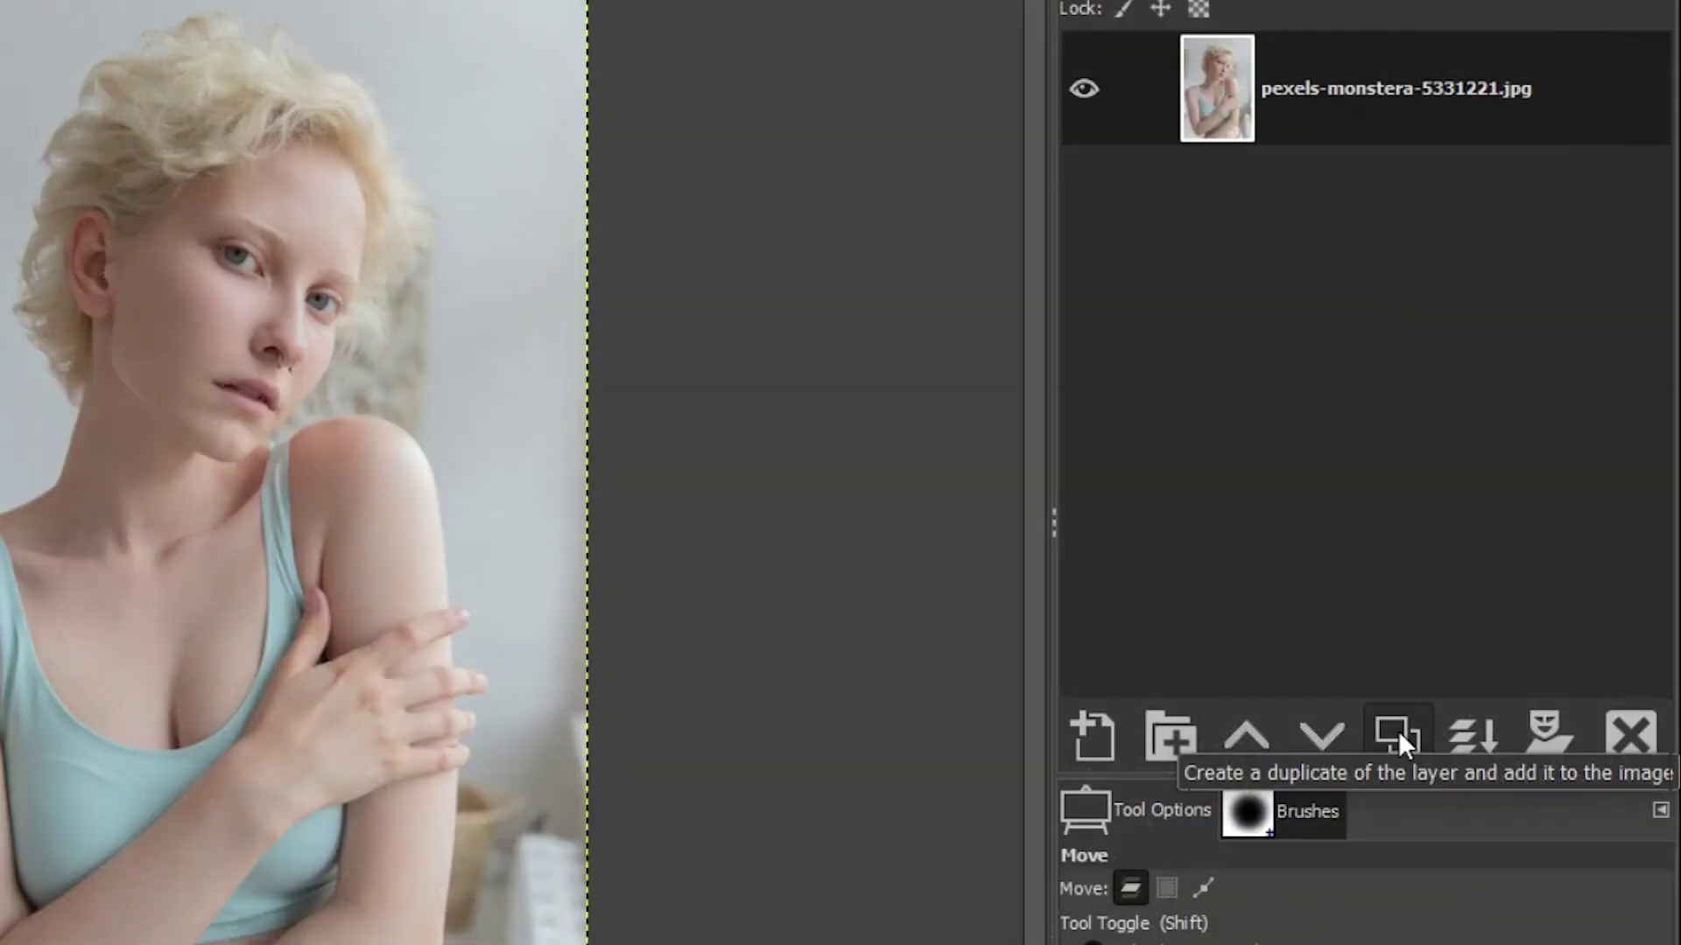
Duplicate the portrait photo's layer and name the copy Retouch
{"action": "left_click", "coordinate": [1399, 730]}
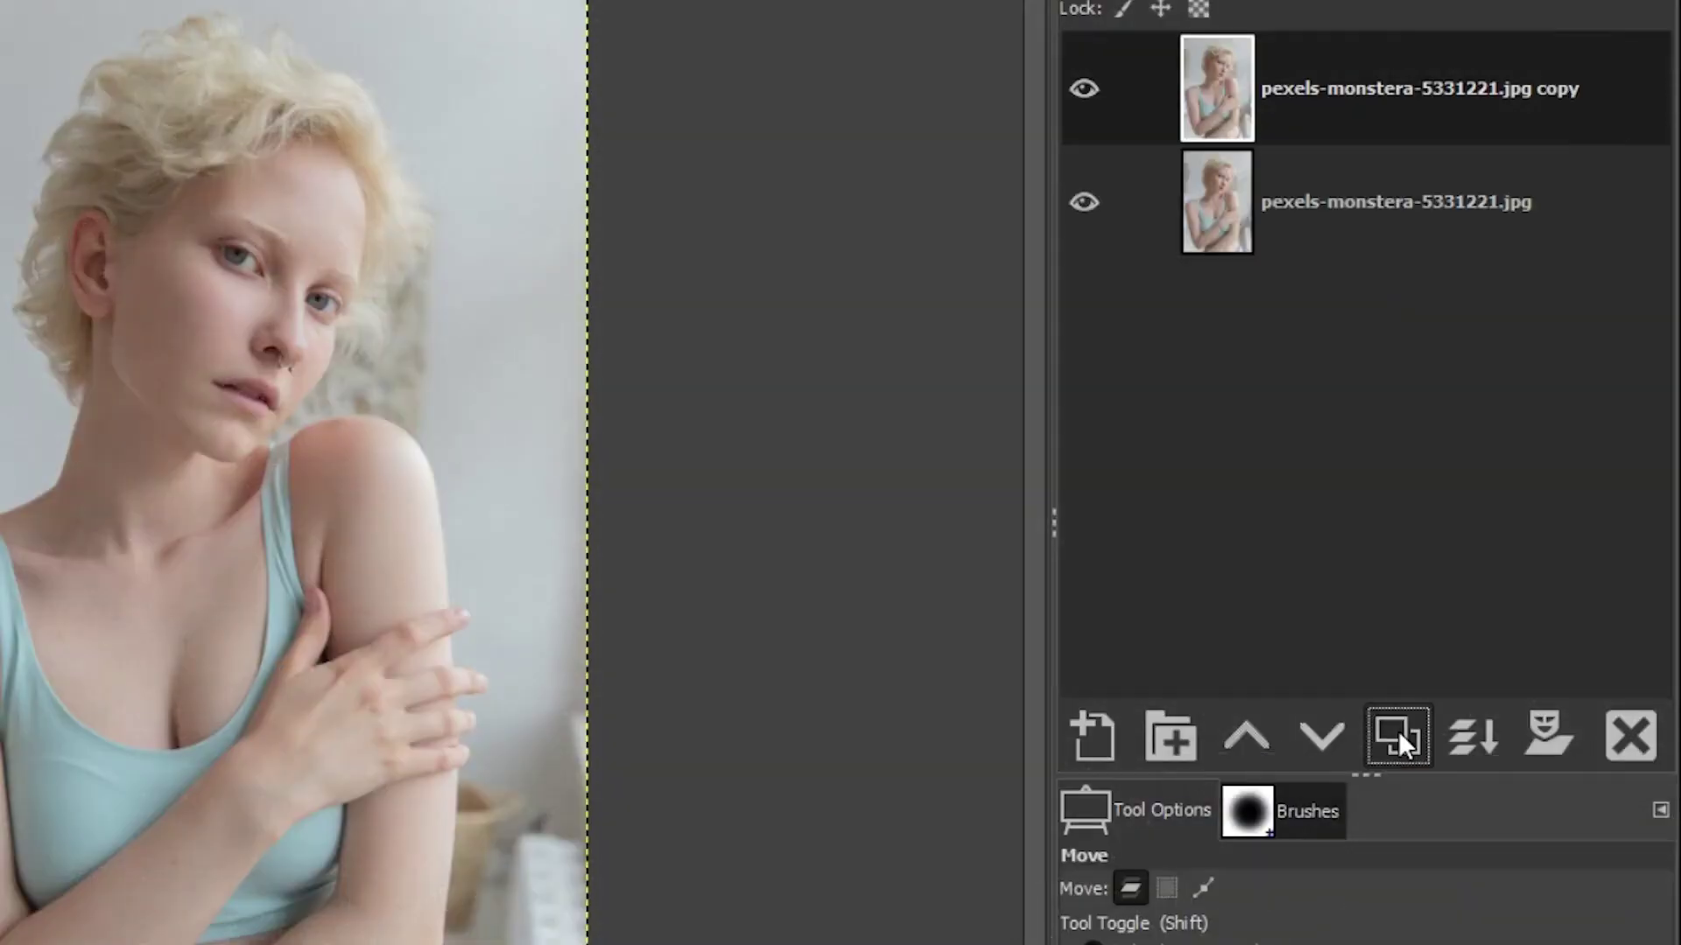
{"action": "double_click", "coordinate": [1308, 83]}
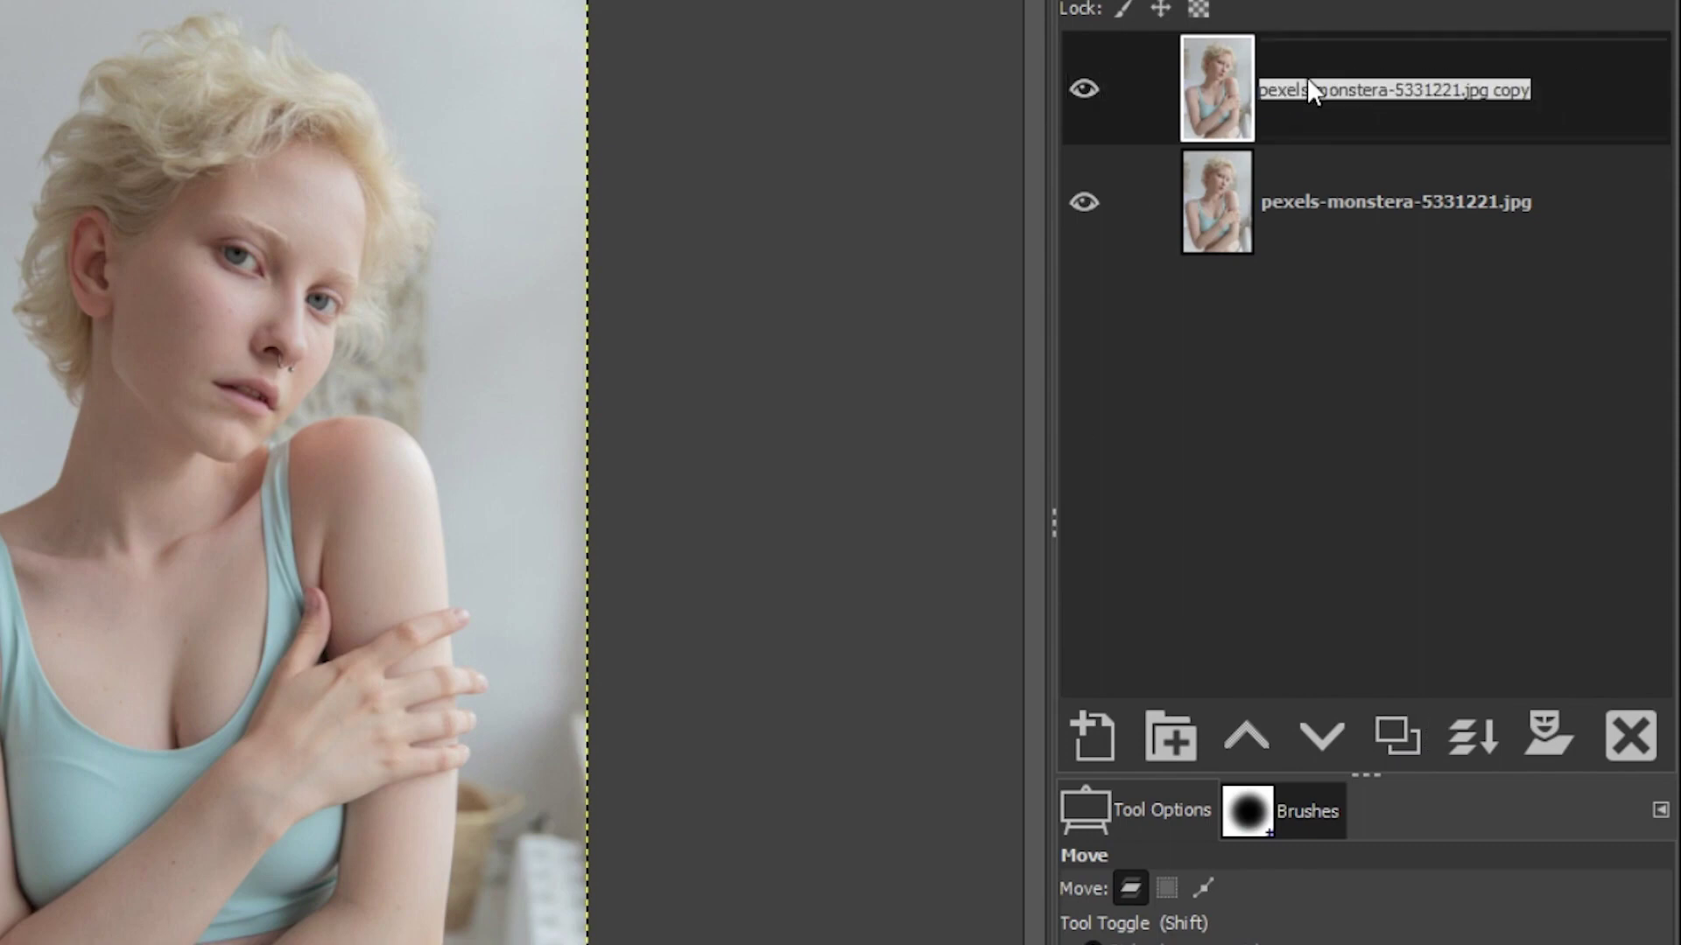
{"action": "type", "text": "Retouch"}
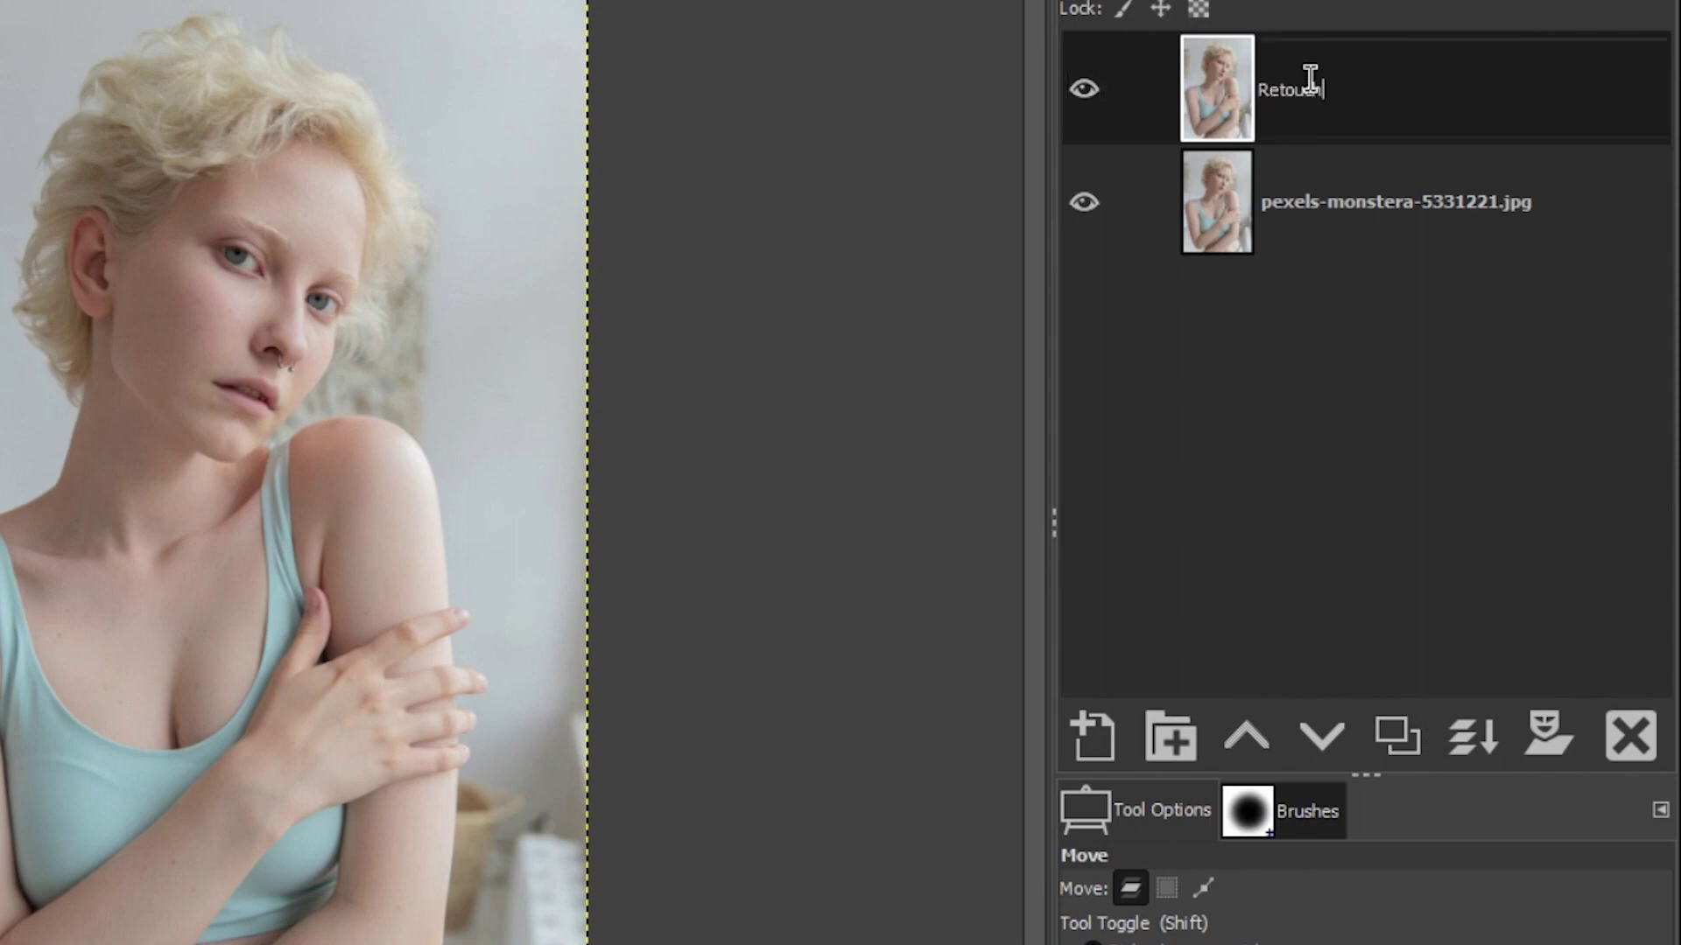
{"action": "key", "text": "Return"}
Heal the long curved wrinkle across the chest of the teal top, sampling clean fabric just below the crease
{"action": "key", "text": "z"}
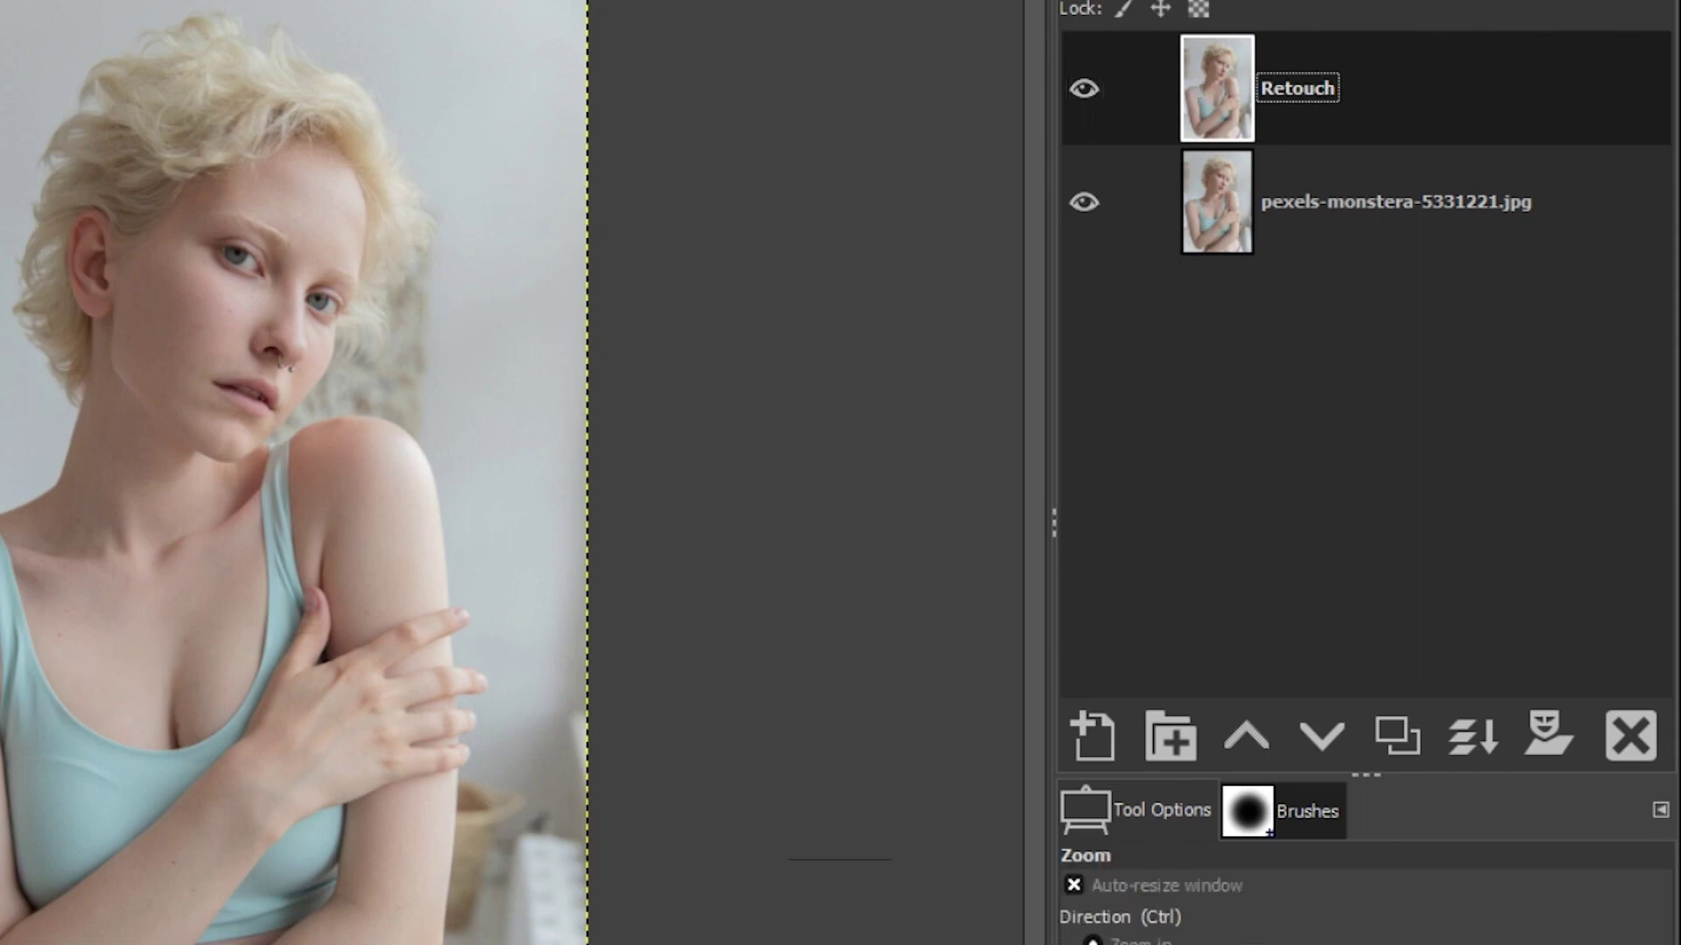
{"action": "left_click_drag", "start_coordinate": [1, 673], "coordinate": [212, 867]}
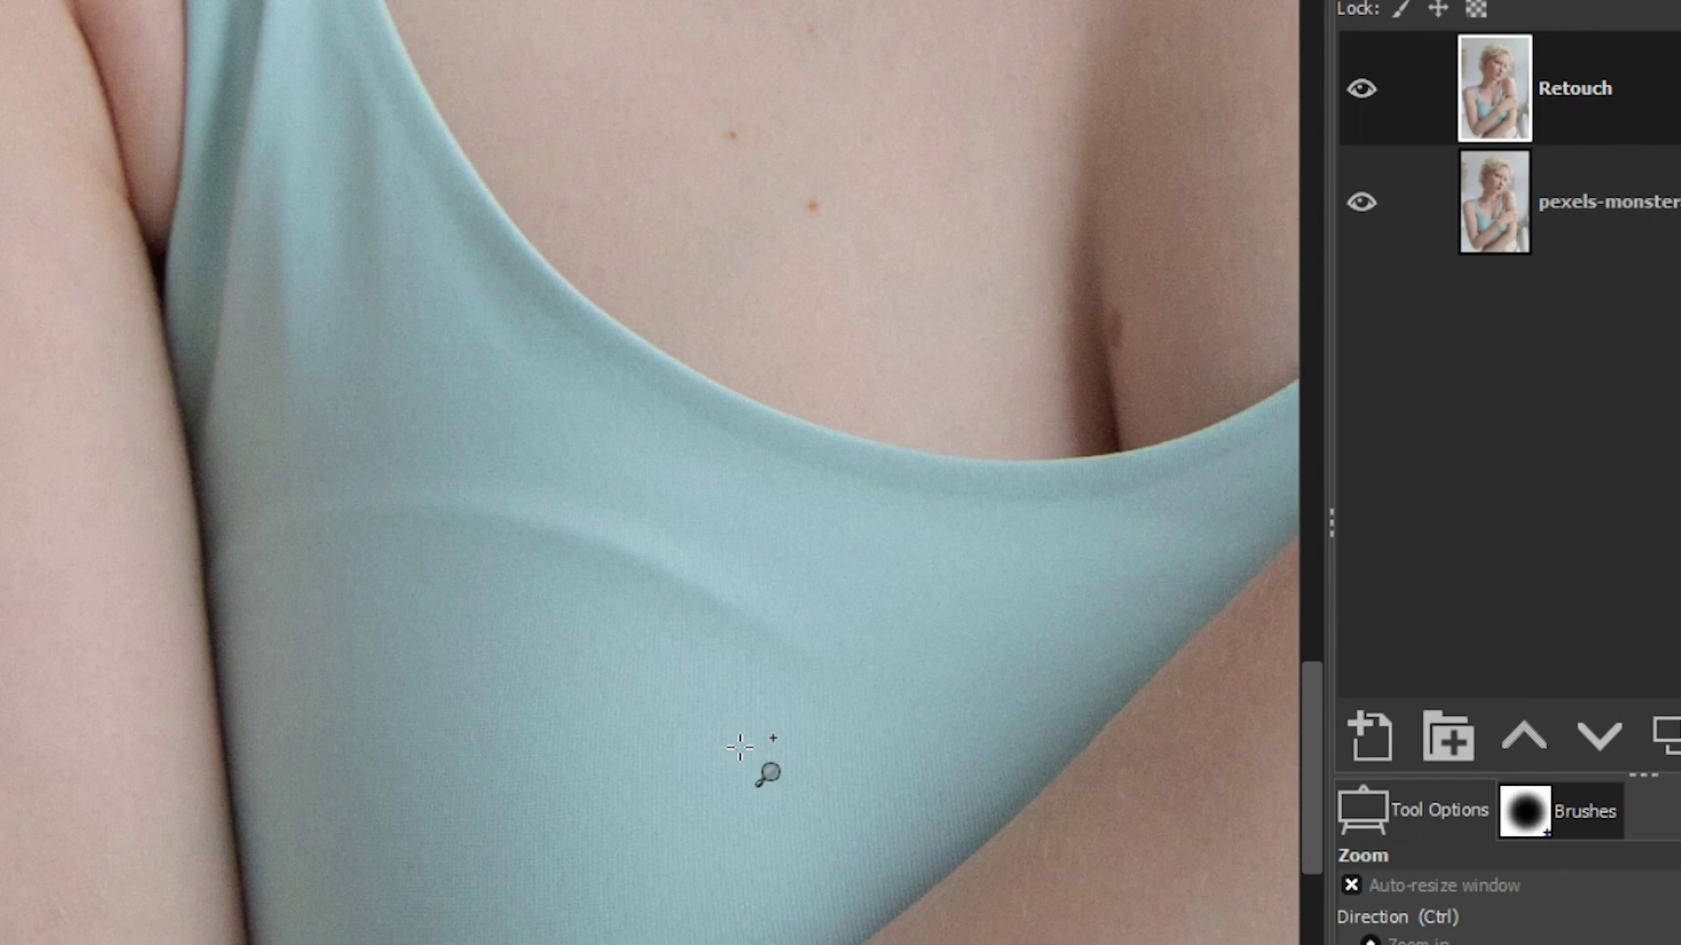
{"action": "key", "text": "h"}
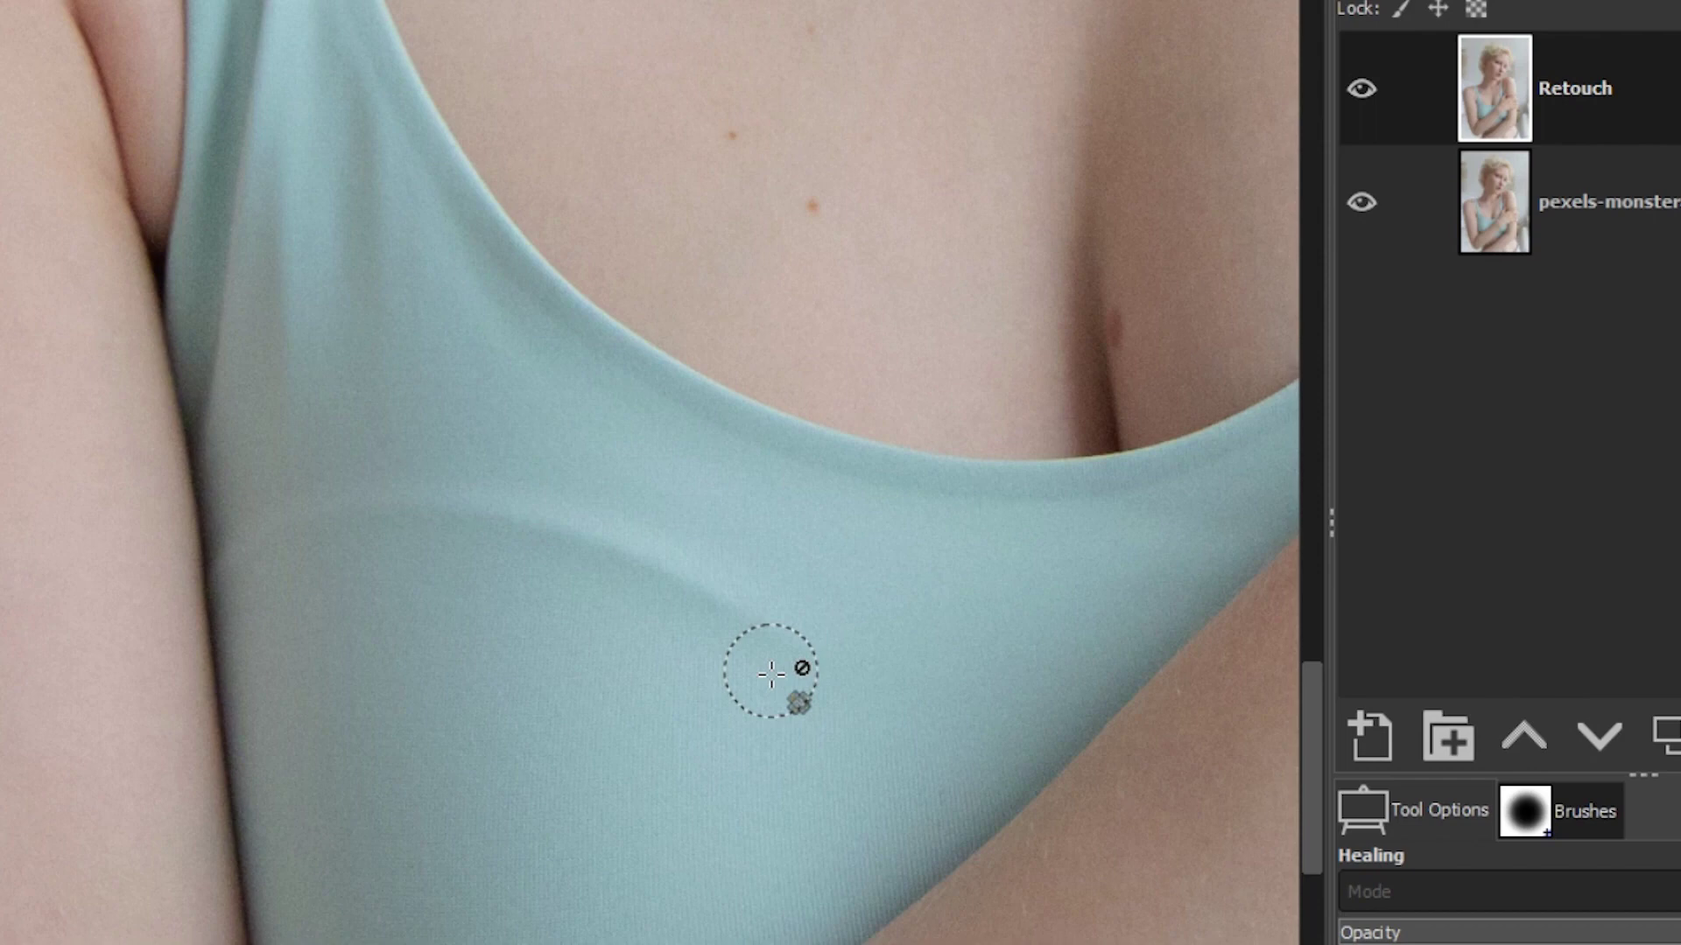
{"action": "left_click", "coordinate": [769, 734], "text": "ctrl"}
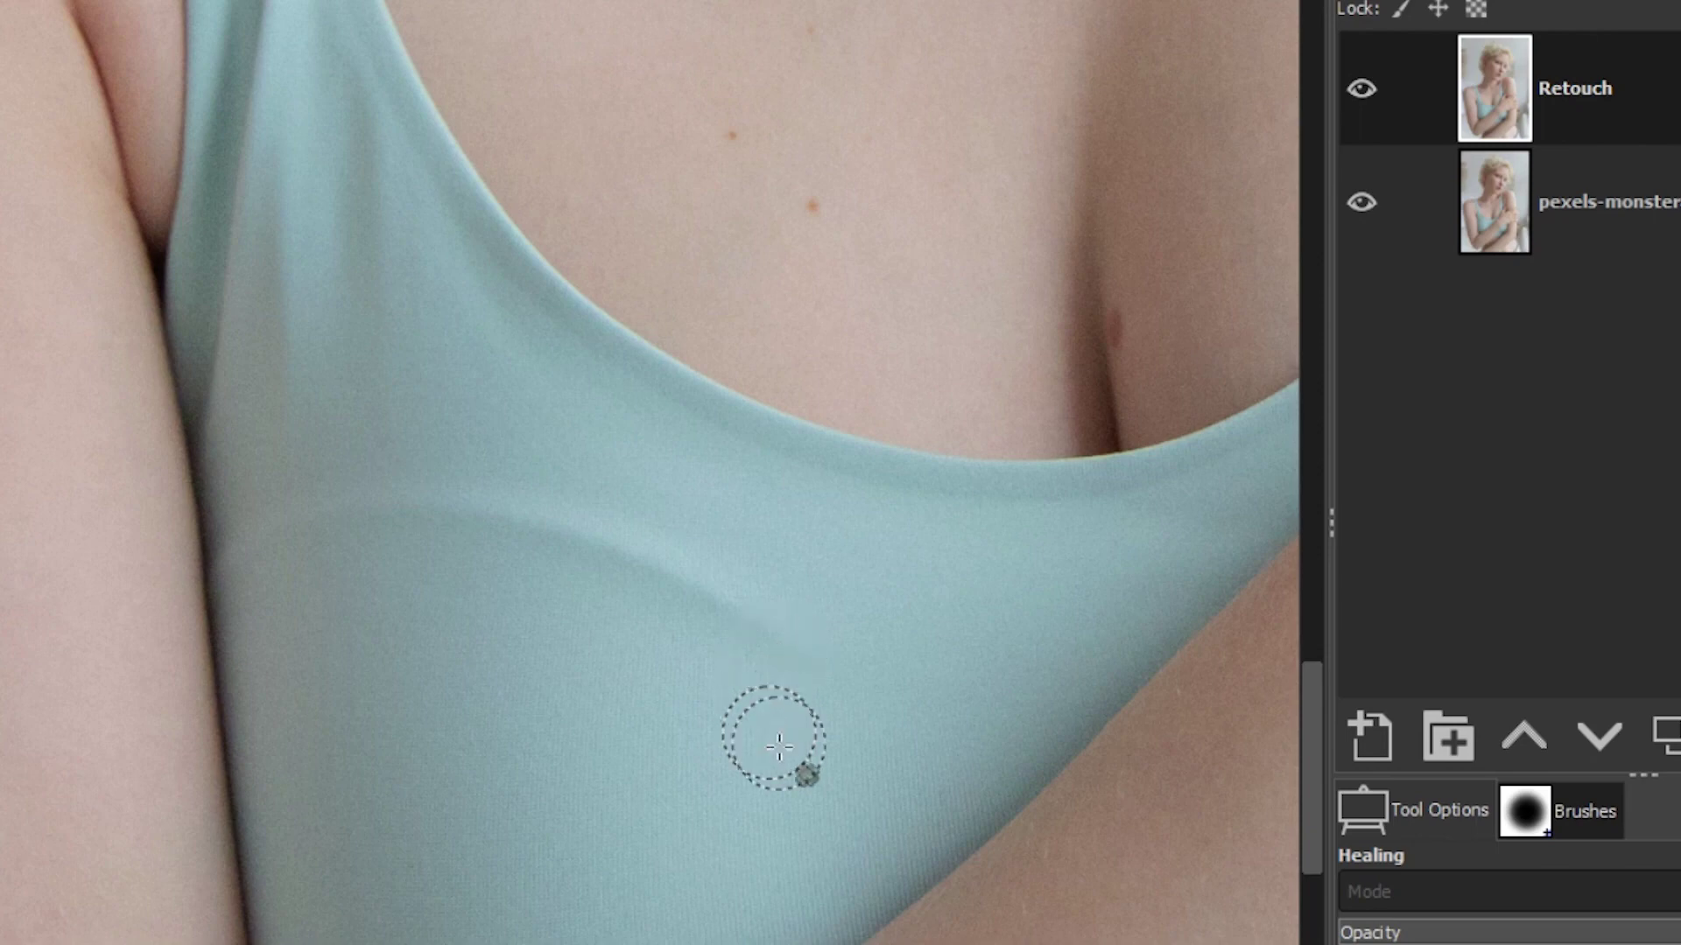
{"action": "key", "text": "z"}
{"action": "left_click", "coordinate": [763, 725]}
{"action": "left_click", "coordinate": [763, 723]}
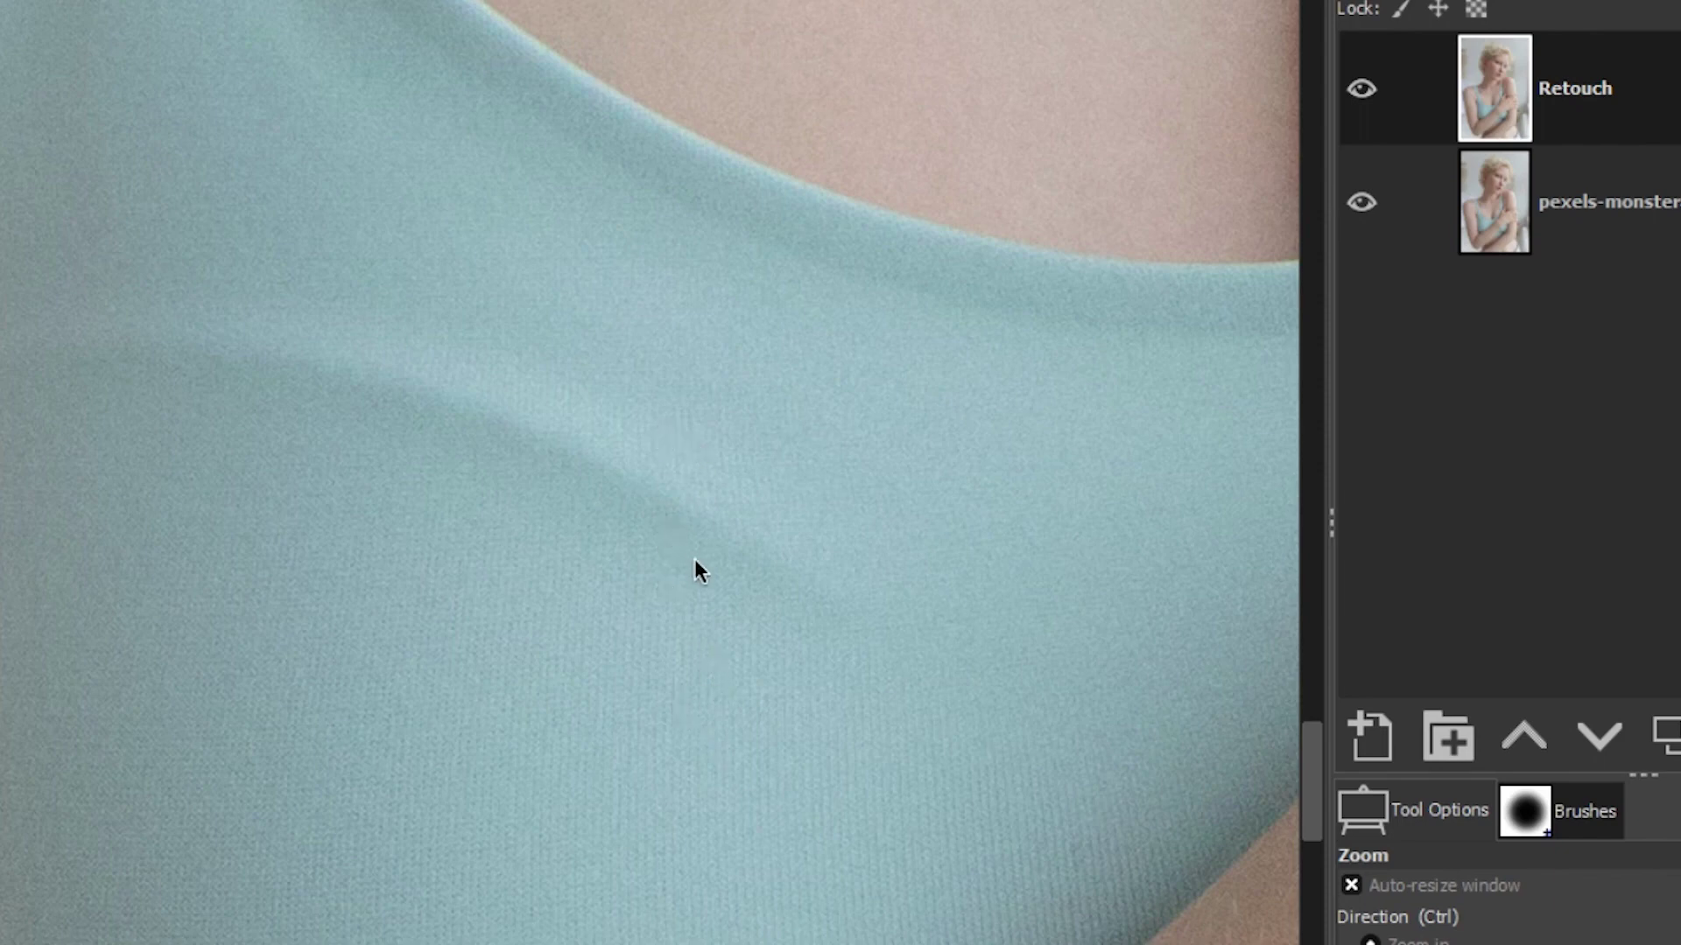
{"action": "key", "text": "h"}
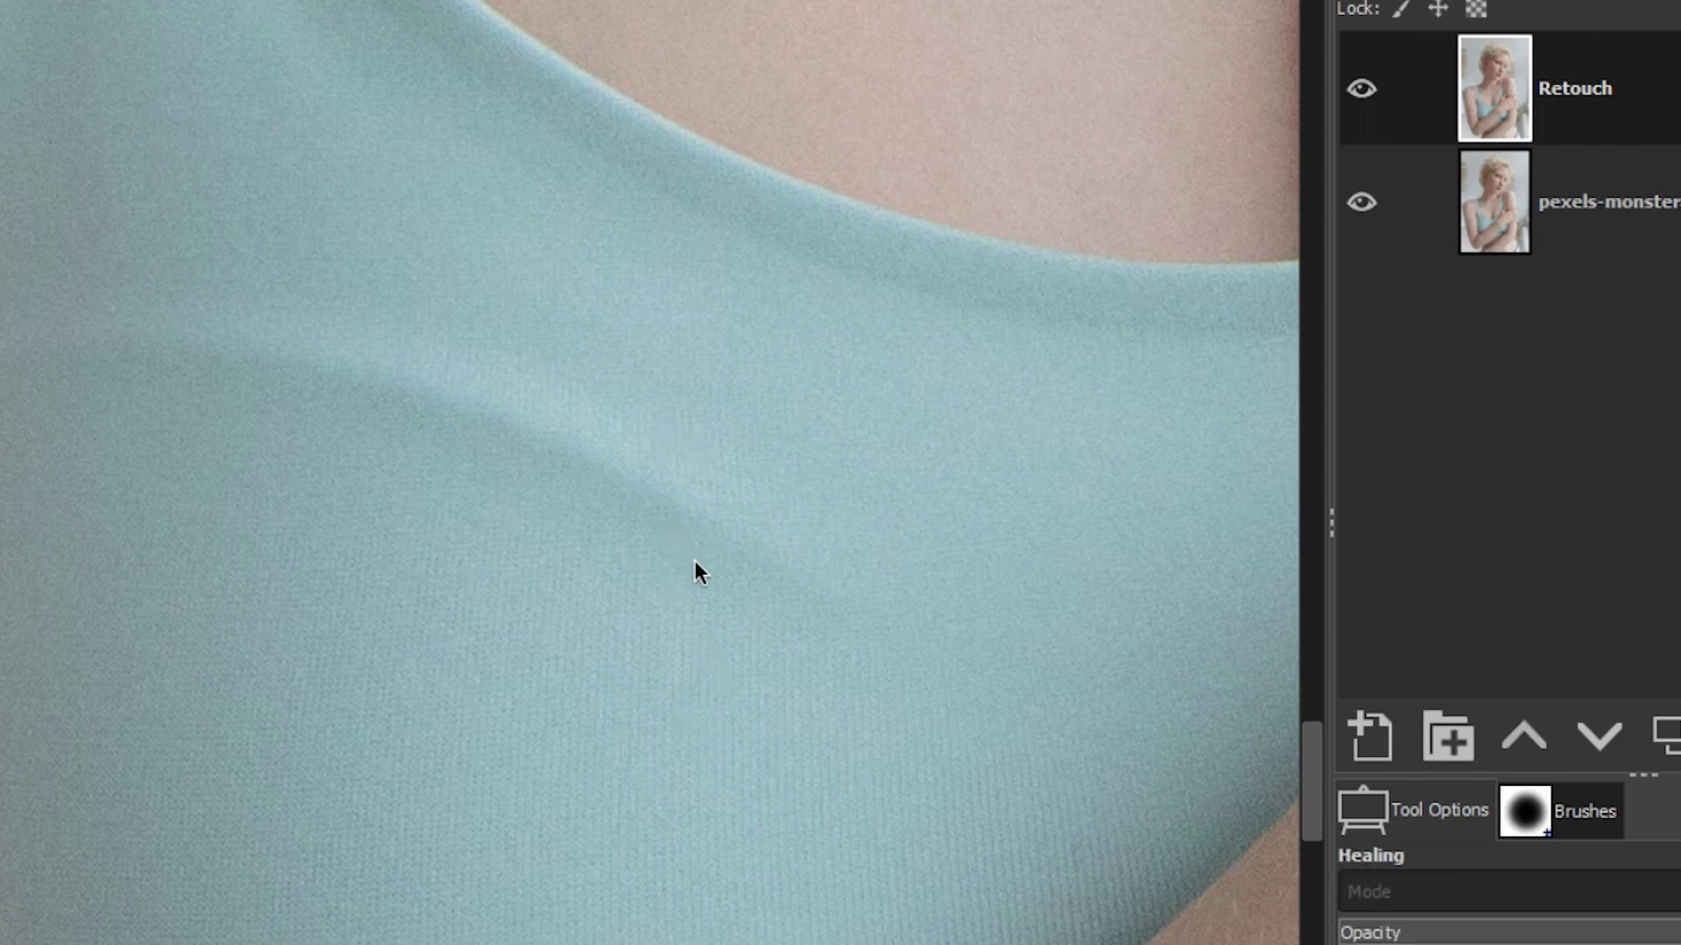
{"action": "left_click", "coordinate": [753, 725], "text": "ctrl"}
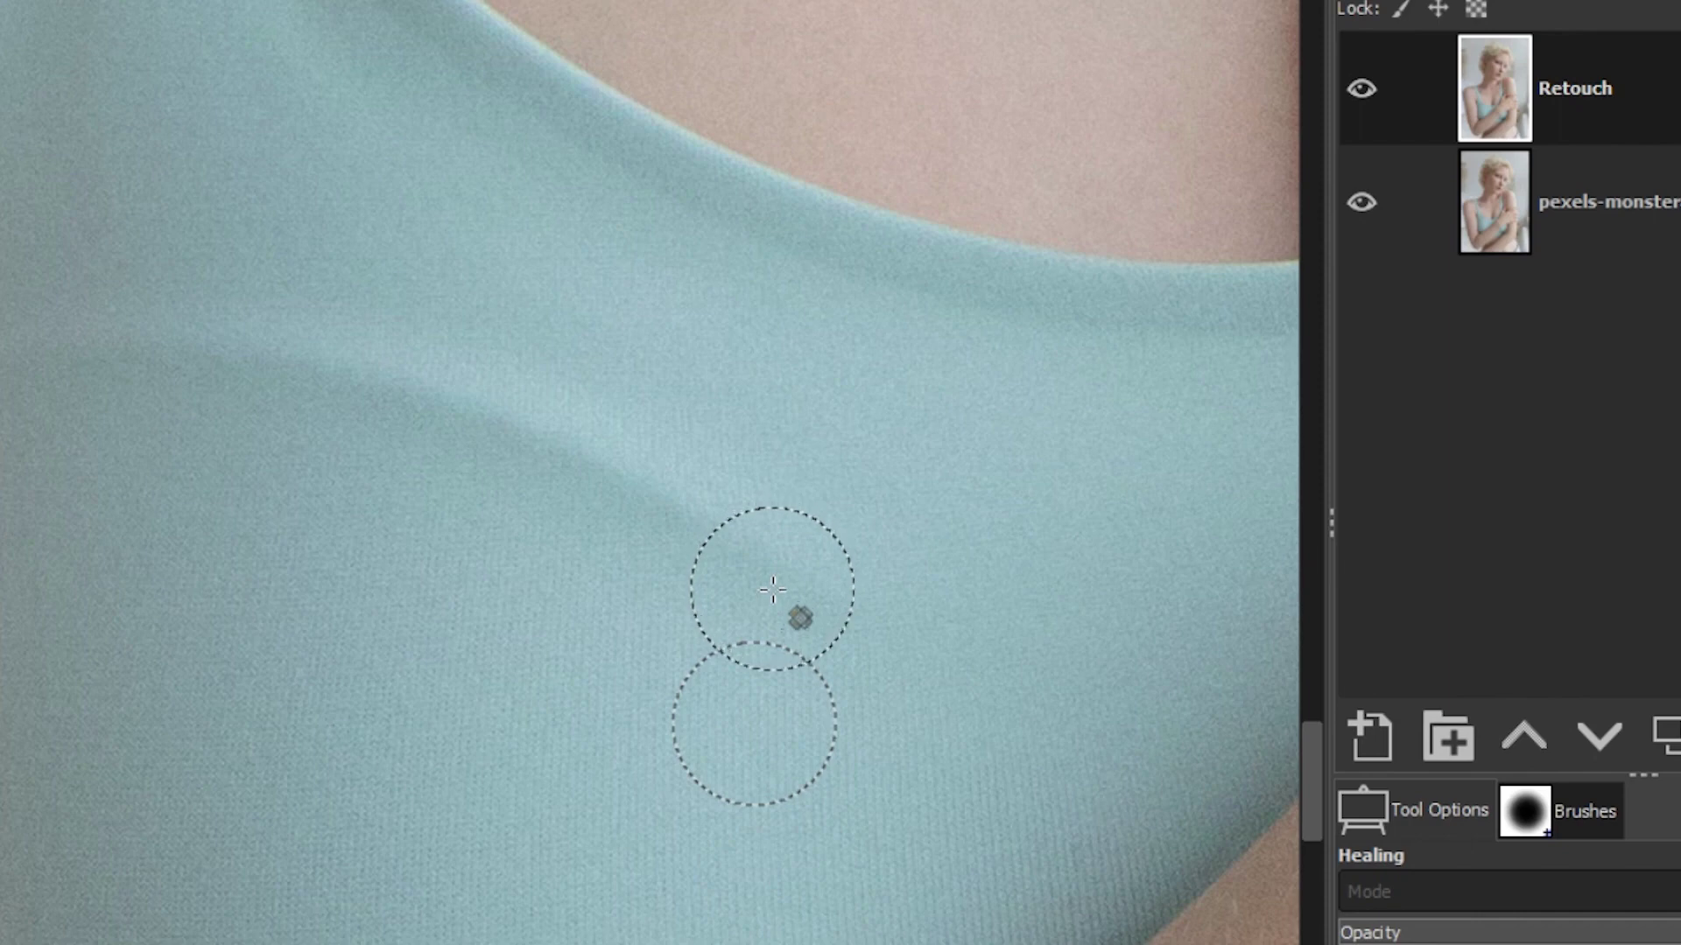
{"action": "mouse_move", "coordinate": [772, 589]}
{"action": "left_mouse_down"}
{"action": "mouse_move", "coordinate": [765, 626]}
{"action": "mouse_move", "coordinate": [780, 600]}
{"action": "mouse_move", "coordinate": [712, 562]}
{"action": "mouse_move", "coordinate": [632, 470]}
{"action": "mouse_move", "coordinate": [517, 480]}
{"action": "mouse_move", "coordinate": [487, 458]}
{"action": "mouse_move", "coordinate": [375, 503]}
{"action": "mouse_move", "coordinate": [331, 412]}
{"action": "mouse_move", "coordinate": [73, 367]}
{"action": "left_mouse_up"}
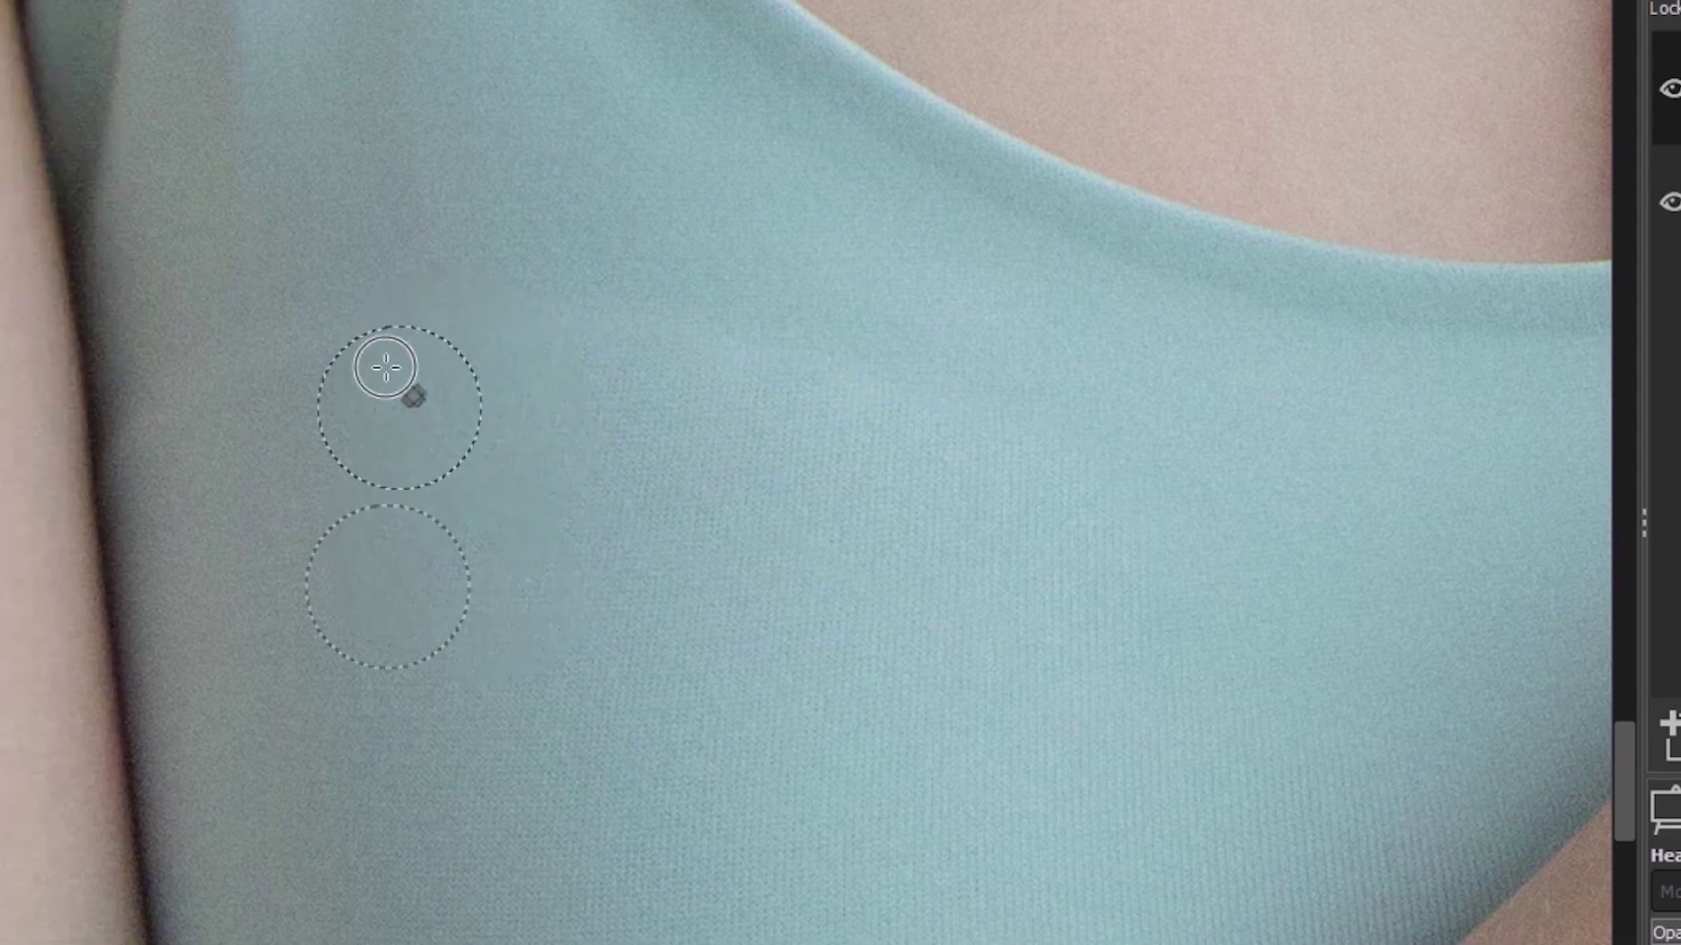
Heal the remaining traces of the wrinkle toward the arm and across the chest, resampling fabric near the arm
{"action": "left_click_drag", "start_coordinate": [386, 367], "coordinate": [356, 378]}
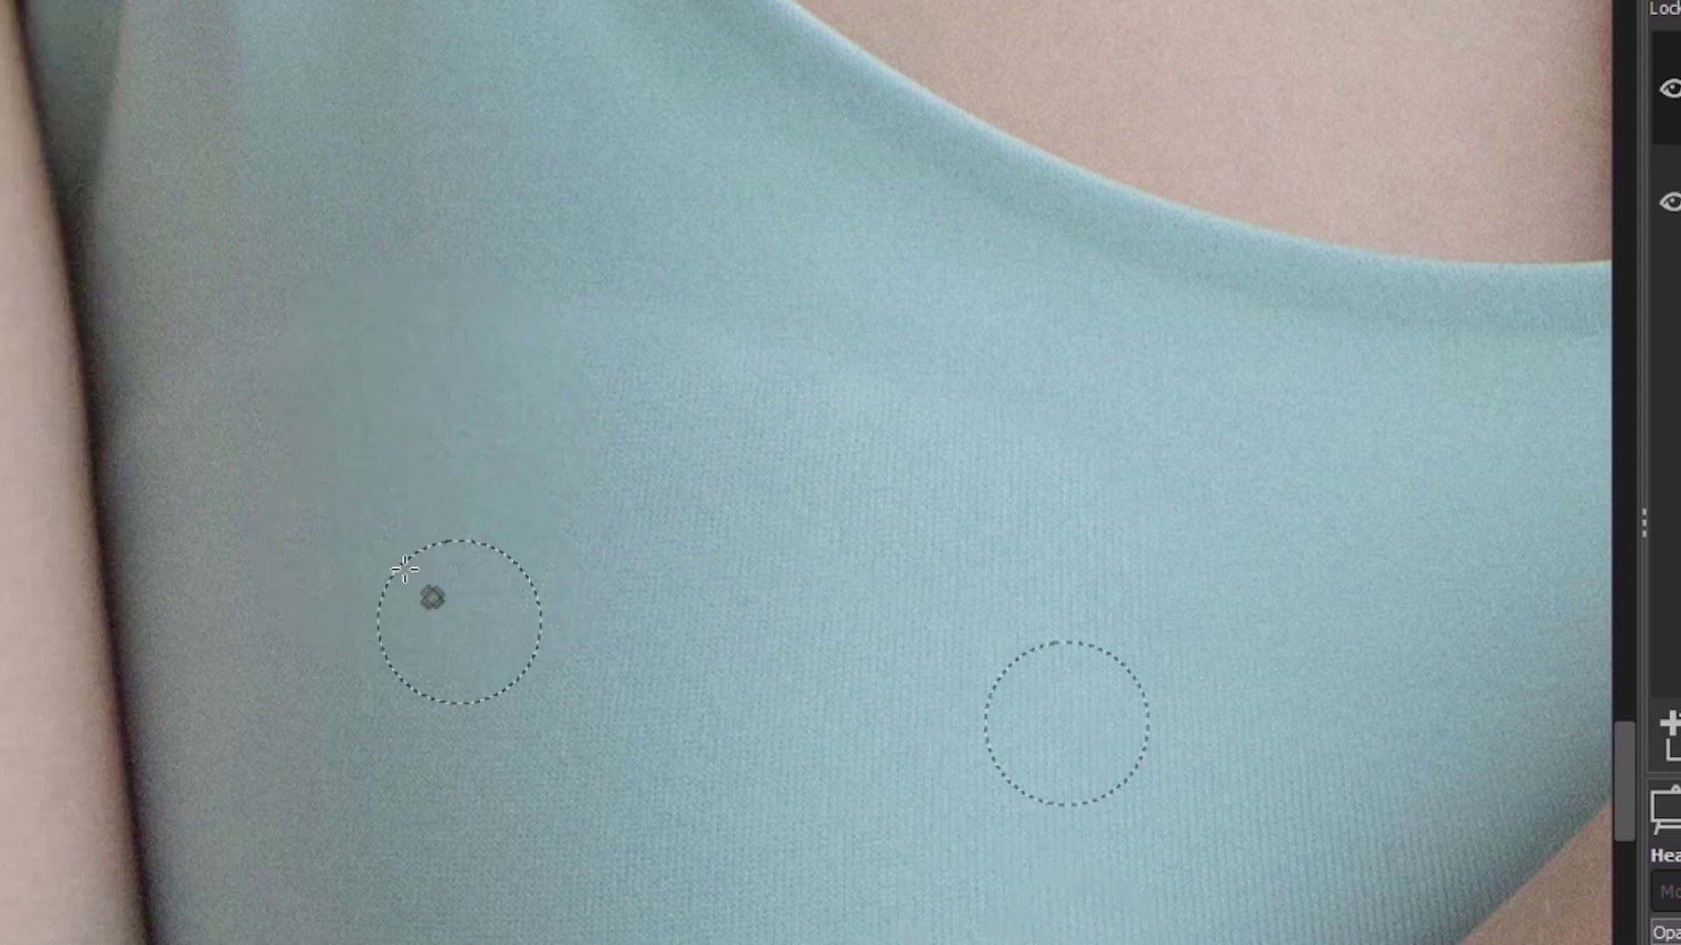
{"action": "left_click", "coordinate": [261, 530], "text": "ctrl"}
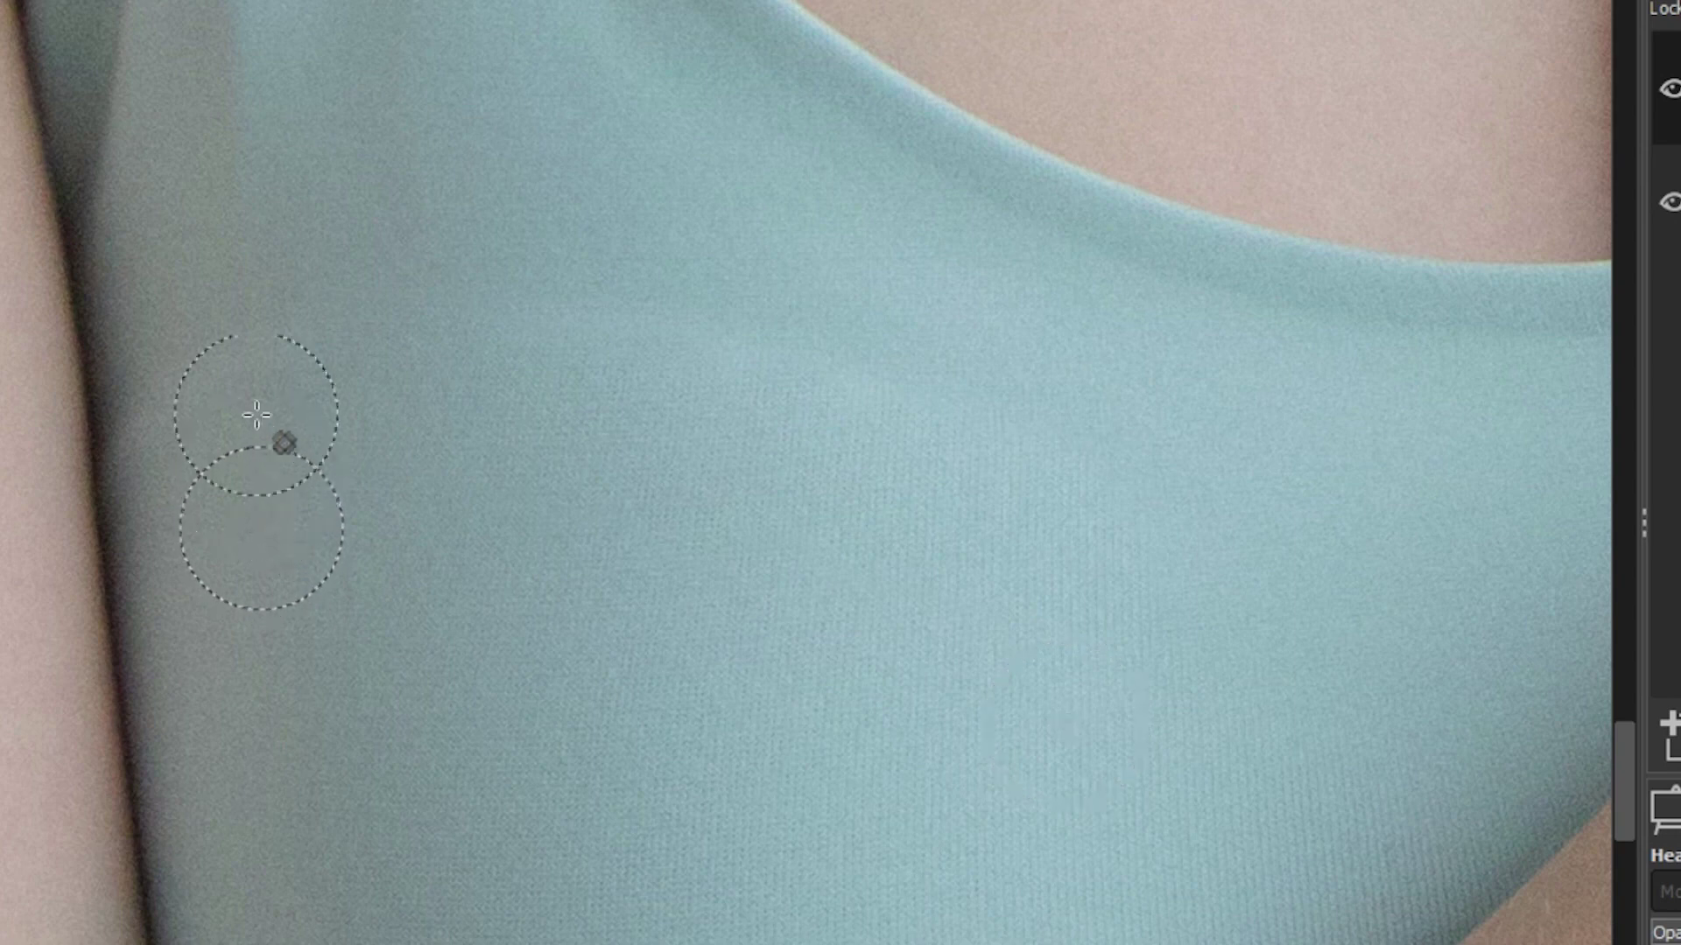
{"action": "mouse_move", "coordinate": [251, 361]}
{"action": "left_mouse_down"}
{"action": "mouse_move", "coordinate": [277, 346]}
{"action": "mouse_move", "coordinate": [414, 381]}
{"action": "mouse_move", "coordinate": [600, 338]}
{"action": "mouse_move", "coordinate": [853, 425]}
{"action": "left_mouse_up"}
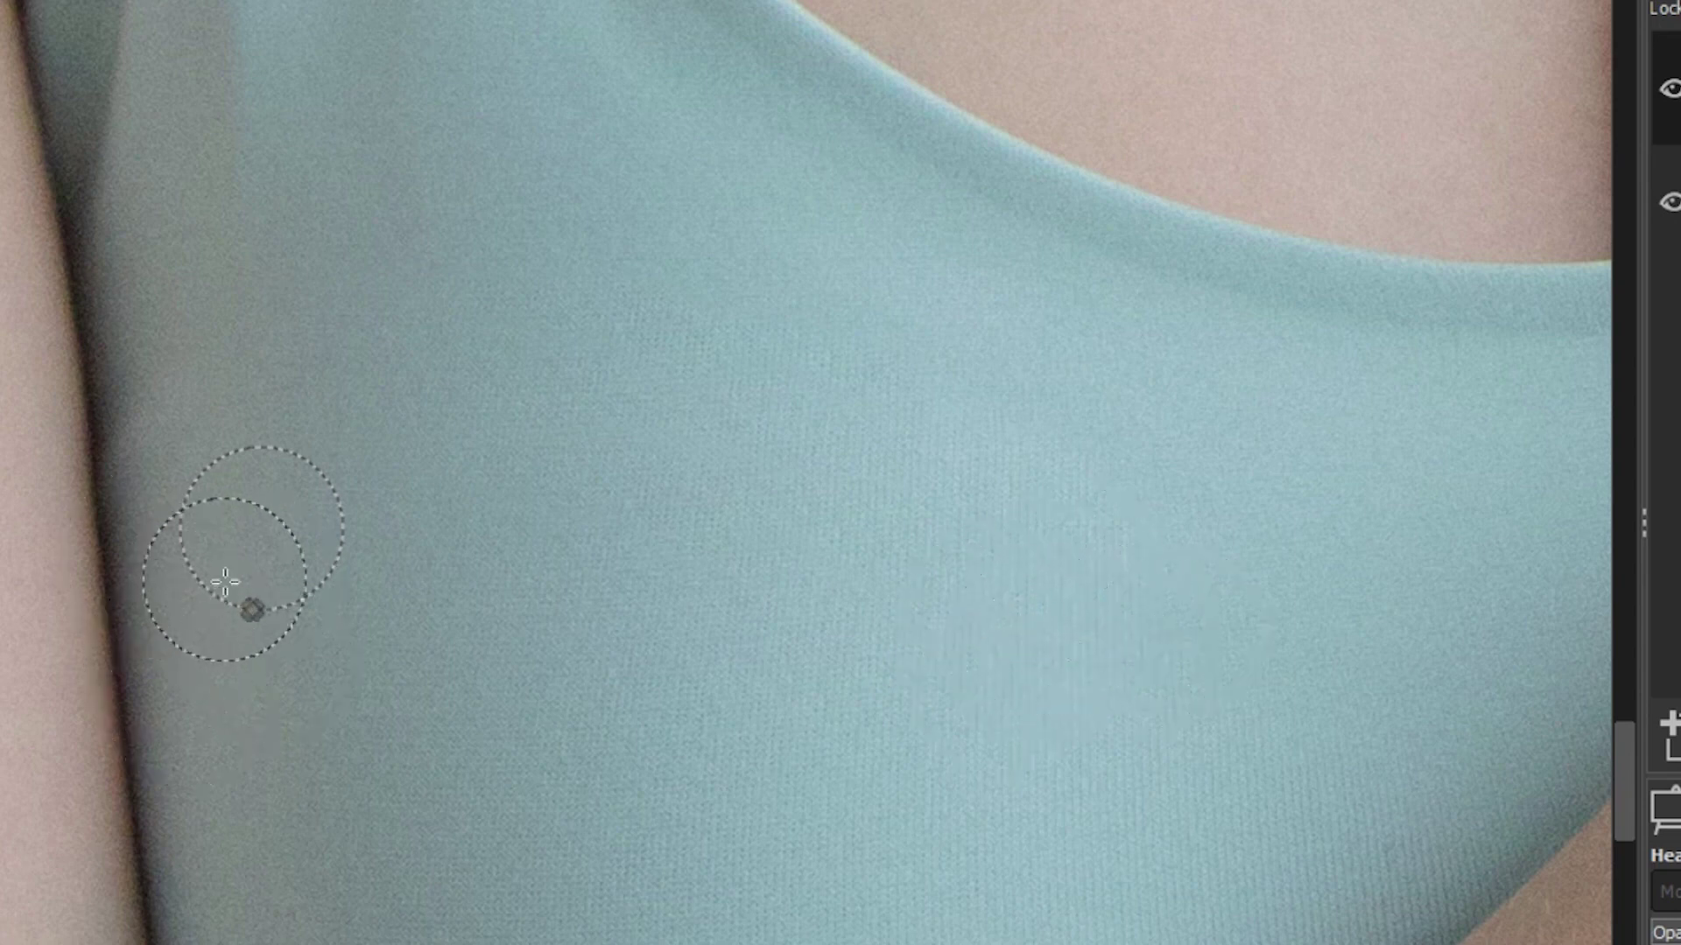
Reduce the Healing brush and smooth the last bit of crease close to the arm edge, sampling fabric directly below it
{"action": "key", "text": "bracketleft"}
{"action": "key", "text": "bracketleft"}
{"action": "key", "text": "bracketleft"}
{"action": "key", "text": "bracketleft"}
{"action": "key", "text": "bracketleft"}
{"action": "key", "text": "bracketleft"}
{"action": "key", "text": "bracketleft"}
{"action": "key", "text": "bracketleft"}
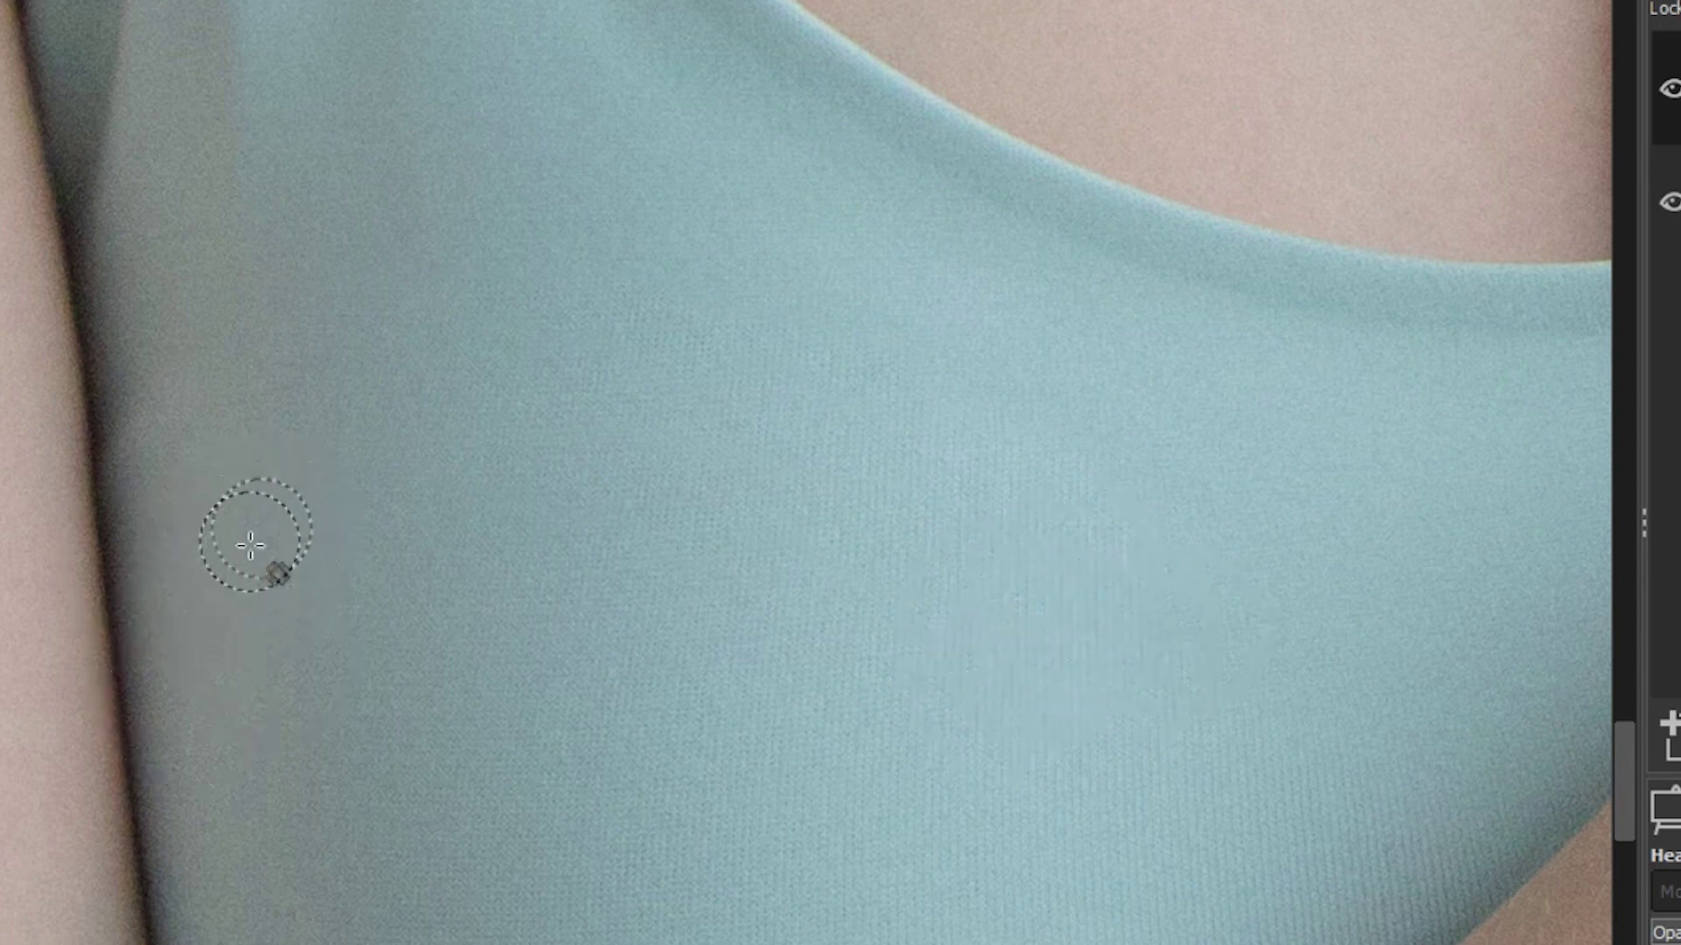
{"action": "left_click", "coordinate": [173, 498], "text": "ctrl"}
{"action": "left_click_drag", "start_coordinate": [159, 408], "coordinate": [180, 406]}
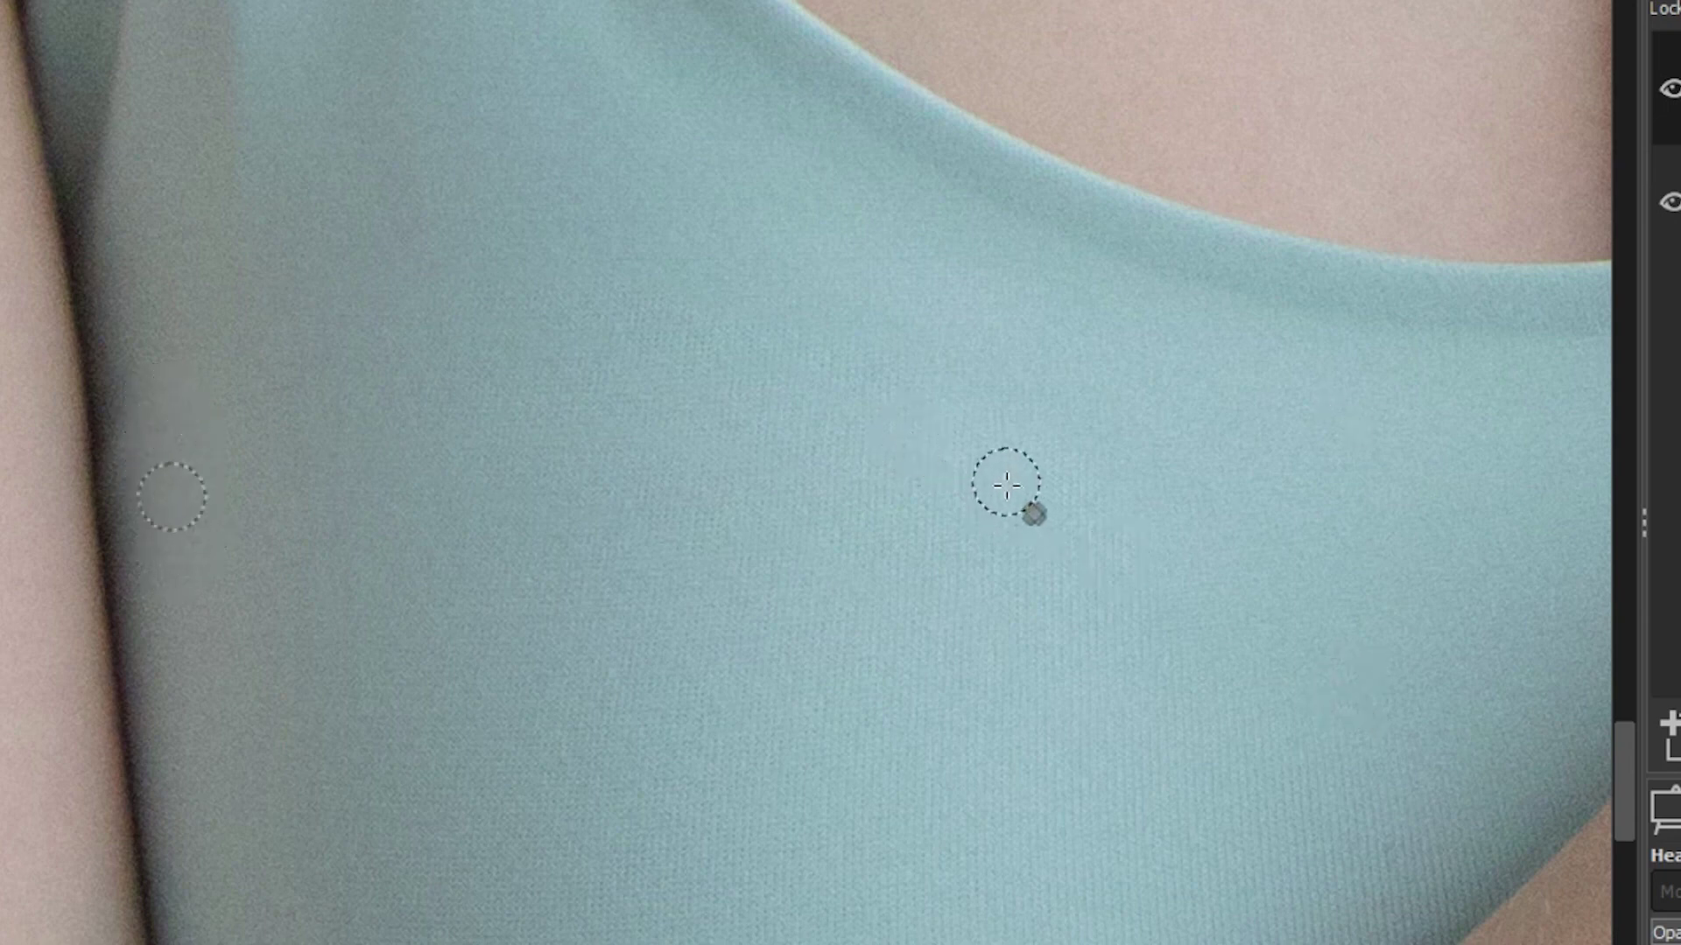
Heal away the nose ring's ball nearest the nose tip, sampling the clean skin just below it
{"action": "left_click_drag", "start_coordinate": [1228, 82], "coordinate": [812, 805]}
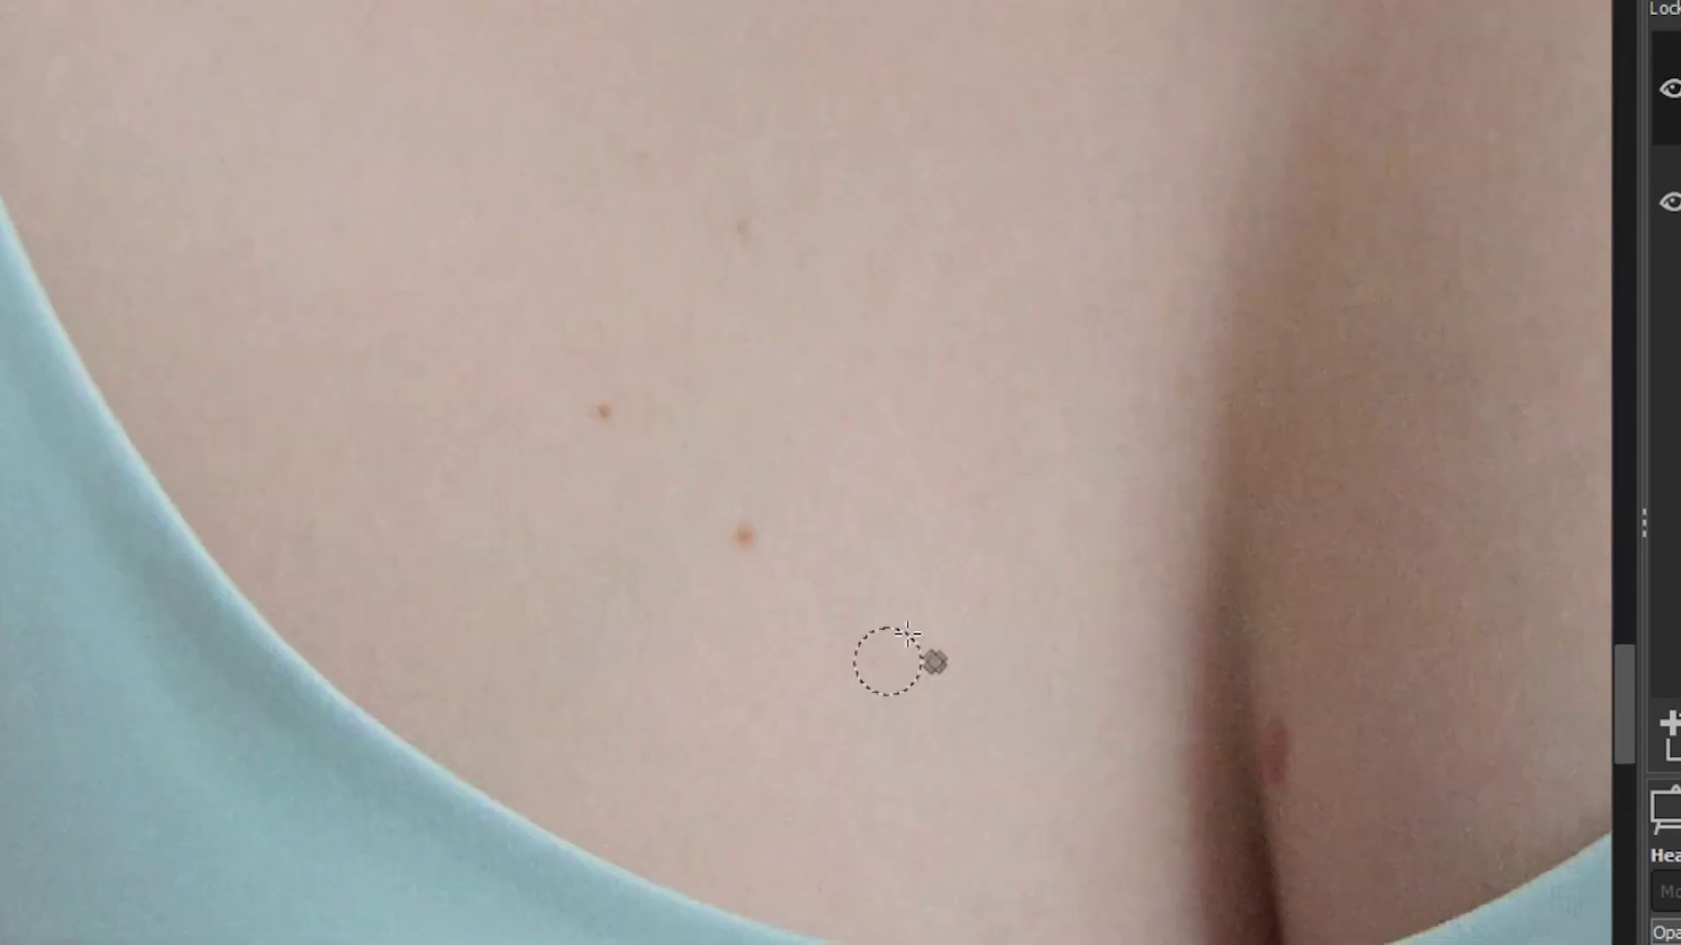
{"action": "left_click_drag", "start_coordinate": [1245, 100], "coordinate": [884, 941]}
{"action": "left_click_drag", "start_coordinate": [941, 278], "coordinate": [882, 941]}
{"action": "mouse_move", "coordinate": [1065, 105]}
{"action": "left_mouse_down"}
{"action": "mouse_move", "coordinate": [946, 941]}
{"action": "mouse_move", "coordinate": [953, 924]}
{"action": "left_mouse_up"}
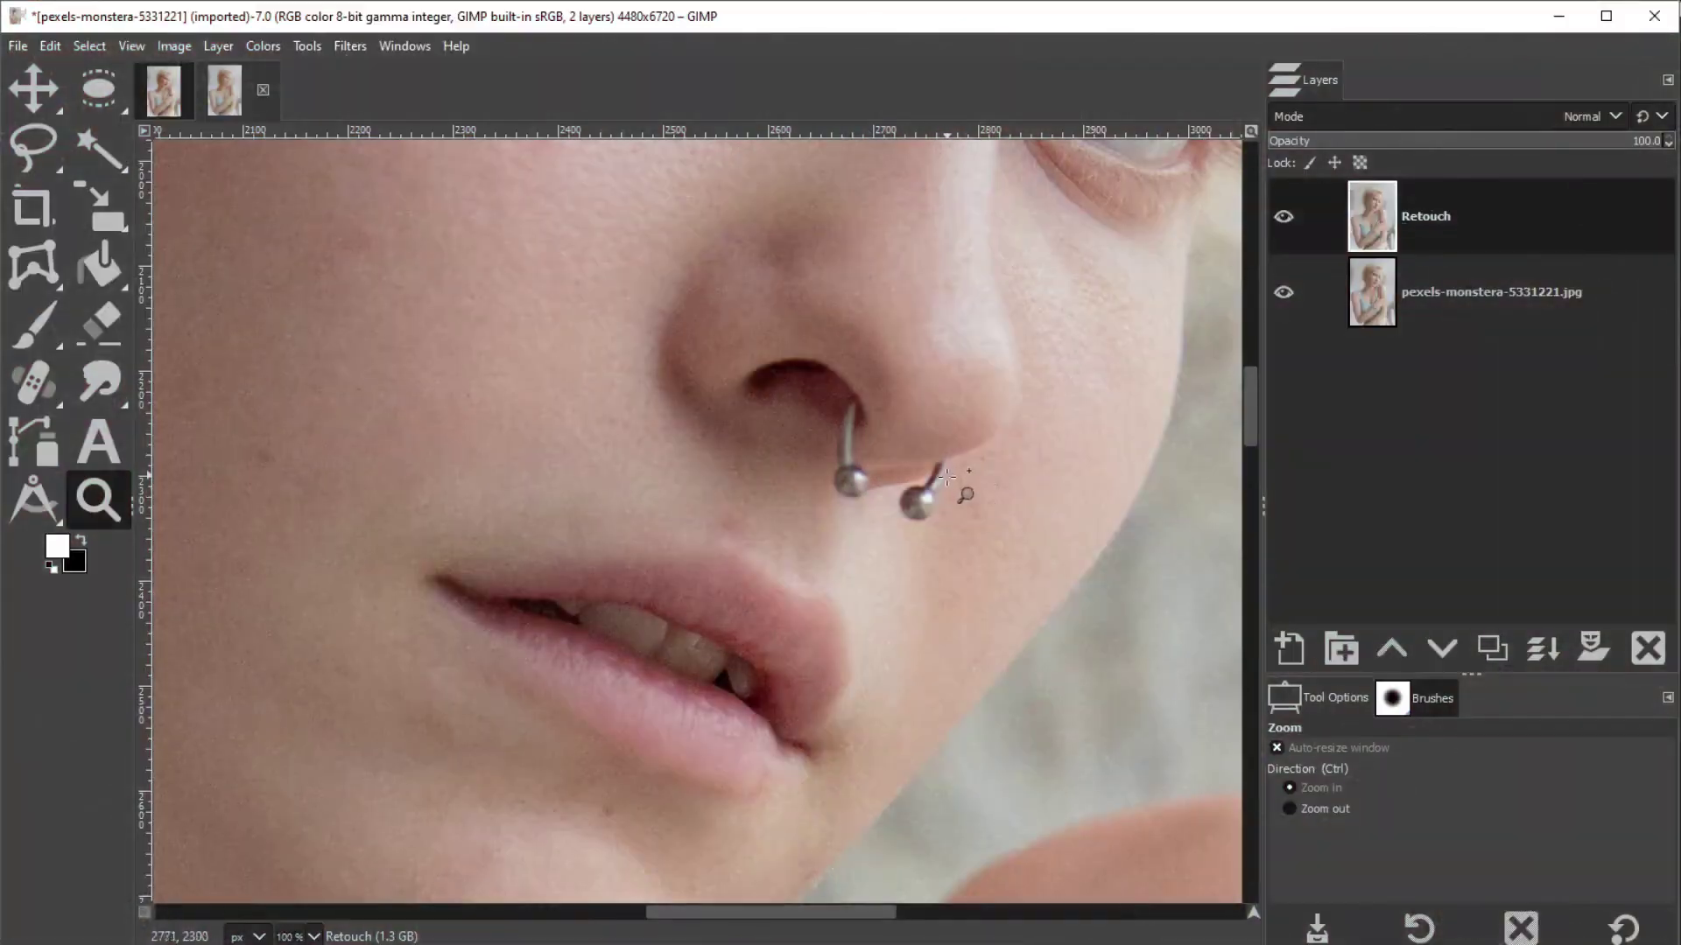
{"action": "left_click", "coordinate": [946, 477]}
{"action": "left_click", "coordinate": [947, 476]}
{"action": "left_click", "coordinate": [947, 475]}
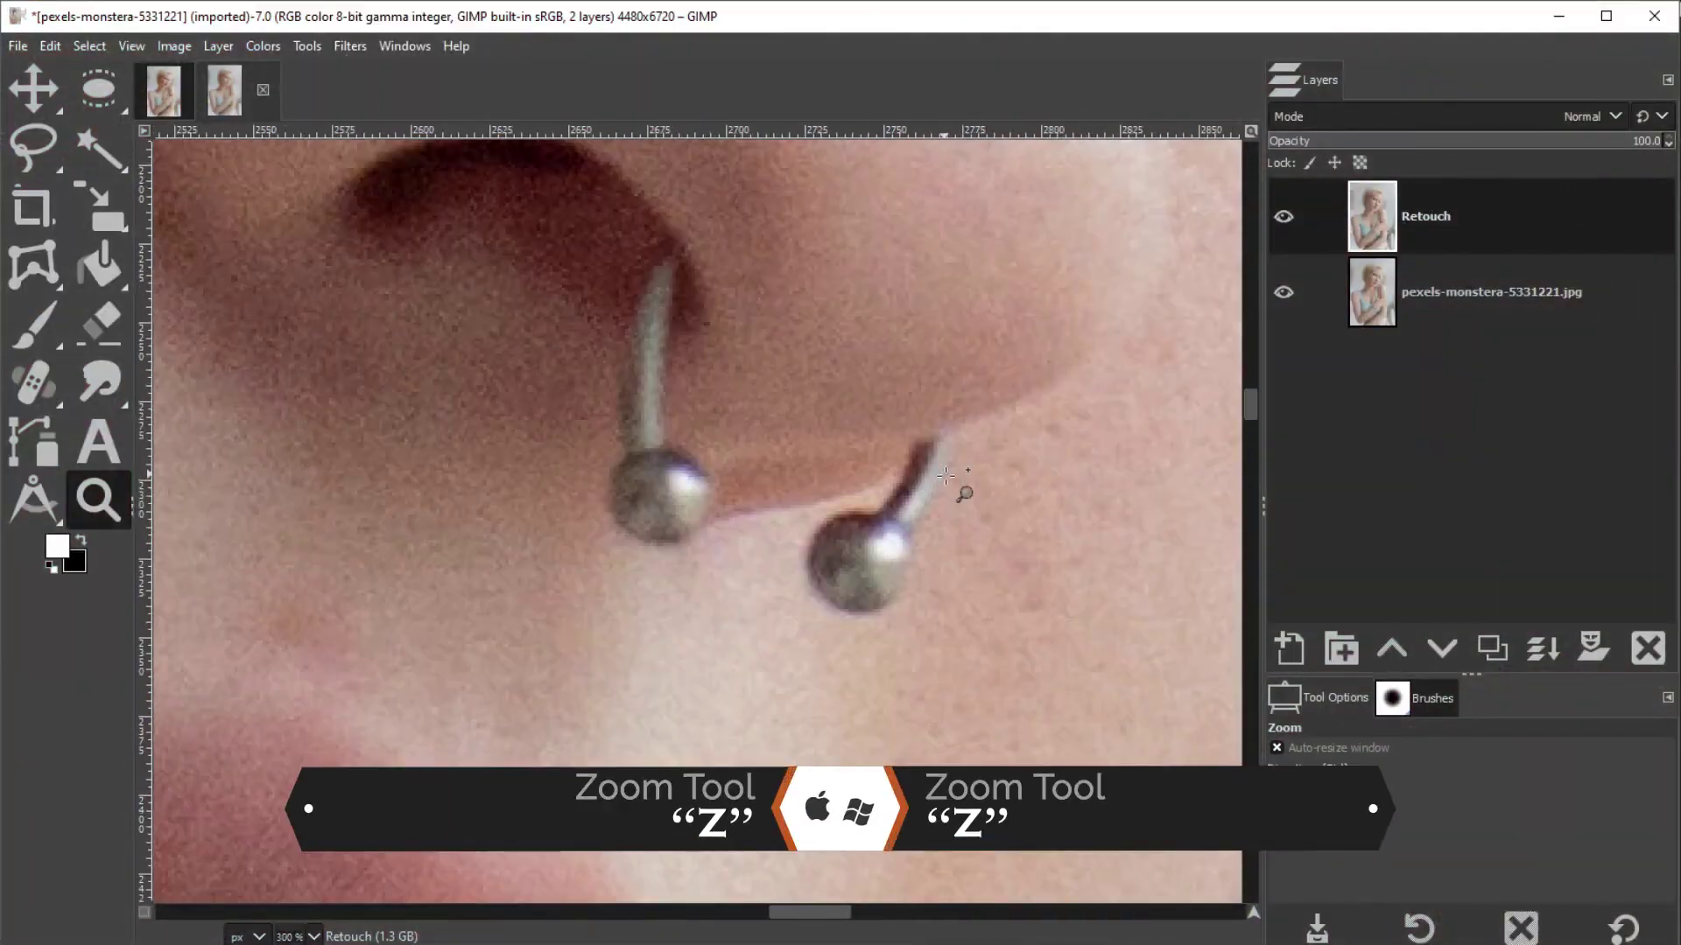
{"action": "left_click_drag", "start_coordinate": [946, 475], "coordinate": [790, 610]}
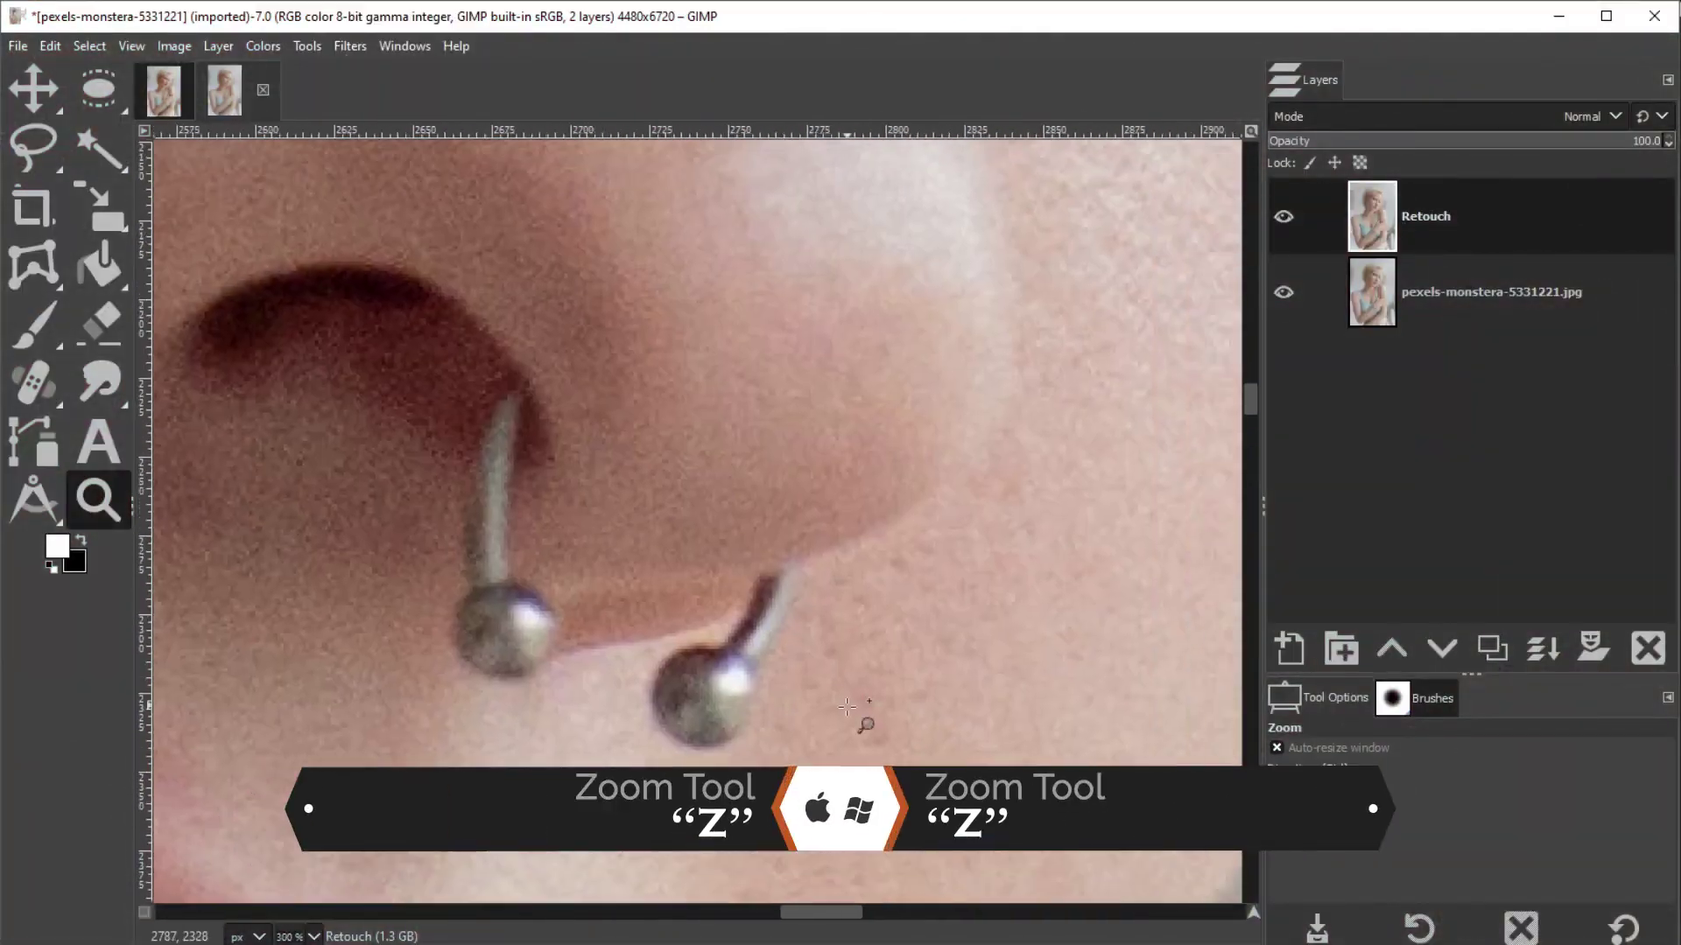
{"action": "key", "text": "h"}
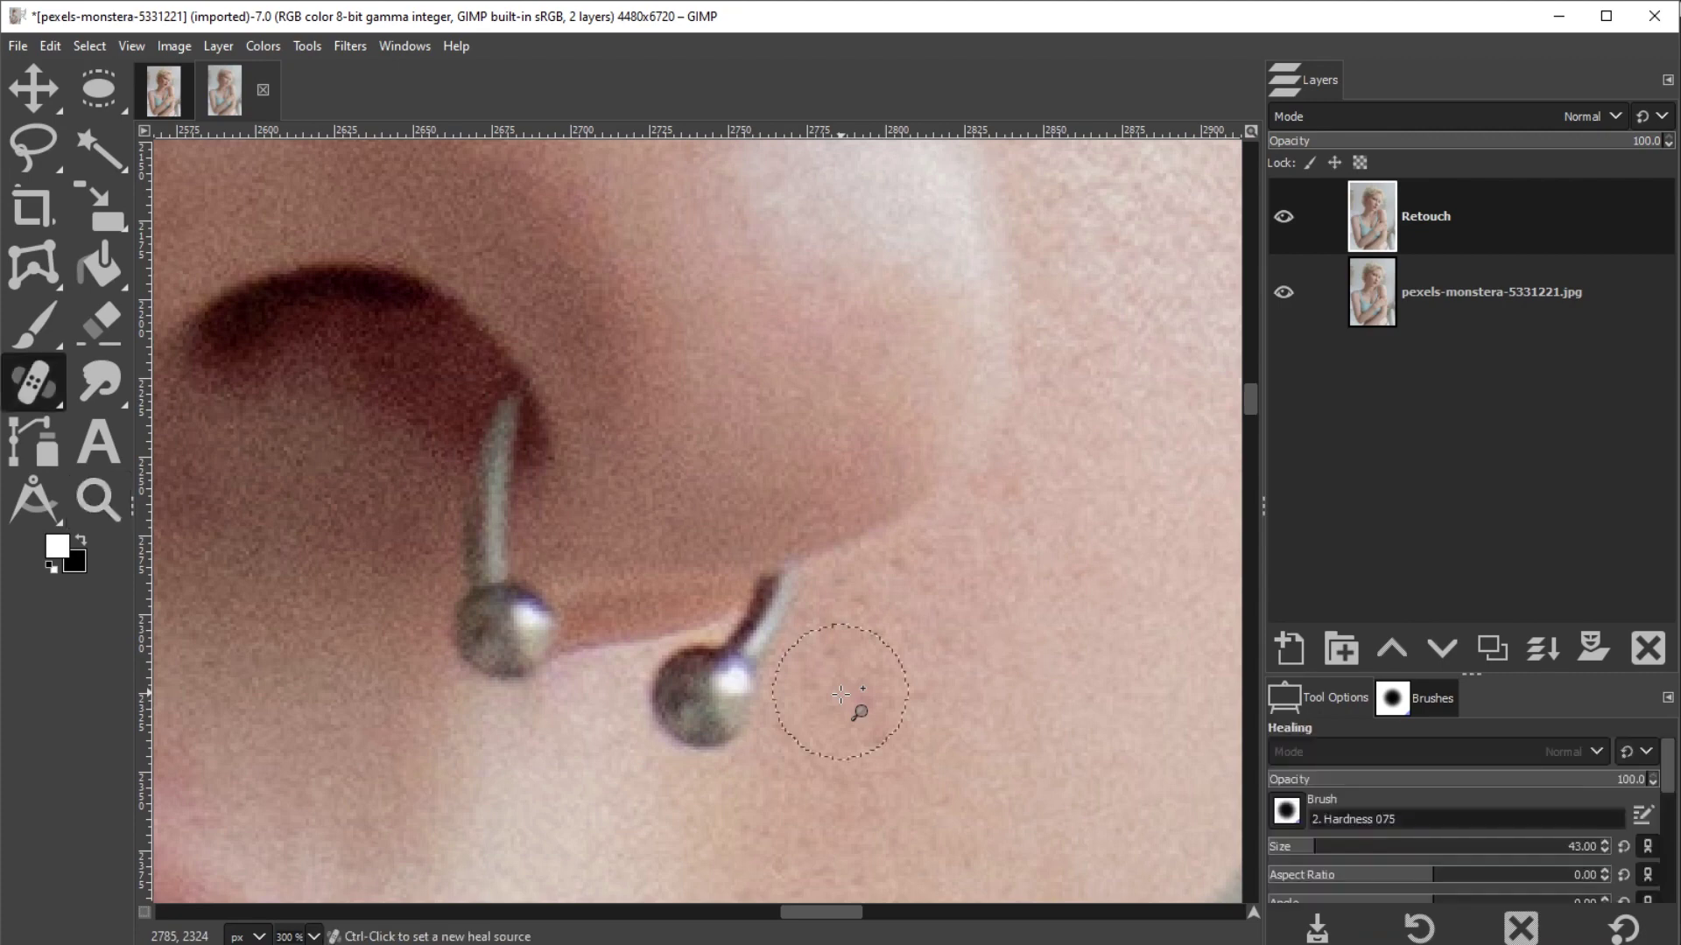
{"action": "key", "text": "bracketleft"}
{"action": "key", "text": "bracketleft"}
{"action": "key", "text": "bracketleft"}
{"action": "key", "text": "bracketleft"}
{"action": "key", "text": "bracketleft"}
{"action": "key", "text": "bracketleft"}
{"action": "key", "text": "bracketleft"}
{"action": "key", "text": "bracketleft"}
{"action": "key", "text": "bracketleft"}
{"action": "key", "text": "bracketleft"}
{"action": "key", "text": "bracketleft"}
{"action": "key", "text": "bracketleft"}
{"action": "key", "text": "bracketleft"}
{"action": "key", "text": "bracketleft"}
{"action": "key", "text": "bracketleft"}
{"action": "key", "text": "bracketleft"}
{"action": "key", "text": "bracketleft"}
{"action": "key", "text": "bracketleft"}
{"action": "key", "text": "bracketleft"}
{"action": "key", "text": "bracketleft"}
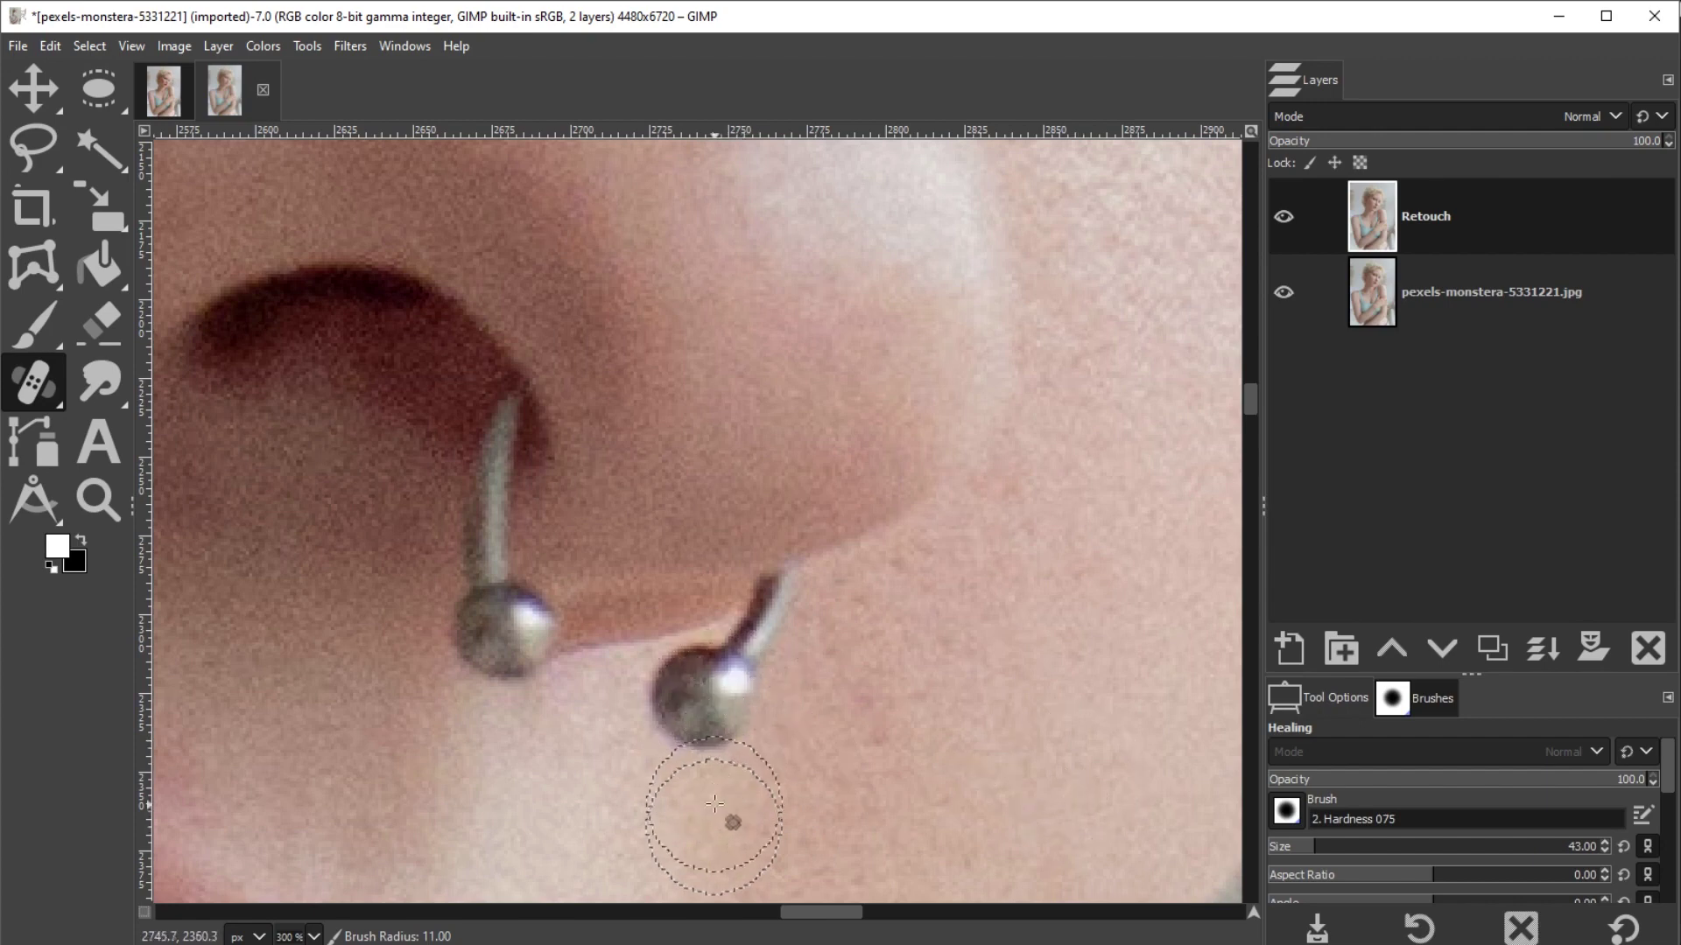
{"action": "mouse_move", "coordinate": [726, 700]}
{"action": "left_mouse_down"}
{"action": "mouse_move", "coordinate": [669, 711]}
{"action": "mouse_move", "coordinate": [730, 695]}
{"action": "mouse_move", "coordinate": [739, 719]}
{"action": "mouse_move", "coordinate": [689, 725]}
{"action": "mouse_move", "coordinate": [690, 708]}
{"action": "mouse_move", "coordinate": [791, 669]}
{"action": "mouse_move", "coordinate": [716, 698]}
{"action": "left_mouse_up"}
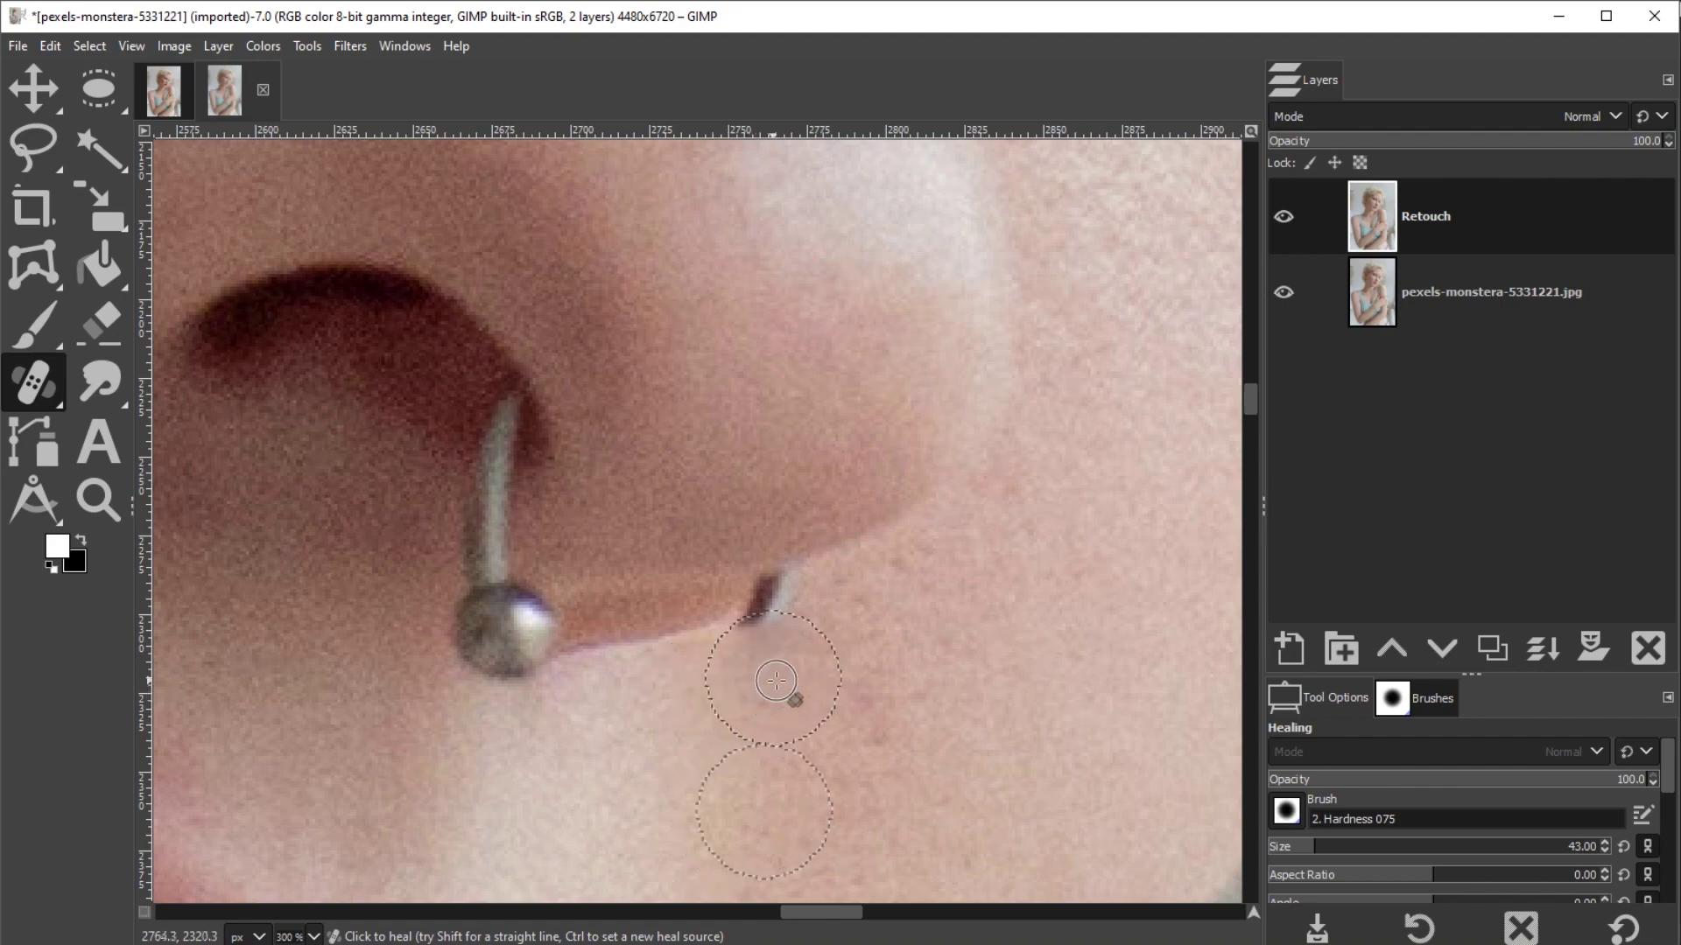
Try to heal the skin right beside the remaining piece of the ring's stem using different sample areas
{"action": "left_click_drag", "start_coordinate": [810, 670], "coordinate": [810, 672]}
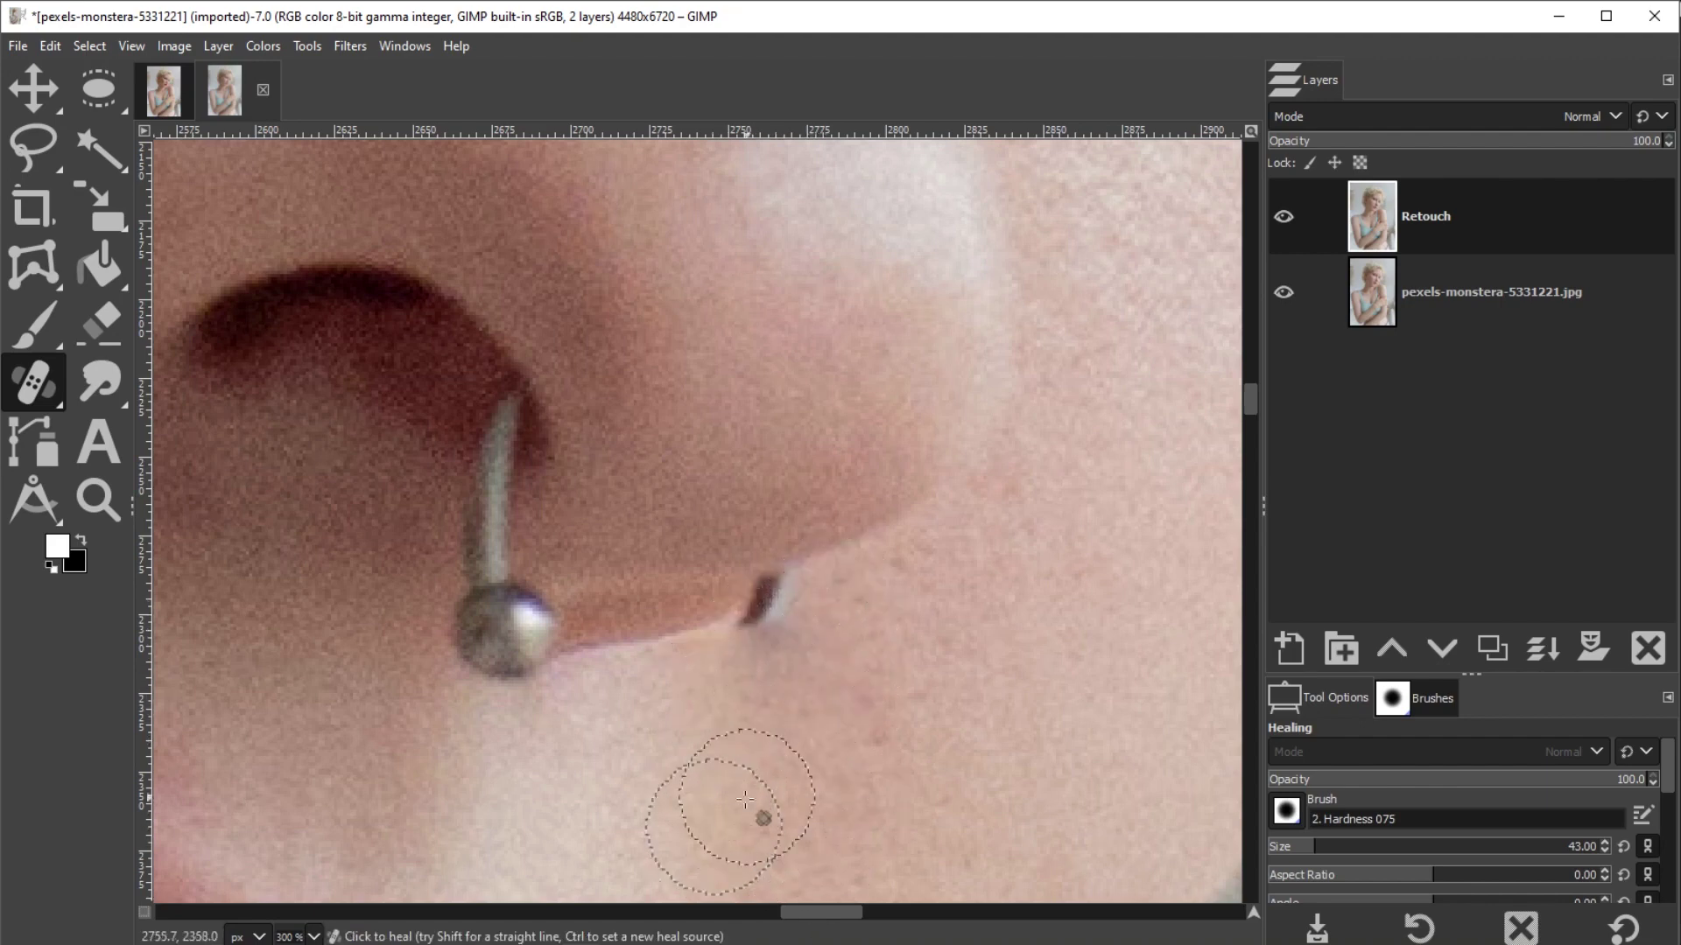
{"action": "key", "text": "ctrl+z"}
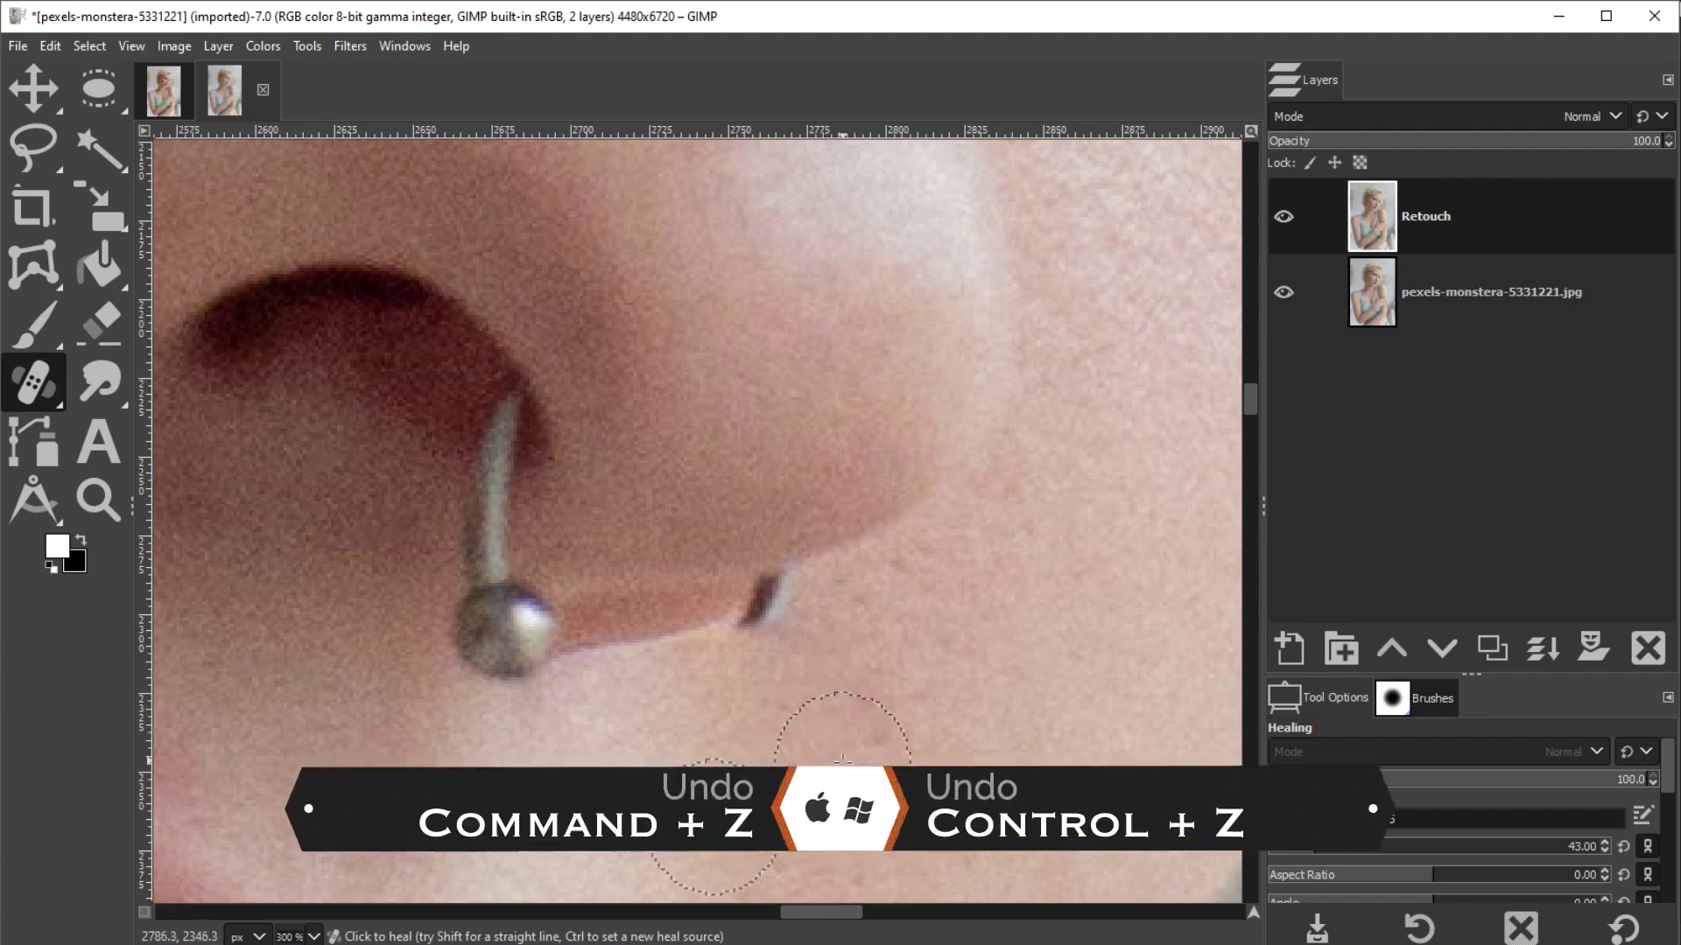
{"action": "left_click", "coordinate": [843, 745], "text": "ctrl"}
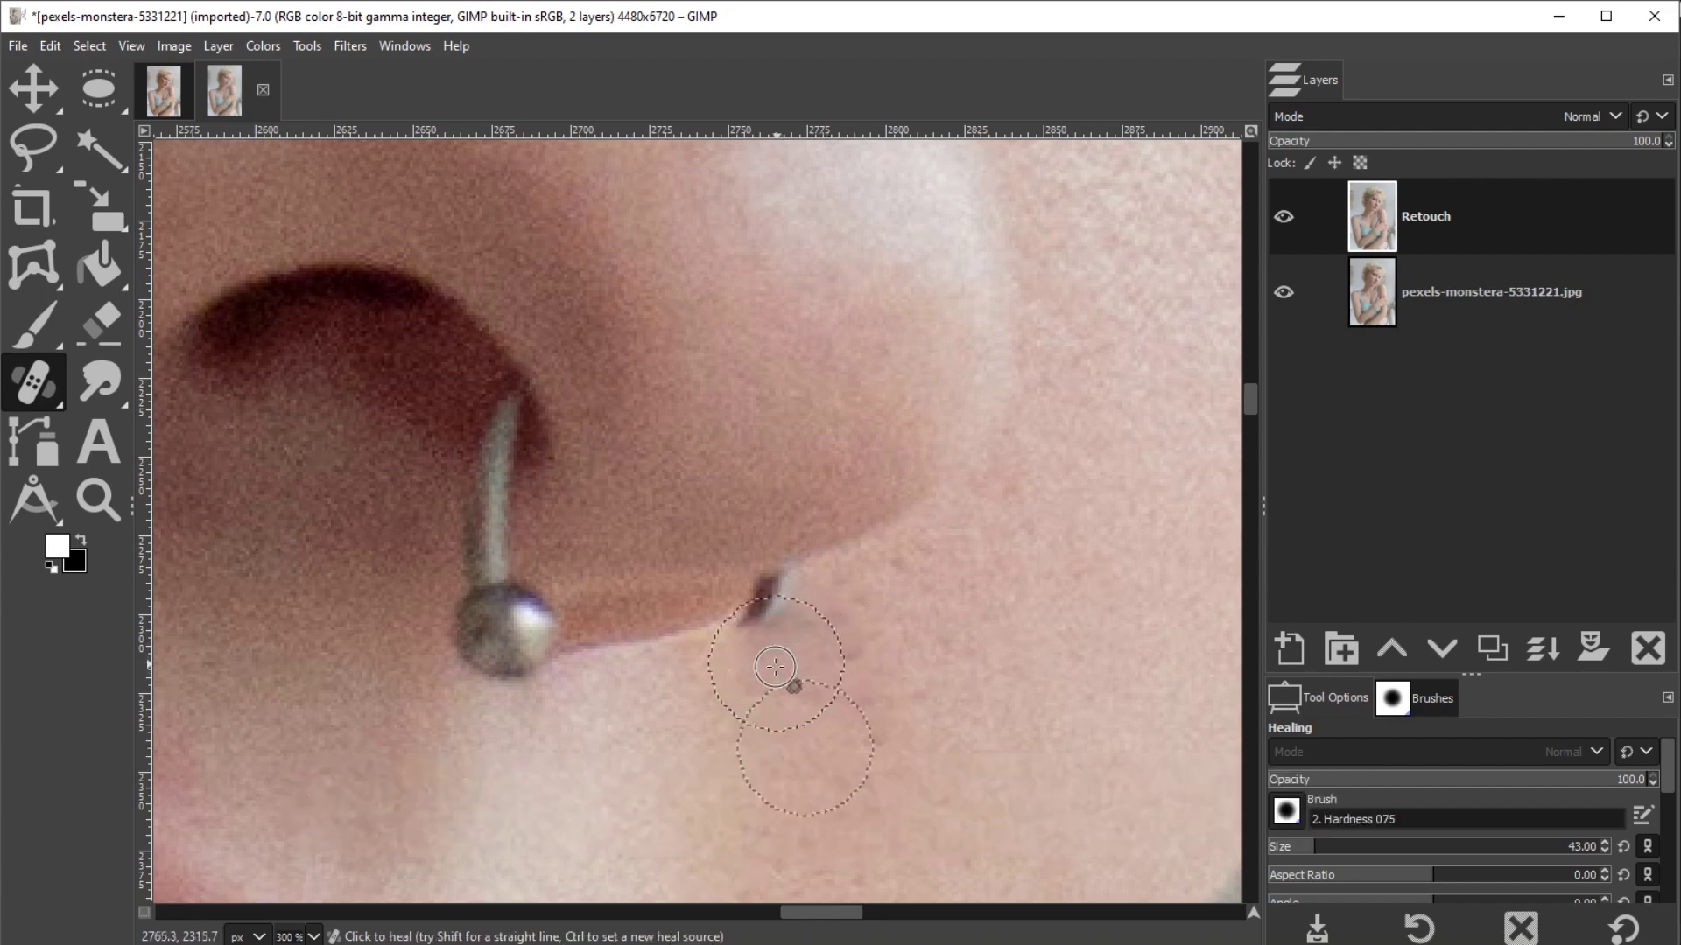
{"action": "left_click_drag", "start_coordinate": [787, 666], "coordinate": [788, 711]}
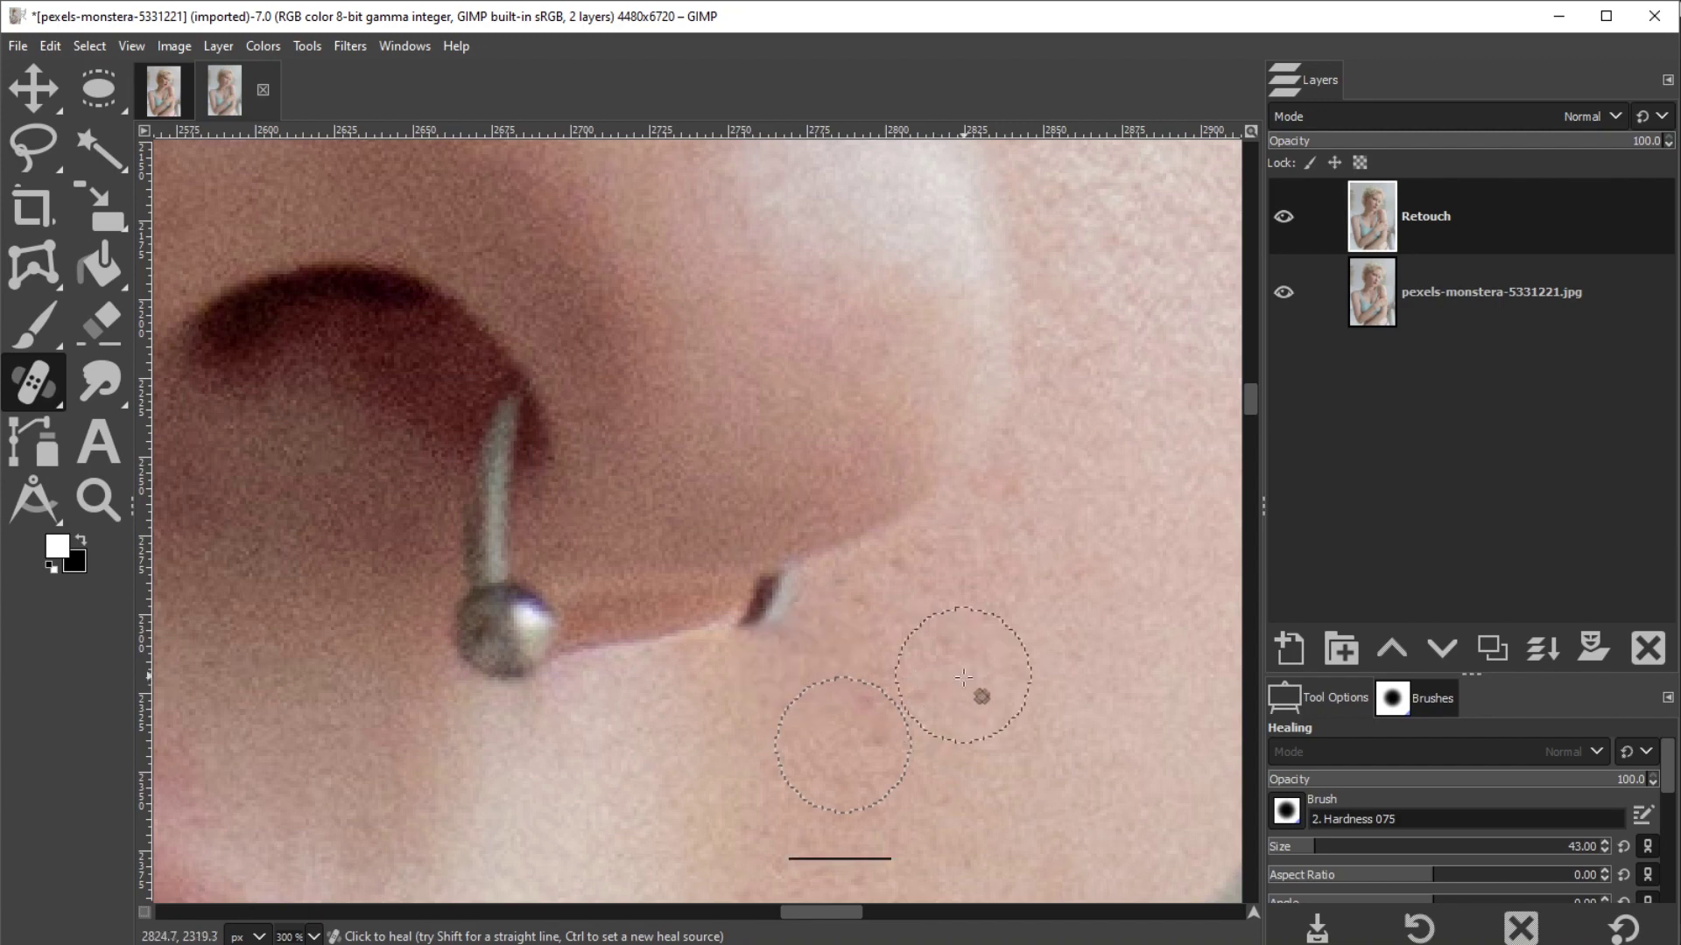
{"action": "key", "text": "ctrl+z"}
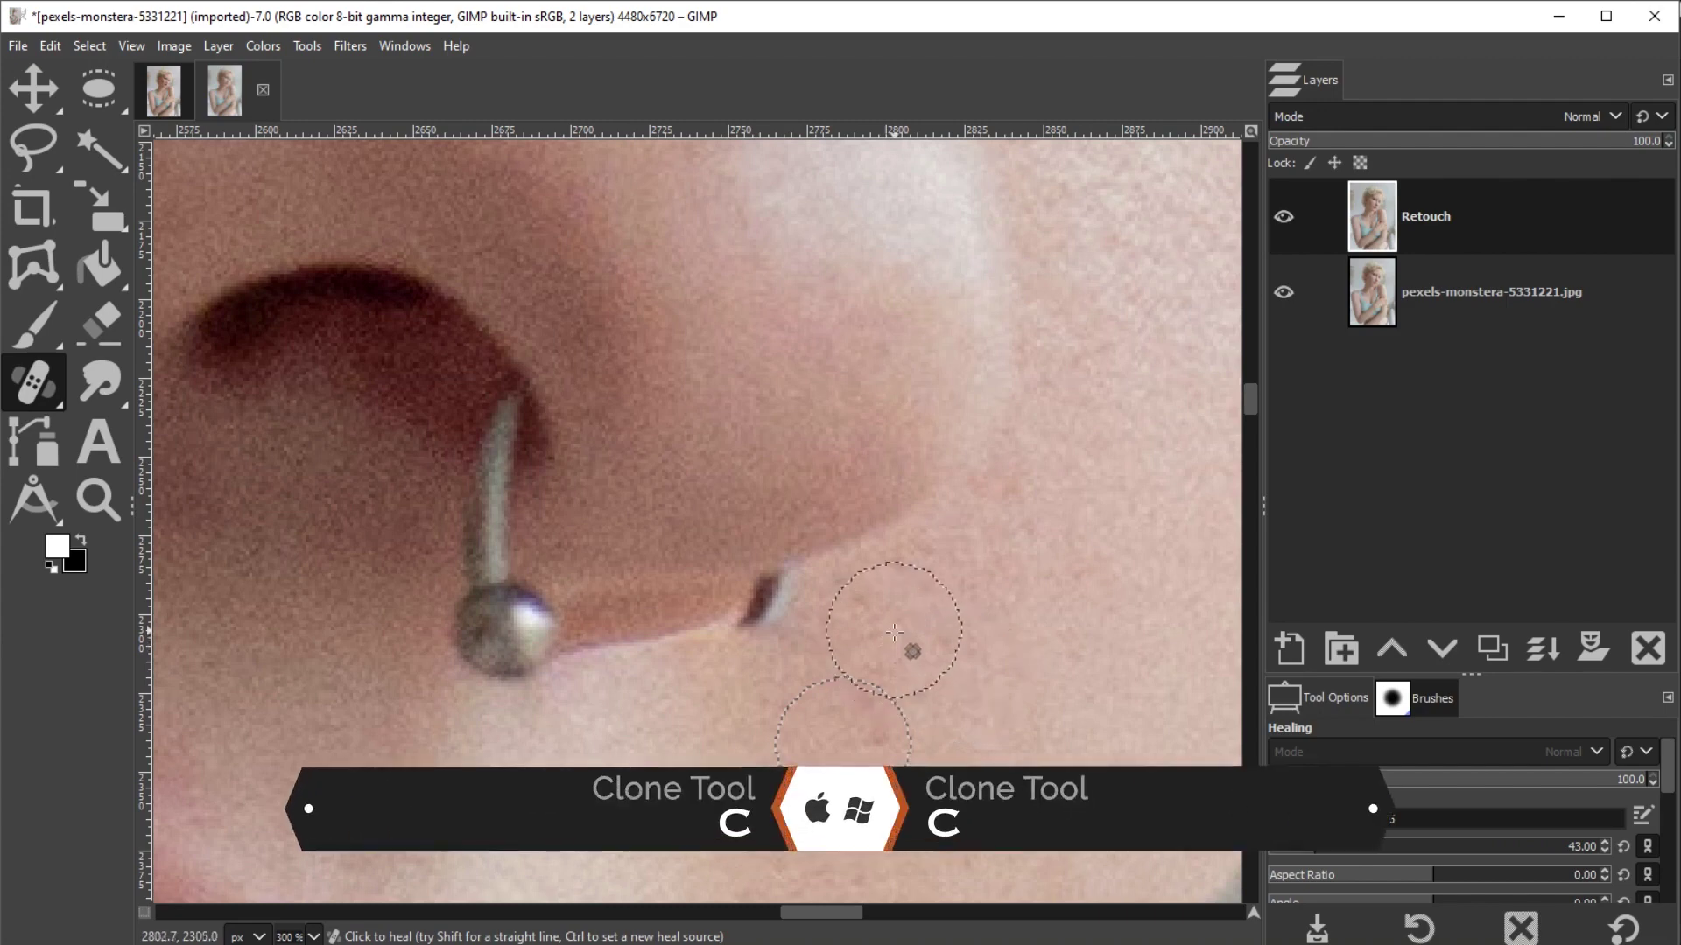
Clone clean skin over the lower end of the remaining ring stem and the area just beneath it
{"action": "key", "text": "c"}
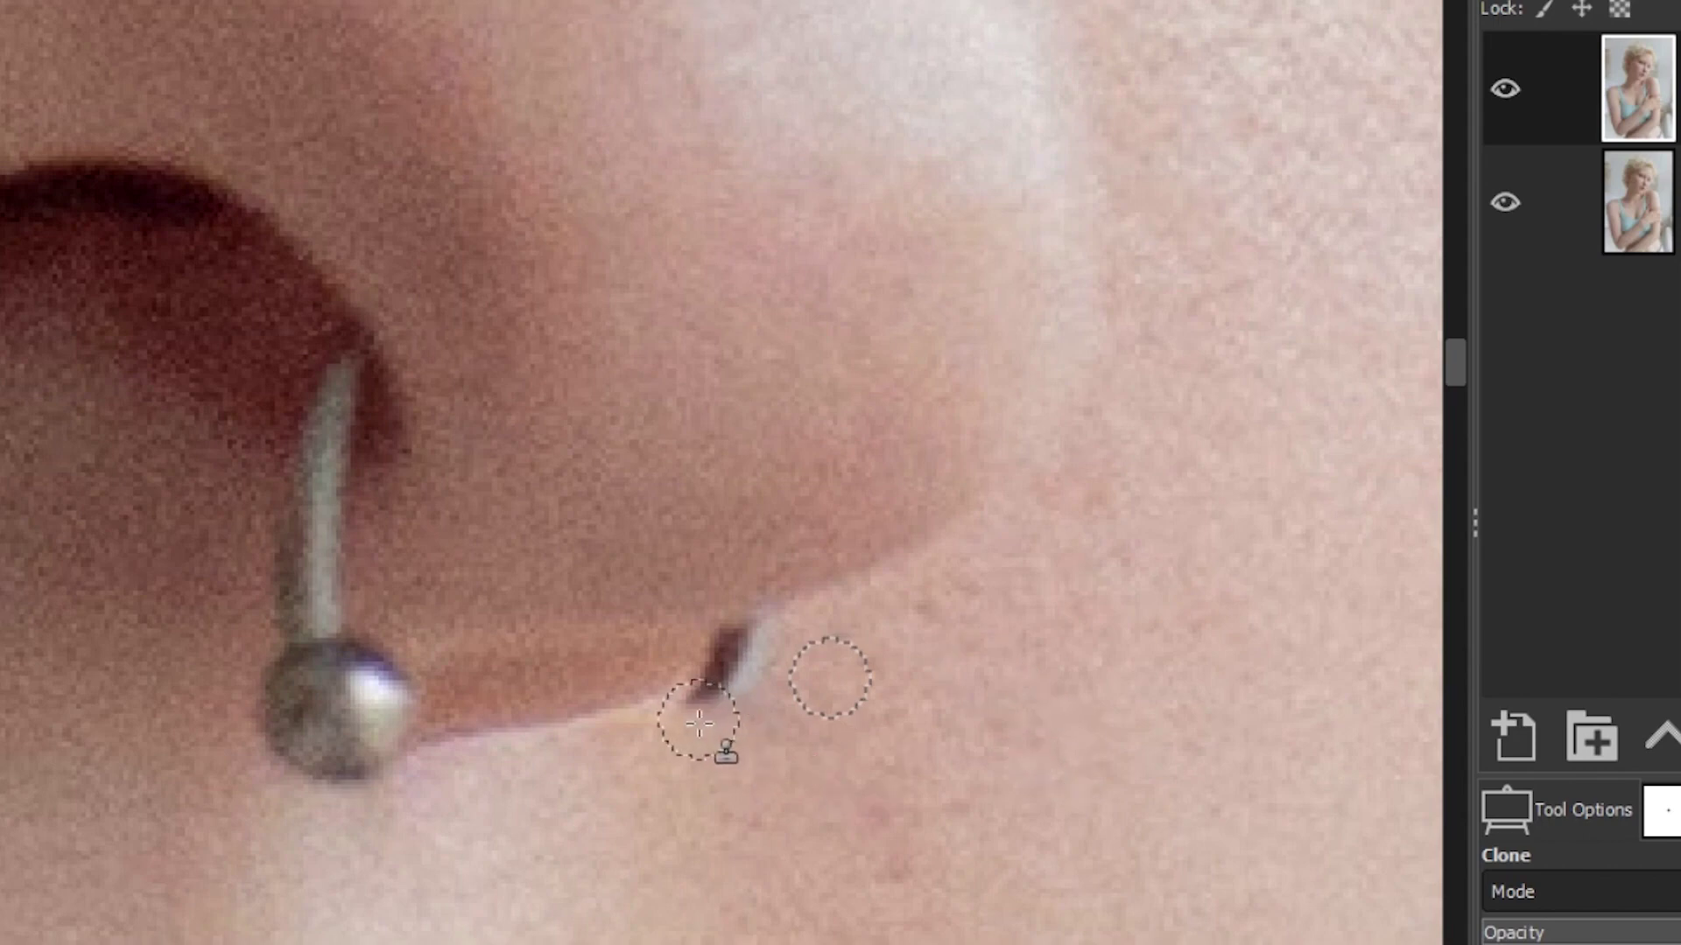
{"action": "mouse_move", "coordinate": [694, 712]}
{"action": "left_mouse_down"}
{"action": "mouse_move", "coordinate": [761, 695]}
{"action": "mouse_move", "coordinate": [781, 719]}
{"action": "mouse_move", "coordinate": [712, 732]}
{"action": "mouse_move", "coordinate": [767, 730]}
{"action": "mouse_move", "coordinate": [730, 731]}
{"action": "left_mouse_up"}
{"action": "left_click", "coordinate": [780, 794], "text": "ctrl"}
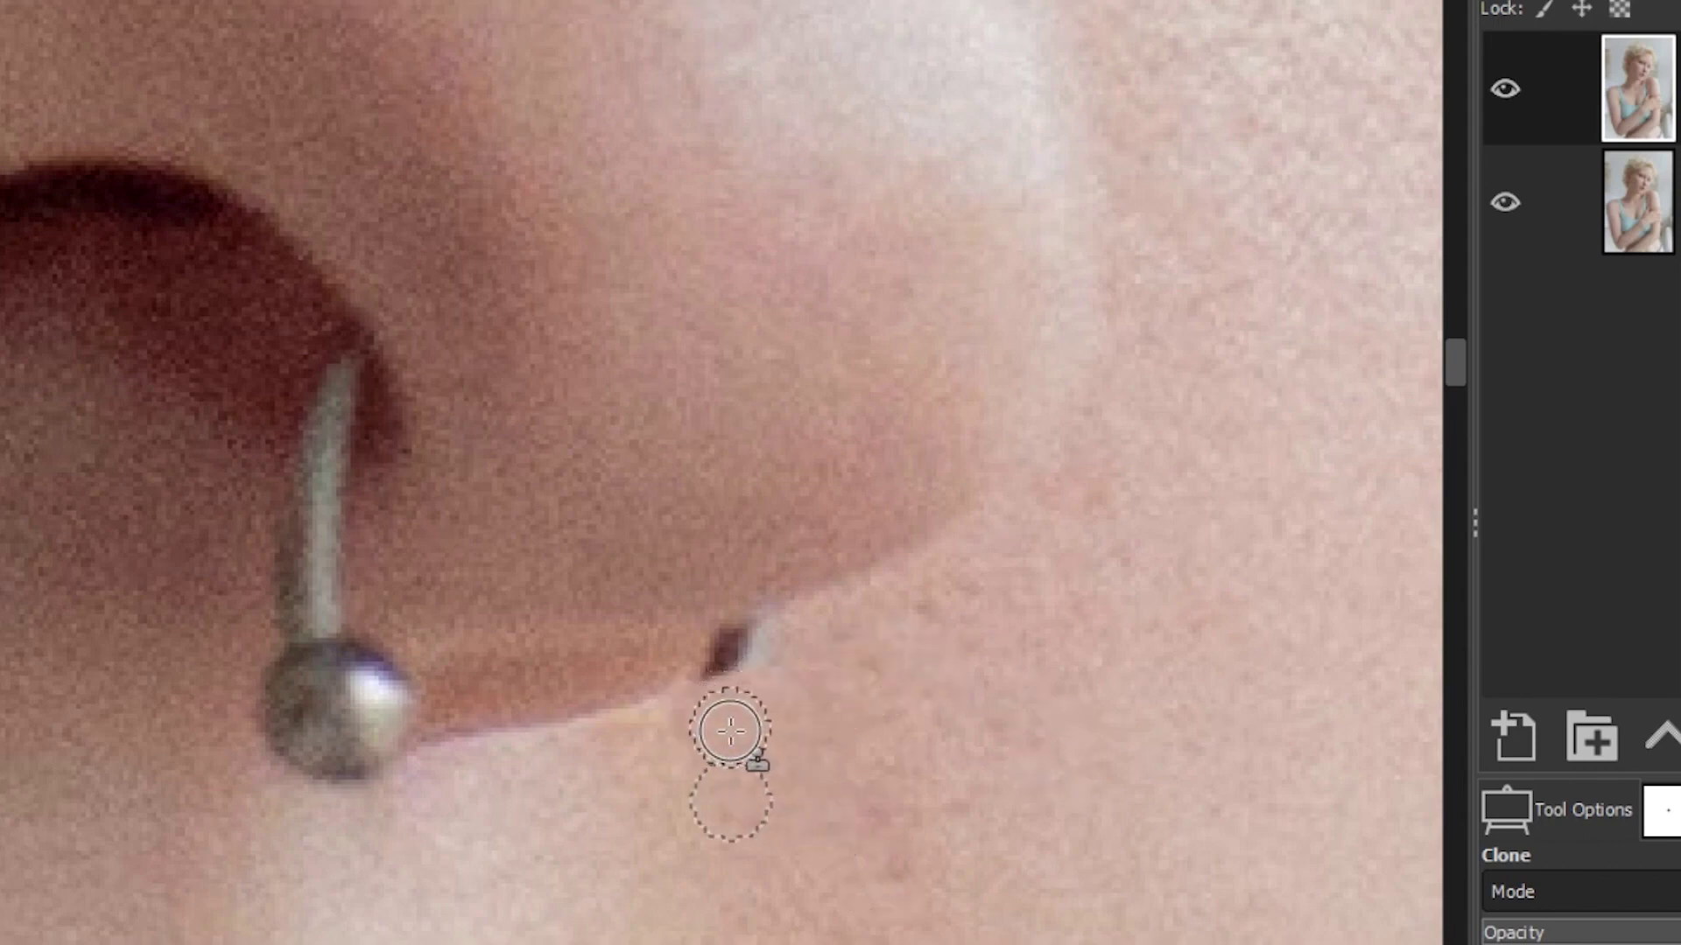
{"action": "left_click", "coordinate": [780, 702]}
Blend the cloned skin below the ring stem with the Healing tool, sampling the nearby skin
{"action": "key", "text": "h"}
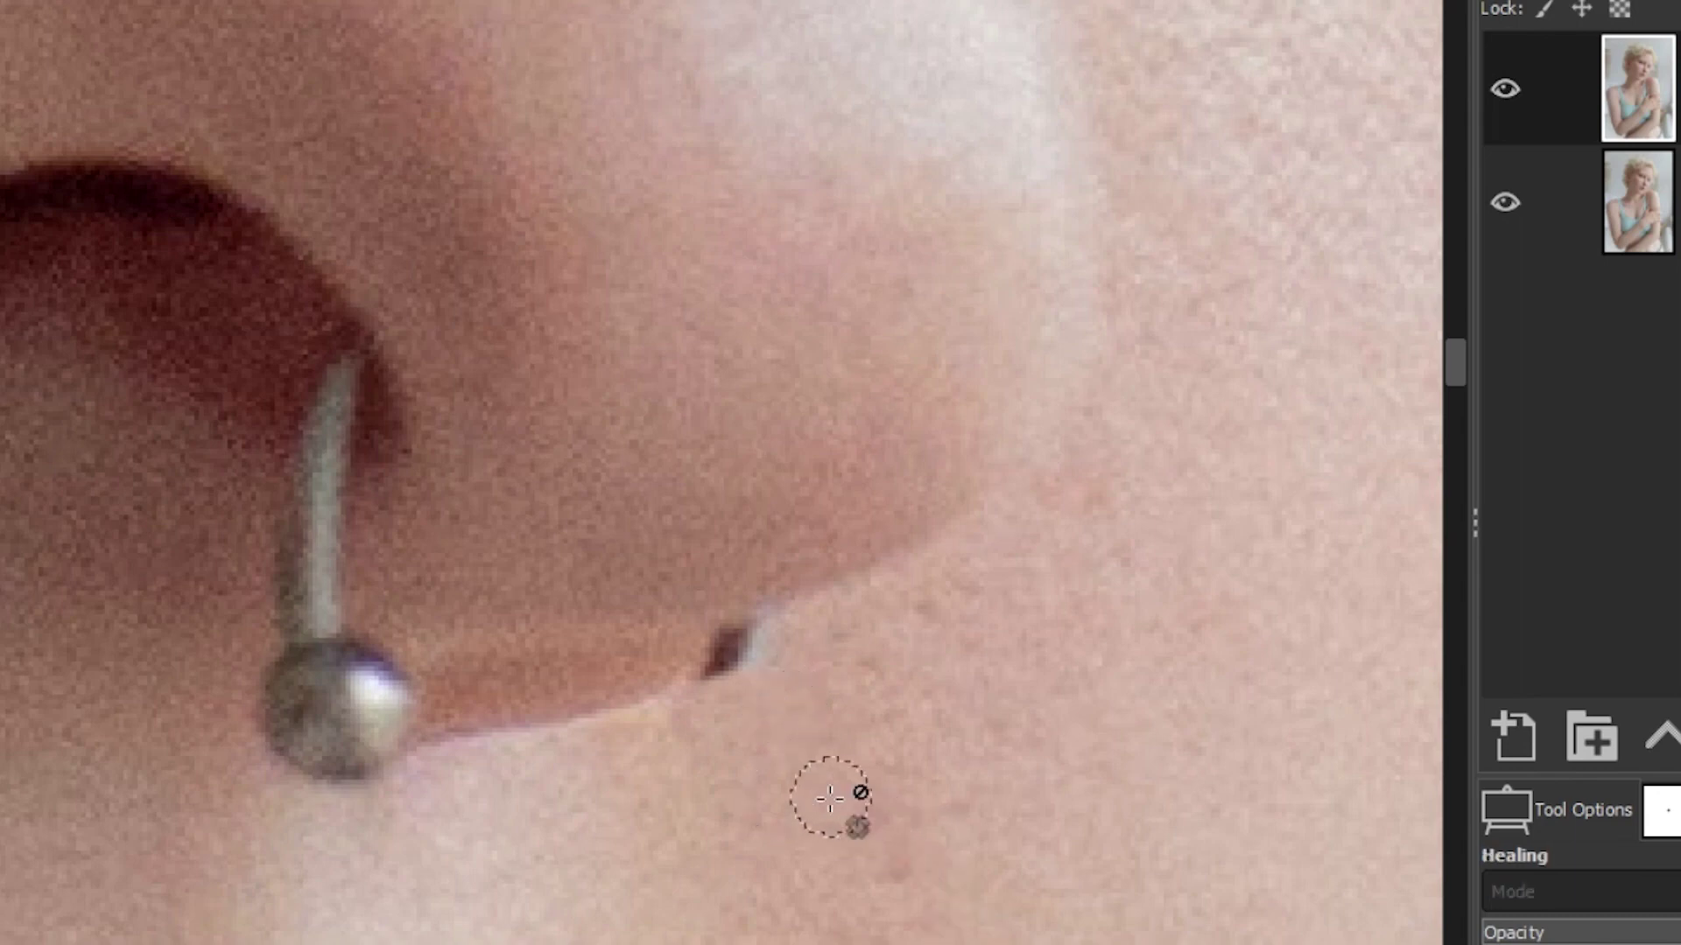
{"action": "left_click", "coordinate": [806, 787], "text": "ctrl"}
{"action": "mouse_move", "coordinate": [802, 710]}
{"action": "left_mouse_down"}
{"action": "mouse_move", "coordinate": [761, 742]}
{"action": "mouse_move", "coordinate": [676, 754]}
{"action": "mouse_move", "coordinate": [739, 760]}
{"action": "left_mouse_up"}
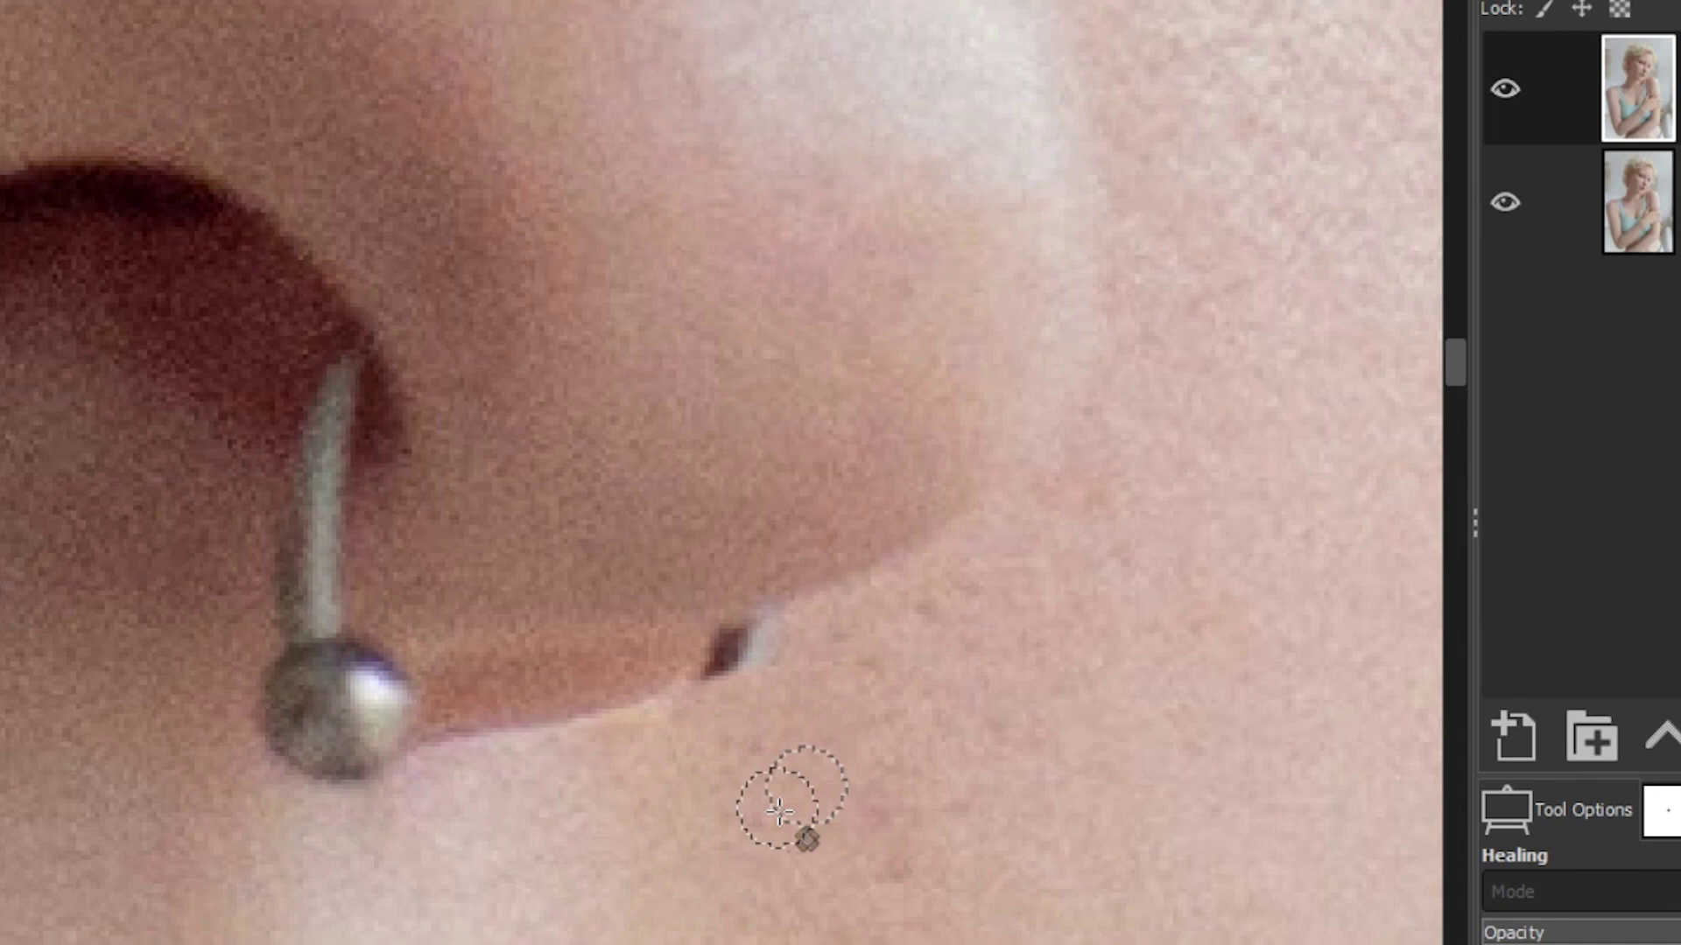
{"action": "left_click", "coordinate": [683, 803], "text": "ctrl"}
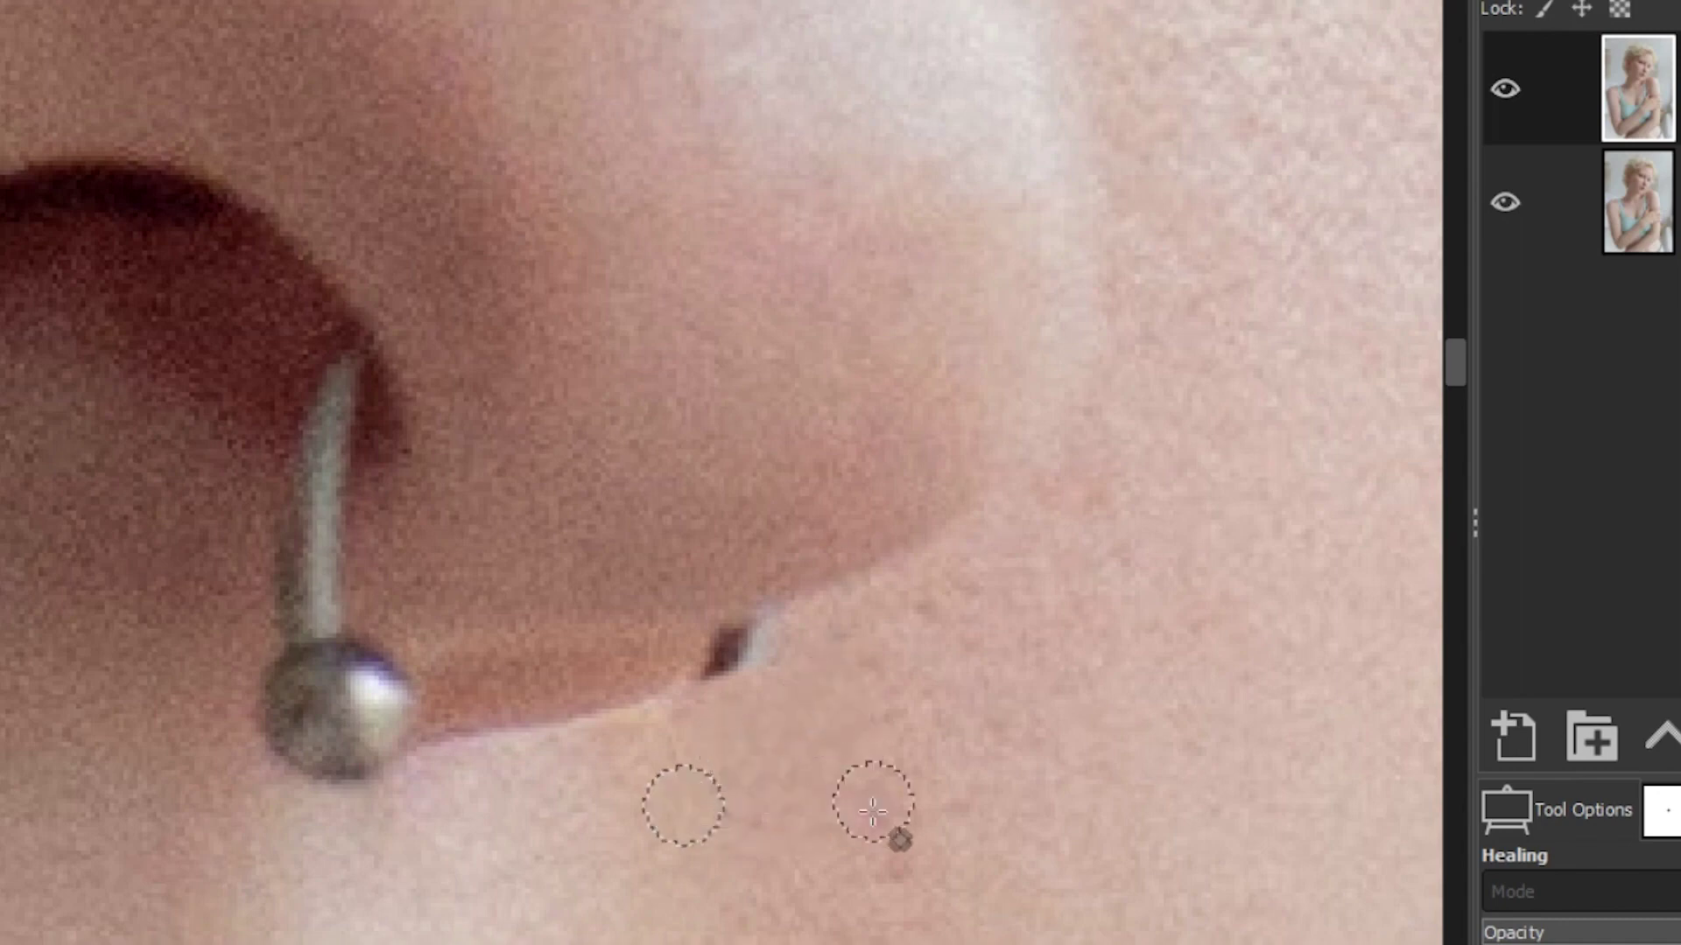
Clone clean skin over the last piece of ring stem at the nose's lower edge and tidy the edge line there
{"action": "key", "text": "c"}
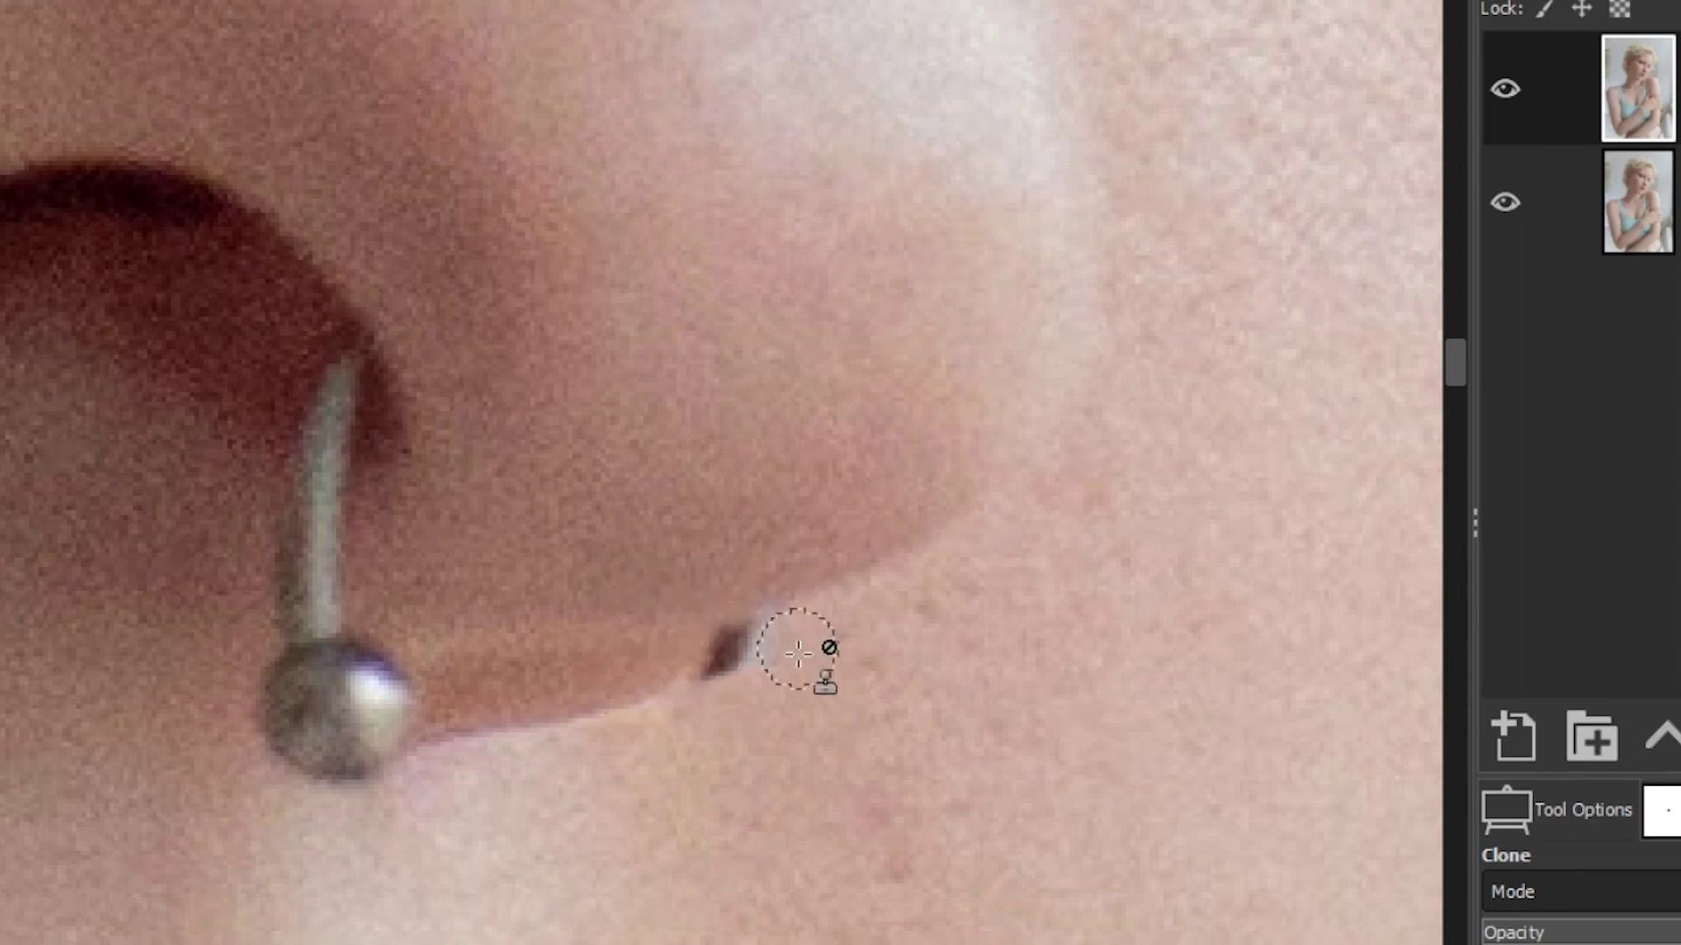
{"action": "left_click", "coordinate": [824, 630], "text": "ctrl"}
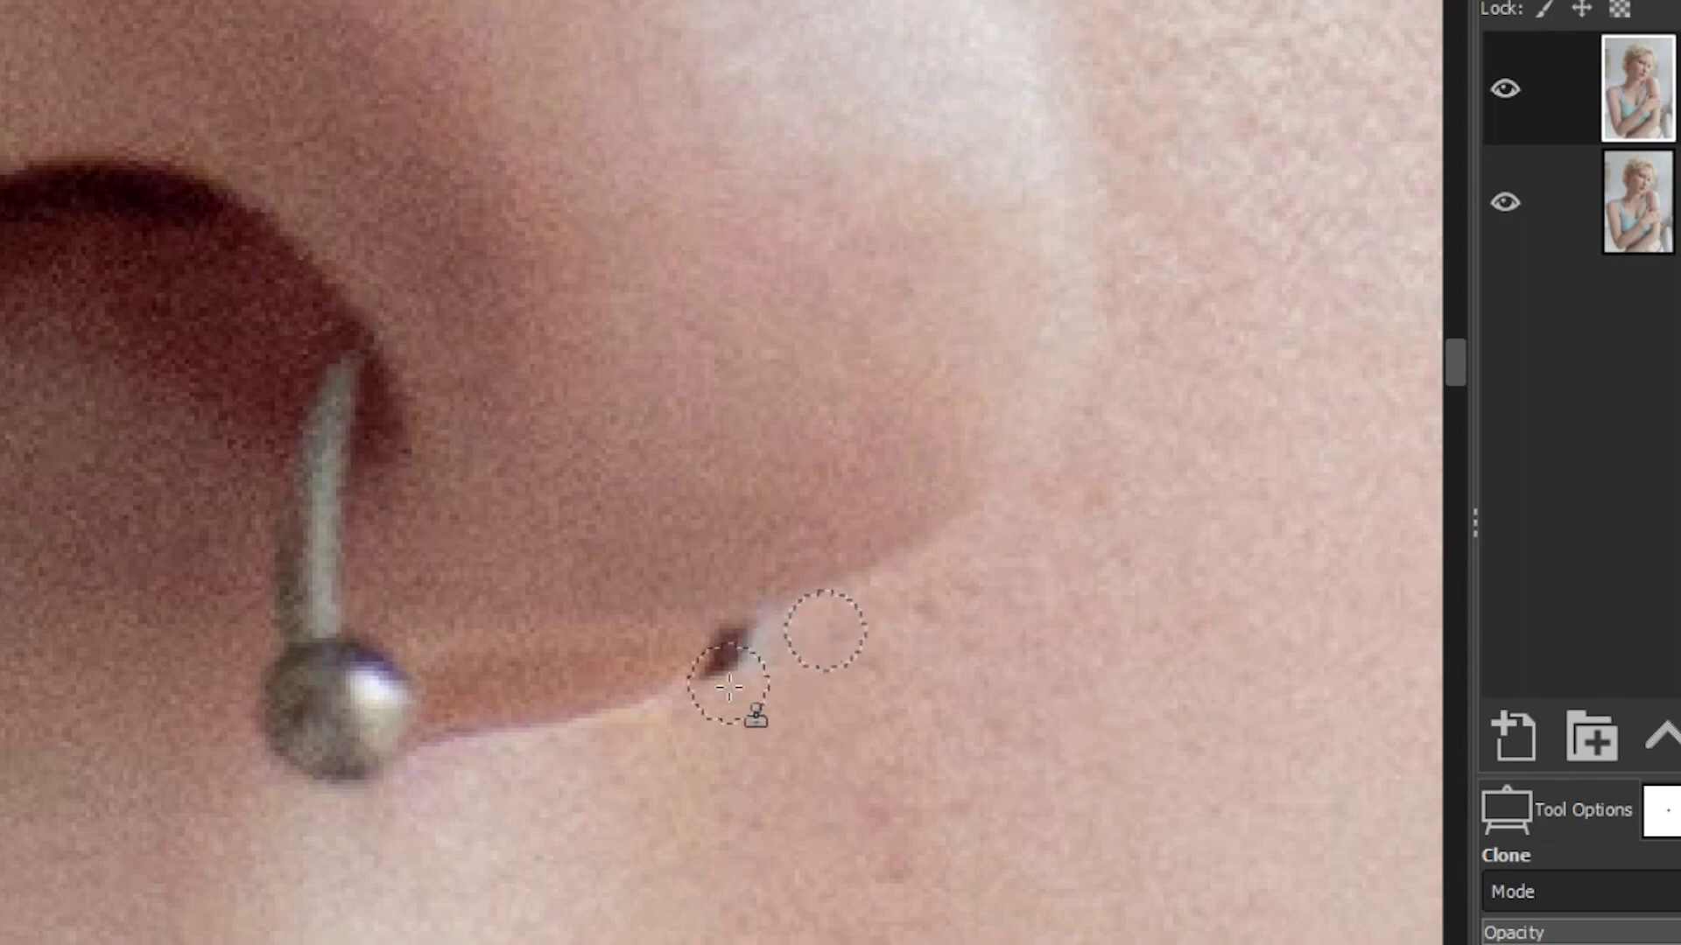
{"action": "mouse_move", "coordinate": [728, 687]}
{"action": "left_mouse_down"}
{"action": "mouse_move", "coordinate": [785, 640]}
{"action": "mouse_move", "coordinate": [729, 681]}
{"action": "mouse_move", "coordinate": [768, 646]}
{"action": "mouse_move", "coordinate": [784, 691]}
{"action": "mouse_move", "coordinate": [835, 648]}
{"action": "mouse_move", "coordinate": [756, 645]}
{"action": "mouse_move", "coordinate": [779, 635]}
{"action": "mouse_move", "coordinate": [733, 660]}
{"action": "mouse_move", "coordinate": [761, 638]}
{"action": "left_mouse_up"}
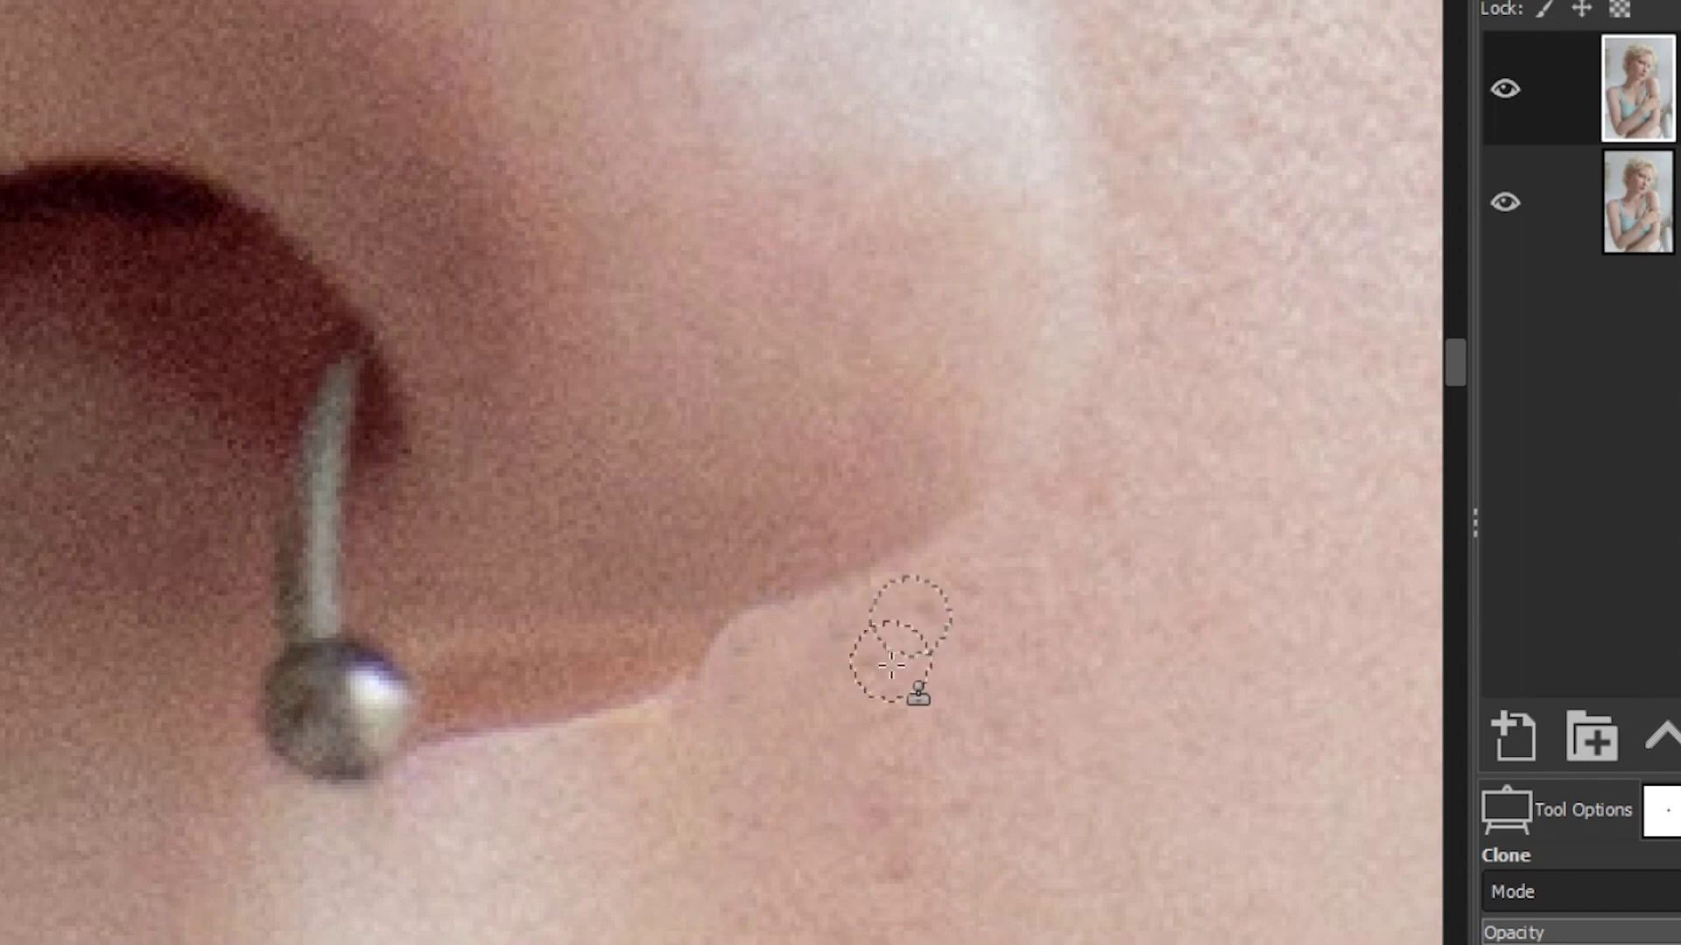
{"action": "left_click_drag", "start_coordinate": [752, 665], "coordinate": [810, 635]}
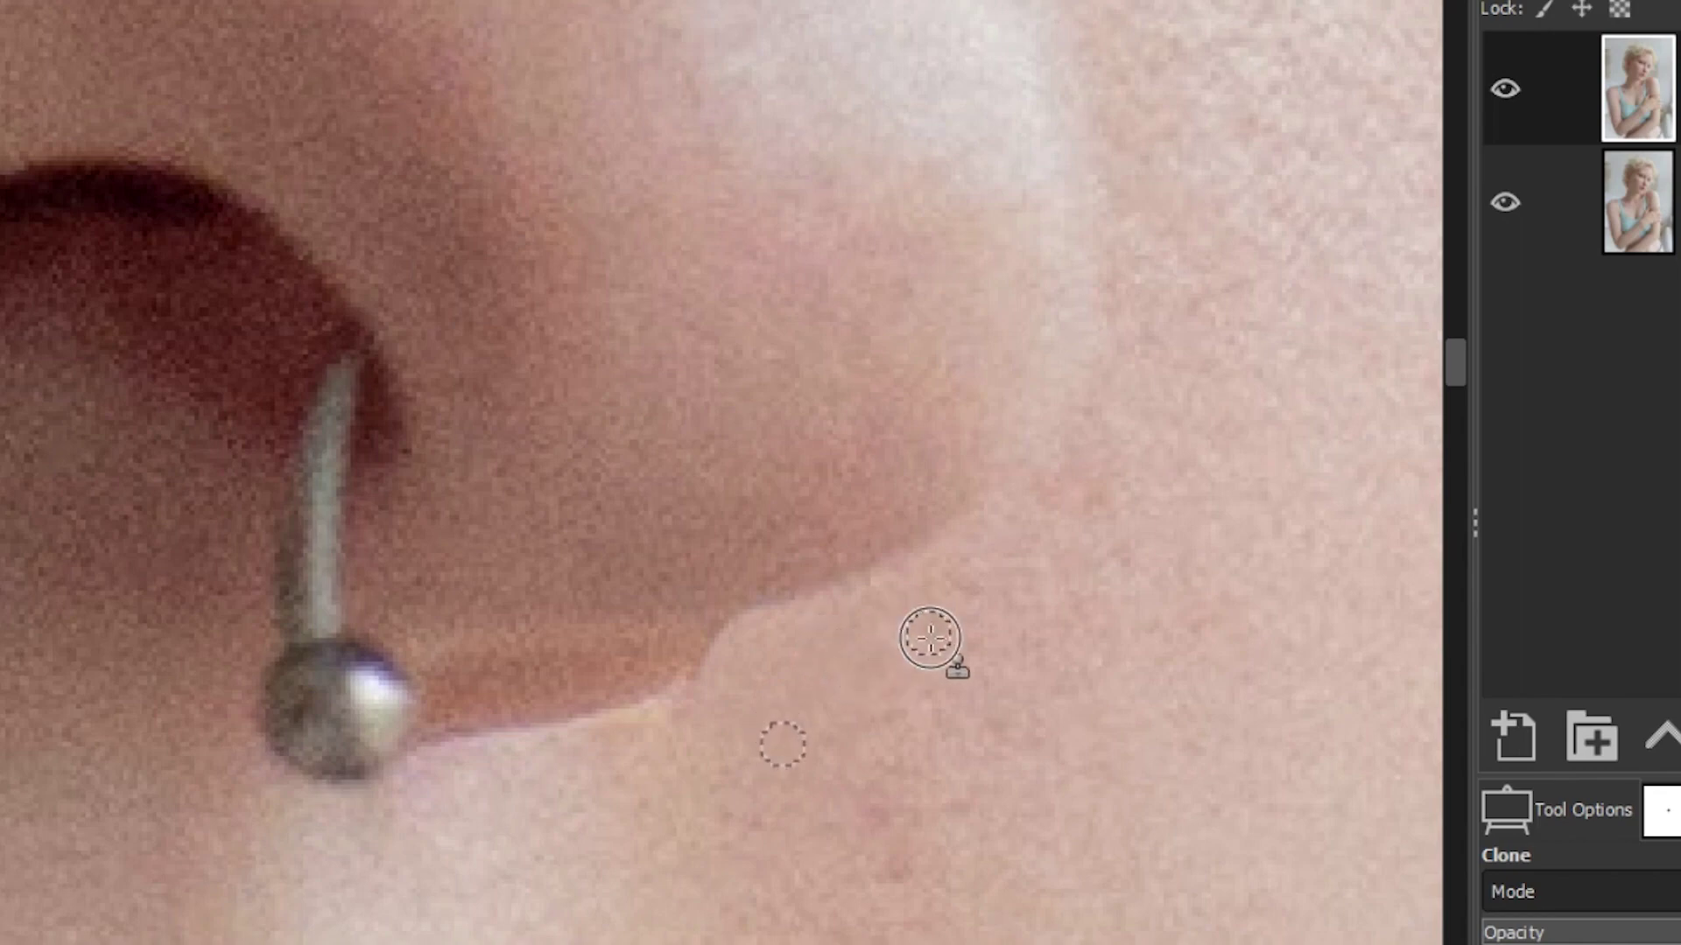
{"action": "mouse_move", "coordinate": [801, 641]}
{"action": "left_mouse_down"}
{"action": "mouse_move", "coordinate": [849, 630]}
{"action": "mouse_move", "coordinate": [866, 600]}
{"action": "mouse_move", "coordinate": [852, 613]}
{"action": "left_mouse_up"}
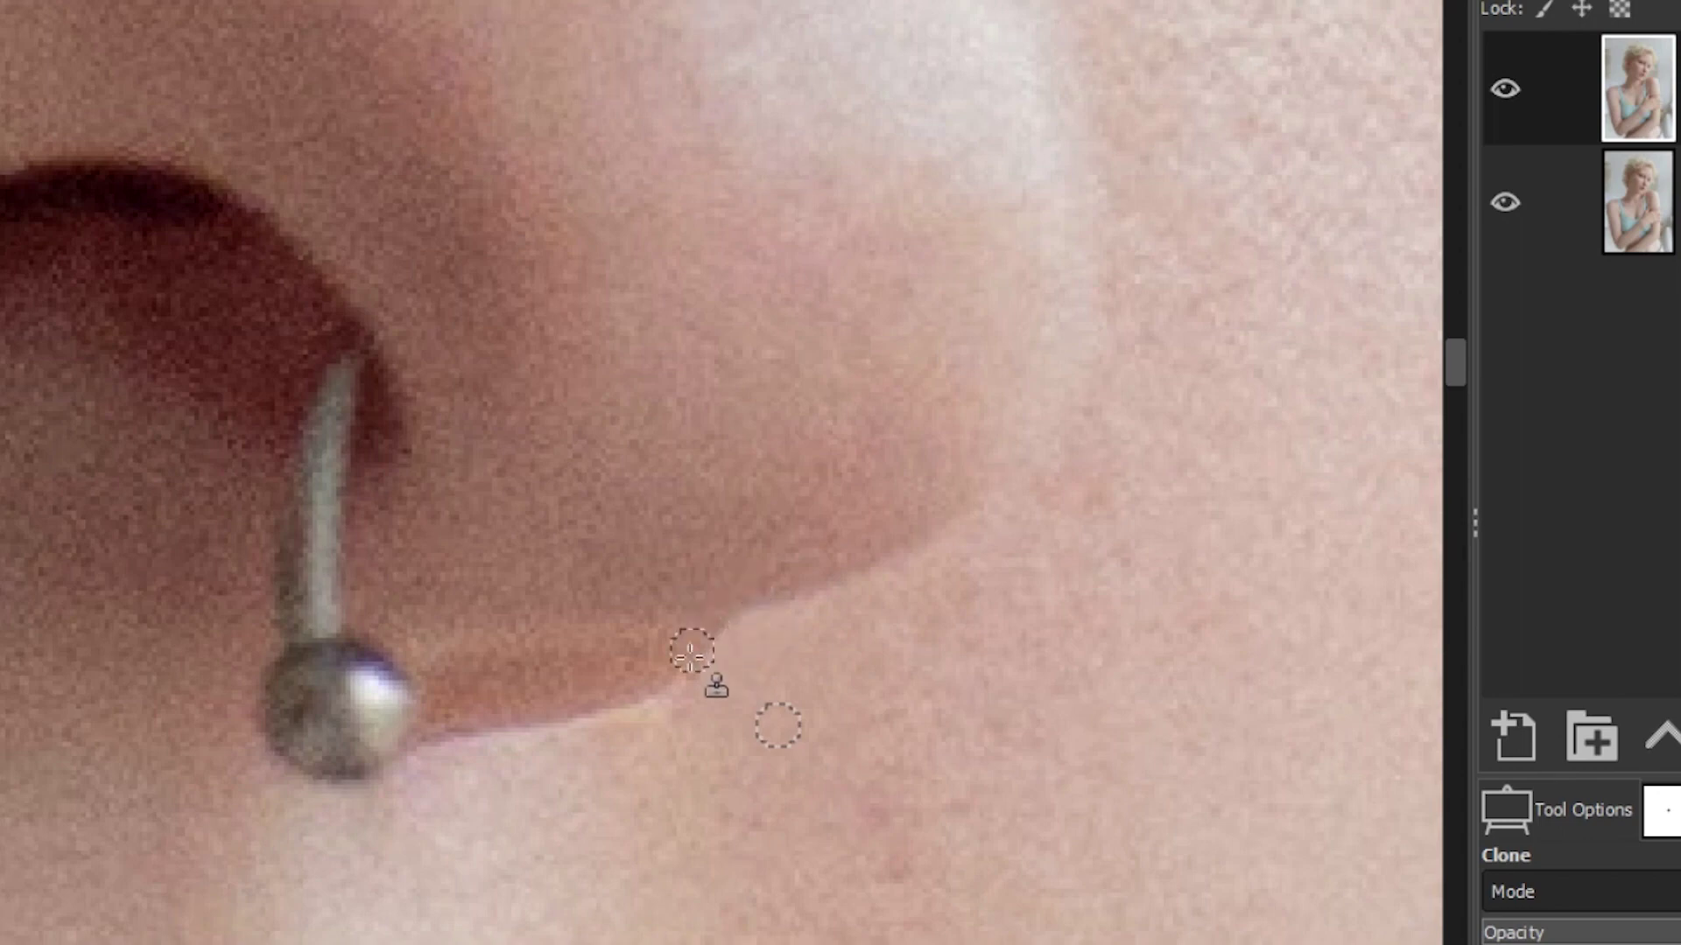
{"action": "left_click_drag", "start_coordinate": [719, 650], "coordinate": [669, 735]}
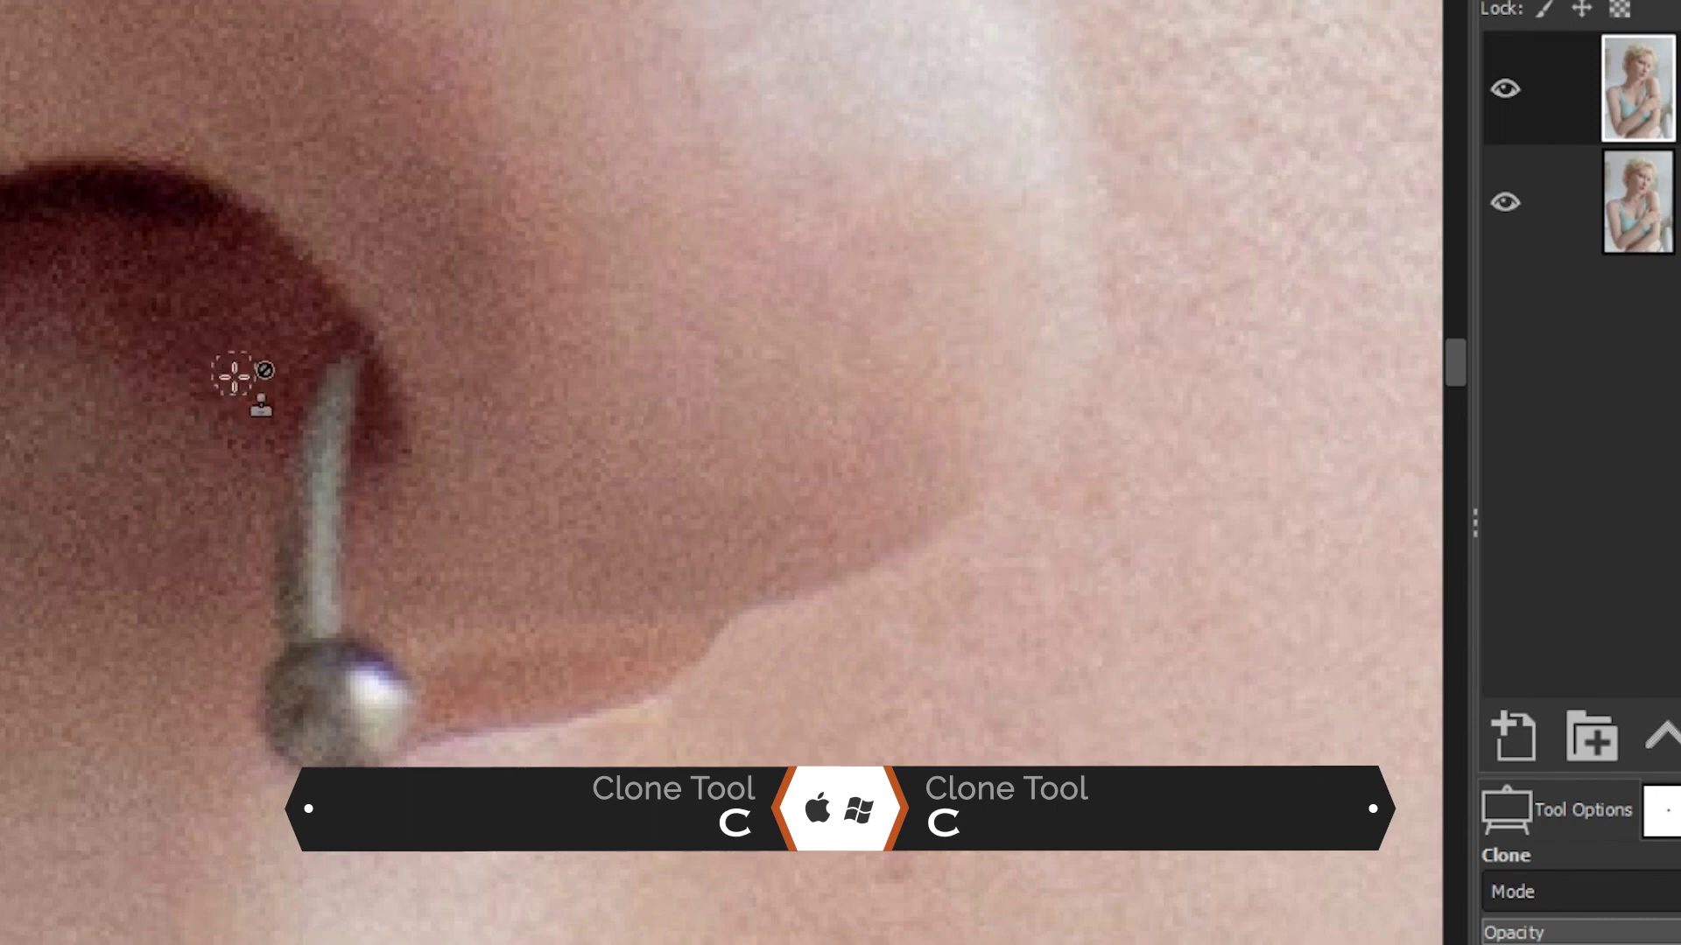
Clone the dark nostril interior over the upper part of the ring's other stem inside the nostril
{"action": "left_click", "coordinate": [254, 326], "text": "ctrl"}
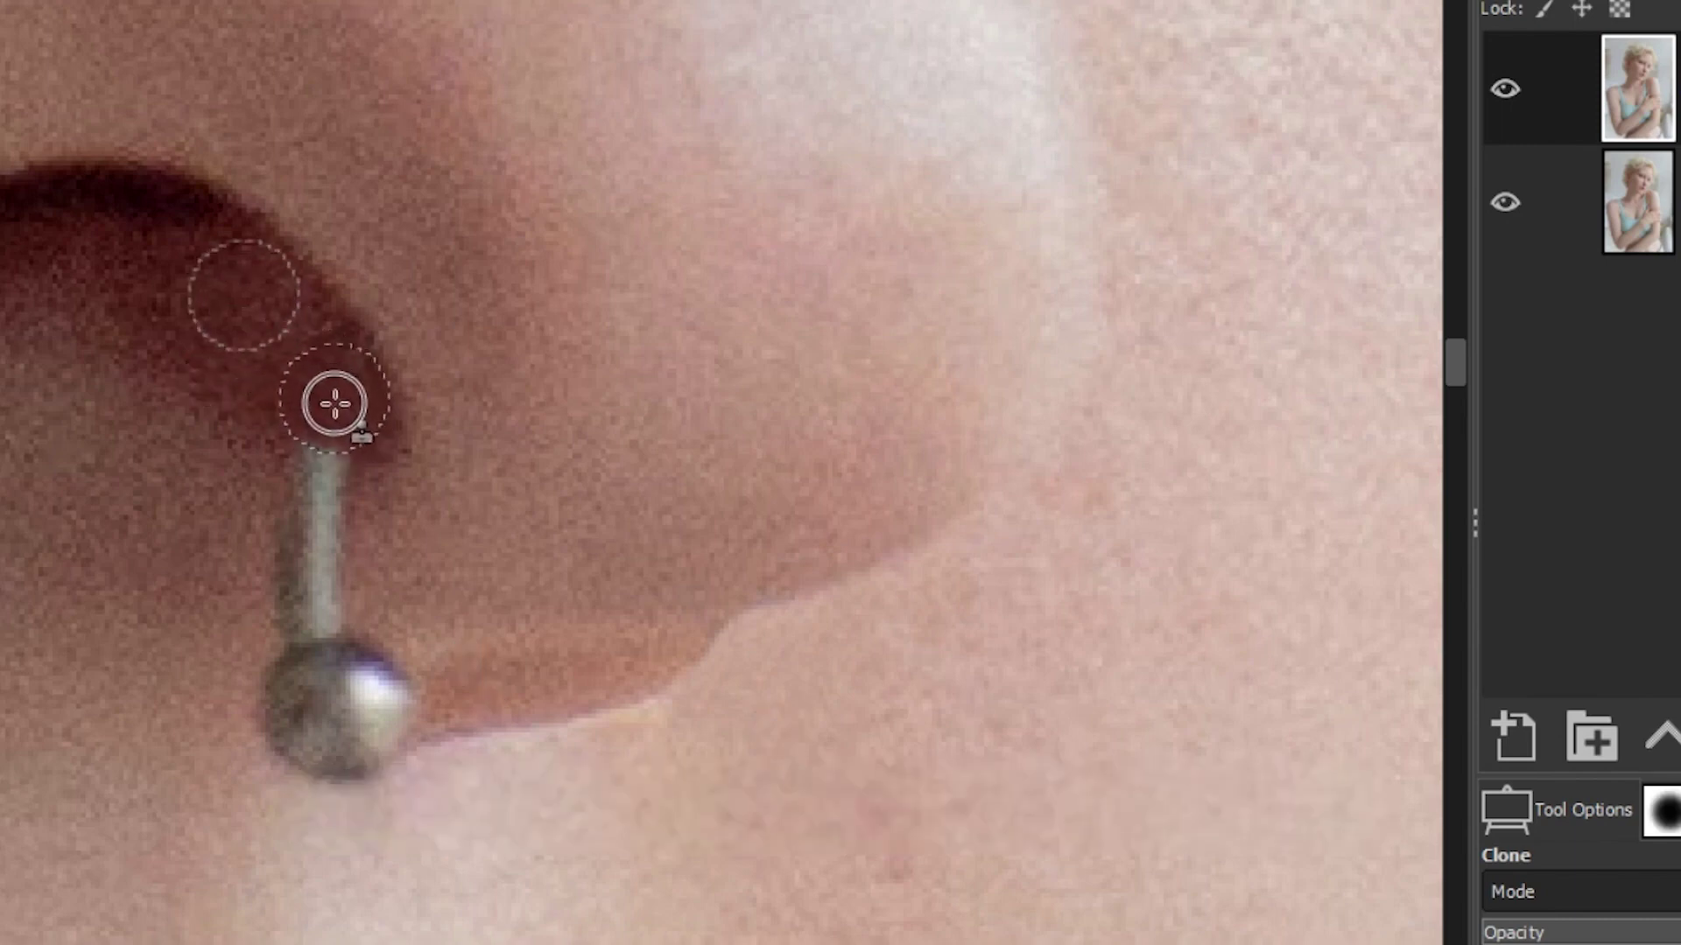
{"action": "left_click_drag", "start_coordinate": [333, 397], "coordinate": [333, 405]}
{"action": "mouse_move", "coordinate": [330, 425]}
{"action": "left_mouse_down"}
{"action": "mouse_move", "coordinate": [281, 422]}
{"action": "mouse_move", "coordinate": [257, 445]}
{"action": "mouse_move", "coordinate": [225, 441]}
{"action": "mouse_move", "coordinate": [291, 471]}
{"action": "mouse_move", "coordinate": [353, 458]}
{"action": "mouse_move", "coordinate": [311, 372]}
{"action": "mouse_move", "coordinate": [324, 441]}
{"action": "mouse_move", "coordinate": [278, 438]}
{"action": "left_mouse_up"}
{"action": "left_click", "coordinate": [225, 446], "text": "ctrl"}
{"action": "left_click", "coordinate": [296, 367], "text": "ctrl"}
Clone nearby skin over the stem between nostril and ball, and blend the patch with the Healing tool
{"action": "left_click", "coordinate": [209, 525], "text": "ctrl"}
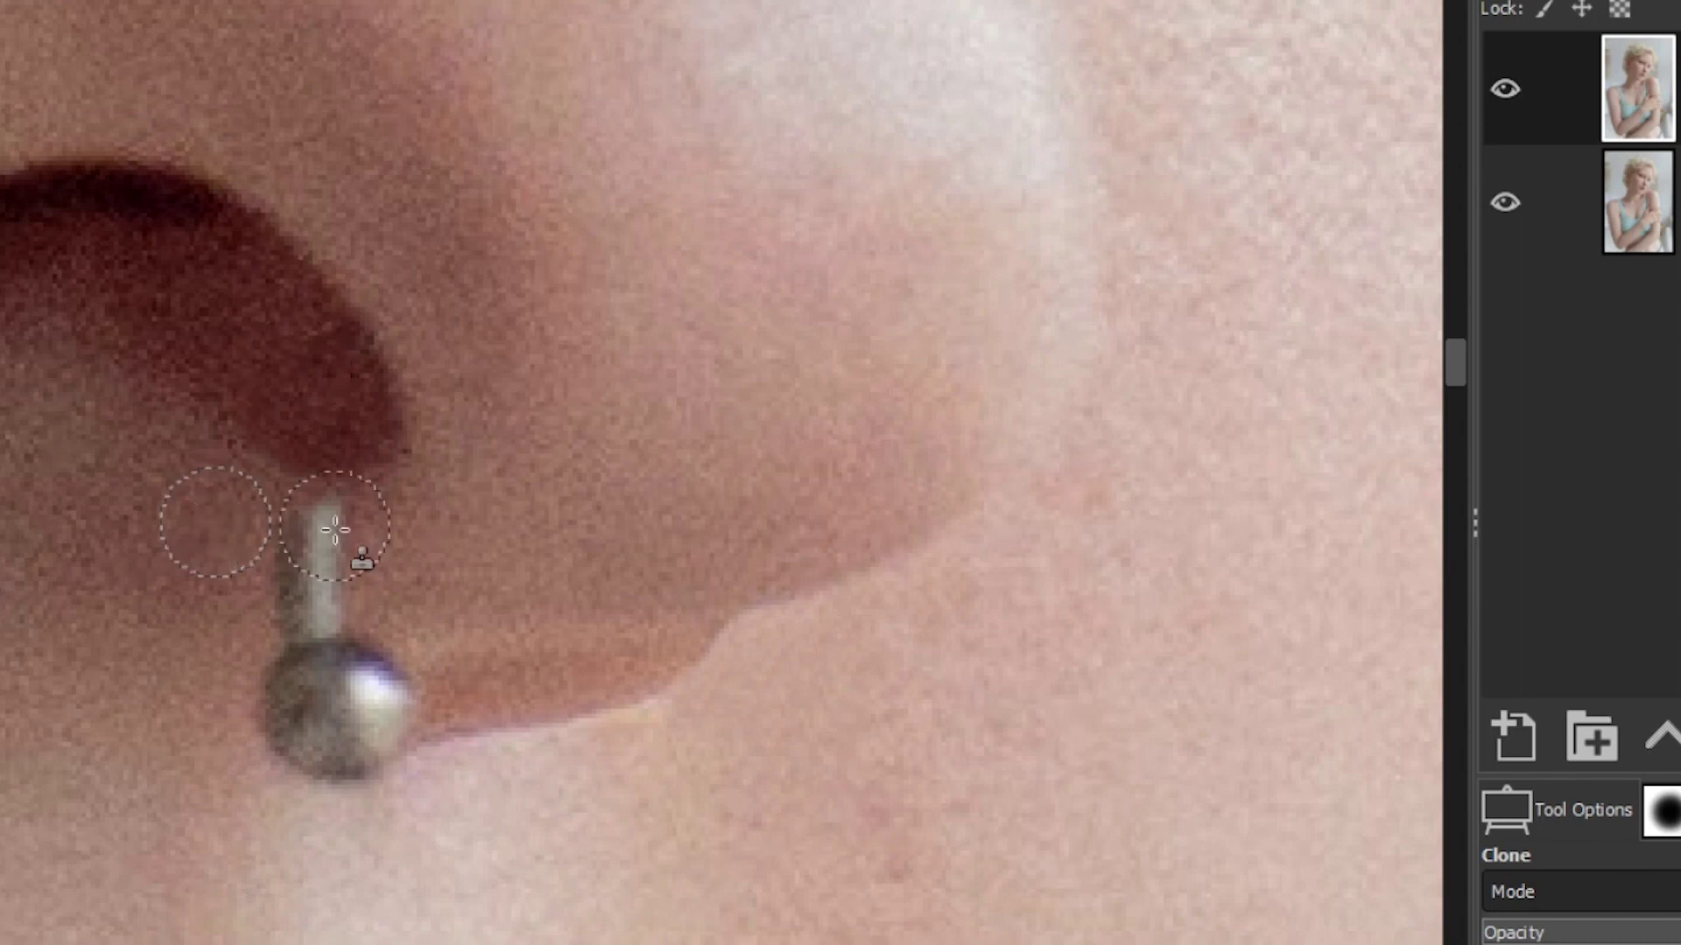
{"action": "mouse_move", "coordinate": [337, 547]}
{"action": "left_mouse_down"}
{"action": "mouse_move", "coordinate": [284, 530]}
{"action": "mouse_move", "coordinate": [313, 577]}
{"action": "mouse_move", "coordinate": [280, 566]}
{"action": "mouse_move", "coordinate": [314, 589]}
{"action": "left_mouse_up"}
{"action": "left_click", "coordinate": [310, 590]}
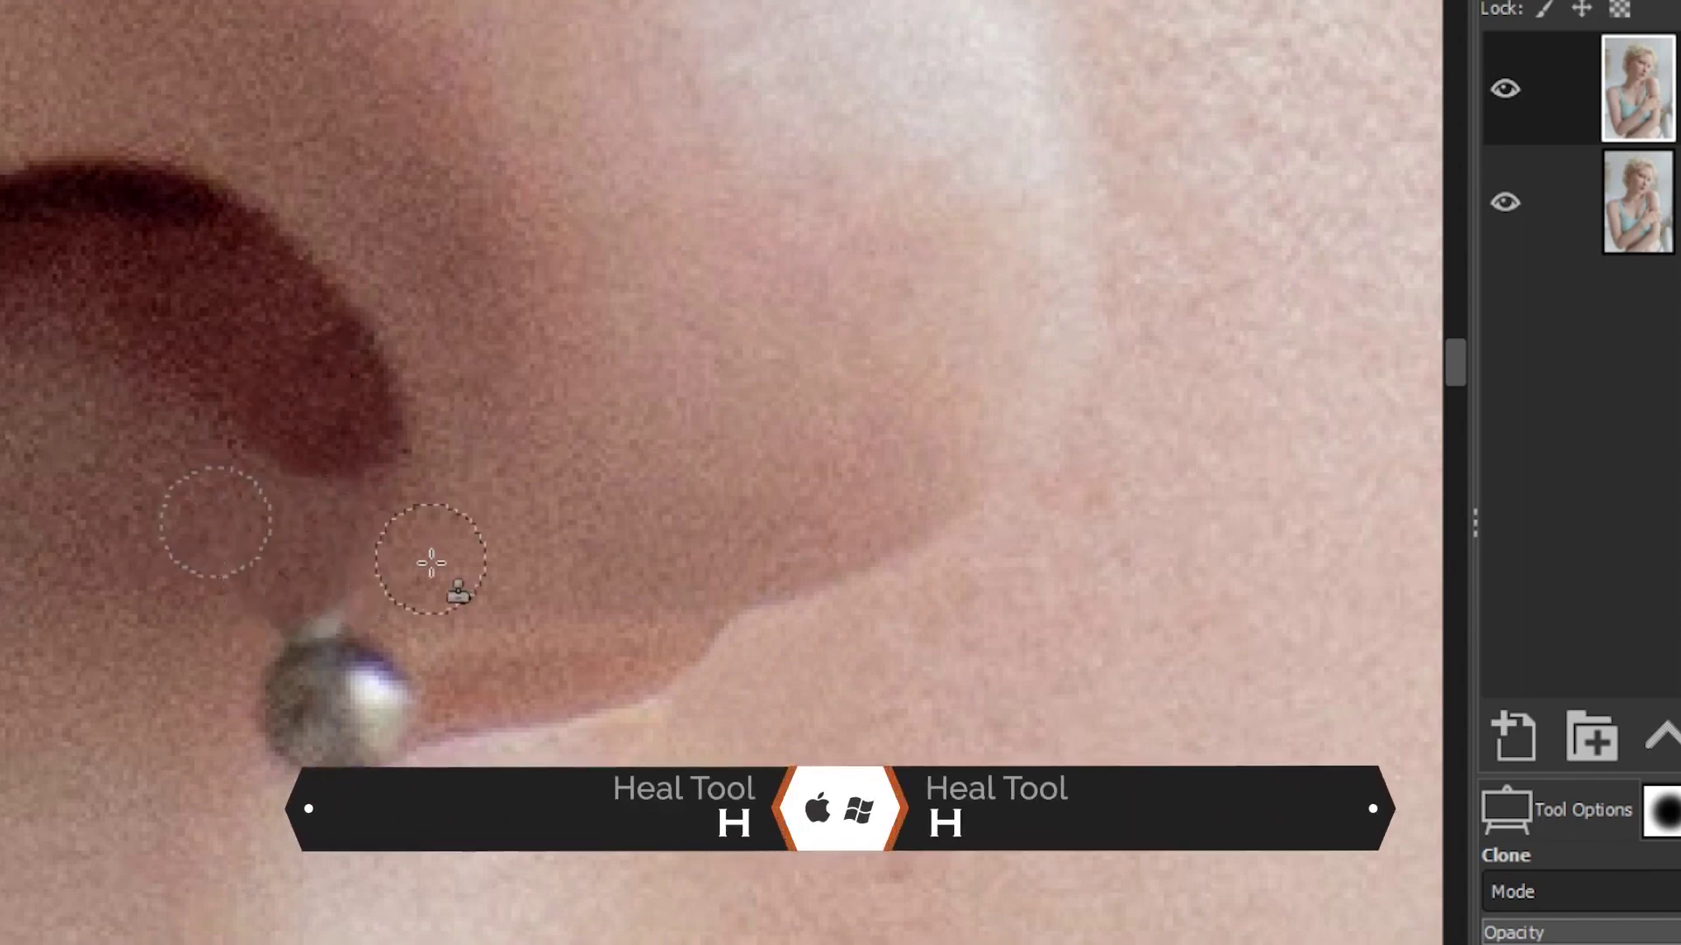
{"action": "key", "text": "h"}
{"action": "left_click", "coordinate": [178, 549], "text": "ctrl"}
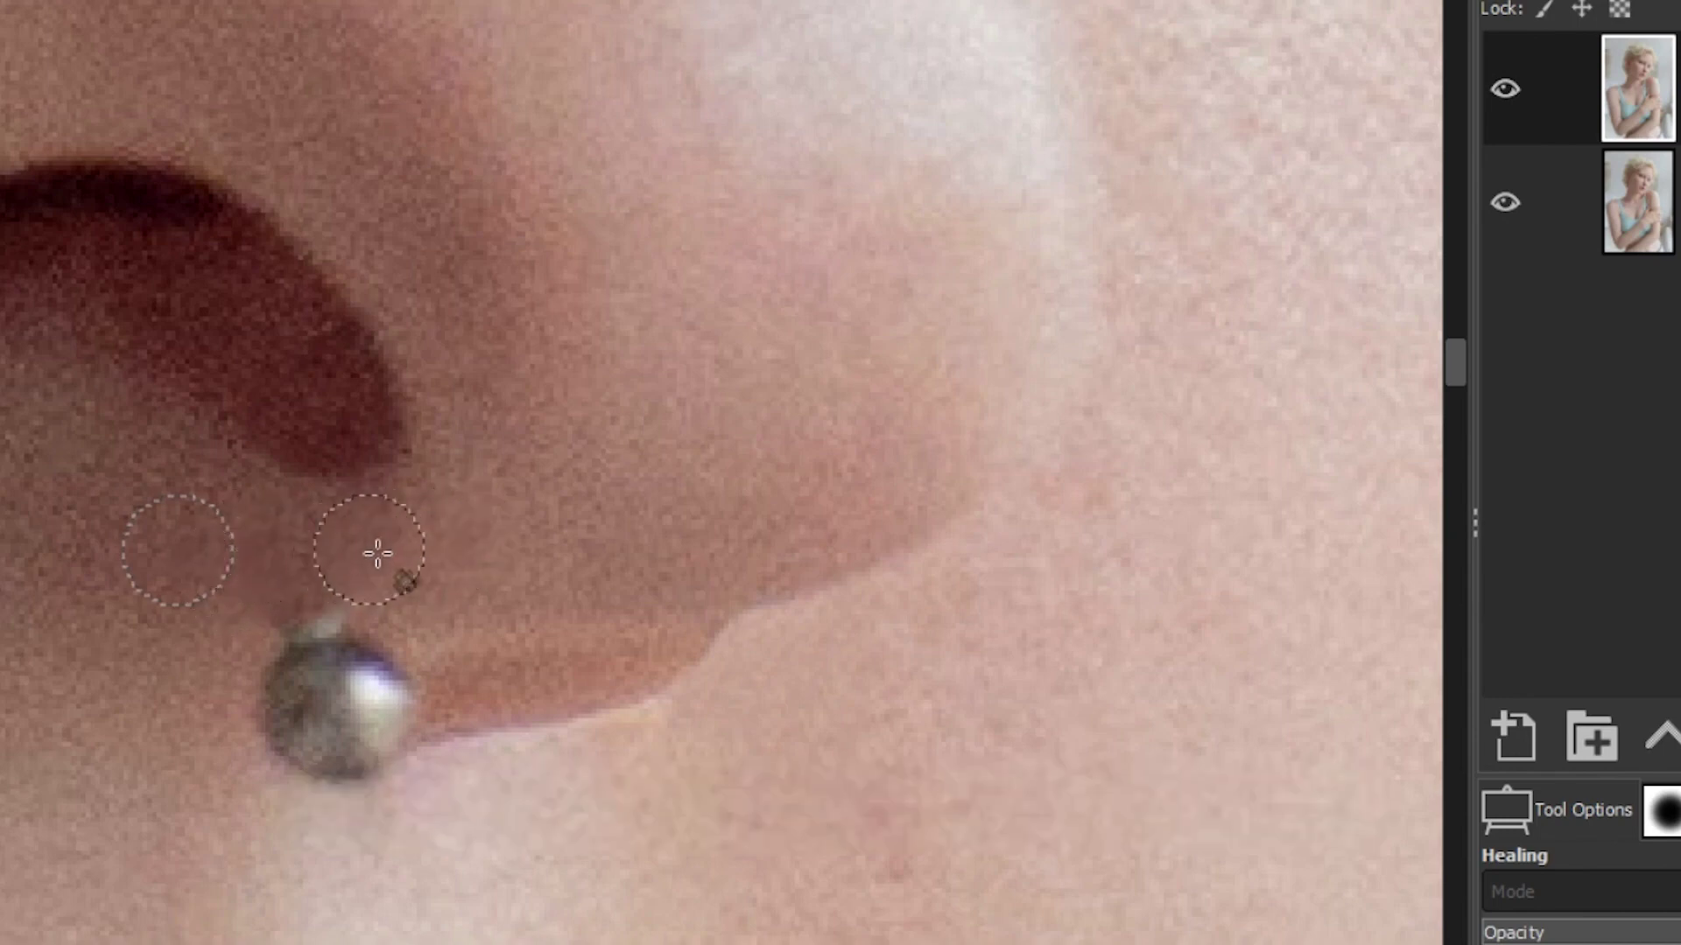
{"action": "left_click", "coordinate": [493, 538], "text": "ctrl"}
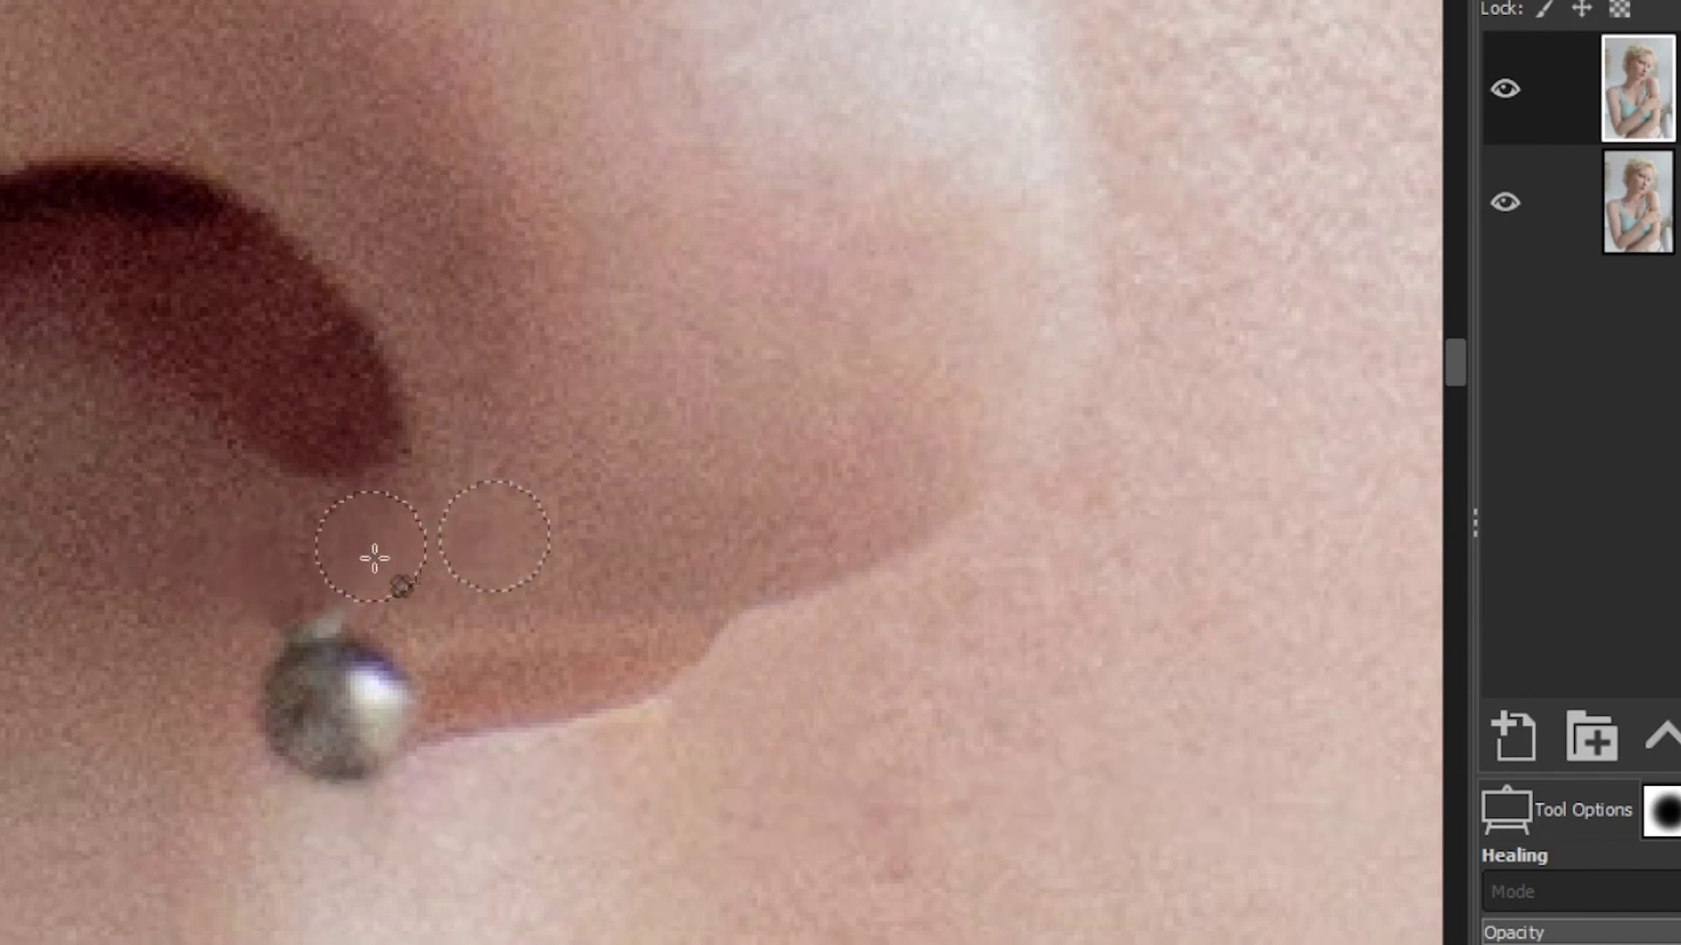
Clone skin over the stem's base and the top of the remaining ball, and heal the patch above it
{"action": "key", "text": "c"}
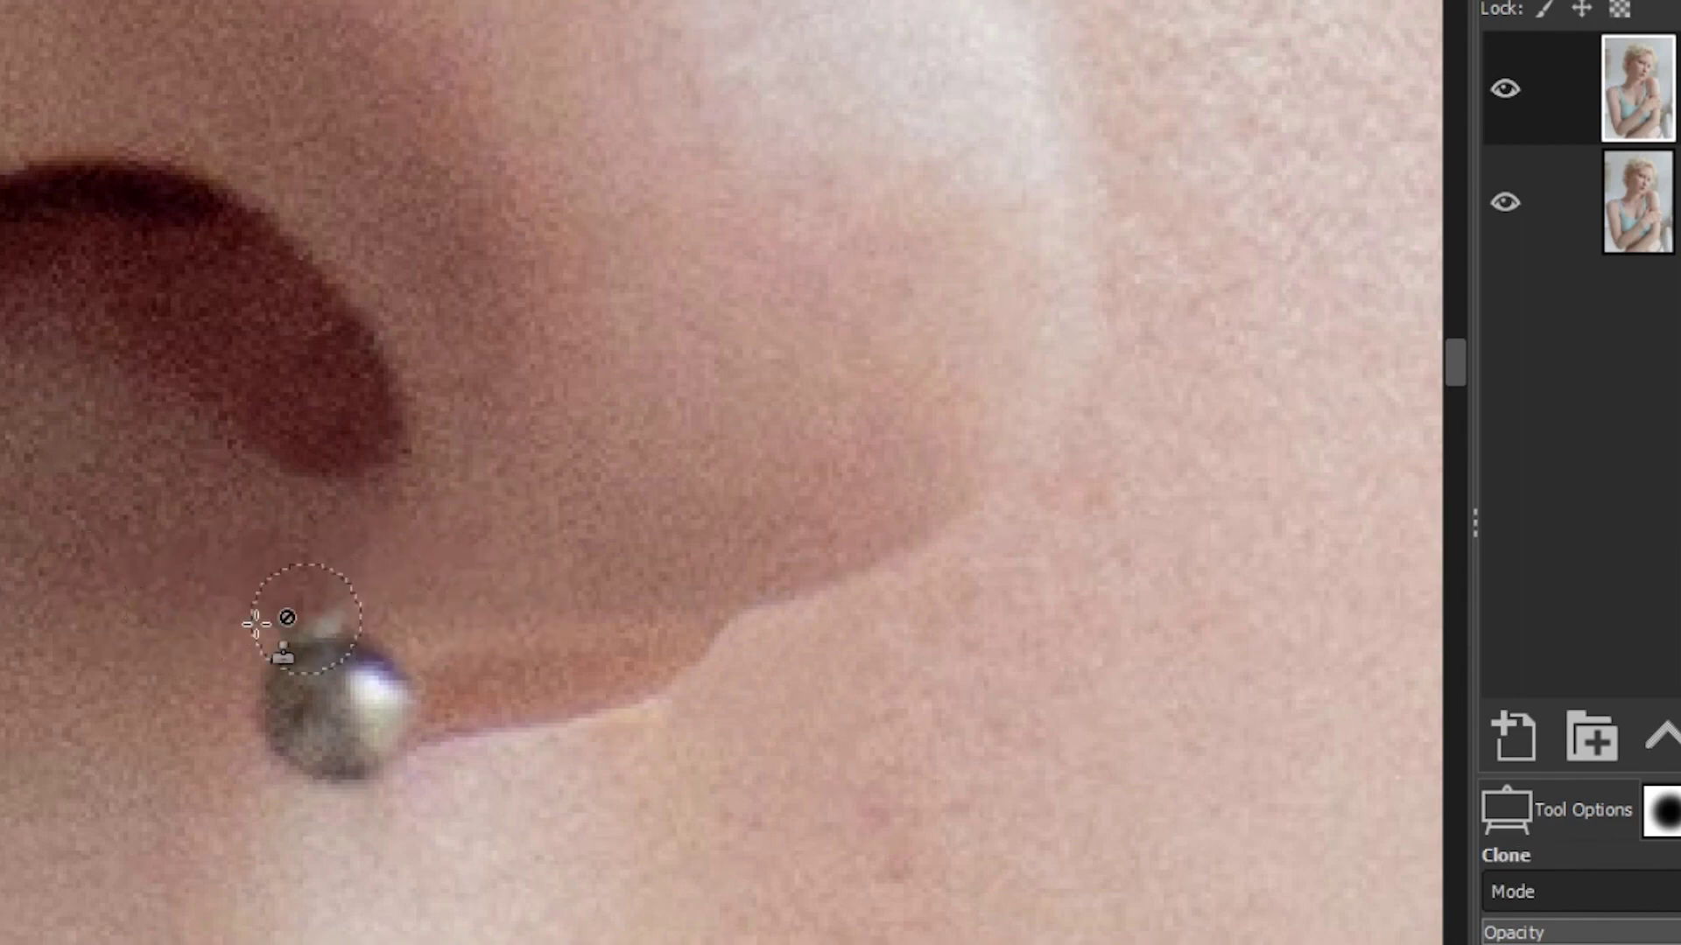
{"action": "left_click", "coordinate": [178, 607], "text": "ctrl"}
{"action": "left_click_drag", "start_coordinate": [346, 622], "coordinate": [278, 612]}
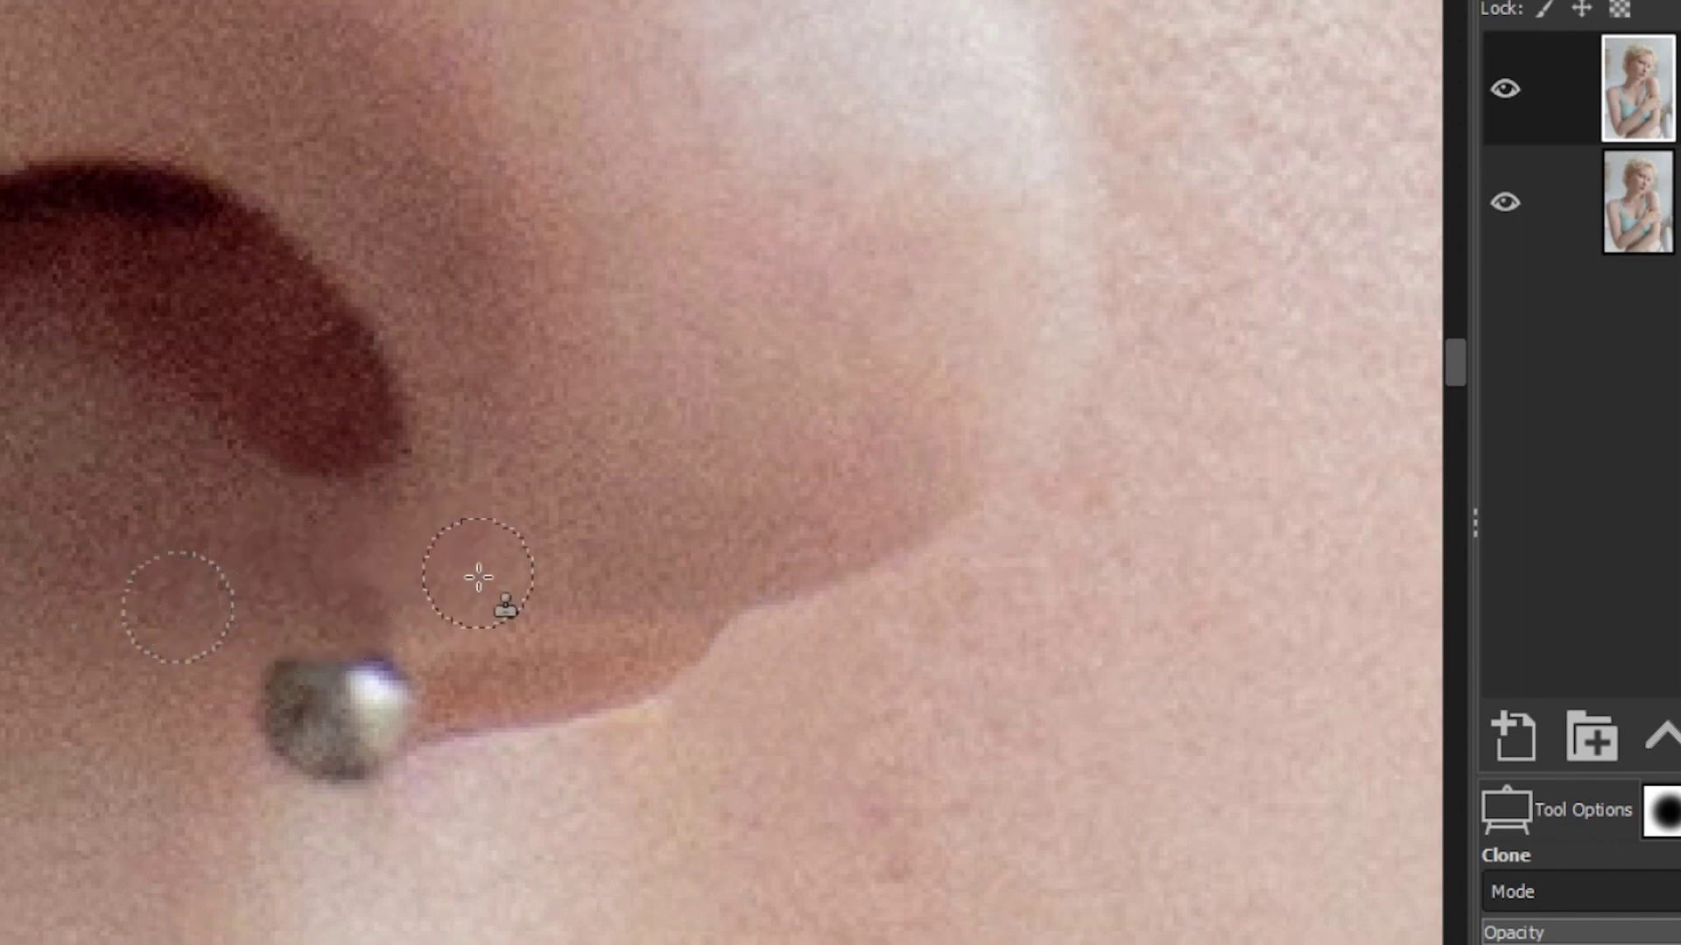
{"action": "key", "text": "h"}
{"action": "left_click", "coordinate": [446, 572], "text": "ctrl"}
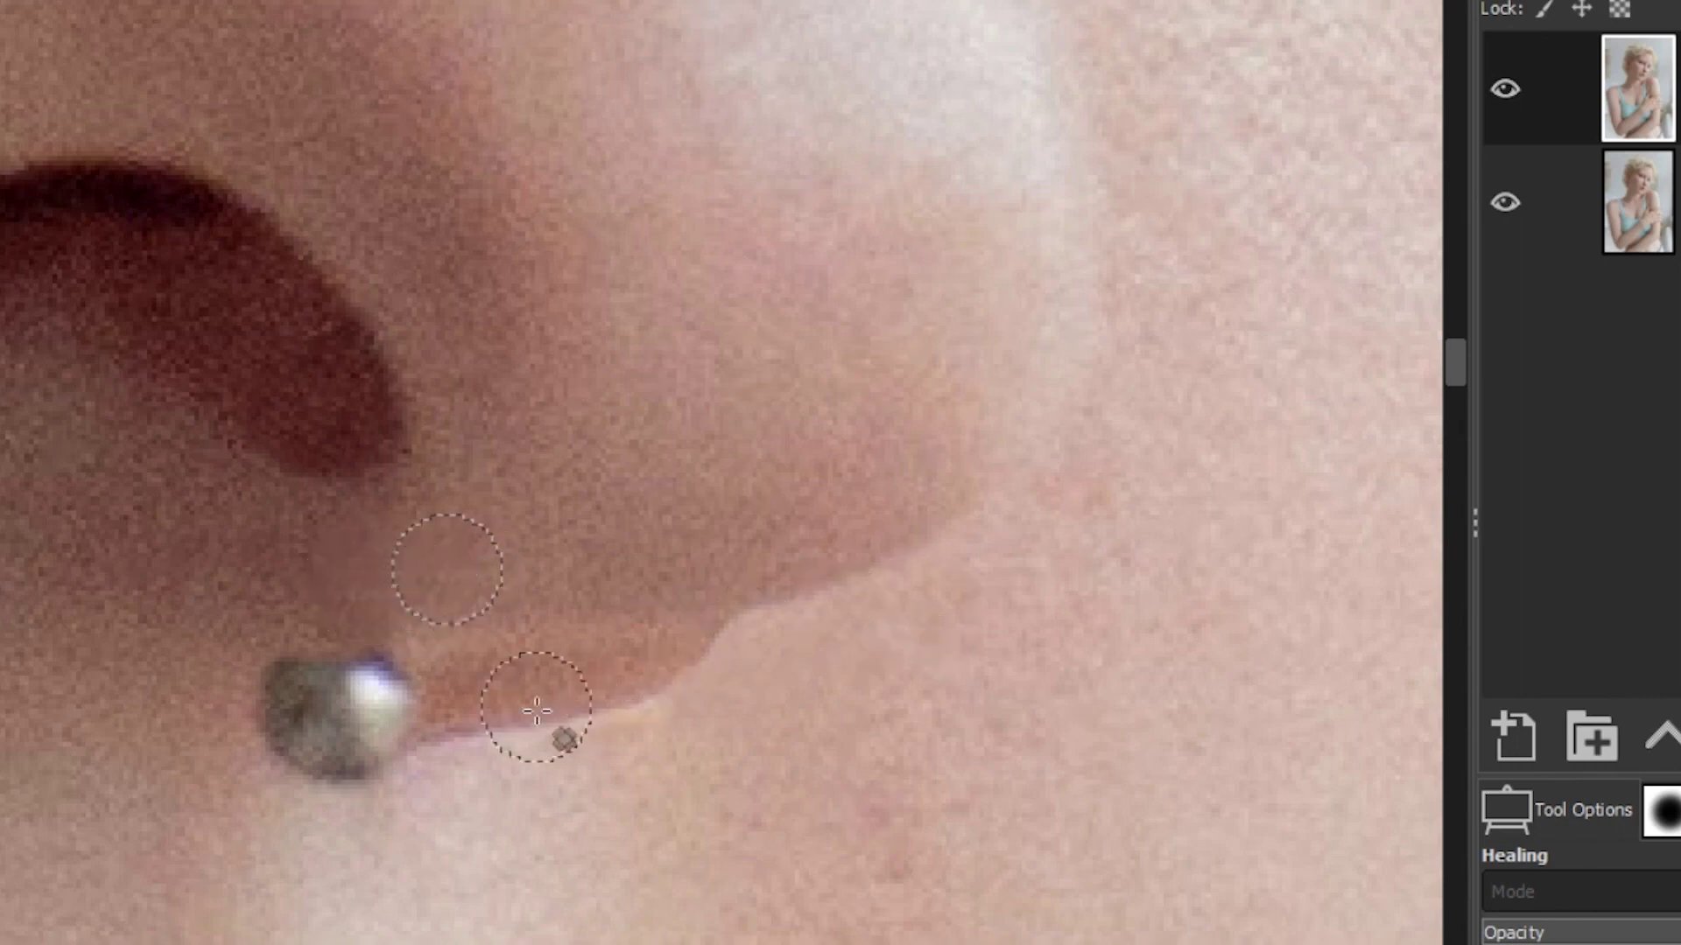
Clone over the remaining ball of the nose ring, sampling the skin on both sides of it and just below
{"action": "key", "text": "c"}
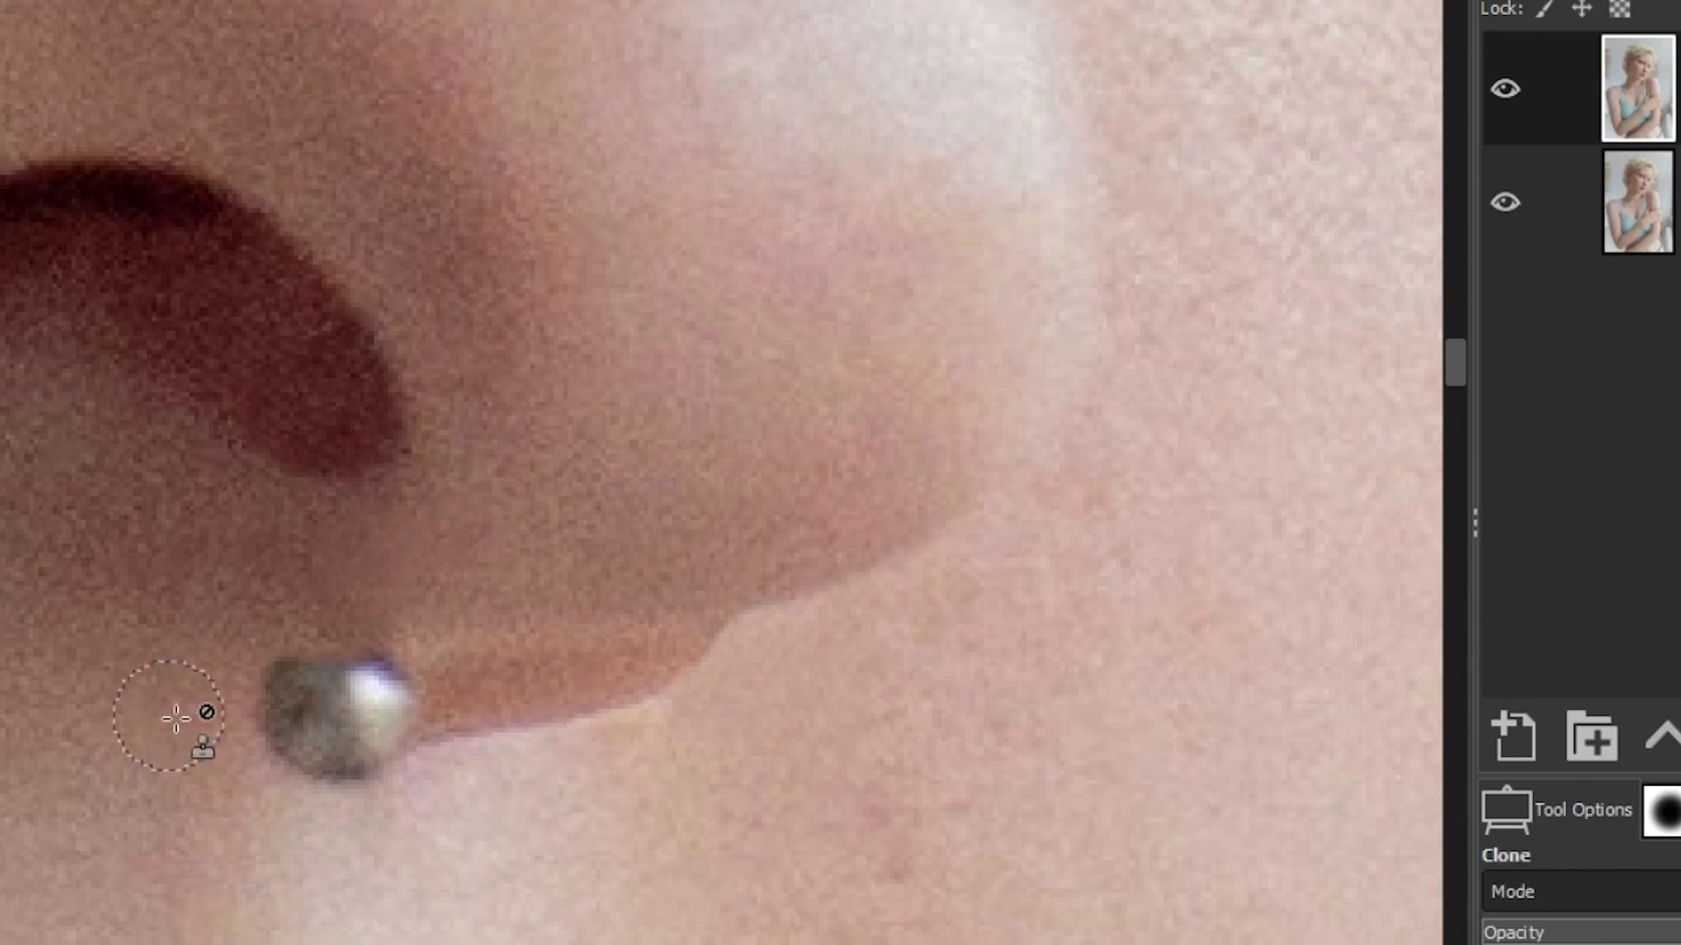
{"action": "left_click", "coordinate": [176, 718], "text": "ctrl"}
{"action": "mouse_move", "coordinate": [289, 717]}
{"action": "left_mouse_down"}
{"action": "mouse_move", "coordinate": [300, 697]}
{"action": "mouse_move", "coordinate": [251, 697]}
{"action": "mouse_move", "coordinate": [244, 743]}
{"action": "mouse_move", "coordinate": [283, 744]}
{"action": "left_mouse_up"}
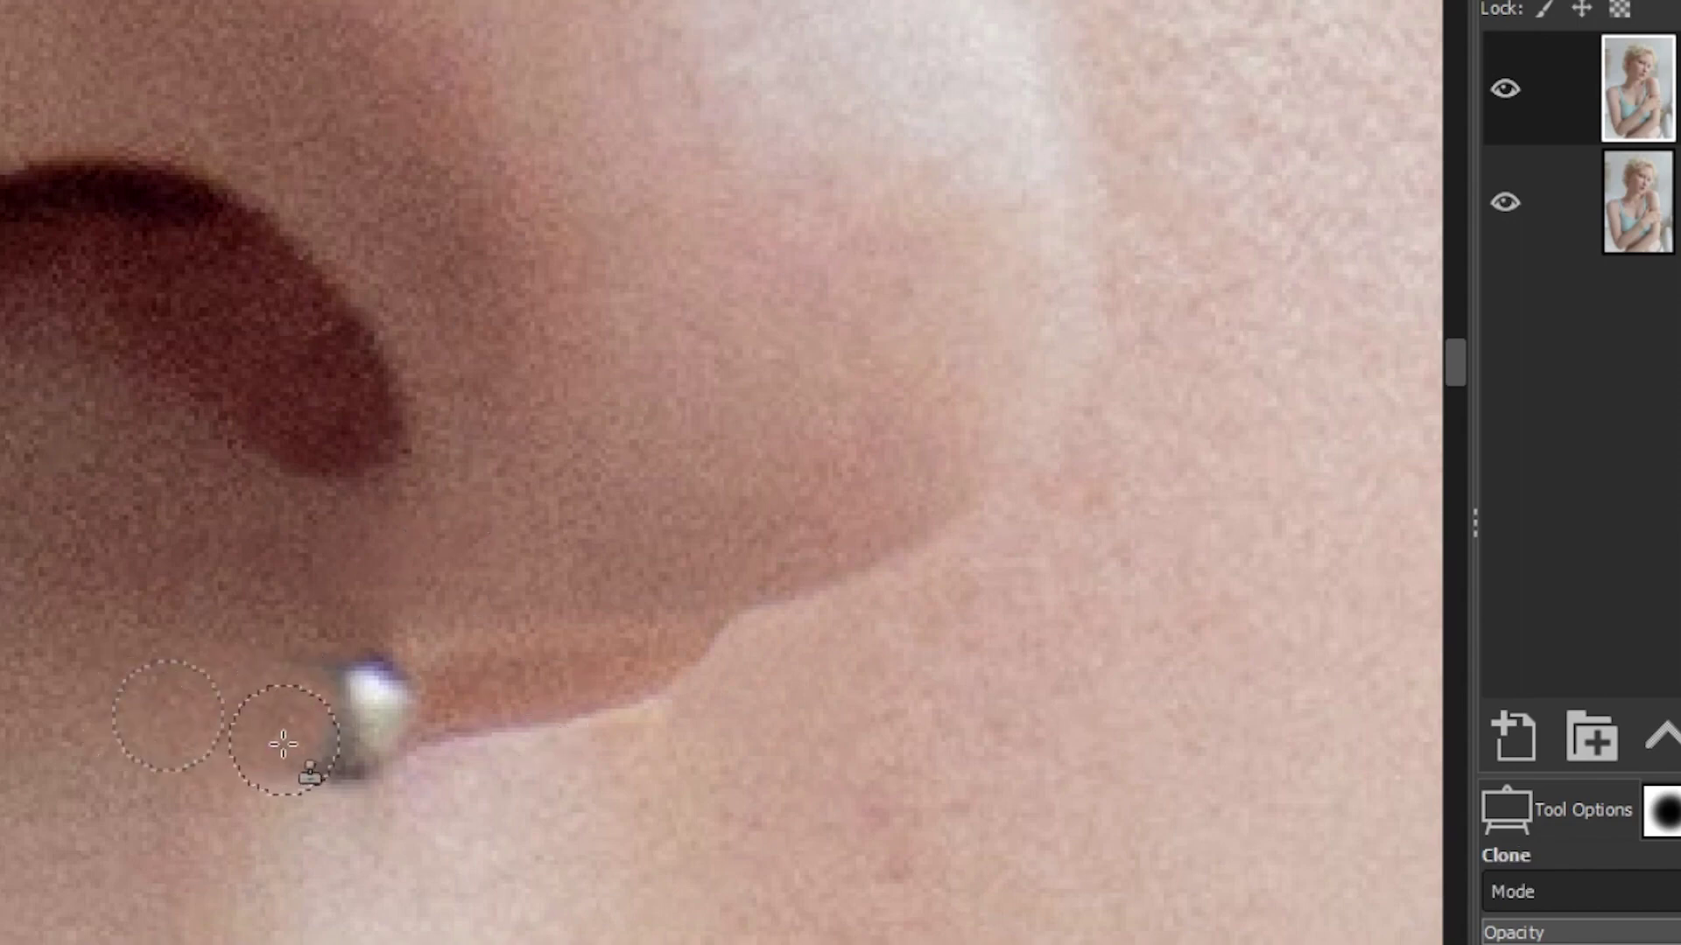
{"action": "left_click", "coordinate": [426, 696], "text": "ctrl"}
{"action": "left_click_drag", "start_coordinate": [347, 696], "coordinate": [386, 697]}
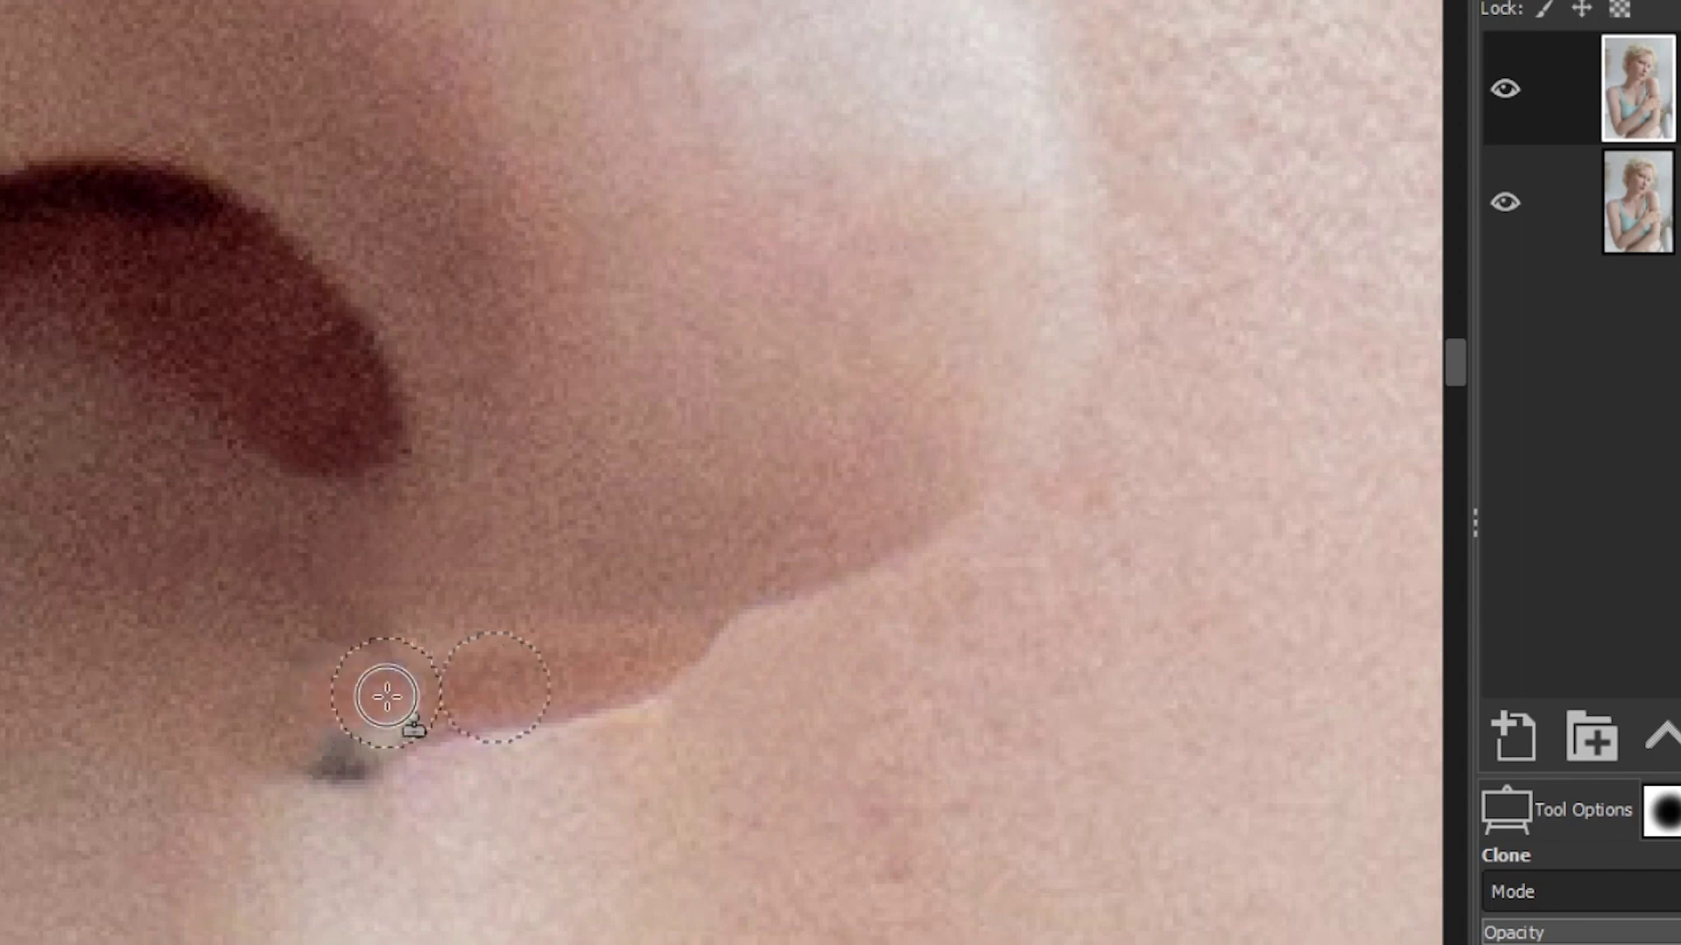
{"action": "left_click", "coordinate": [381, 833], "text": "ctrl"}
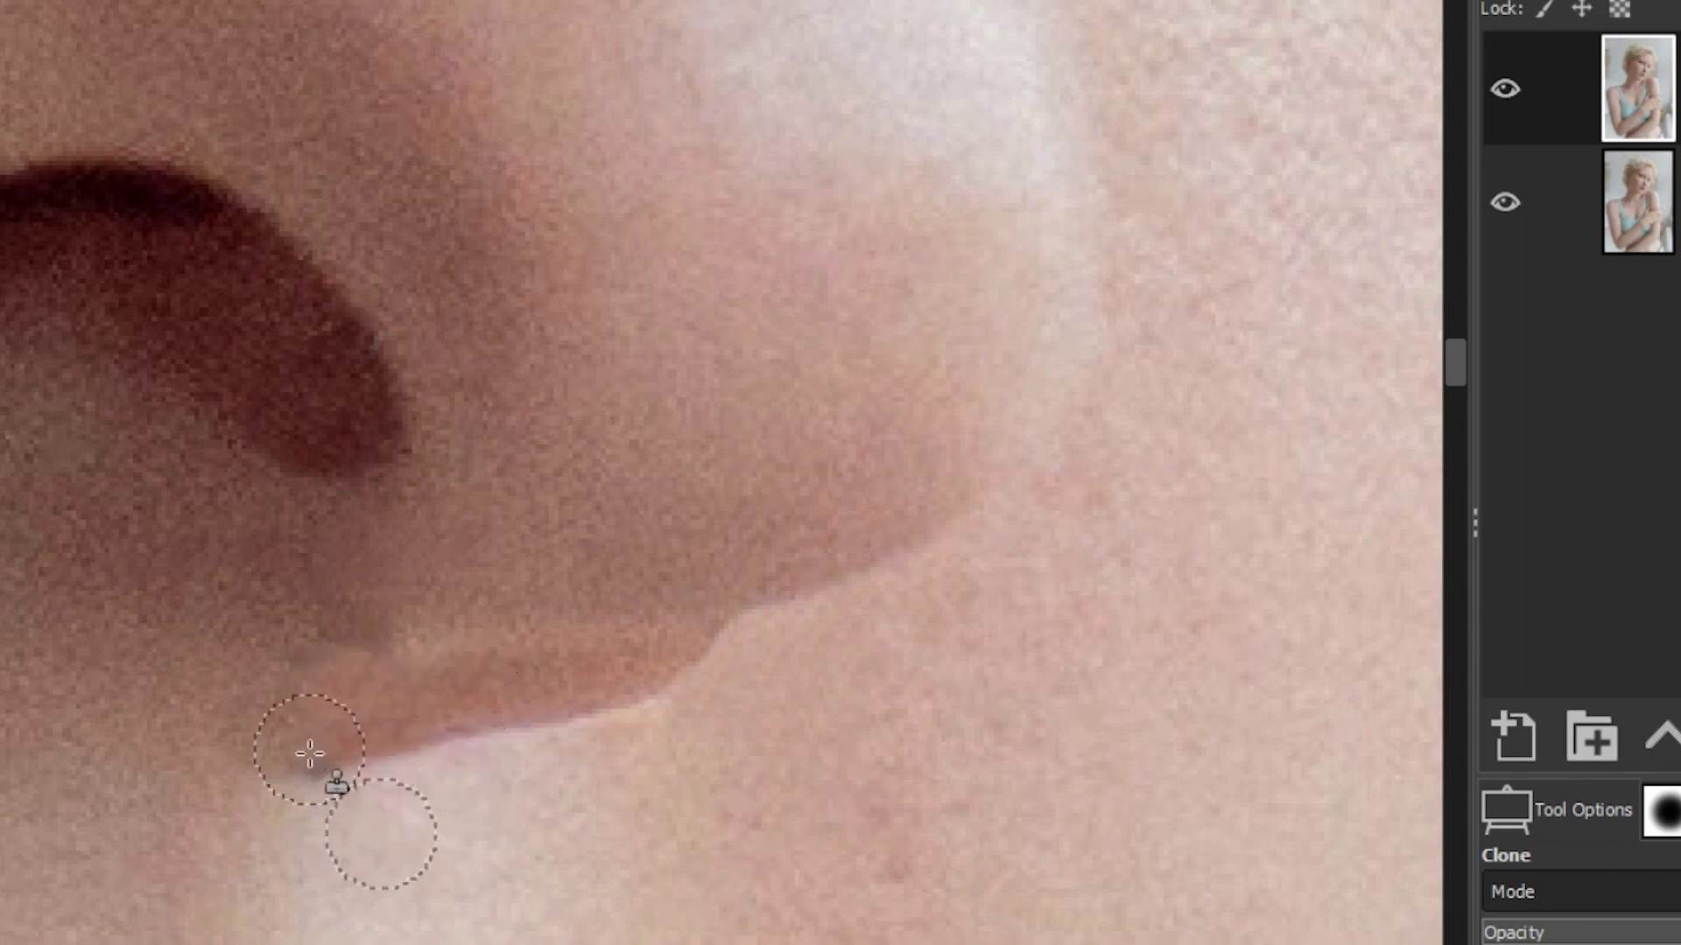
Refine the nose's lower edge where the ball was with a smaller Clone brush, and blend its end with the Healing tool
{"action": "key", "text": "bracketleft"}
{"action": "key", "text": "bracketleft"}
{"action": "key", "text": "bracketleft"}
{"action": "key", "text": "bracketleft"}
{"action": "key", "text": "bracketleft"}
{"action": "key", "text": "bracketleft"}
{"action": "key", "text": "bracketleft"}
{"action": "key", "text": "bracketleft"}
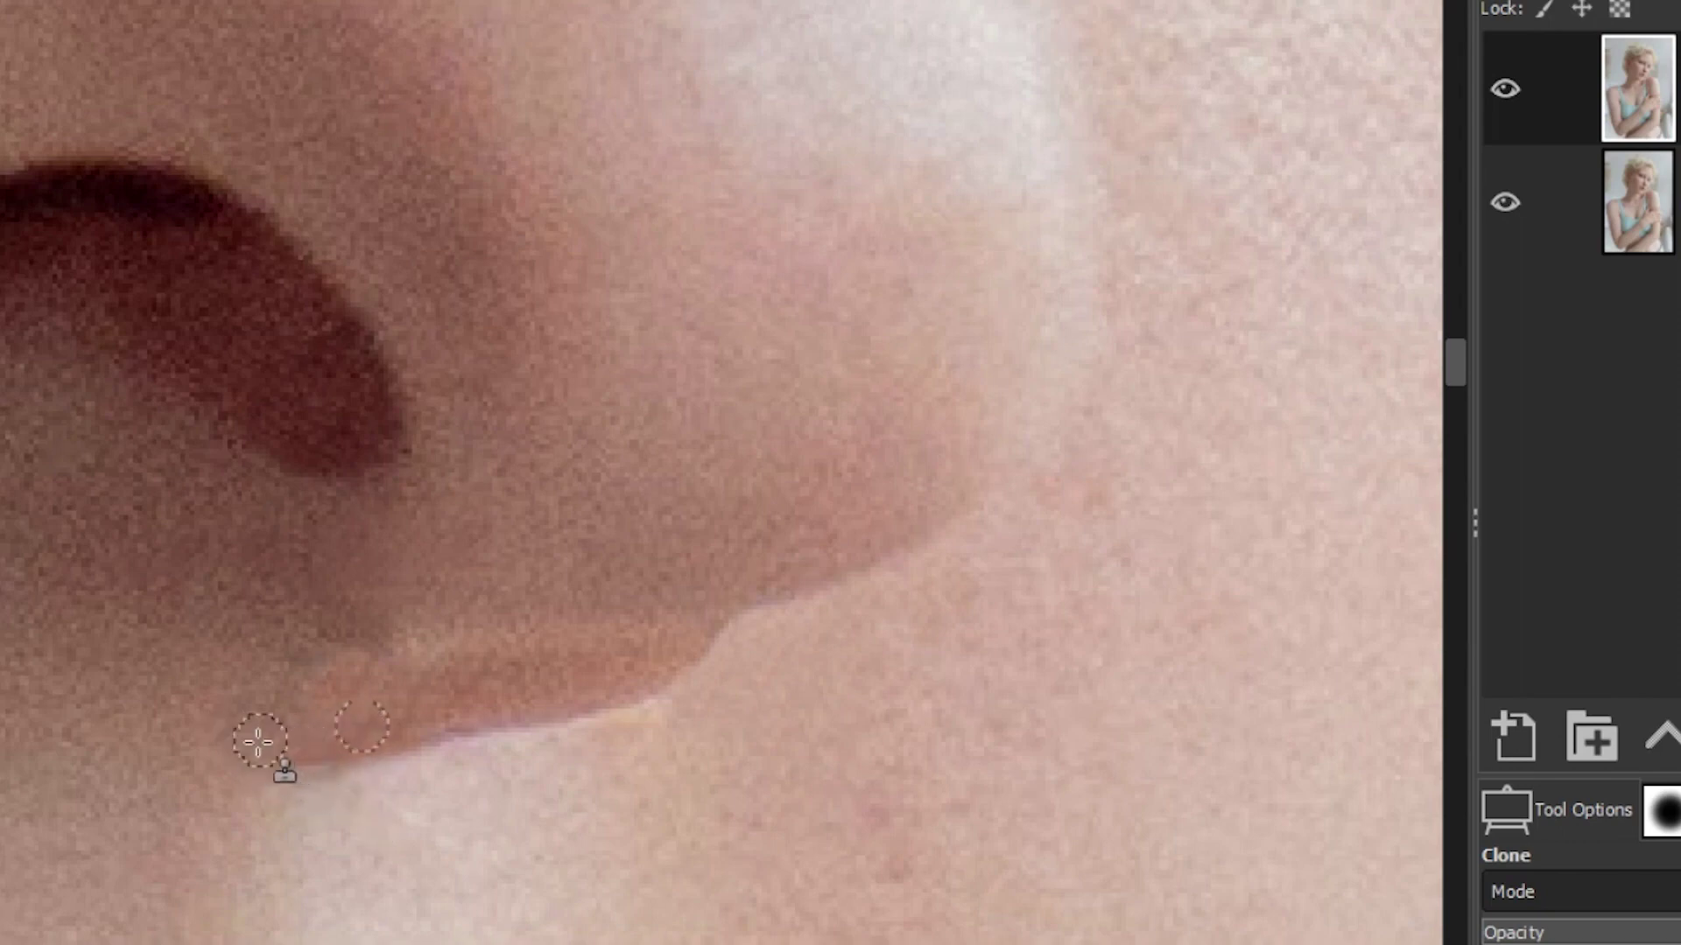
{"action": "left_click", "coordinate": [220, 742], "text": "ctrl"}
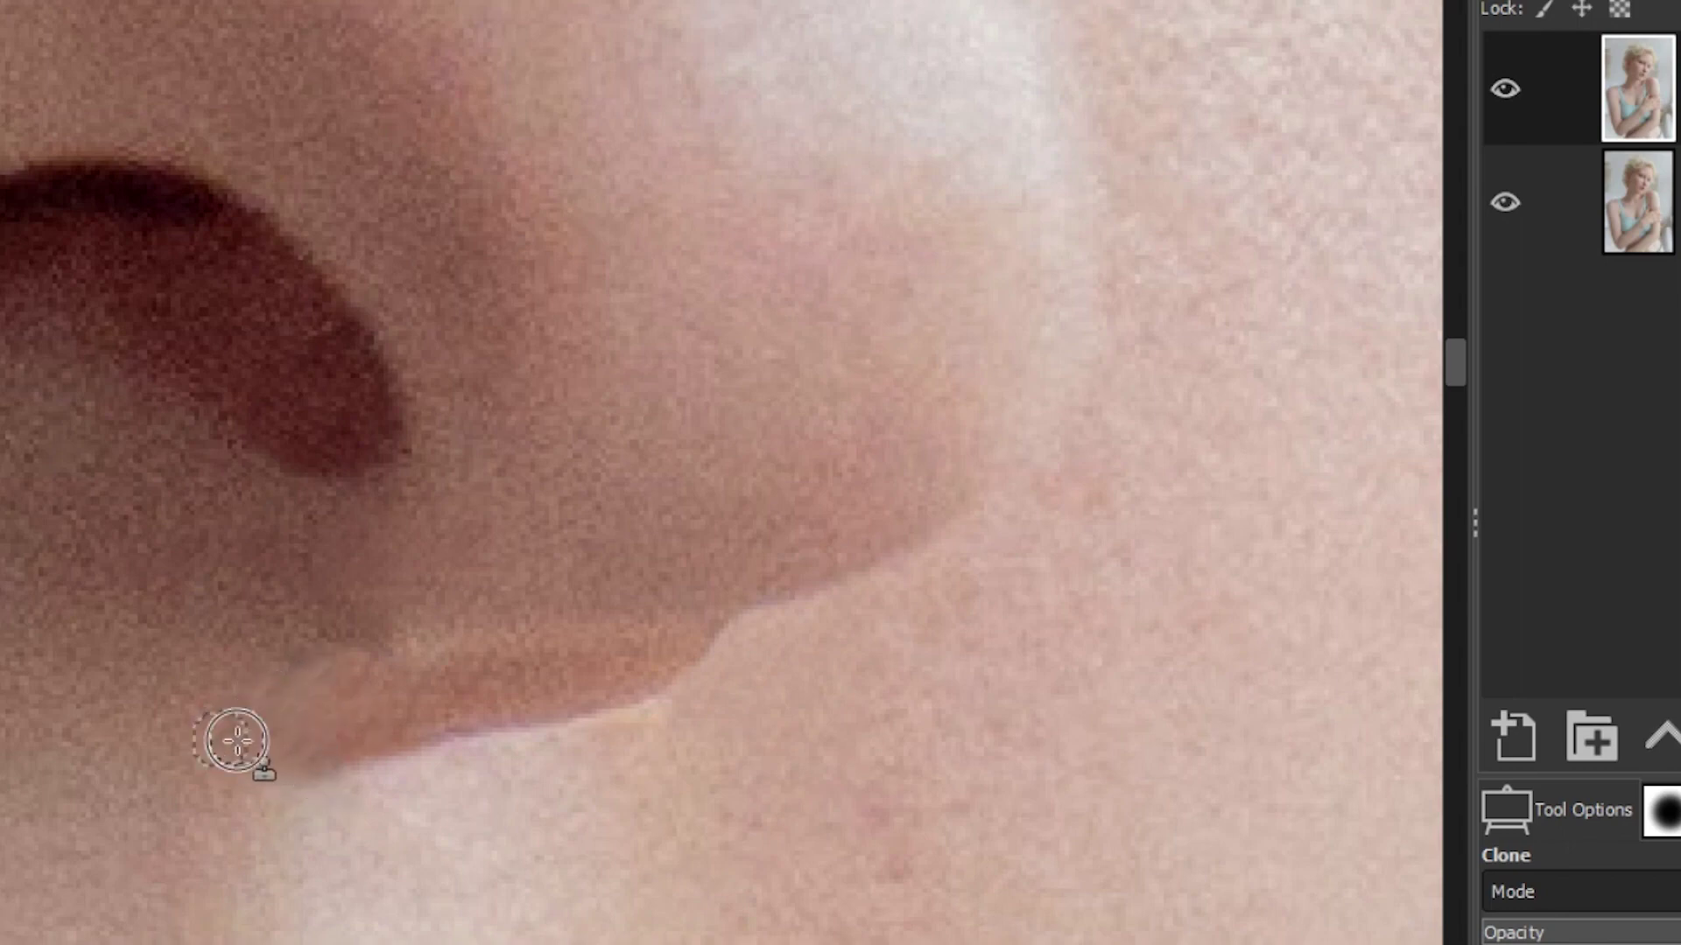
{"action": "key", "text": "z"}
{"action": "left_click", "coordinate": [446, 705], "text": "ctrl"}
{"action": "left_click", "coordinate": [446, 706], "text": "ctrl"}
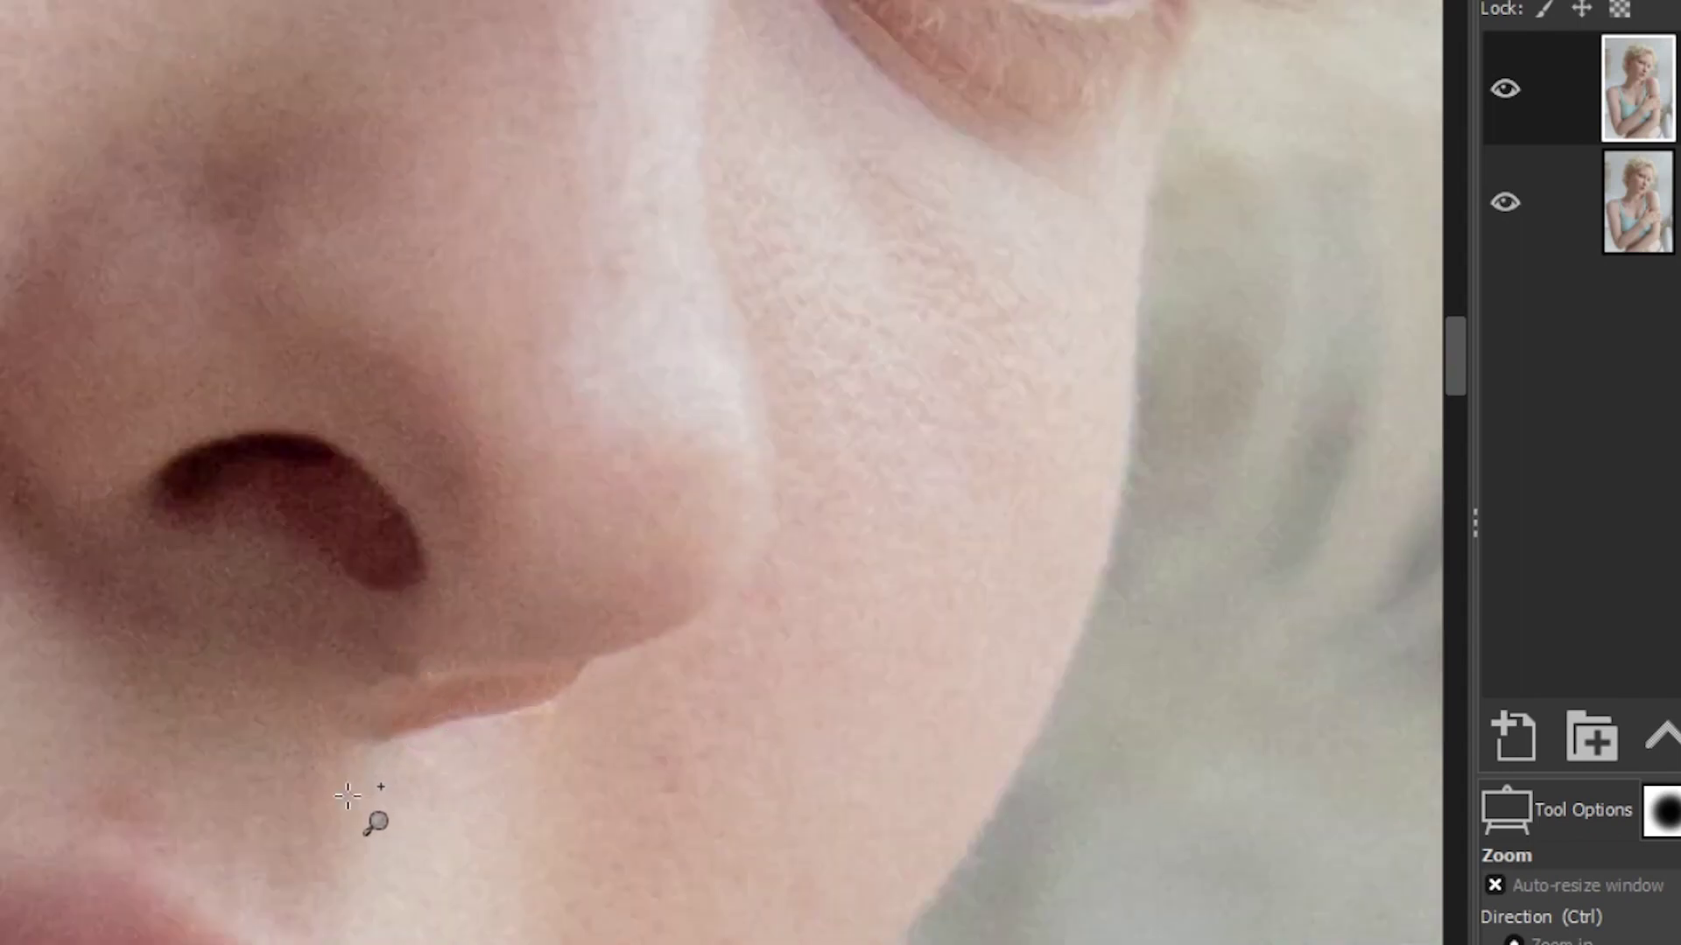
{"action": "key", "text": "h"}
{"action": "left_click", "coordinate": [311, 743], "text": "ctrl"}
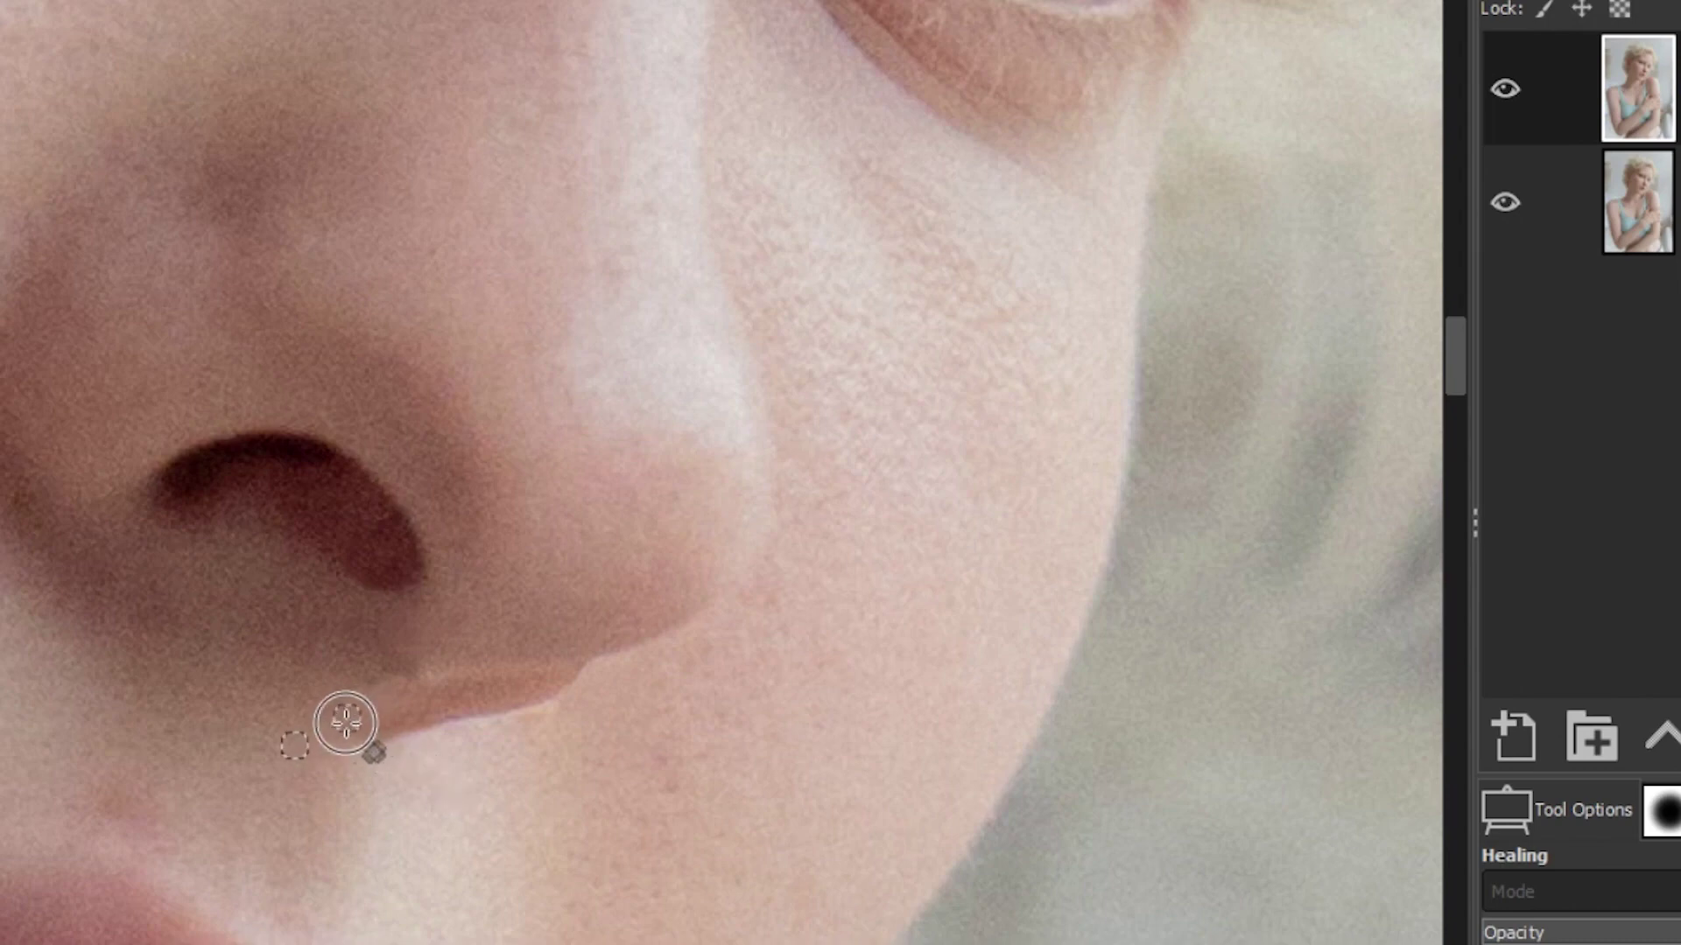
Heal the small dark spots beside the eye and on the cheek near the jaw, sampling clean skin close by
{"action": "key", "text": "z"}
{"action": "left_click", "coordinate": [447, 770], "text": "ctrl"}
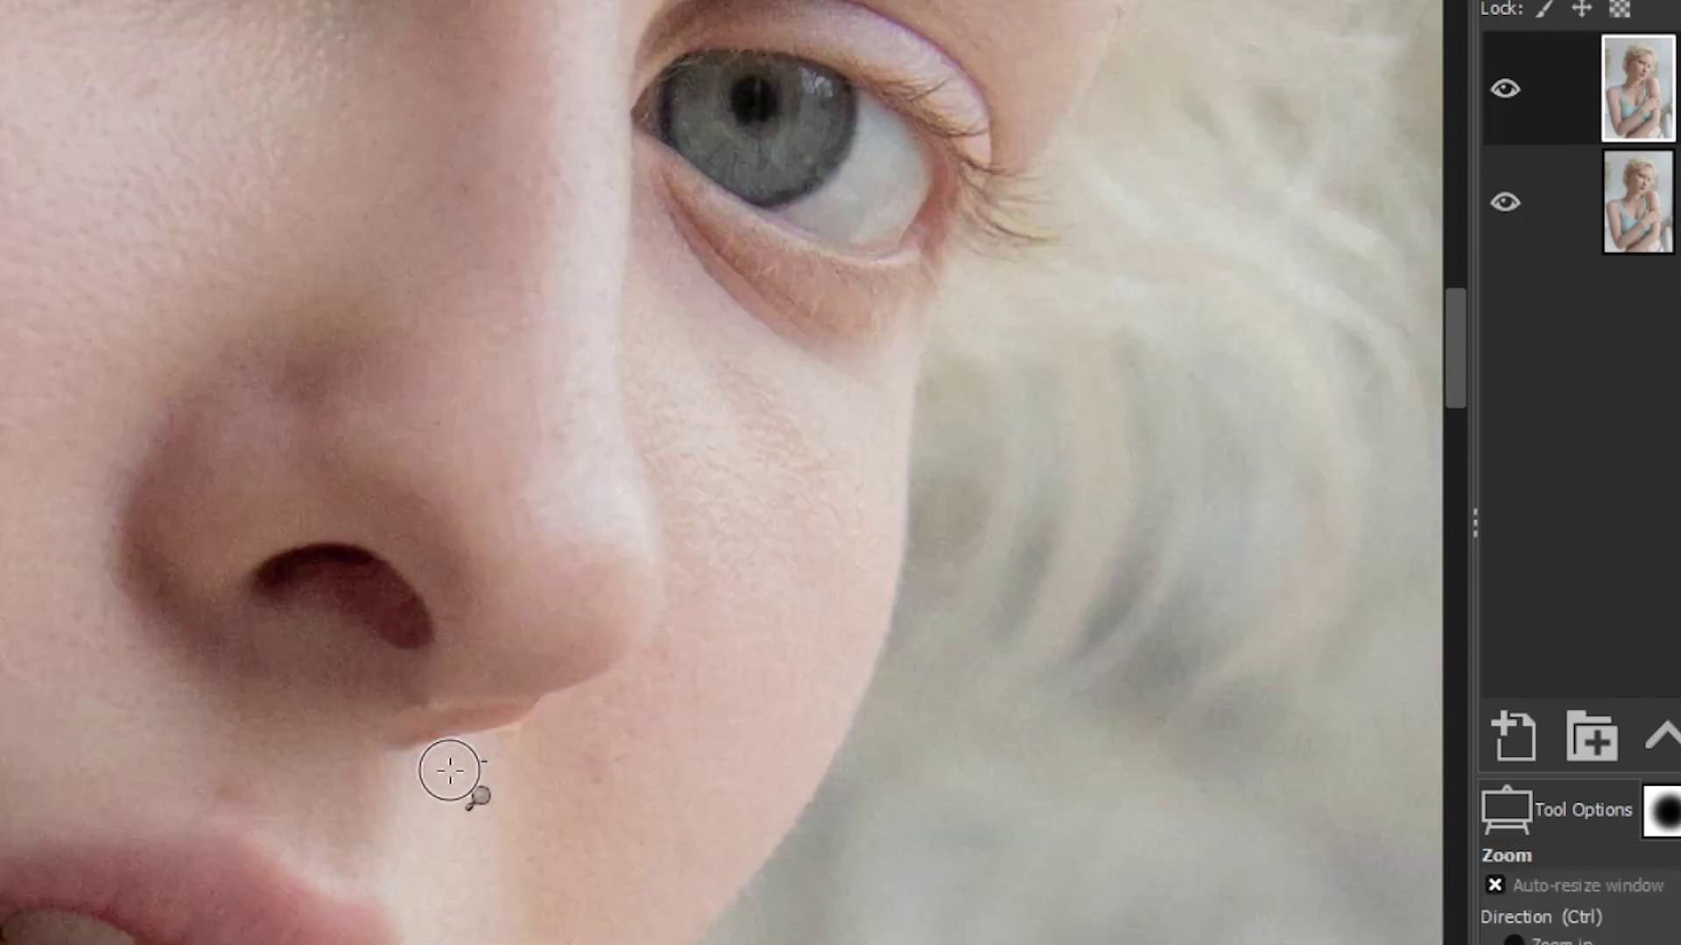
{"action": "left_click", "coordinate": [447, 772], "text": "ctrl"}
{"action": "left_click_drag", "start_coordinate": [320, 784], "coordinate": [808, 795]}
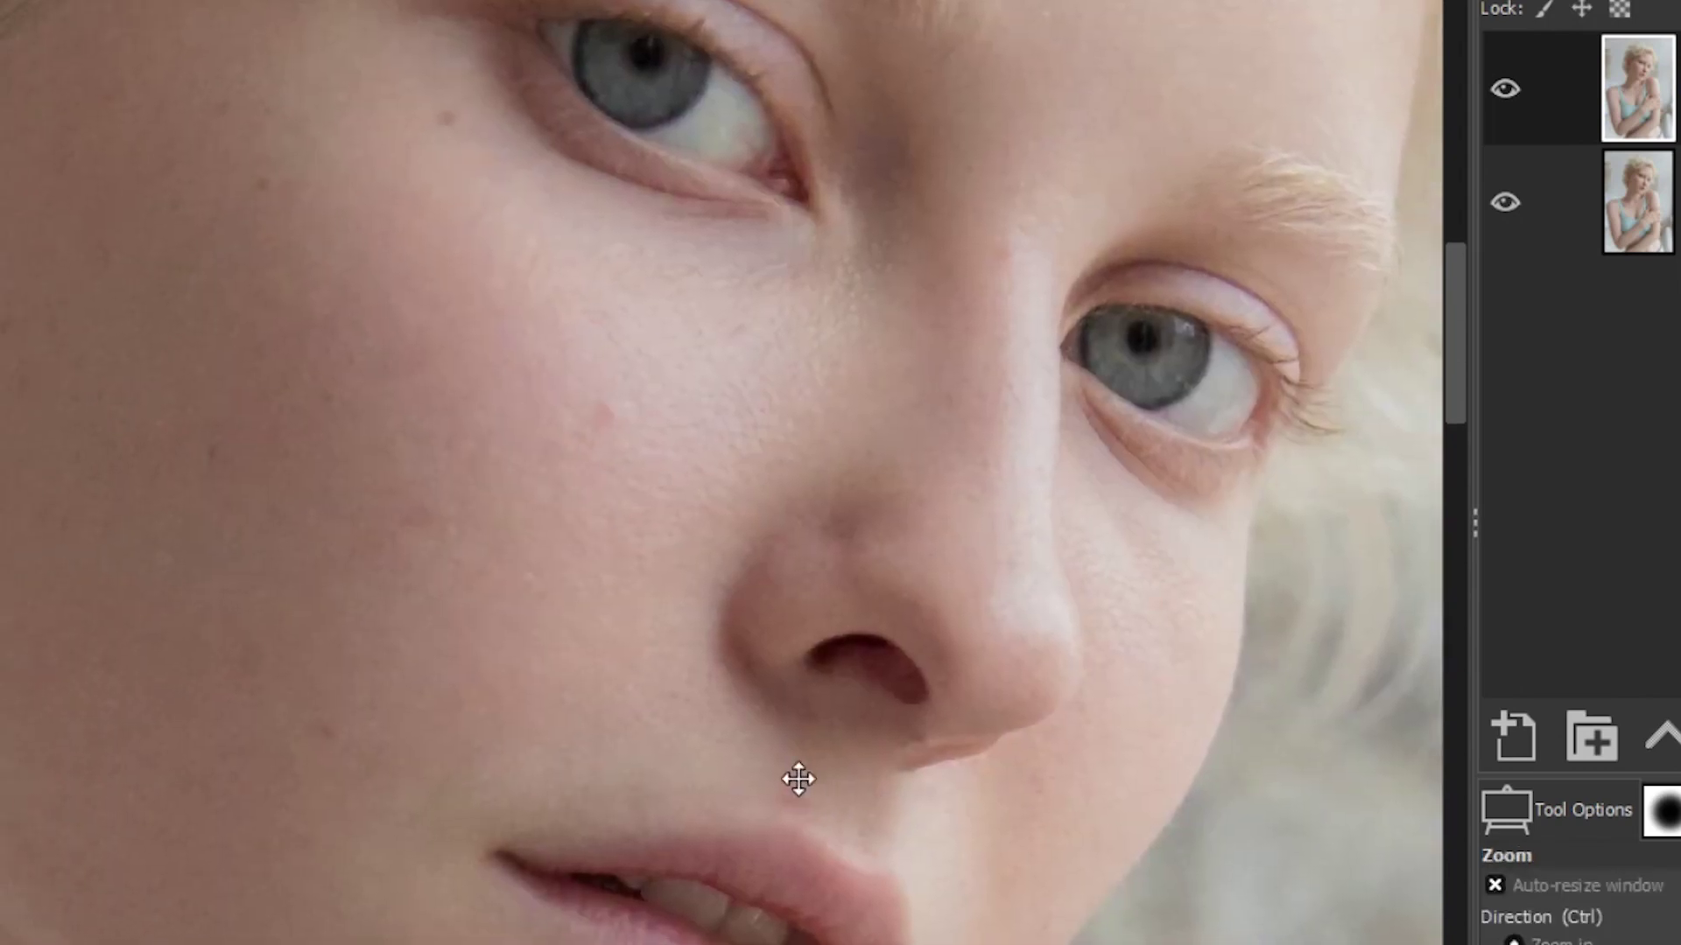
{"action": "left_click", "coordinate": [717, 677], "text": "ctrl"}
{"action": "key", "text": "h"}
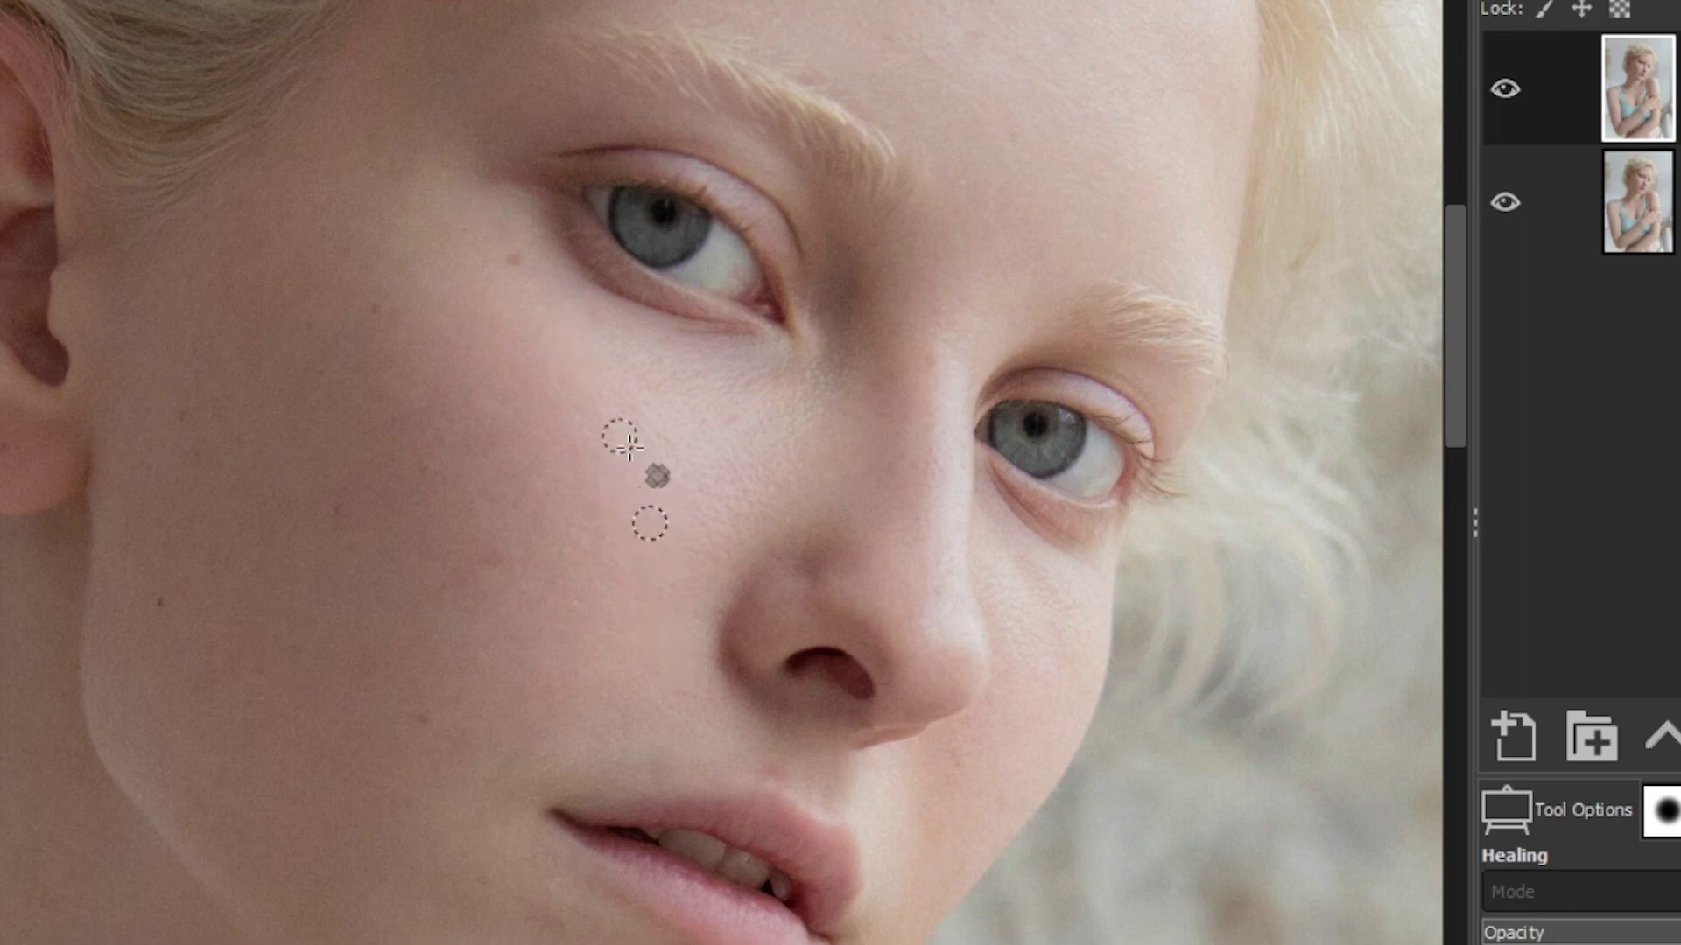
{"action": "left_click", "coordinate": [514, 260]}
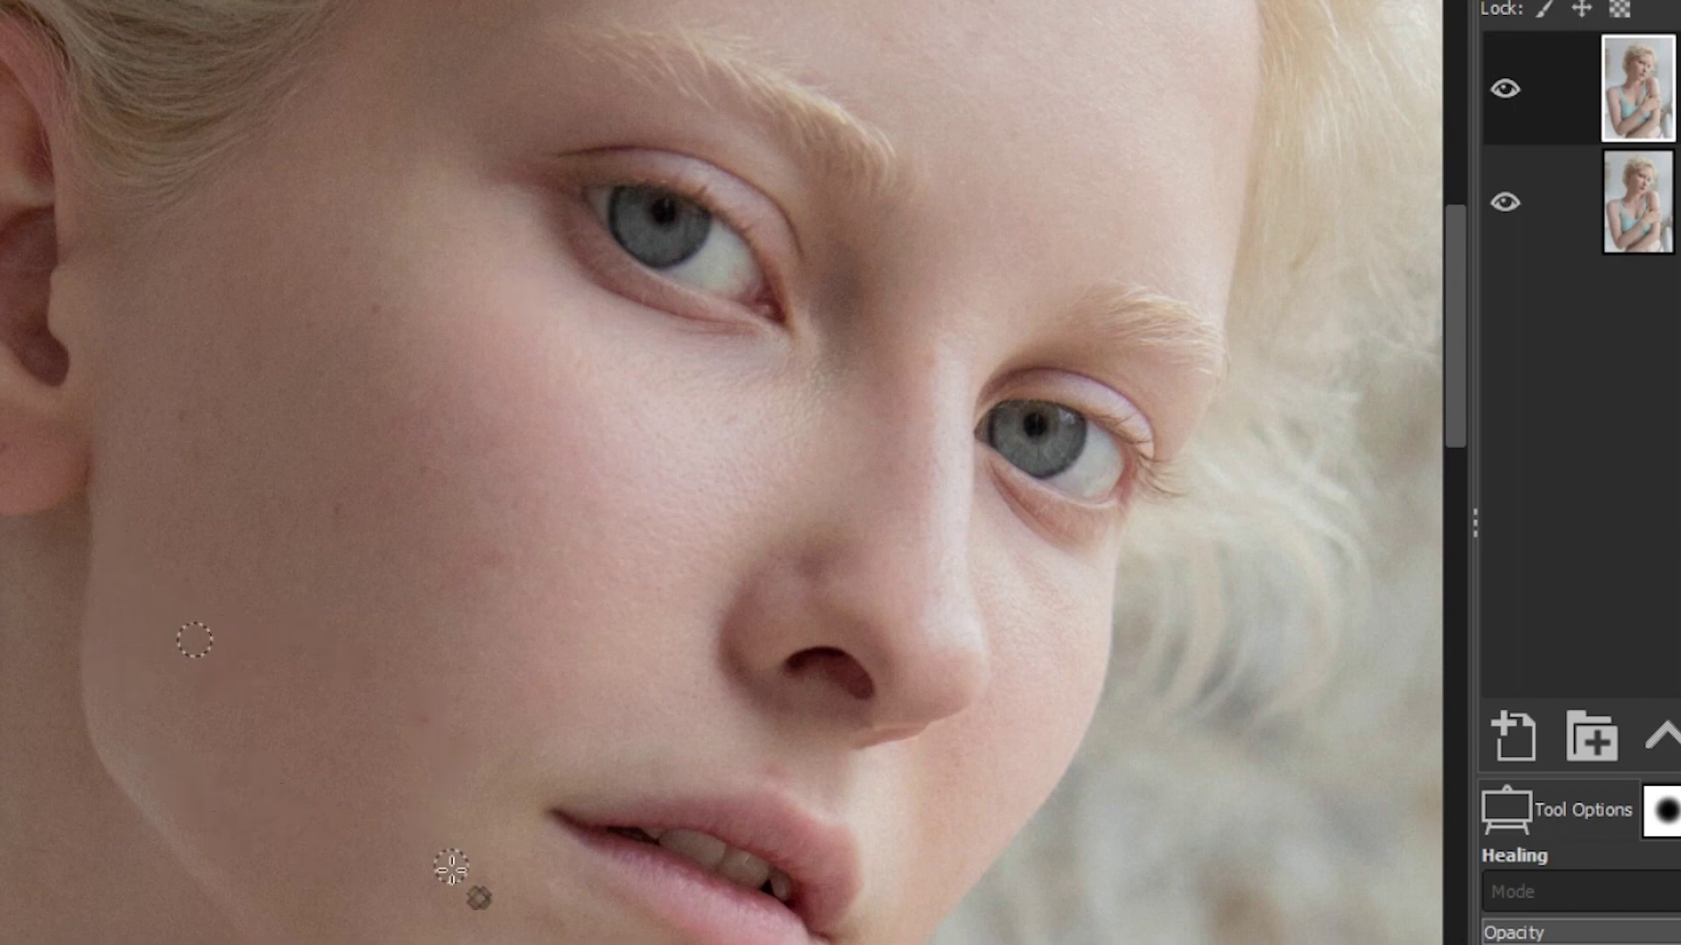
{"action": "left_click_drag", "start_coordinate": [452, 868], "coordinate": [402, 650]}
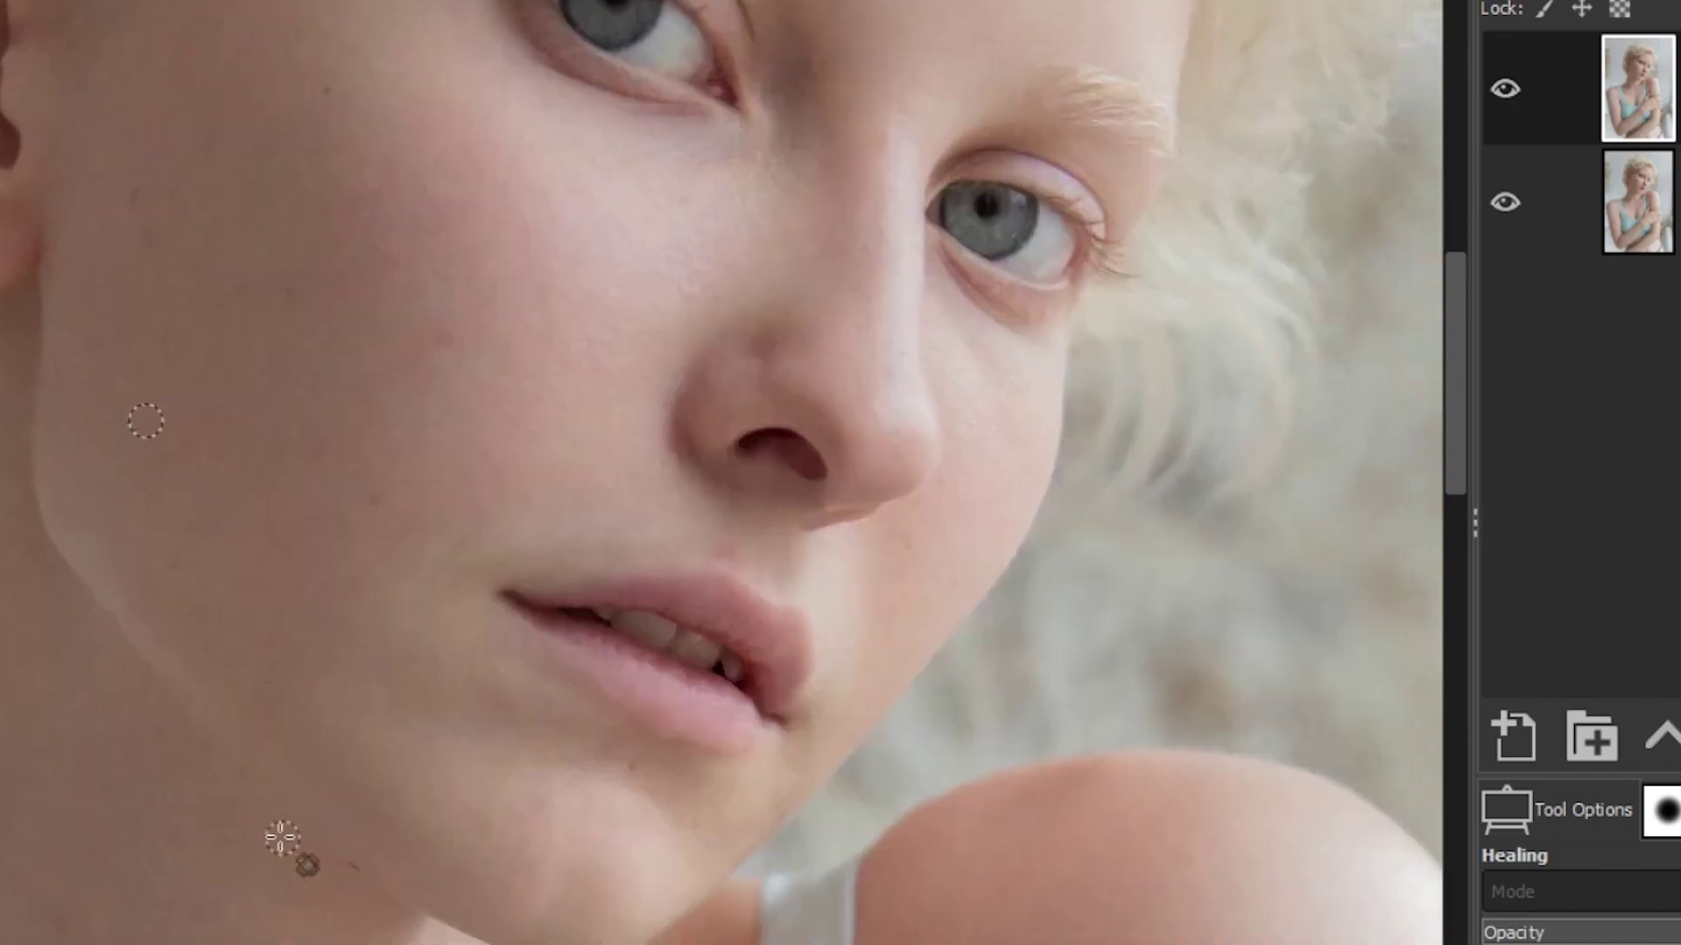
Retouch the short dark mark under the jaw with the Healing and Clone tools, sampling the skin next to it
{"action": "key", "text": "z"}
{"action": "left_click", "coordinate": [342, 900]}
{"action": "left_click", "coordinate": [342, 900]}
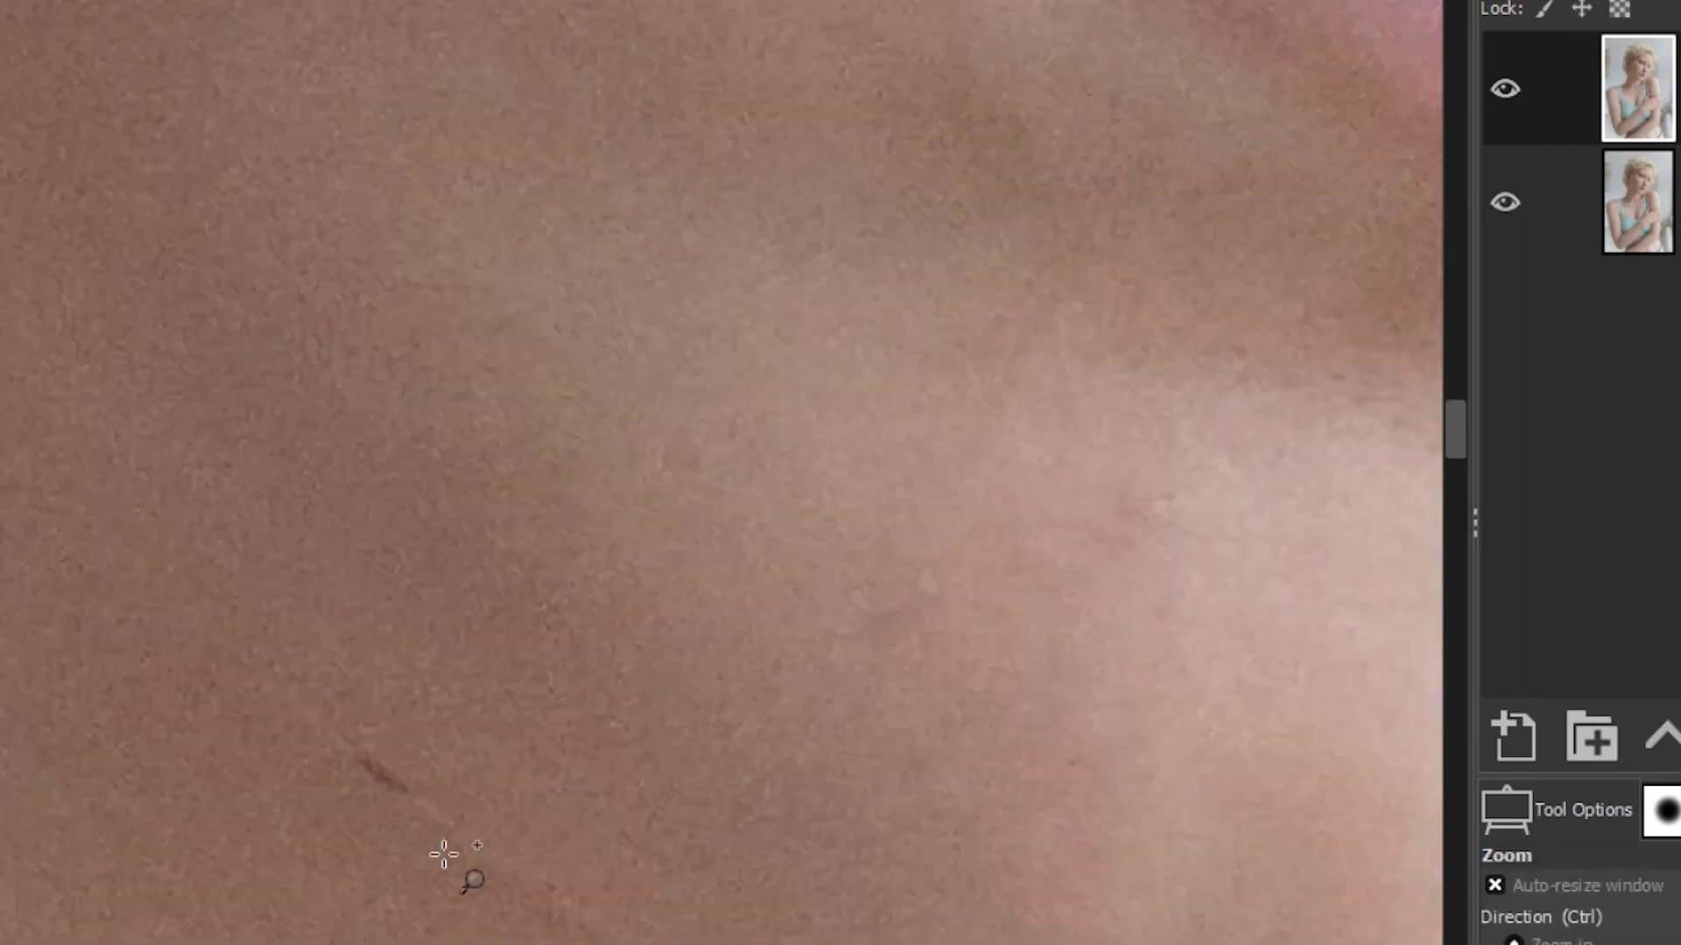
{"action": "key", "text": "h"}
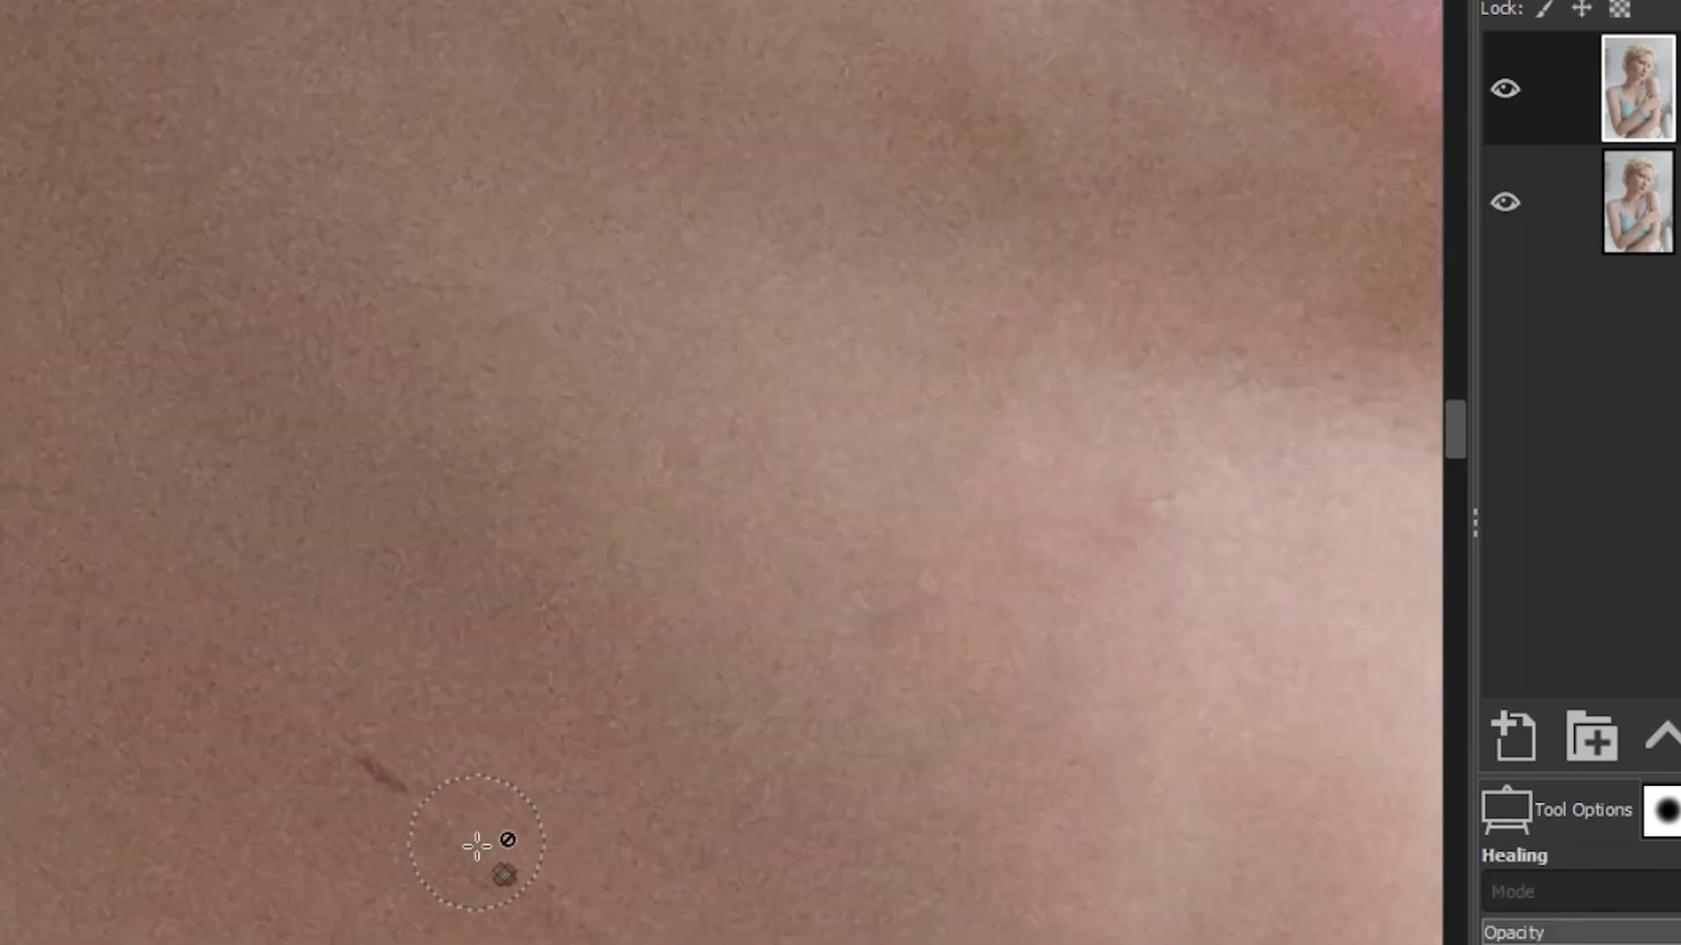
{"action": "left_click", "coordinate": [477, 845], "text": "ctrl"}
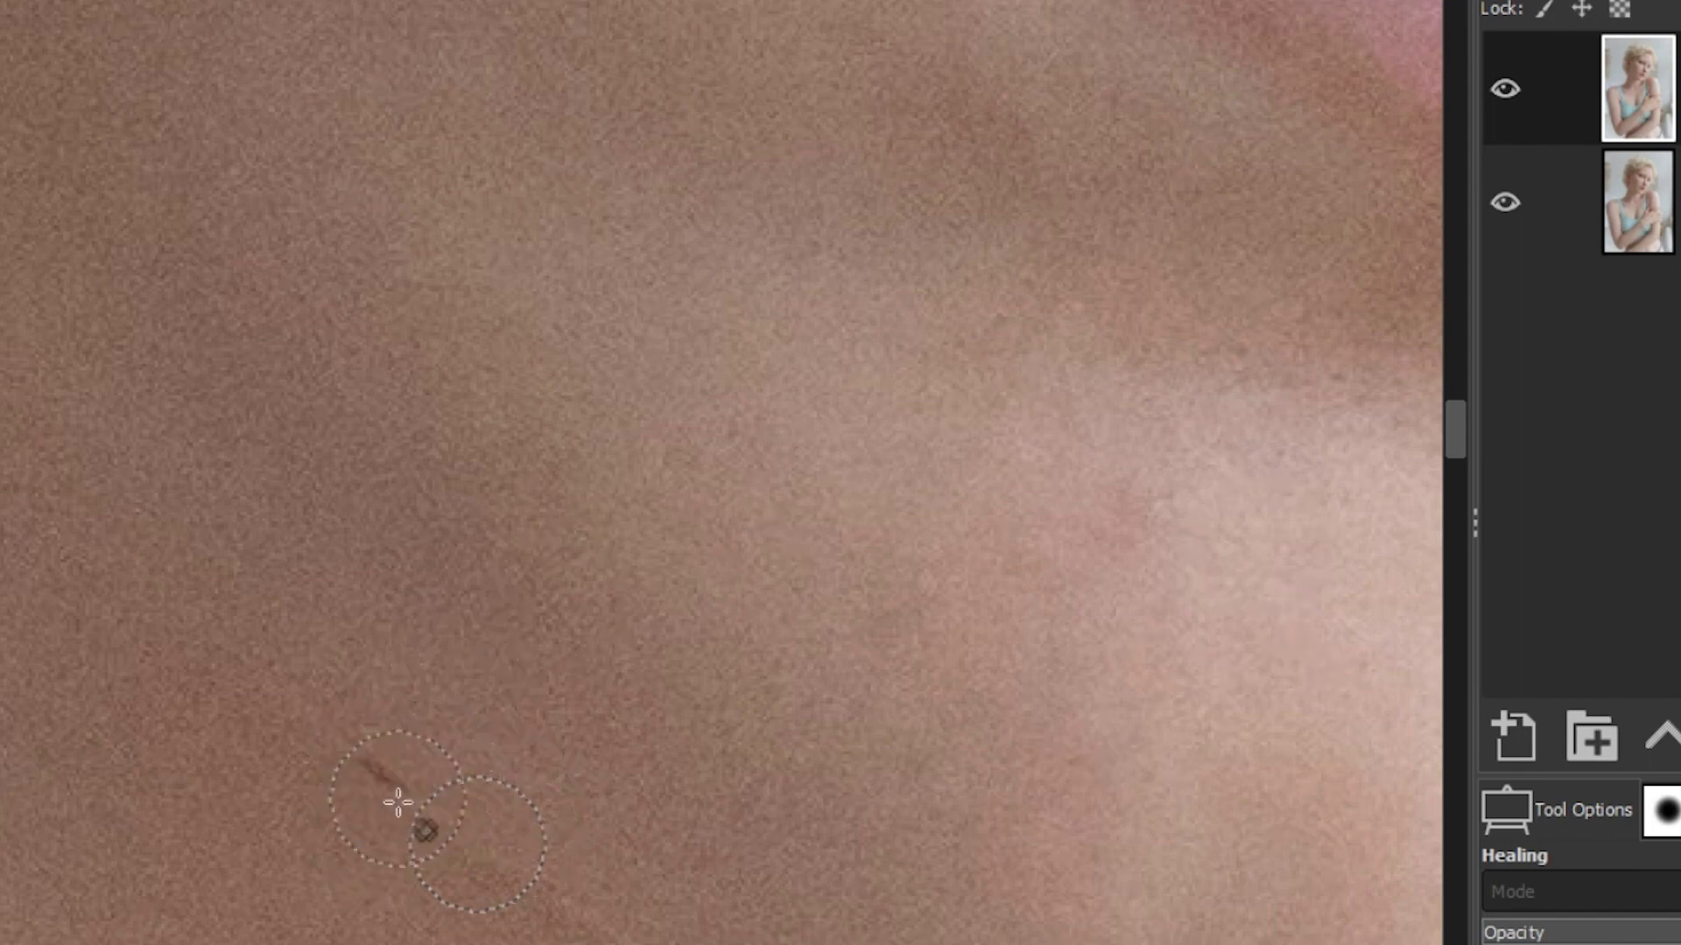
{"action": "key", "text": "c"}
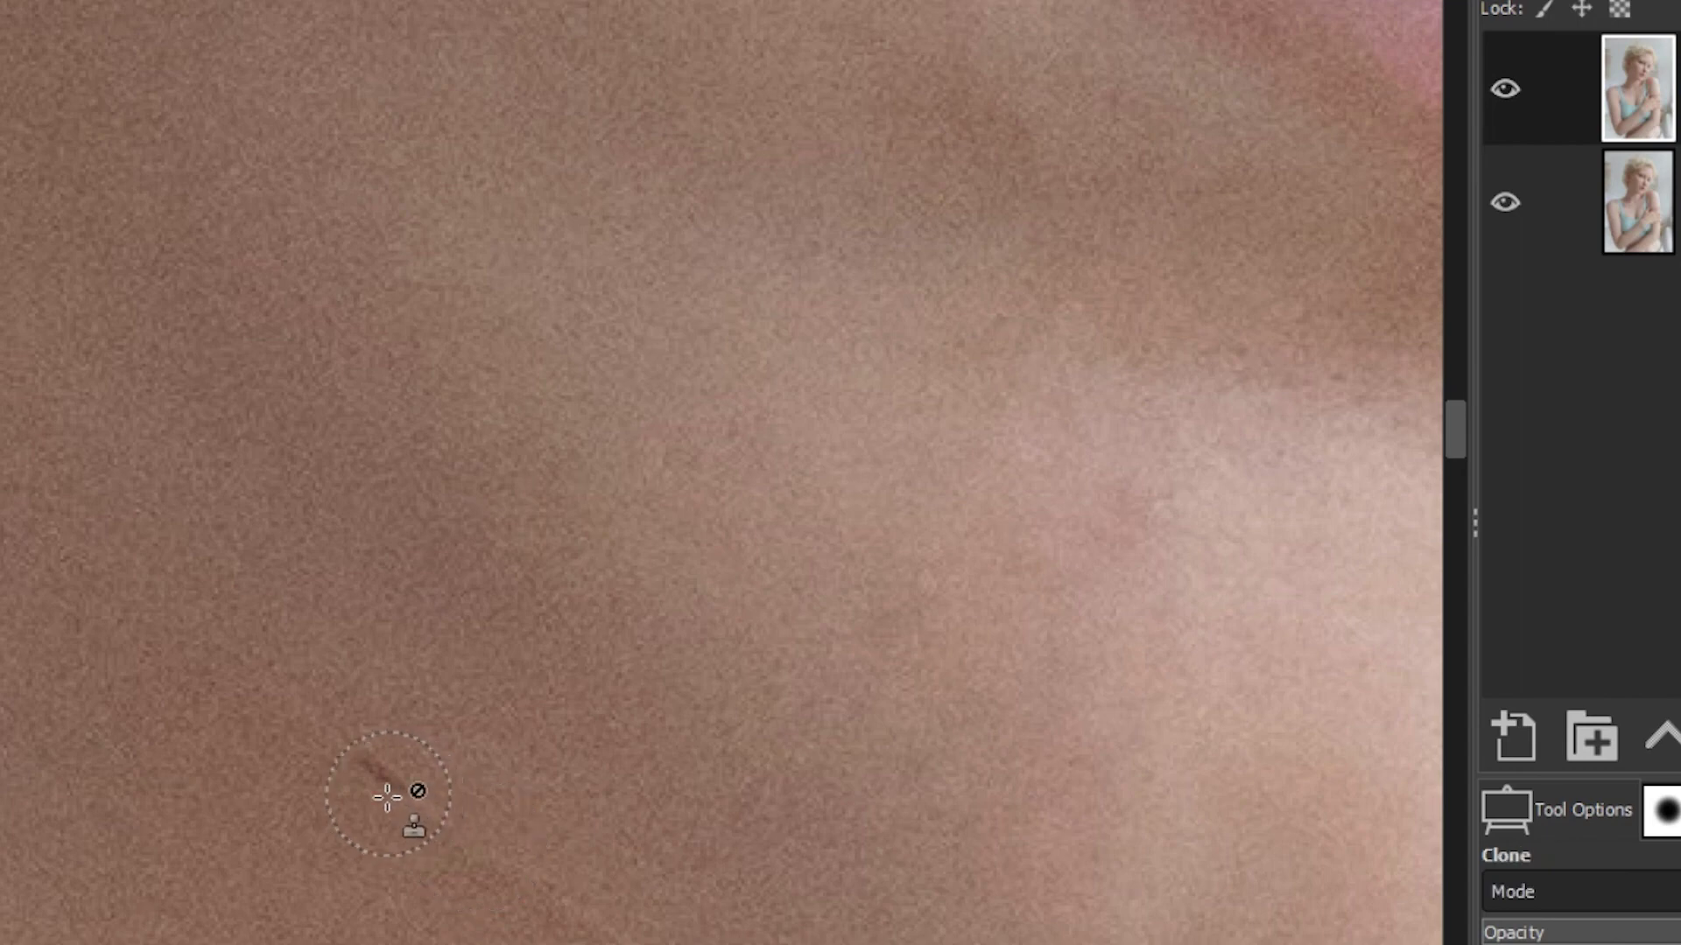
{"action": "left_click", "coordinate": [311, 712], "text": "ctrl"}
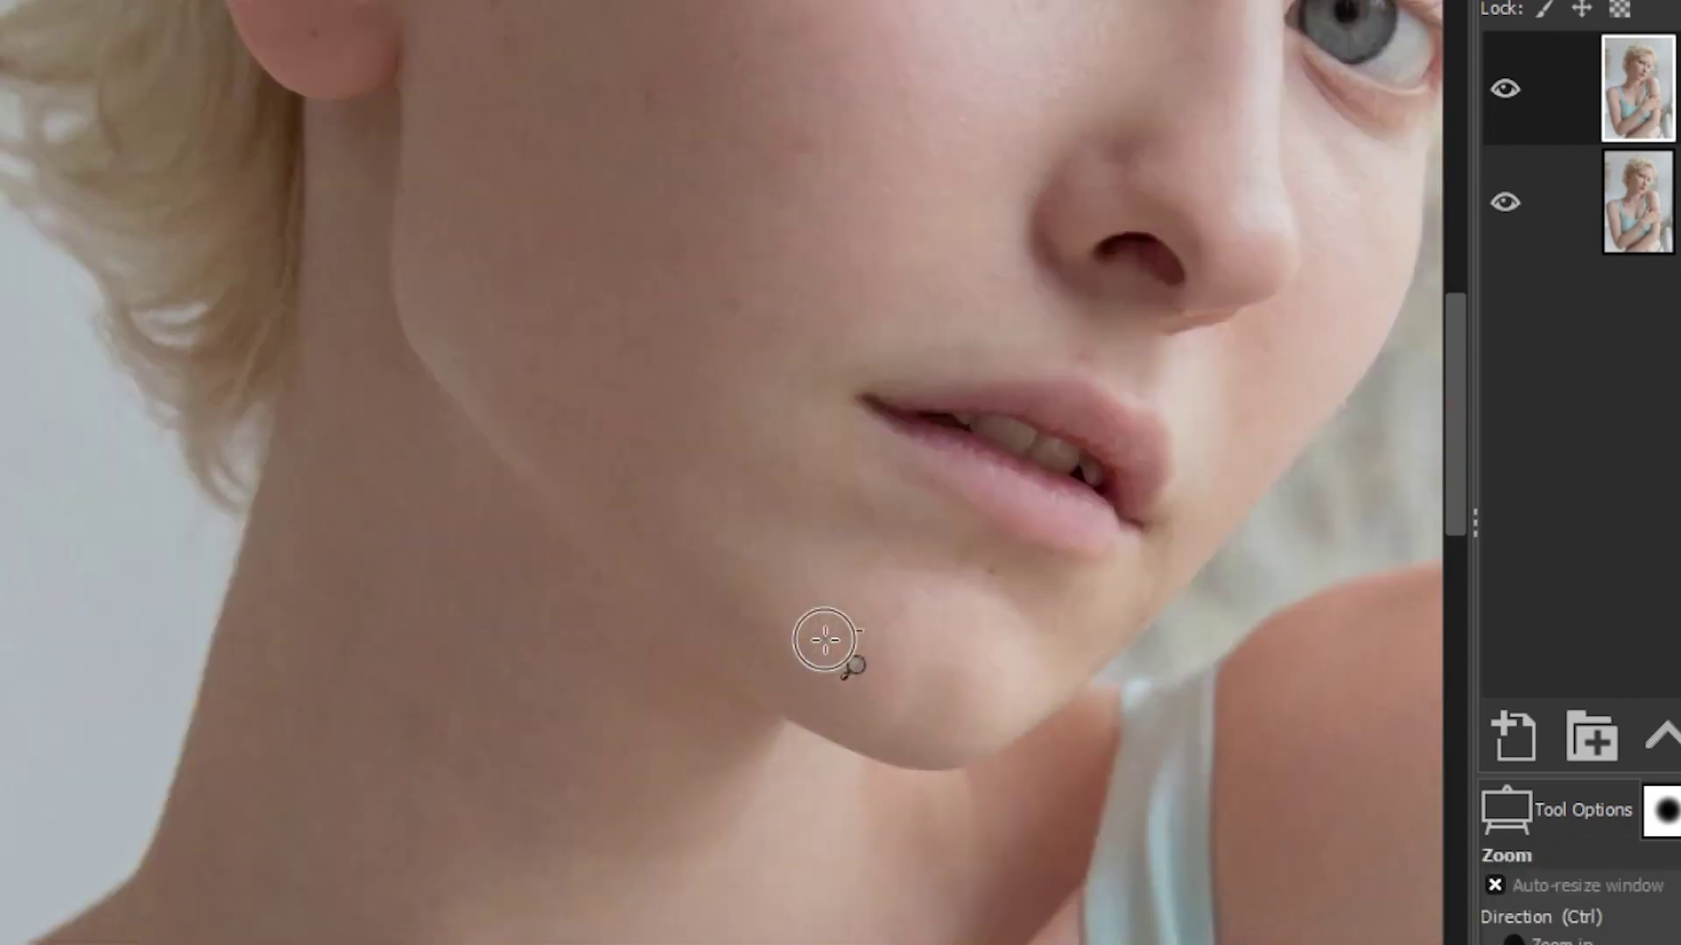
Examine the retouched face as a whole and up close around the nose and eyes
{"action": "left_click", "coordinate": [824, 640], "text": "ctrl"}
{"action": "left_click", "coordinate": [825, 640], "text": "ctrl"}
{"action": "left_click", "coordinate": [825, 640], "text": "ctrl"}
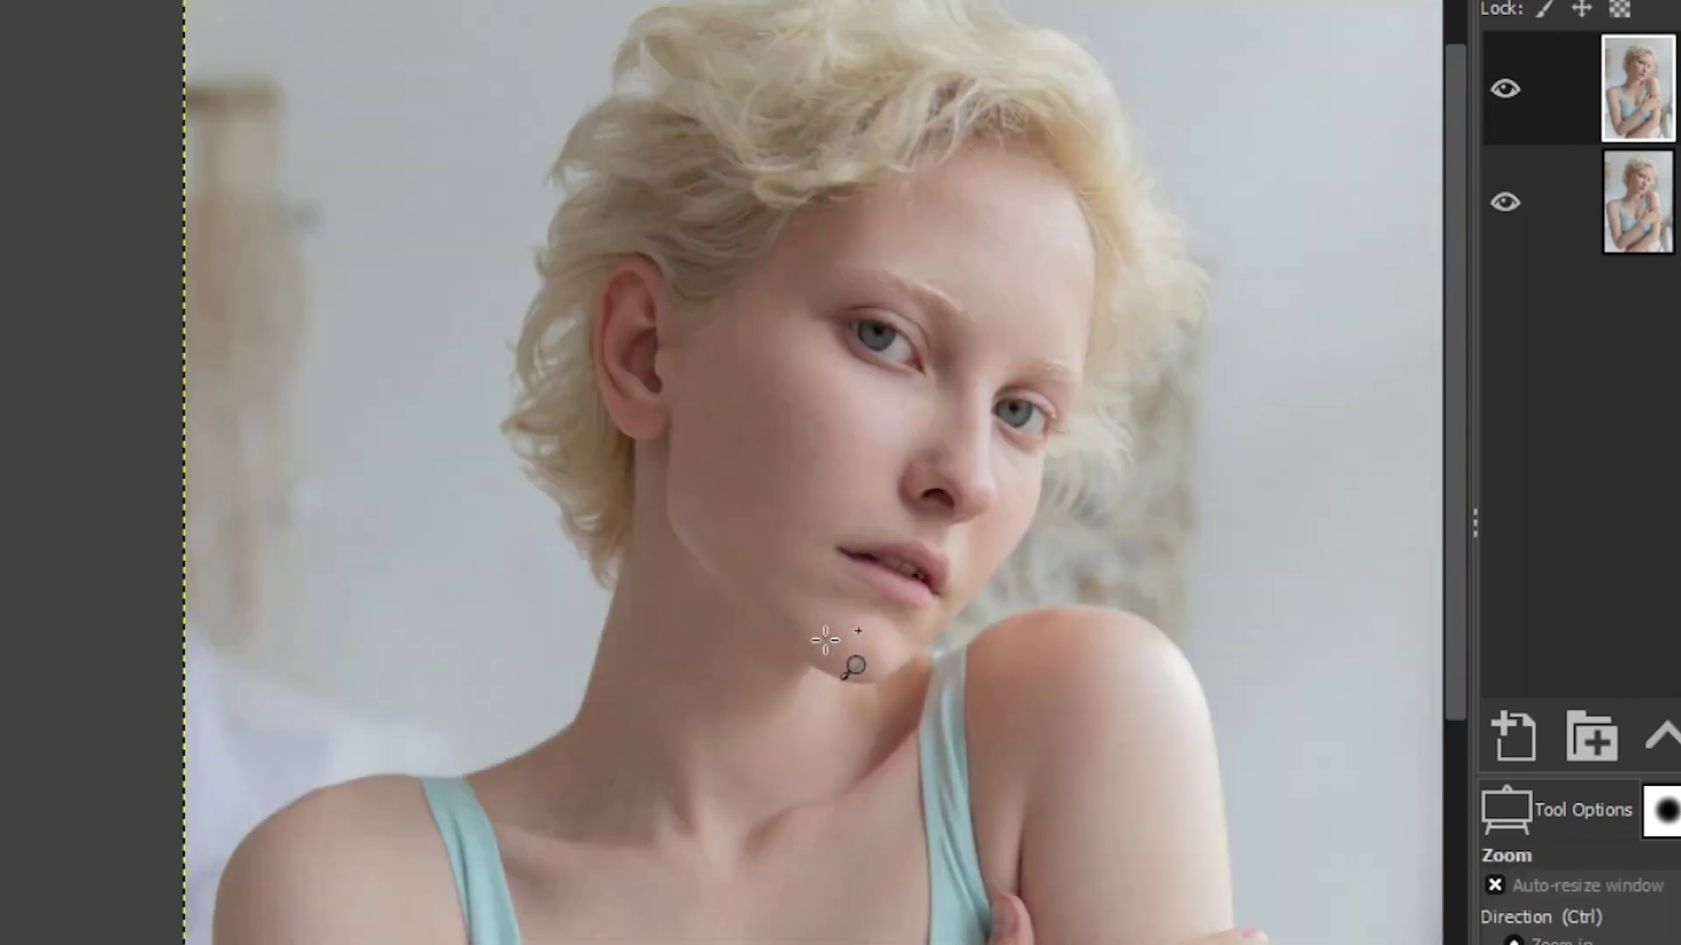
{"action": "left_click", "coordinate": [965, 297]}
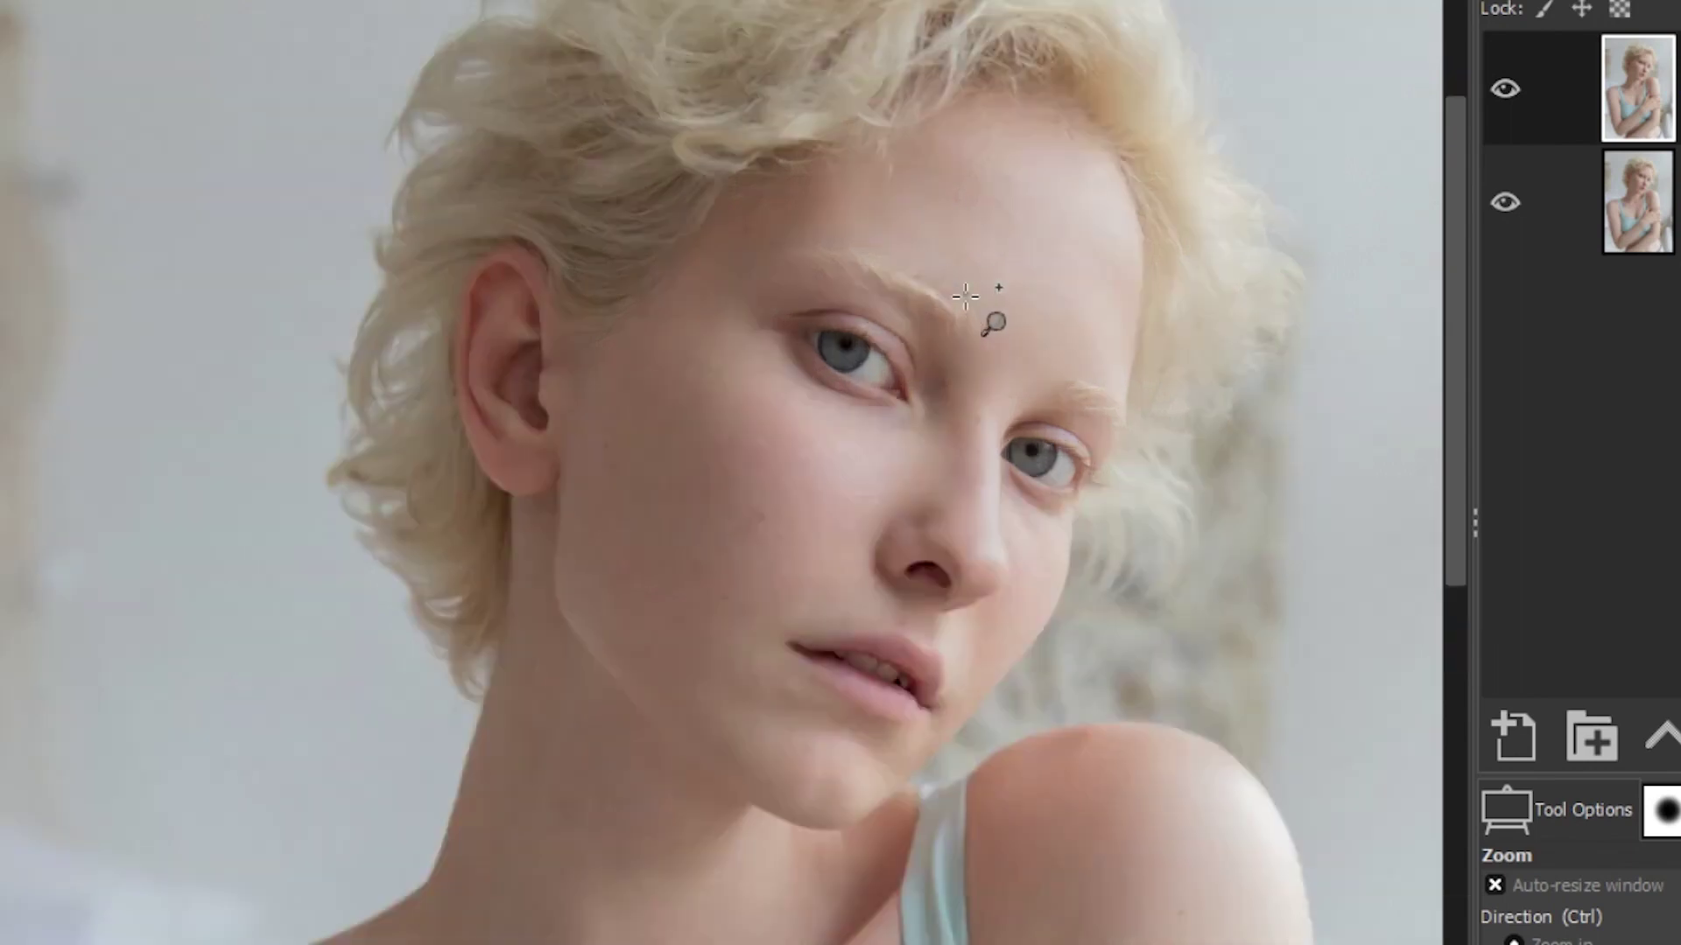
{"action": "left_click", "coordinate": [966, 298]}
{"action": "left_click", "coordinate": [966, 298]}
{"action": "left_click_drag", "start_coordinate": [994, 884], "coordinate": [814, 675]}
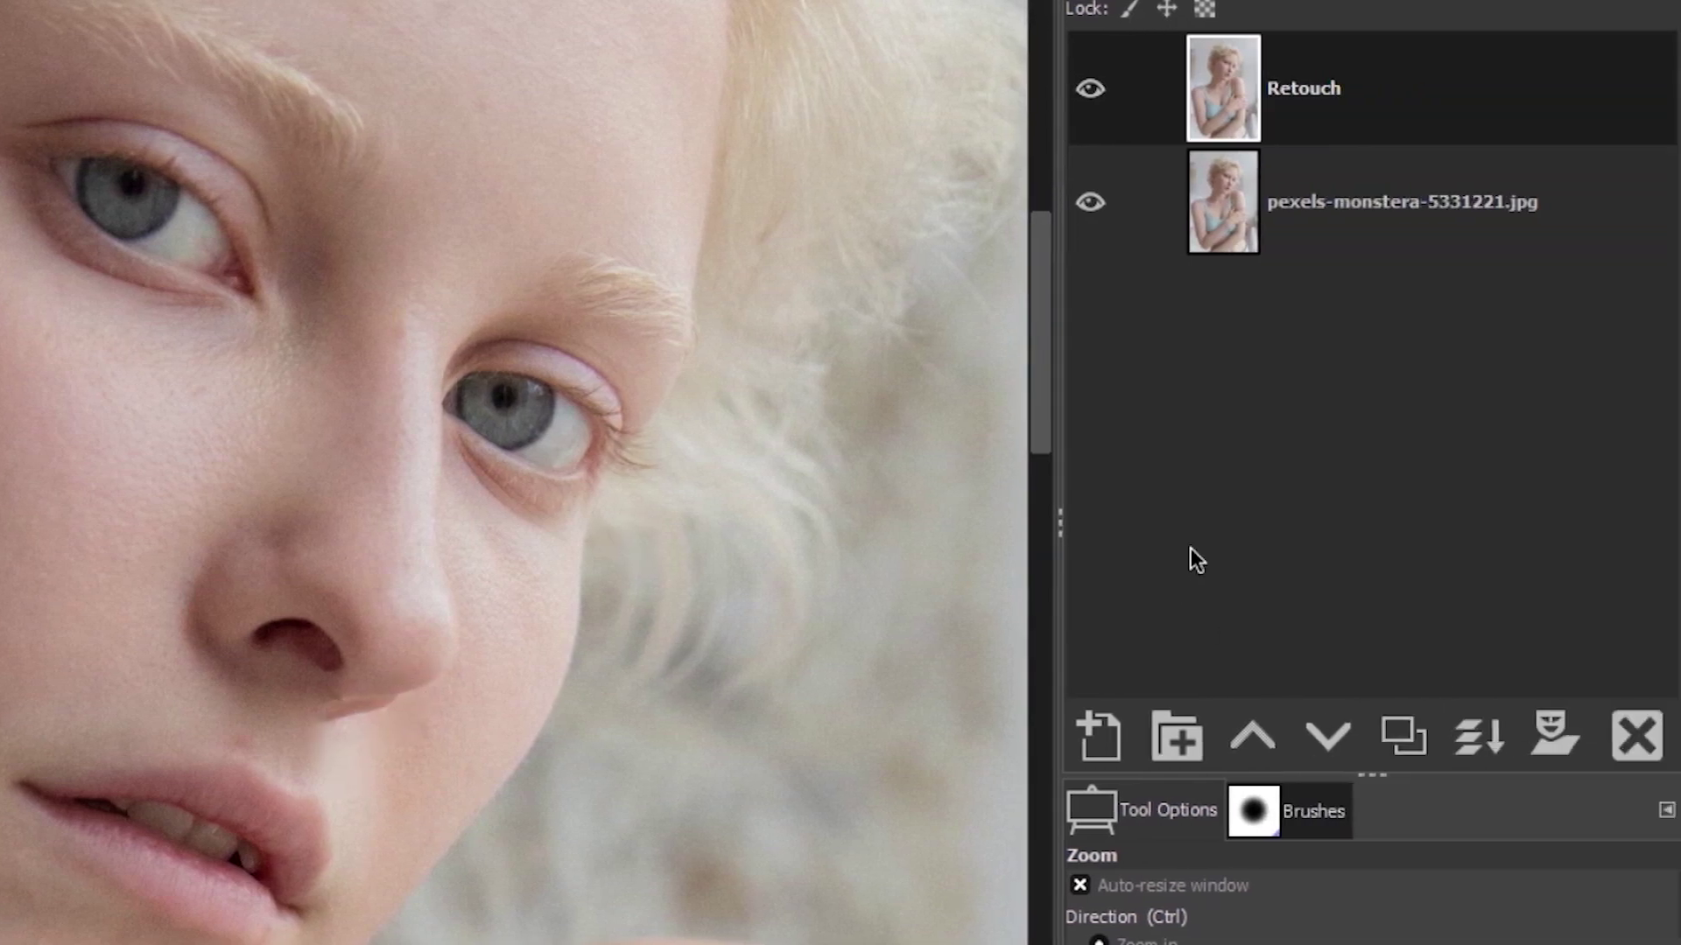
Create a new transparent layer named Lipstick above the Retouch layer
{"action": "left_click", "coordinate": [1099, 736]}
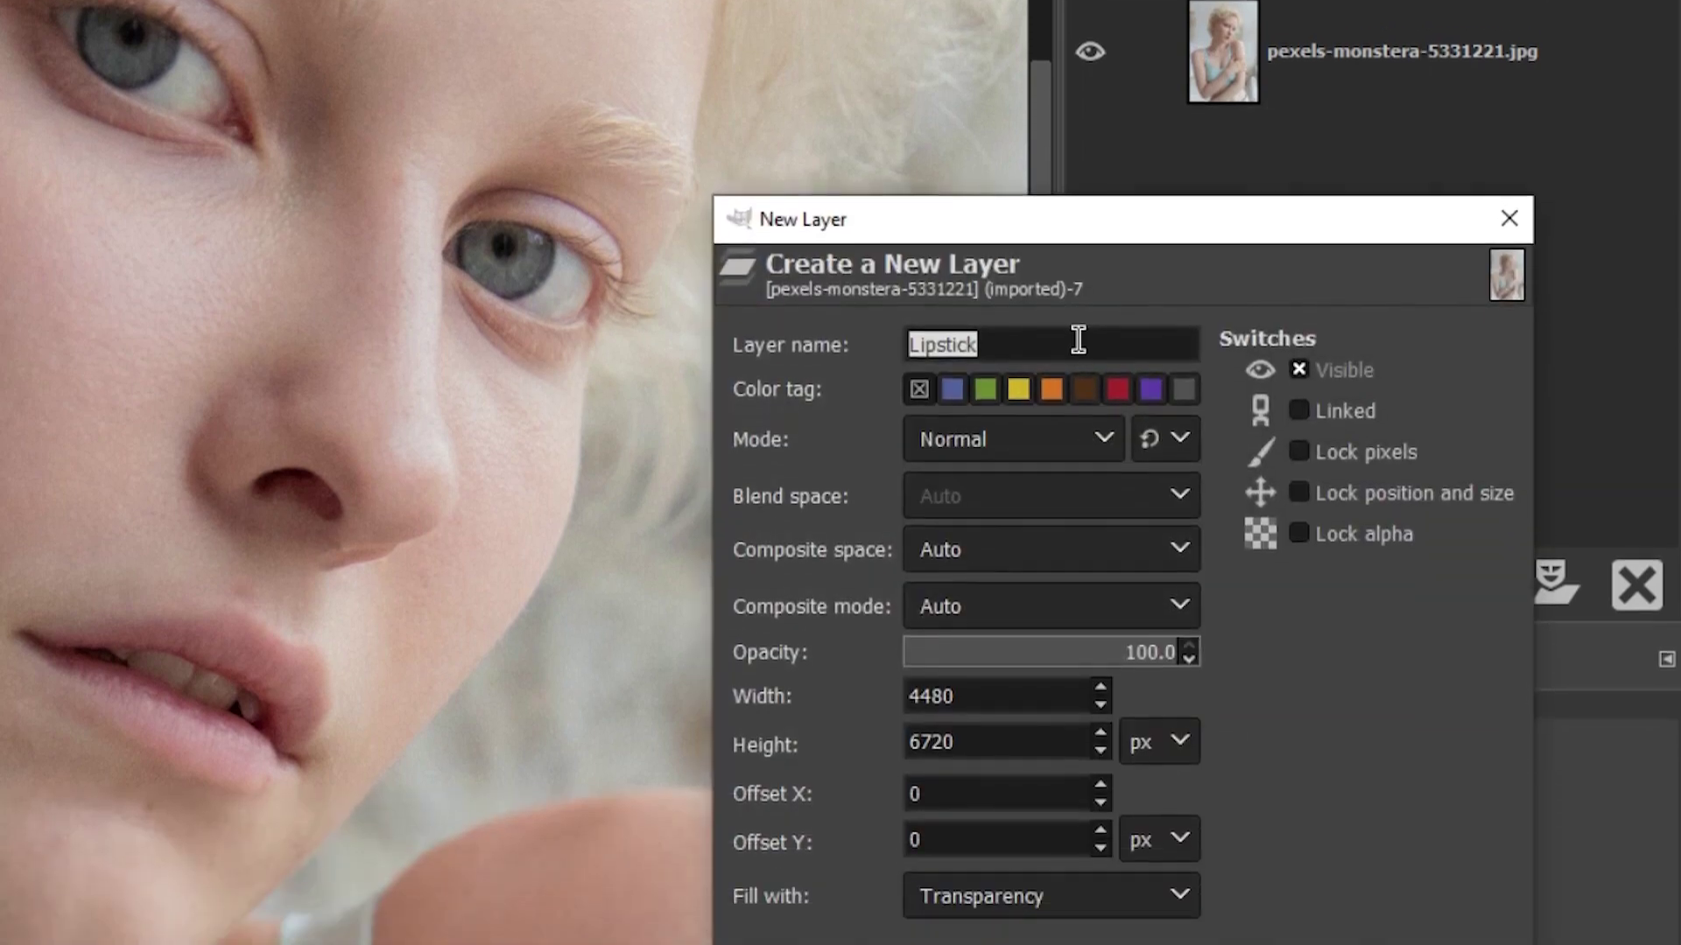
{"action": "left_click", "coordinate": [1079, 490]}
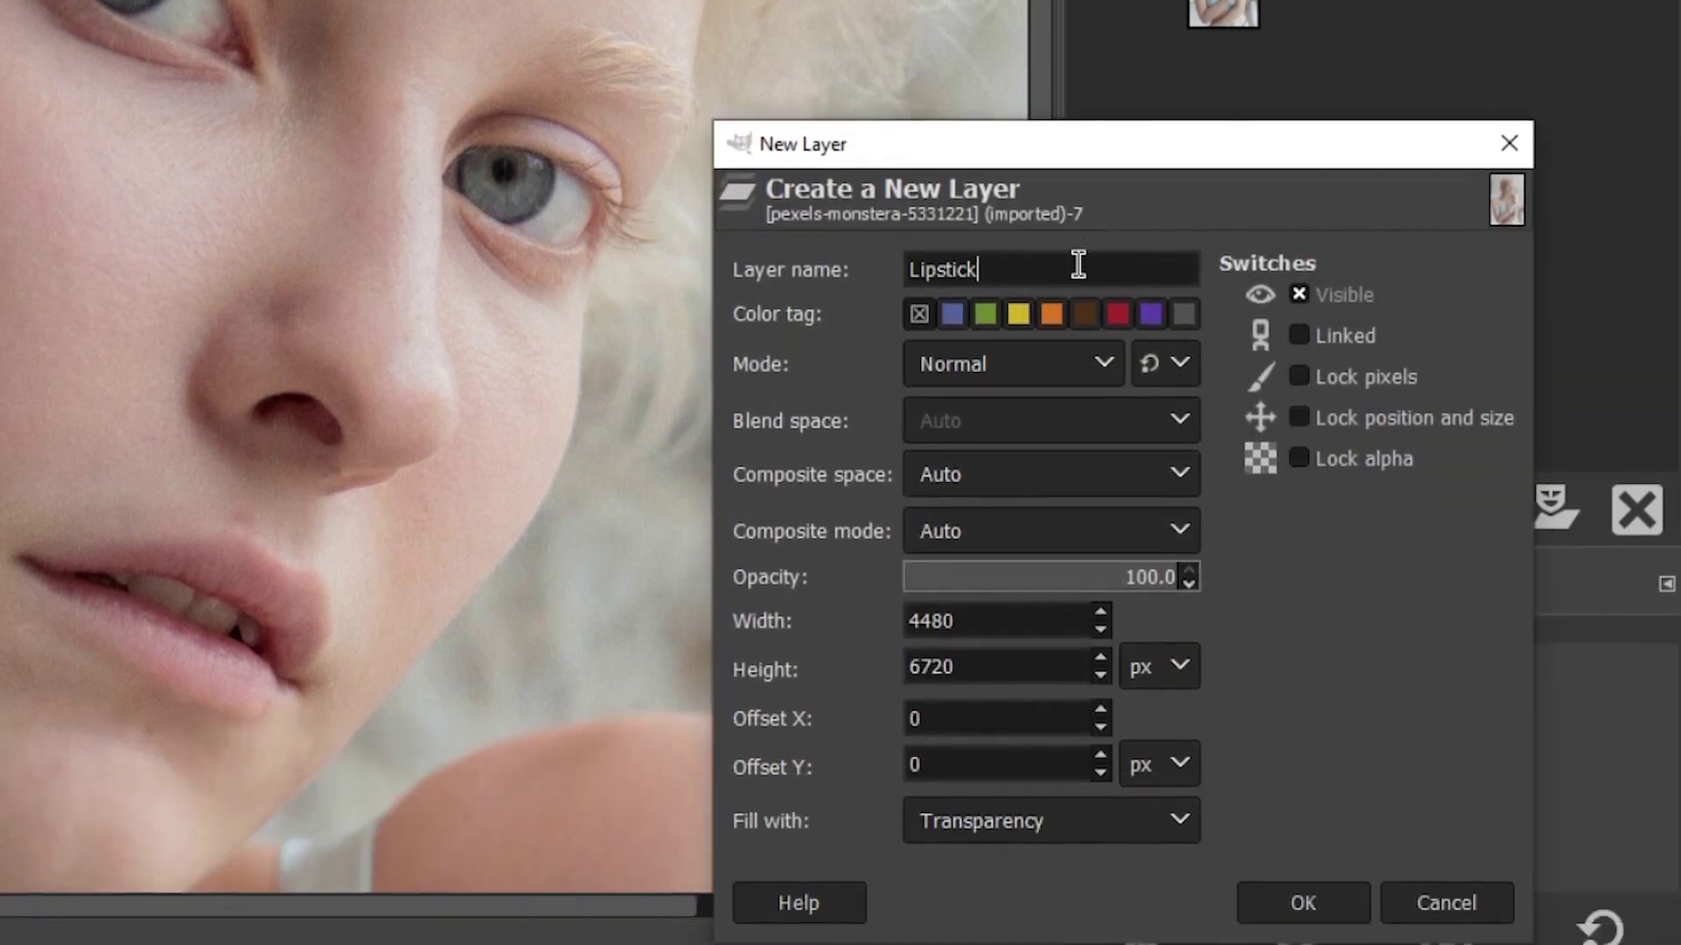
{"action": "left_click", "coordinate": [1104, 832]}
{"action": "left_click", "coordinate": [1101, 819]}
{"action": "left_click", "coordinate": [1335, 902]}
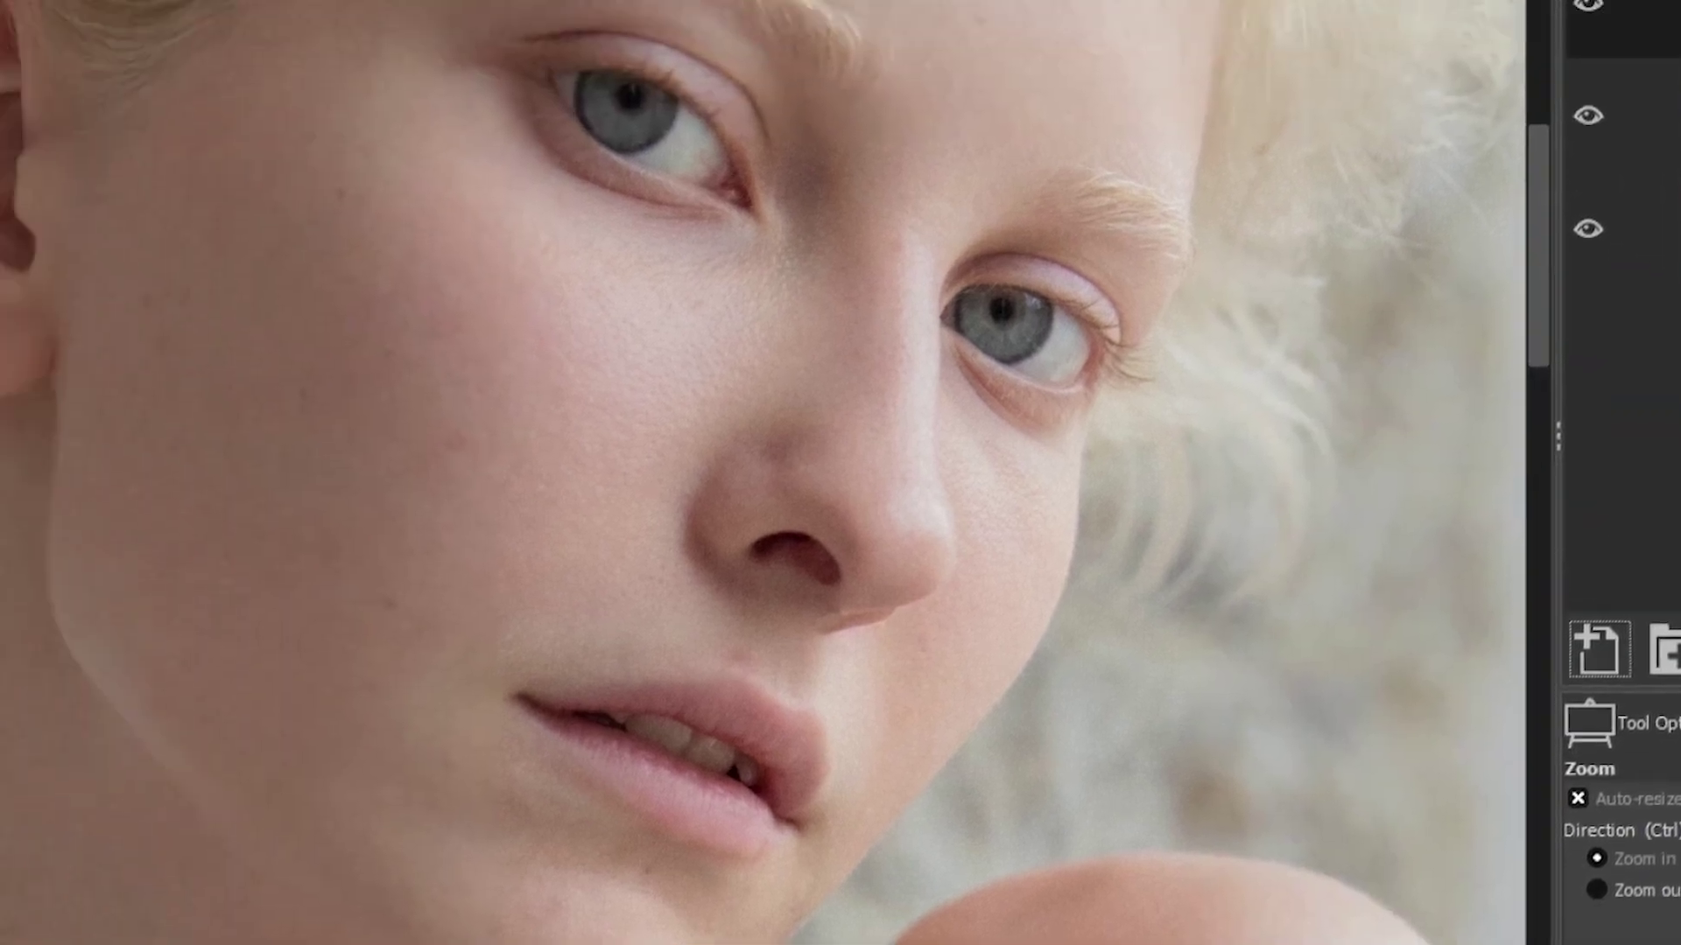
Set the foreground color to the saved dark red and fill the Lipstick layer with it using Bucket Fill
{"action": "left_click", "coordinate": [84, 586]}
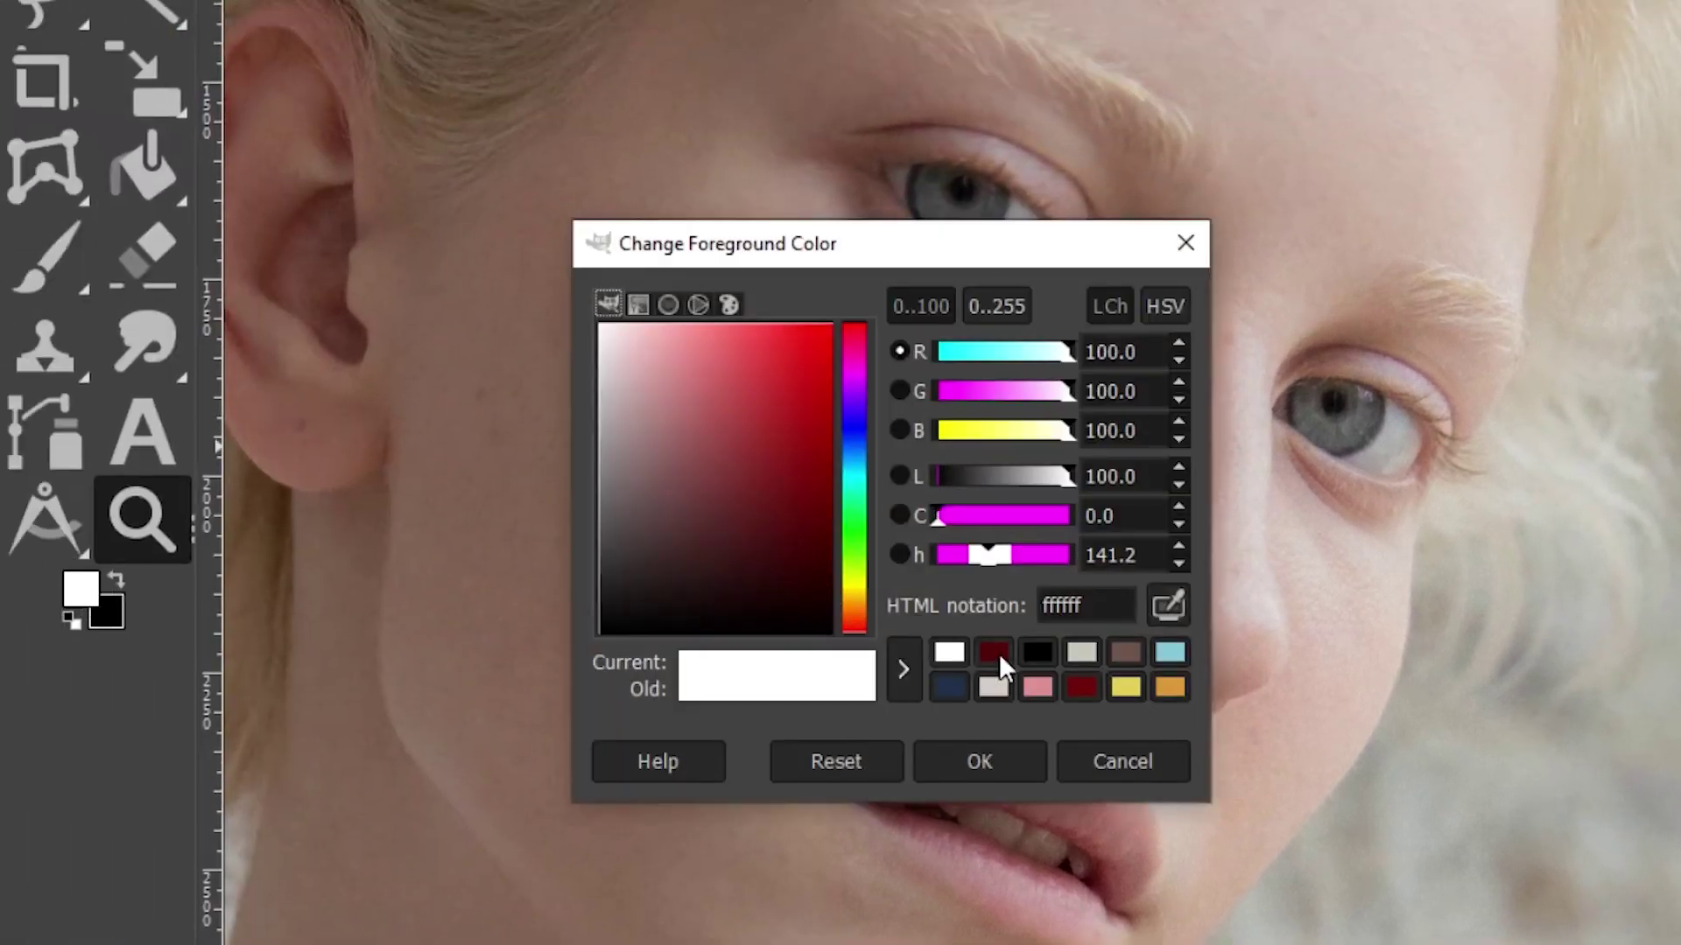
{"action": "left_click", "coordinate": [994, 655]}
{"action": "left_click", "coordinate": [978, 761]}
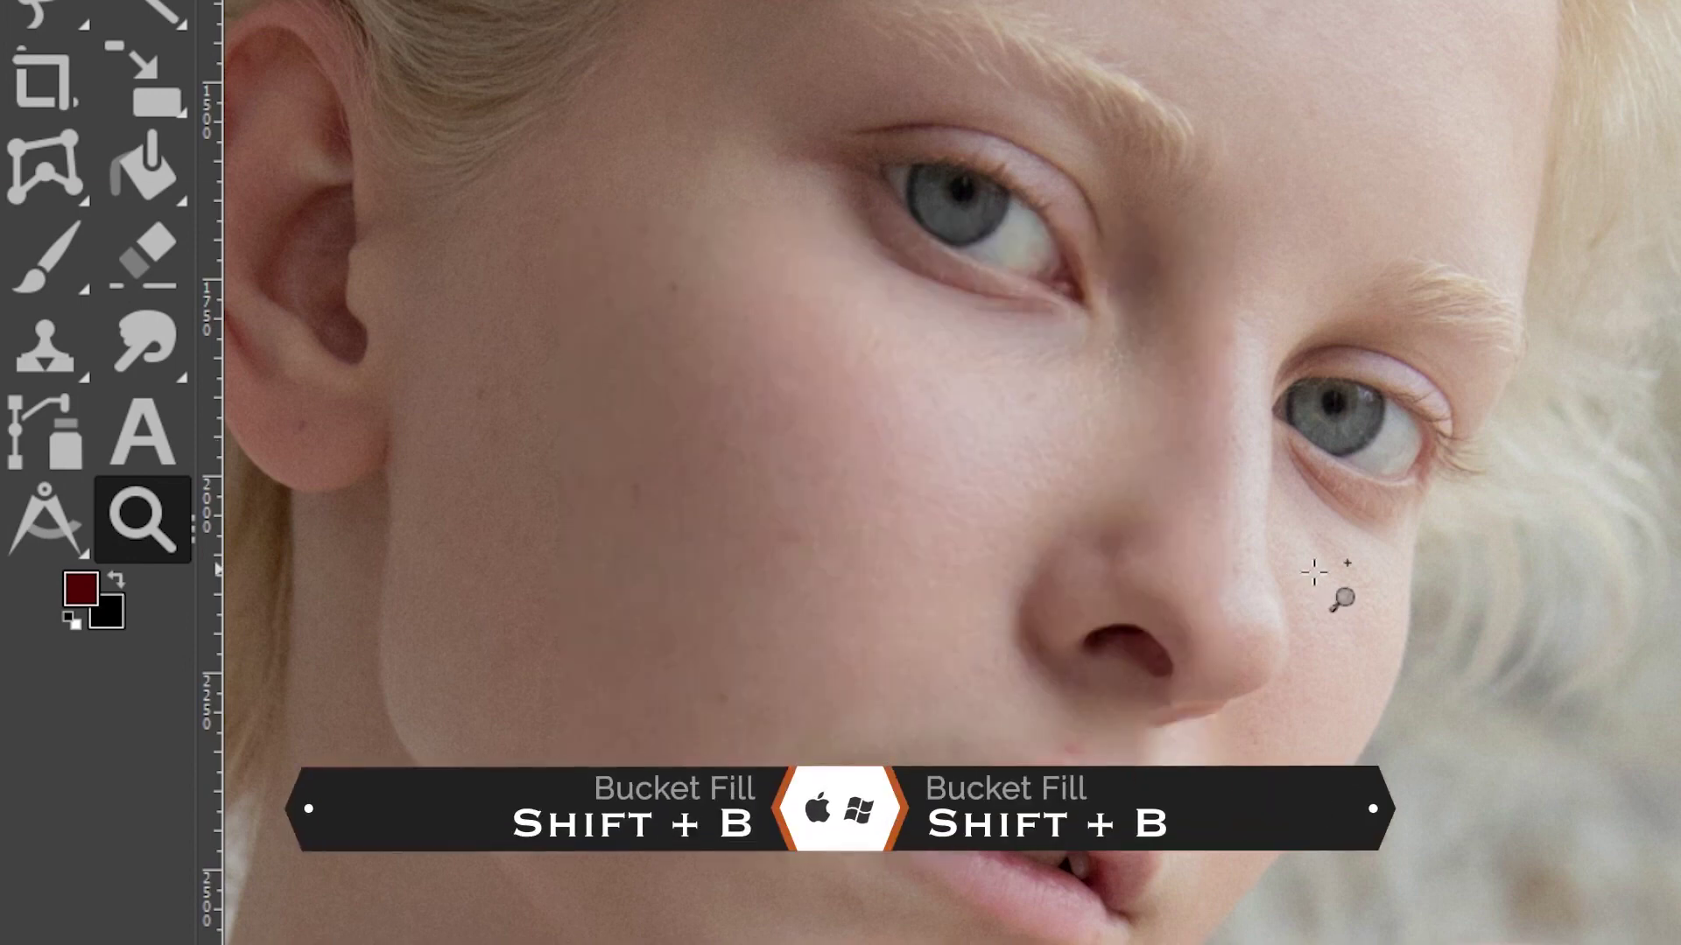
{"action": "key", "text": "shift+b"}
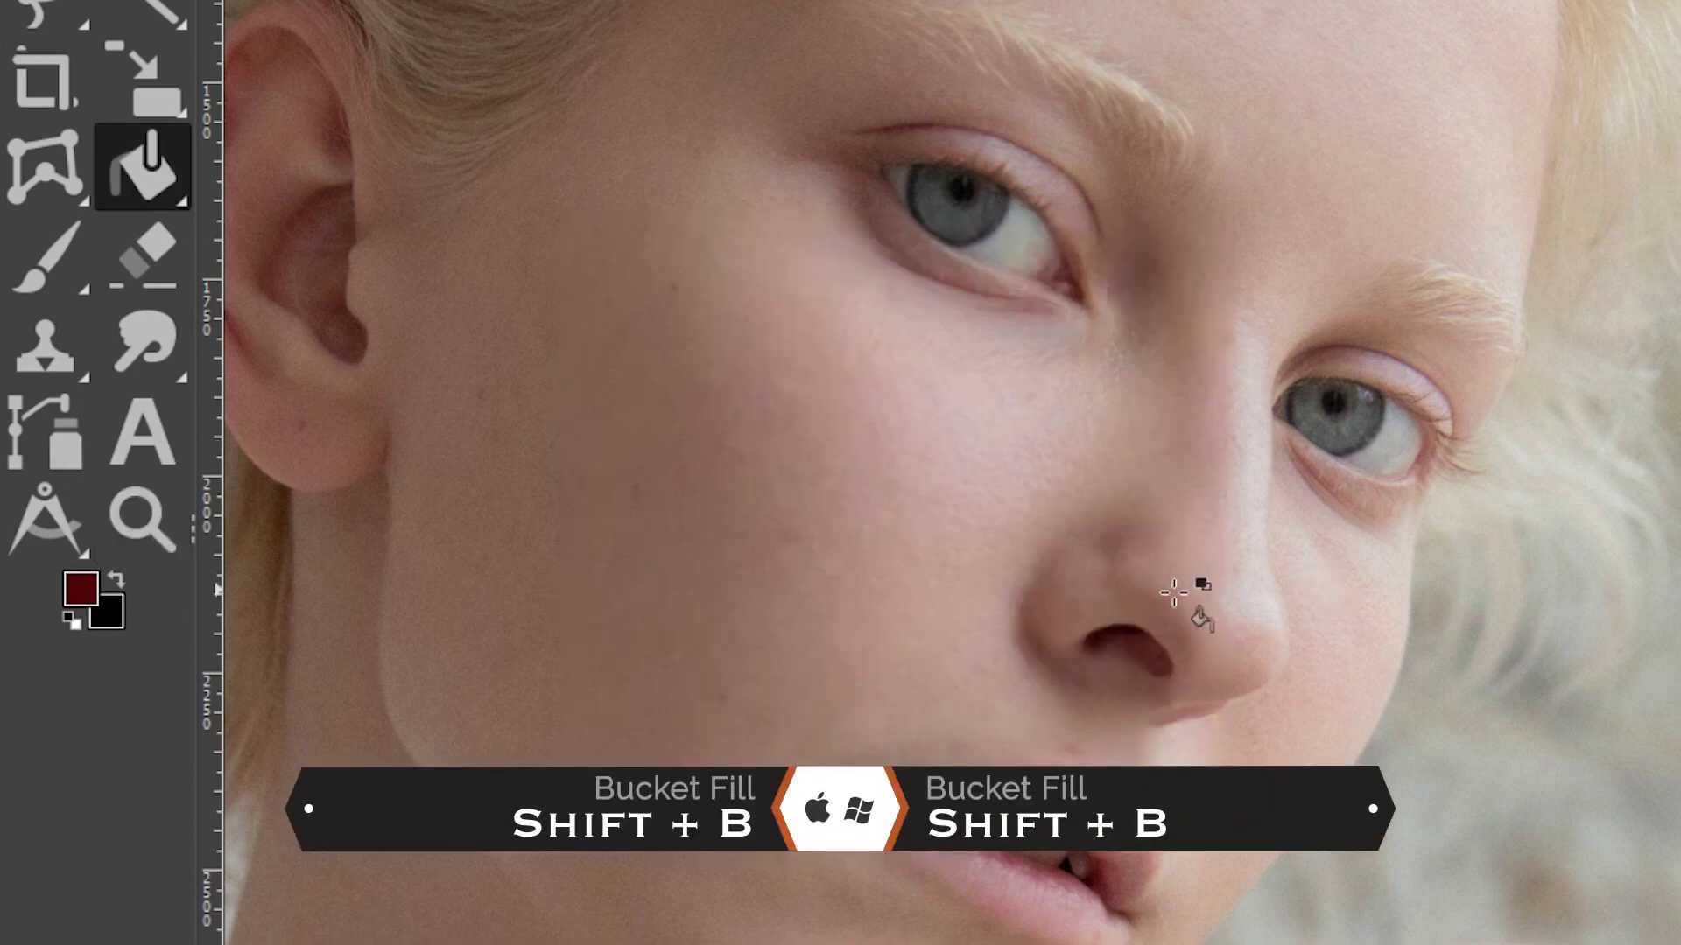
{"action": "left_click", "coordinate": [1201, 473]}
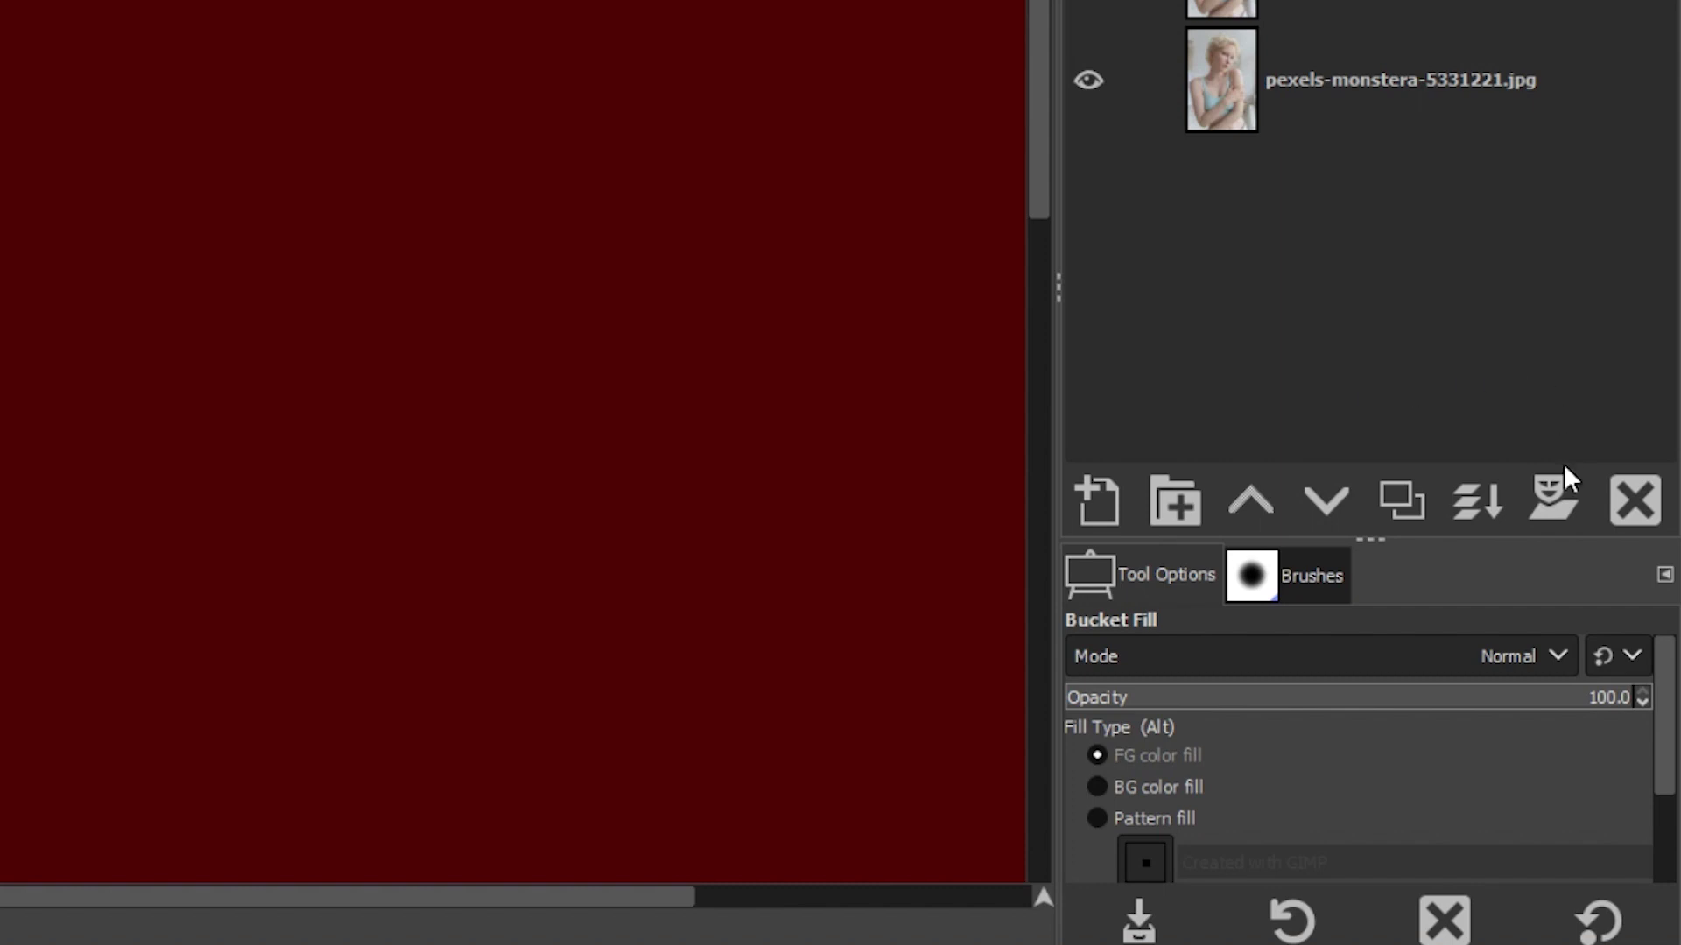
Add a Black (full transparency) mask to the Lipstick layer and set the foreground color to white
{"action": "left_click", "coordinate": [1555, 492]}
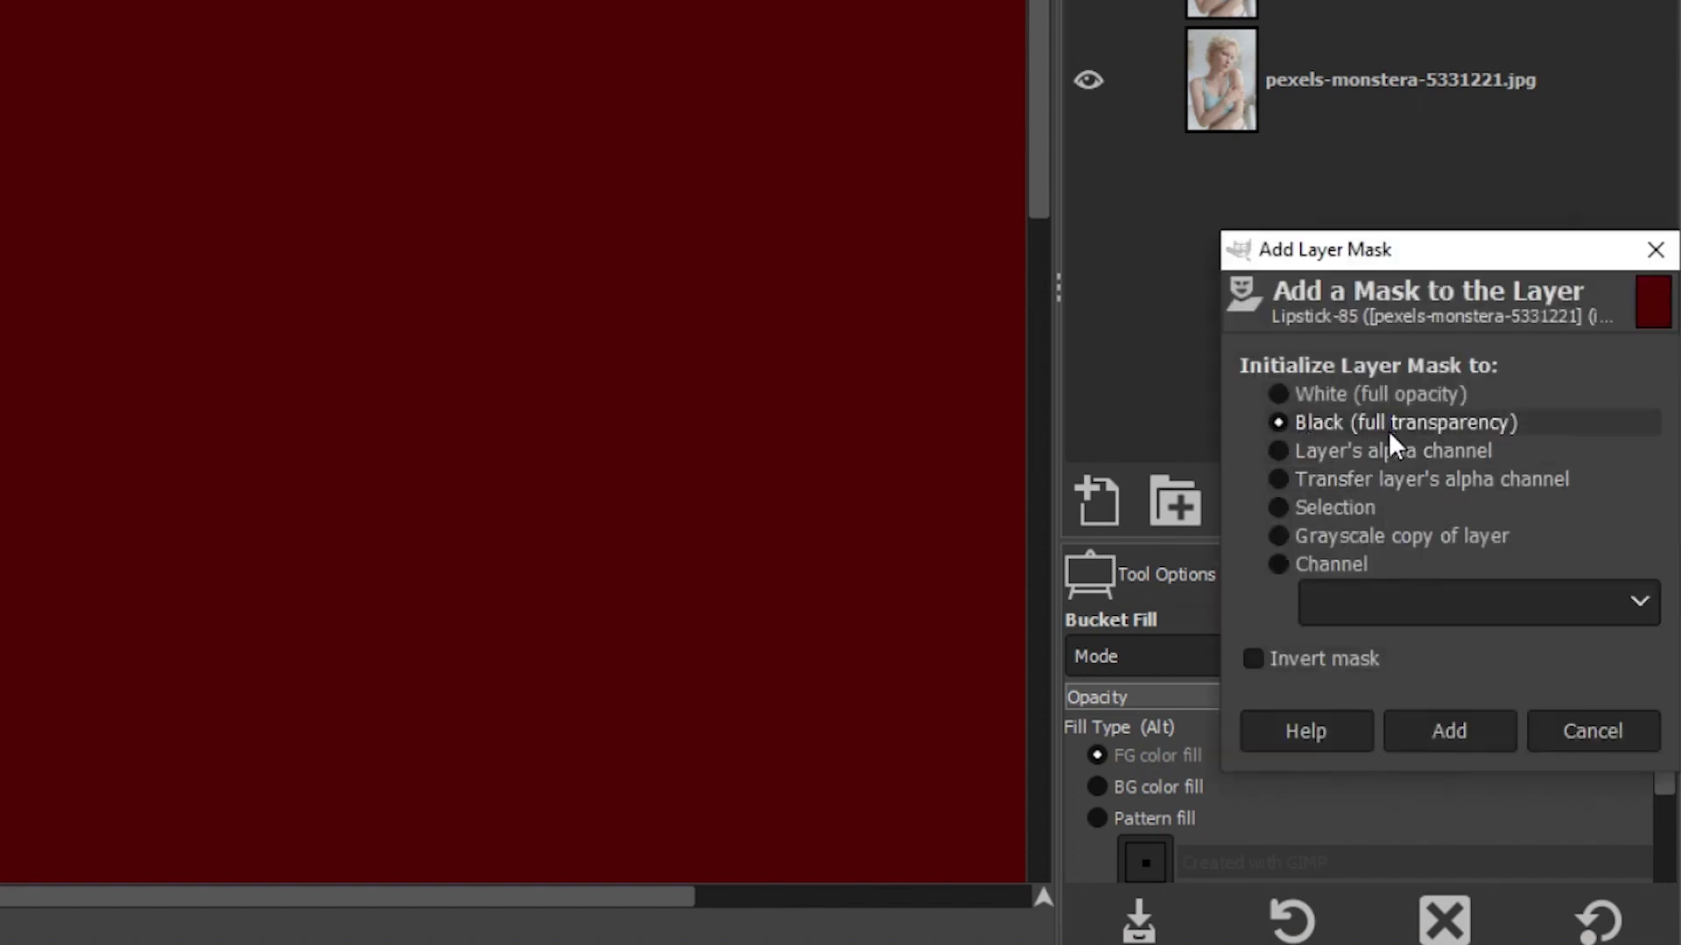
{"action": "left_click", "coordinate": [1436, 714]}
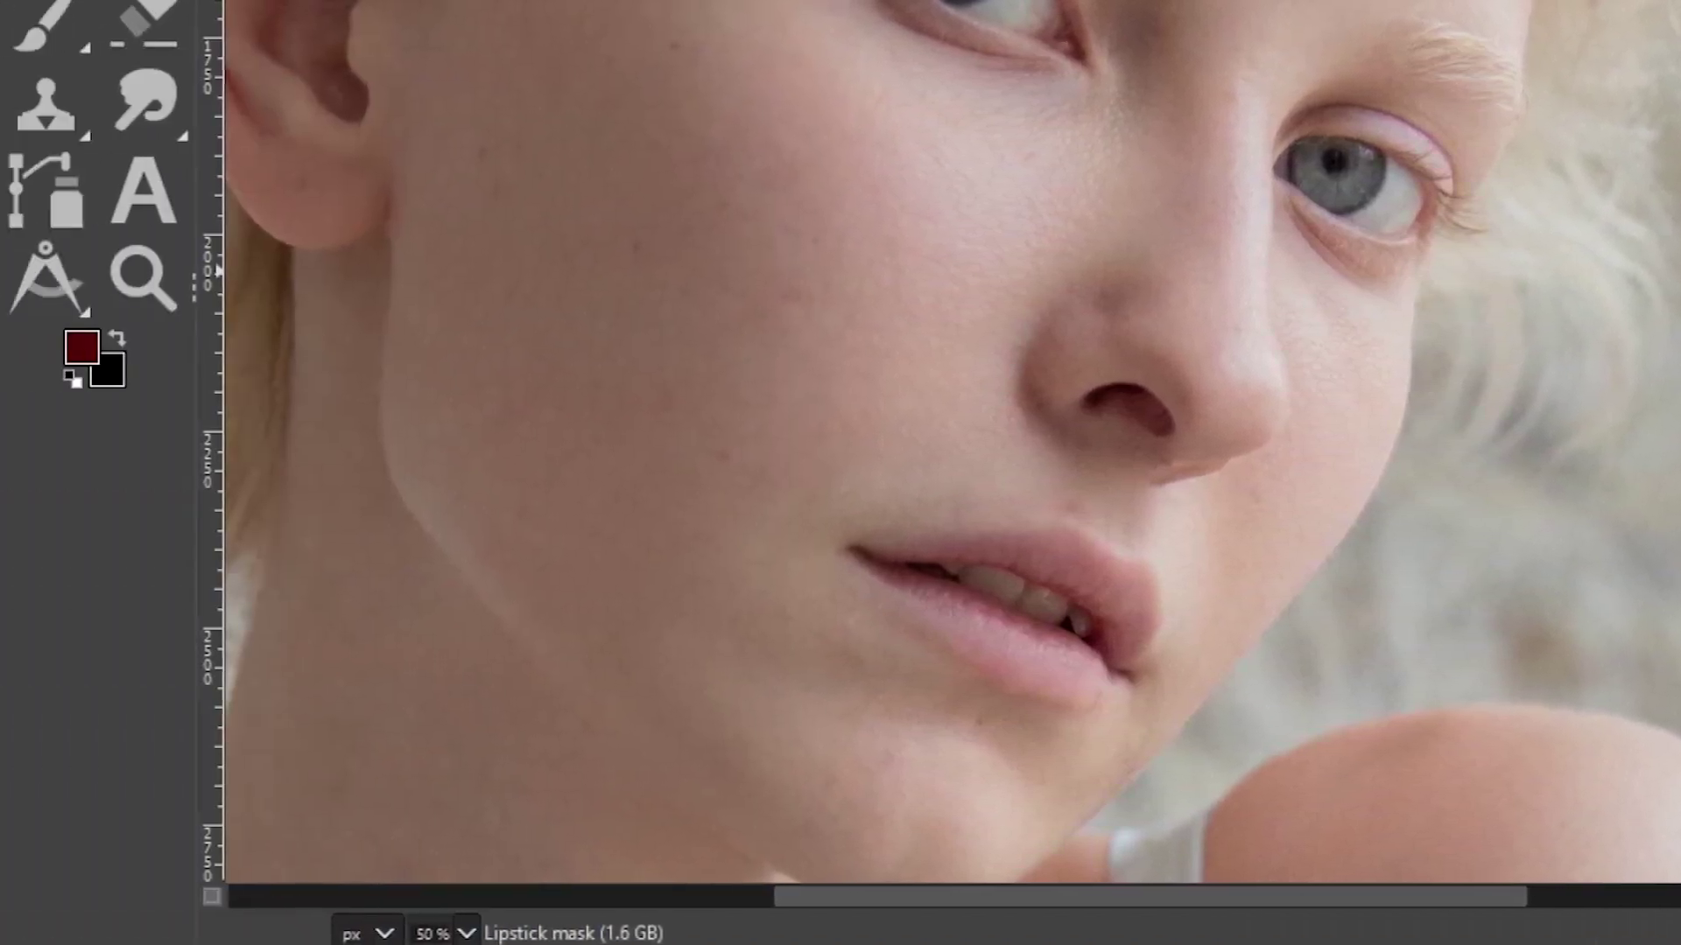
{"action": "left_click", "coordinate": [71, 379]}
{"action": "left_click", "coordinate": [117, 337]}
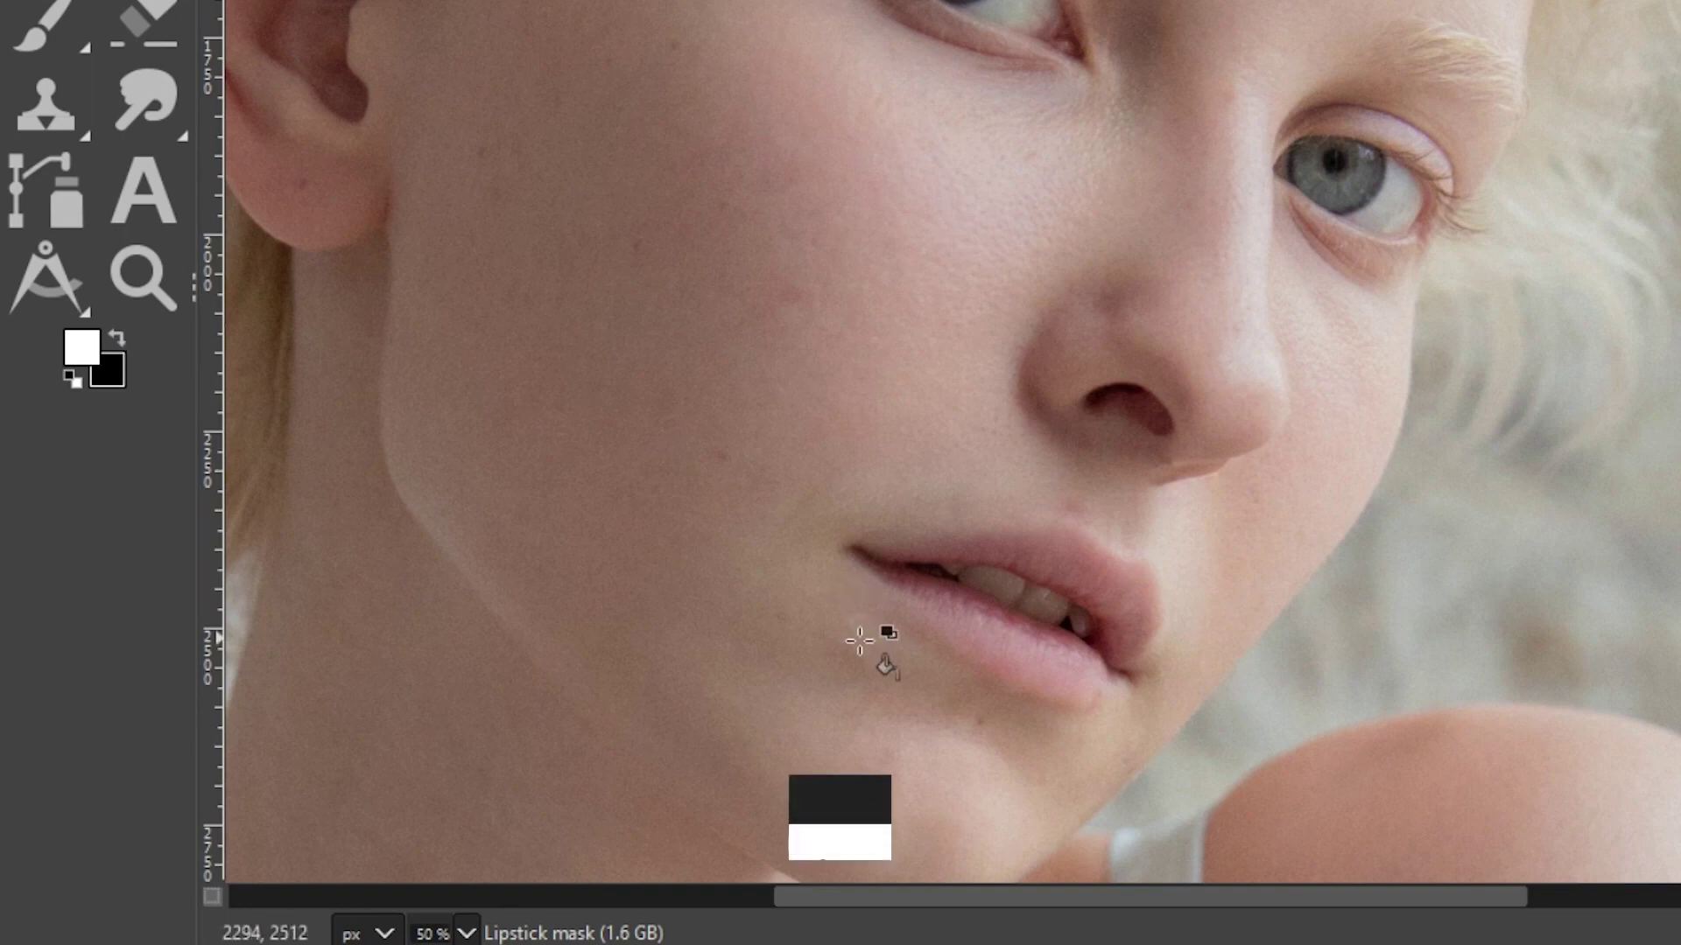
Paint white on the Lipstick mask along the outer contour of both lips with the Paintbrush
{"action": "key", "text": "z"}
{"action": "left_click", "coordinate": [1011, 683]}
{"action": "left_click", "coordinate": [1011, 683]}
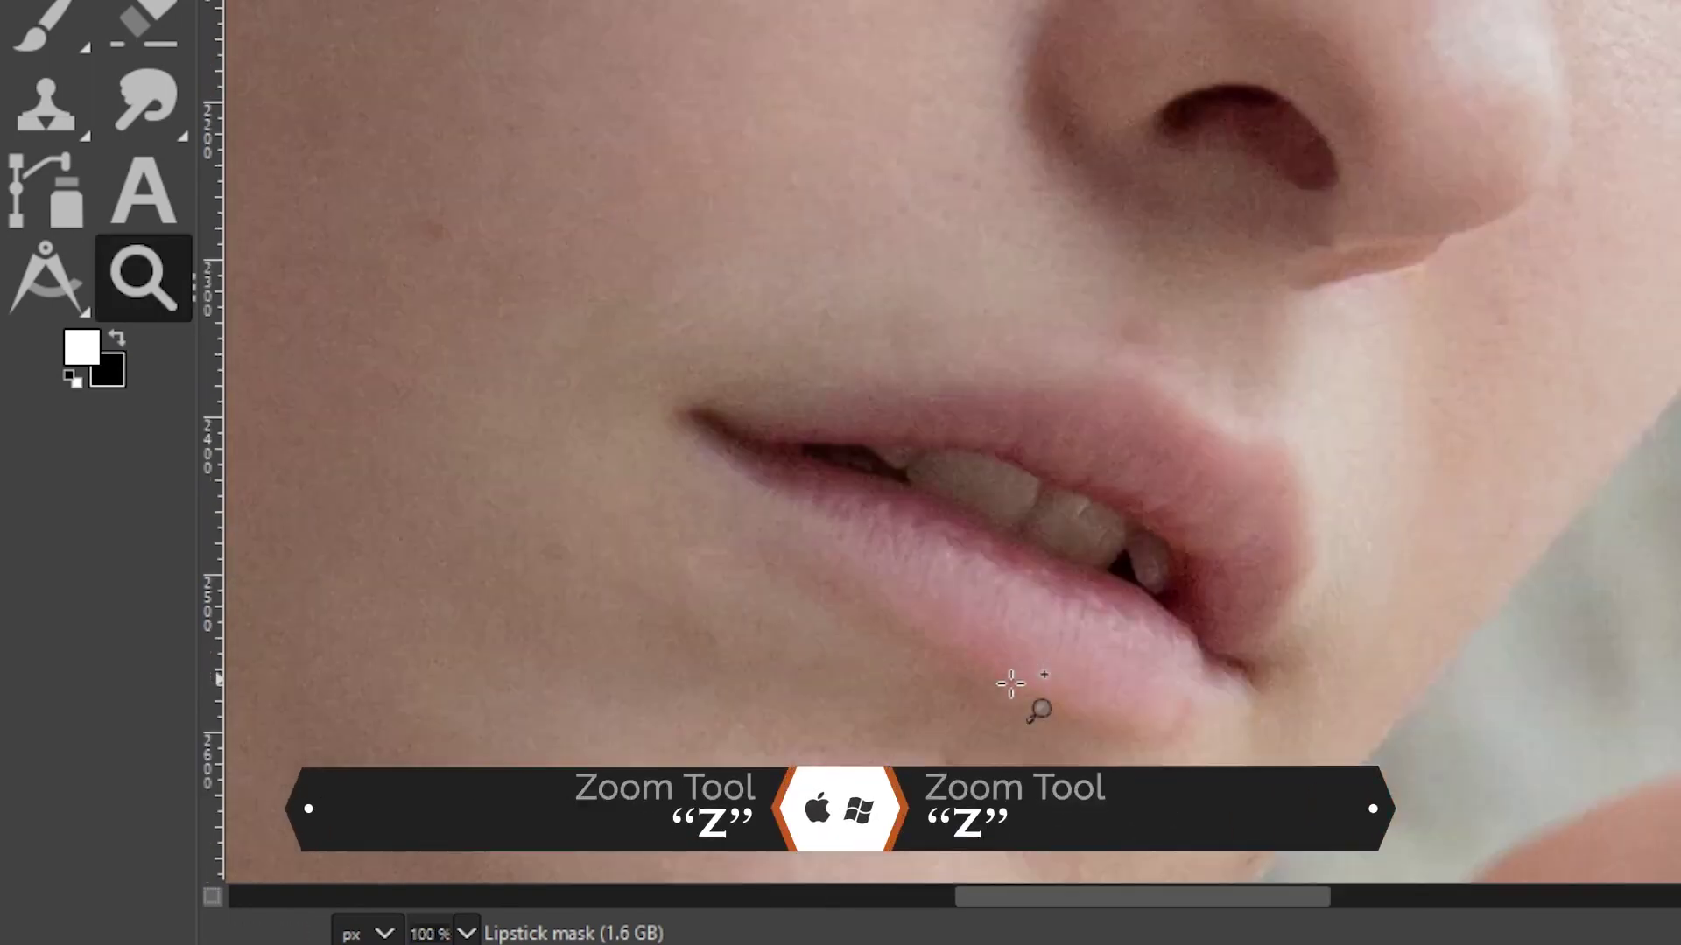
{"action": "left_click", "coordinate": [1011, 683]}
{"action": "left_click_drag", "start_coordinate": [1057, 639], "coordinate": [938, 384]}
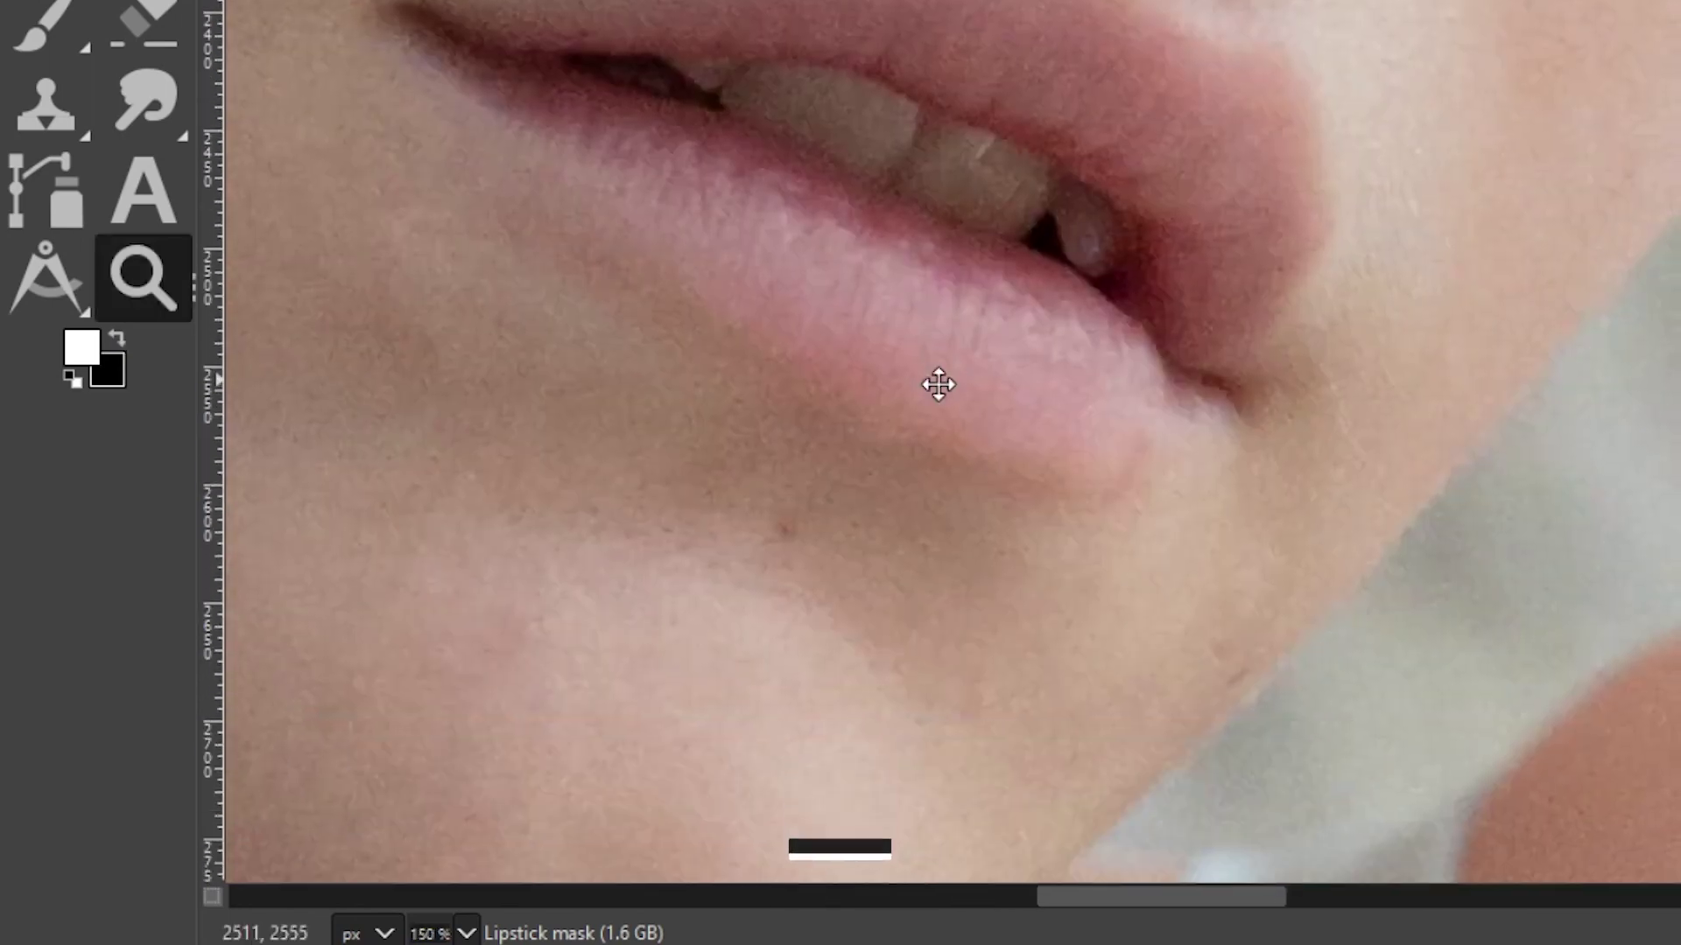
{"action": "key", "text": "p"}
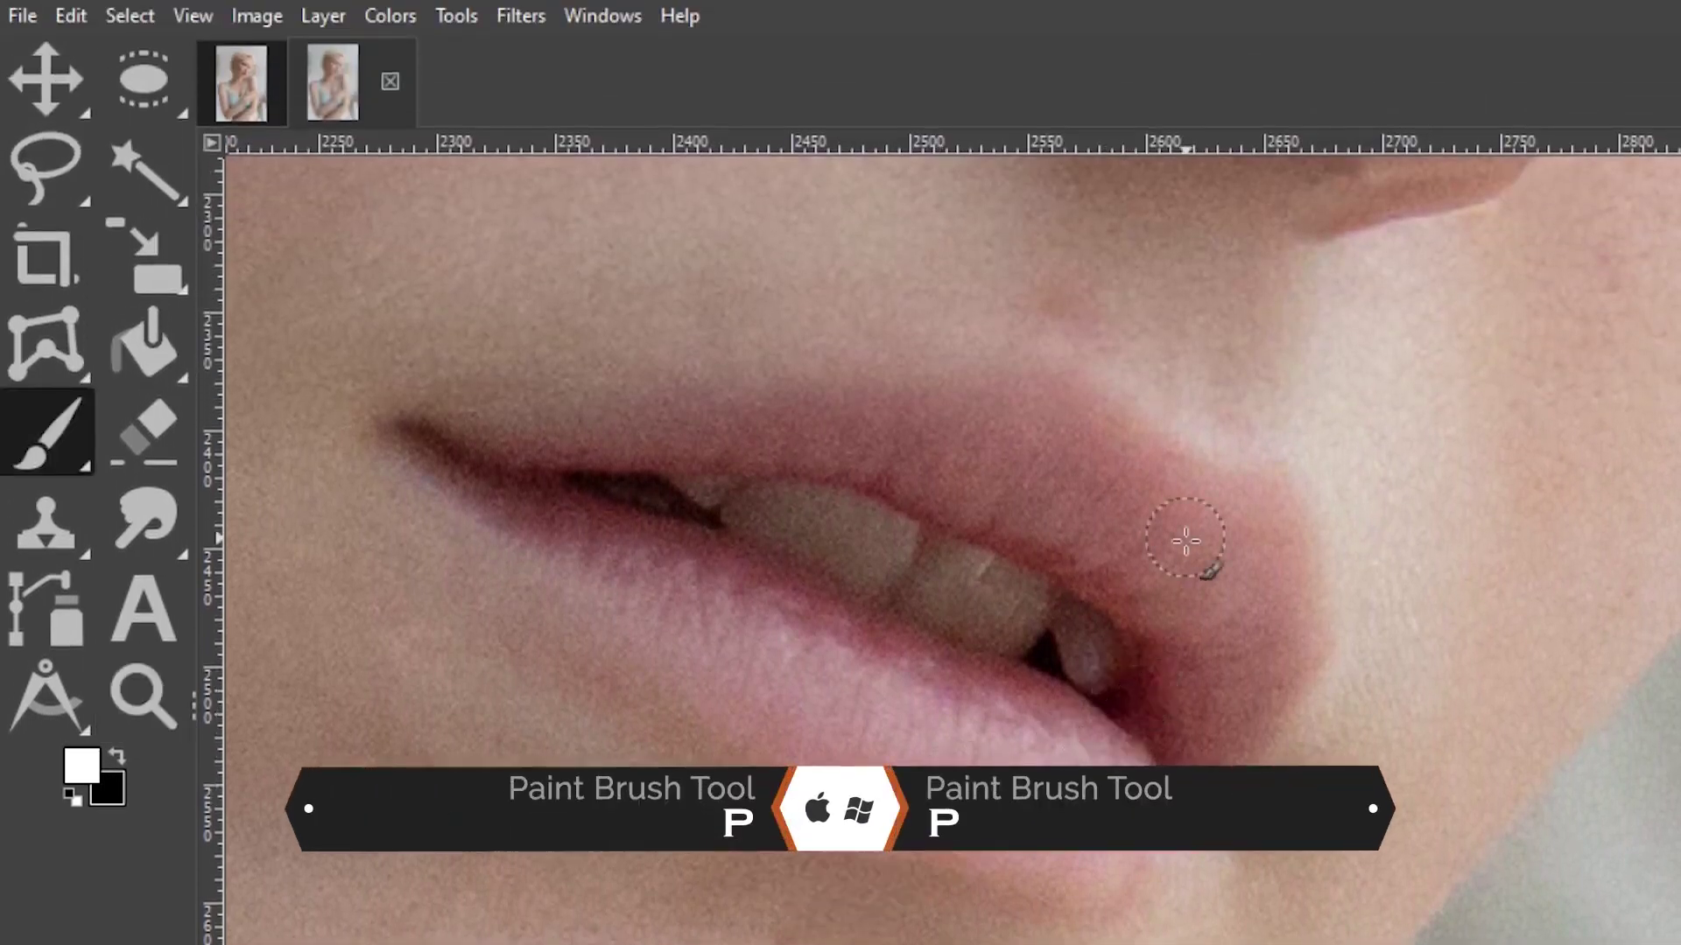
{"action": "mouse_move", "coordinate": [1147, 457]}
{"action": "left_mouse_down"}
{"action": "mouse_move", "coordinate": [1003, 405]}
{"action": "mouse_move", "coordinate": [506, 469]}
{"action": "mouse_move", "coordinate": [413, 452]}
{"action": "mouse_move", "coordinate": [797, 764]}
{"action": "mouse_move", "coordinate": [1101, 882]}
{"action": "left_mouse_up"}
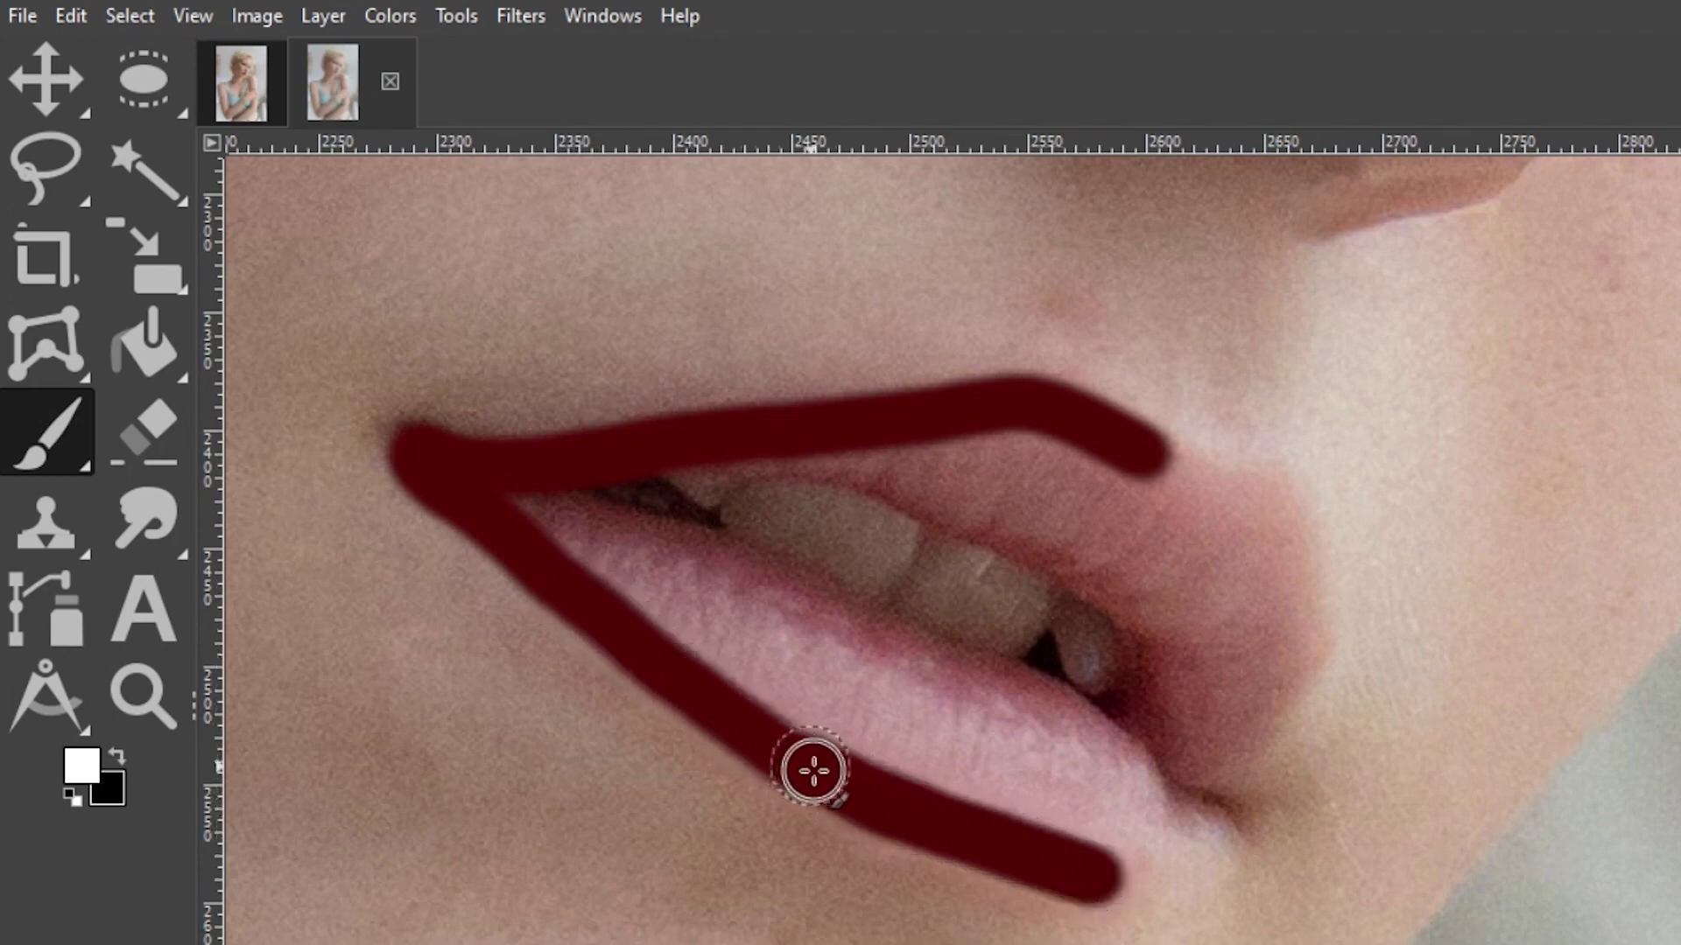
{"action": "mouse_move", "coordinate": [844, 791]}
{"action": "left_mouse_down"}
{"action": "mouse_move", "coordinate": [1024, 857]}
{"action": "mouse_move", "coordinate": [1118, 863]}
{"action": "mouse_move", "coordinate": [1142, 812]}
{"action": "mouse_move", "coordinate": [1254, 720]}
{"action": "mouse_move", "coordinate": [1298, 631]}
{"action": "mouse_move", "coordinate": [1297, 654]}
{"action": "mouse_move", "coordinate": [1238, 743]}
{"action": "mouse_move", "coordinate": [1292, 655]}
{"action": "mouse_move", "coordinate": [1263, 502]}
{"action": "mouse_move", "coordinate": [1307, 631]}
{"action": "mouse_move", "coordinate": [1267, 697]}
{"action": "mouse_move", "coordinate": [1251, 518]}
{"action": "mouse_move", "coordinate": [1133, 470]}
{"action": "mouse_move", "coordinate": [1241, 508]}
{"action": "left_mouse_up"}
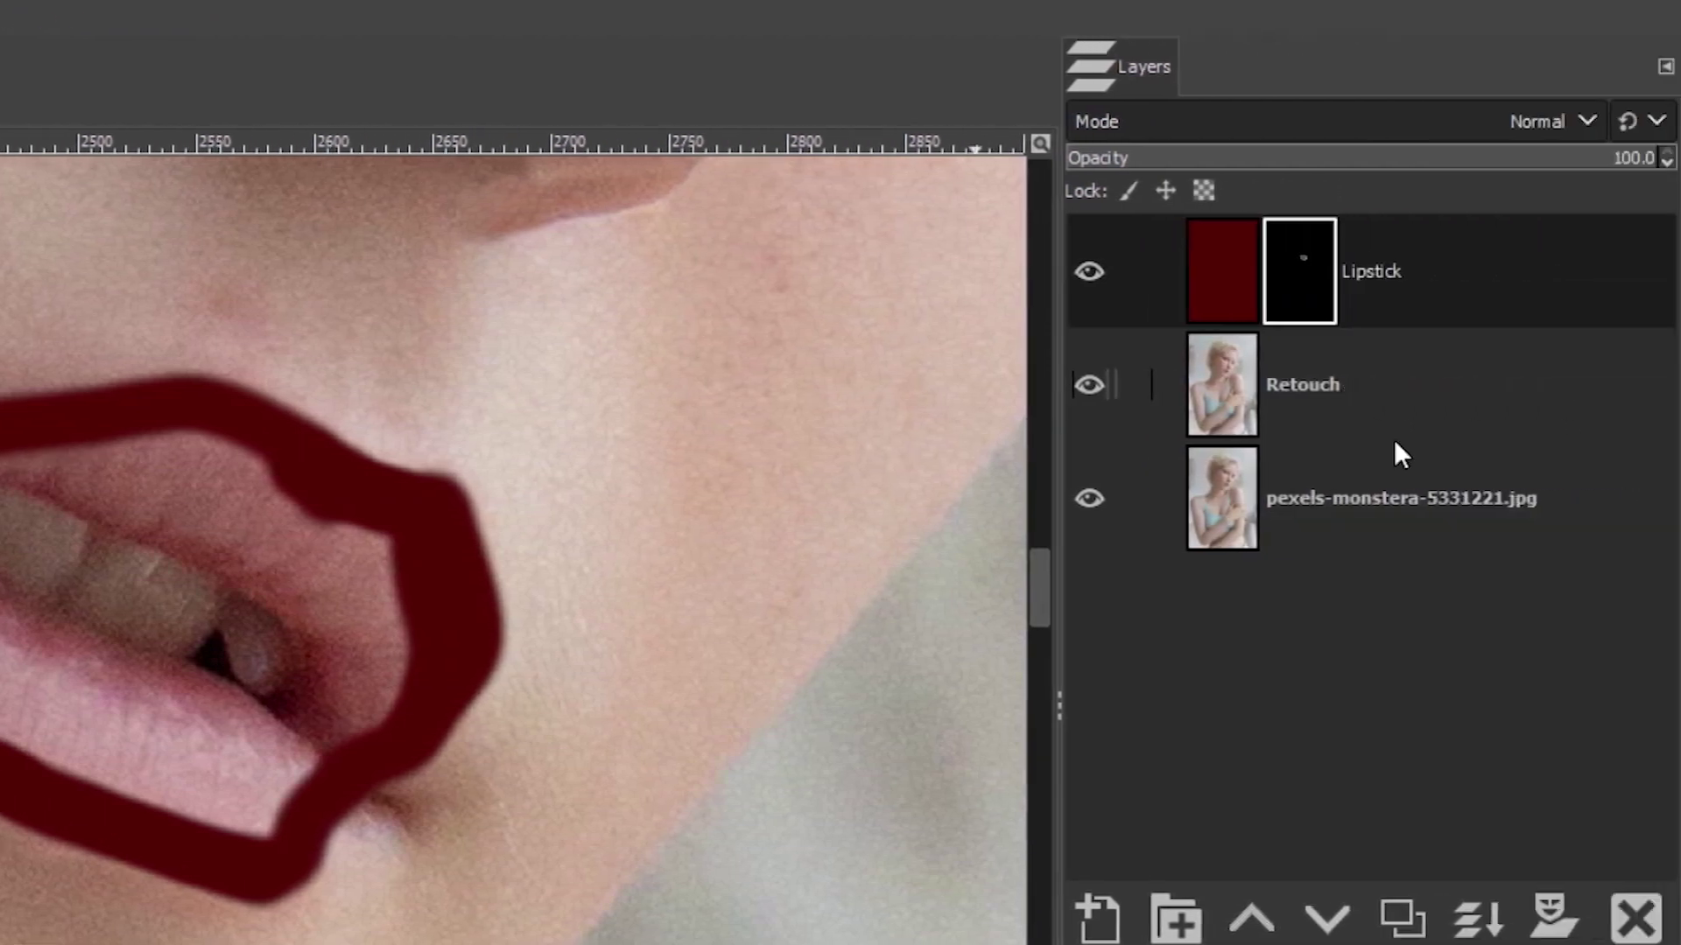
Set the Lipstick layer's blend mode to Soft light and paint in the rest of the upper lip on the mask
{"action": "left_click", "coordinate": [1512, 121]}
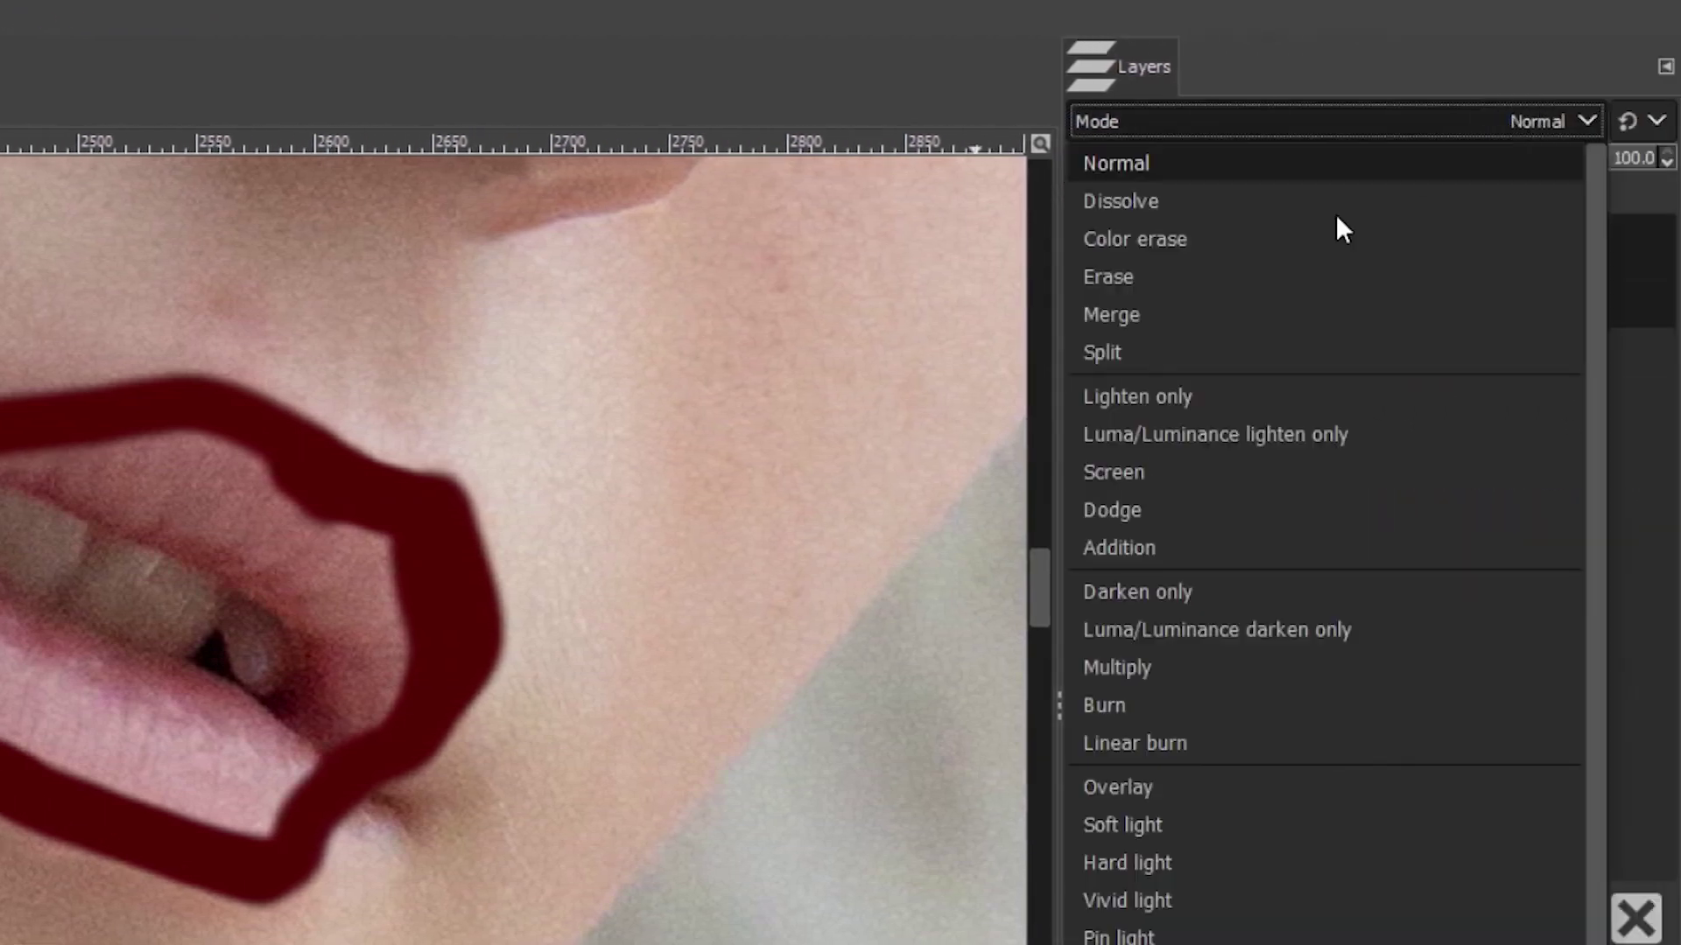
{"action": "left_click", "coordinate": [1195, 826]}
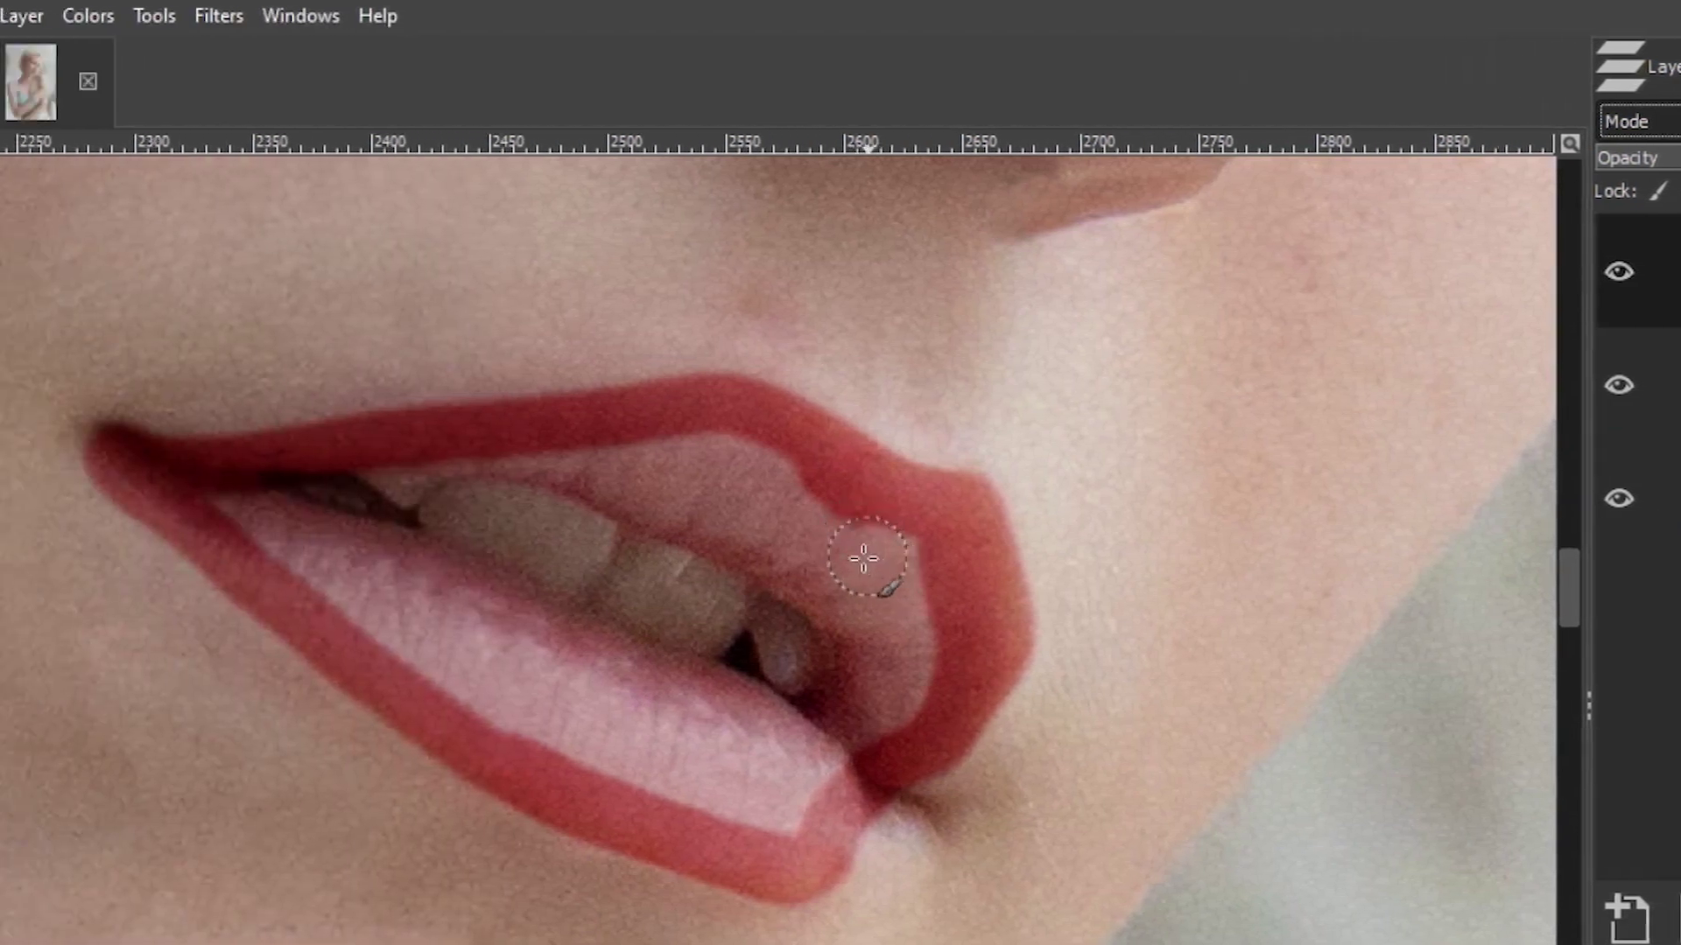
{"action": "mouse_move", "coordinate": [796, 499]}
{"action": "left_mouse_down"}
{"action": "mouse_move", "coordinate": [726, 457]}
{"action": "mouse_move", "coordinate": [466, 452]}
{"action": "mouse_move", "coordinate": [398, 477]}
{"action": "mouse_move", "coordinate": [582, 470]}
{"action": "mouse_move", "coordinate": [843, 591]}
{"action": "mouse_move", "coordinate": [718, 534]}
{"action": "mouse_move", "coordinate": [725, 471]}
{"action": "mouse_move", "coordinate": [809, 483]}
{"action": "mouse_move", "coordinate": [848, 730]}
{"action": "mouse_move", "coordinate": [907, 699]}
{"action": "mouse_move", "coordinate": [898, 587]}
{"action": "mouse_move", "coordinate": [854, 530]}
{"action": "mouse_move", "coordinate": [878, 625]}
{"action": "mouse_move", "coordinate": [931, 563]}
{"action": "left_mouse_up"}
Try a short stroke of lipstick color on the cheek beside the mouth and paint it out again on the mask
{"action": "mouse_move", "coordinate": [1129, 564]}
{"action": "left_mouse_down"}
{"action": "mouse_move", "coordinate": [1152, 499]}
{"action": "mouse_move", "coordinate": [1207, 438]}
{"action": "left_mouse_up"}
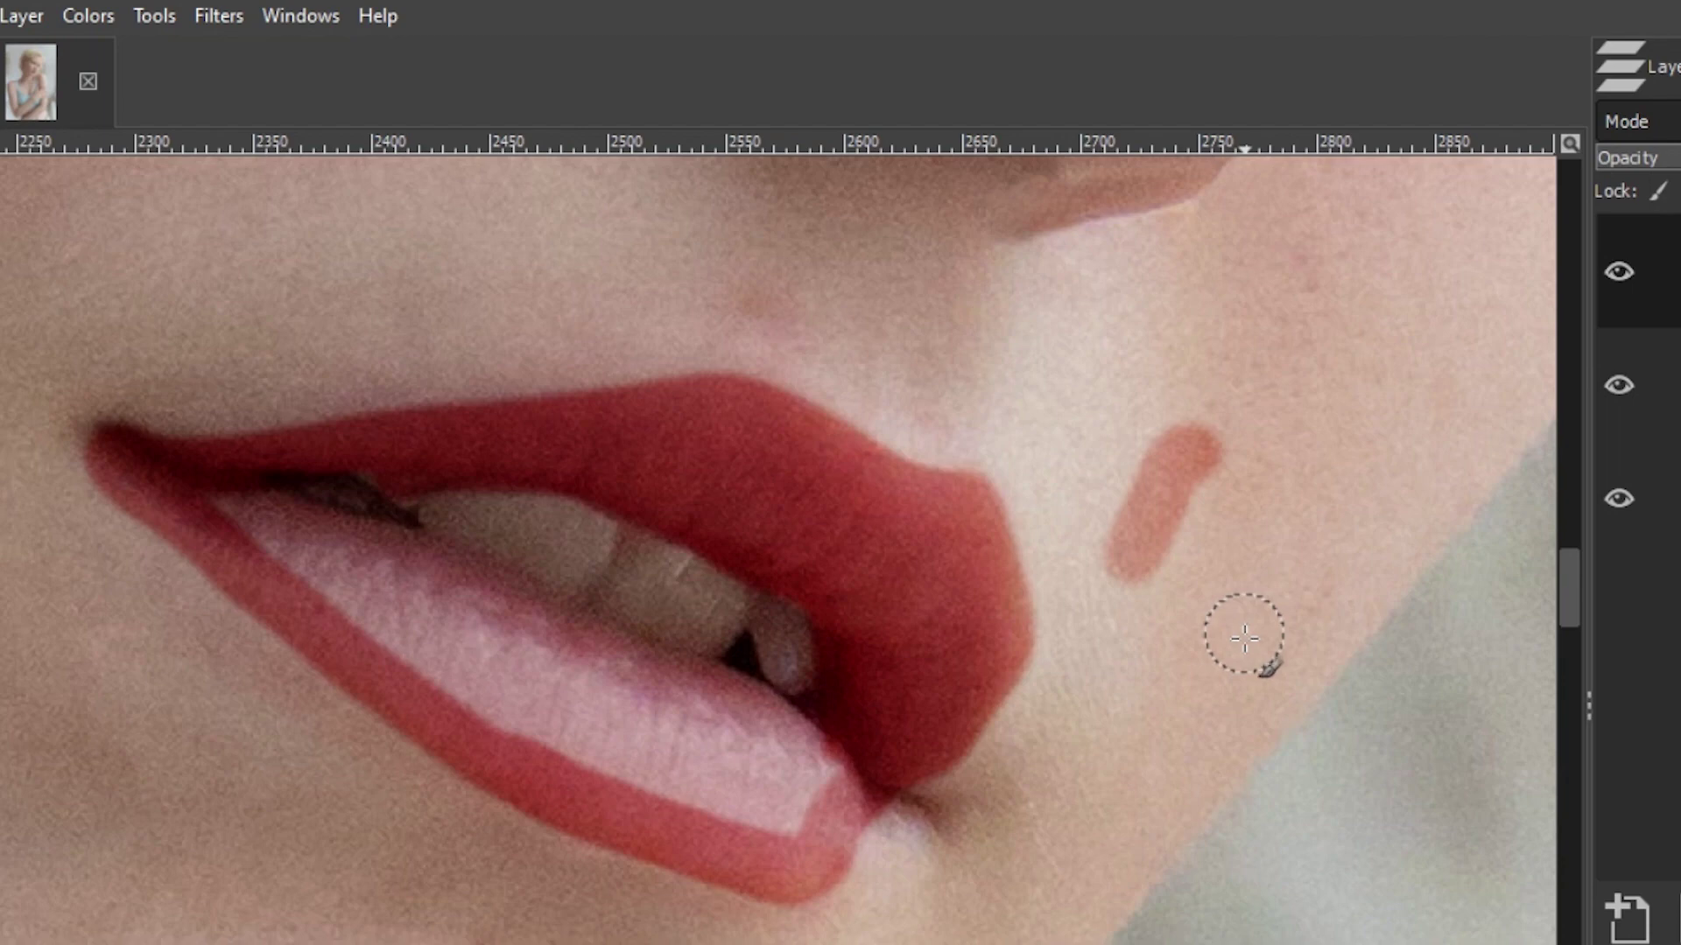
{"action": "mouse_move", "coordinate": [1200, 450]}
{"action": "left_mouse_down"}
{"action": "mouse_move", "coordinate": [1178, 419]}
{"action": "mouse_move", "coordinate": [1135, 473]}
{"action": "mouse_move", "coordinate": [1125, 571]}
{"action": "left_mouse_up"}
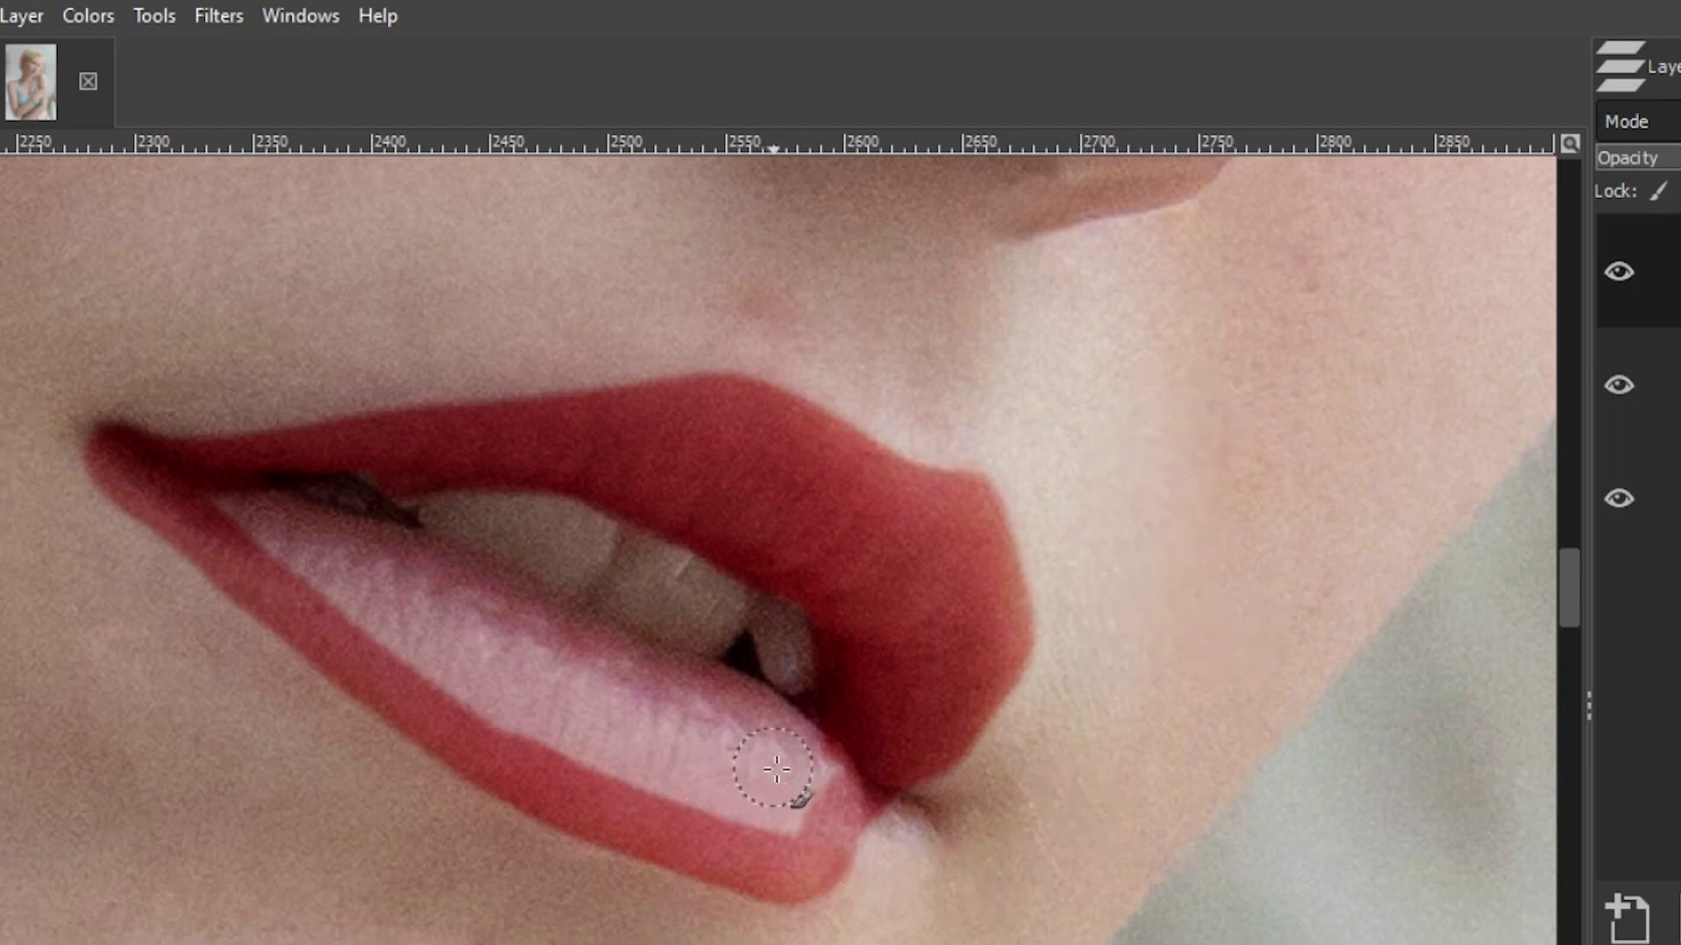
Paint in the lower lip on the Lipstick mask and undo the last stroke beyond the corner of the mouth
{"action": "mouse_move", "coordinate": [776, 769]}
{"action": "left_mouse_down"}
{"action": "mouse_move", "coordinate": [771, 827]}
{"action": "mouse_move", "coordinate": [815, 775]}
{"action": "mouse_move", "coordinate": [770, 726]}
{"action": "mouse_move", "coordinate": [685, 689]}
{"action": "left_mouse_up"}
{"action": "mouse_move", "coordinate": [611, 659]}
{"action": "left_mouse_down"}
{"action": "mouse_move", "coordinate": [304, 533]}
{"action": "mouse_move", "coordinate": [631, 793]}
{"action": "left_mouse_up"}
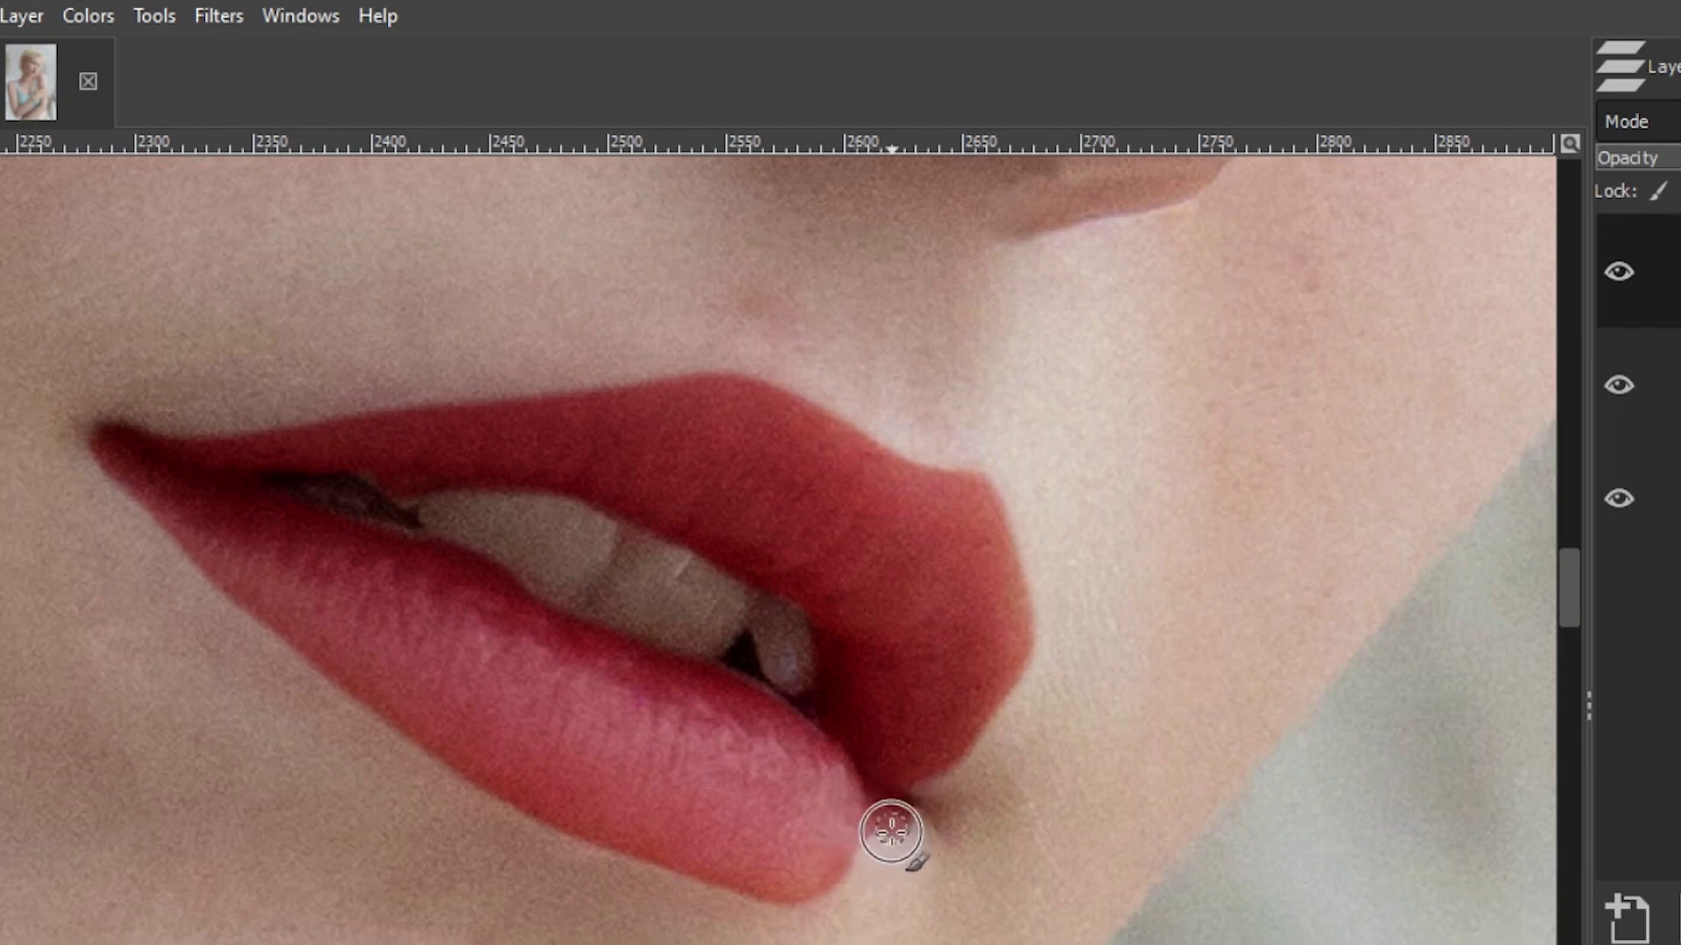
{"action": "key", "text": "ctrl+z"}
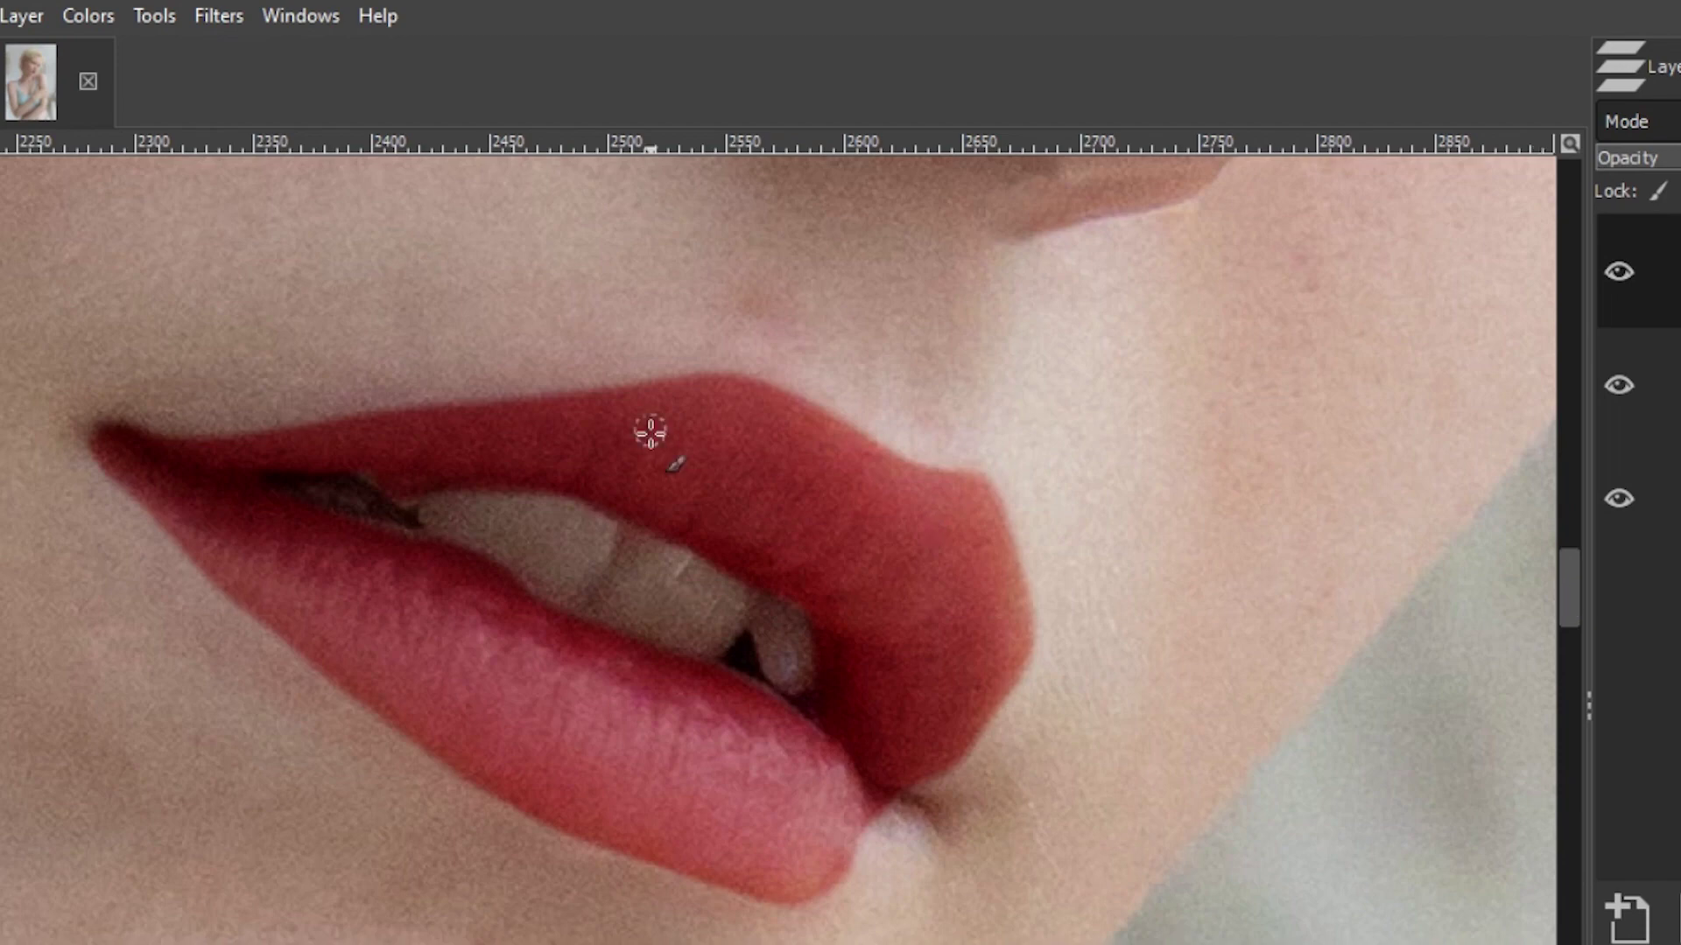
Create a new transparent layer named Blush above the Lipstick layer
{"action": "scroll", "coordinate": [653, 475], "scroll_direction": "down", "scroll_amount": 1}
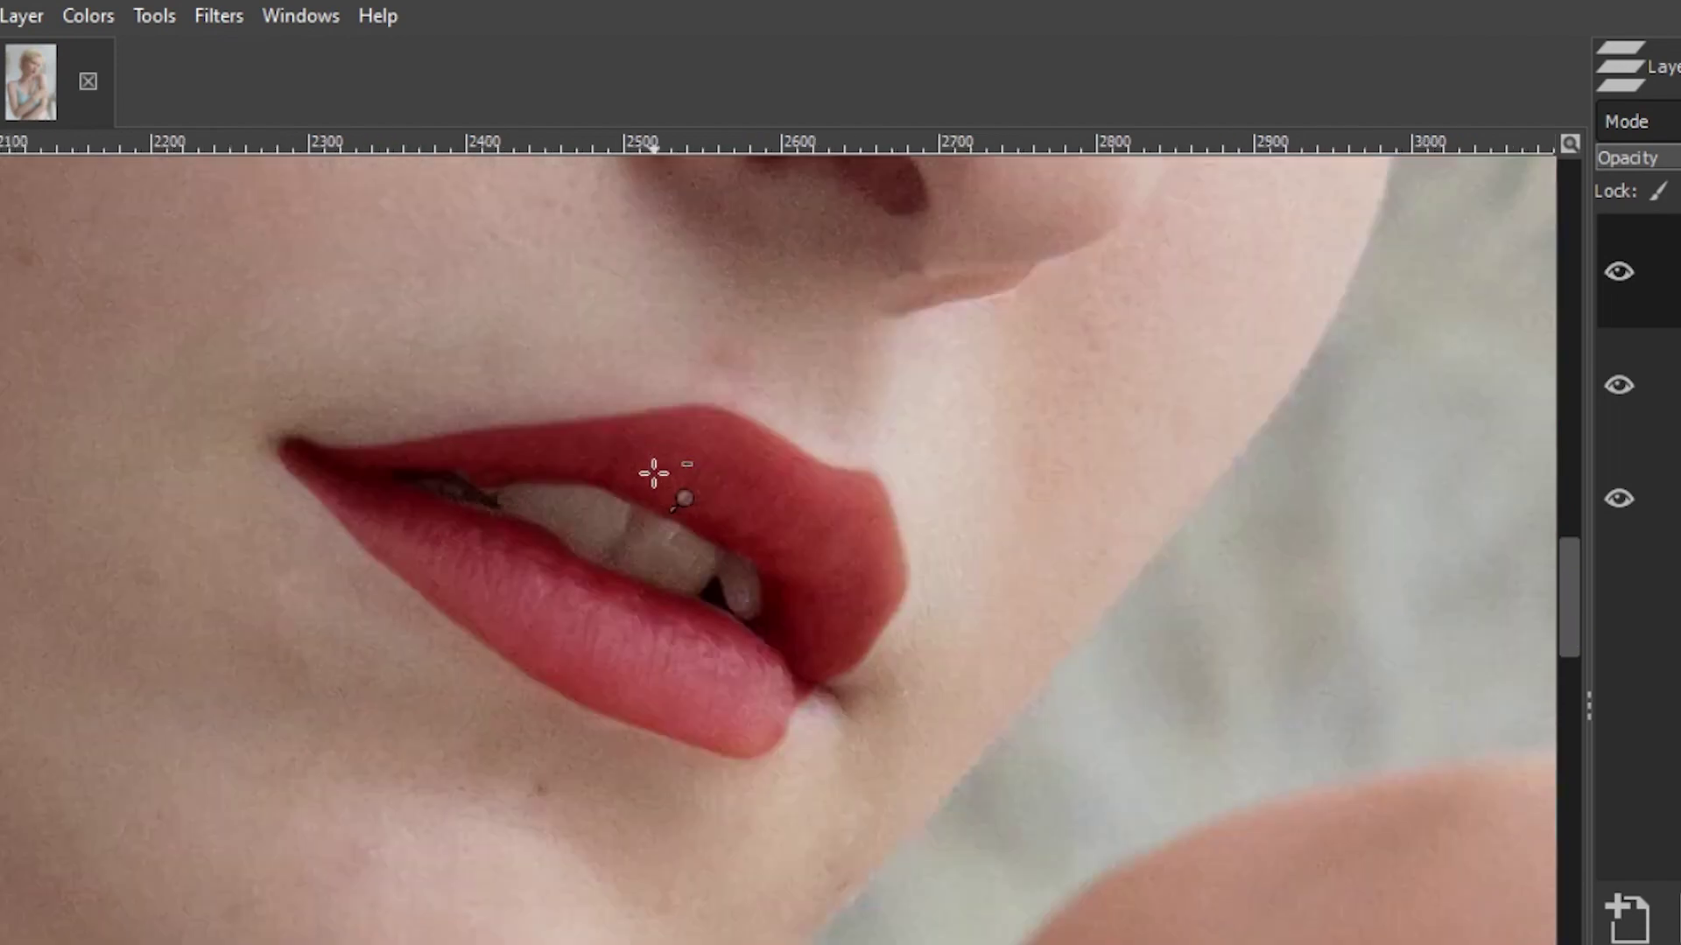
{"action": "scroll", "coordinate": [653, 473], "scroll_direction": "down", "scroll_amount": 2}
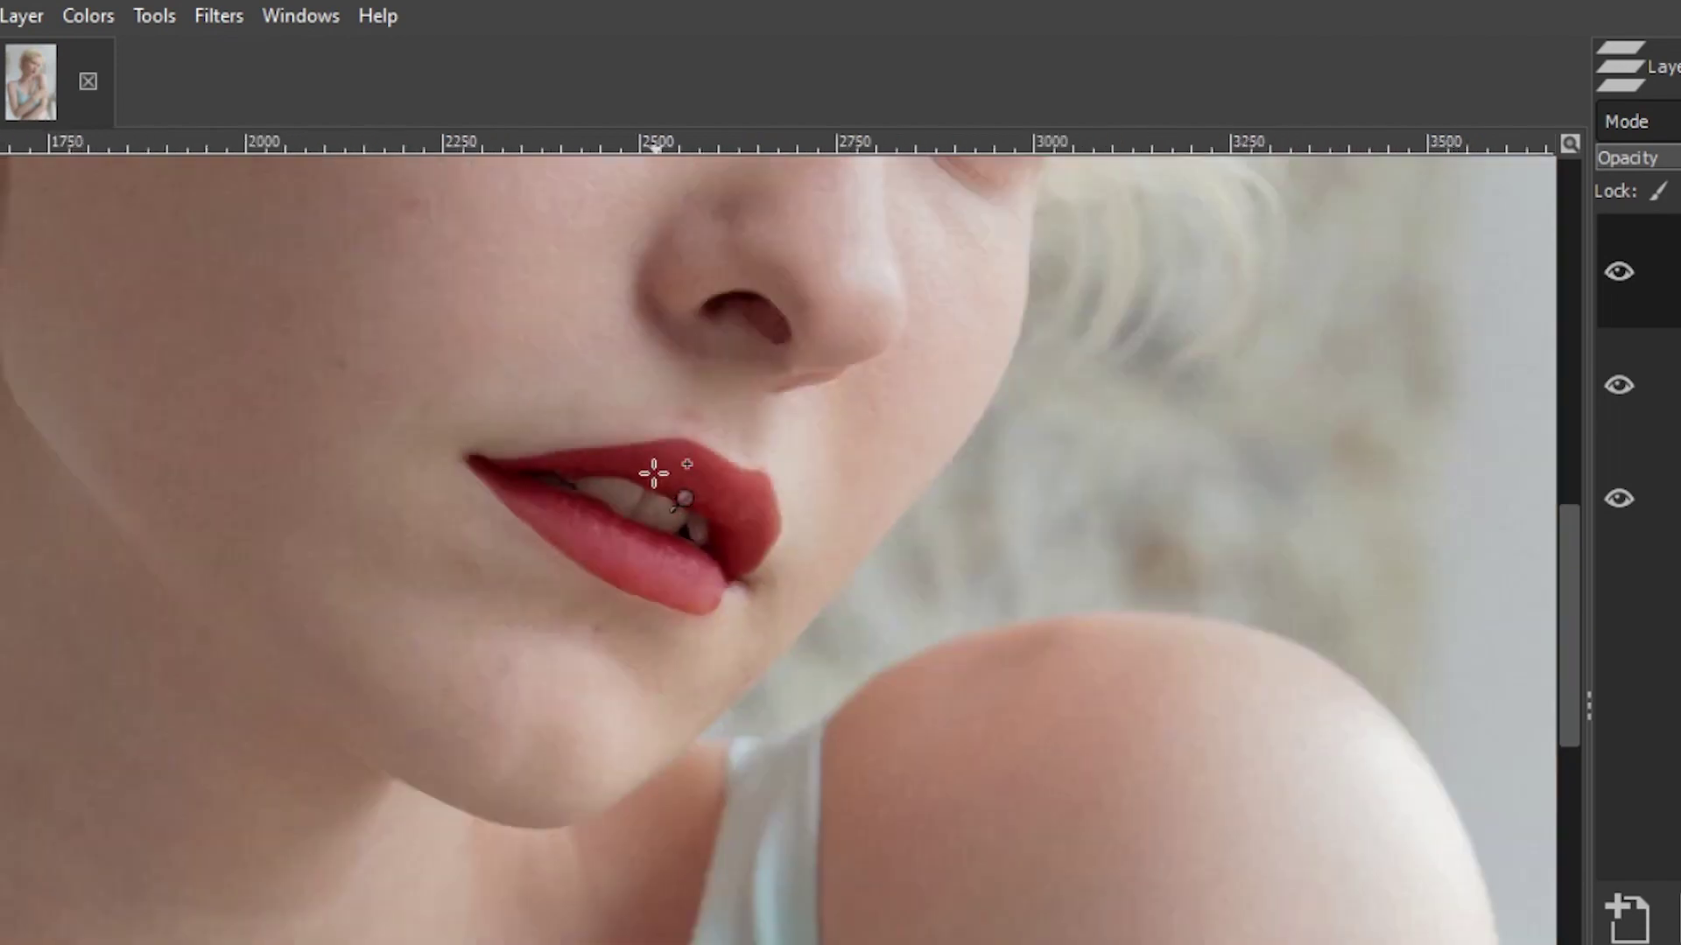
{"action": "scroll", "coordinate": [653, 474], "scroll_direction": "down", "scroll_amount": 2}
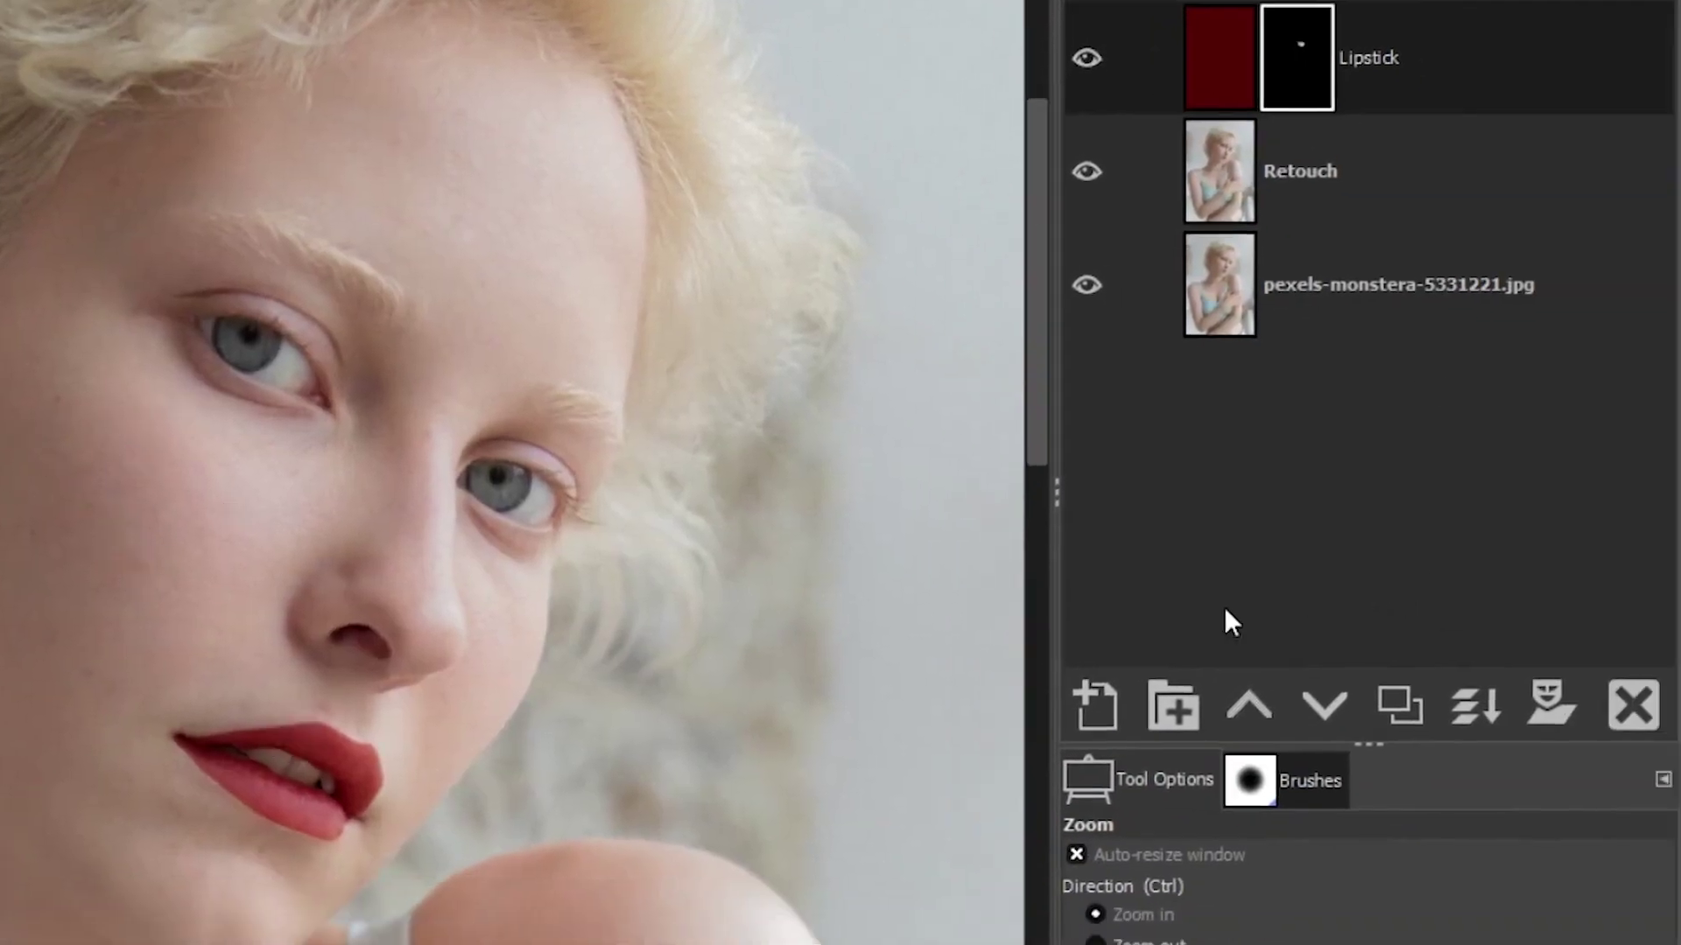
{"action": "left_click", "coordinate": [1096, 705]}
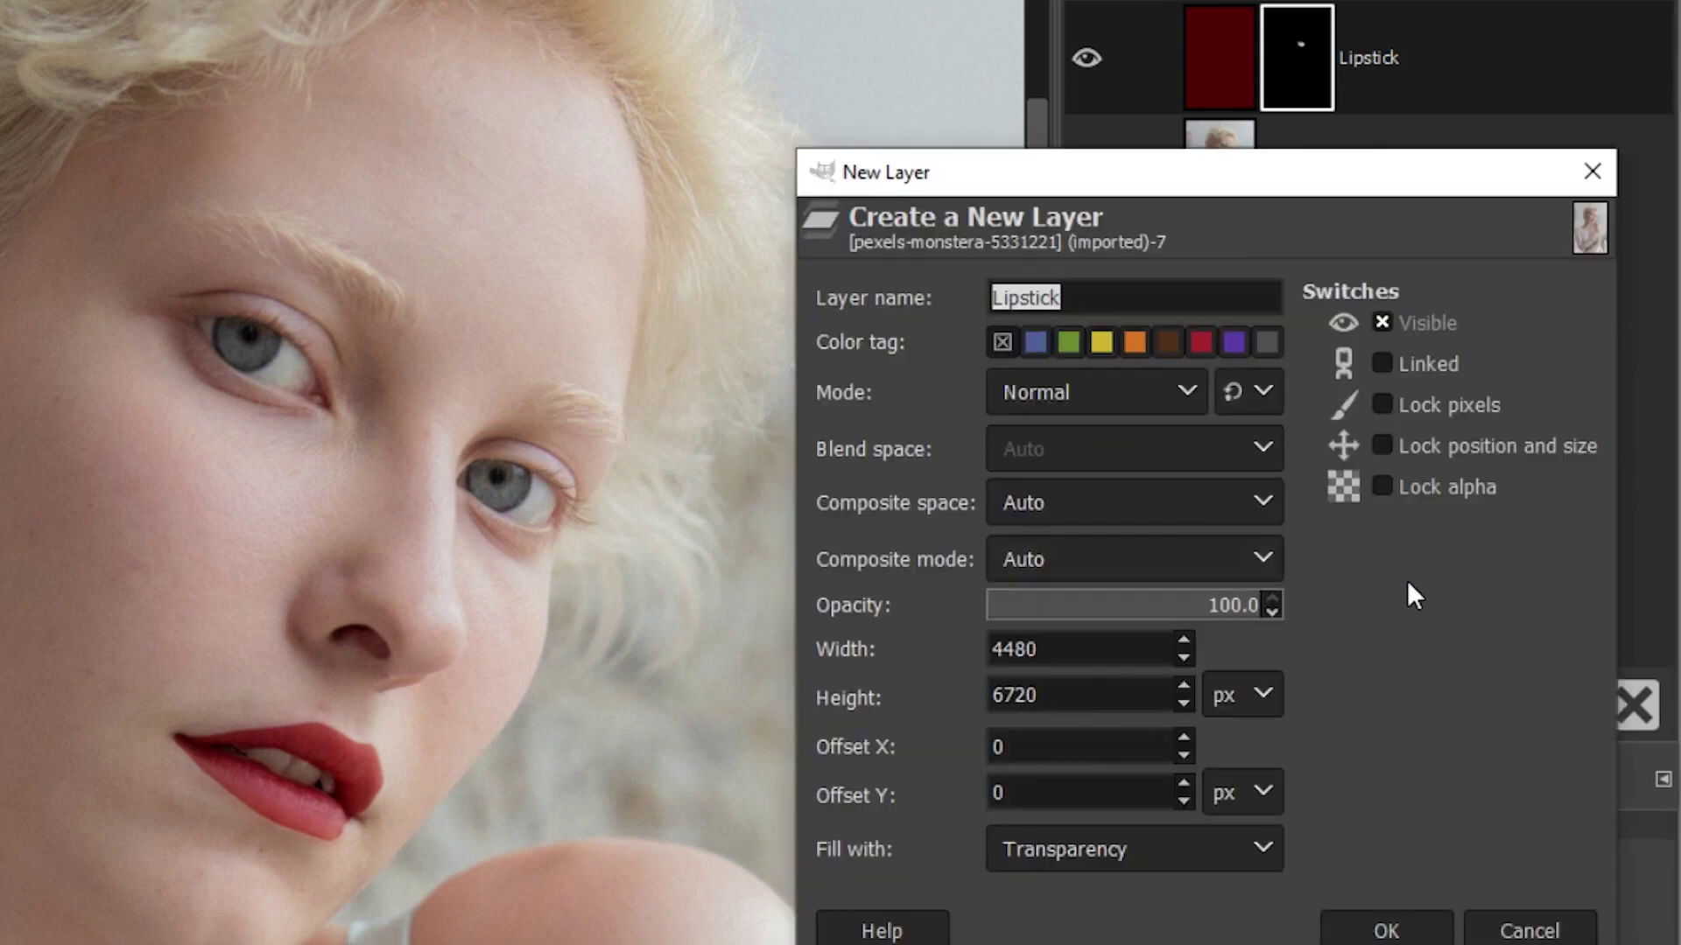
{"action": "type", "text": "Blush"}
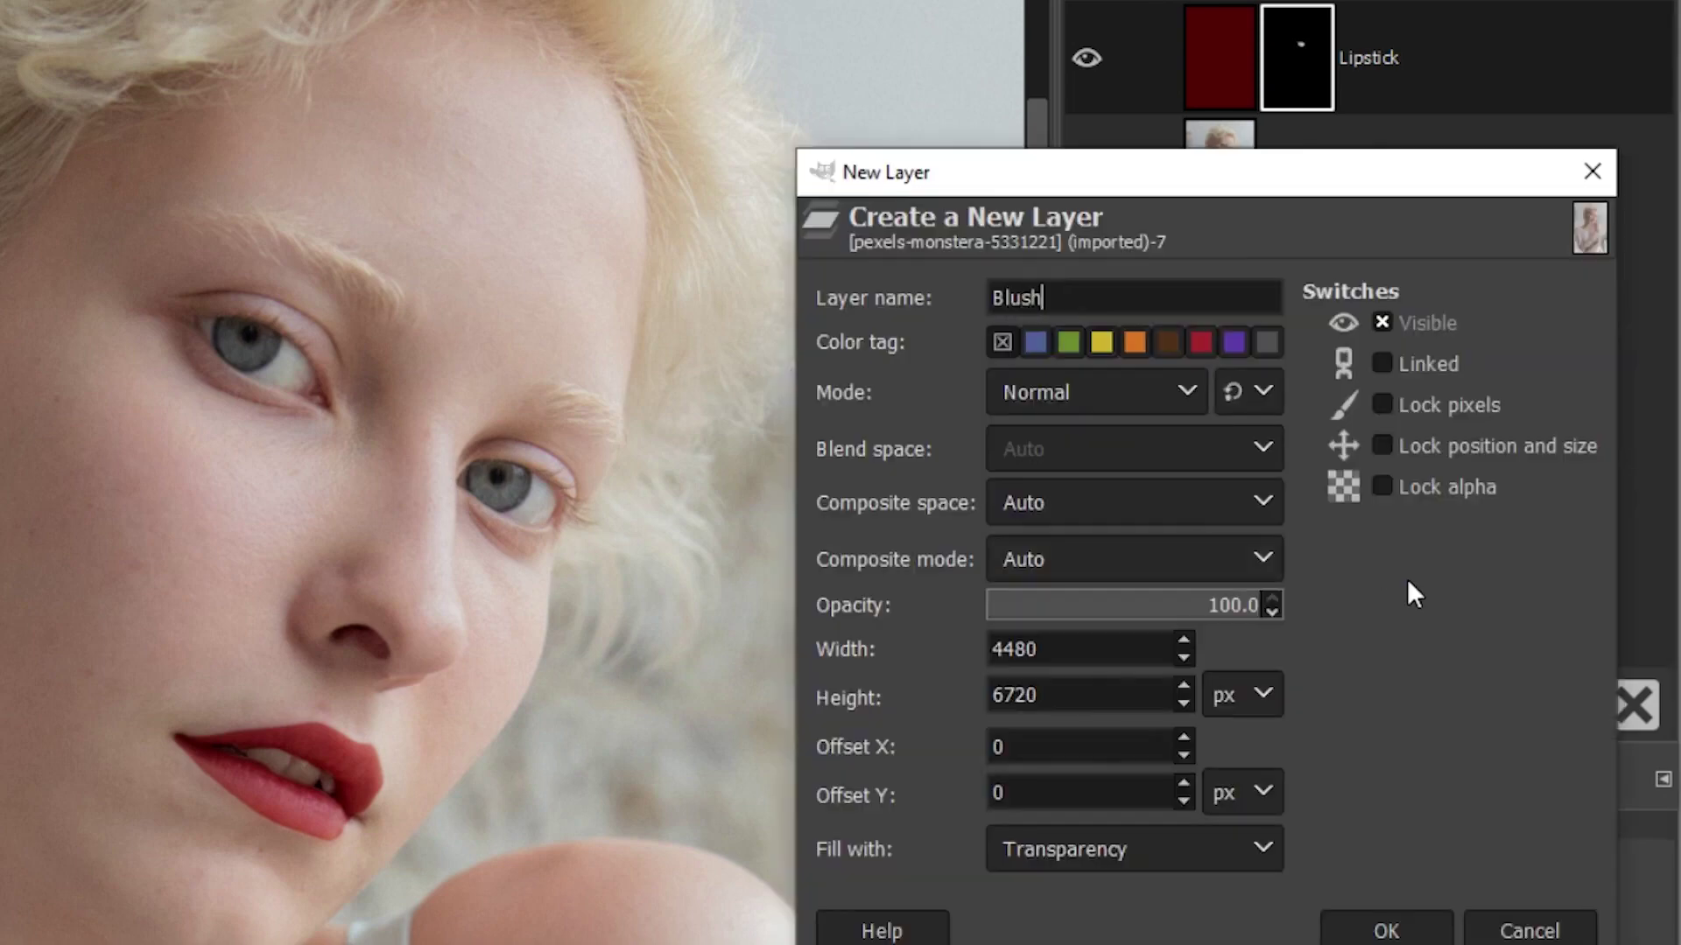
{"action": "key", "text": "Return"}
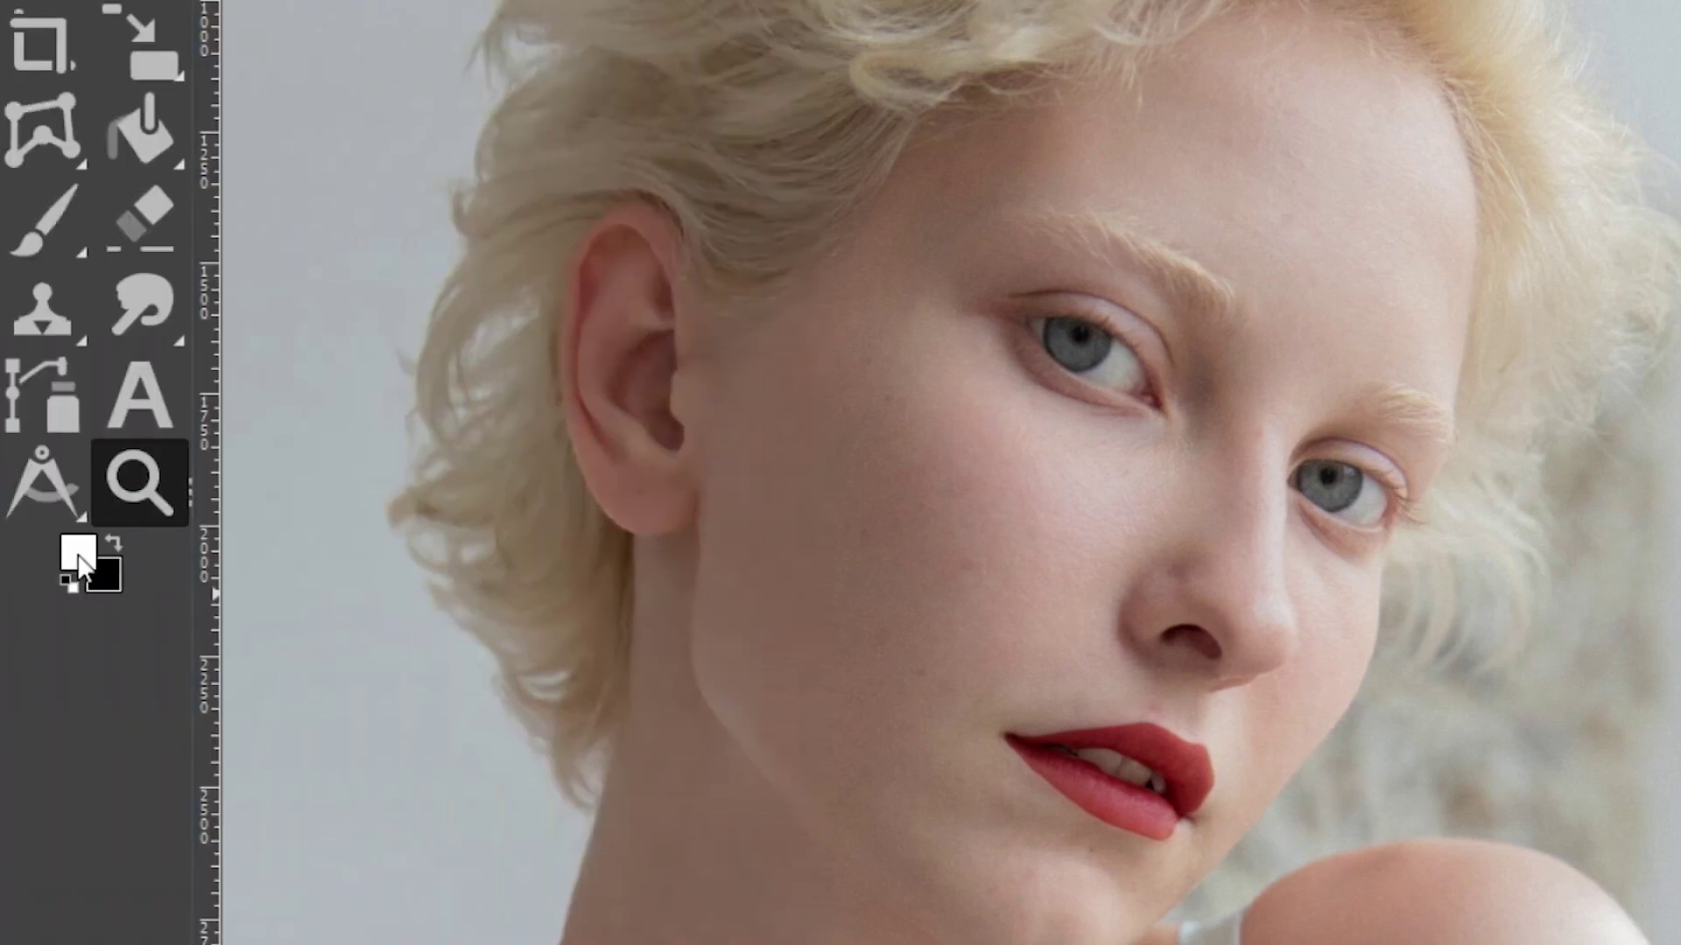
Fill the Blush layer with the pink df9696 and add a Black (full transparency) mask to it
{"action": "left_click", "coordinate": [79, 559]}
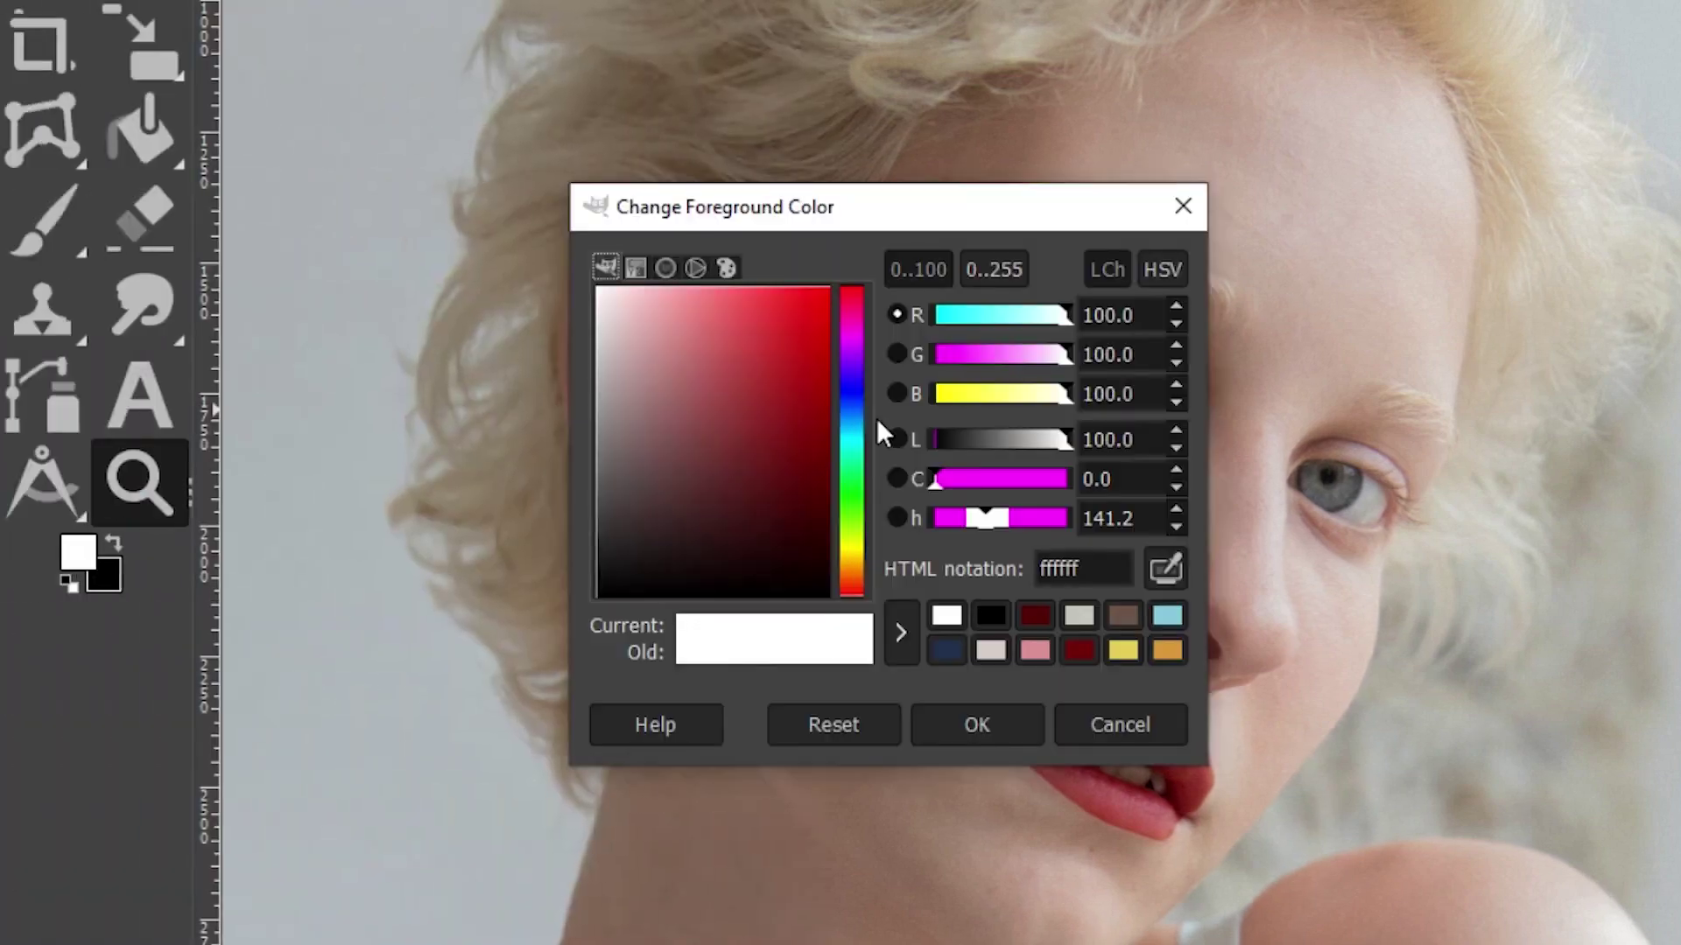
{"action": "left_click", "coordinate": [1032, 649]}
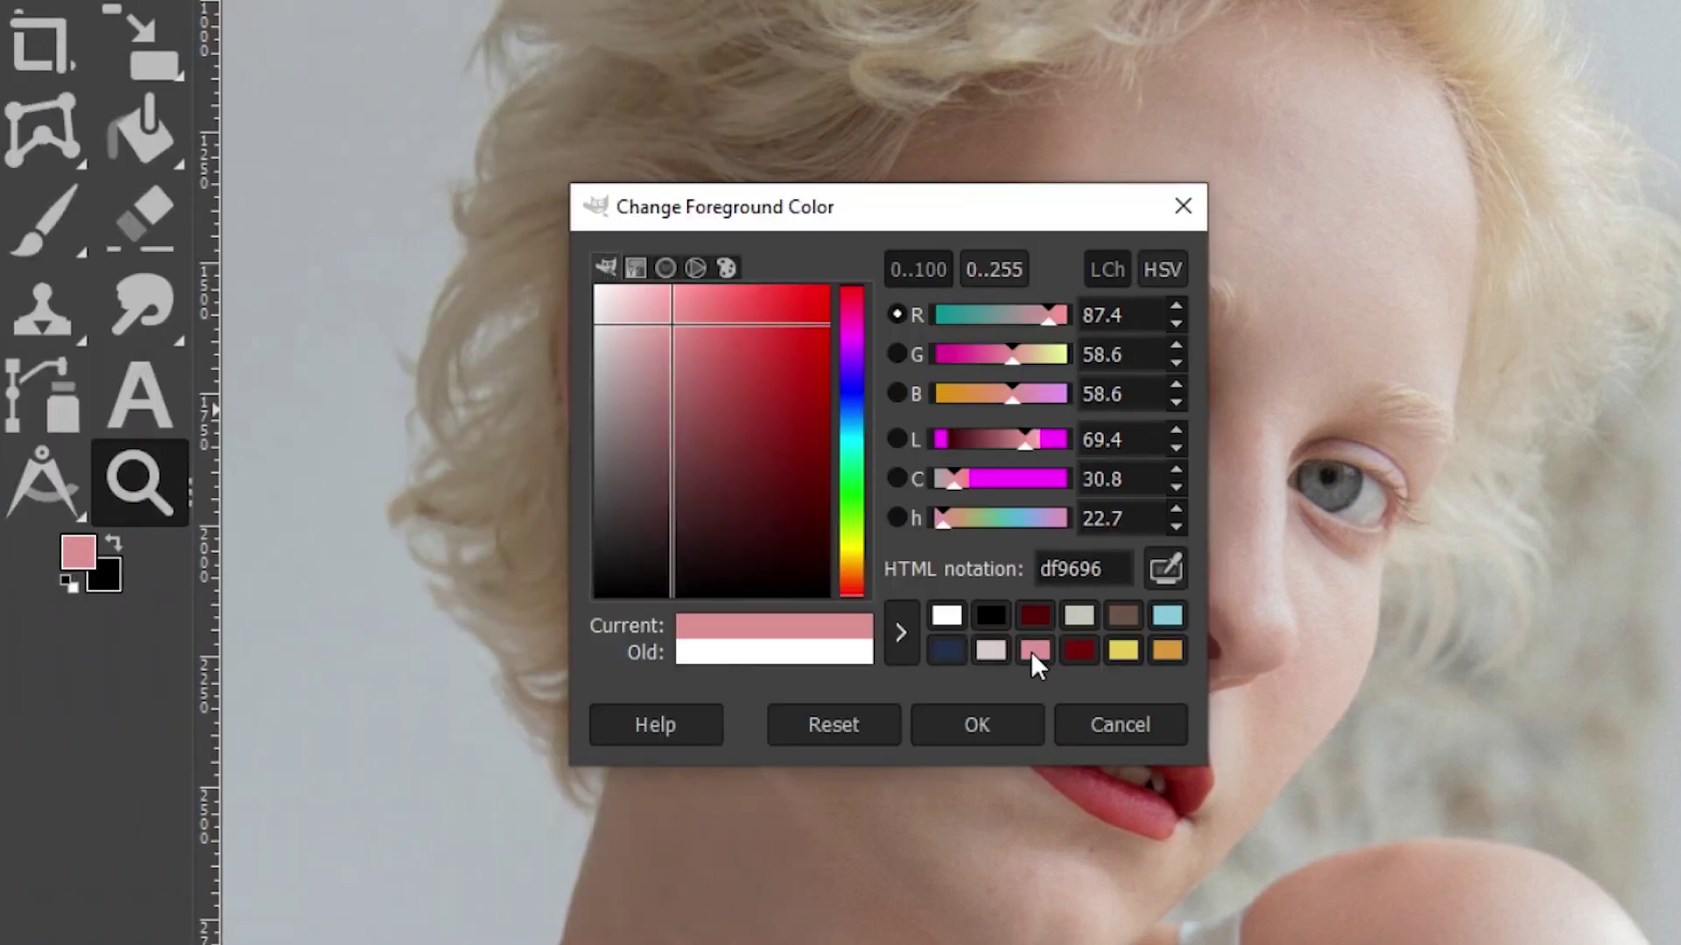
{"action": "left_click_drag", "start_coordinate": [1109, 571], "coordinate": [1013, 569]}
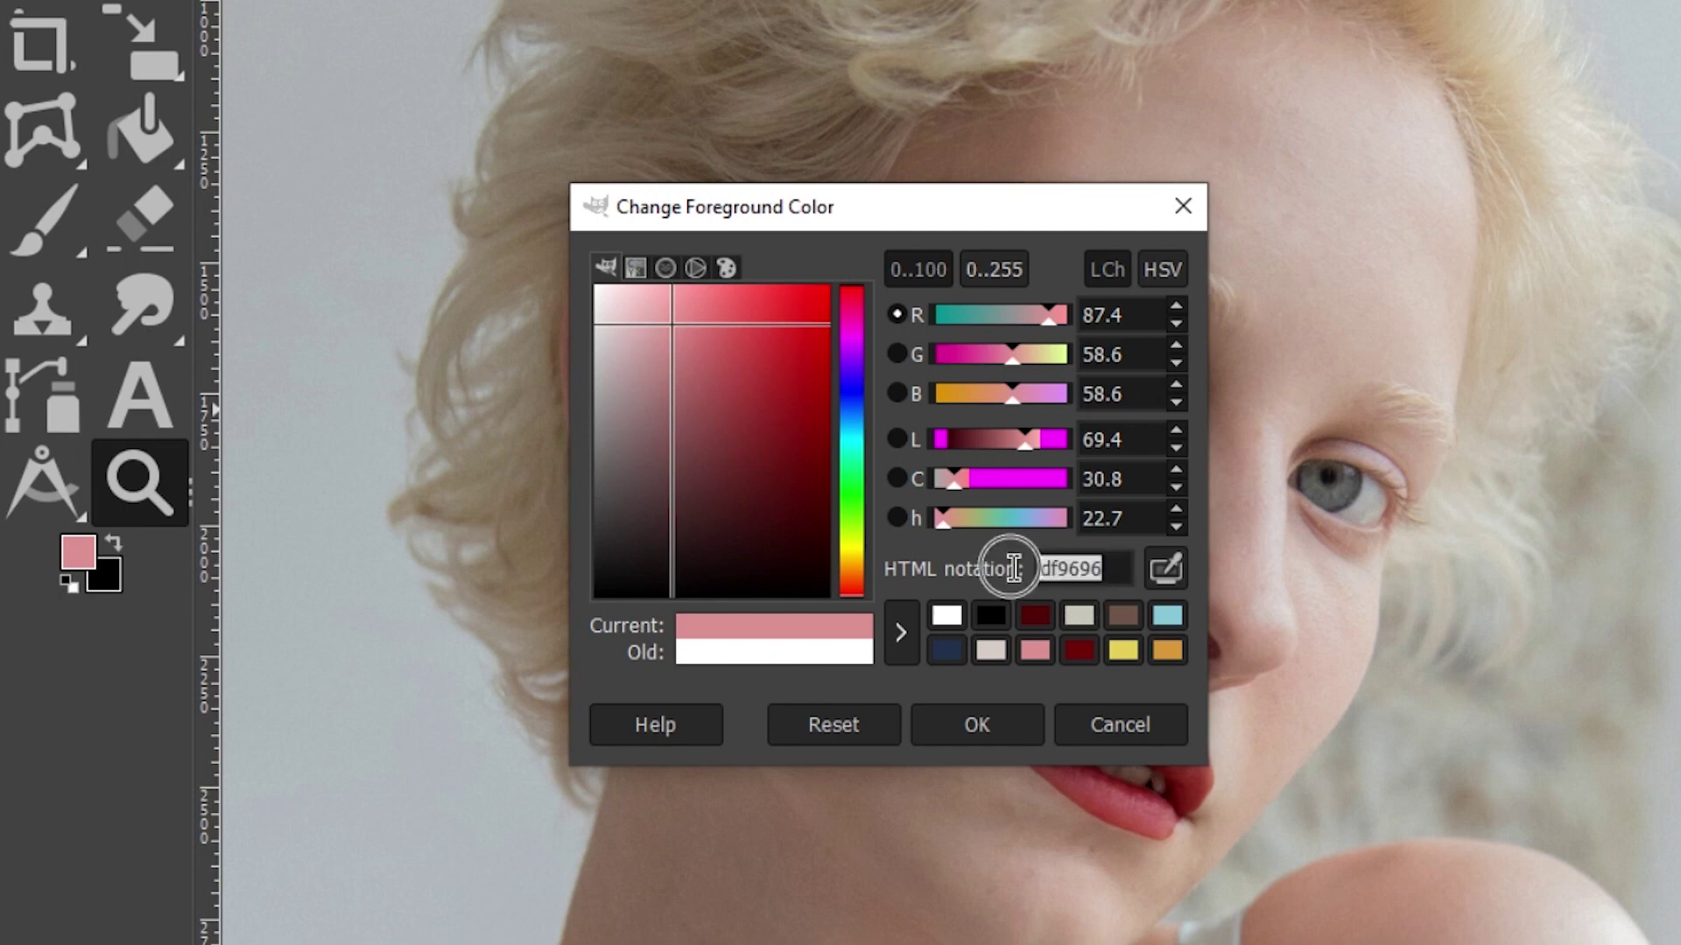
{"action": "left_click", "coordinate": [1105, 573]}
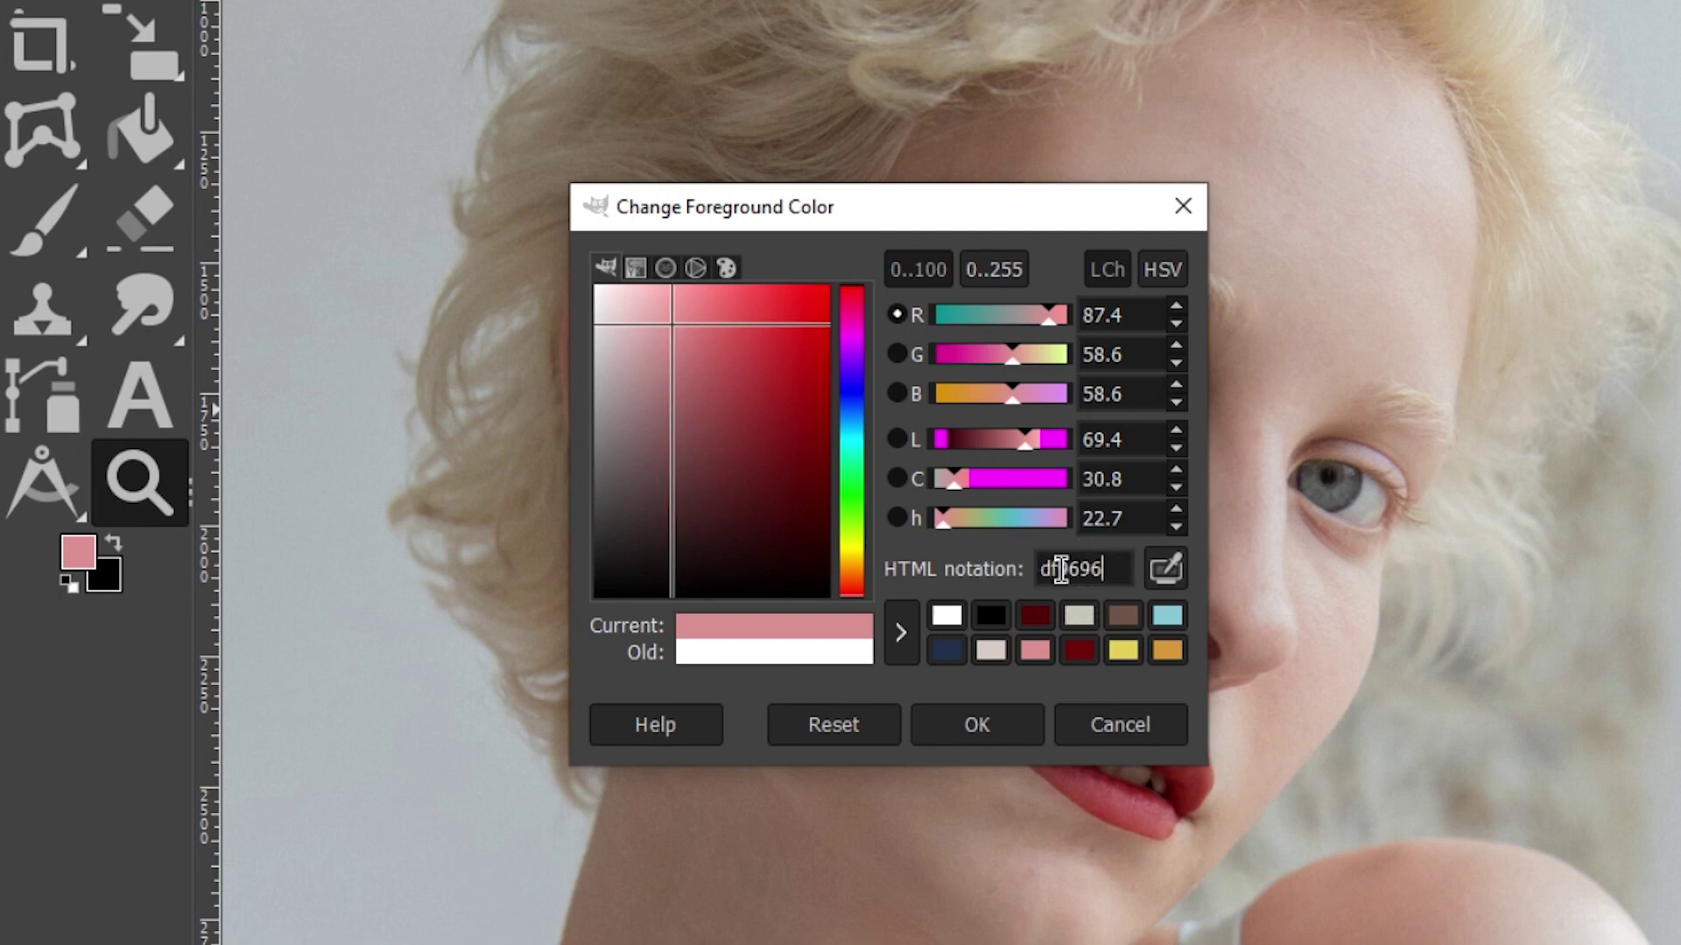
{"action": "left_click", "coordinate": [981, 723]}
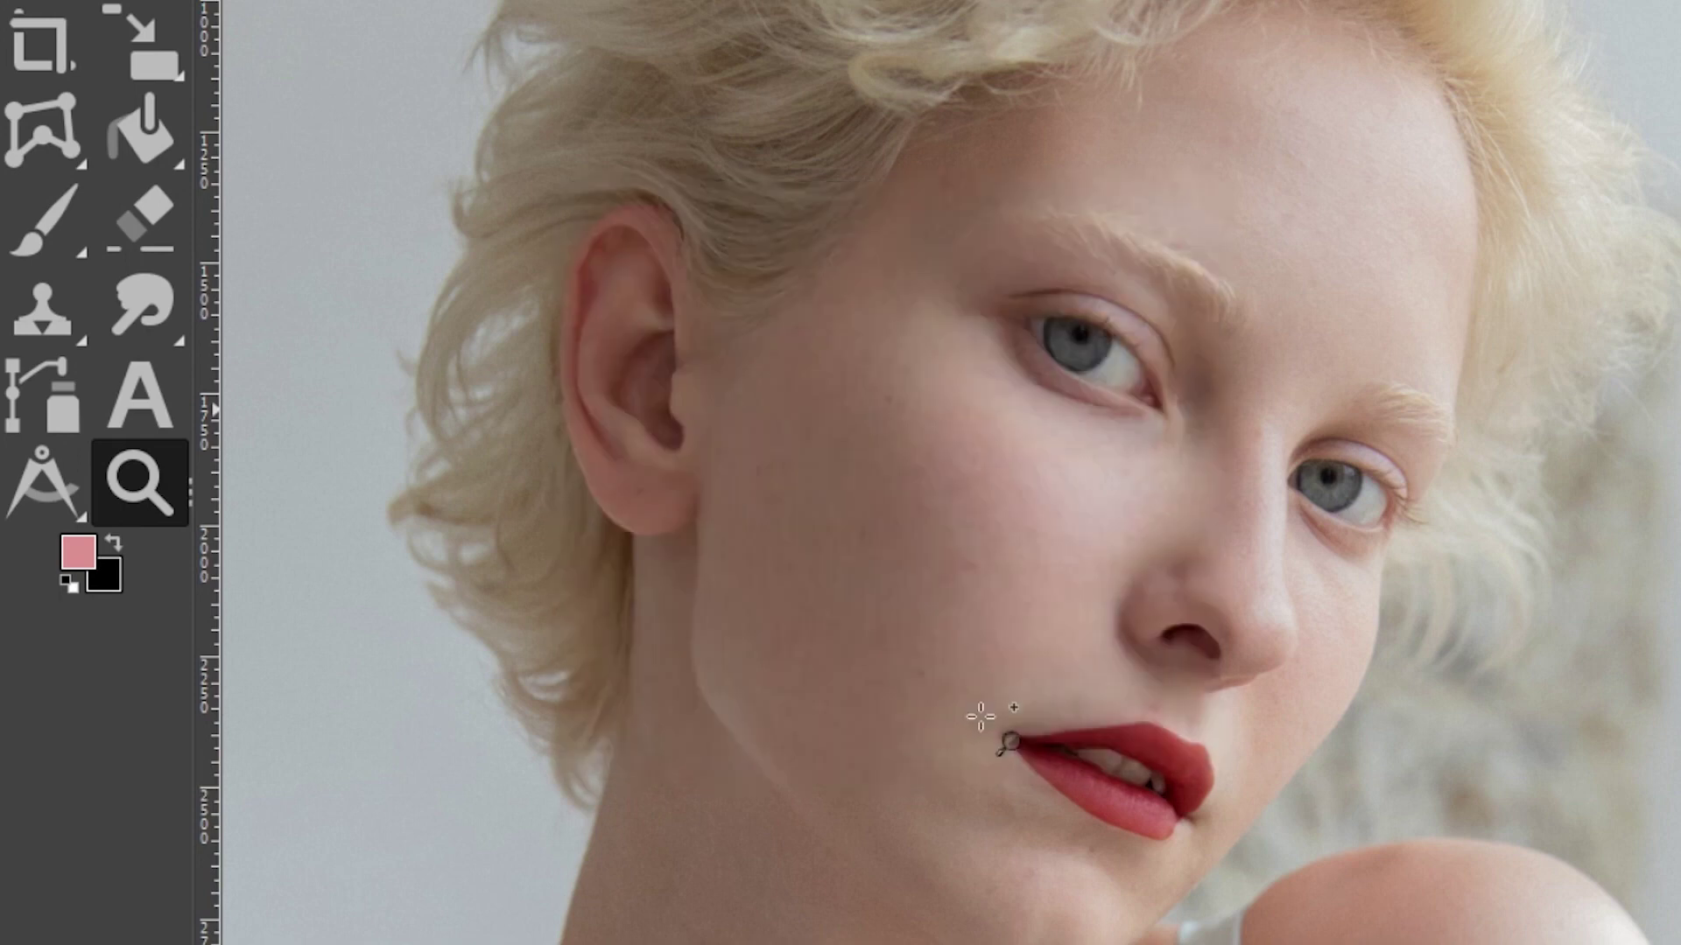
{"action": "key", "text": "shift+b"}
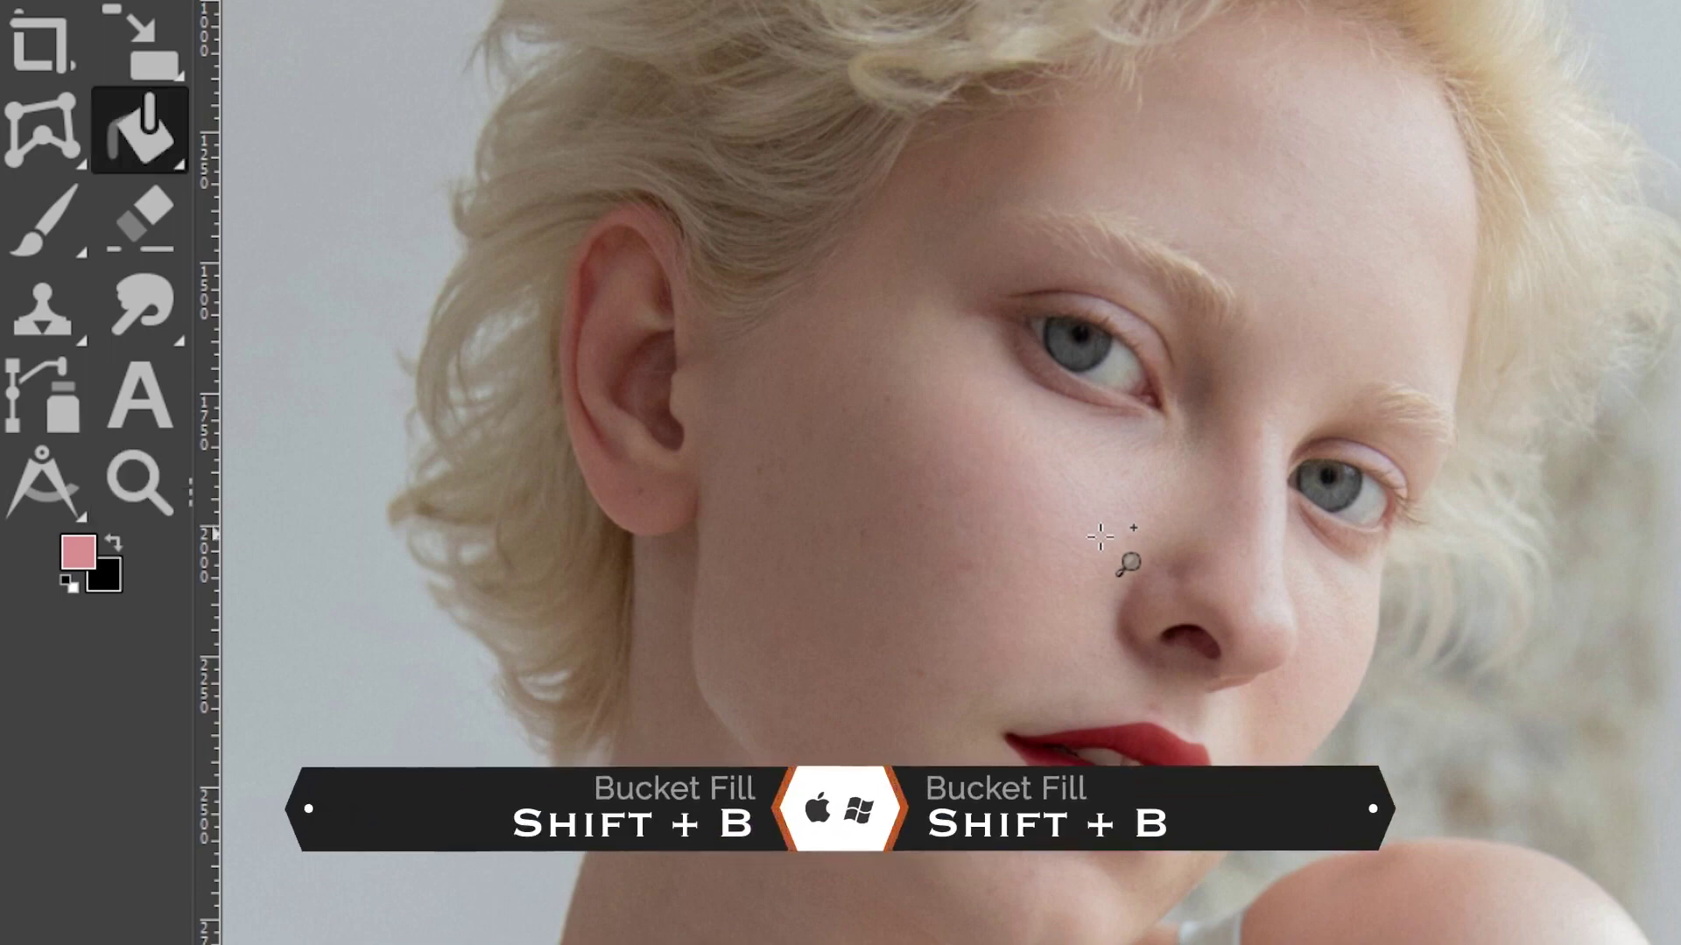
{"action": "left_click", "coordinate": [1103, 550]}
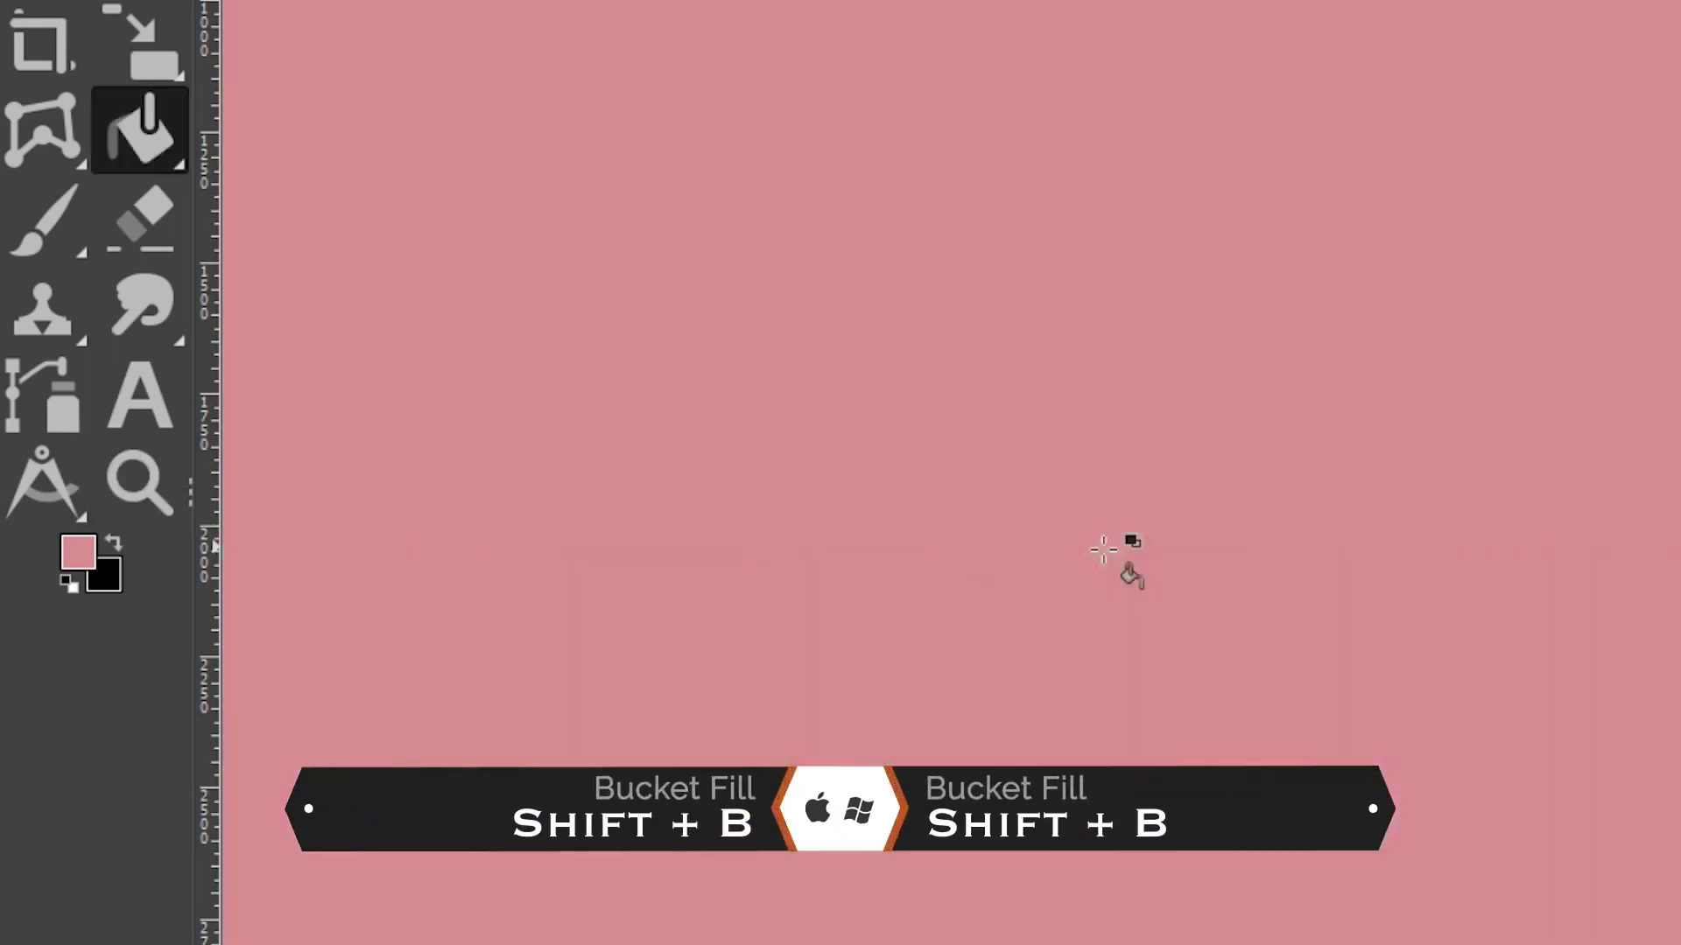
{"action": "left_click", "coordinate": [1548, 664]}
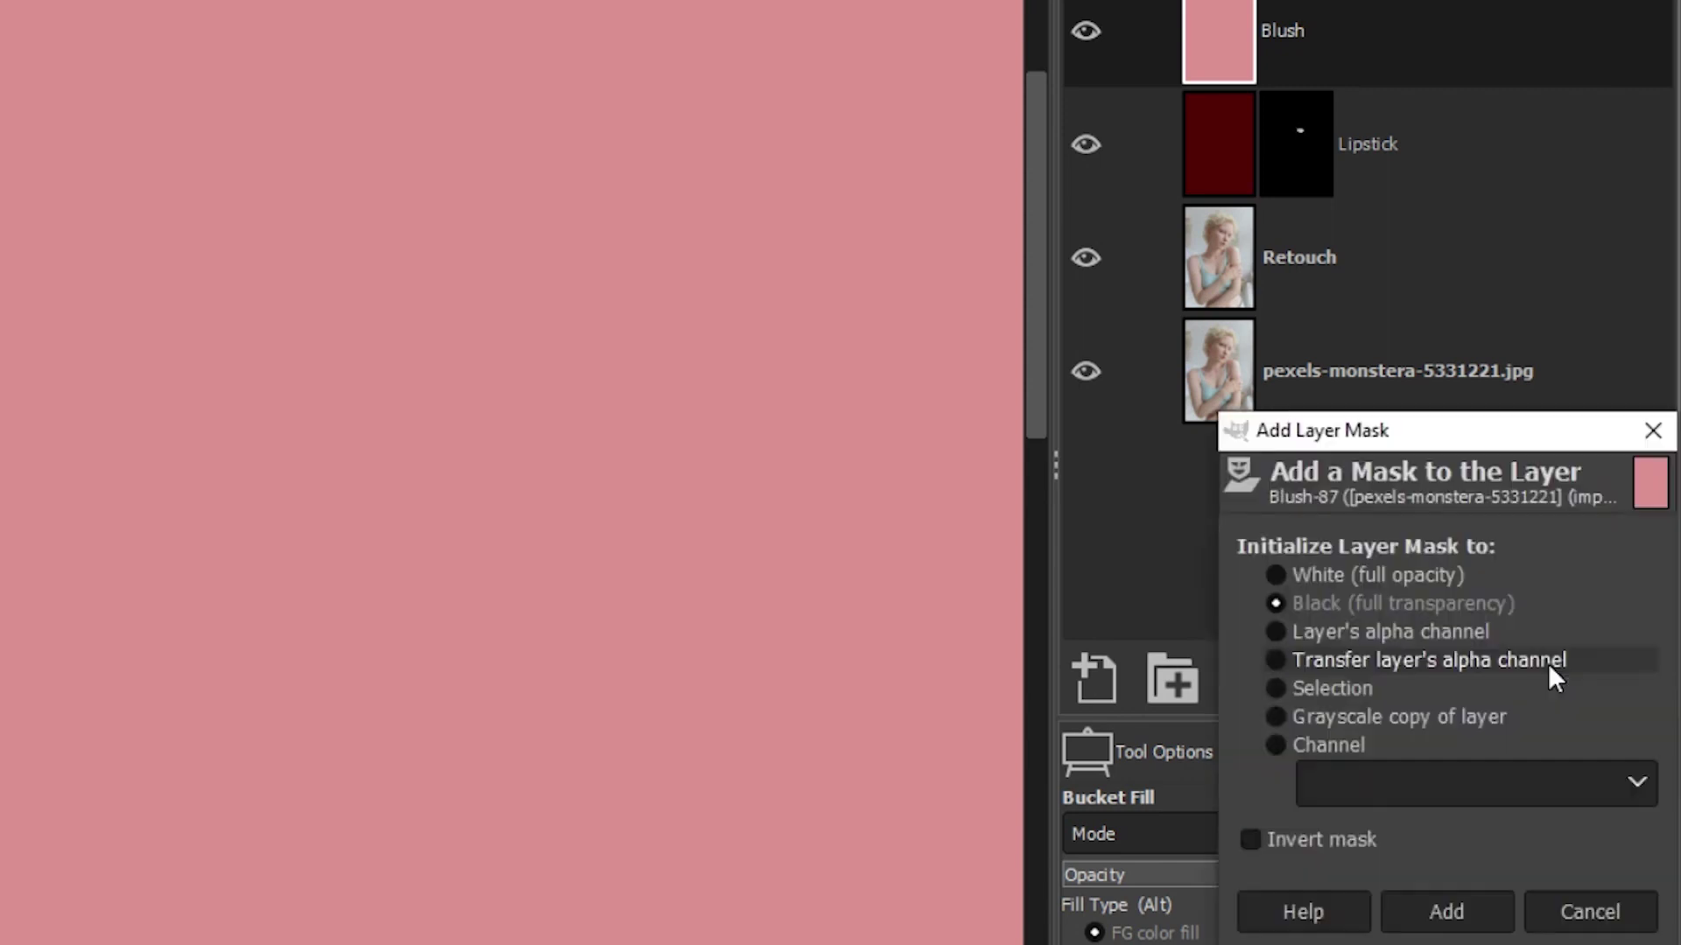
{"action": "left_click", "coordinate": [1444, 906]}
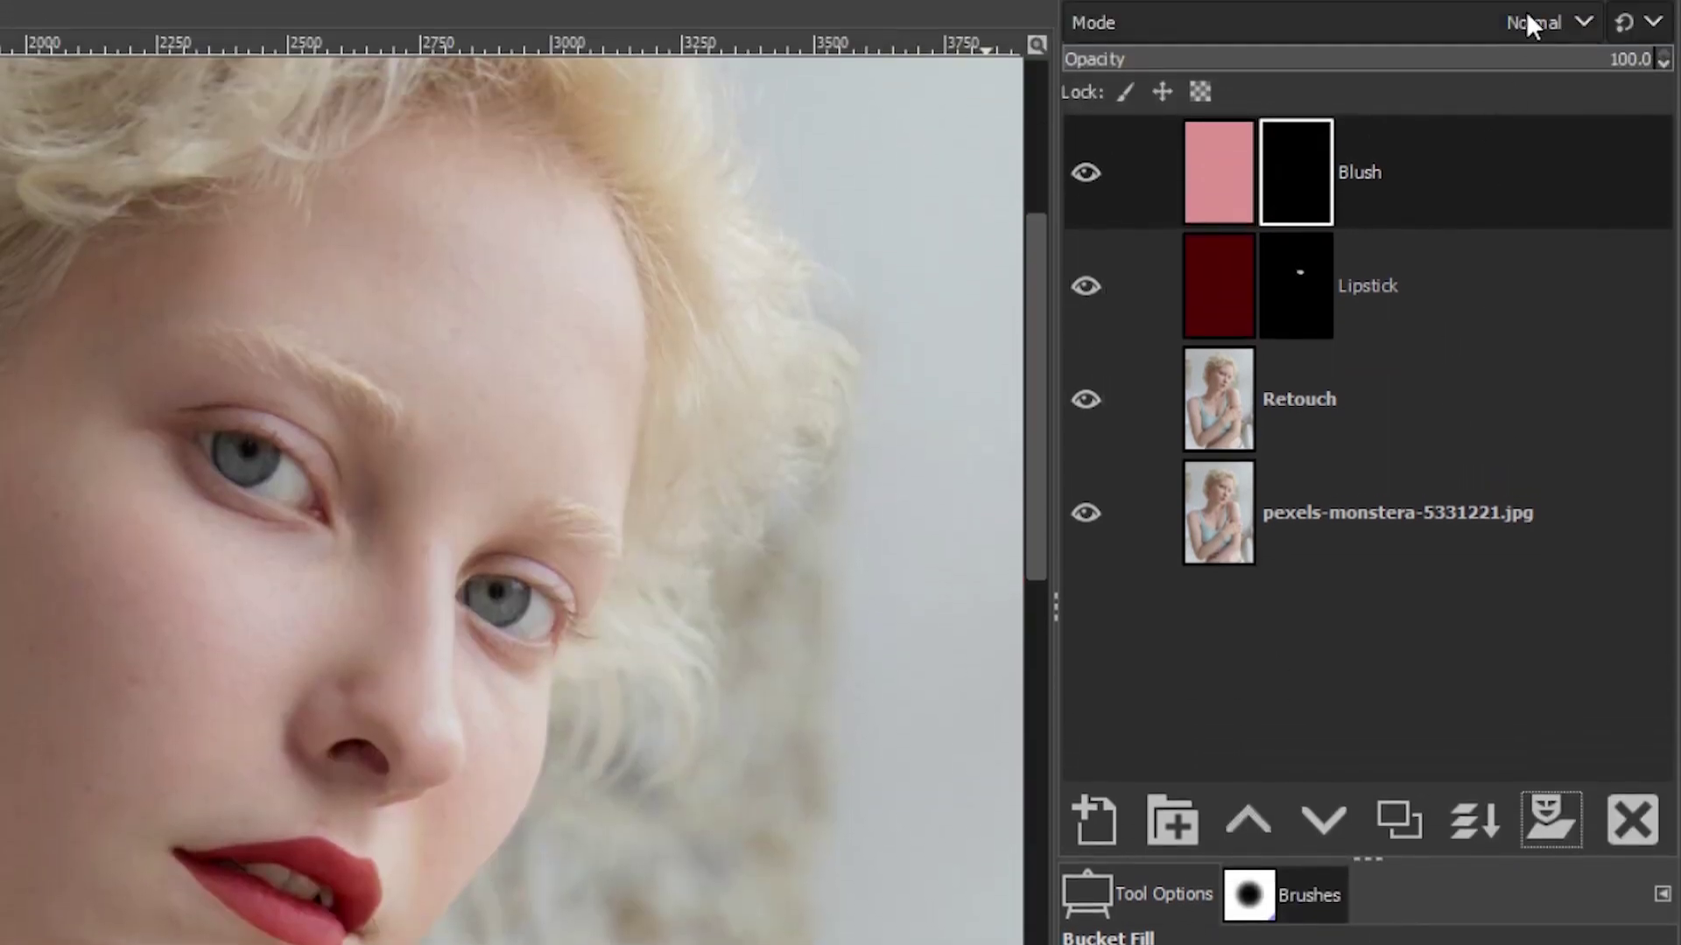
Set the Blush layer's mode to Multiply and prepare the Paintbrush with white at 19.7 opacity
{"action": "left_click", "coordinate": [1527, 16]}
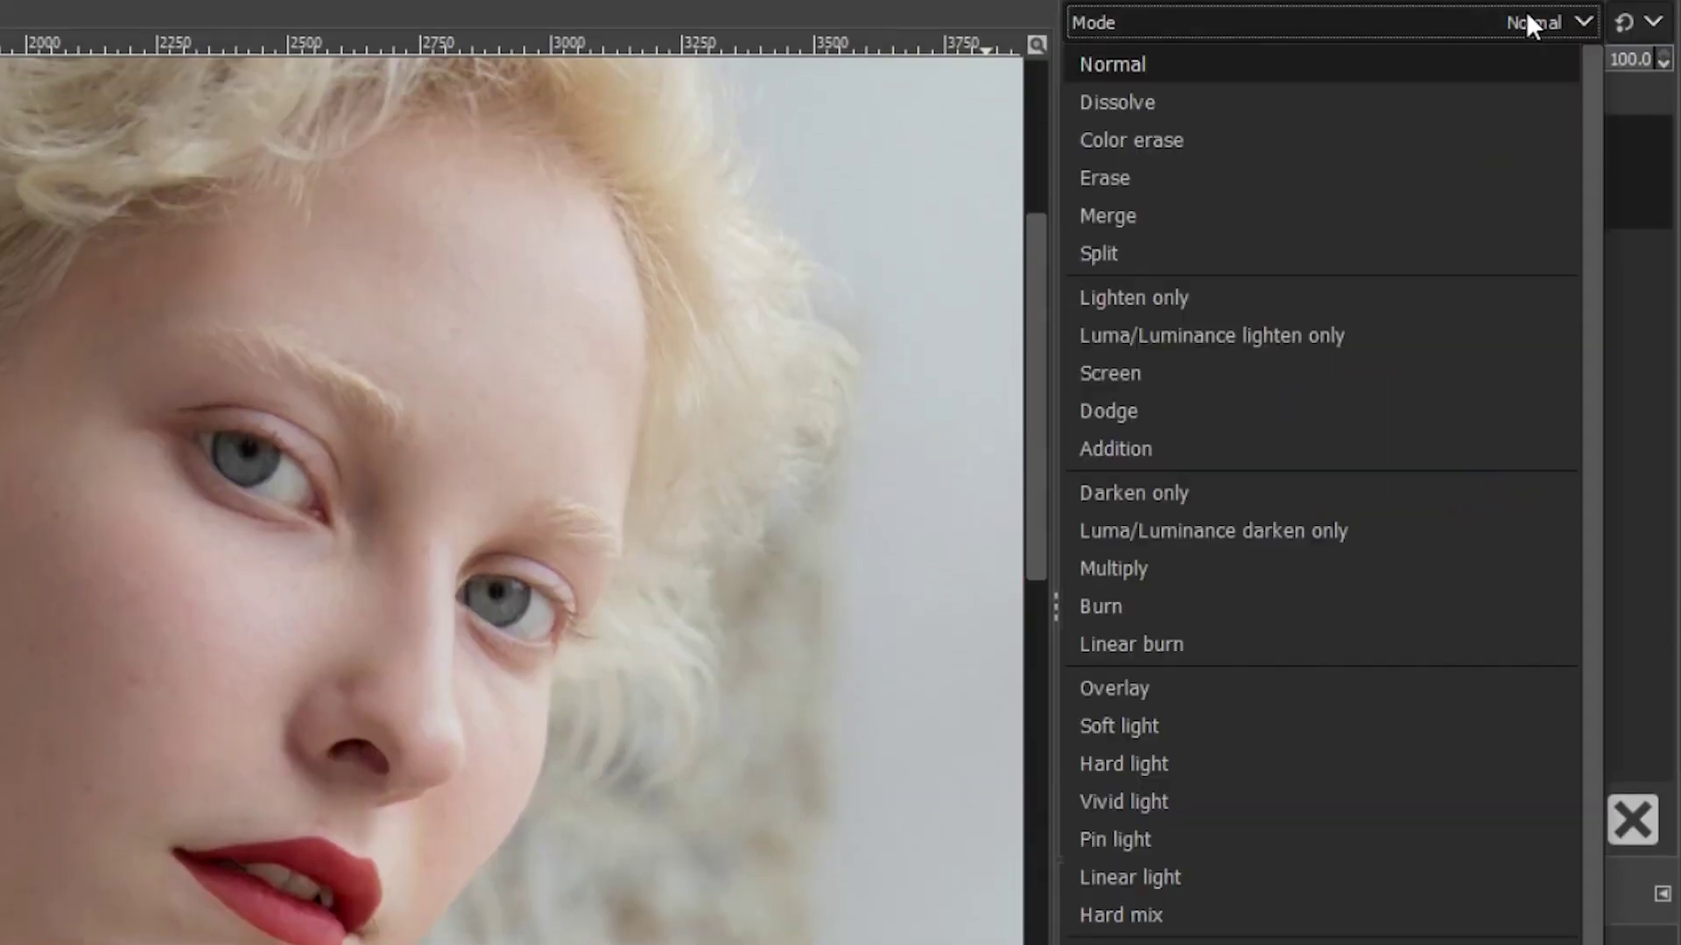
{"action": "left_click", "coordinate": [1196, 567]}
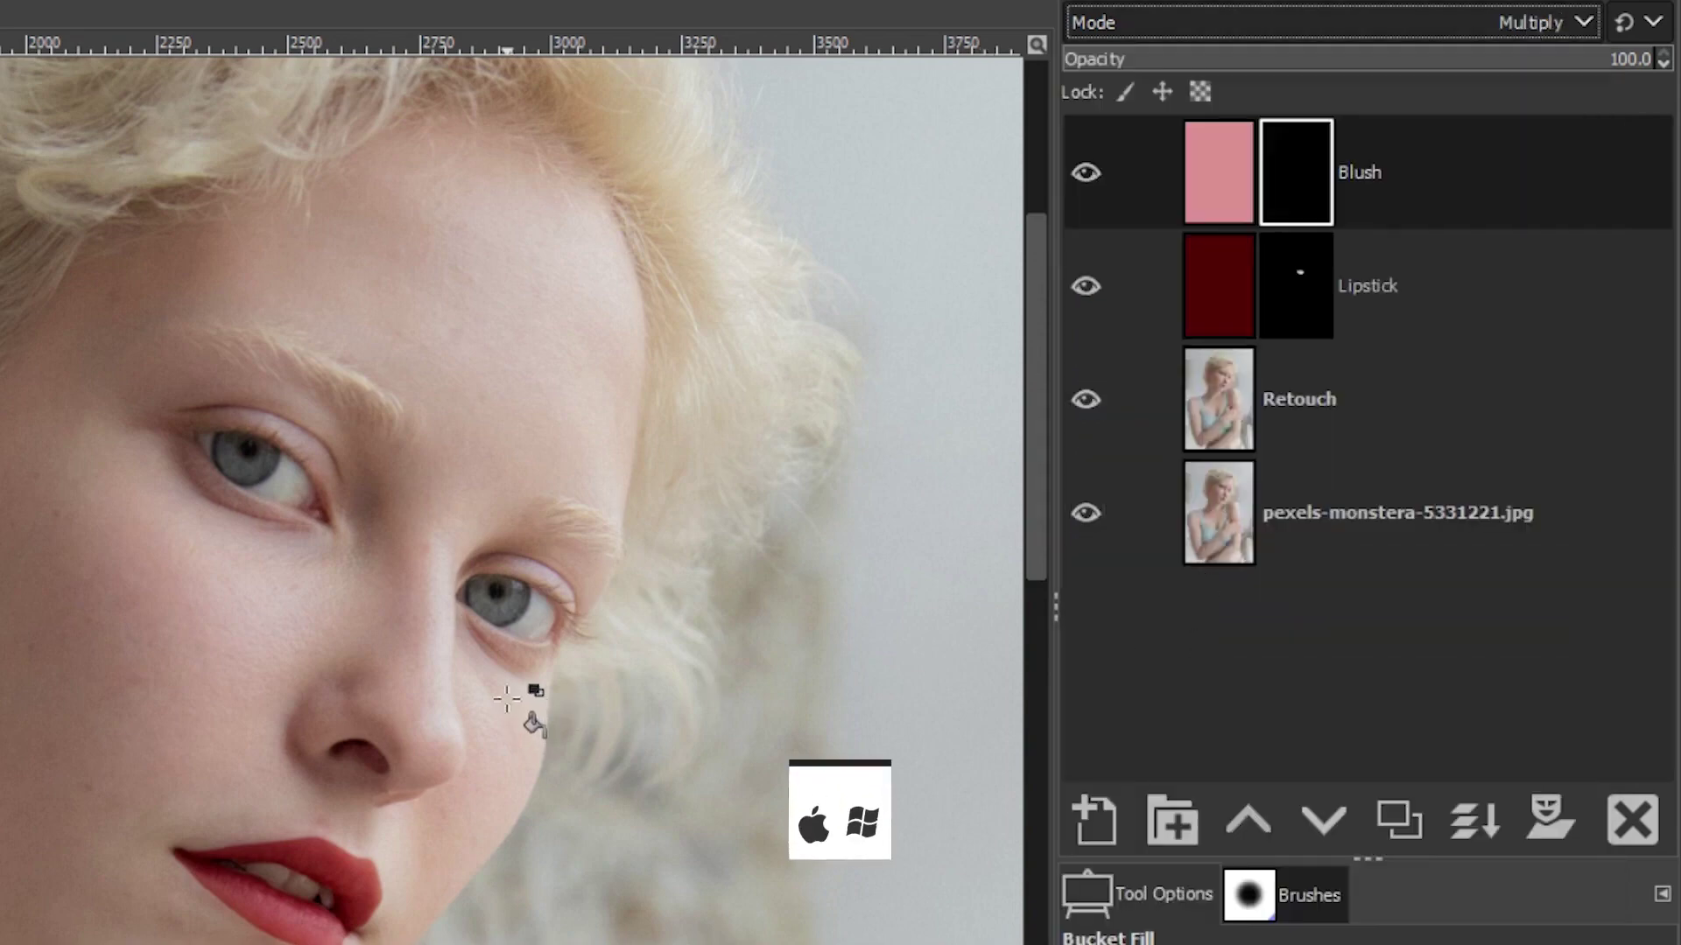
{"action": "key", "text": "p"}
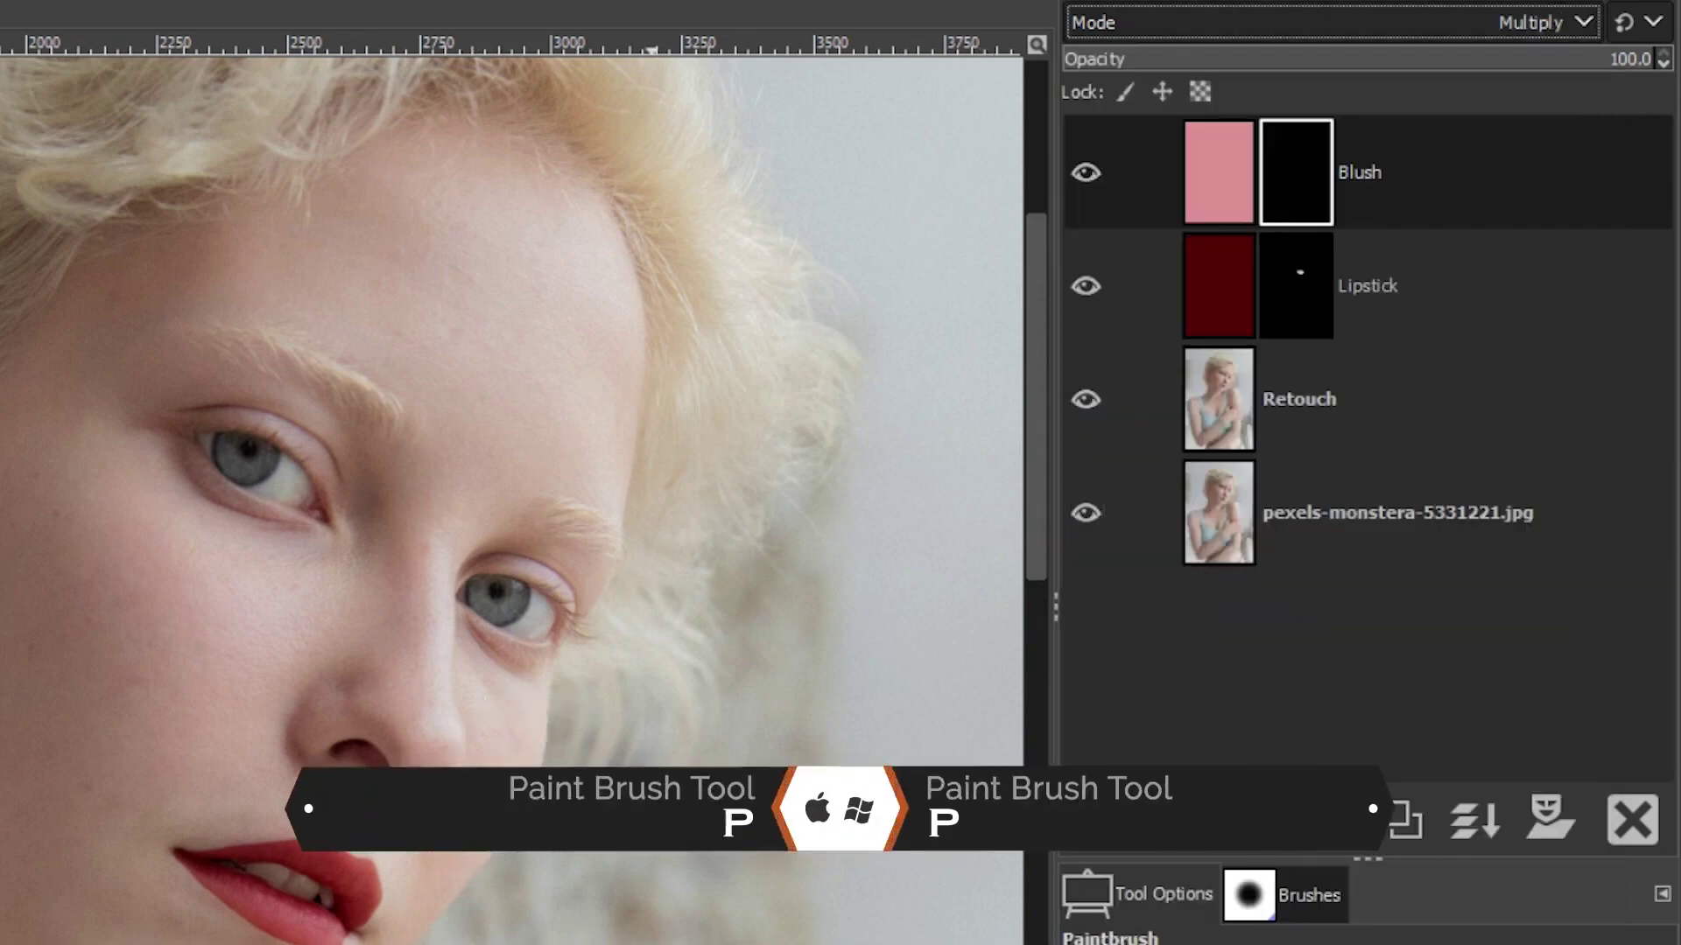
{"action": "left_click_drag", "start_coordinate": [1363, 862], "coordinate": [1360, 734]}
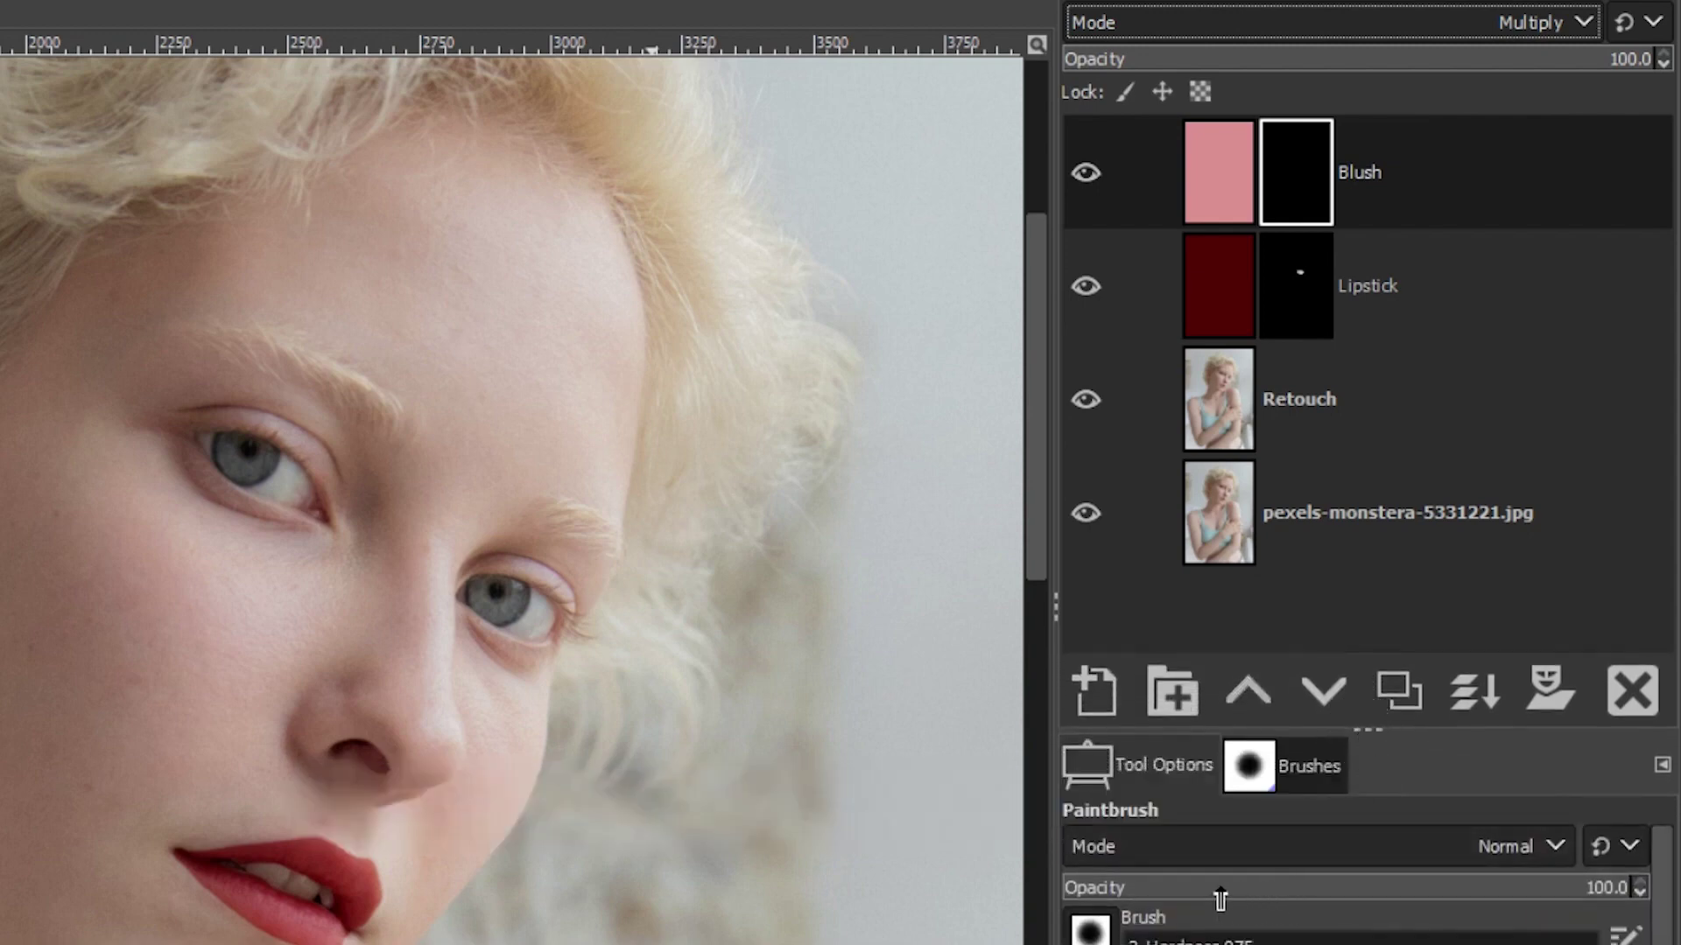
{"action": "left_click_drag", "start_coordinate": [1170, 894], "coordinate": [1175, 893]}
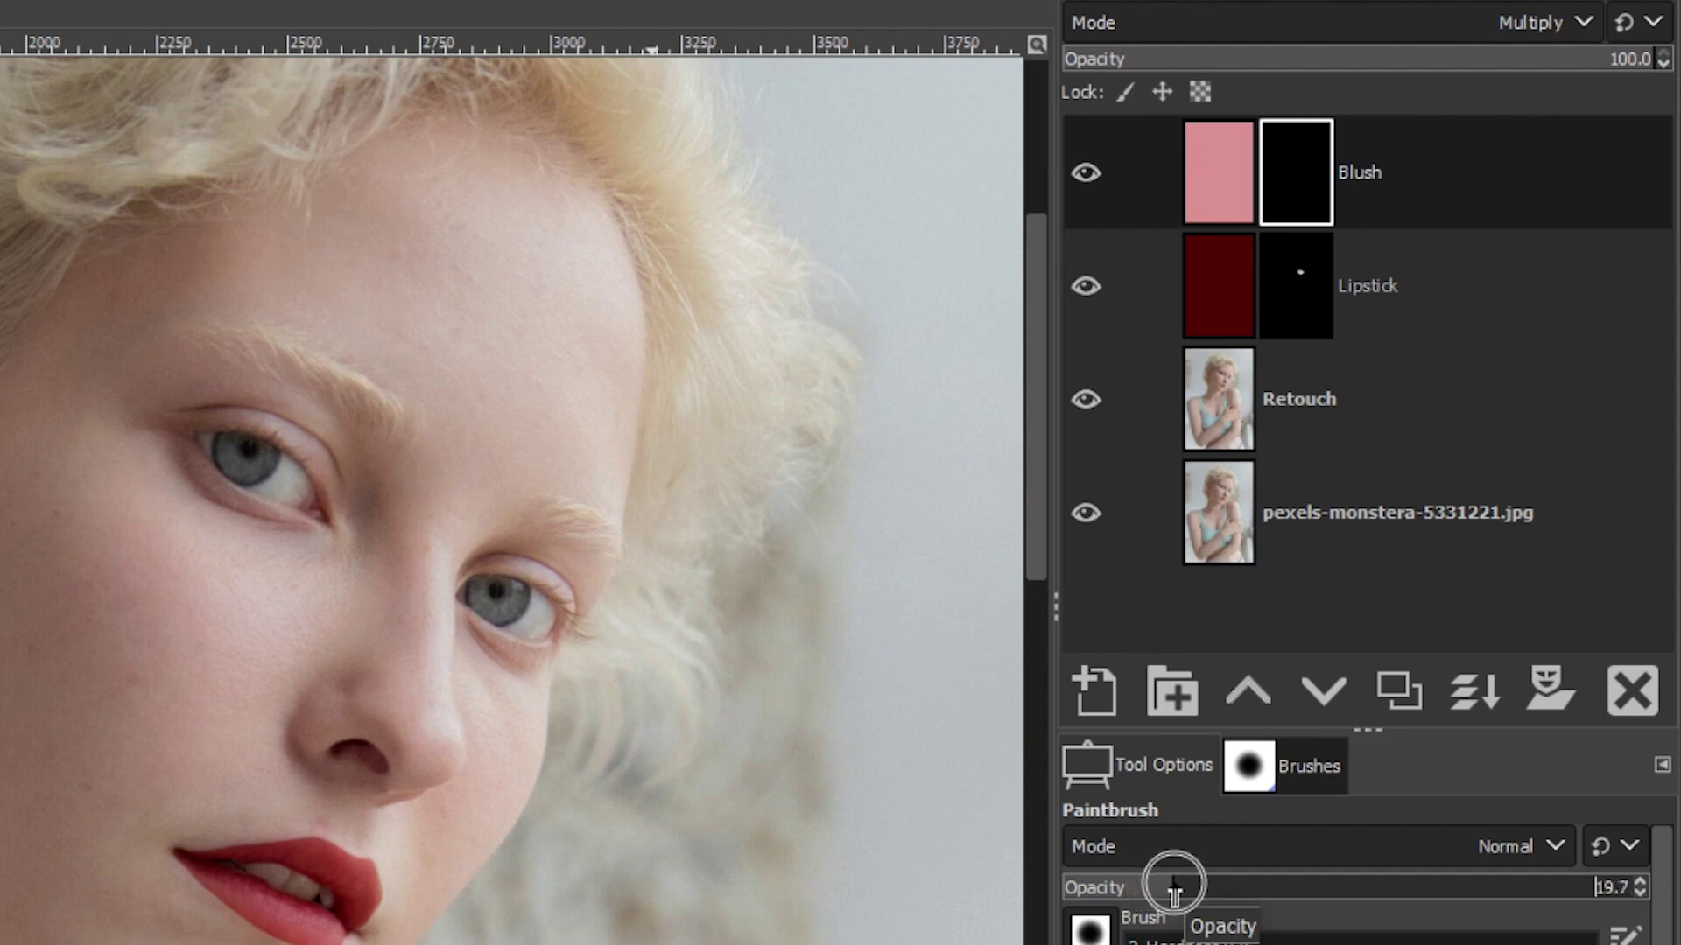
{"action": "left_click_drag", "start_coordinate": [1175, 893], "coordinate": [1175, 893]}
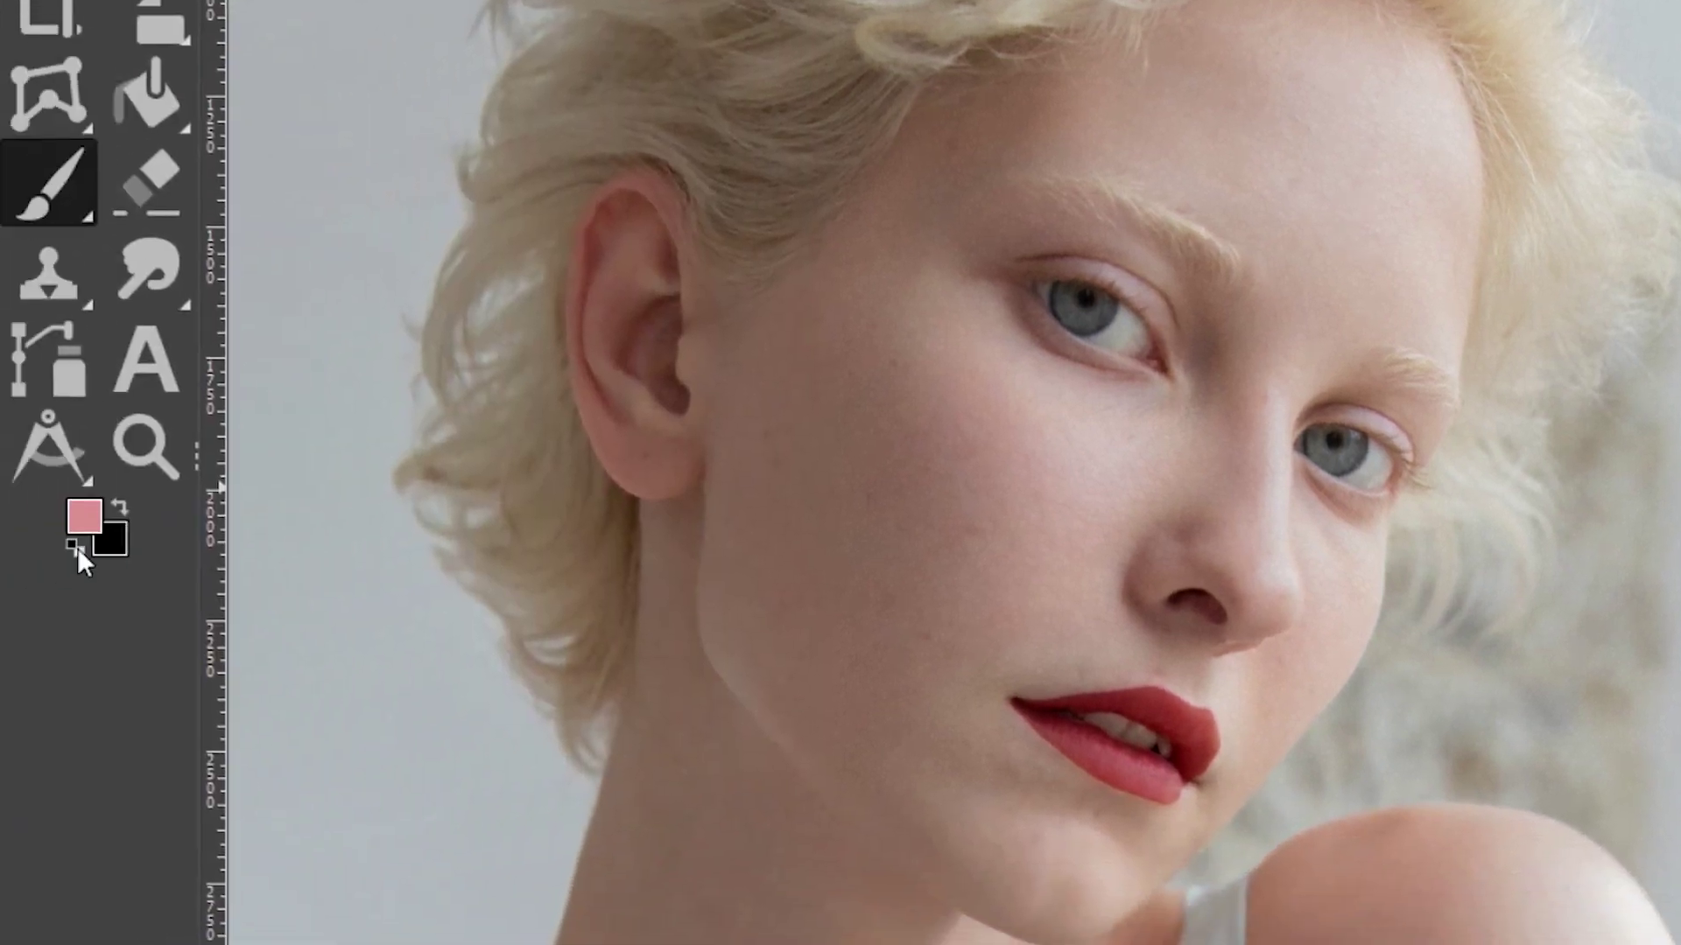
{"action": "left_click", "coordinate": [122, 505]}
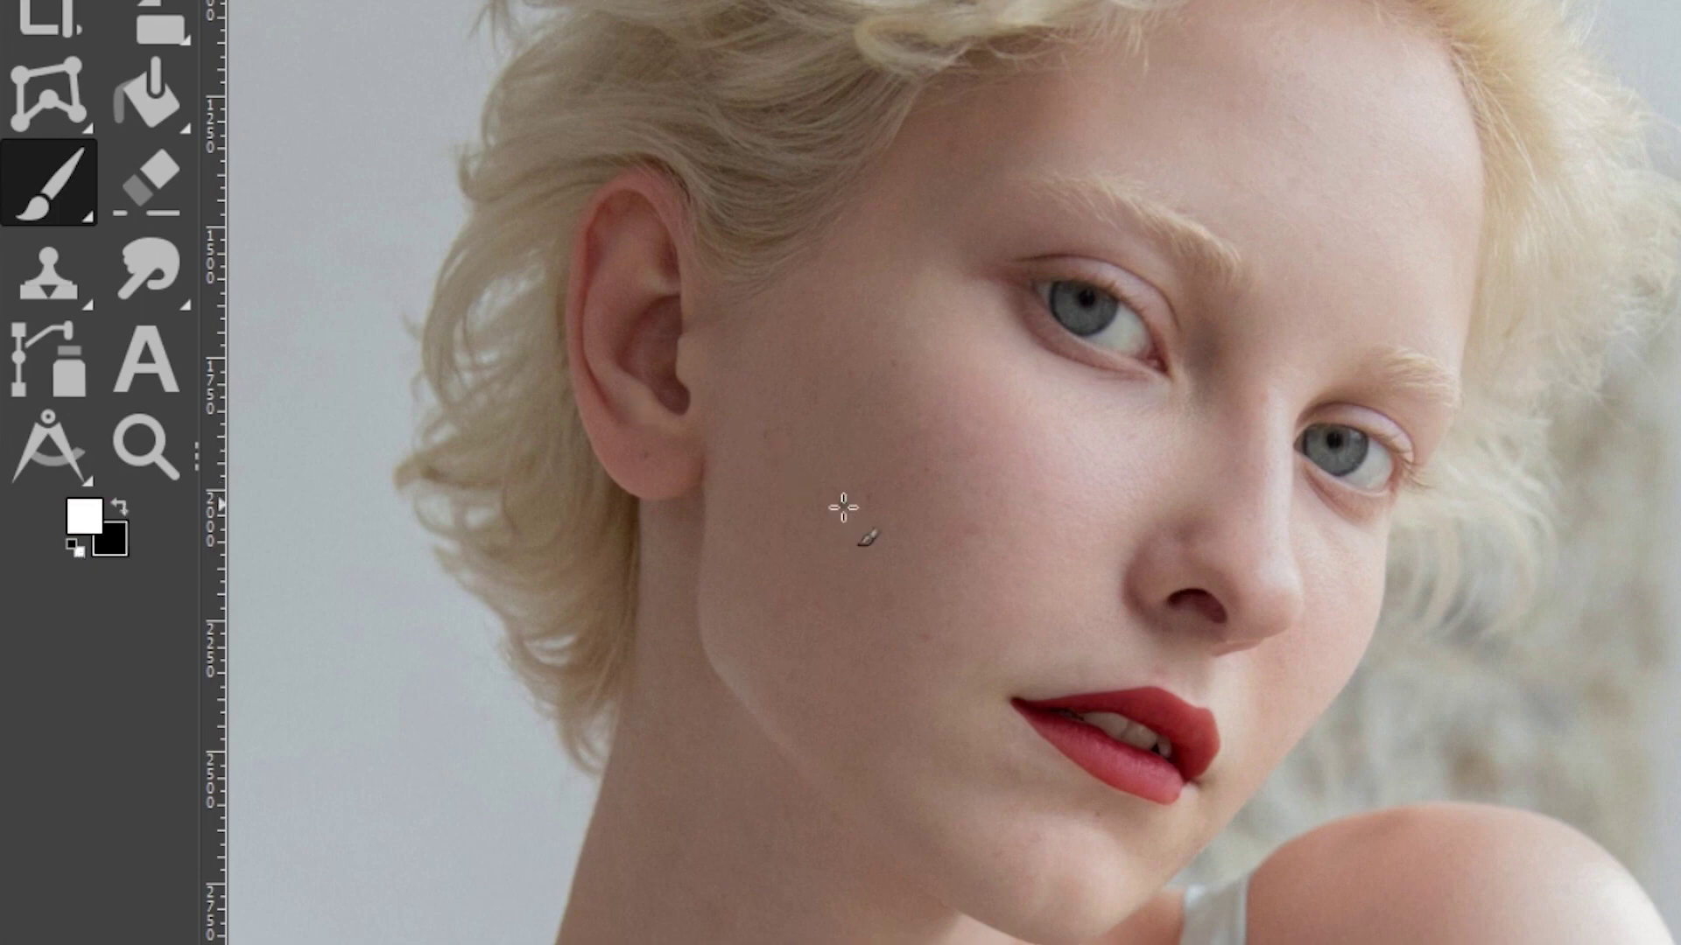
Paint blush onto the near cheek on the Blush mask with a size 263 brush, alternating white and black to shape its edges
{"action": "left_click_drag", "start_coordinate": [1018, 563], "coordinate": [890, 375]}
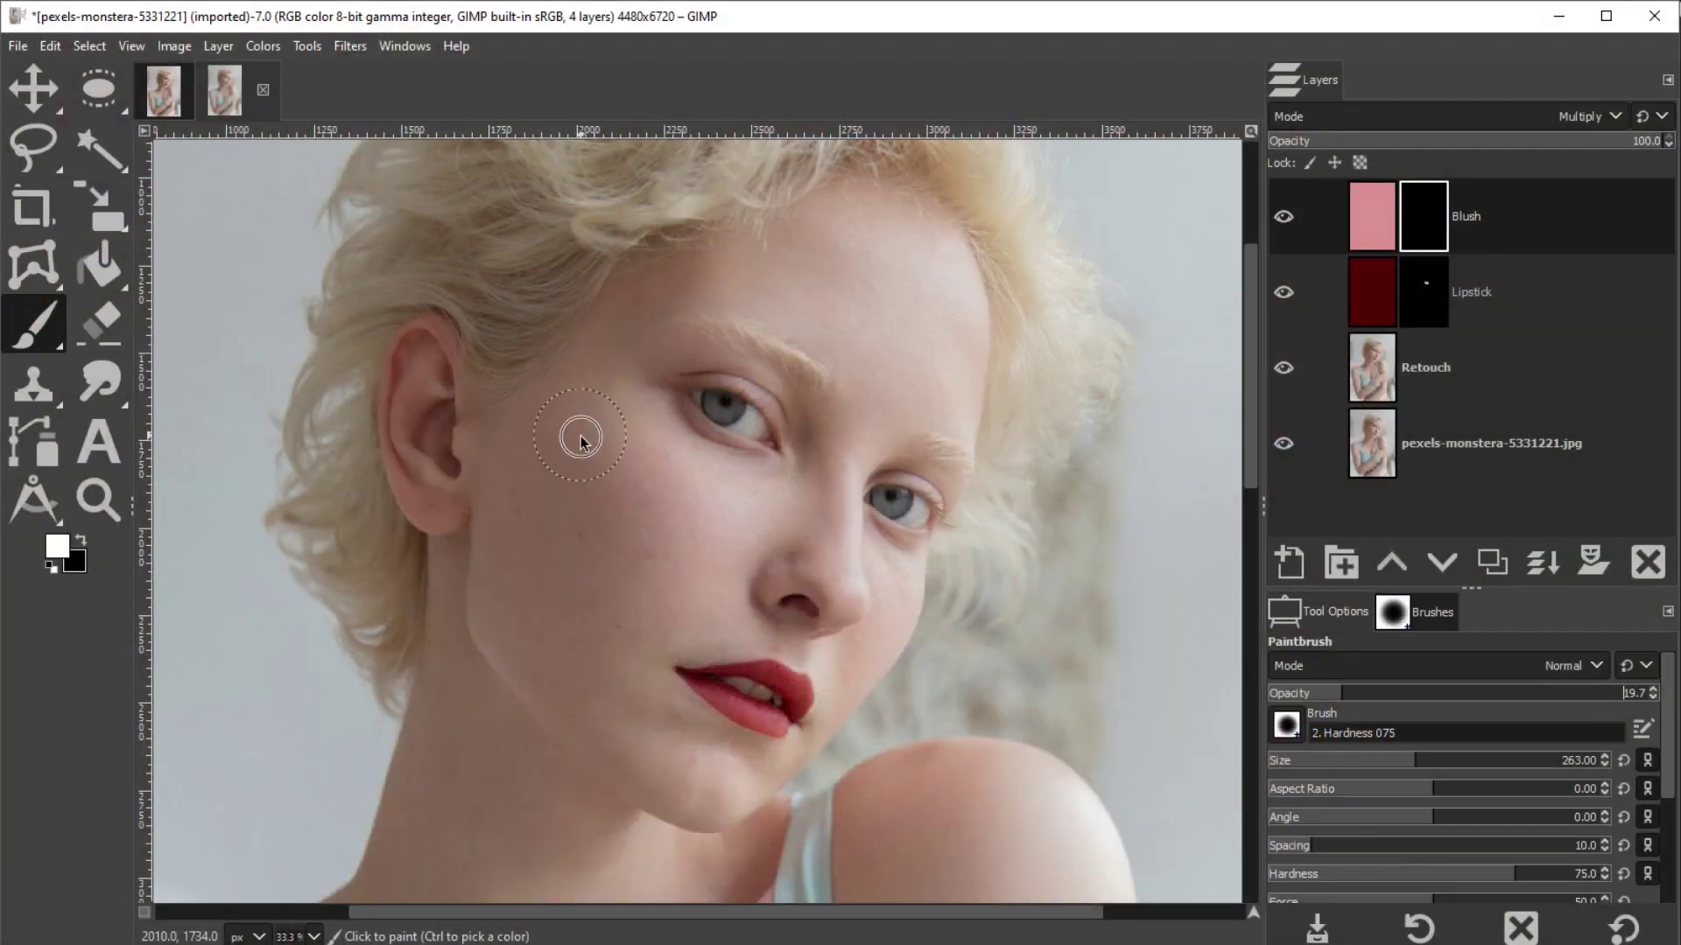
{"action": "left_click", "coordinate": [623, 469]}
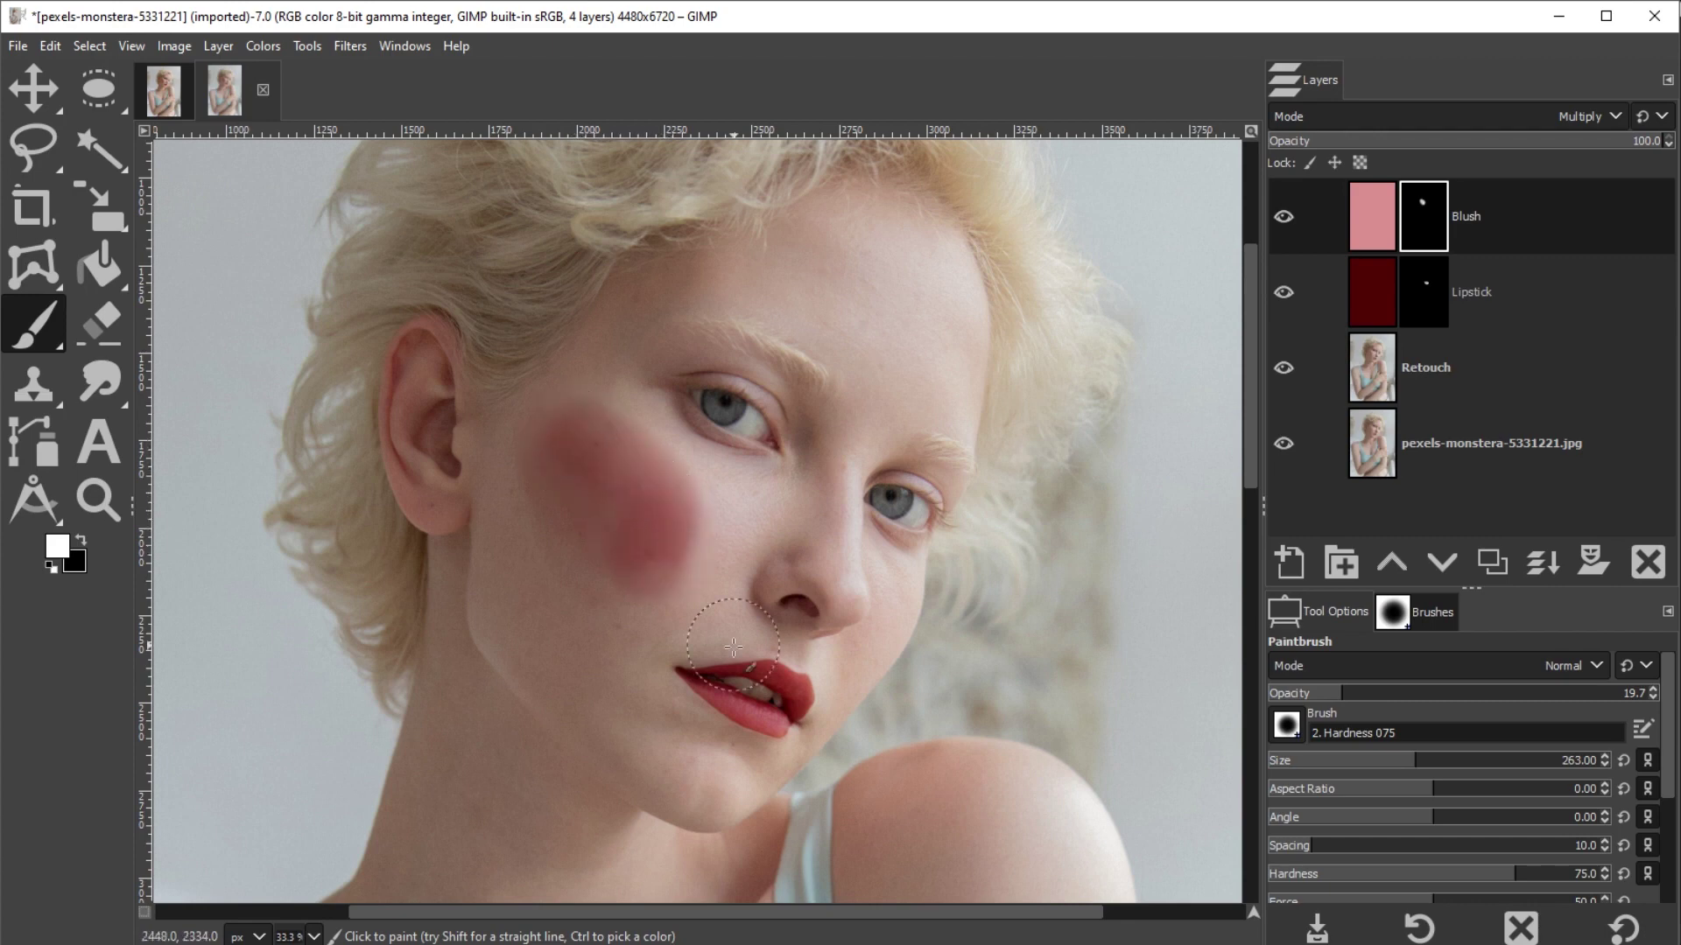
{"action": "key", "text": "x"}
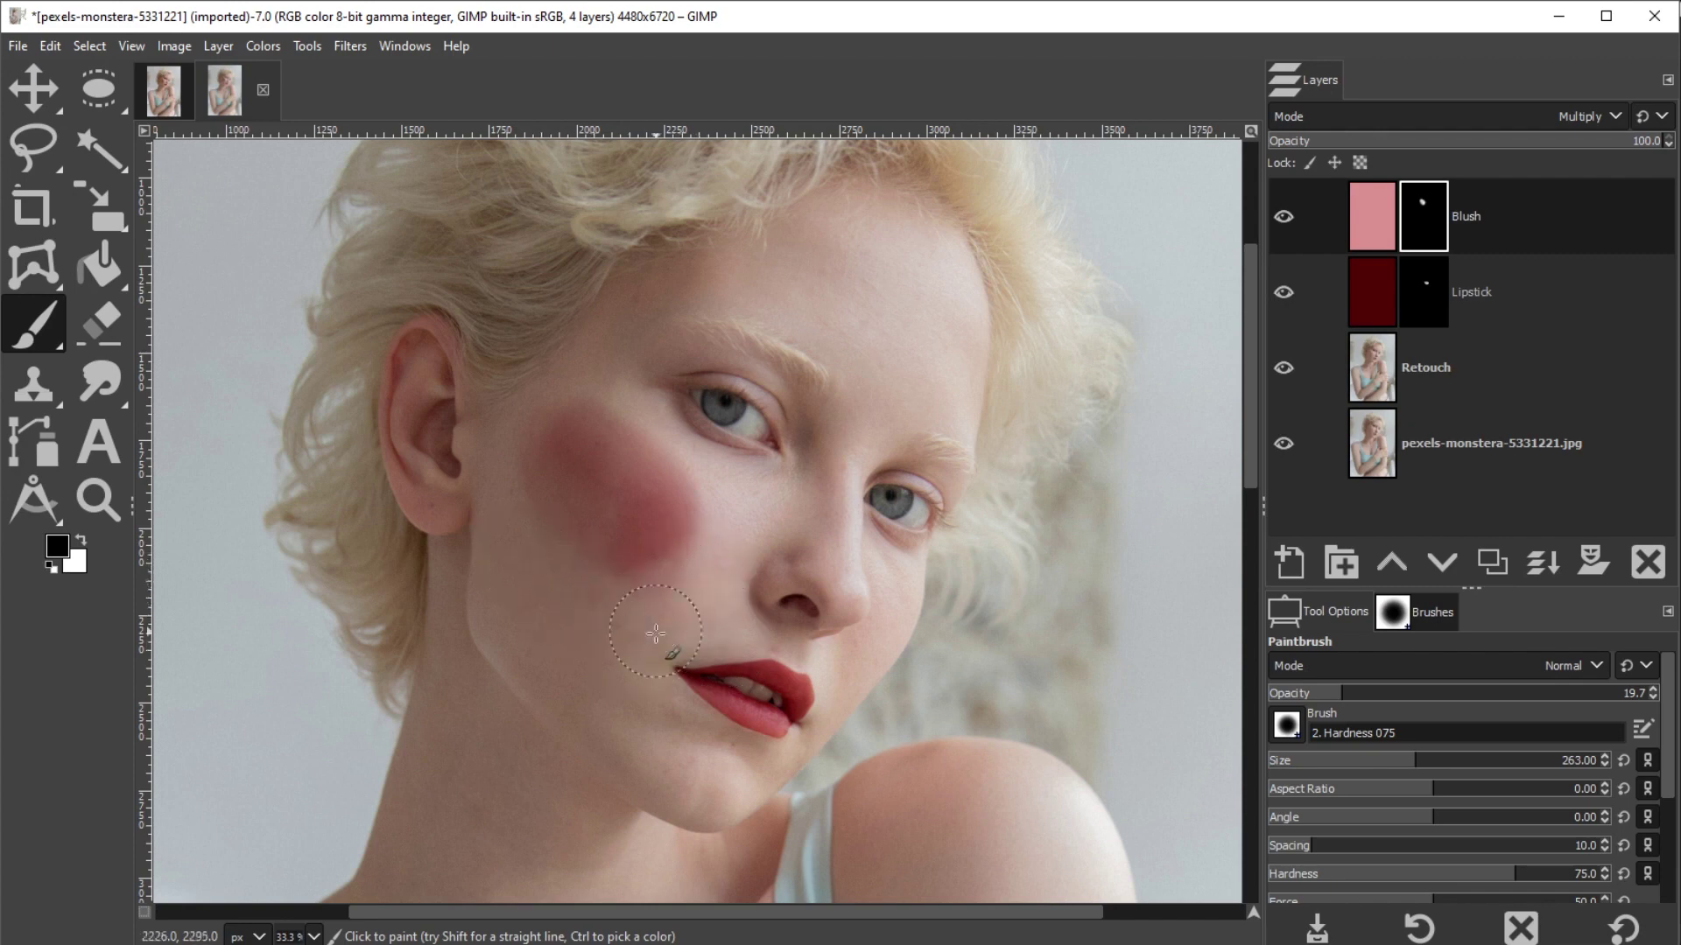
{"action": "key", "text": "x"}
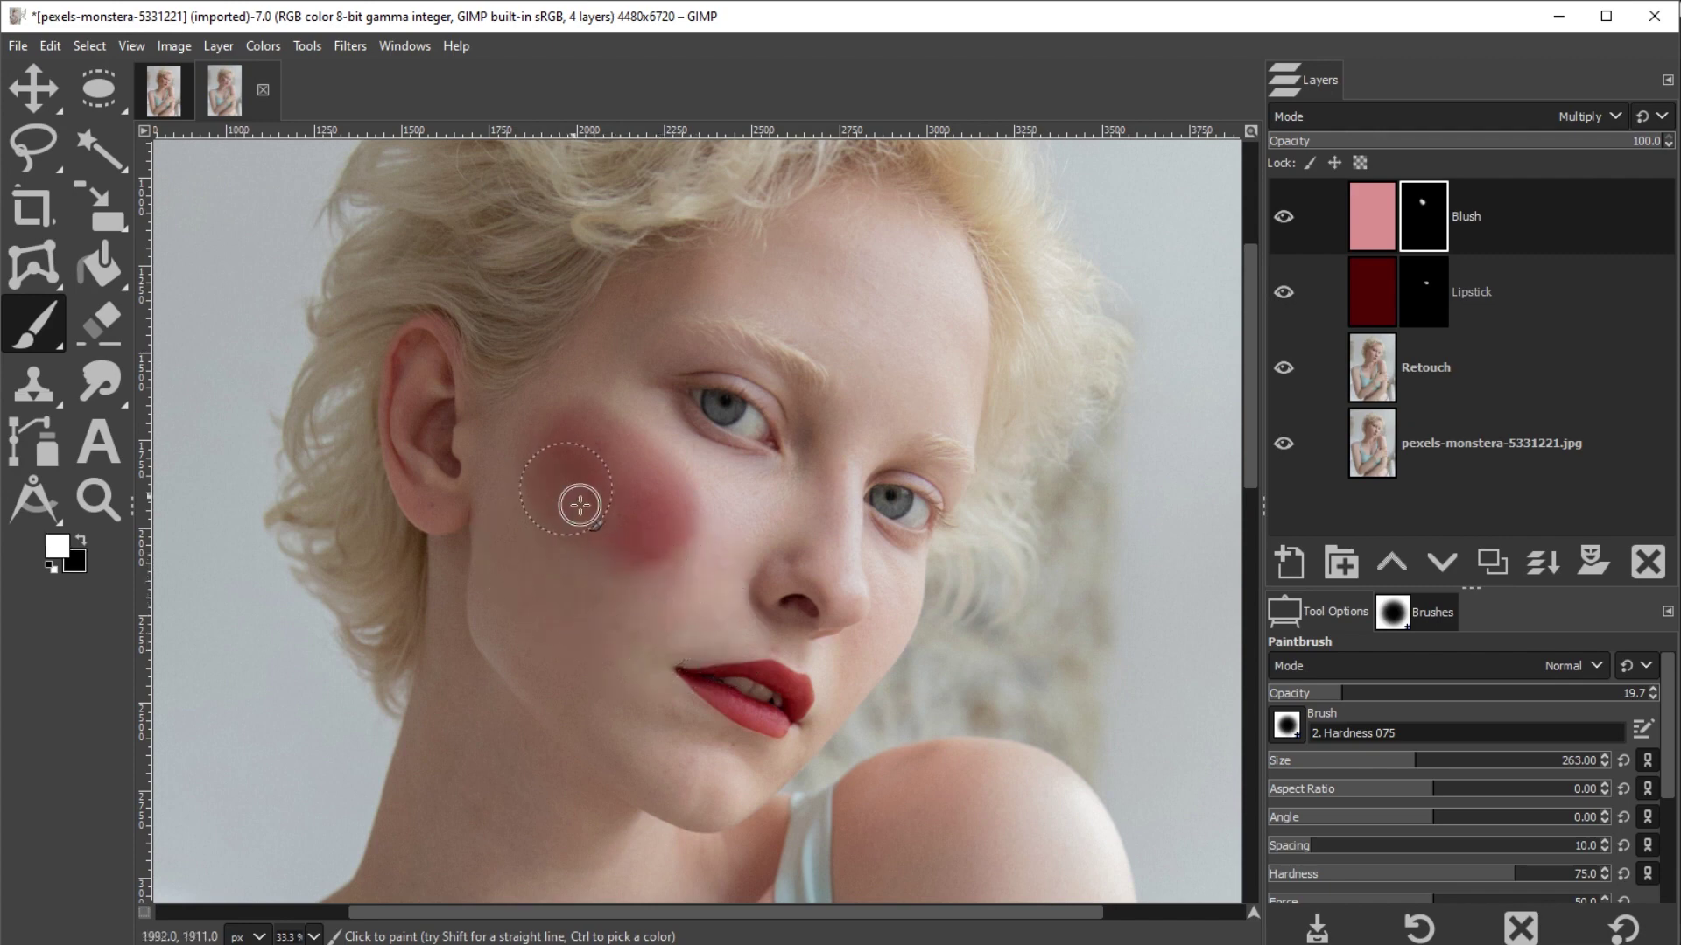
{"action": "mouse_move", "coordinate": [610, 508]}
{"action": "left_mouse_down"}
{"action": "mouse_move", "coordinate": [594, 448]}
{"action": "mouse_move", "coordinate": [631, 536]}
{"action": "left_mouse_up"}
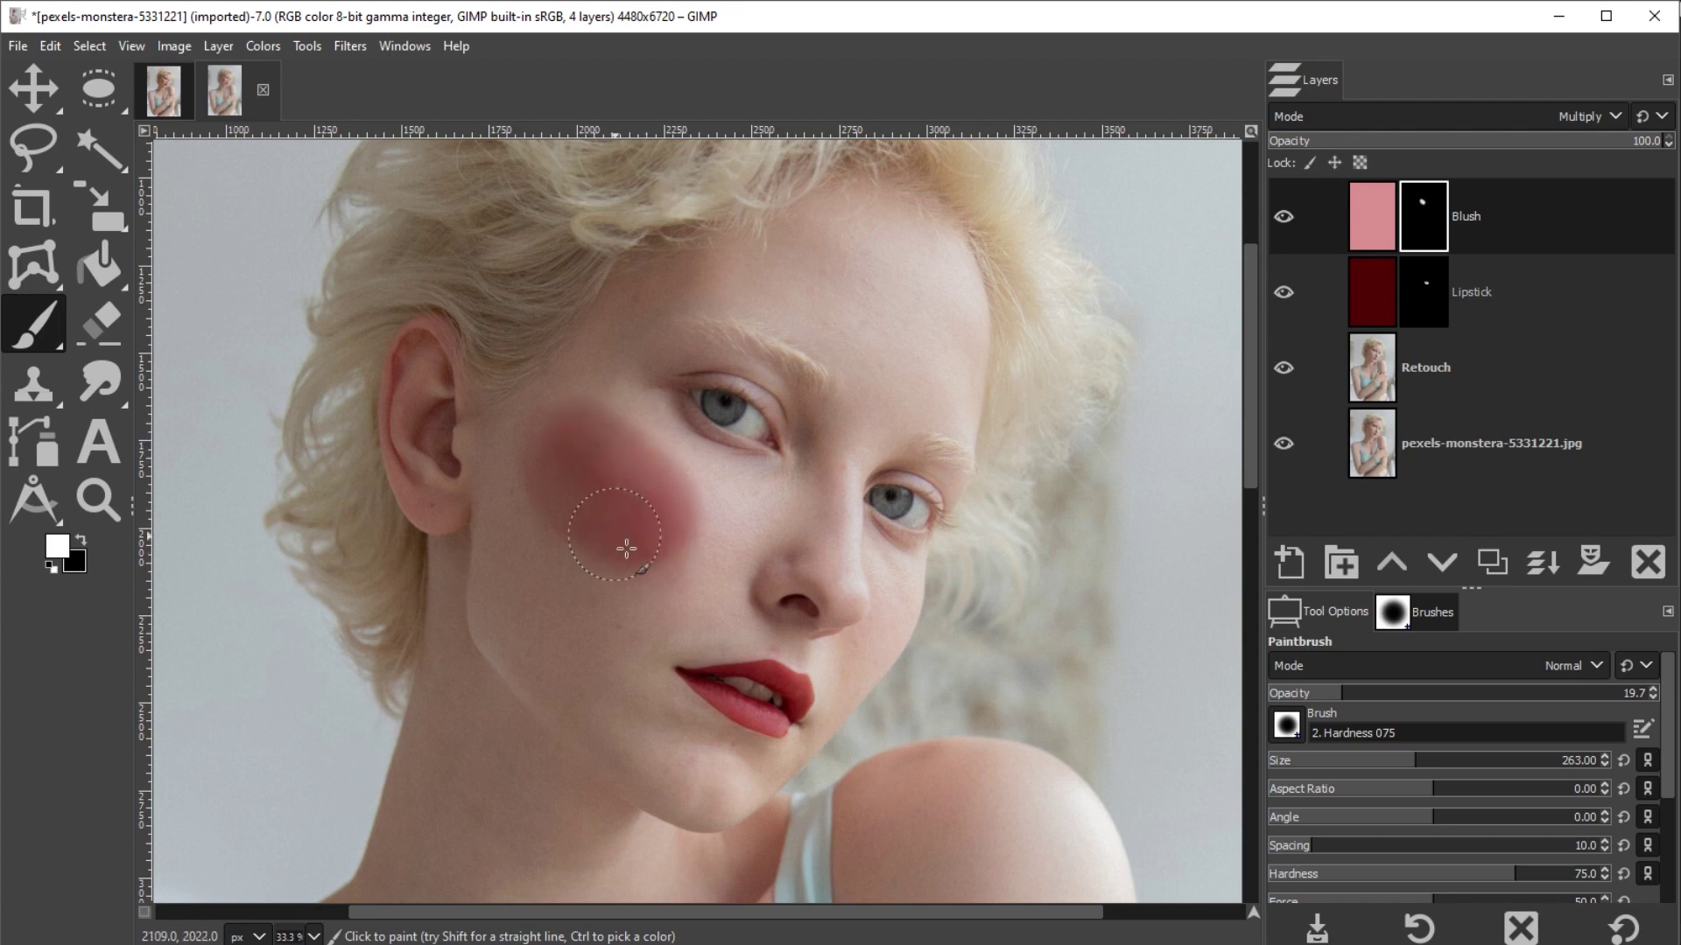
{"action": "key", "text": "x"}
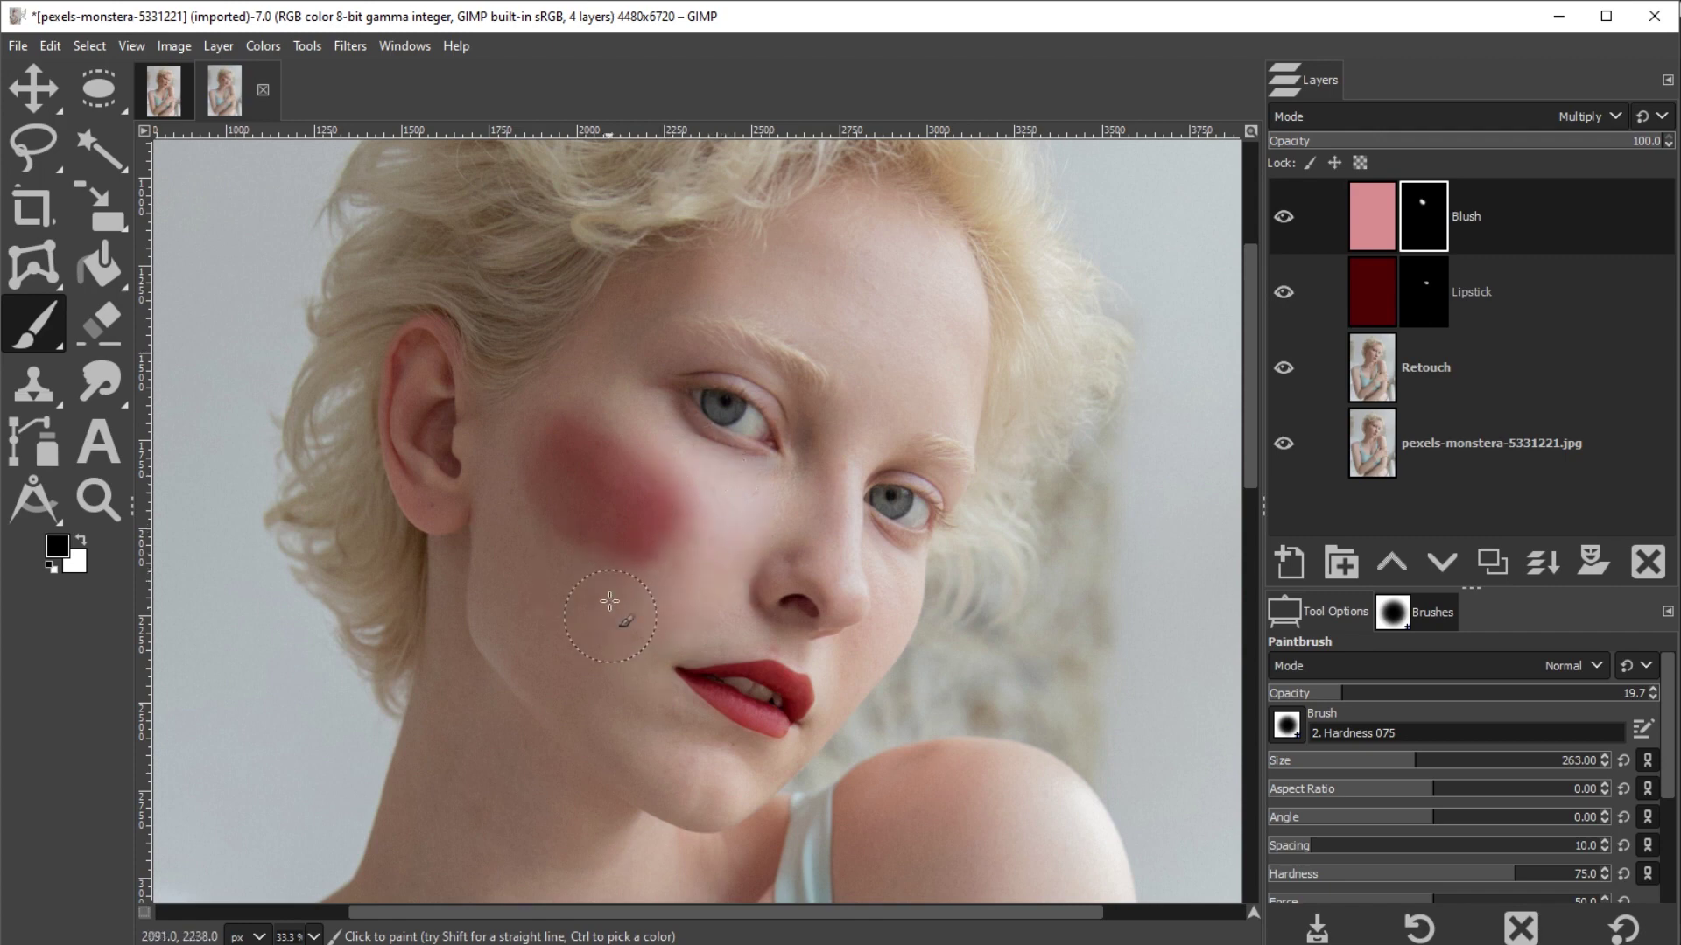
{"action": "left_click_drag", "start_coordinate": [609, 601], "coordinate": [609, 546]}
{"action": "key", "text": "x"}
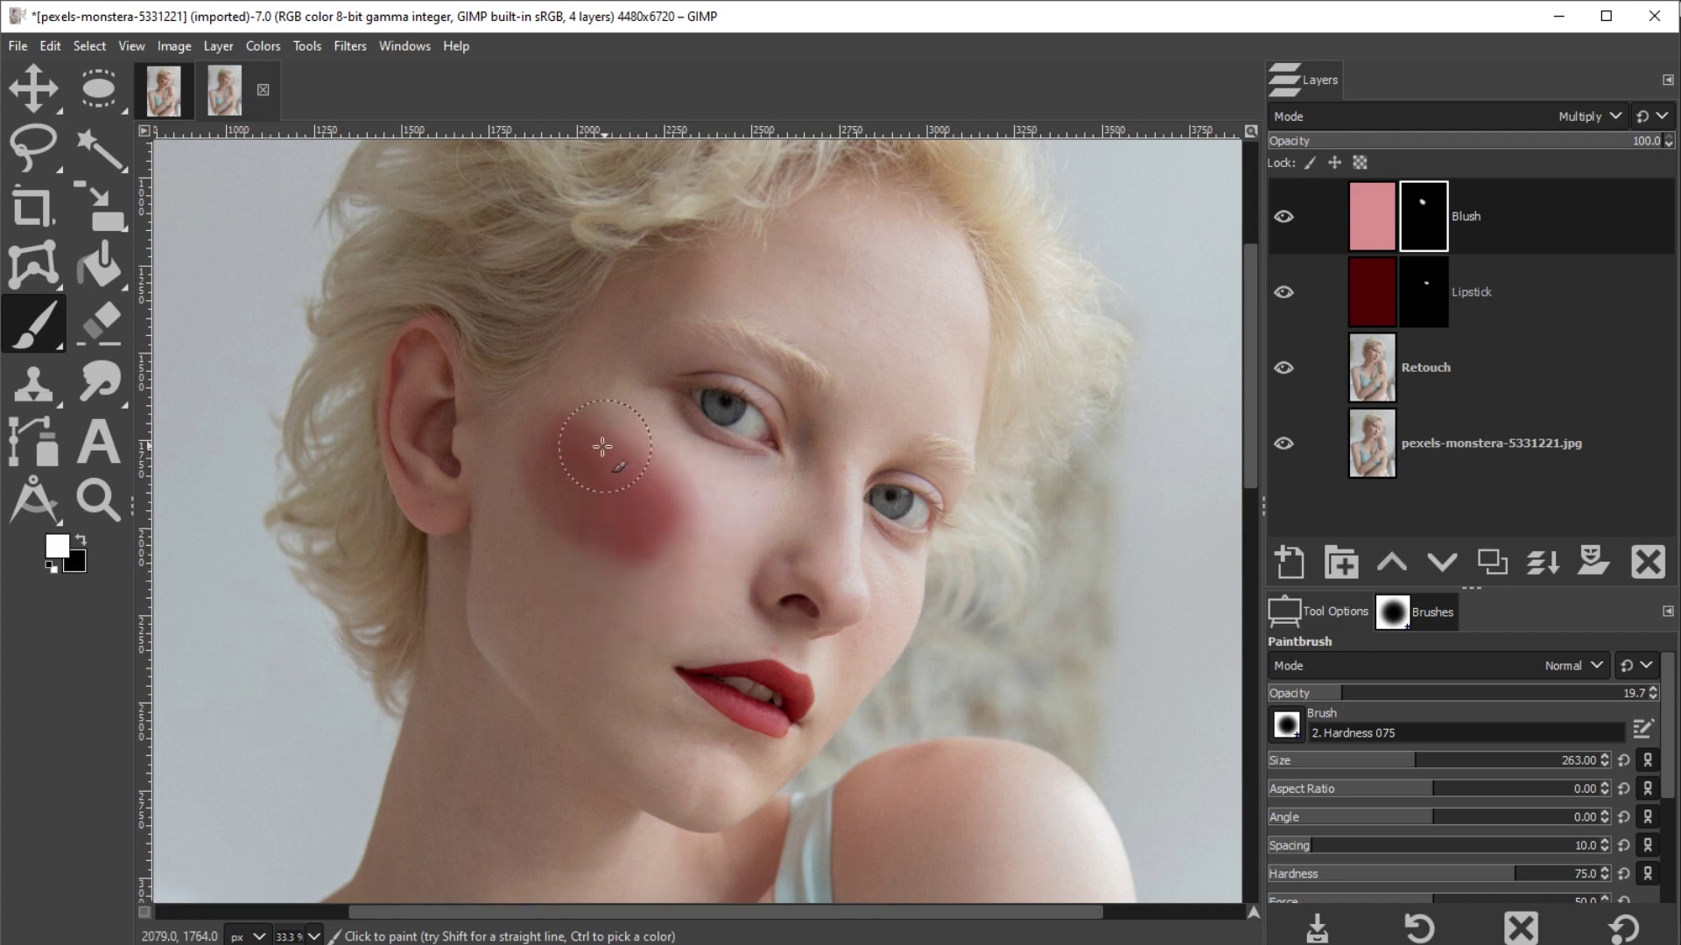
{"action": "left_click_drag", "start_coordinate": [556, 500], "coordinate": [613, 548]}
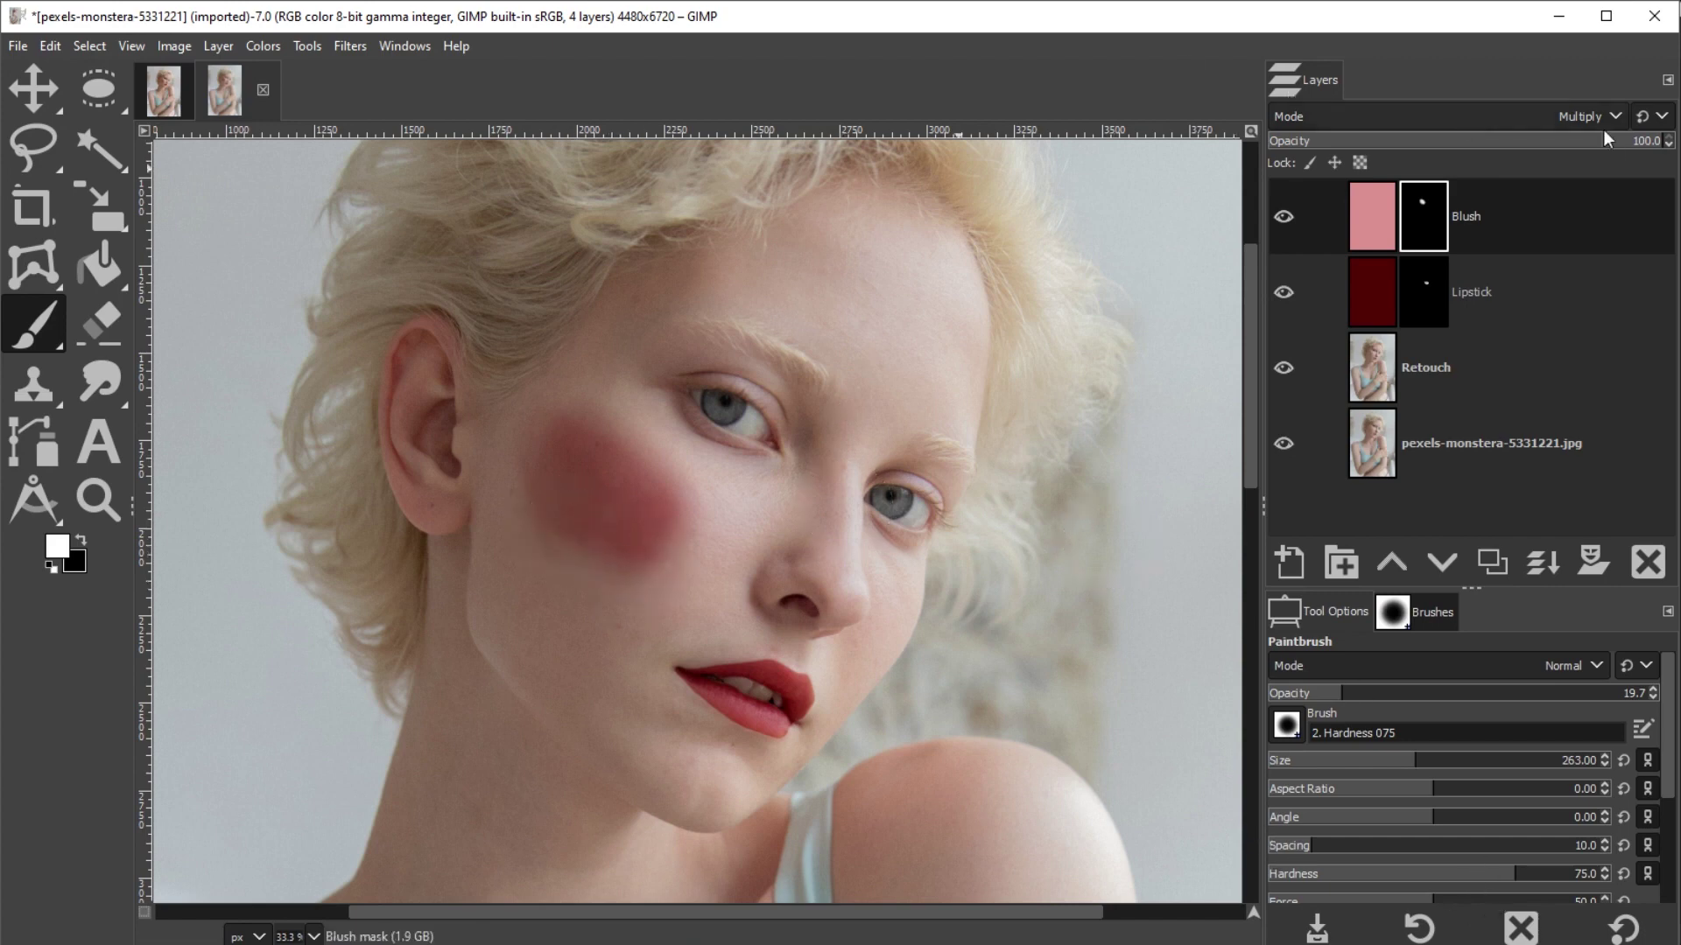
Lower the Blush layer's opacity to 56.1 and blend the near cheek's blush with the Paintbrush at 9.7 opacity
{"action": "left_click_drag", "start_coordinate": [1602, 151], "coordinate": [1489, 144]}
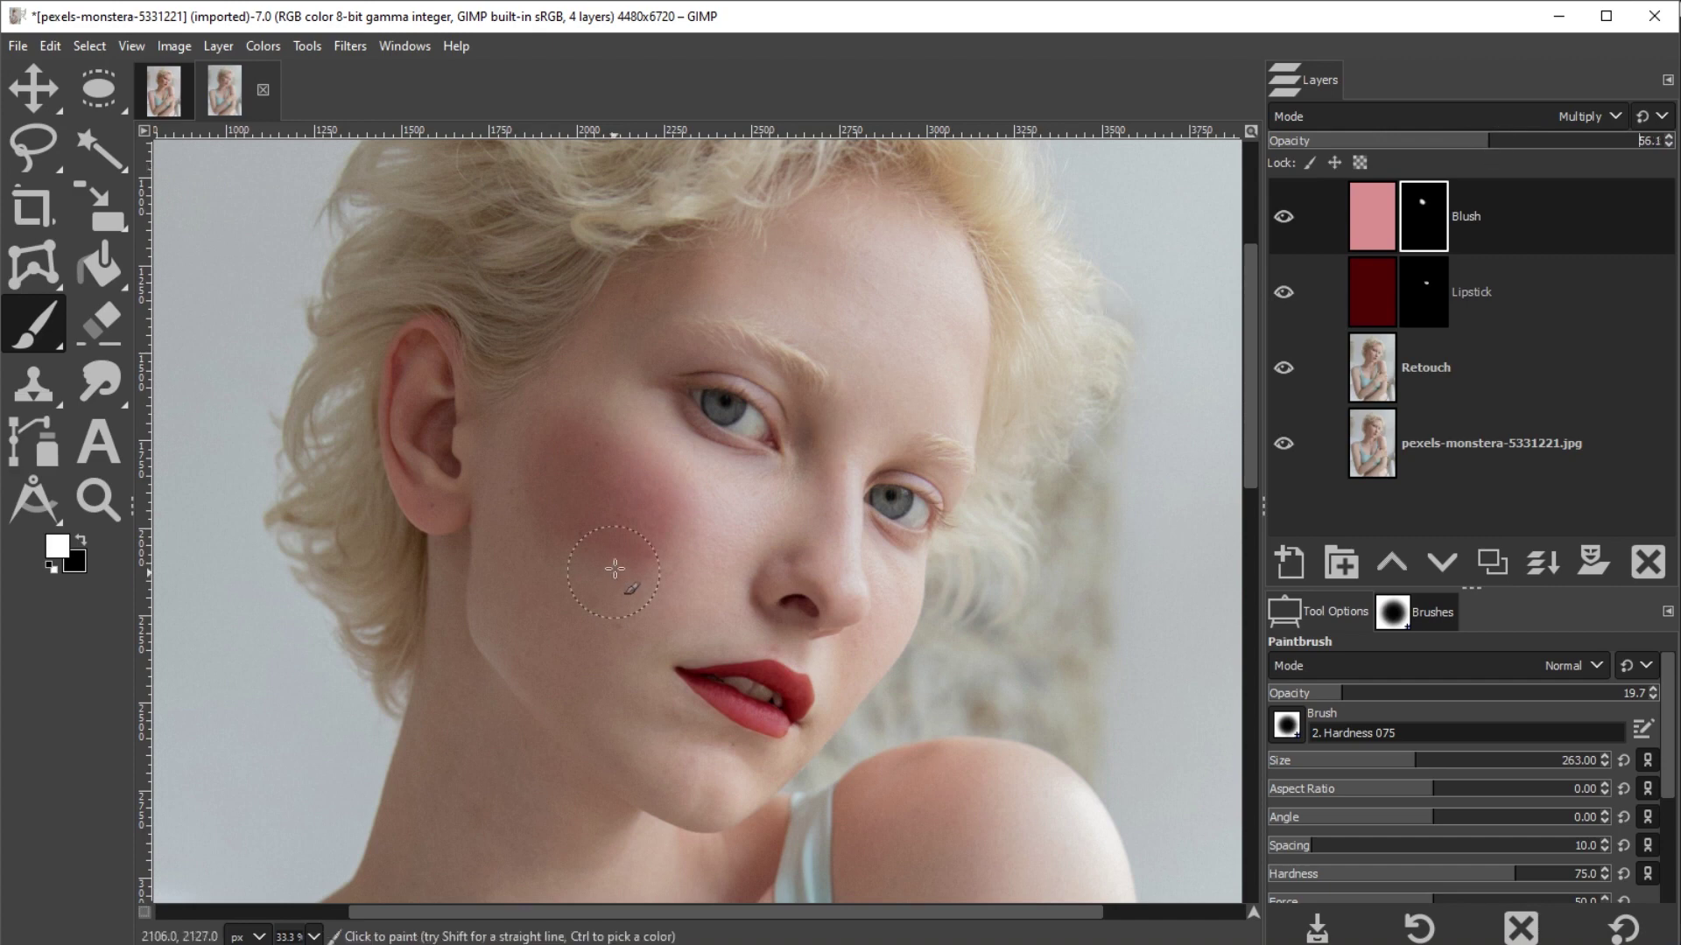
{"action": "left_click", "coordinate": [1306, 692]}
{"action": "mouse_move", "coordinate": [624, 572]}
{"action": "left_mouse_down"}
{"action": "mouse_move", "coordinate": [652, 500]}
{"action": "mouse_move", "coordinate": [671, 517]}
{"action": "mouse_move", "coordinate": [622, 430]}
{"action": "mouse_move", "coordinate": [646, 444]}
{"action": "mouse_move", "coordinate": [564, 415]}
{"action": "mouse_move", "coordinate": [546, 492]}
{"action": "mouse_move", "coordinate": [537, 470]}
{"action": "mouse_move", "coordinate": [538, 536]}
{"action": "mouse_move", "coordinate": [530, 502]}
{"action": "mouse_move", "coordinate": [603, 591]}
{"action": "mouse_move", "coordinate": [644, 586]}
{"action": "mouse_move", "coordinate": [650, 533]}
{"action": "mouse_move", "coordinate": [664, 561]}
{"action": "mouse_move", "coordinate": [672, 522]}
{"action": "left_mouse_up"}
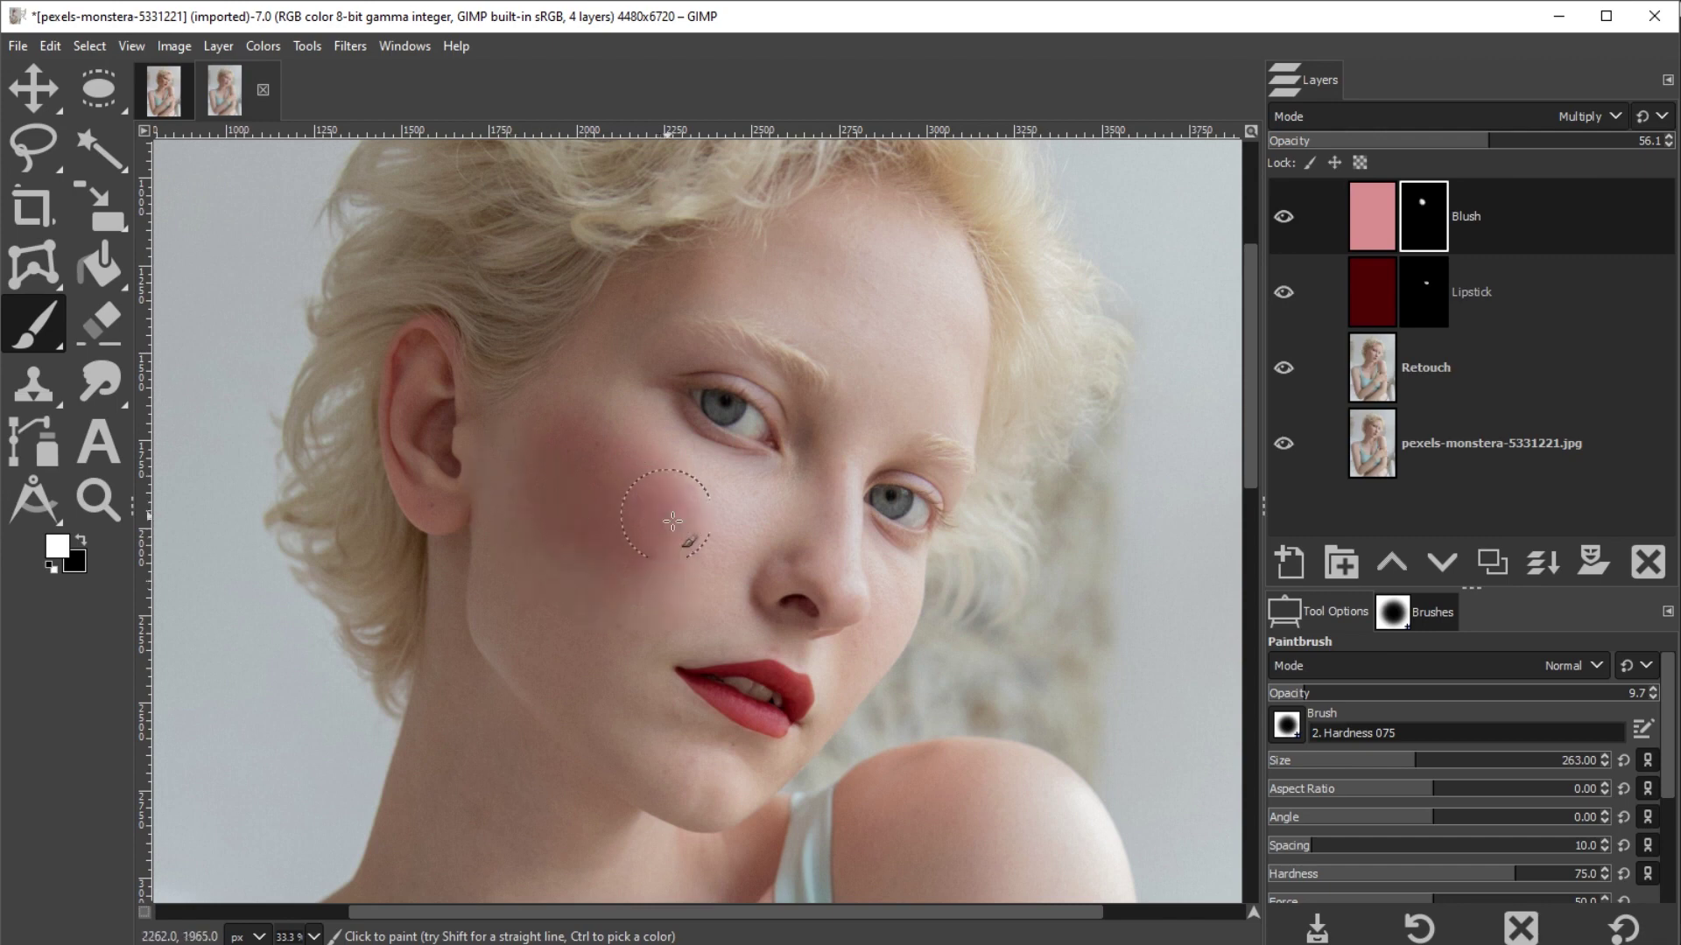
Paint blush onto the far cheek beside the nose on the Blush mask with a size 103 white brush
{"action": "key", "text": "z"}
{"action": "left_click", "coordinate": [909, 645]}
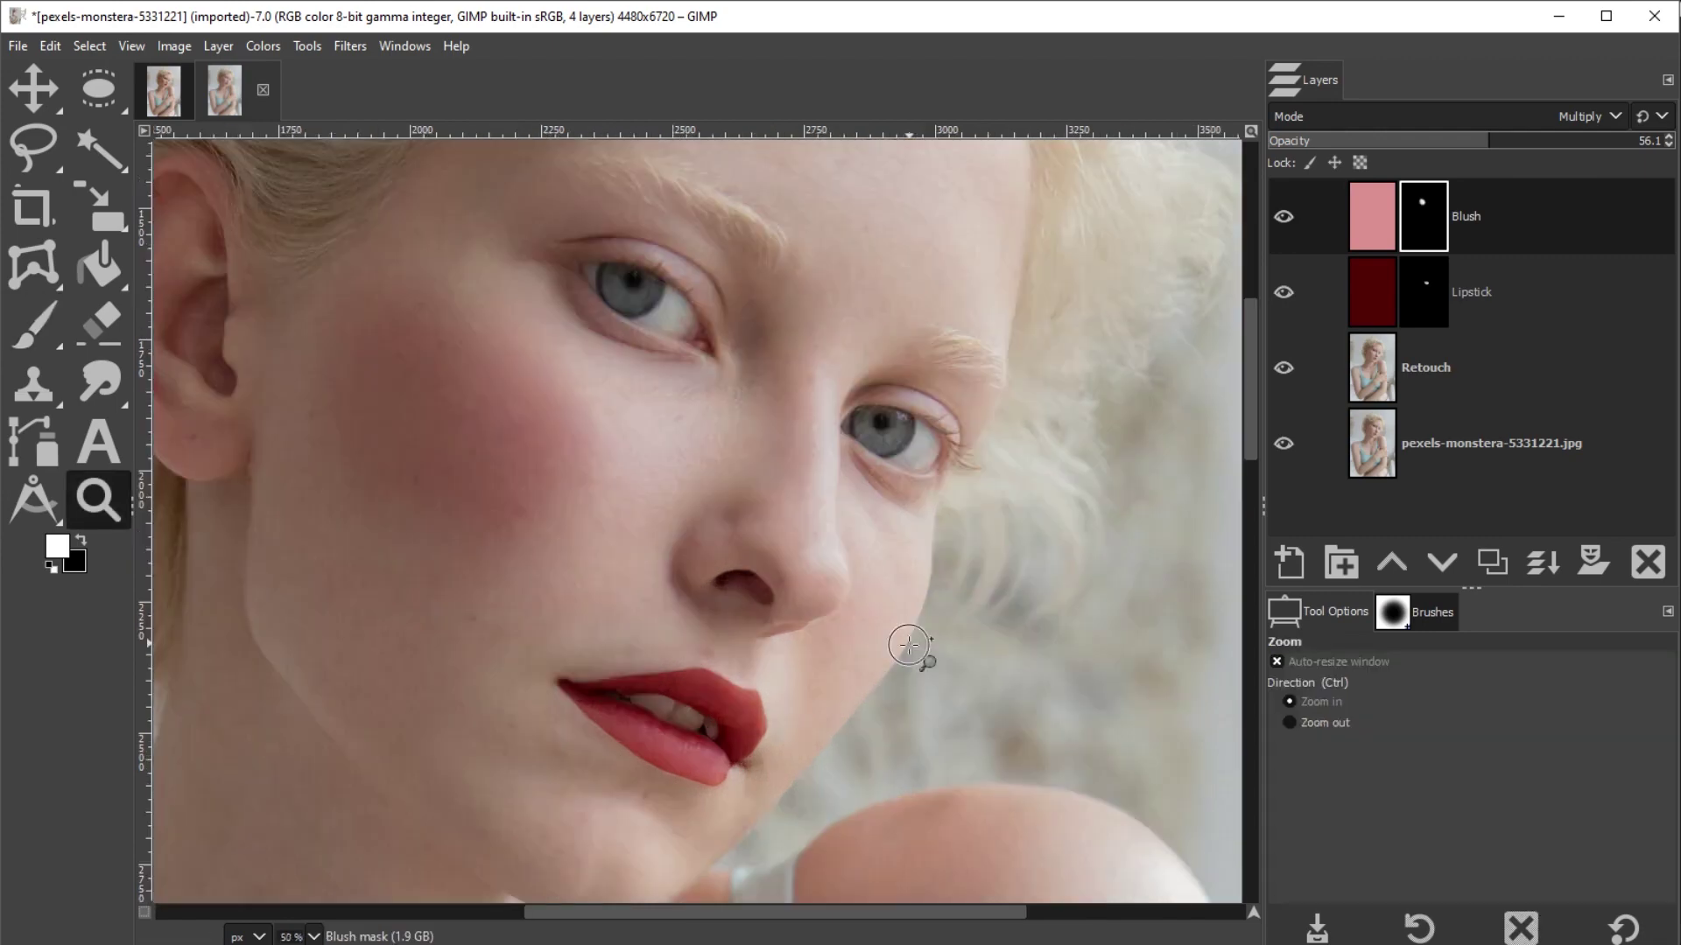
{"action": "left_click", "coordinate": [910, 645]}
{"action": "left_click", "coordinate": [910, 645]}
{"action": "key", "text": "p"}
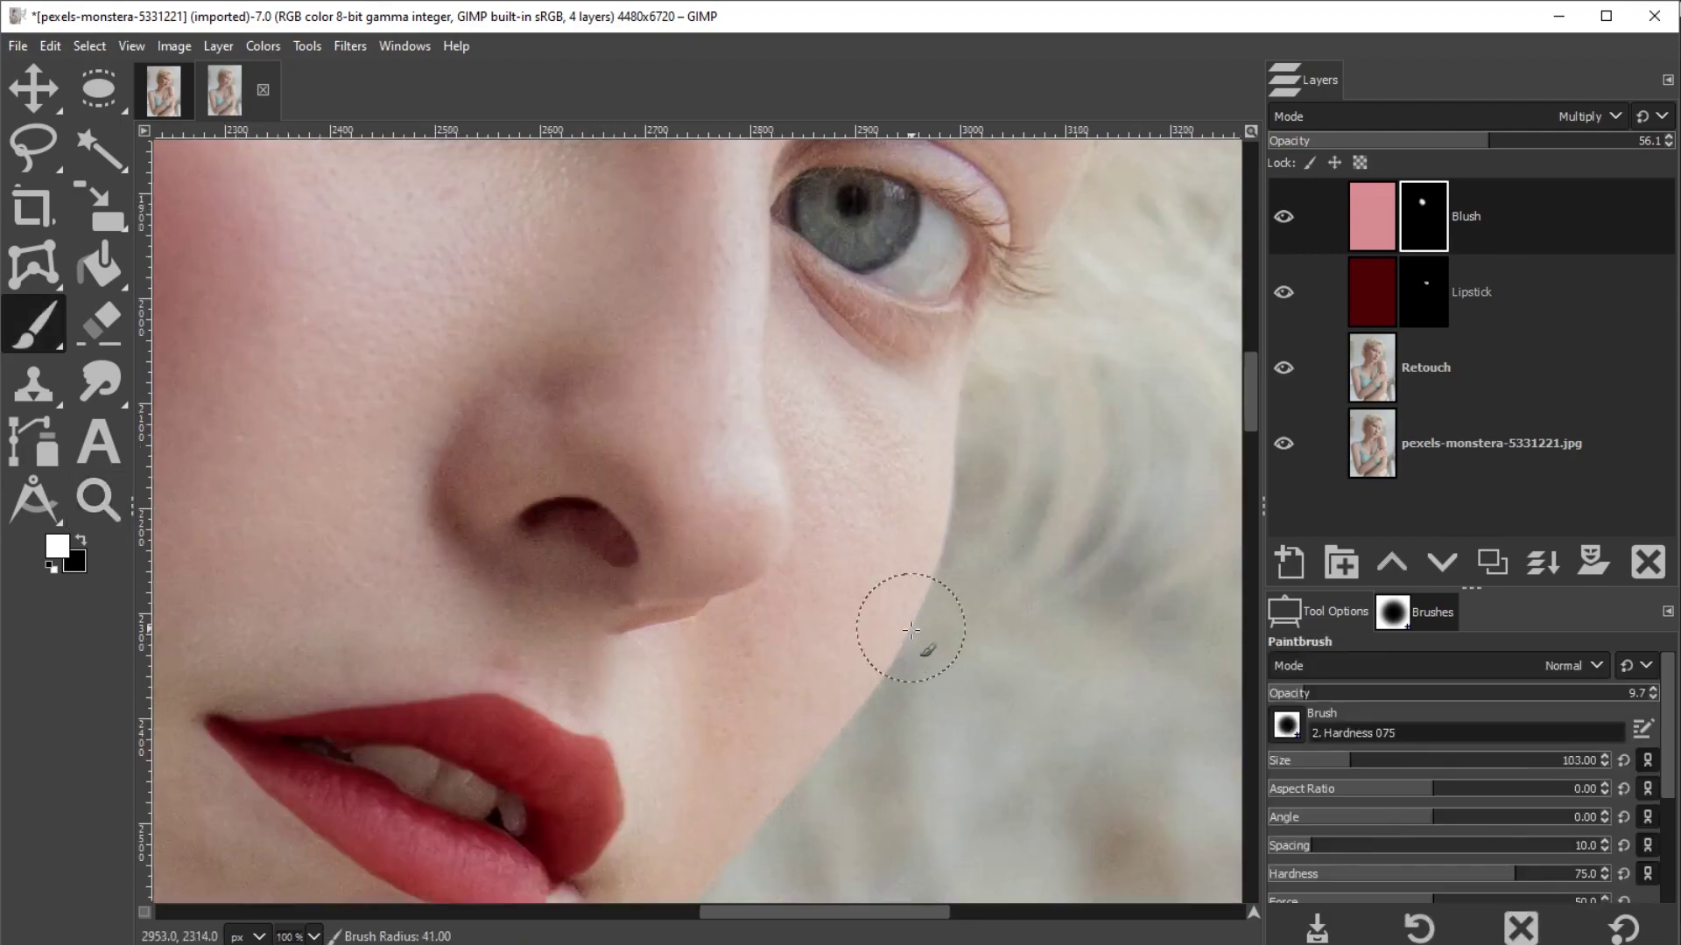
{"action": "key", "text": "bracketleft"}
{"action": "key", "text": "bracketleft"}
{"action": "key", "text": "bracketleft"}
{"action": "key", "text": "bracketright"}
{"action": "key", "text": "bracketright"}
{"action": "key", "text": "bracketright"}
{"action": "mouse_move", "coordinate": [912, 631]}
{"action": "left_mouse_down"}
{"action": "mouse_move", "coordinate": [934, 556]}
{"action": "mouse_move", "coordinate": [905, 594]}
{"action": "mouse_move", "coordinate": [923, 513]}
{"action": "mouse_move", "coordinate": [881, 640]}
{"action": "mouse_move", "coordinate": [906, 558]}
{"action": "mouse_move", "coordinate": [846, 676]}
{"action": "mouse_move", "coordinate": [889, 579]}
{"action": "mouse_move", "coordinate": [852, 674]}
{"action": "mouse_move", "coordinate": [864, 576]}
{"action": "mouse_move", "coordinate": [908, 556]}
{"action": "mouse_move", "coordinate": [937, 500]}
{"action": "mouse_move", "coordinate": [863, 596]}
{"action": "mouse_move", "coordinate": [846, 558]}
{"action": "mouse_move", "coordinate": [863, 670]}
{"action": "mouse_move", "coordinate": [844, 606]}
{"action": "mouse_move", "coordinate": [871, 611]}
{"action": "mouse_move", "coordinate": [909, 525]}
{"action": "left_mouse_up"}
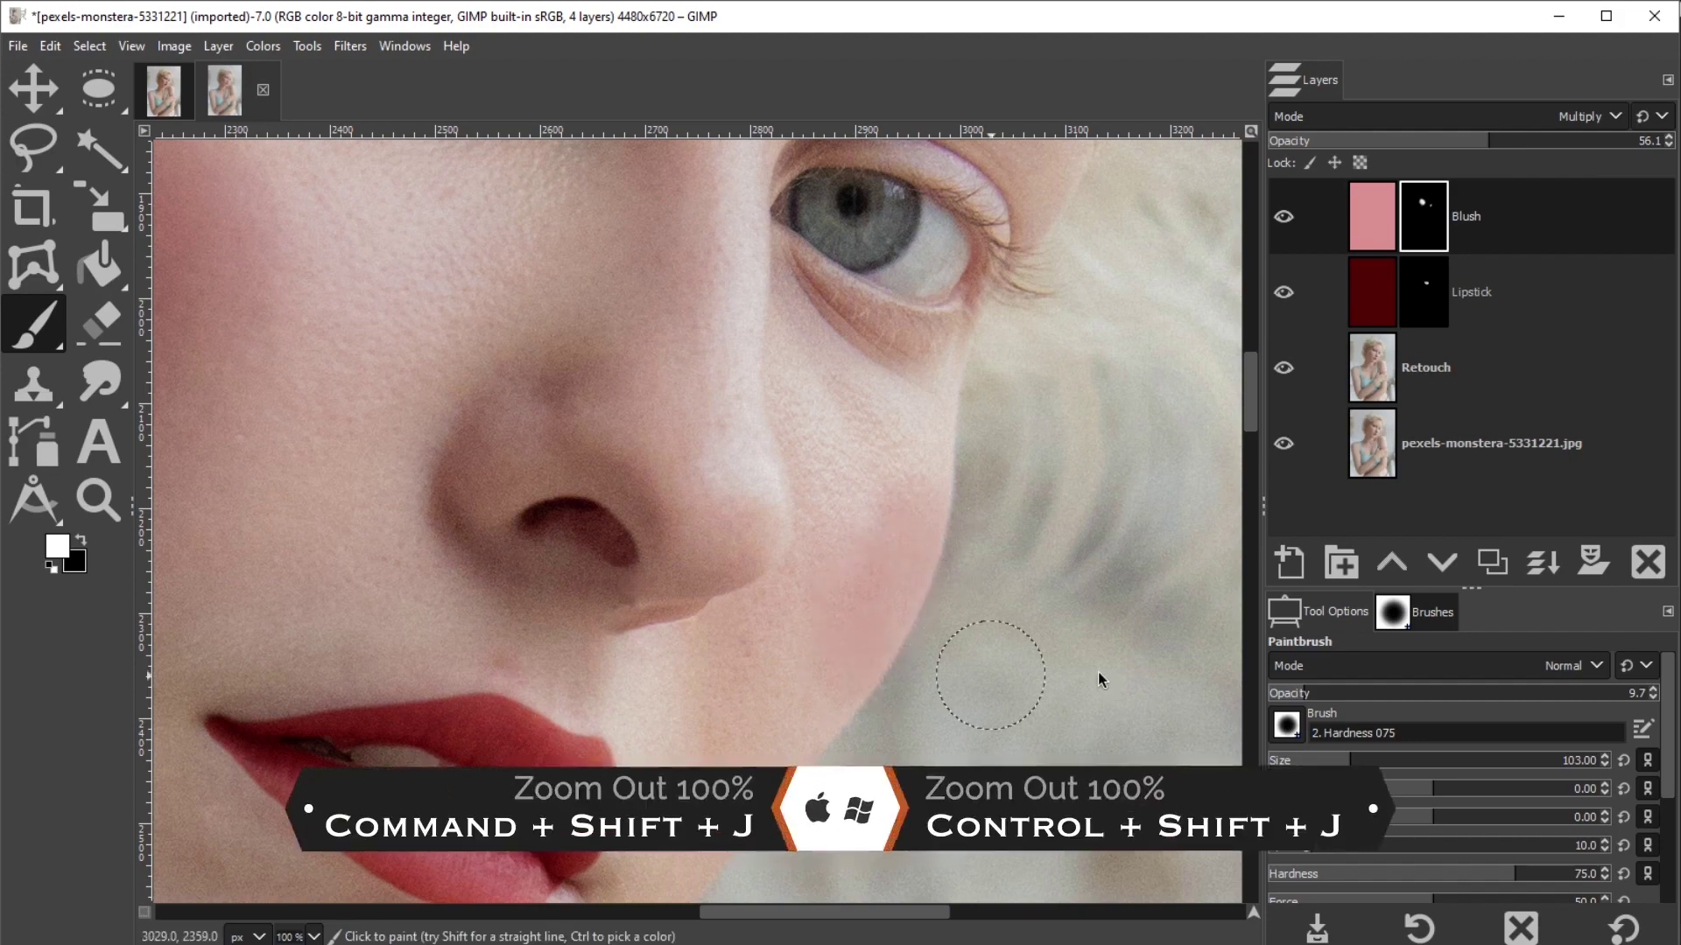
Soften the near cheek's blush on the mask with a size 363 black brush and compare the portrait with the Blush layer hidden
{"action": "key", "text": "ctrl+shift+j"}
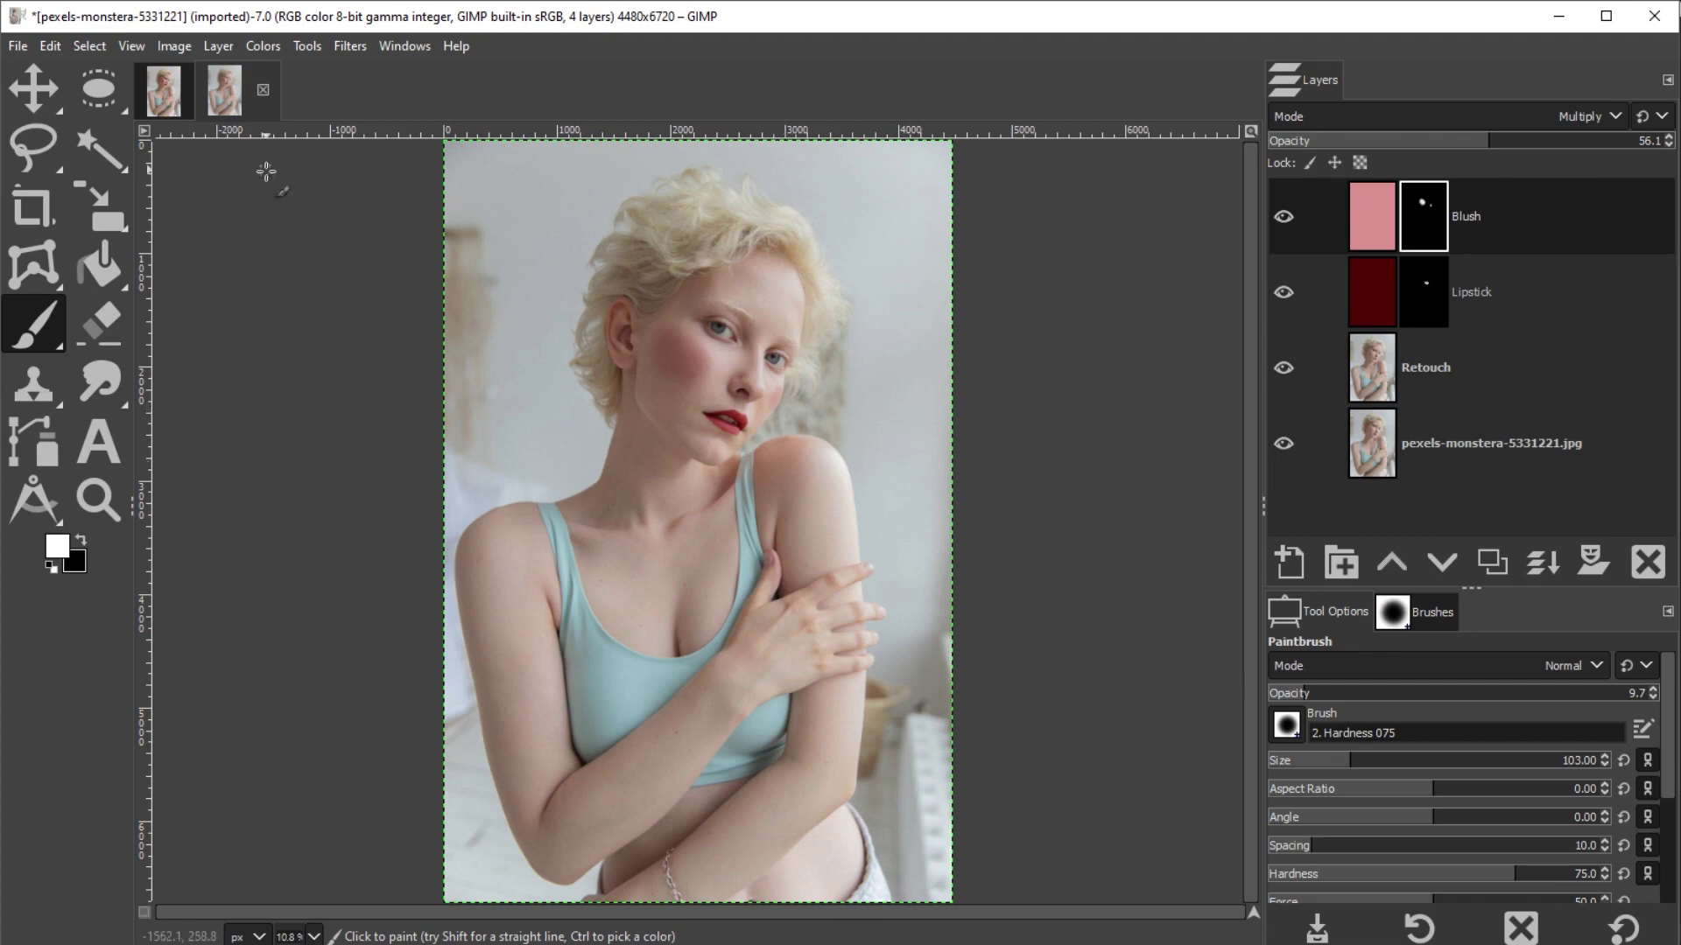
{"action": "key", "text": "bracketright"}
{"action": "key", "text": "bracketright"}
{"action": "key", "text": "bracketright"}
{"action": "key", "text": "bracketright"}
{"action": "key", "text": "bracketright"}
{"action": "key", "text": "bracketright"}
{"action": "key", "text": "bracketright"}
{"action": "key", "text": "bracketright"}
{"action": "key", "text": "bracketright"}
{"action": "key", "text": "bracketright"}
{"action": "key", "text": "bracketright"}
{"action": "key", "text": "bracketright"}
{"action": "key", "text": "bracketright"}
{"action": "key", "text": "bracketright"}
{"action": "key", "text": "bracketright"}
{"action": "key", "text": "bracketright"}
{"action": "key", "text": "bracketright"}
{"action": "key", "text": "bracketright"}
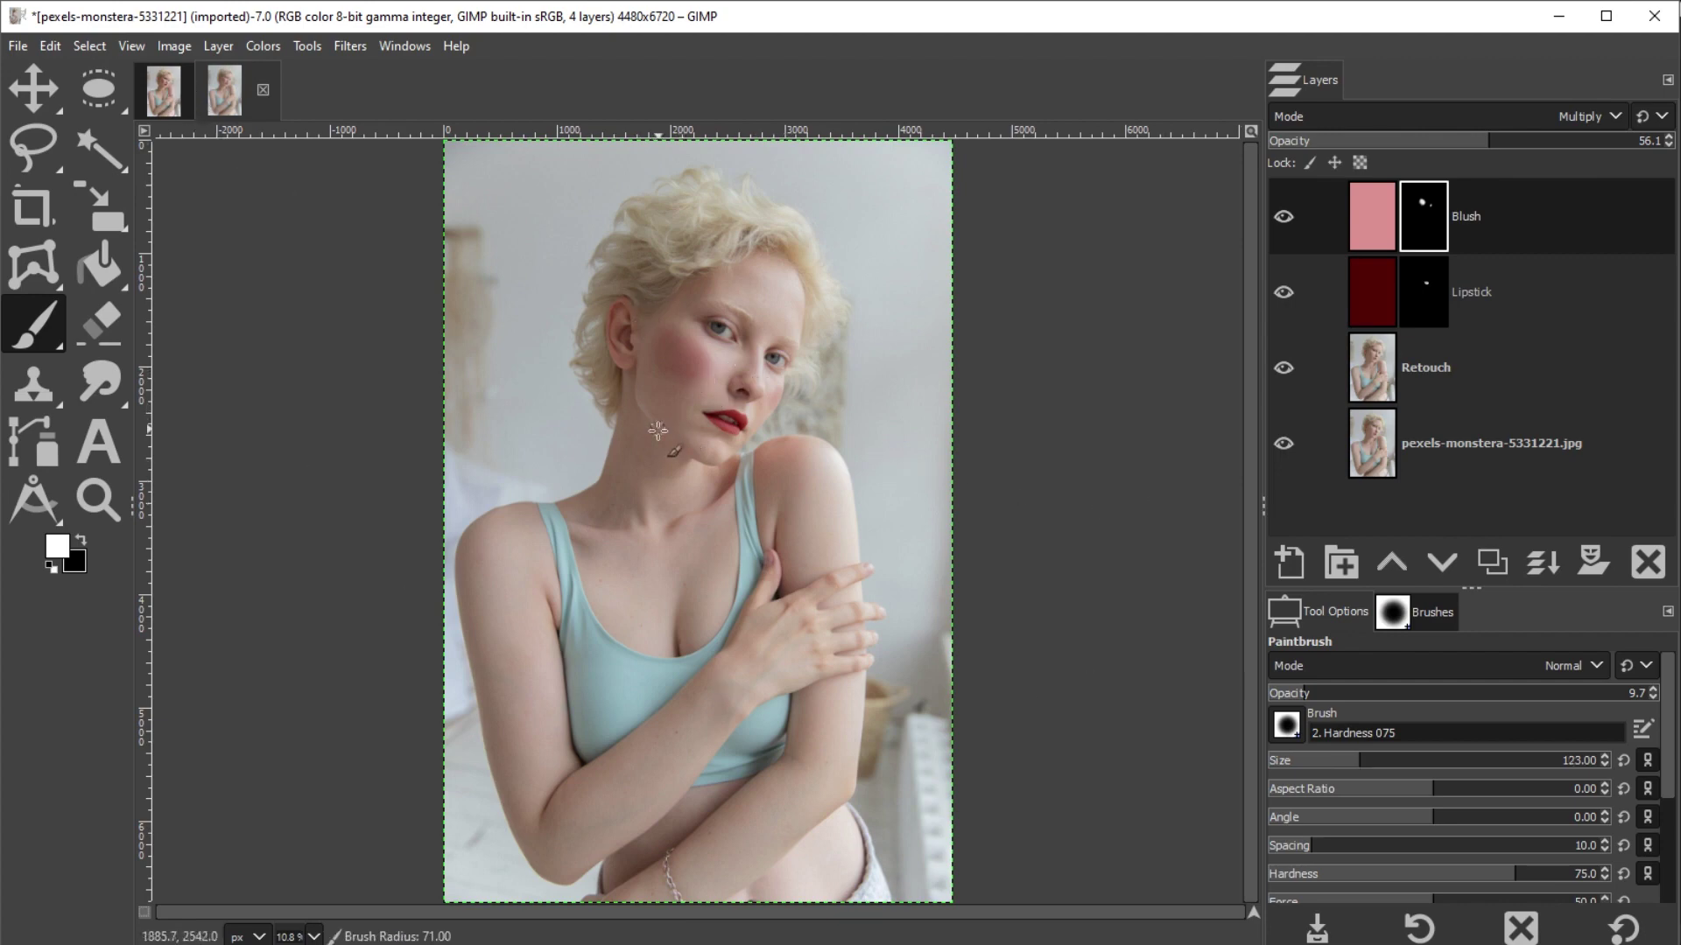
{"action": "key", "text": "x"}
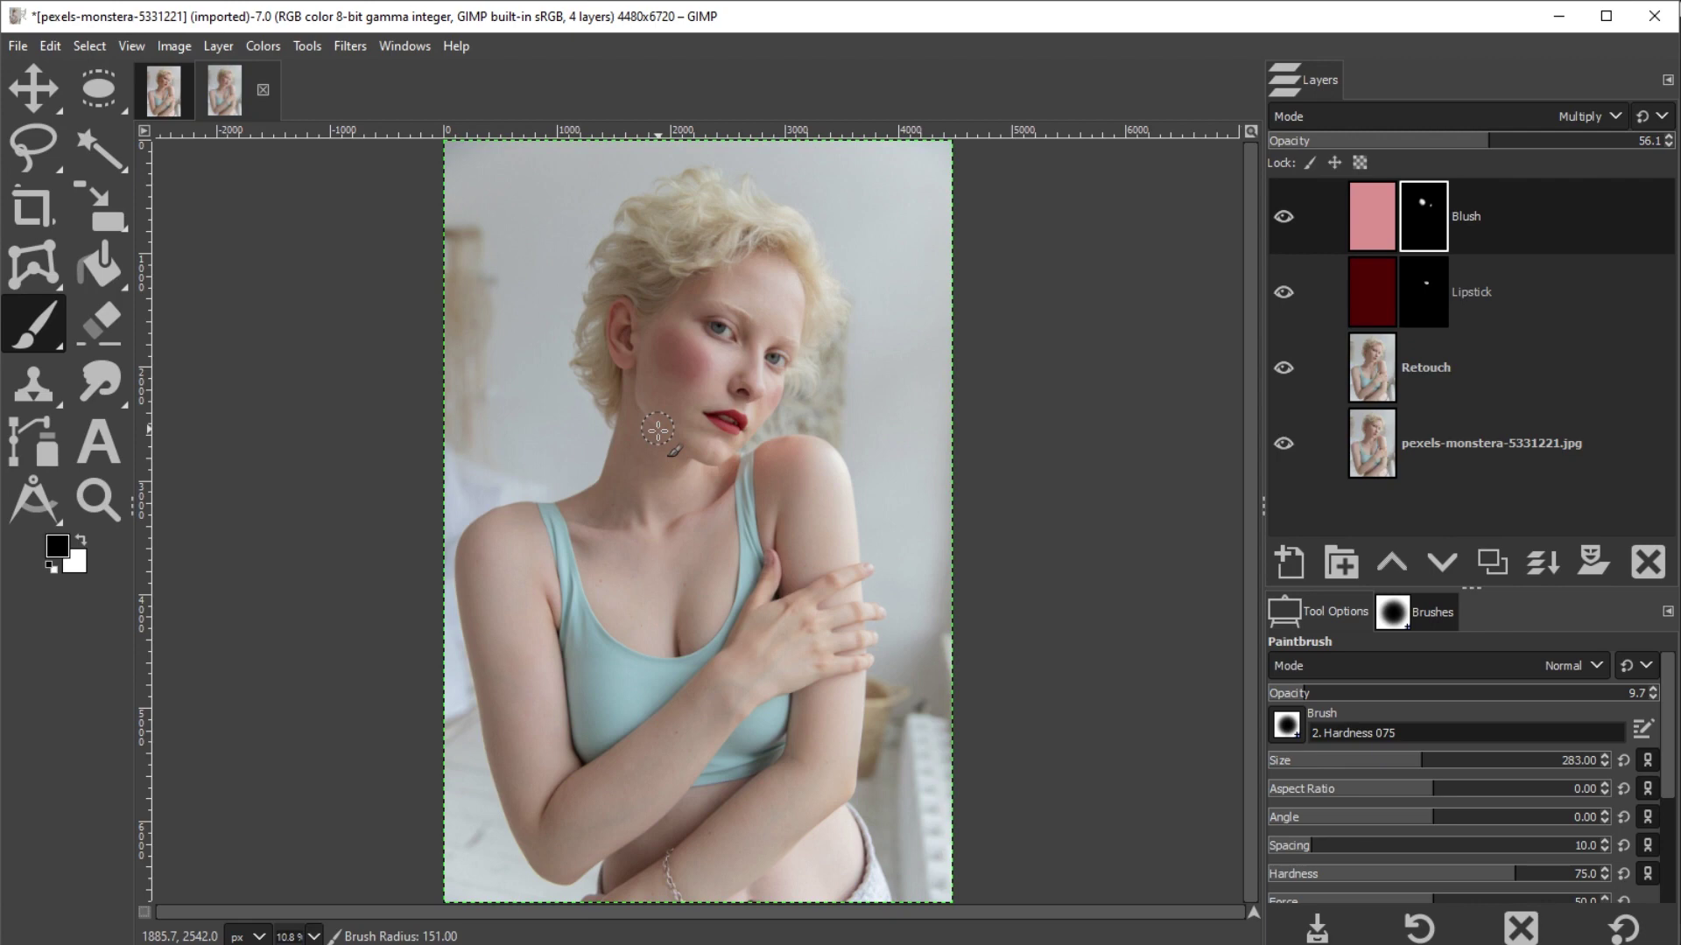
{"action": "left_click_drag", "start_coordinate": [657, 430], "coordinate": [658, 430]}
{"action": "mouse_move", "coordinate": [643, 357]}
{"action": "left_mouse_down"}
{"action": "mouse_move", "coordinate": [674, 392]}
{"action": "mouse_move", "coordinate": [663, 383]}
{"action": "mouse_move", "coordinate": [660, 401]}
{"action": "mouse_move", "coordinate": [651, 322]}
{"action": "mouse_move", "coordinate": [648, 348]}
{"action": "mouse_move", "coordinate": [659, 316]}
{"action": "mouse_move", "coordinate": [709, 346]}
{"action": "mouse_move", "coordinate": [714, 373]}
{"action": "mouse_move", "coordinate": [715, 353]}
{"action": "mouse_move", "coordinate": [716, 386]}
{"action": "mouse_move", "coordinate": [661, 415]}
{"action": "left_mouse_up"}
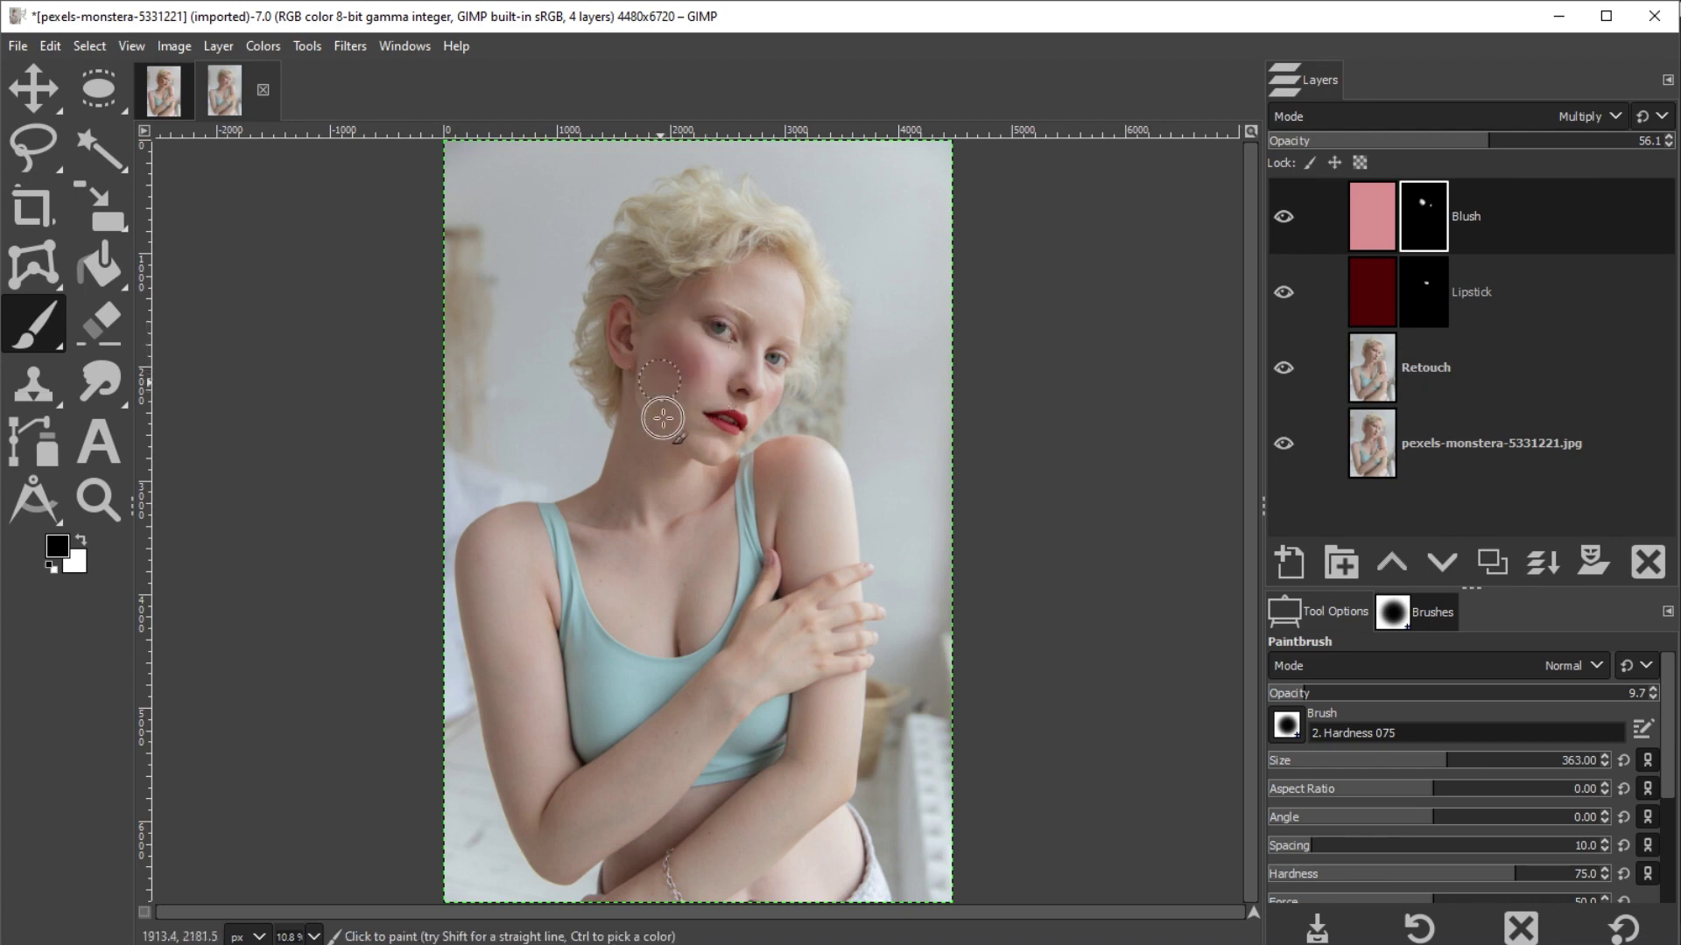
{"action": "left_click", "coordinate": [1283, 217]}
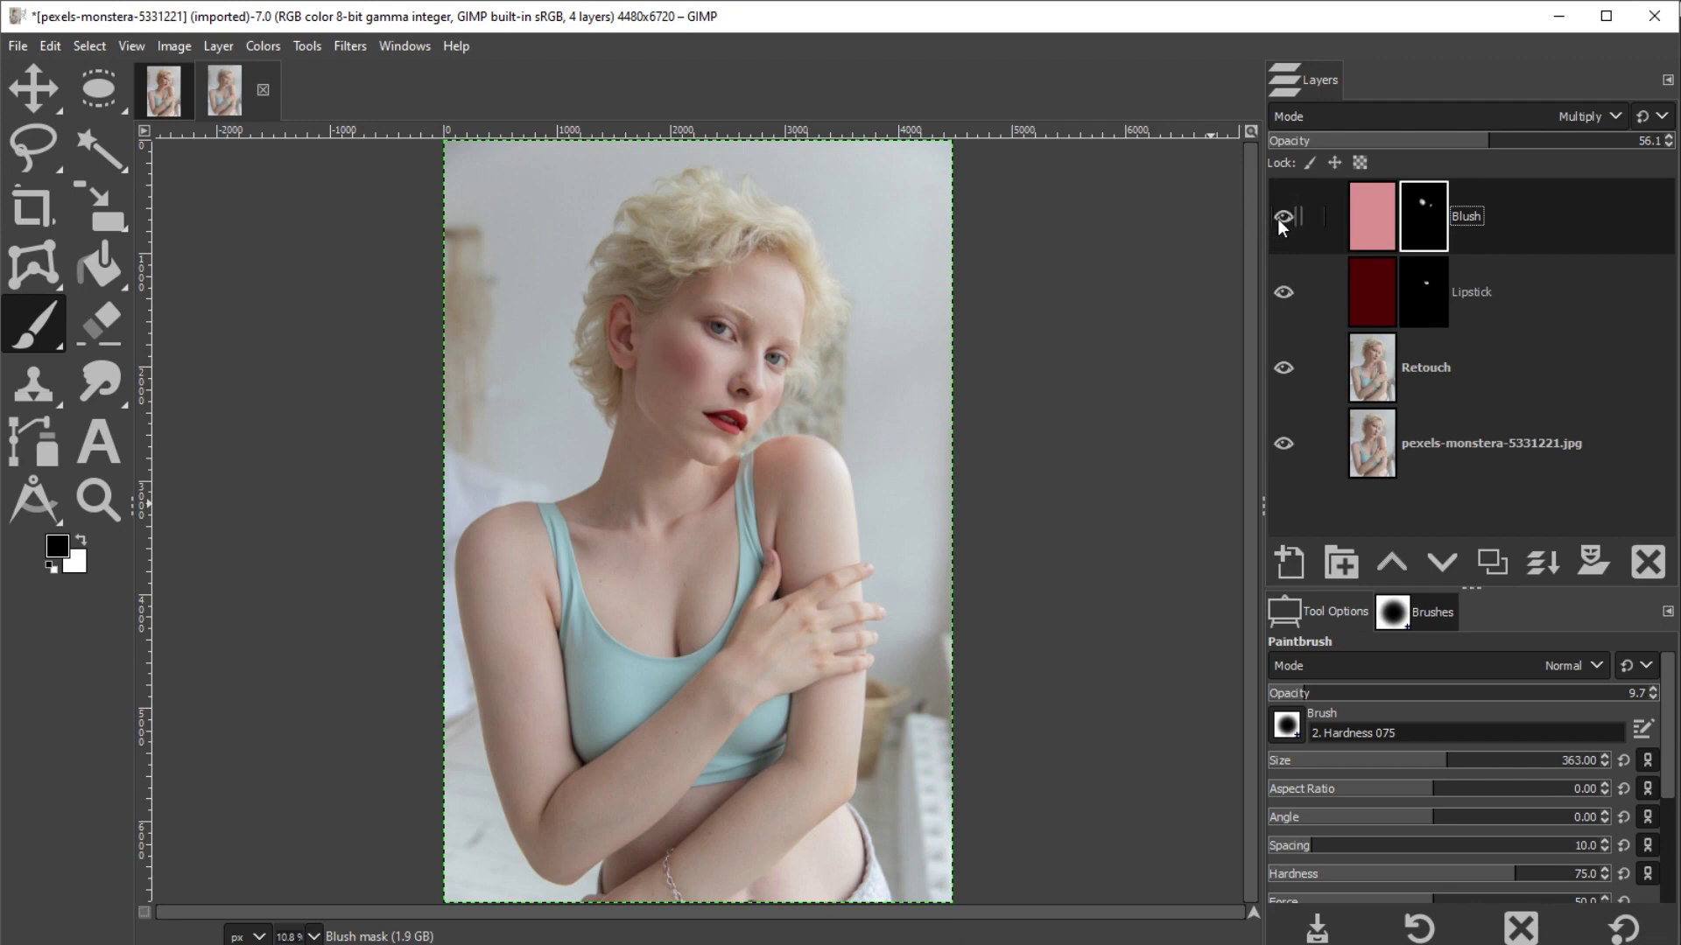
Create a new transparent layer named Eye Shadow above the Blush layer and add a Black (full transparency) mask
{"action": "left_click", "coordinate": [749, 340]}
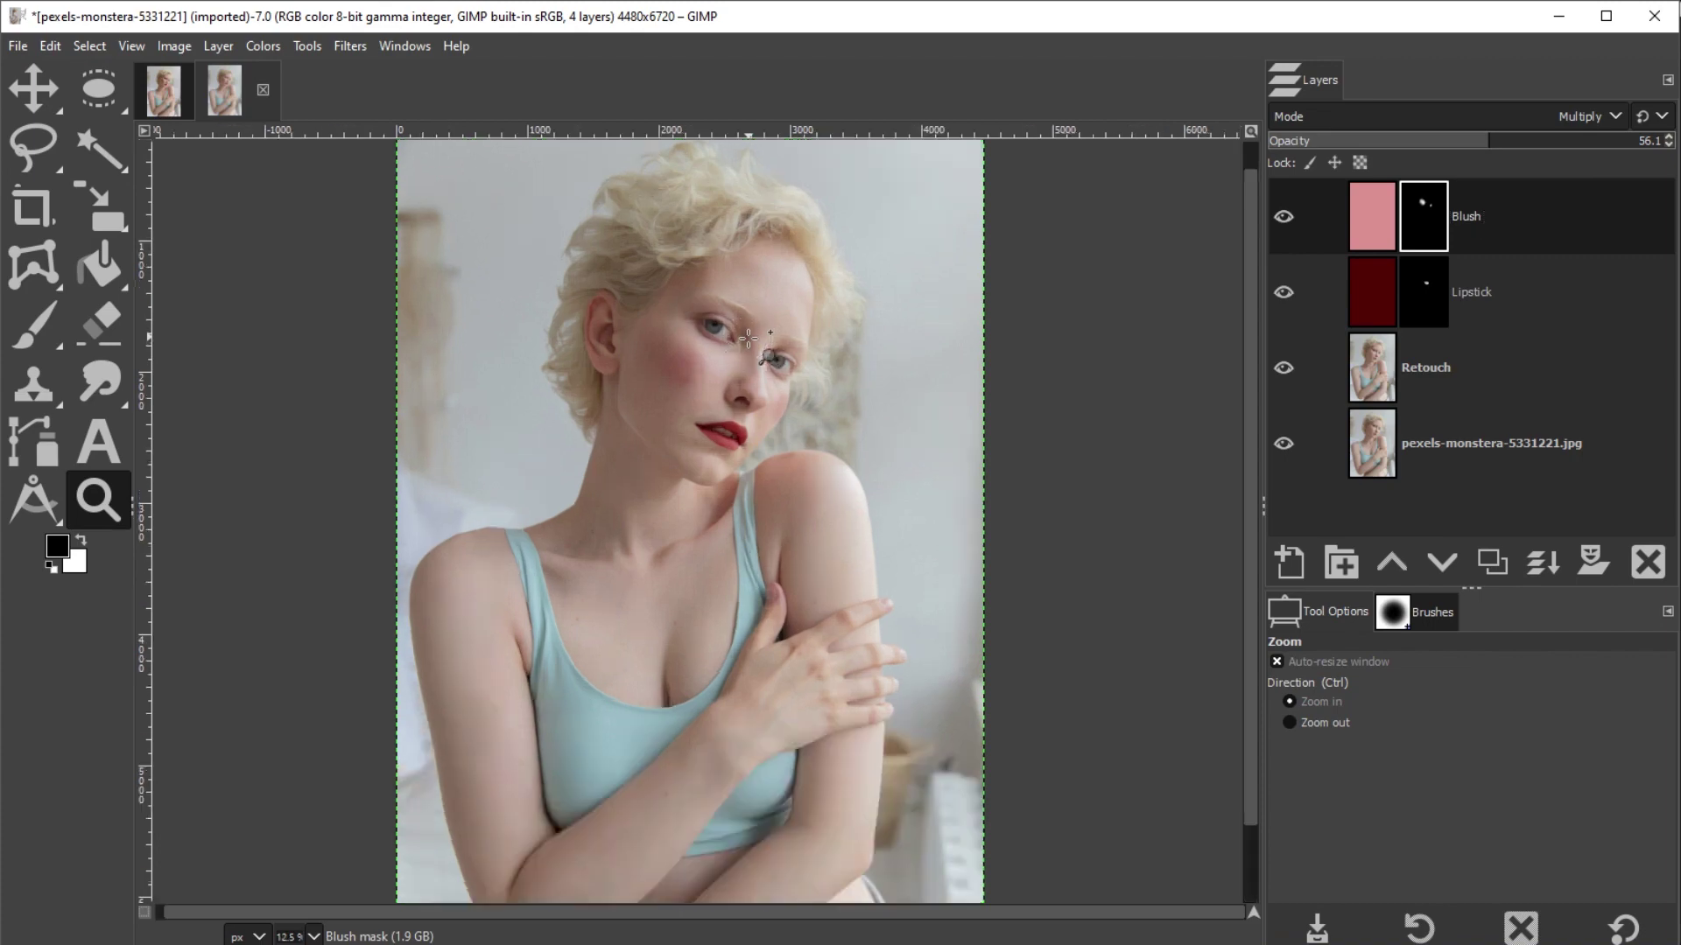
{"action": "left_click", "coordinate": [749, 340]}
{"action": "left_click", "coordinate": [750, 340]}
{"action": "left_click", "coordinate": [749, 340]}
{"action": "left_click", "coordinate": [749, 340]}
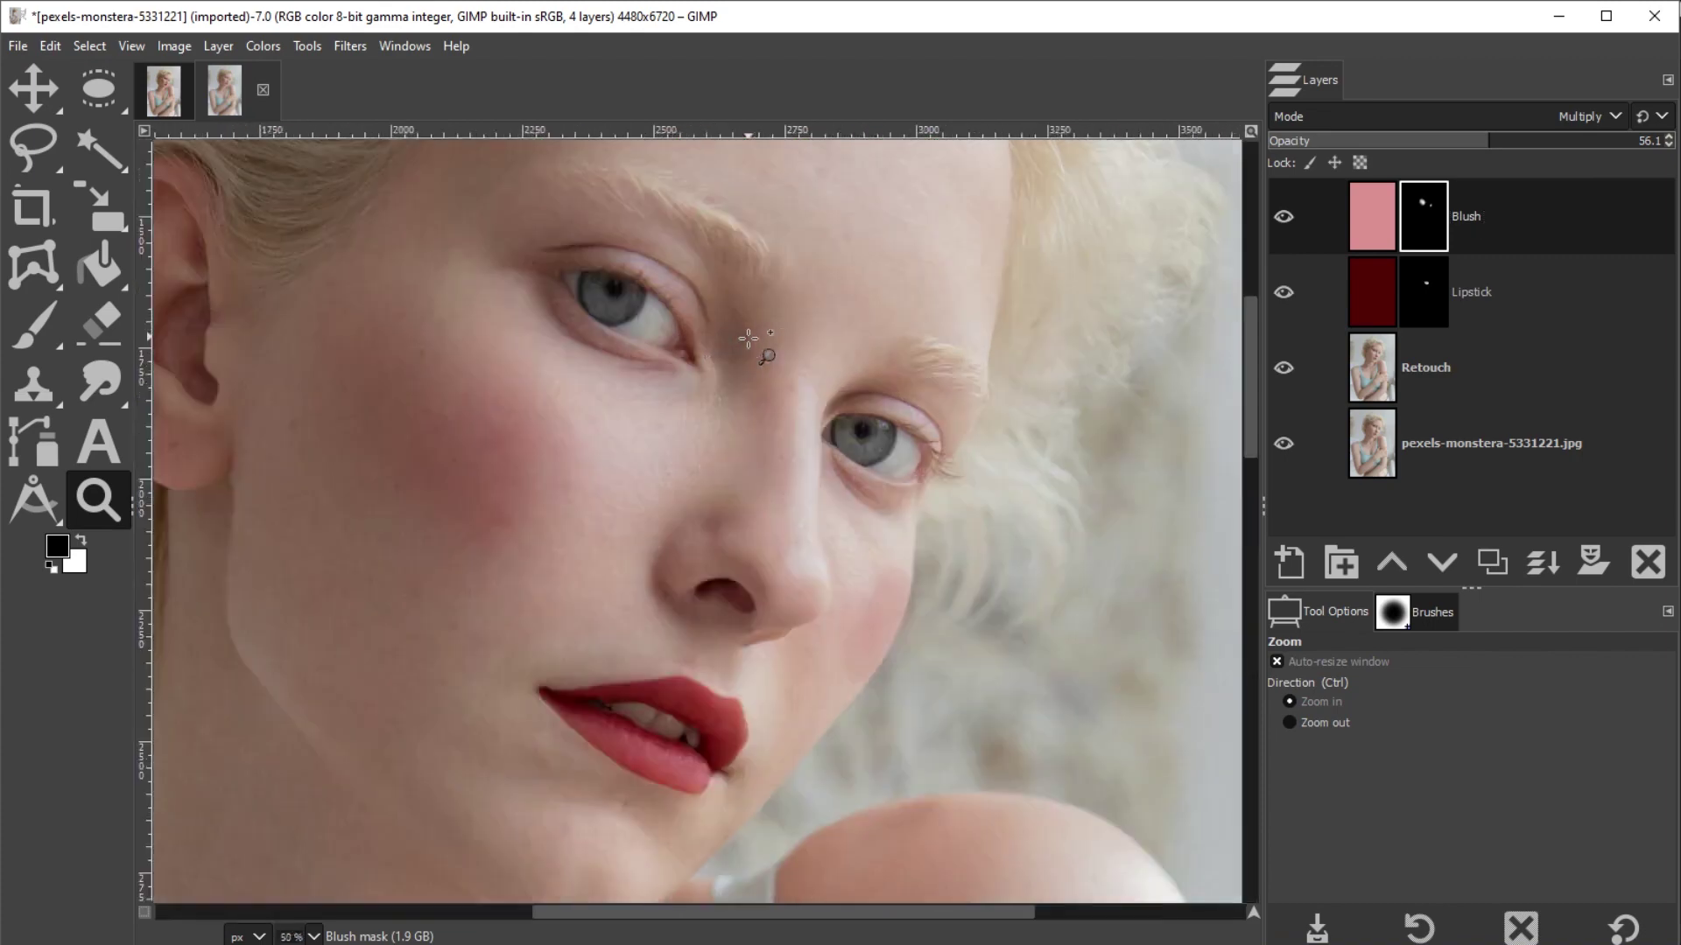
{"action": "scroll", "coordinate": [1249, 367], "scroll_direction": "up", "scroll_amount": 2}
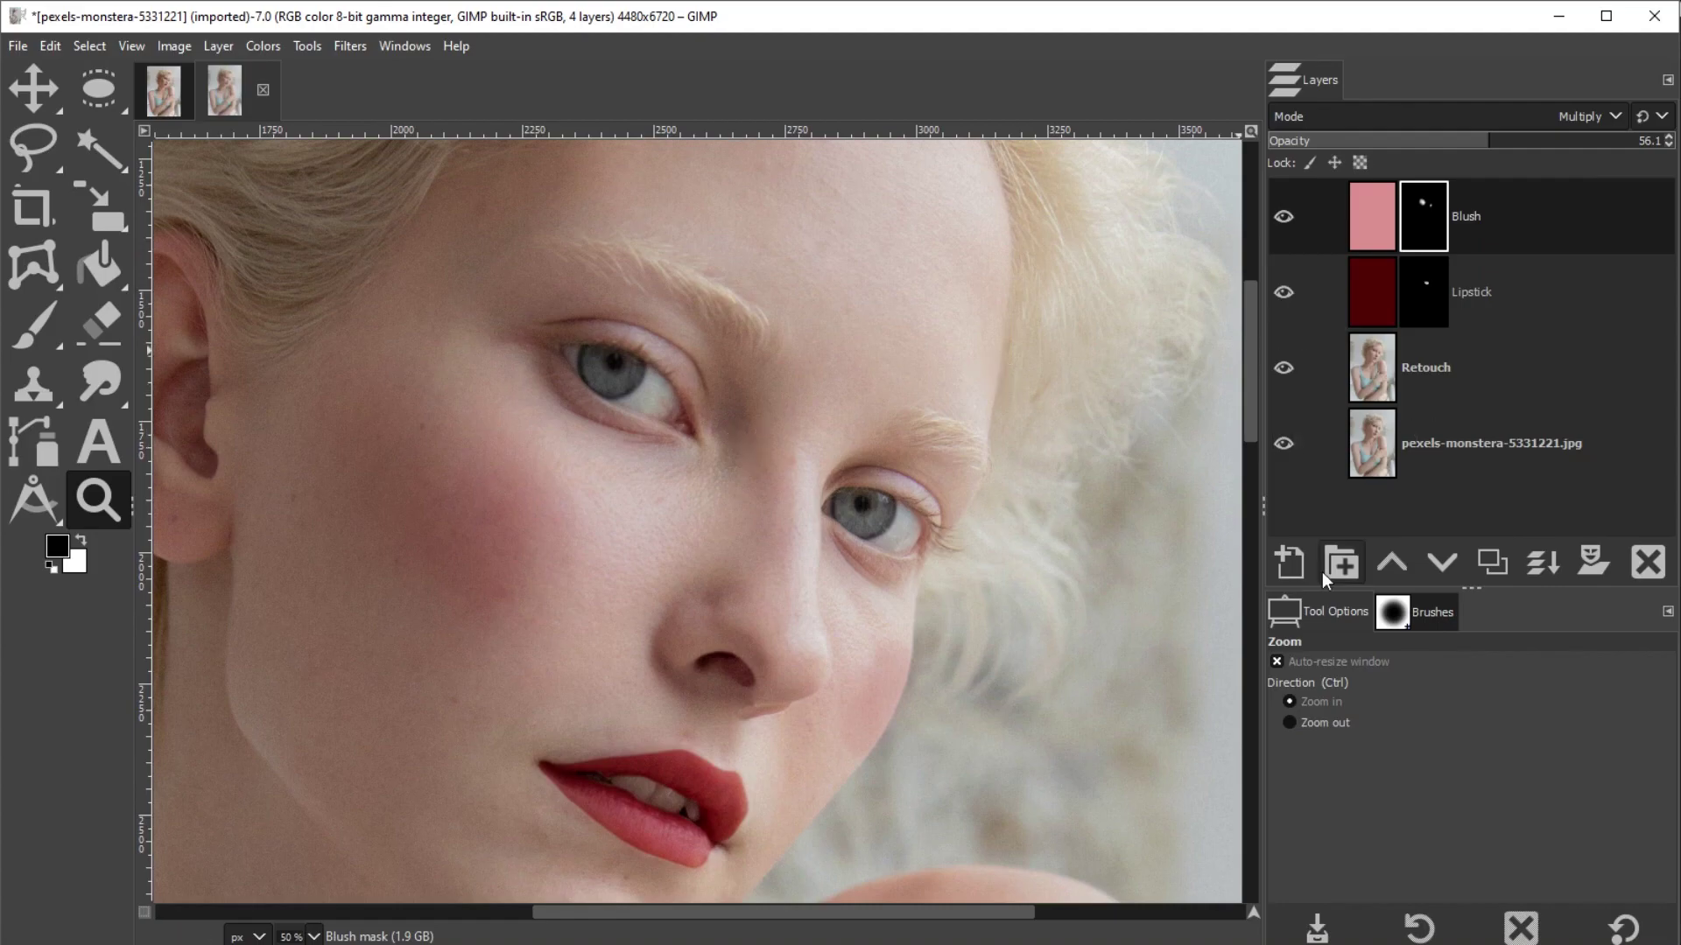
{"action": "left_click", "coordinate": [1305, 560]}
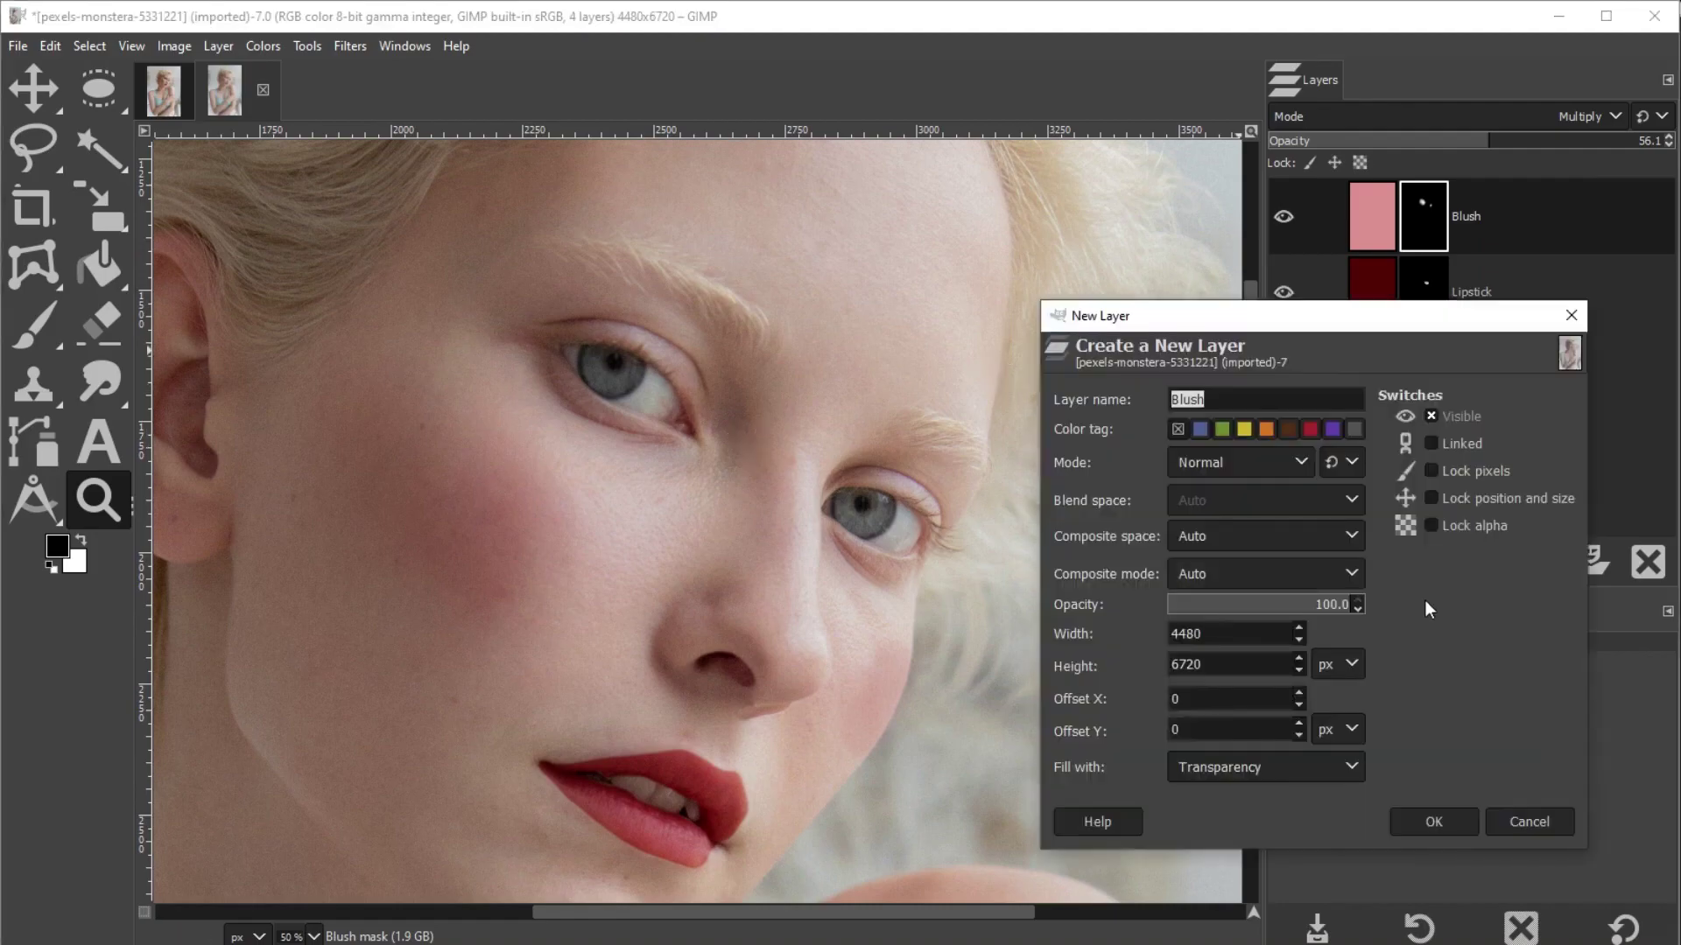
{"action": "type", "text": "Eye Shadow"}
{"action": "key", "text": "Return"}
{"action": "left_click", "coordinate": [1590, 562]}
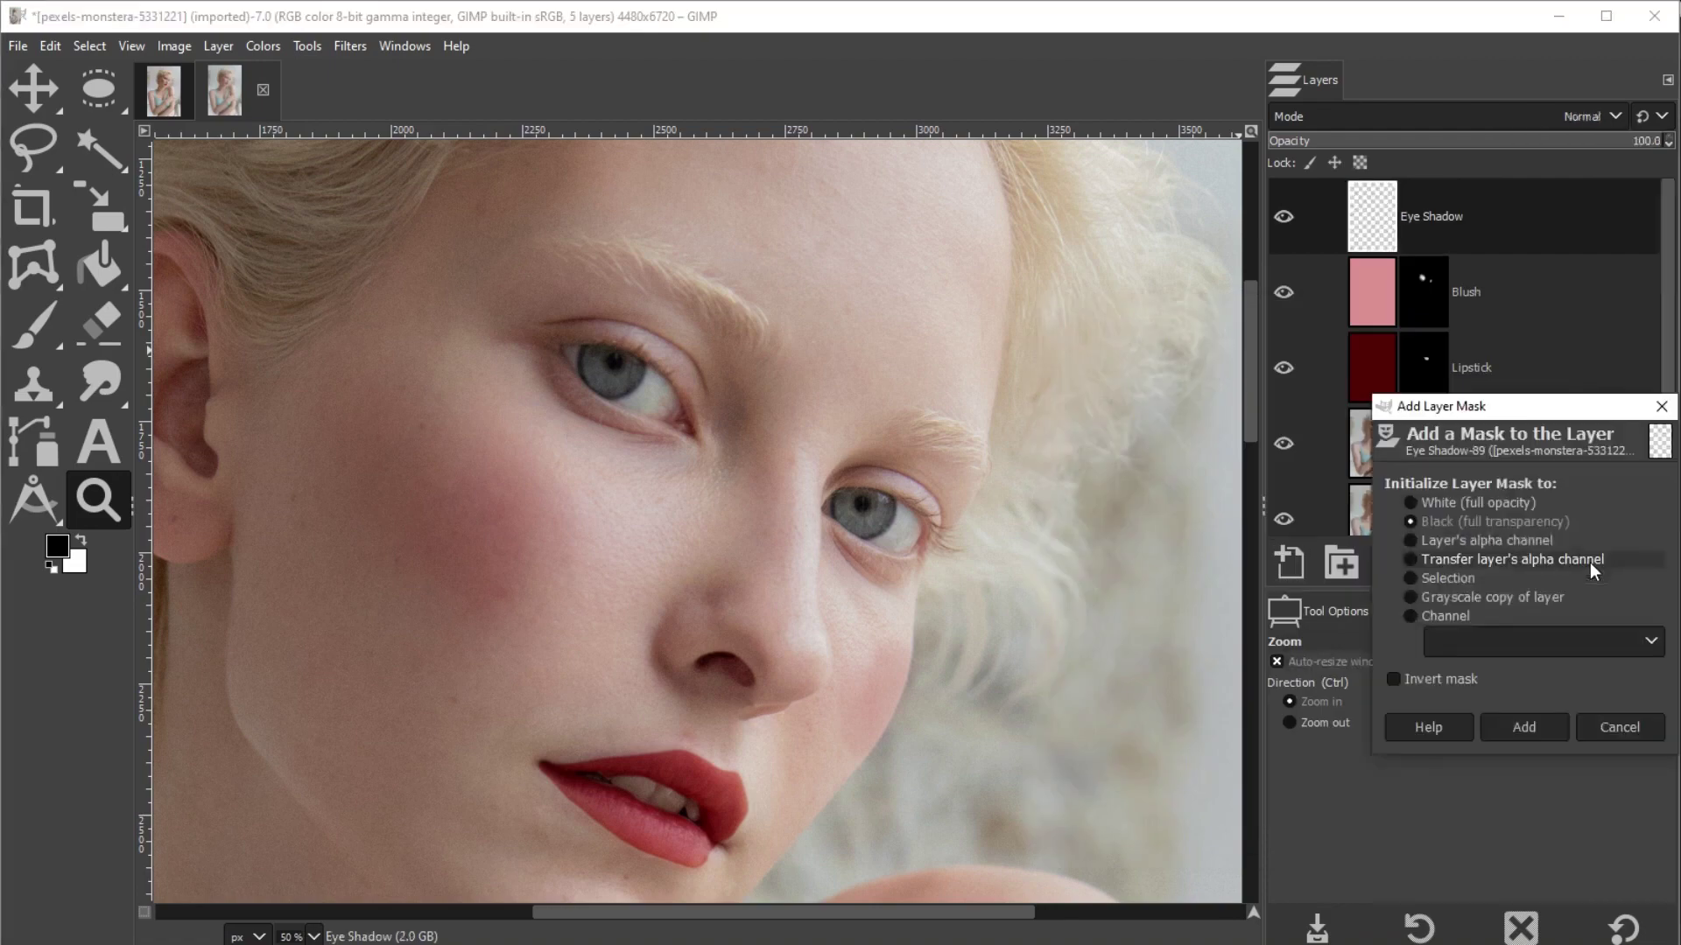
{"action": "left_click", "coordinate": [1522, 727]}
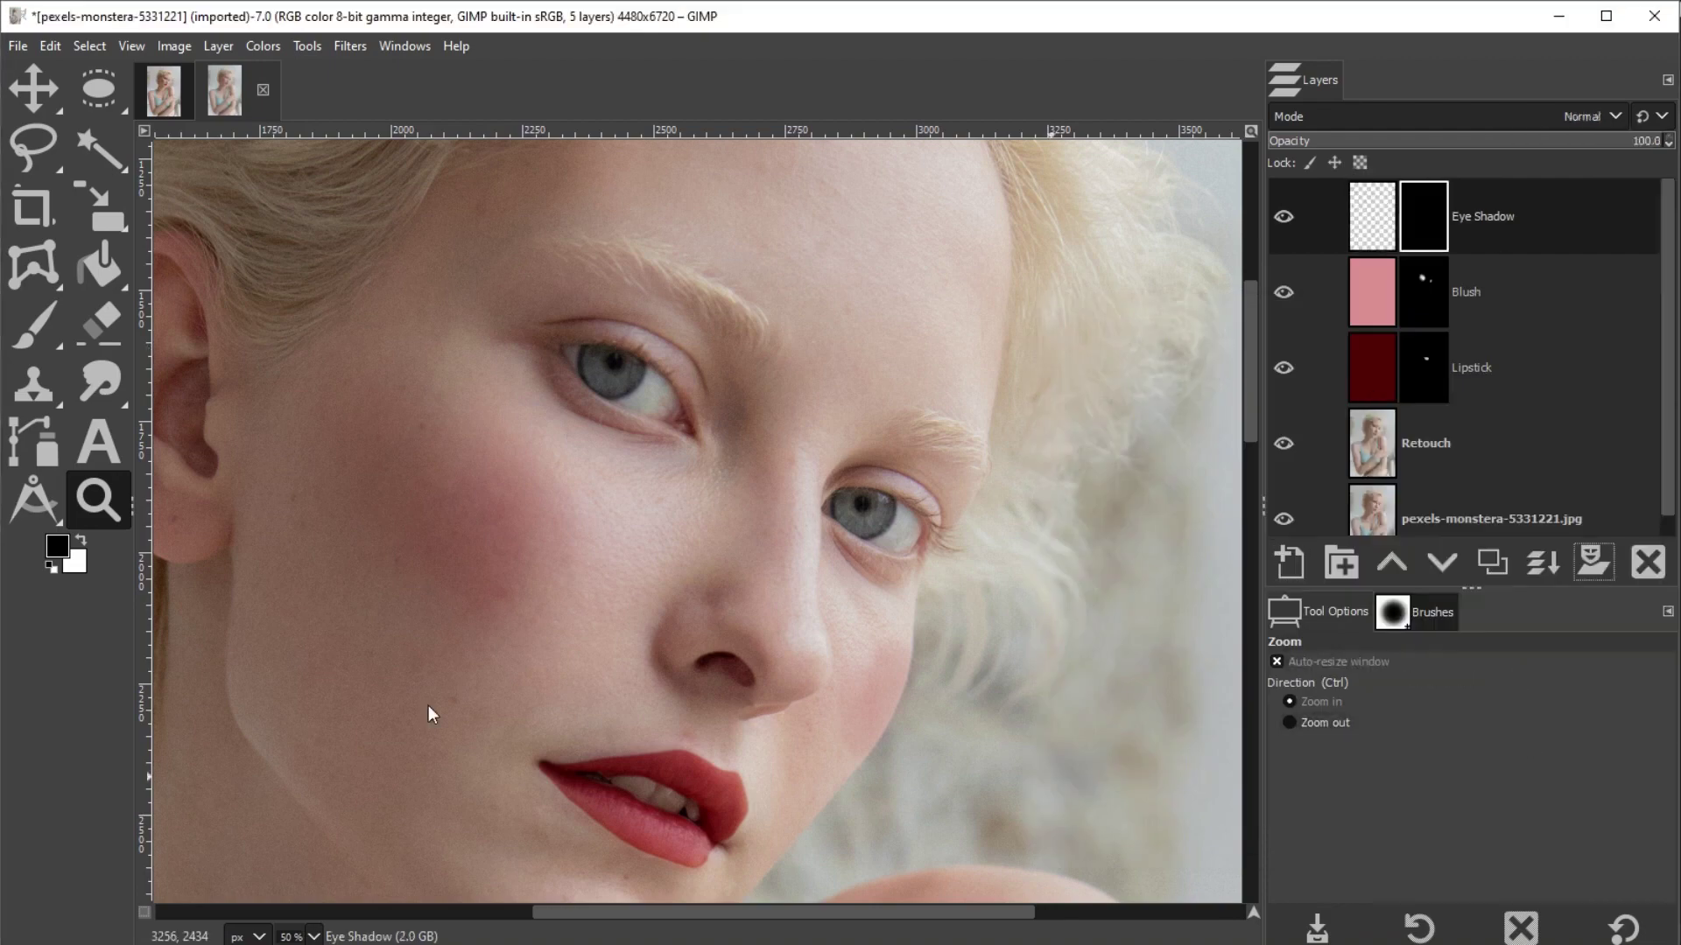
Sample the light blue of the strap, store it in the color history, and choose the brighter blue 88c9da as the foreground color
{"action": "left_click", "coordinate": [55, 563]}
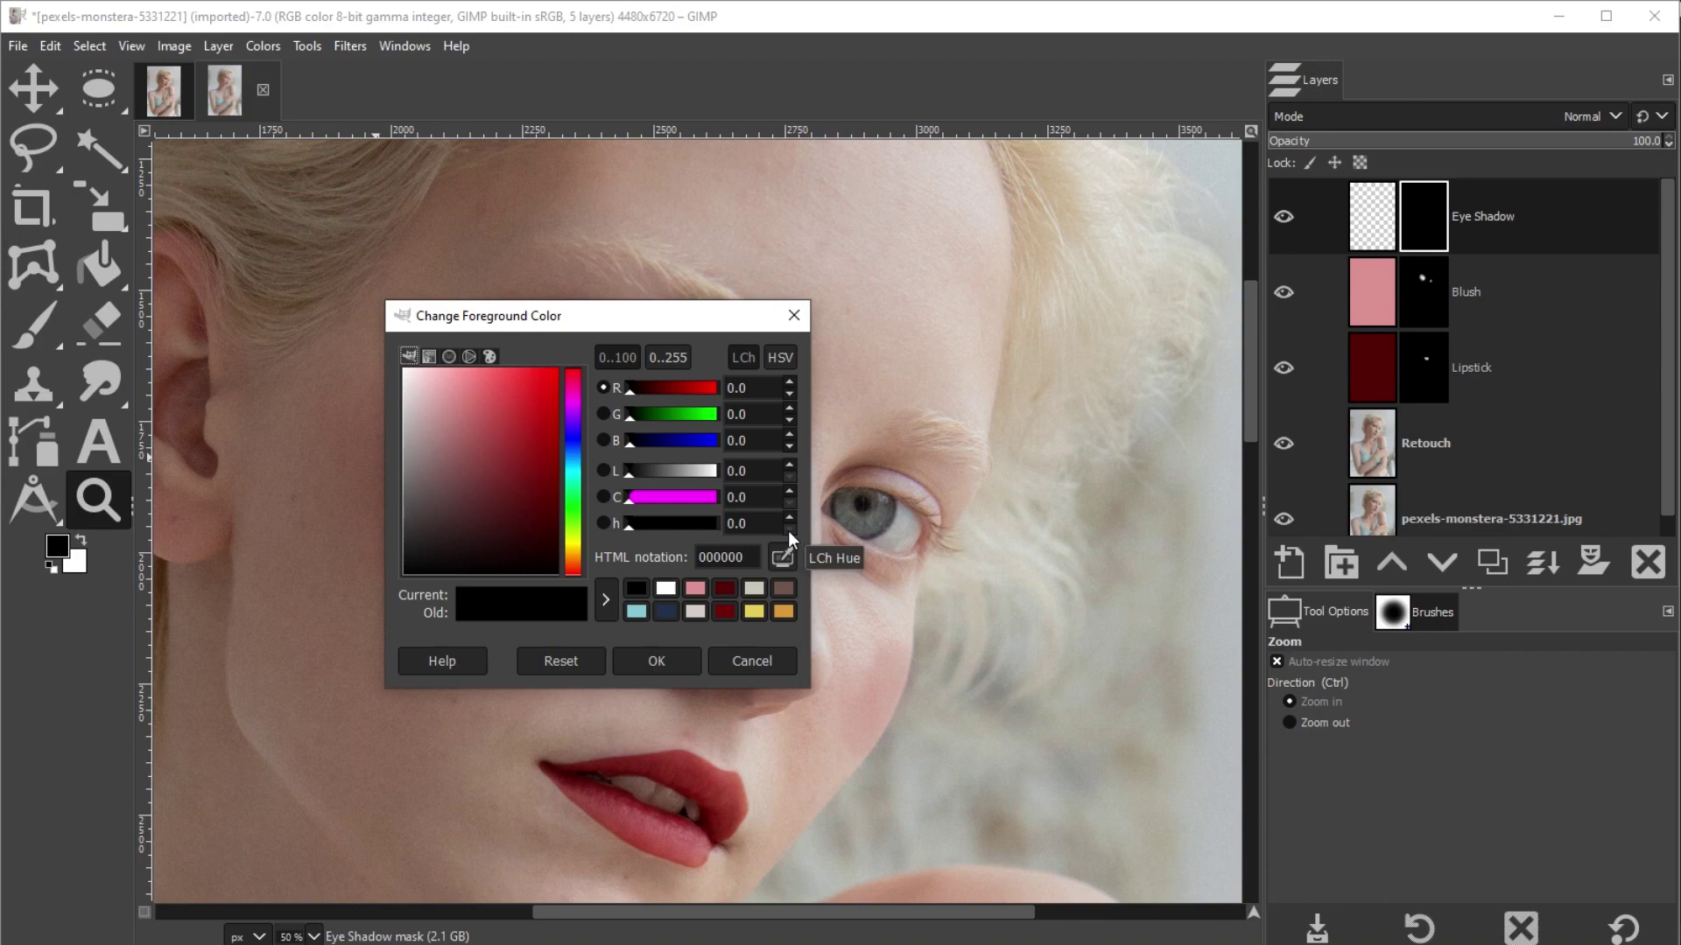
{"action": "left_click_drag", "start_coordinate": [1250, 409], "coordinate": [1241, 518]}
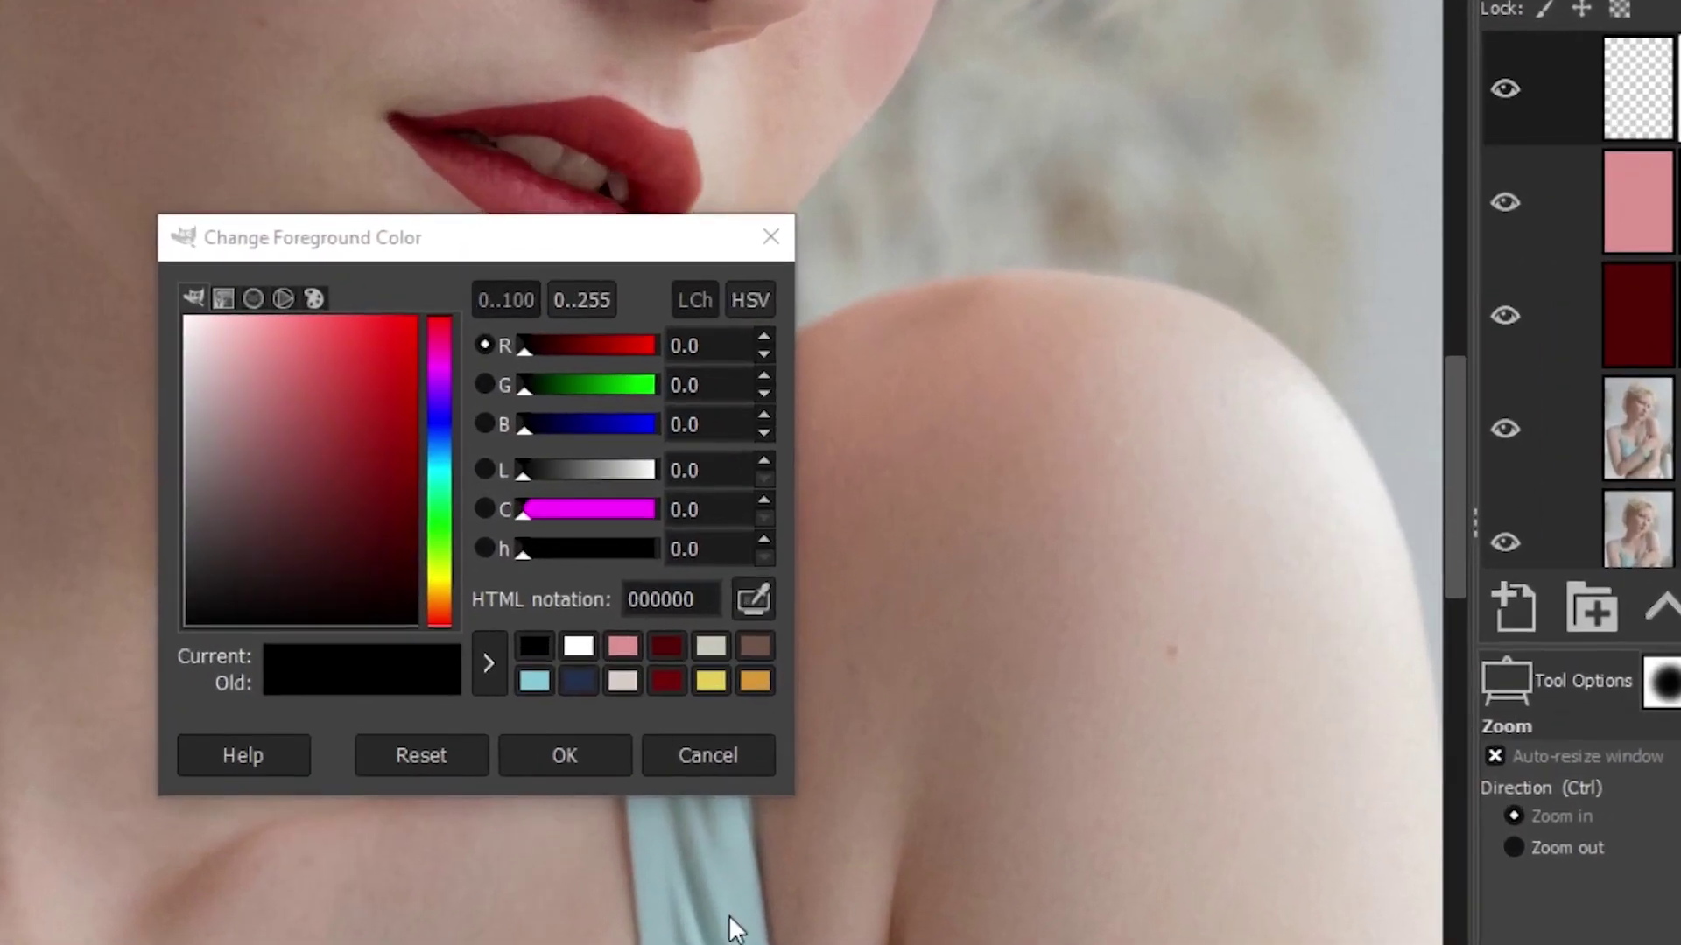
{"action": "left_click", "coordinate": [749, 606]}
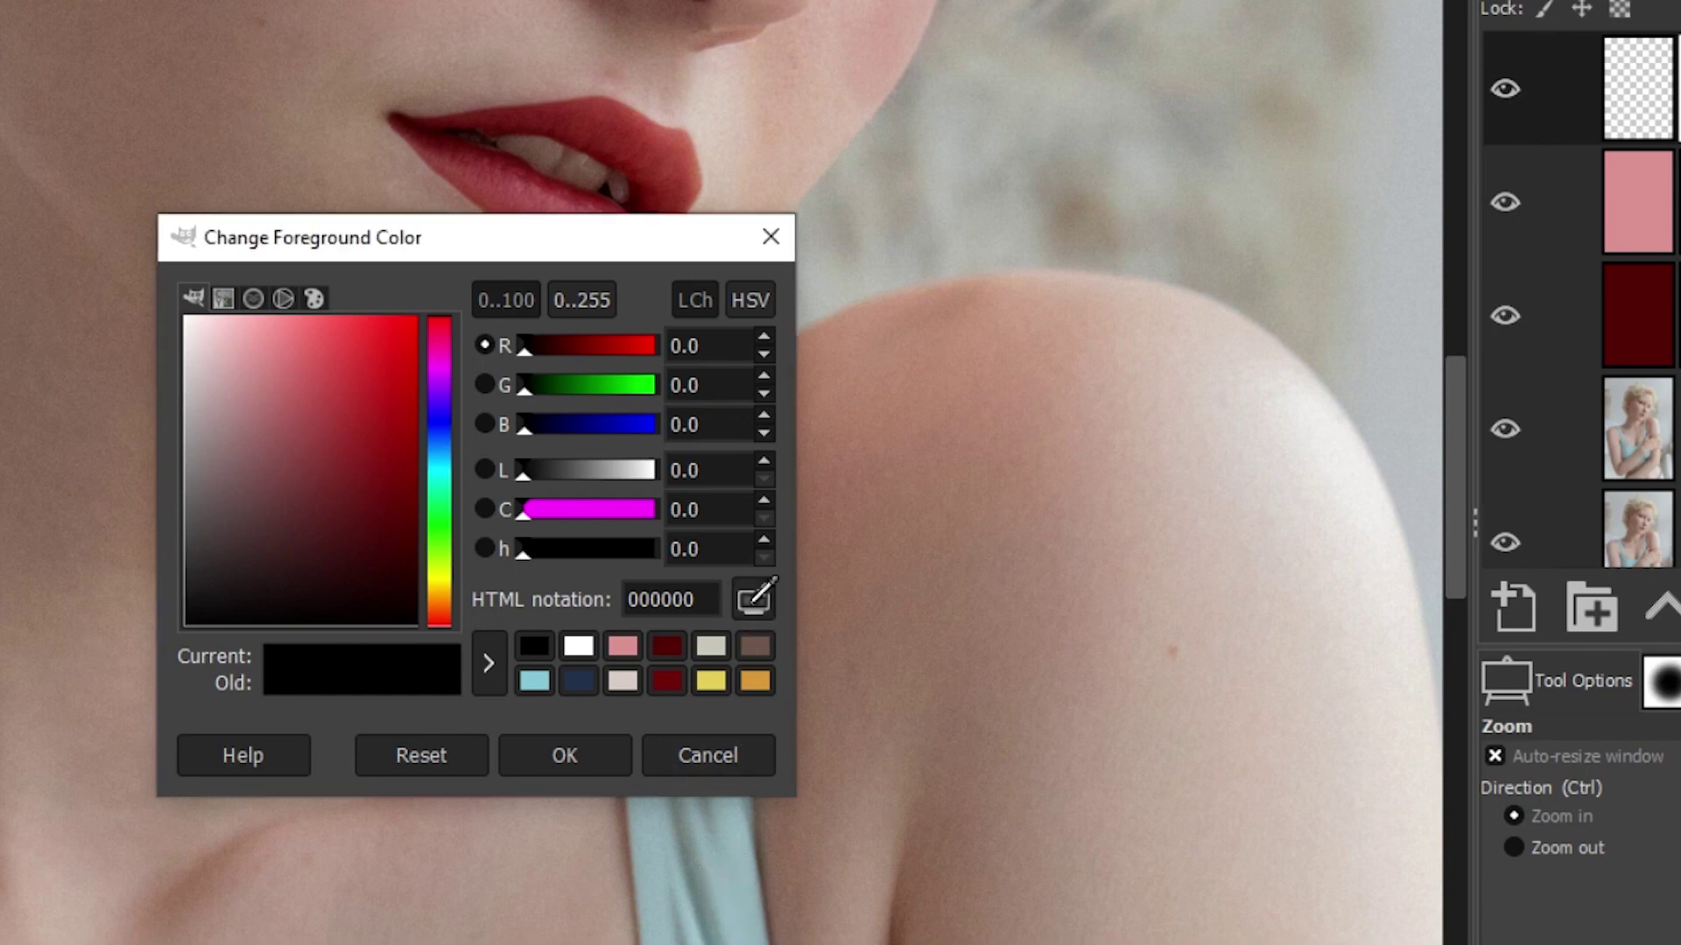
{"action": "left_click", "coordinate": [732, 886]}
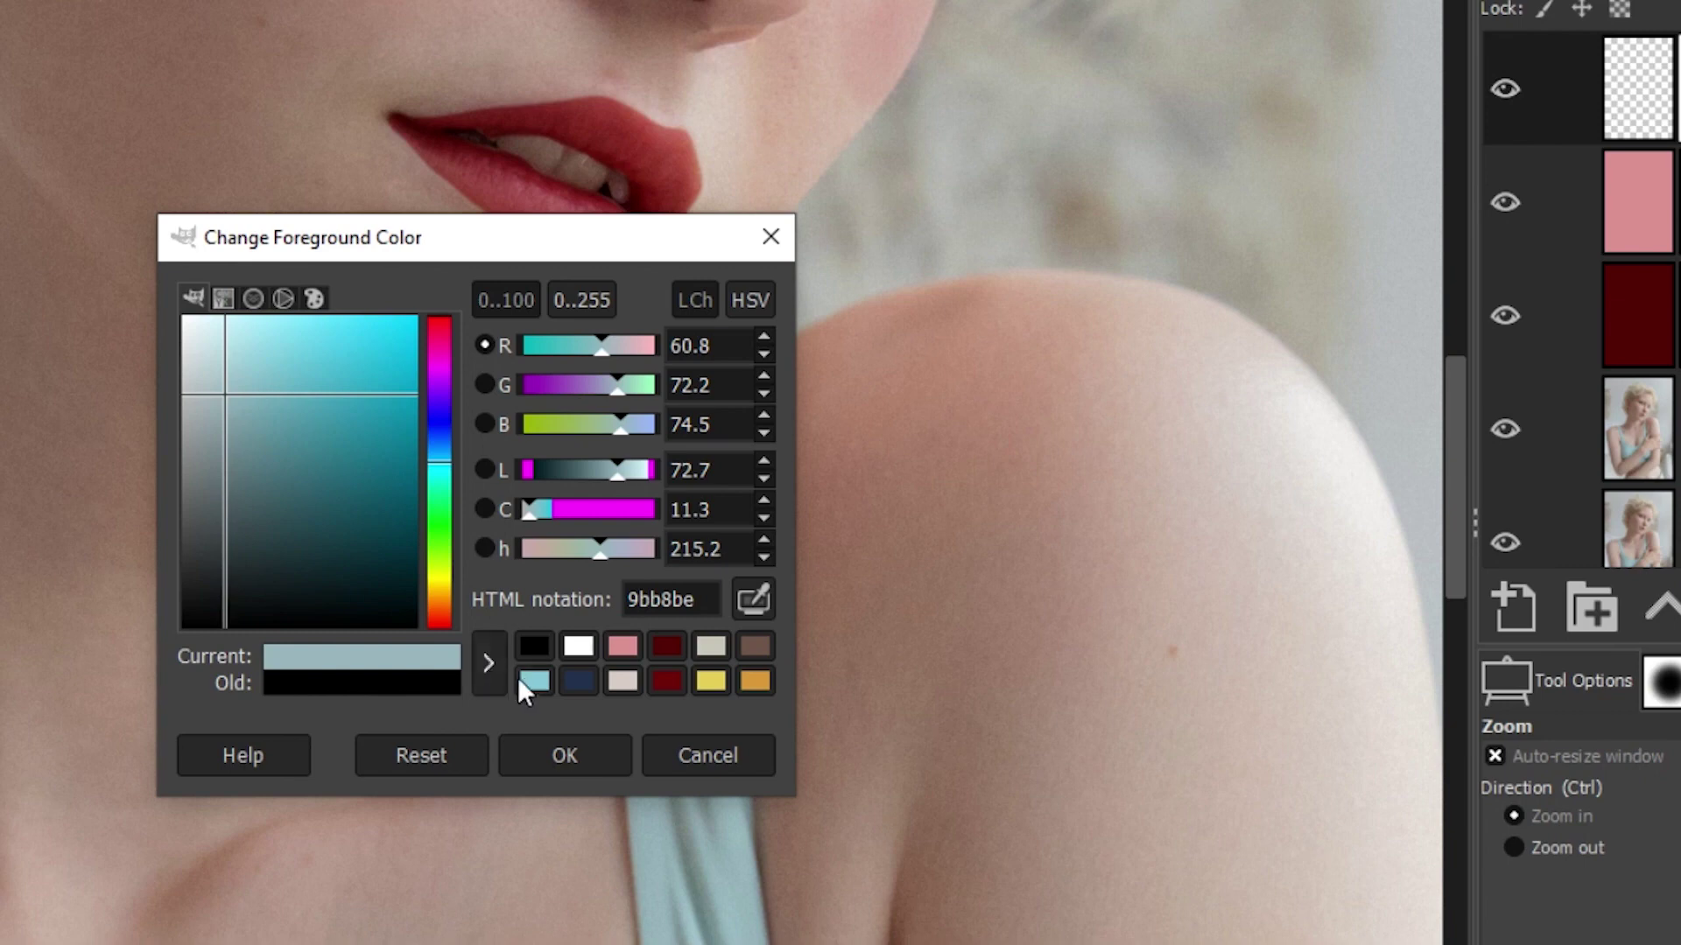
{"action": "left_click", "coordinate": [486, 669]}
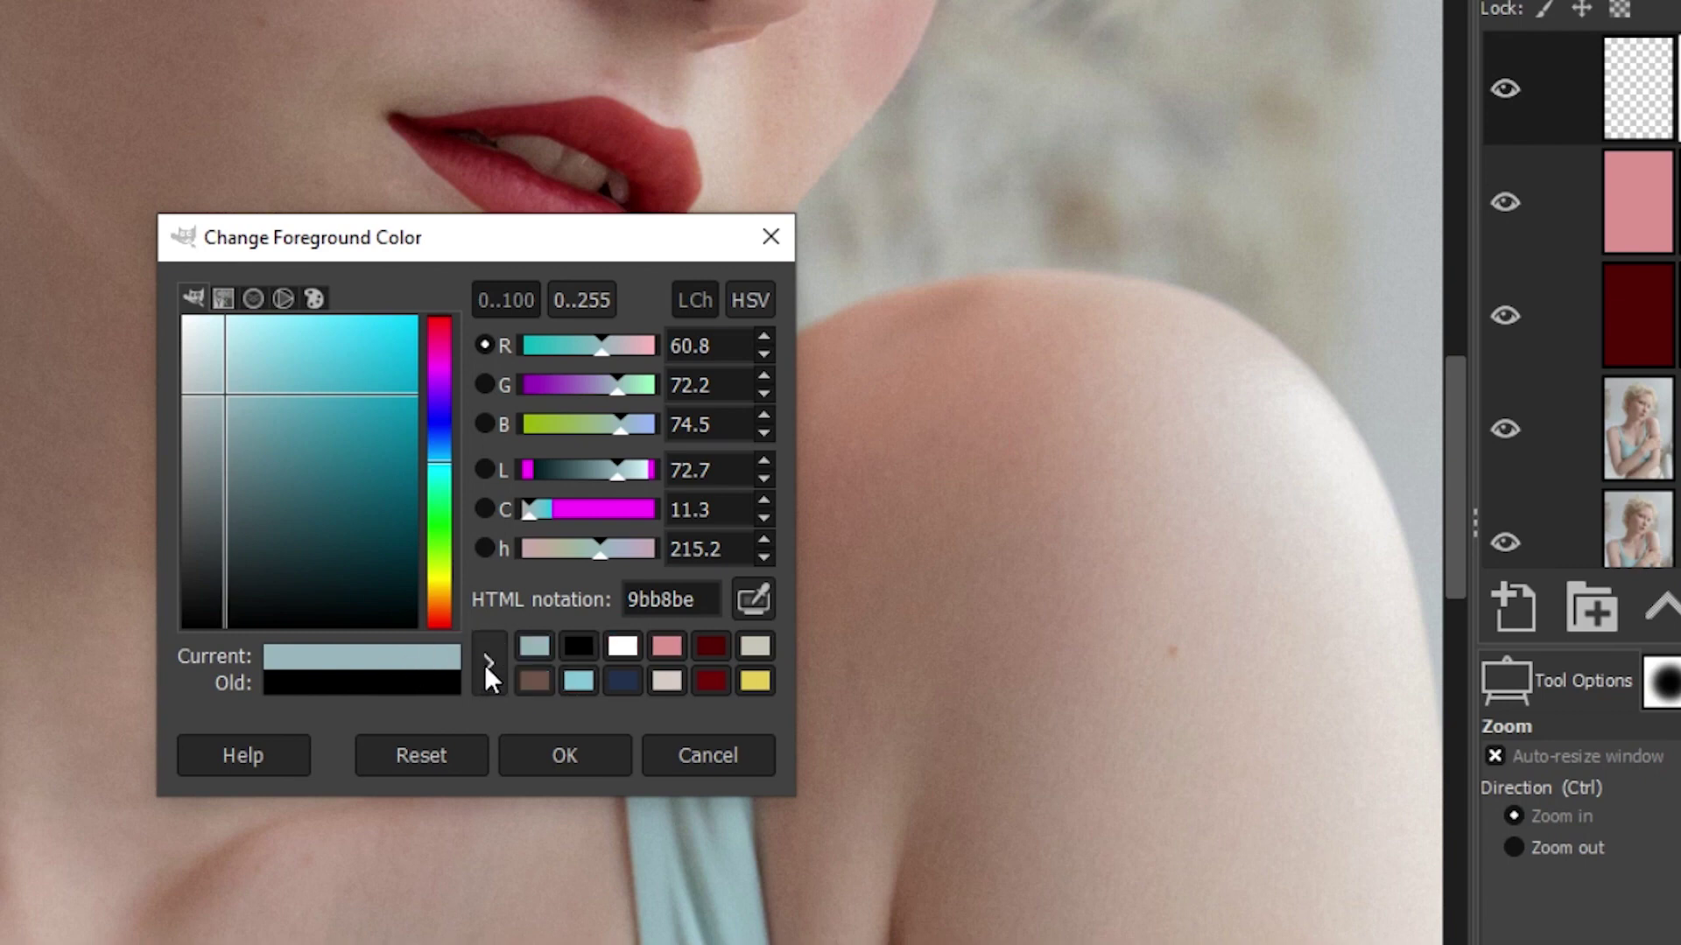
{"action": "left_click", "coordinate": [578, 680]}
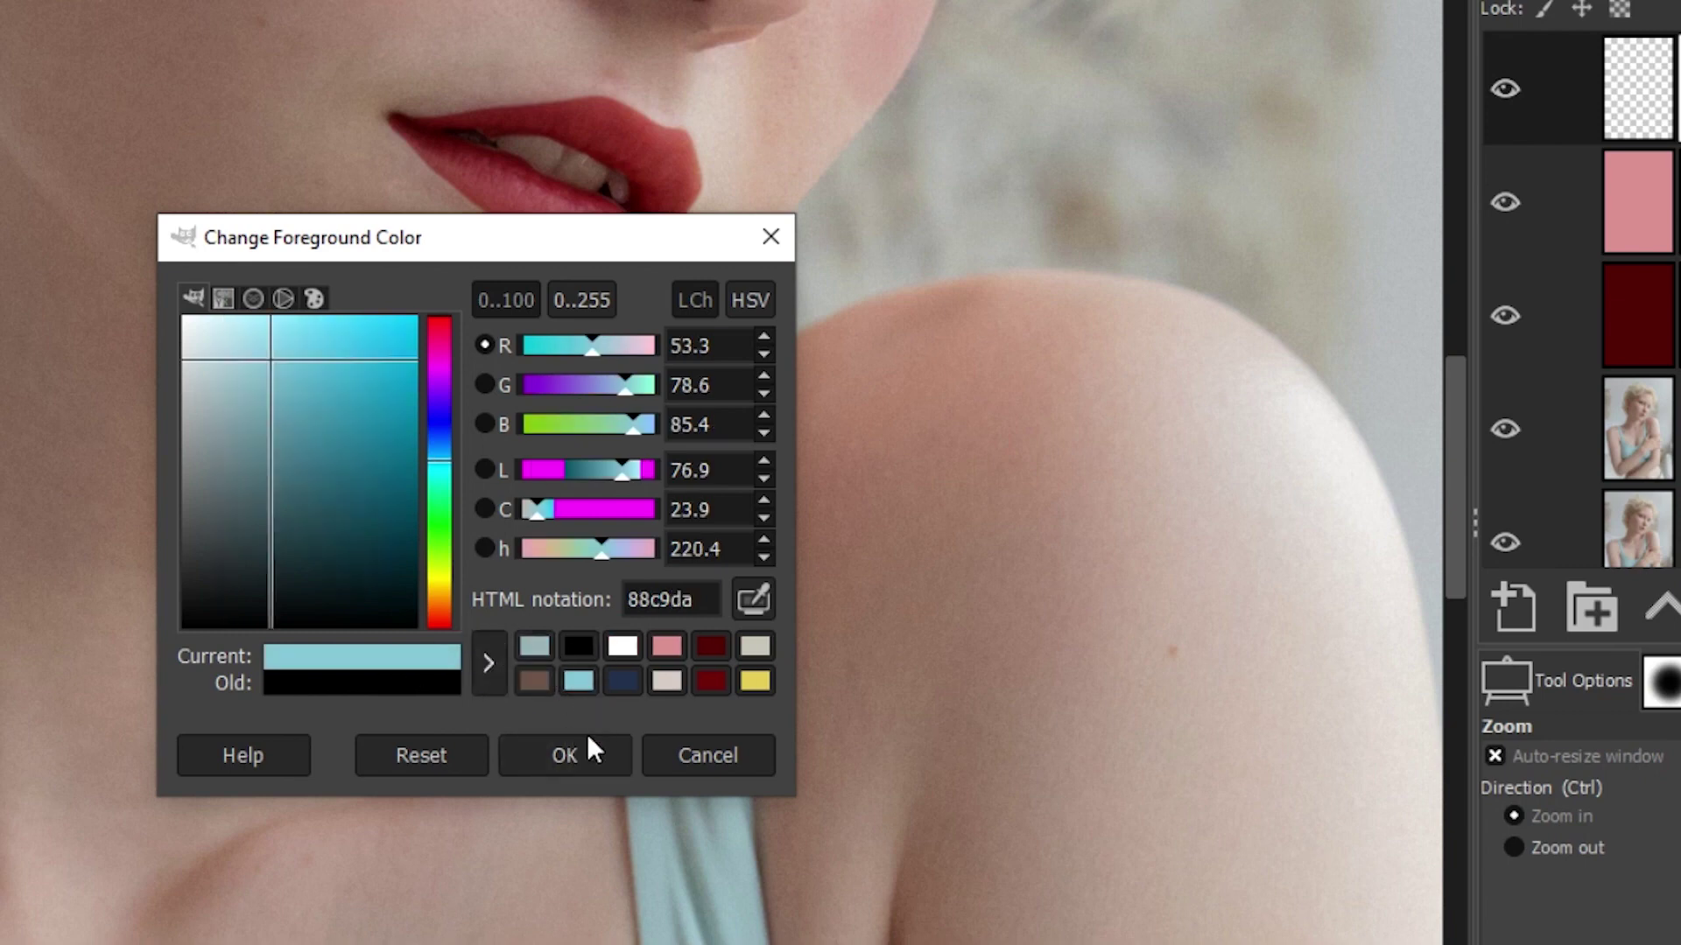
{"action": "left_click", "coordinate": [565, 756]}
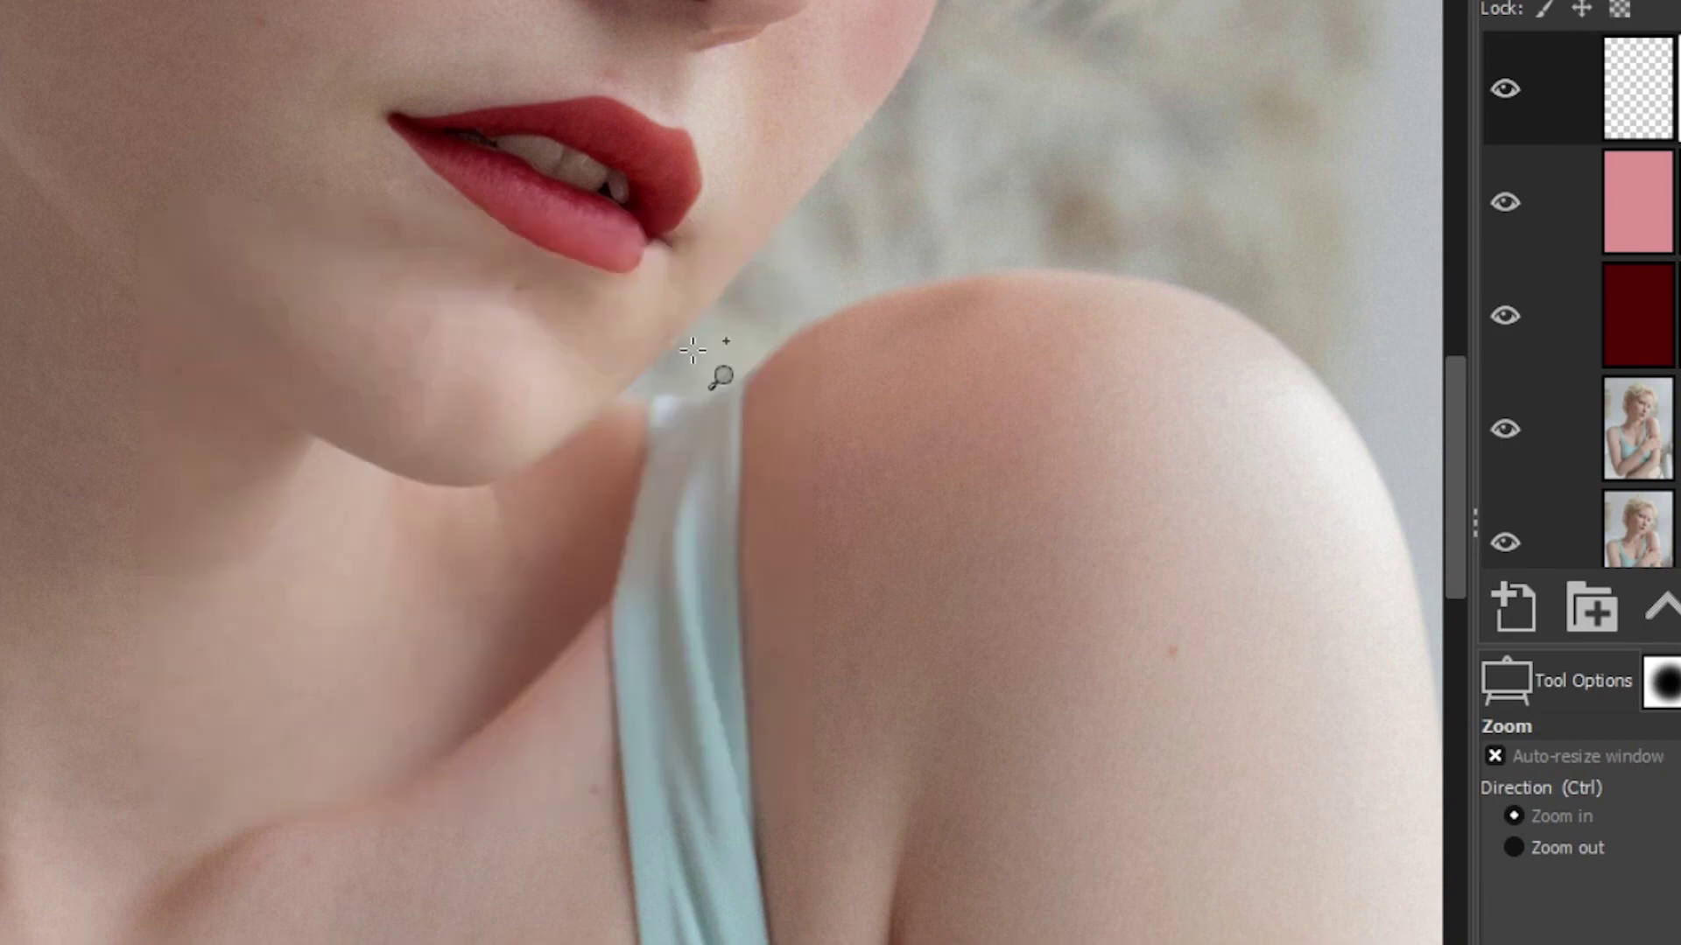
Fill the Eye Shadow layer itself with the light blue foreground color using Bucket Fill, undoing the stray fill on its mask
{"action": "left_click_drag", "start_coordinate": [1443, 477], "coordinate": [1440, 311]}
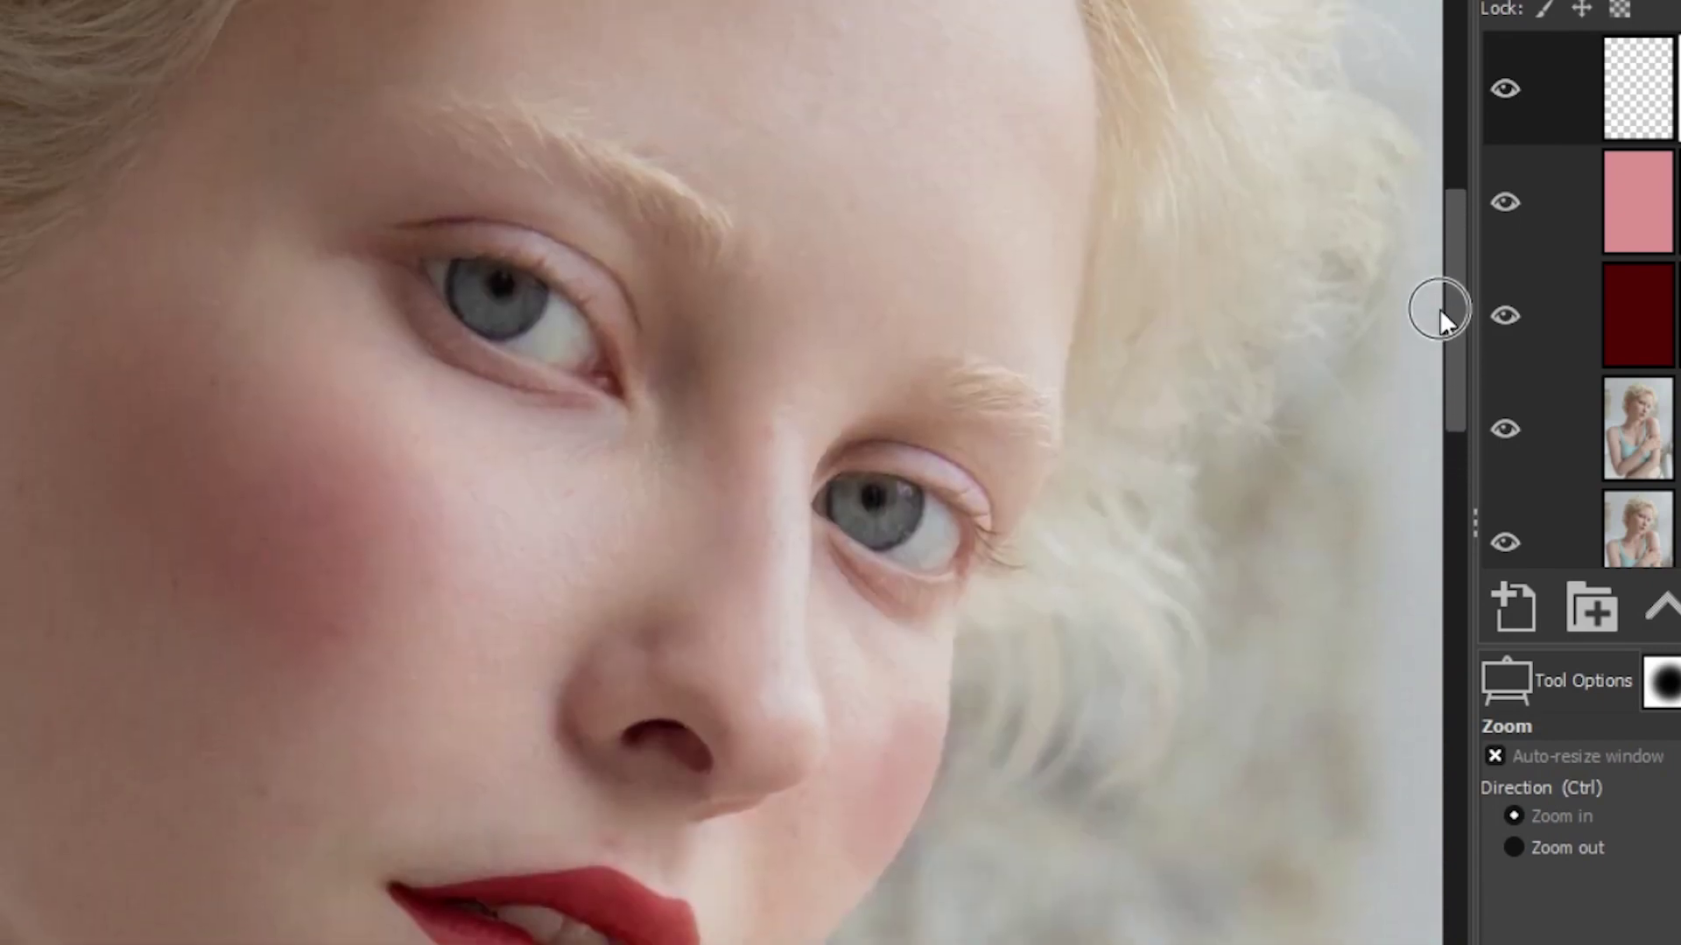
{"action": "key", "text": "p"}
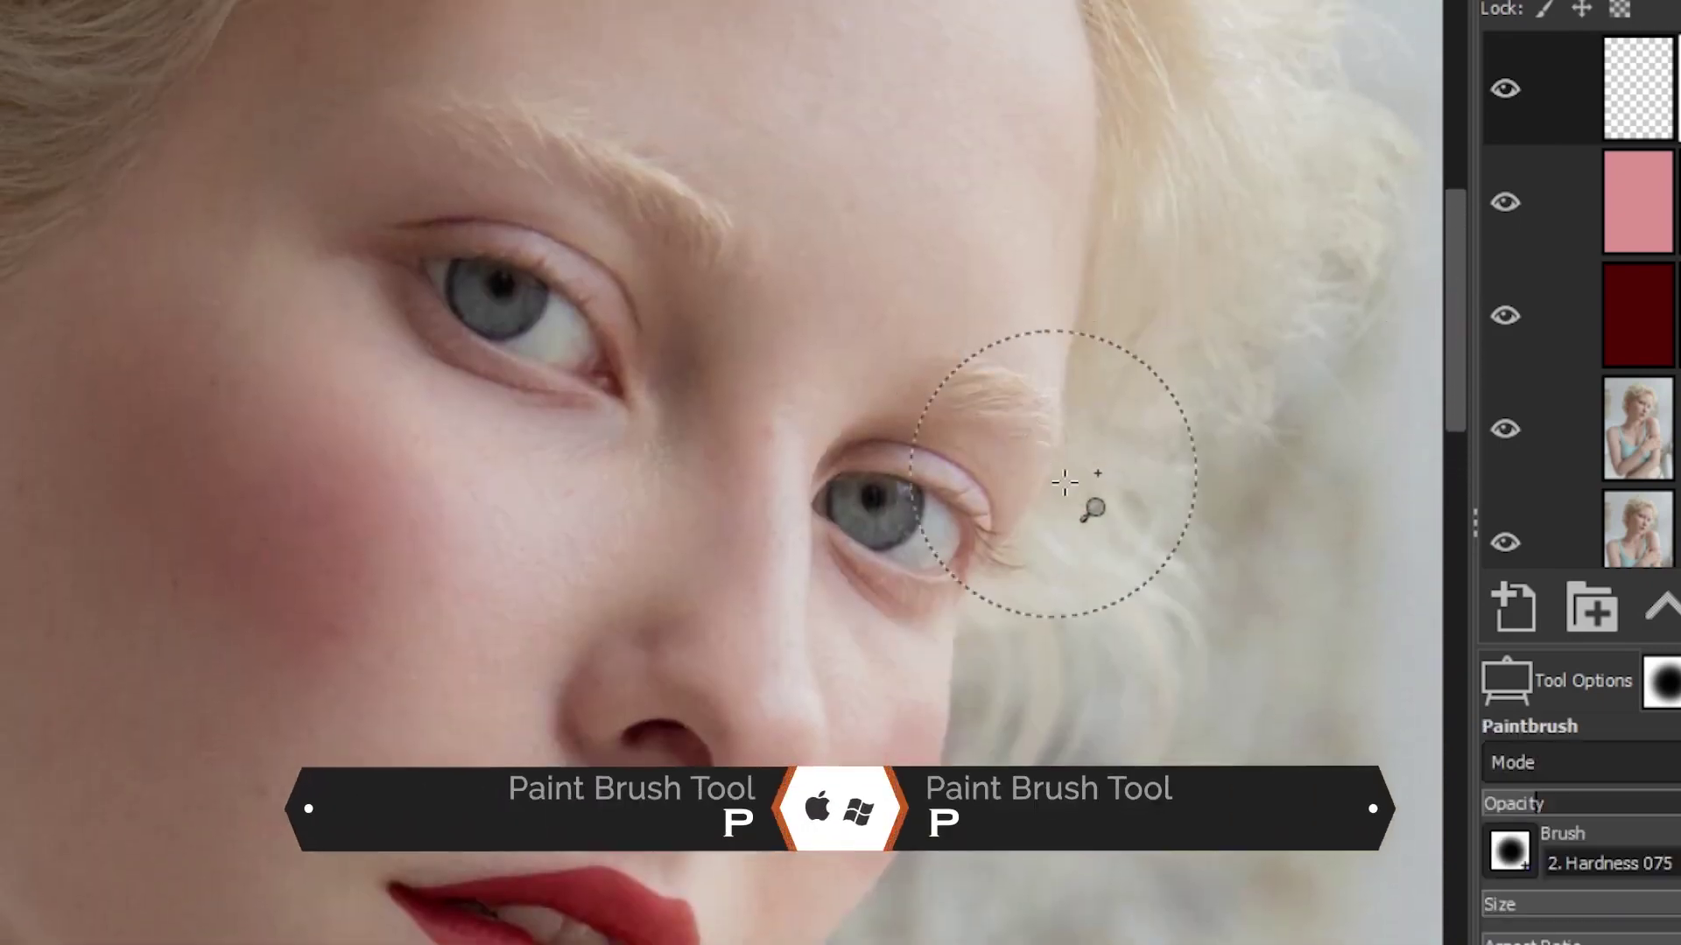
{"action": "key", "text": "bracketleft"}
{"action": "key", "text": "bracketleft"}
{"action": "key", "text": "bracketleft"}
{"action": "key", "text": "bracketleft"}
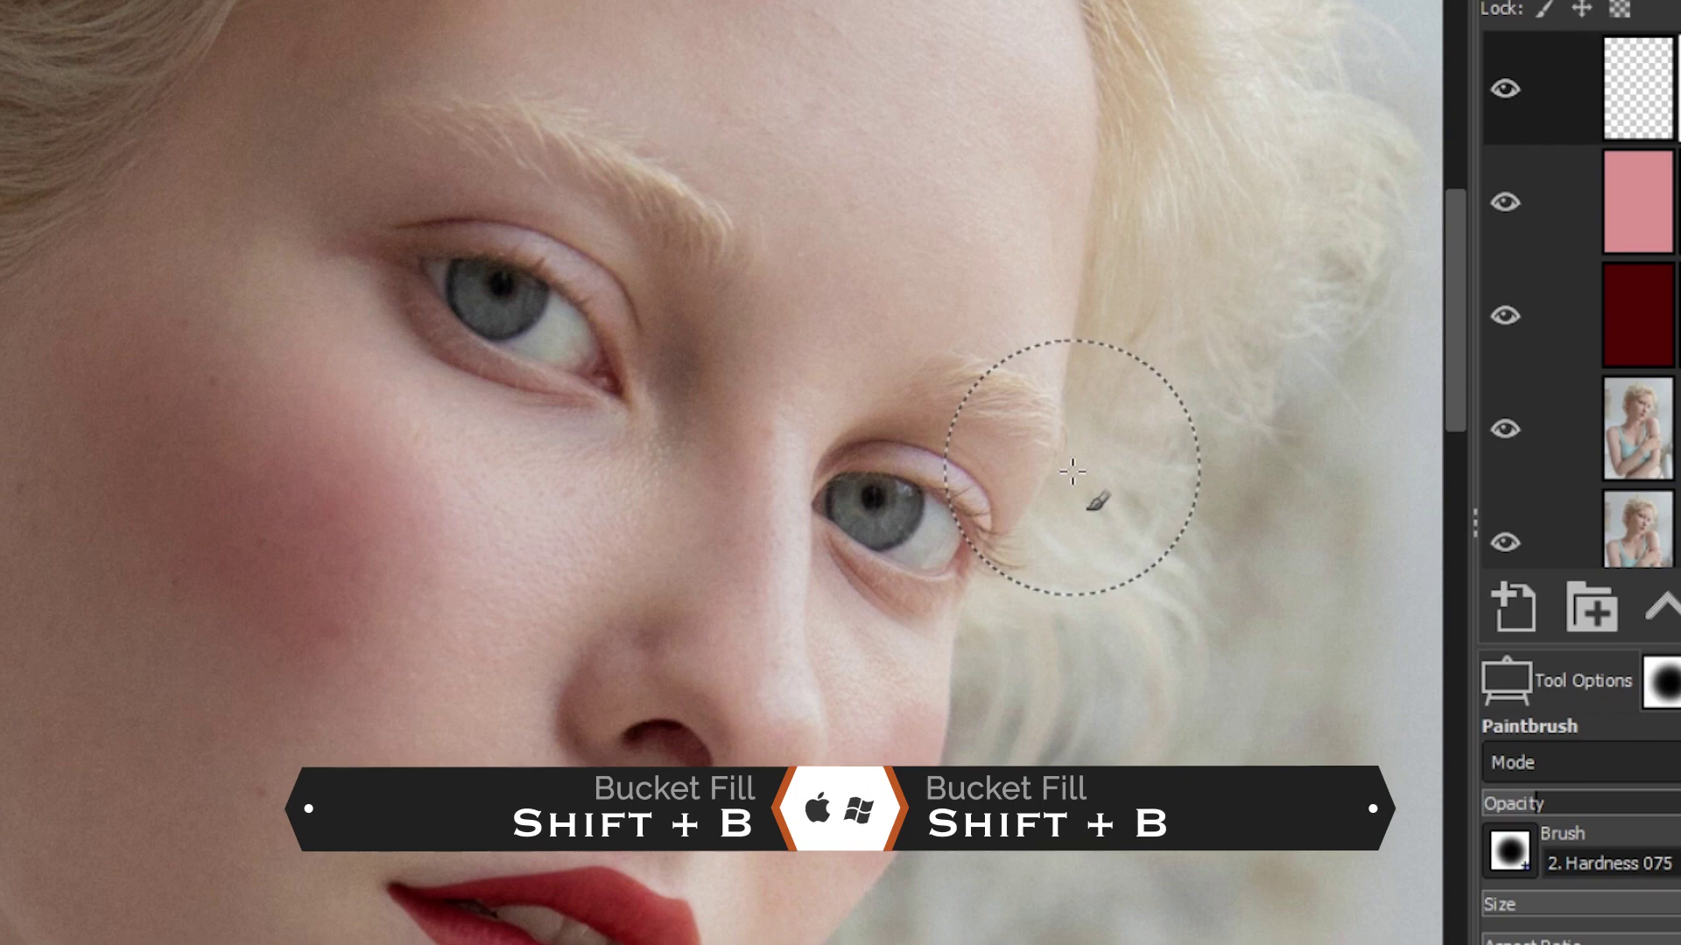
{"action": "key", "text": "shift+b"}
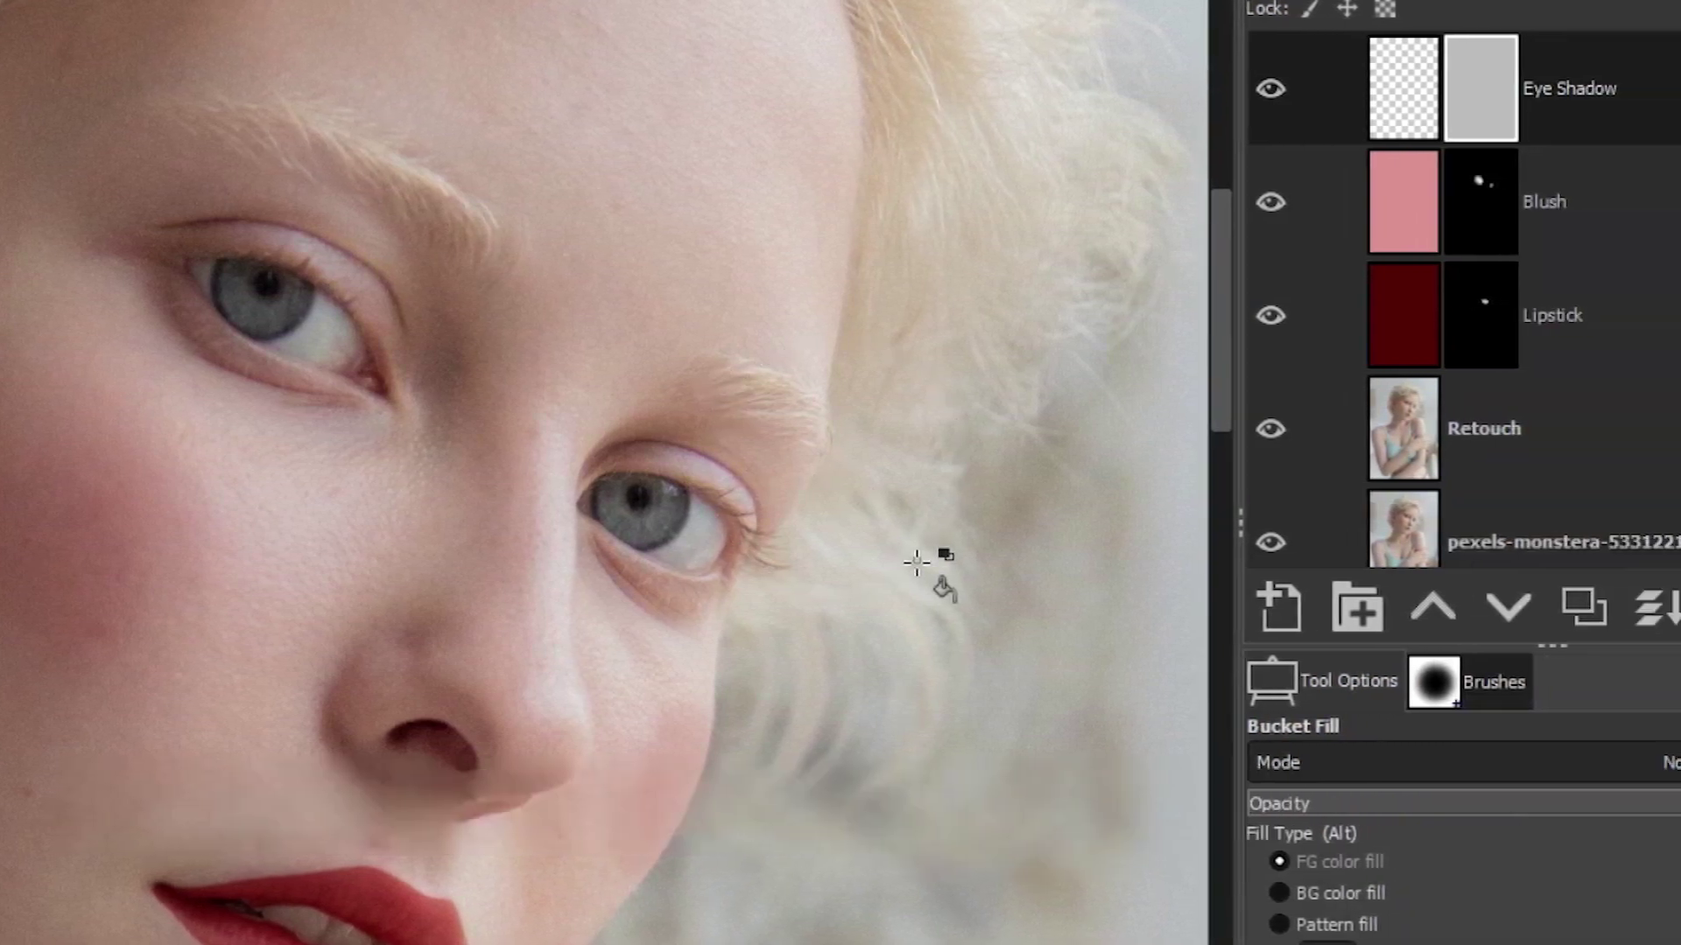
{"action": "left_click", "coordinate": [1151, 561]}
{"action": "left_click", "coordinate": [1395, 119]}
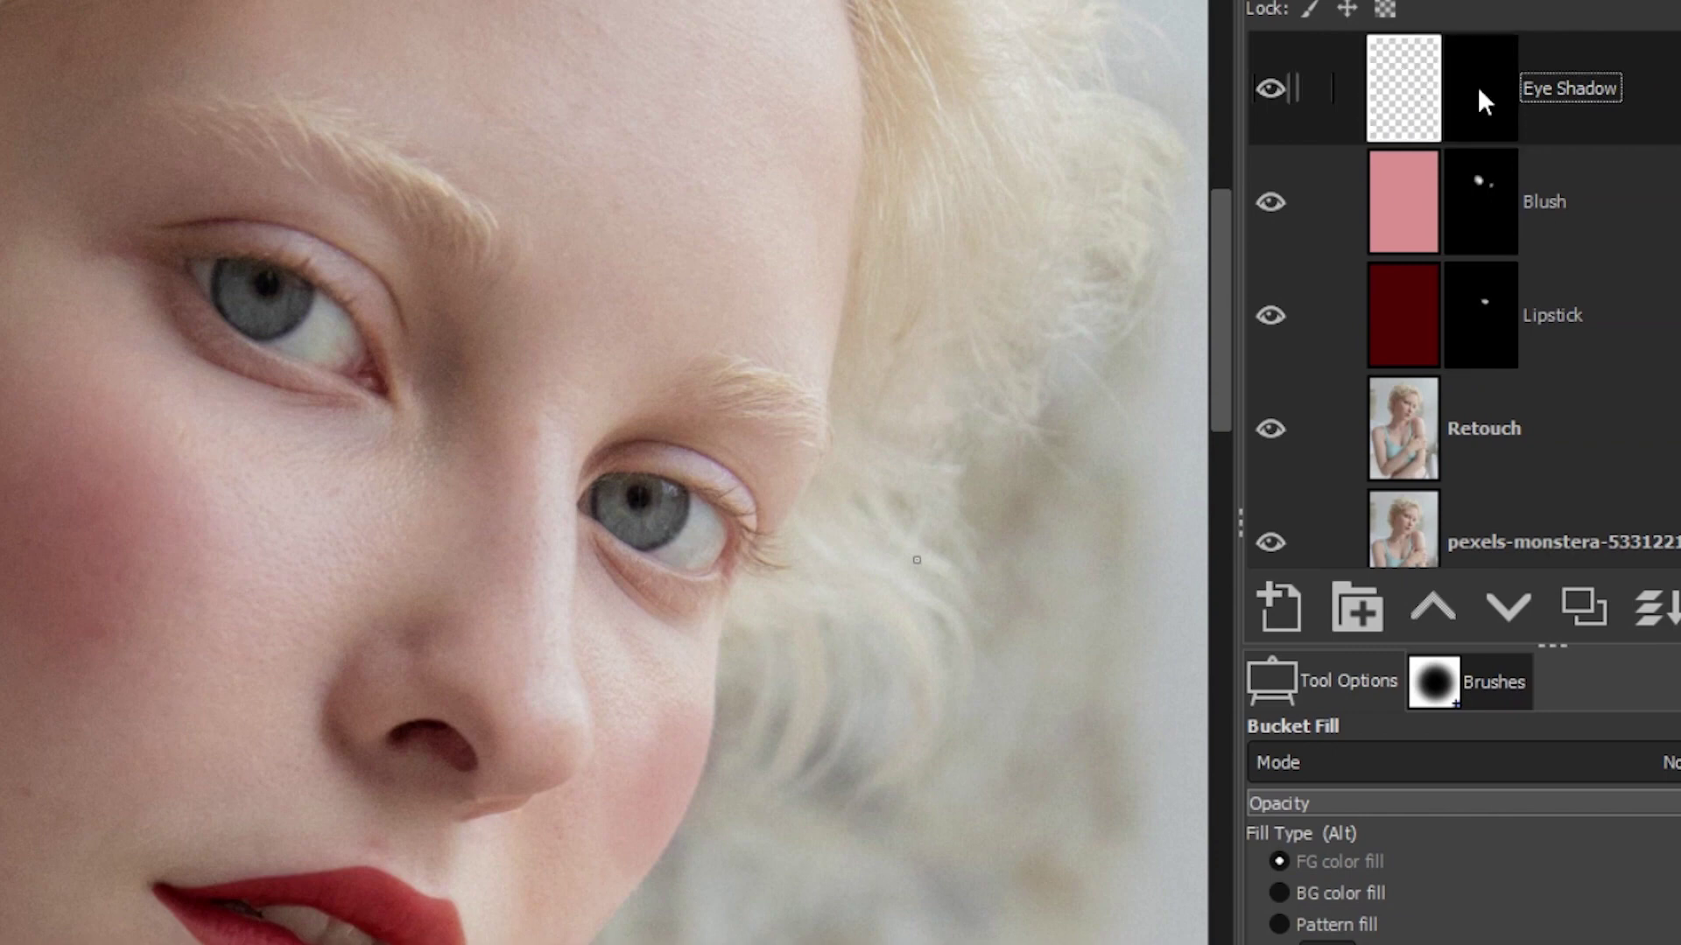
{"action": "left_click", "coordinate": [809, 324]}
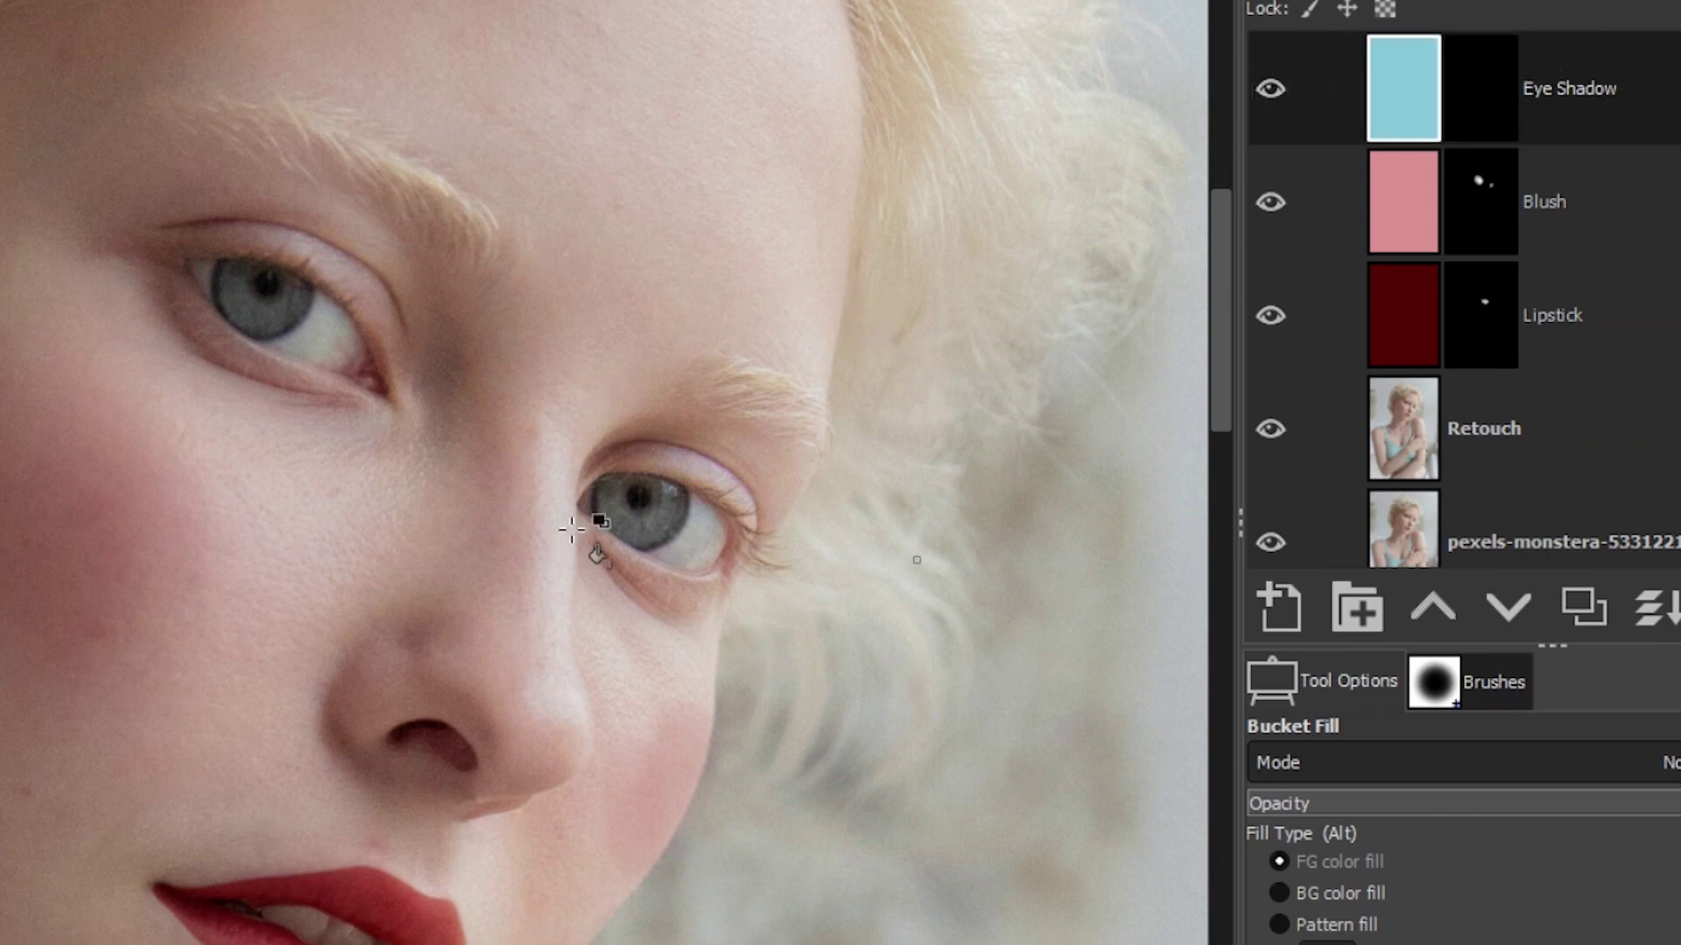
Paint light eye shadow around the near eye on the Eye Shadow mask with a smaller, low-opacity Hardness 075 brush
{"action": "left_click", "coordinate": [1483, 71]}
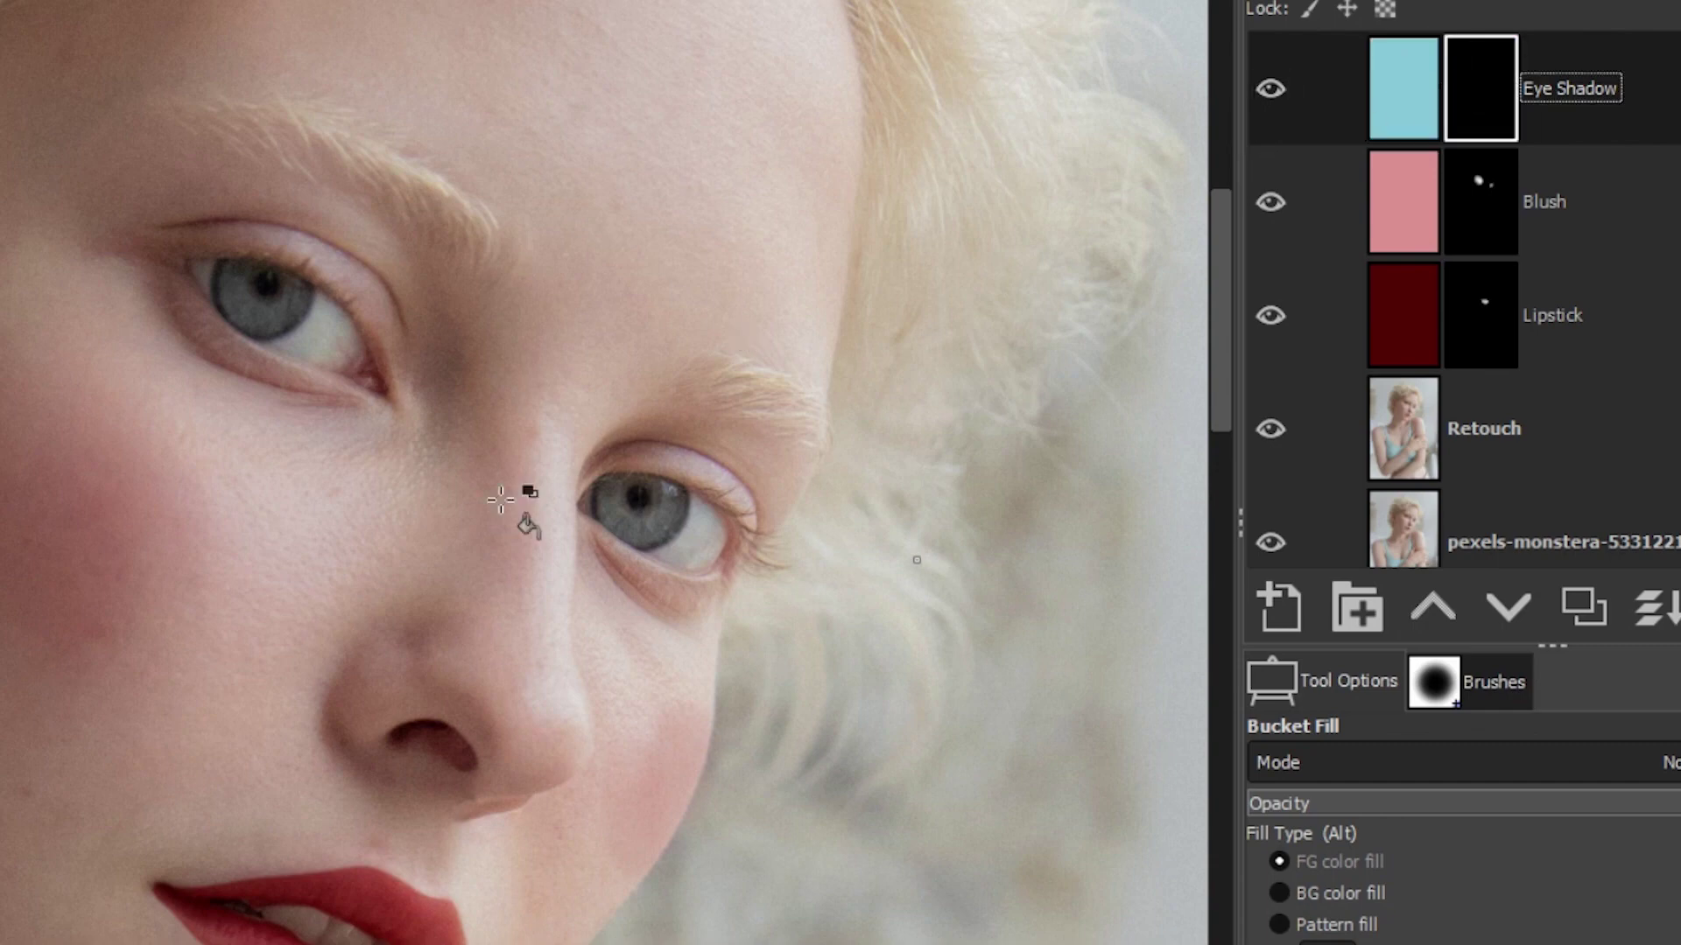
{"action": "key", "text": "p"}
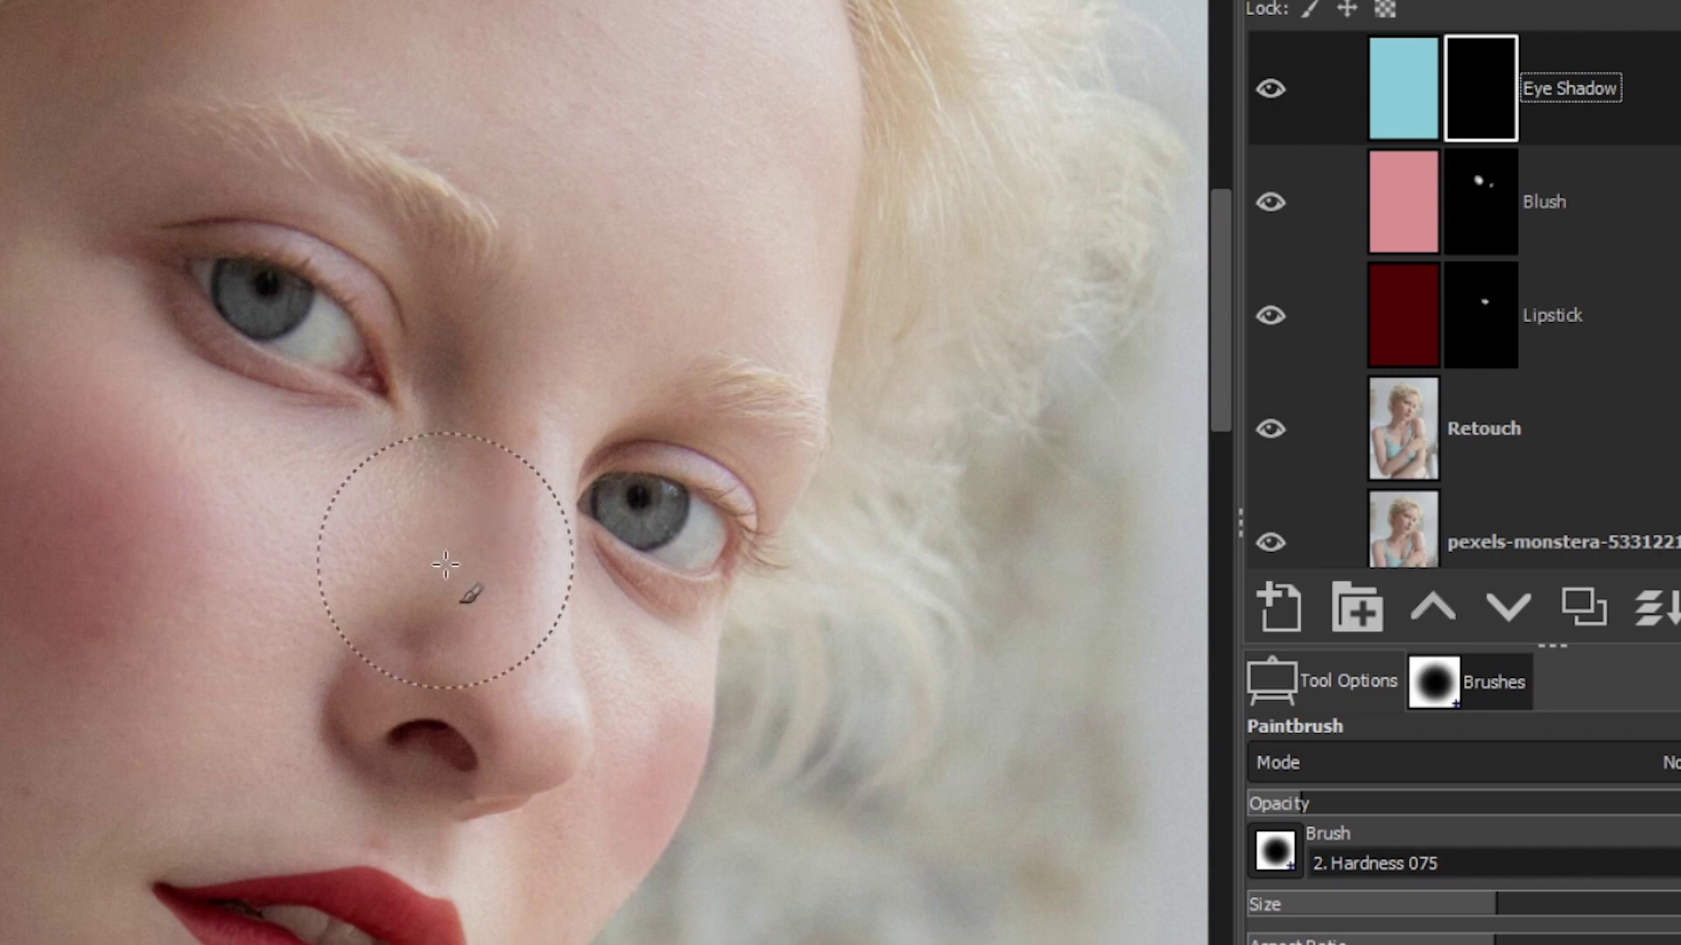
{"action": "key", "text": "bracketleft"}
{"action": "key", "text": "bracketleft"}
{"action": "key", "text": "bracketleft"}
{"action": "key", "text": "bracketleft"}
{"action": "key", "text": "bracketleft"}
{"action": "key", "text": "bracketleft"}
{"action": "key", "text": "bracketleft"}
{"action": "key", "text": "bracketleft"}
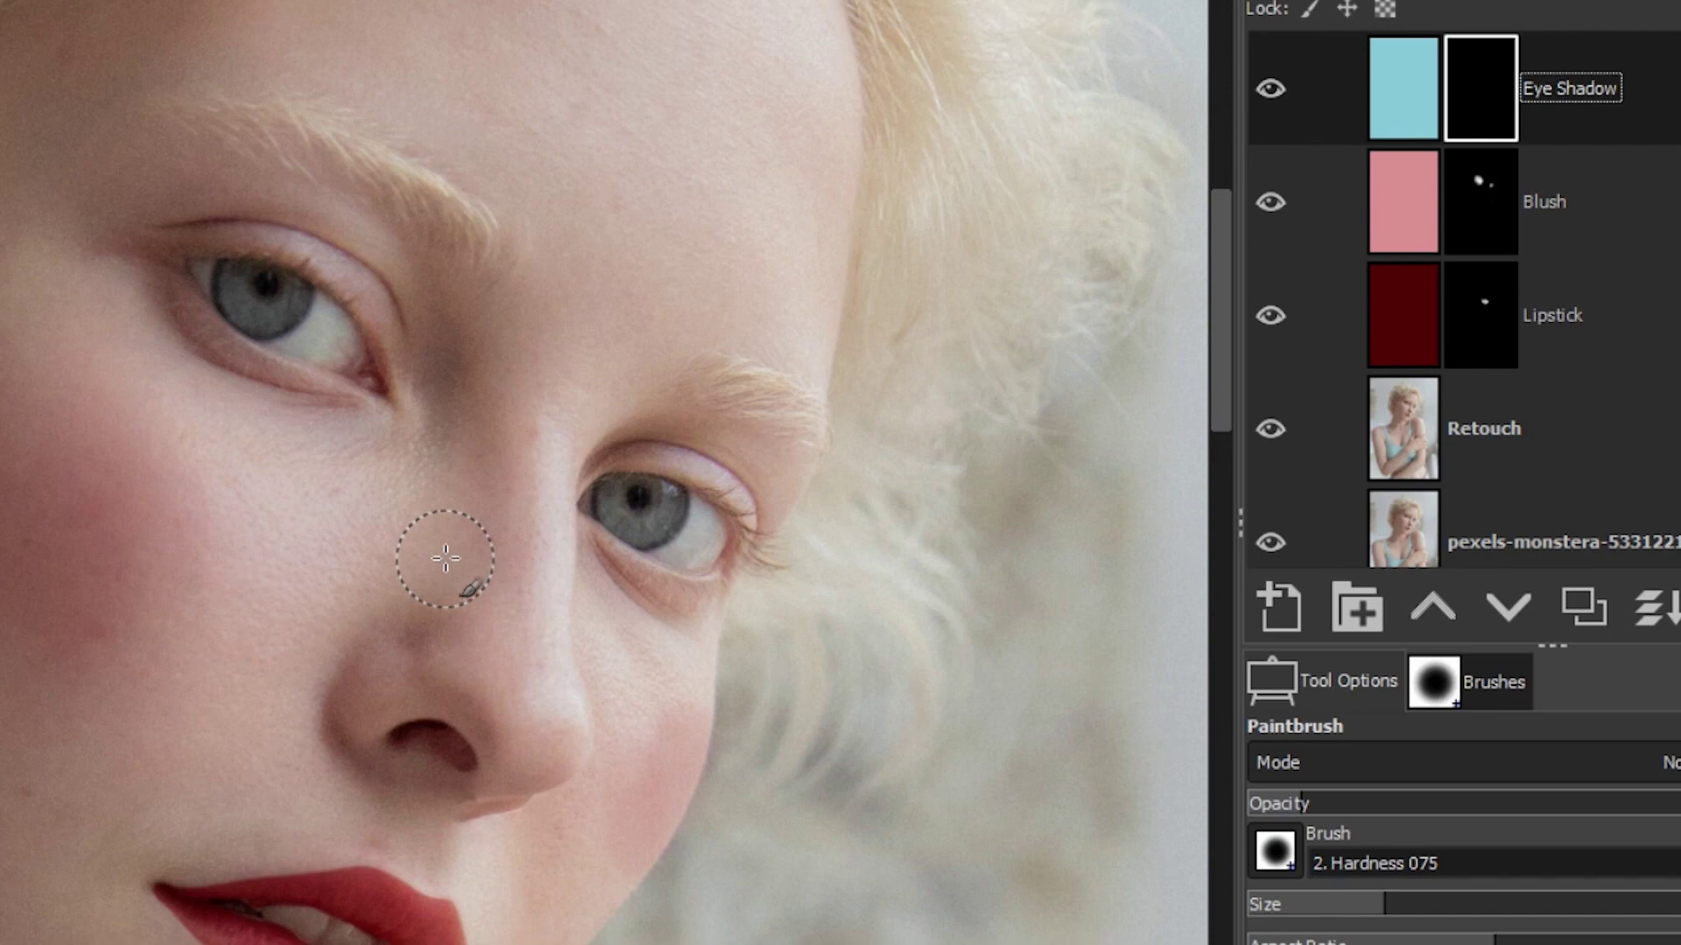
{"action": "key", "text": "bracketleft"}
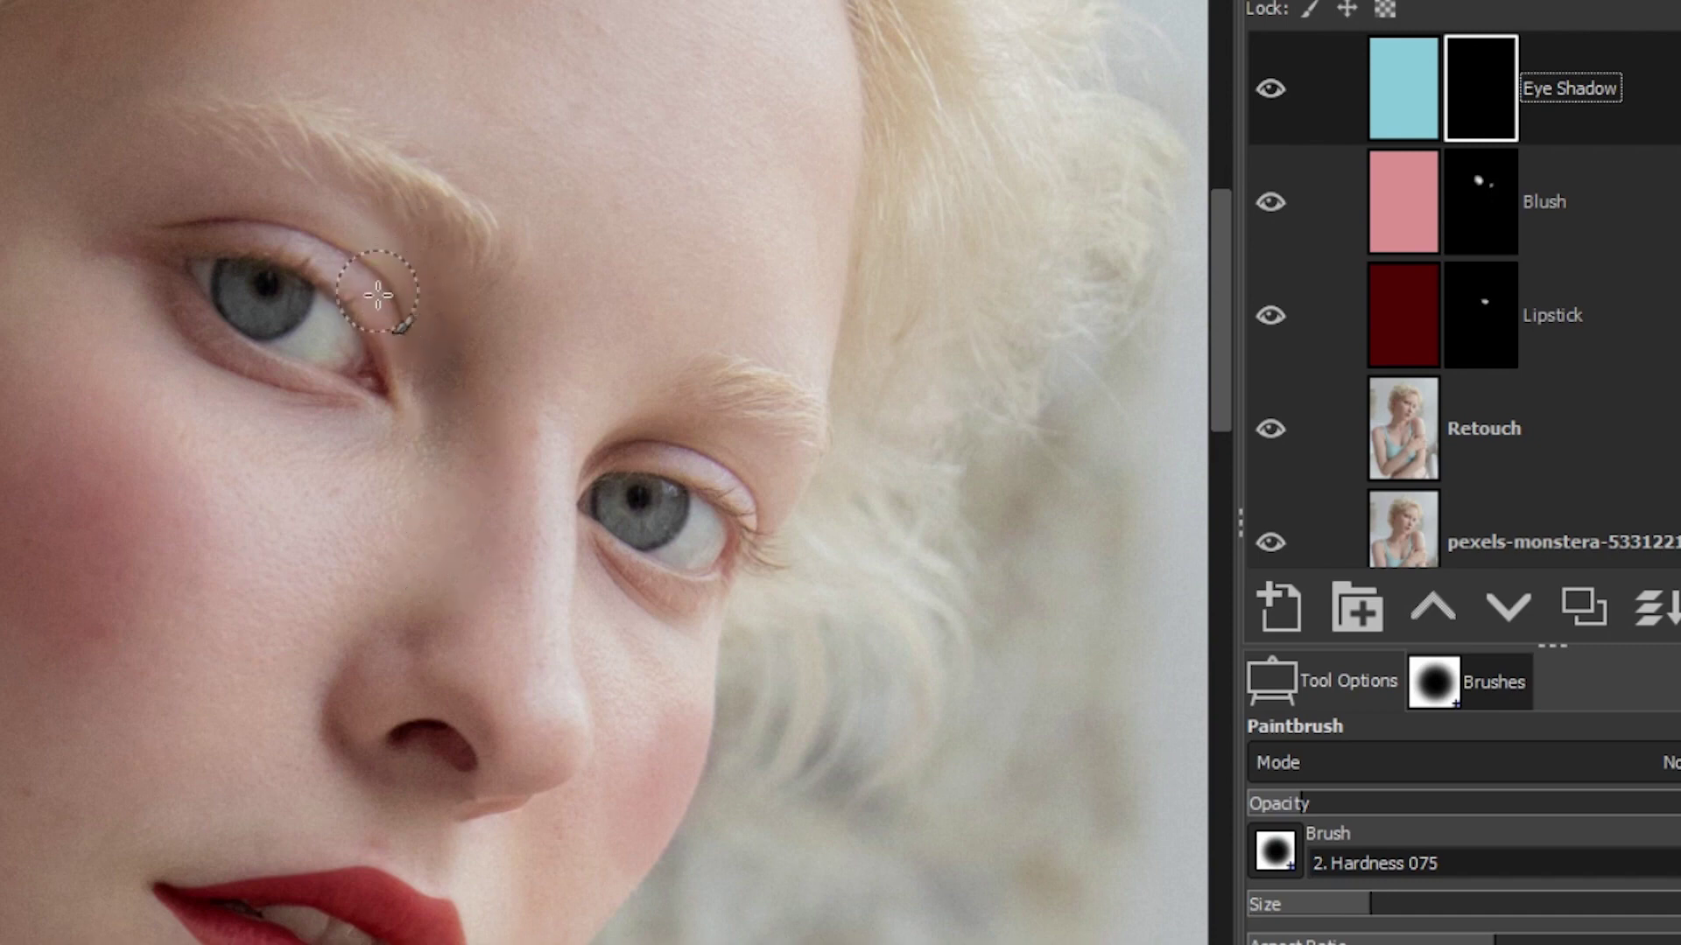
{"action": "mouse_move", "coordinate": [378, 295]}
{"action": "left_mouse_down"}
{"action": "mouse_move", "coordinate": [176, 232]}
{"action": "mouse_move", "coordinate": [225, 359]}
{"action": "mouse_move", "coordinate": [169, 319]}
{"action": "mouse_move", "coordinate": [135, 248]}
{"action": "mouse_move", "coordinate": [154, 240]}
{"action": "mouse_move", "coordinate": [169, 319]}
{"action": "mouse_move", "coordinate": [348, 378]}
{"action": "left_mouse_up"}
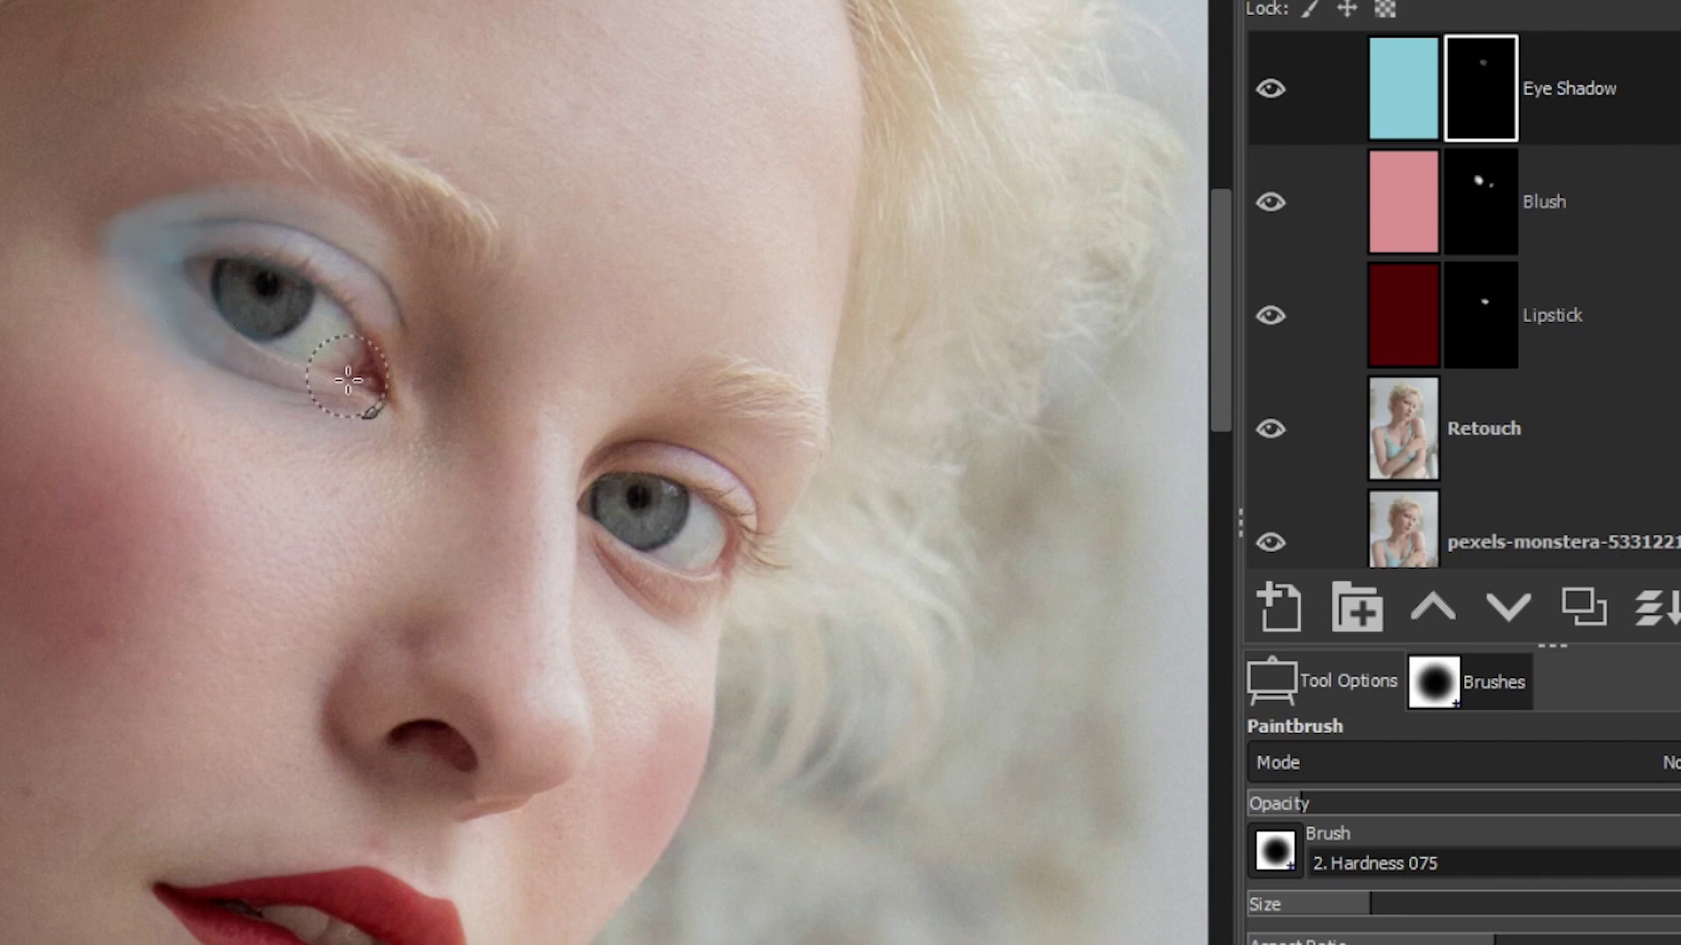
Clean the eye shadow tint off the near eye's iris and white on the mask with a small low-opacity brush
{"action": "key", "text": "z"}
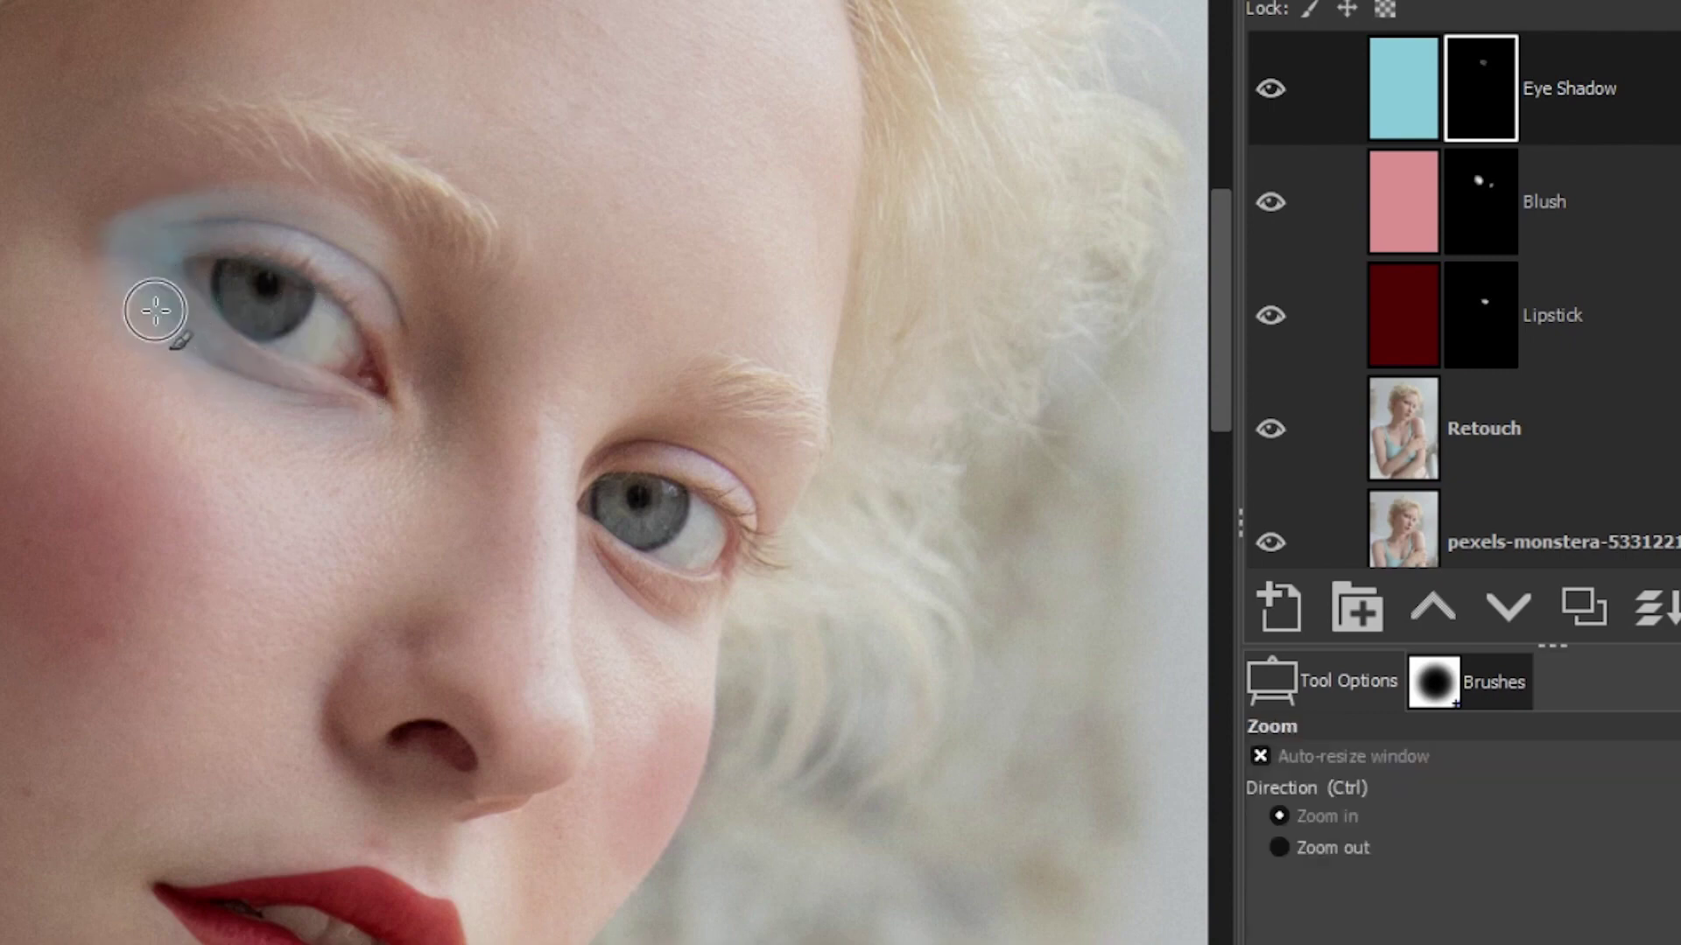
{"action": "left_click", "coordinate": [156, 311]}
{"action": "left_click", "coordinate": [154, 246]}
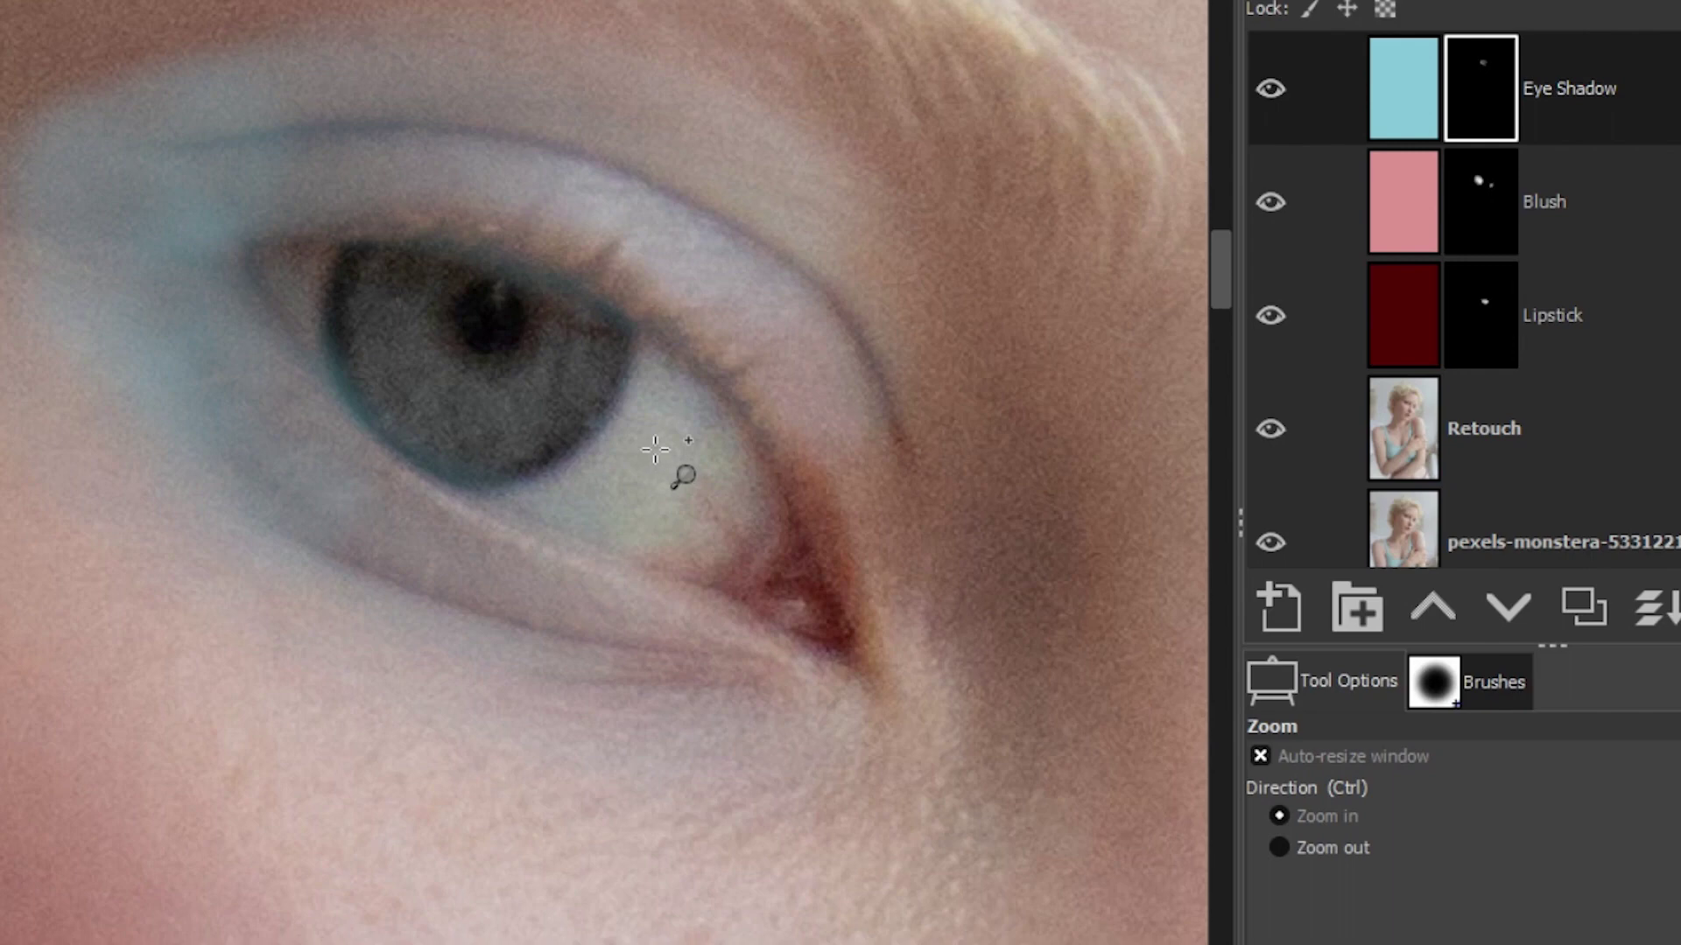
{"action": "key", "text": "p"}
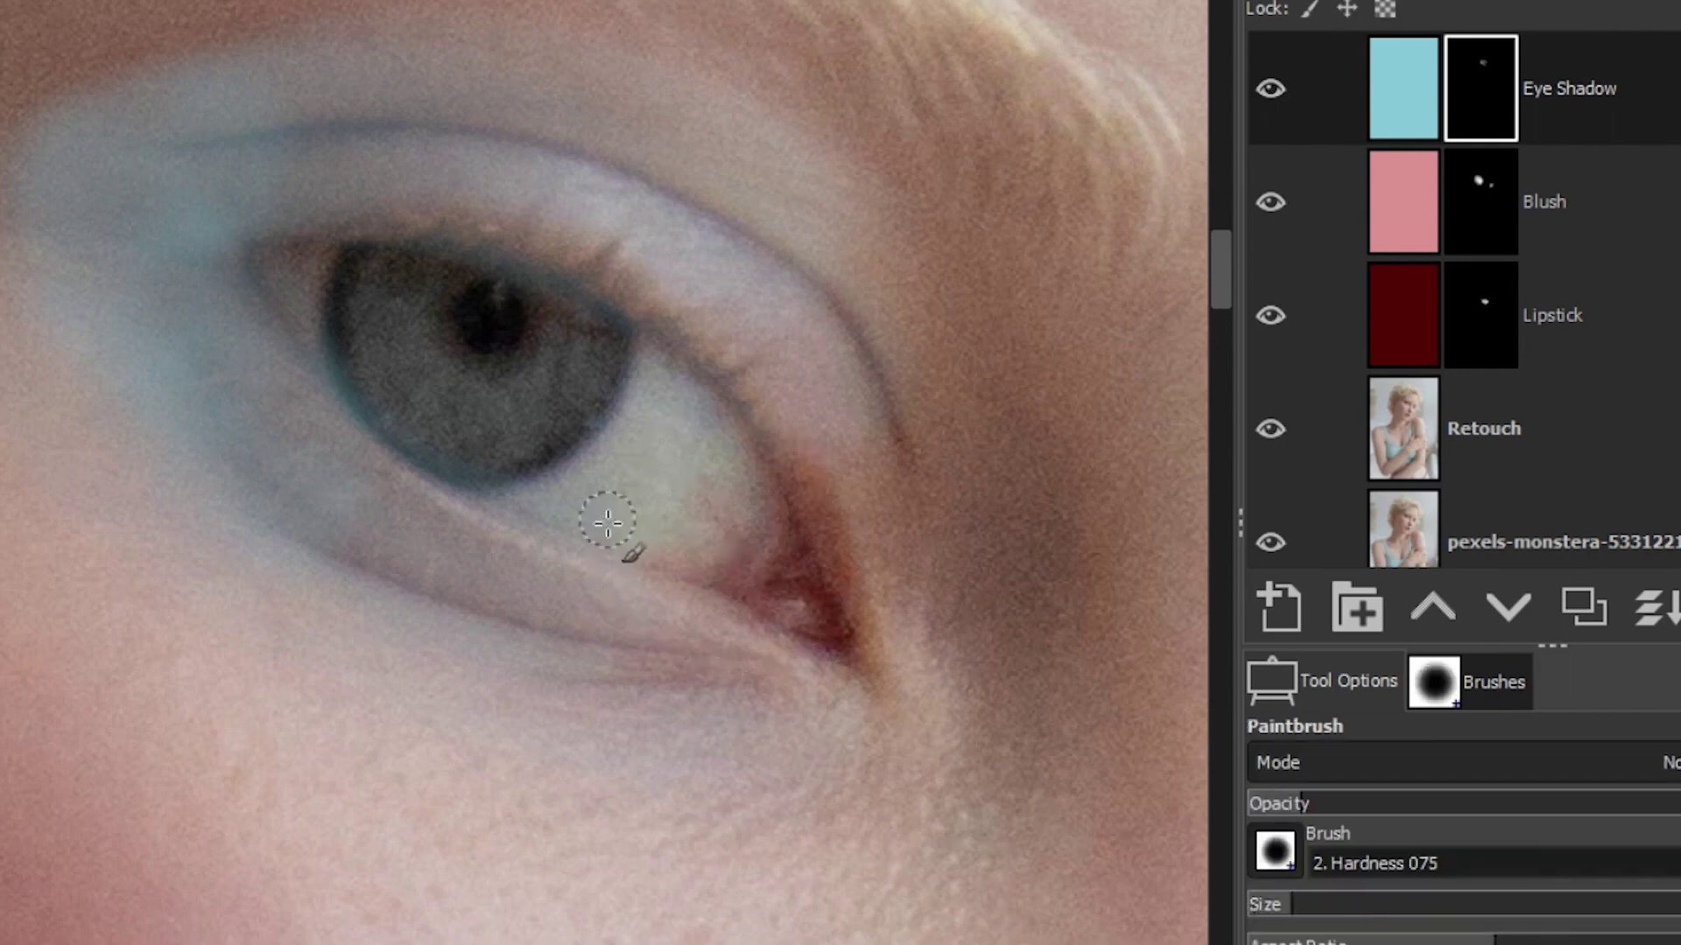
{"action": "key", "text": "bracketright"}
{"action": "key", "text": "bracketright"}
{"action": "key", "text": "bracketright"}
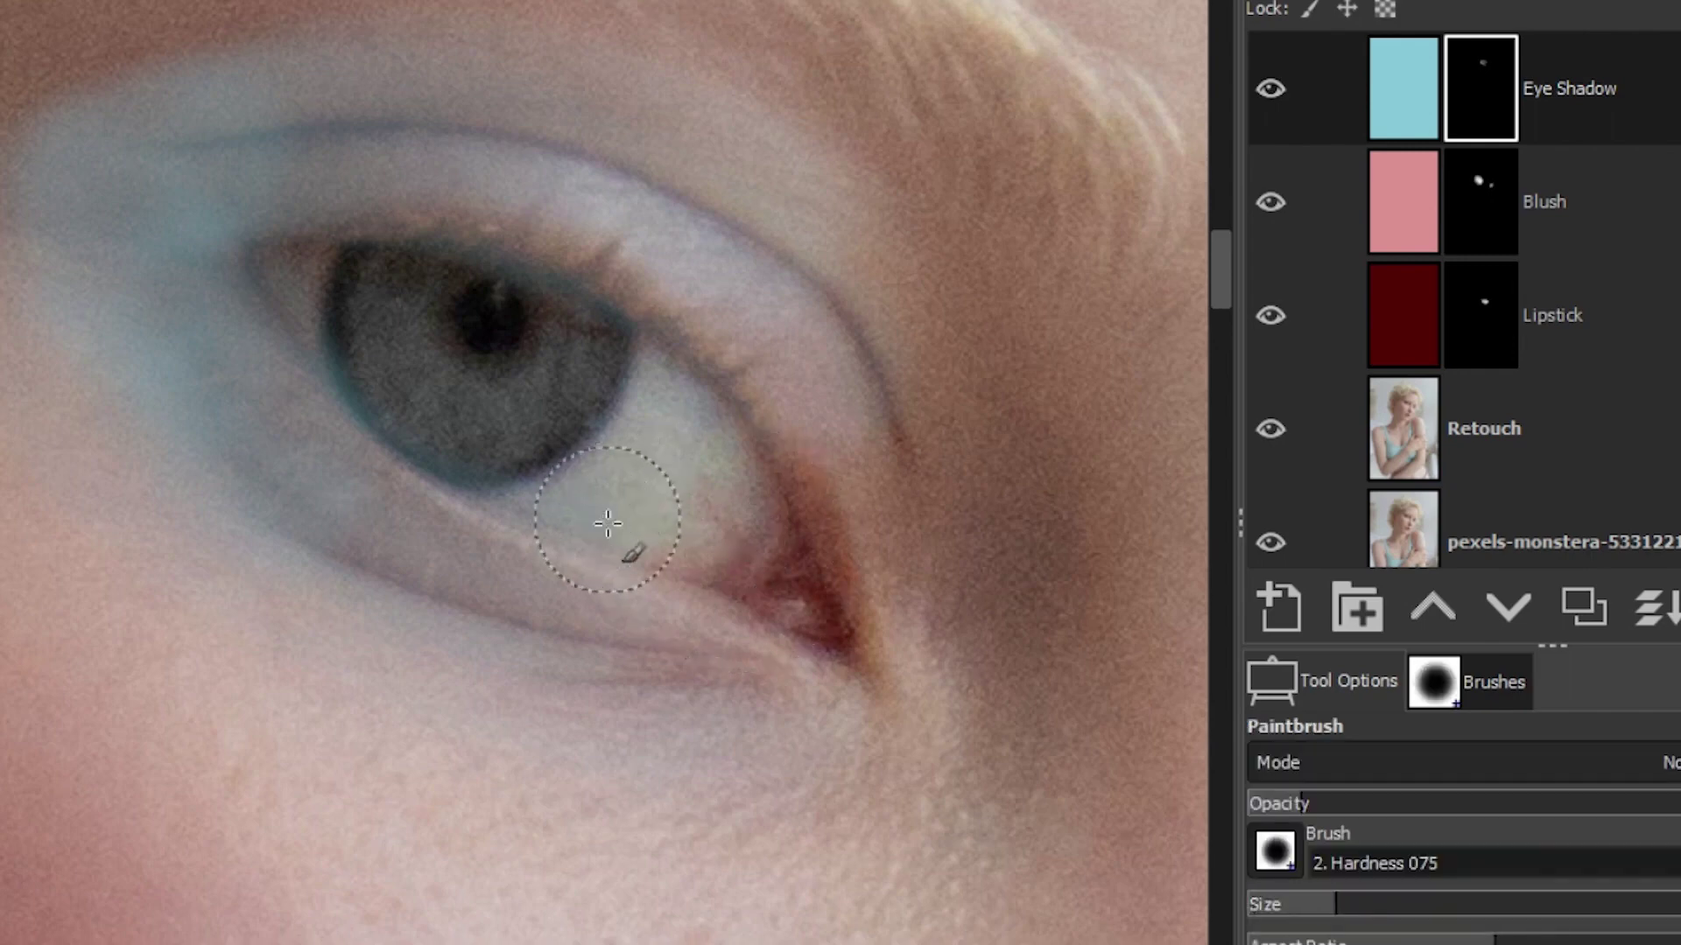
{"action": "left_click", "coordinate": [608, 523]}
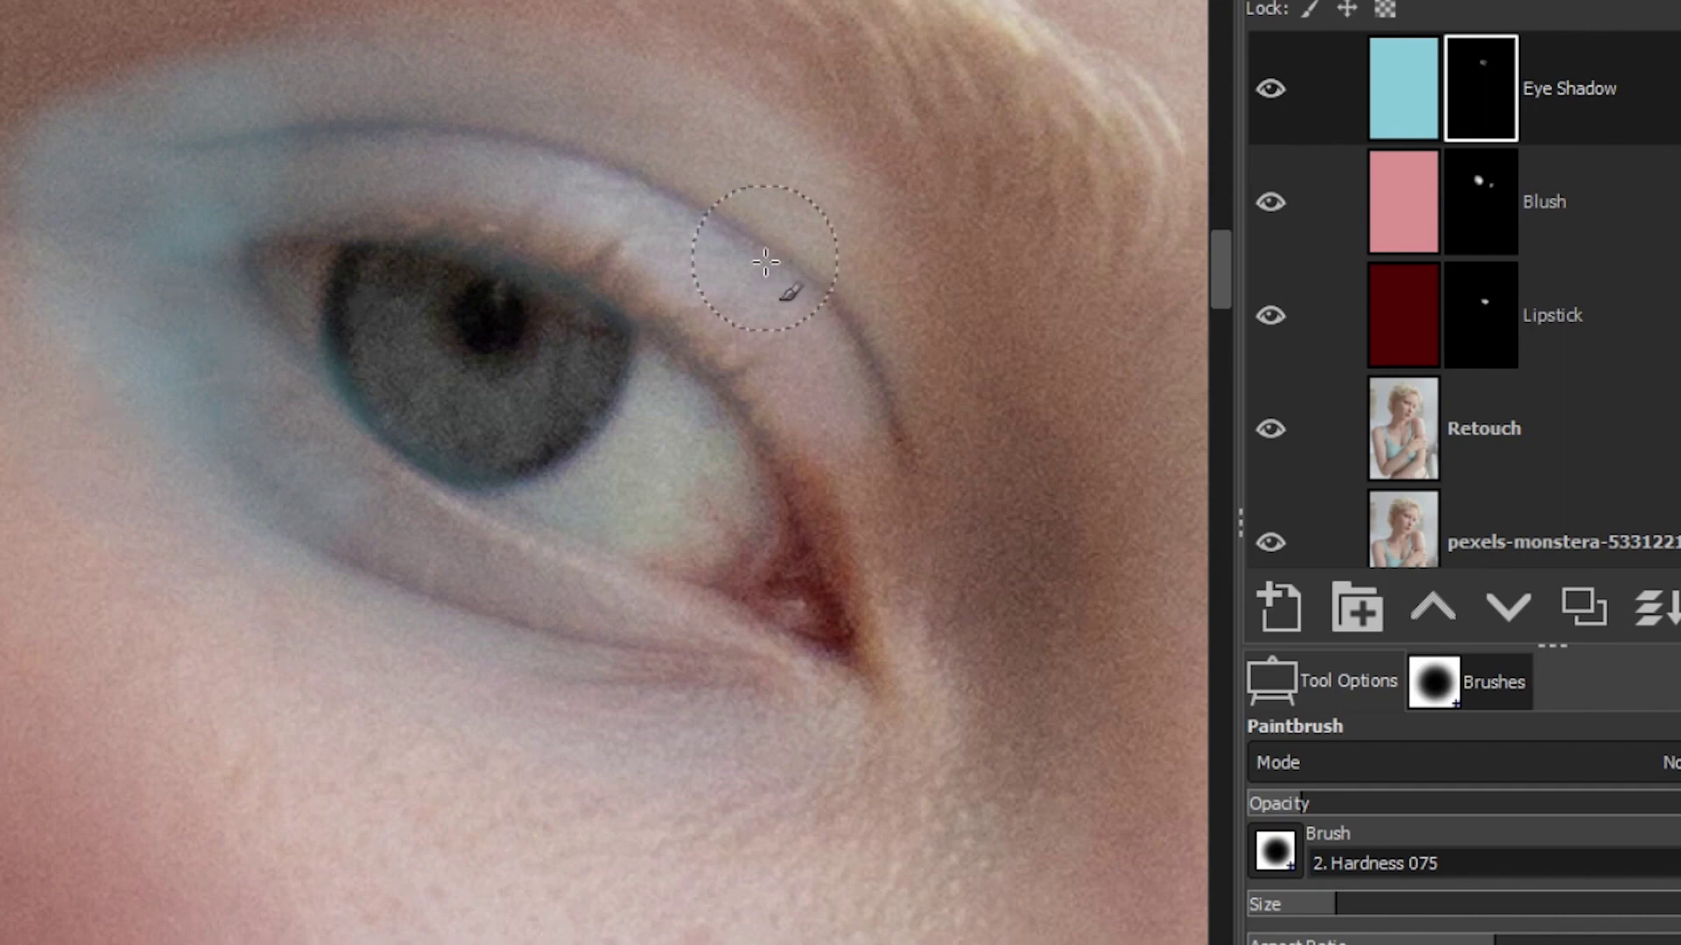
{"action": "mouse_move", "coordinate": [358, 357]}
{"action": "left_mouse_down"}
{"action": "mouse_move", "coordinate": [428, 416]}
{"action": "mouse_move", "coordinate": [352, 376]}
{"action": "mouse_move", "coordinate": [348, 402]}
{"action": "mouse_move", "coordinate": [420, 465]}
{"action": "left_mouse_up"}
{"action": "left_click_drag", "start_coordinate": [379, 369], "coordinate": [429, 445]}
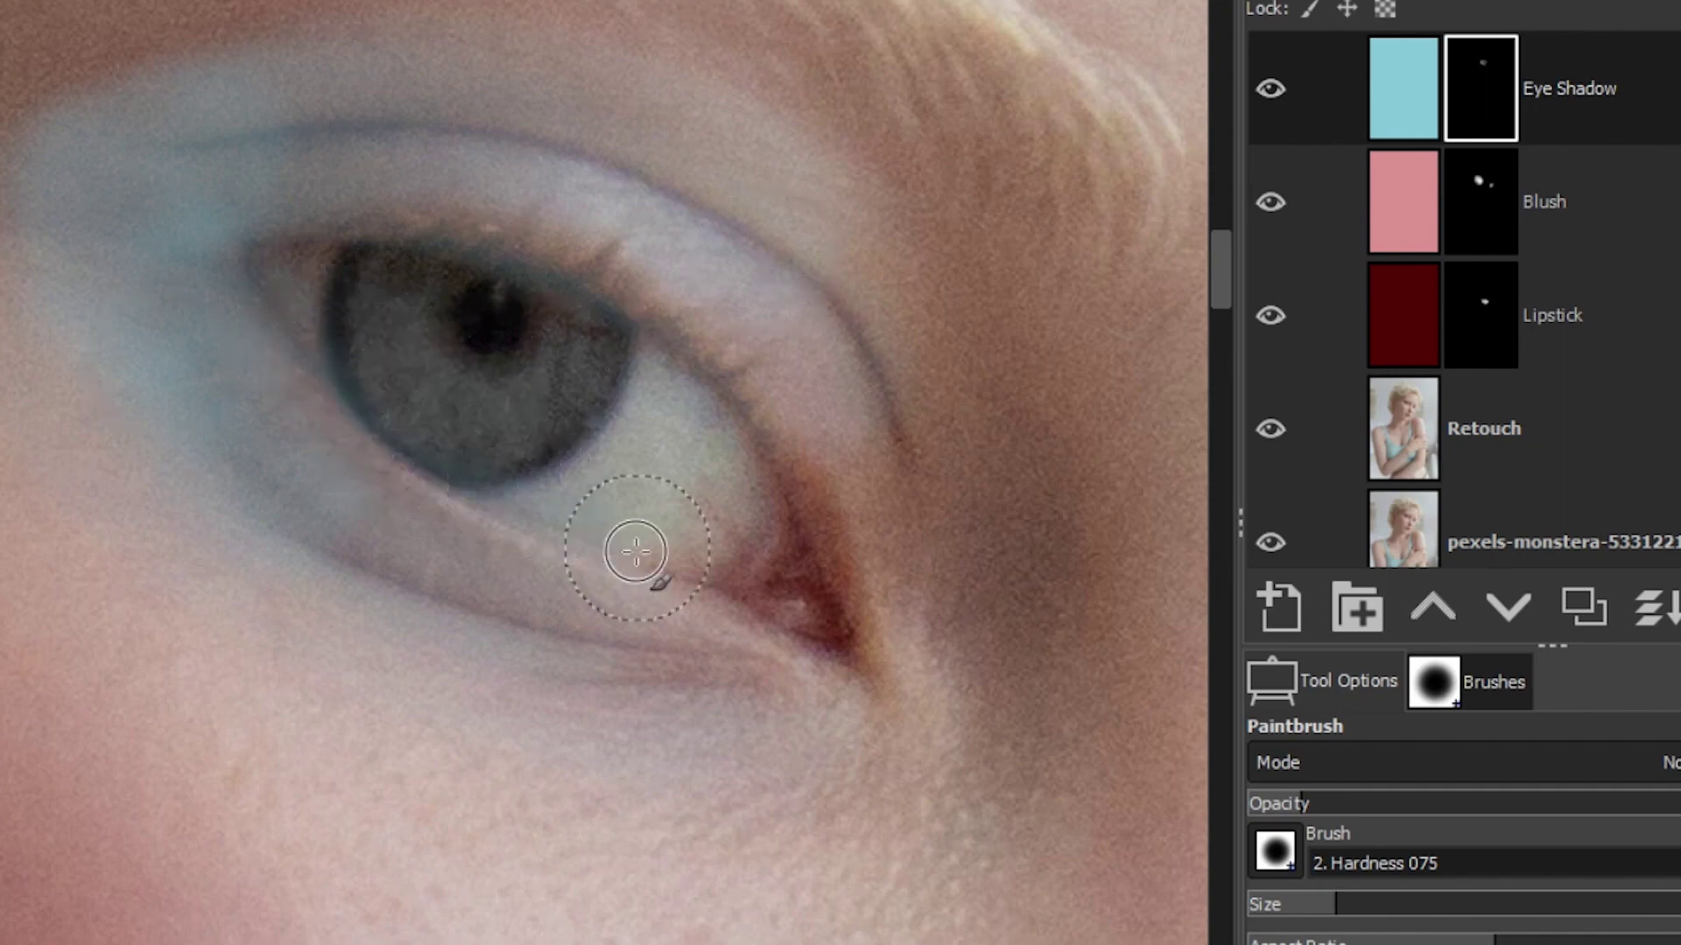
Raise the Paintbrush opacity to 100 and erase the remaining tint along the near eye's outer corner and lower rim on the mask
{"action": "left_click_drag", "start_coordinate": [1370, 917], "coordinate": [1404, 915]}
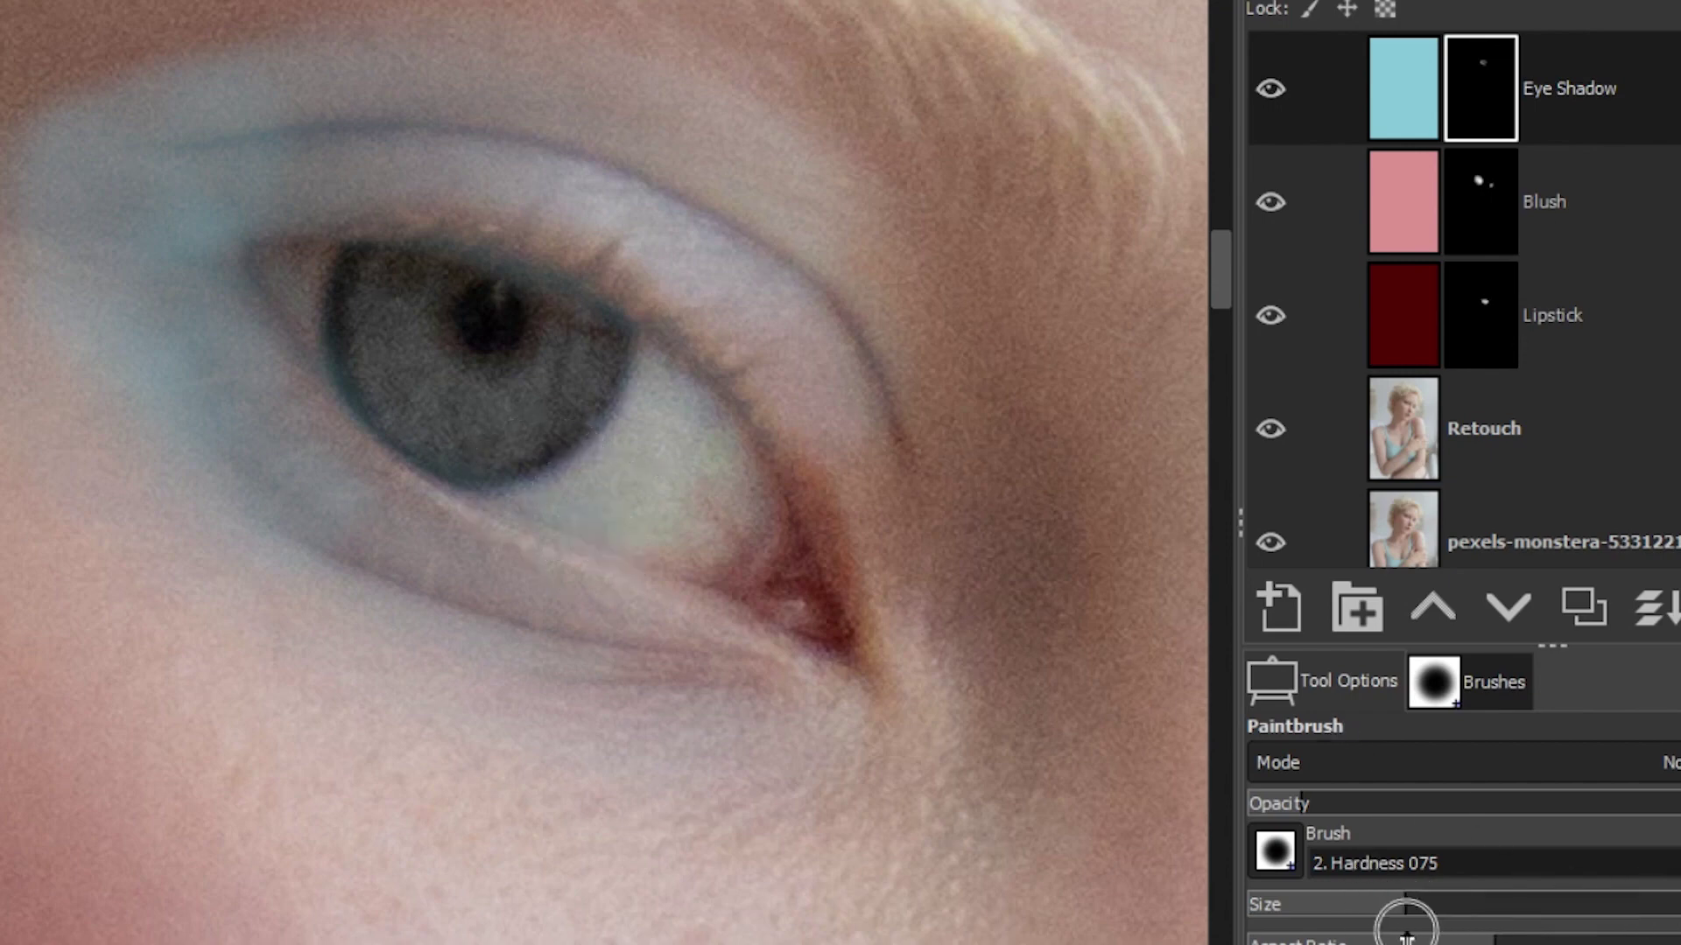
{"action": "left_click", "coordinate": [1575, 810]}
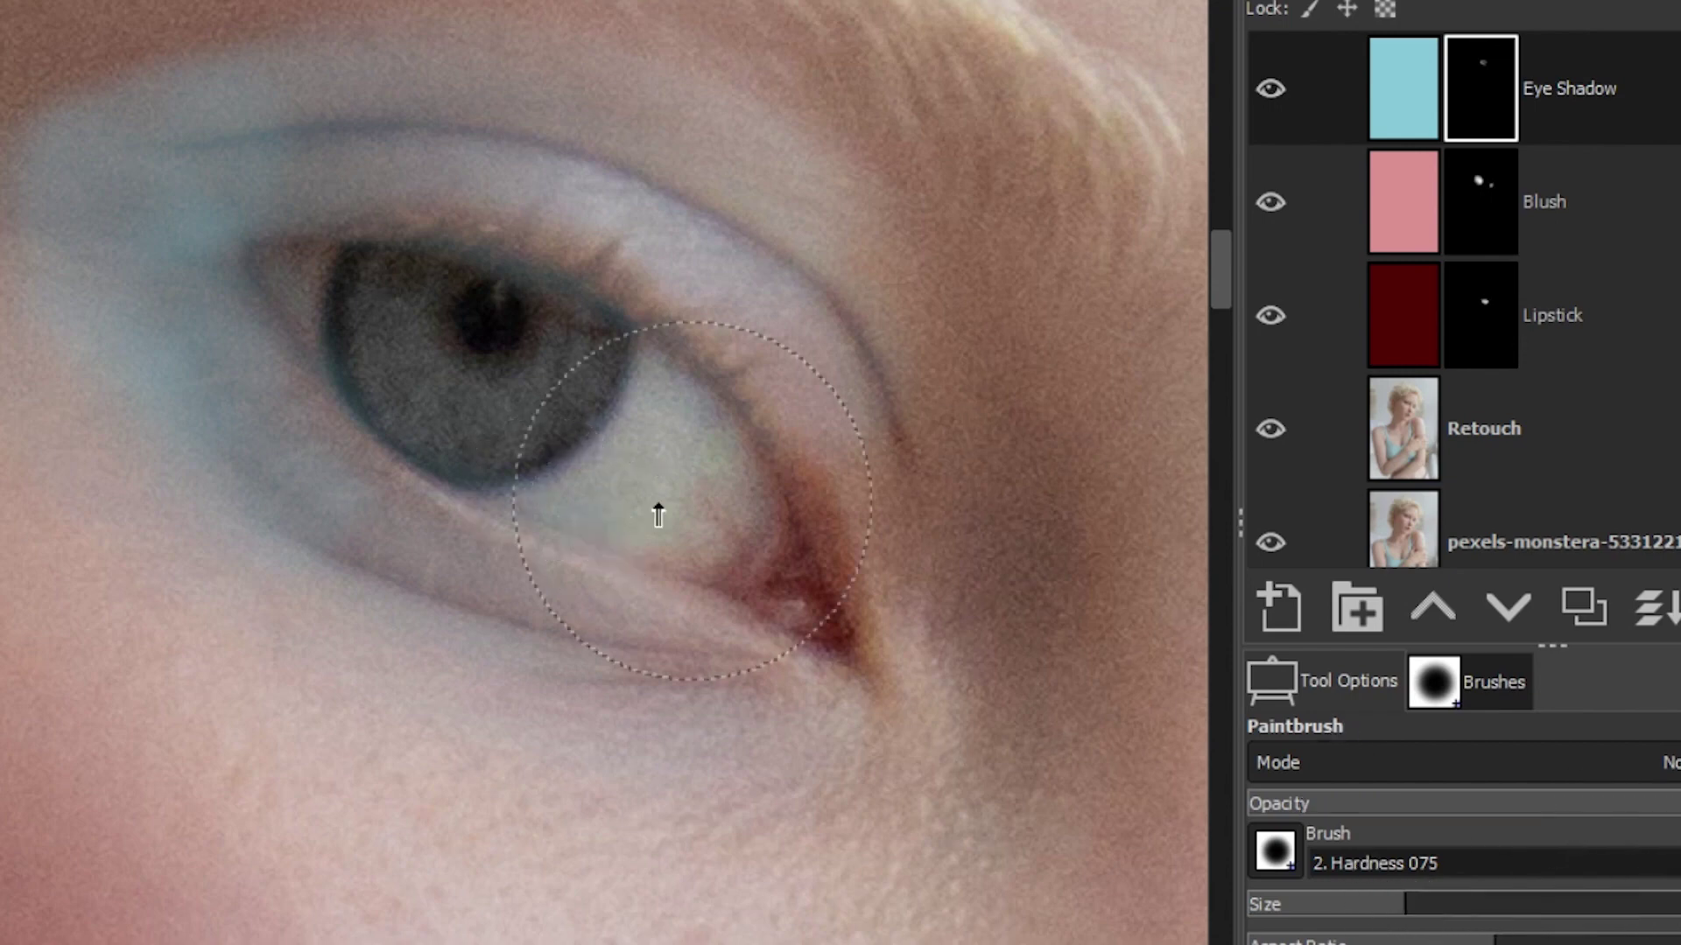
{"action": "key", "text": "bracketleft"}
{"action": "key", "text": "bracketleft"}
{"action": "key", "text": "bracketleft"}
{"action": "key", "text": "bracketleft"}
{"action": "key", "text": "bracketleft"}
{"action": "key", "text": "bracketright"}
{"action": "key", "text": "bracketright"}
{"action": "key", "text": "bracketright"}
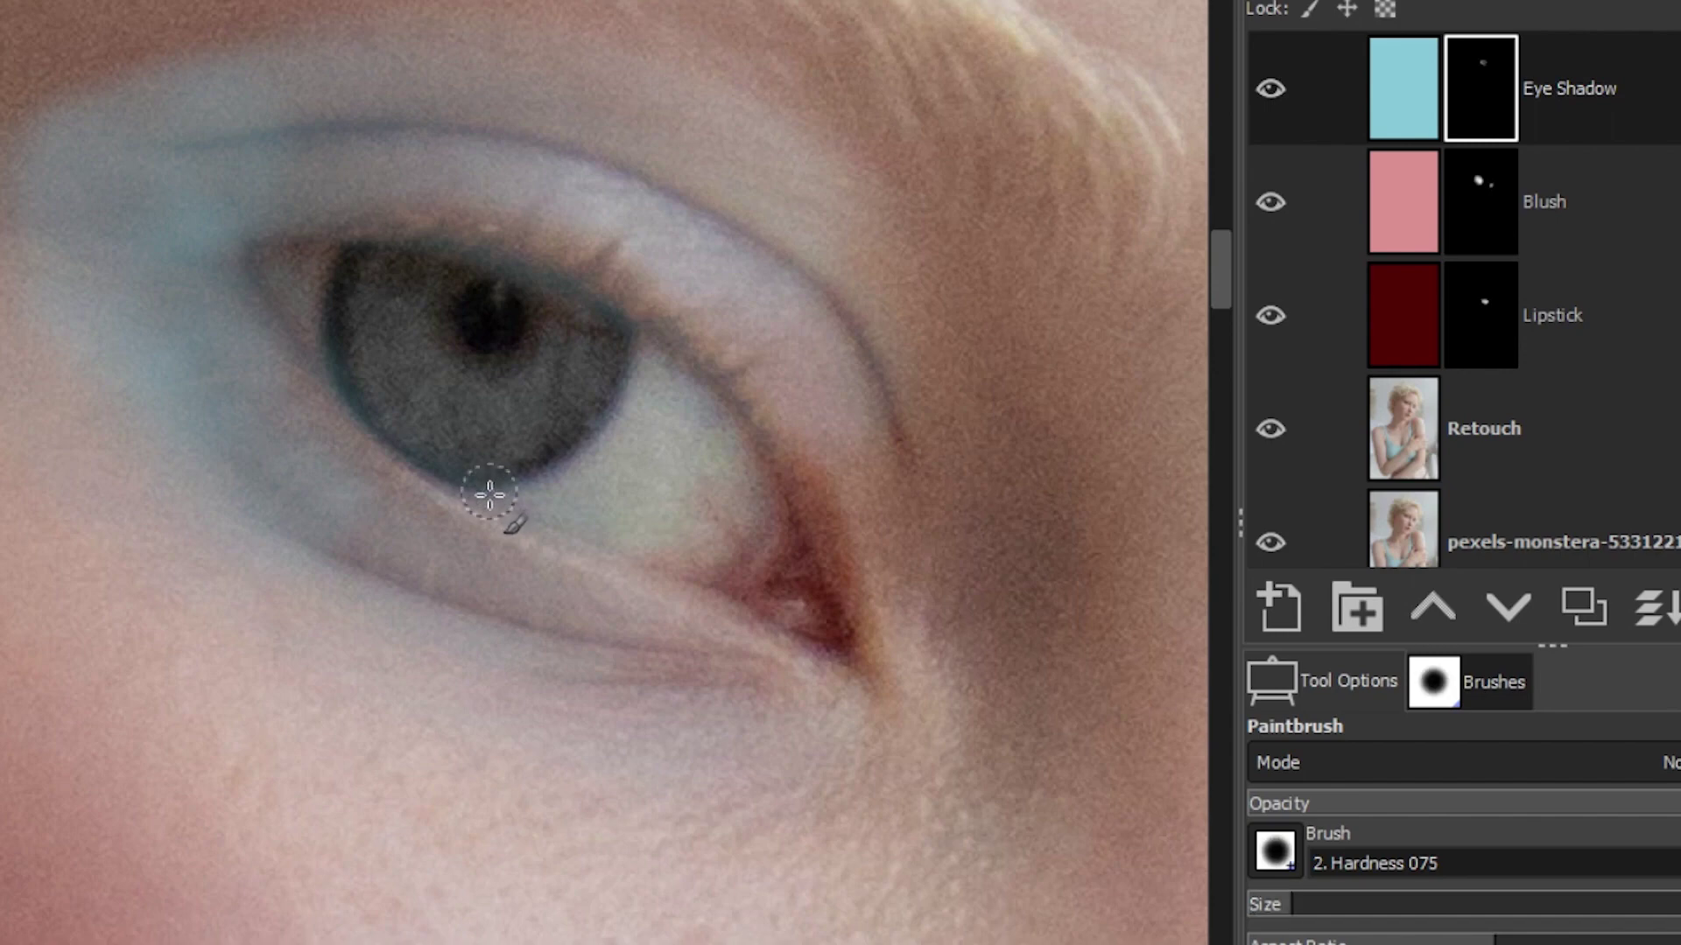
{"action": "key", "text": "bracketright"}
{"action": "key", "text": "bracketright"}
{"action": "key", "text": "bracketright"}
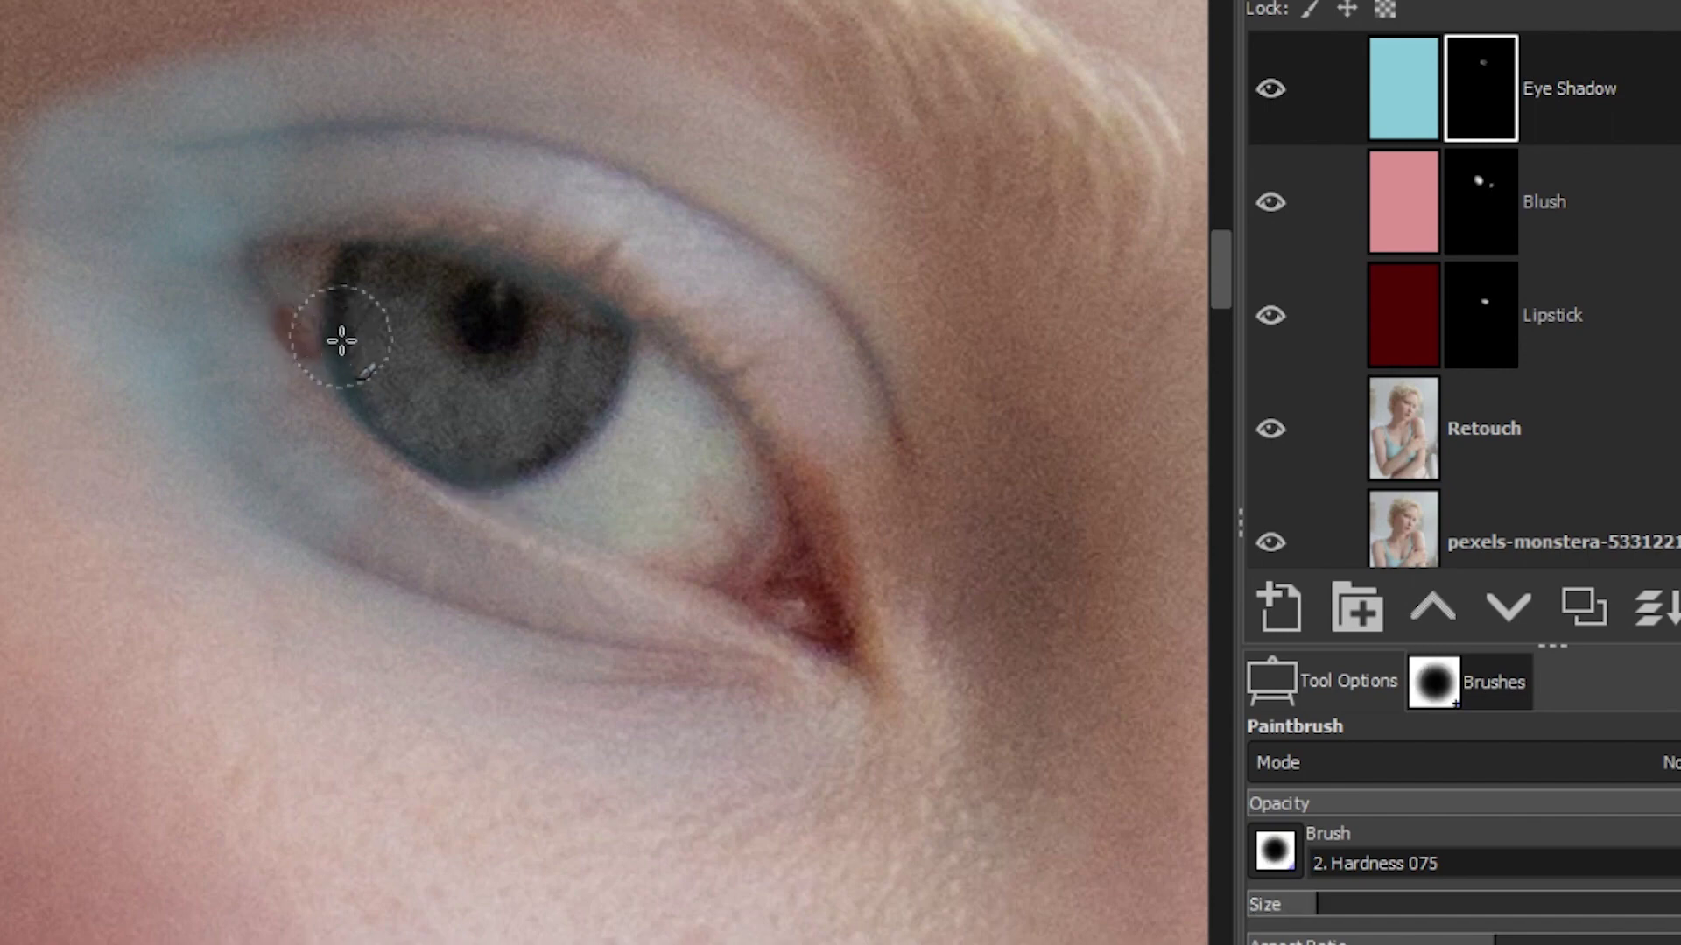
{"action": "mouse_move", "coordinate": [326, 324]}
{"action": "left_mouse_down"}
{"action": "mouse_move", "coordinate": [395, 401]}
{"action": "mouse_move", "coordinate": [589, 390]}
{"action": "mouse_move", "coordinate": [318, 288]}
{"action": "mouse_move", "coordinate": [636, 501]}
{"action": "left_mouse_up"}
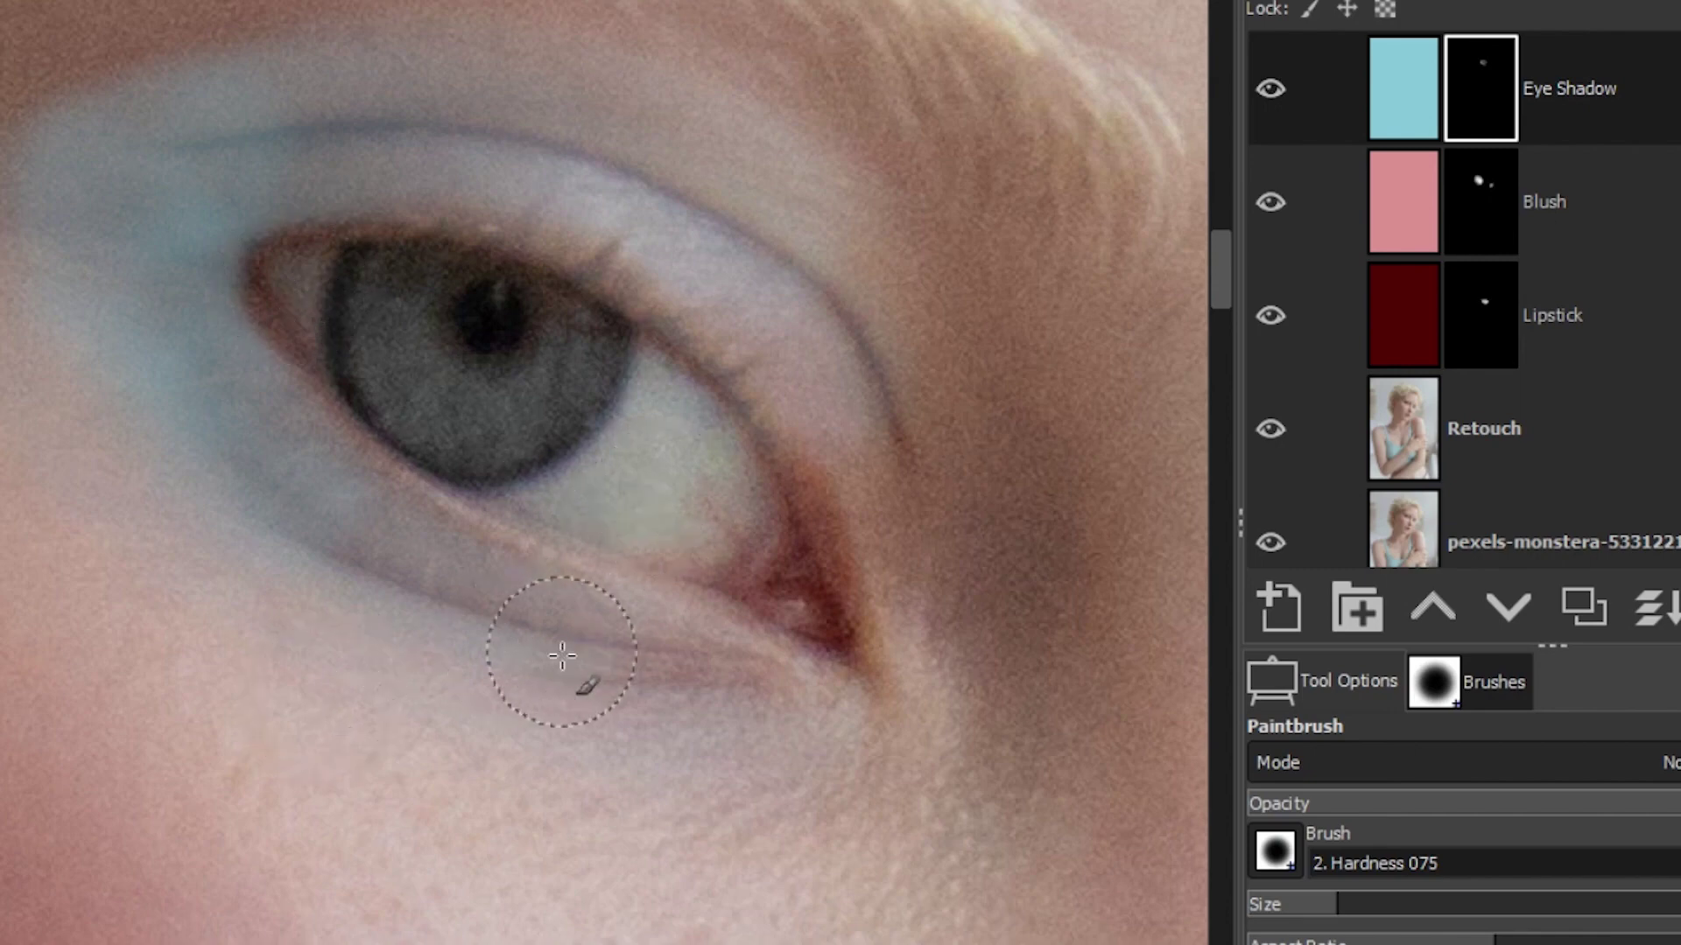
Paint solid eye shadow along the near eye's lower lid on the mask with a small full-opacity brush and tidy its lower edge
{"action": "key", "text": "bracketright"}
{"action": "key", "text": "bracketright"}
{"action": "key", "text": "bracketright"}
{"action": "key", "text": "bracketright"}
{"action": "key", "text": "bracketright"}
{"action": "key", "text": "bracketleft"}
{"action": "key", "text": "bracketleft"}
{"action": "key", "text": "bracketleft"}
{"action": "key", "text": "bracketleft"}
{"action": "key", "text": "bracketleft"}
{"action": "key", "text": "bracketleft"}
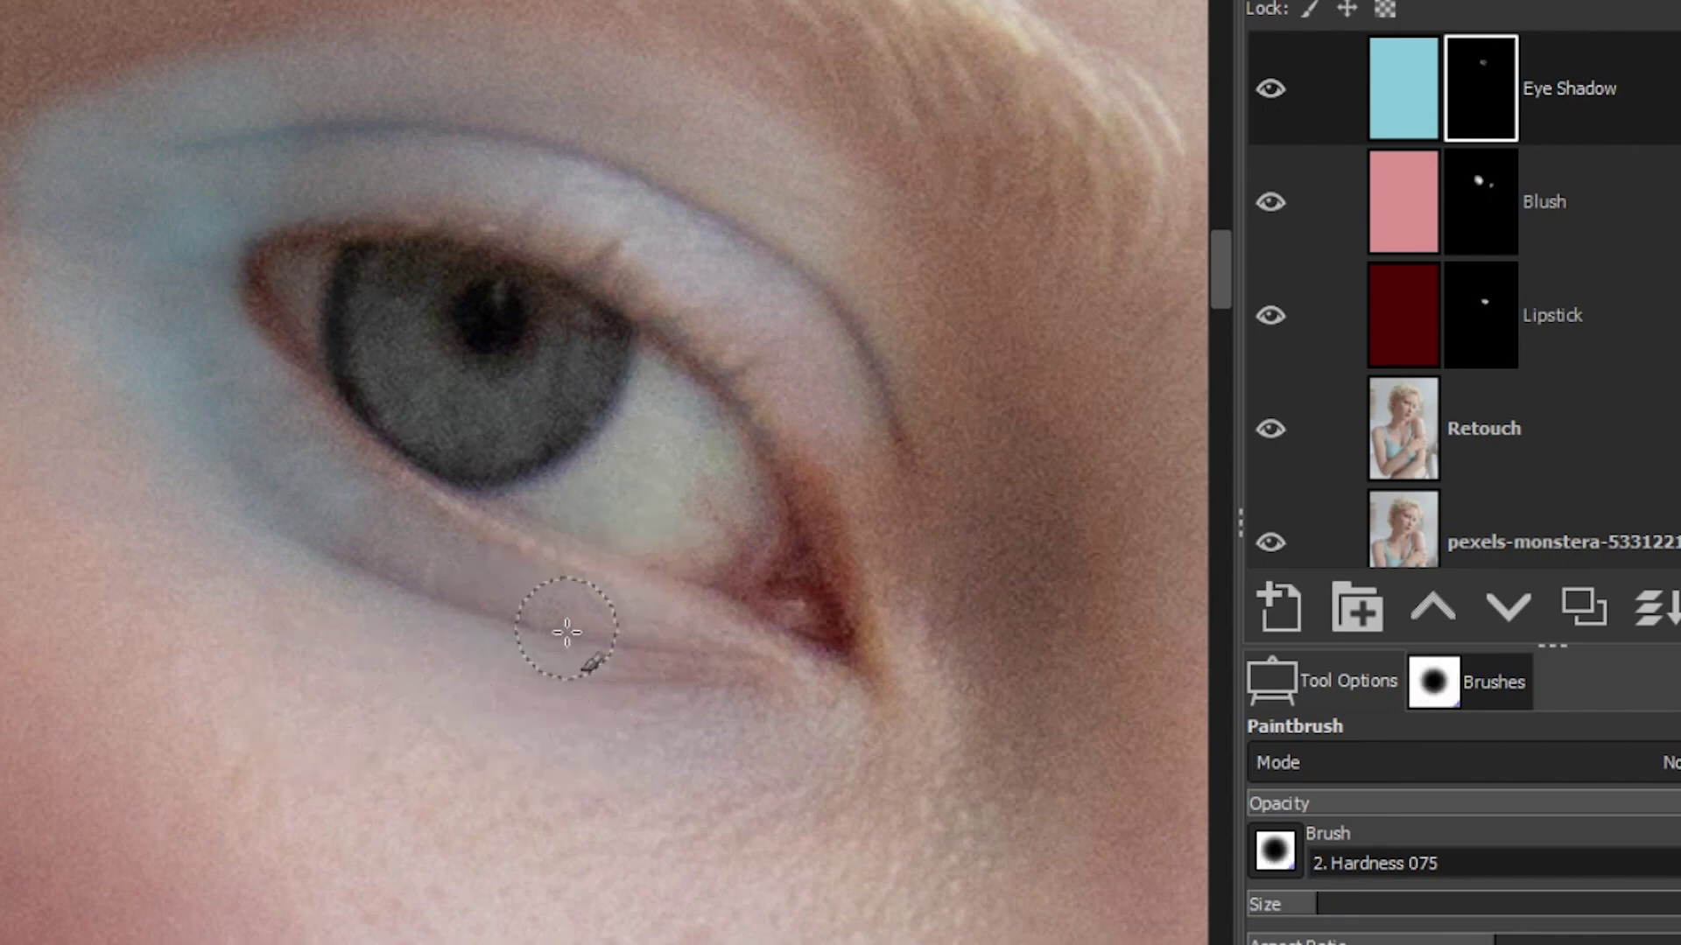
{"action": "mouse_move", "coordinate": [594, 624]}
{"action": "left_mouse_down"}
{"action": "mouse_move", "coordinate": [375, 513]}
{"action": "mouse_move", "coordinate": [255, 476]}
{"action": "mouse_move", "coordinate": [297, 449]}
{"action": "mouse_move", "coordinate": [413, 544]}
{"action": "mouse_move", "coordinate": [570, 630]}
{"action": "left_mouse_up"}
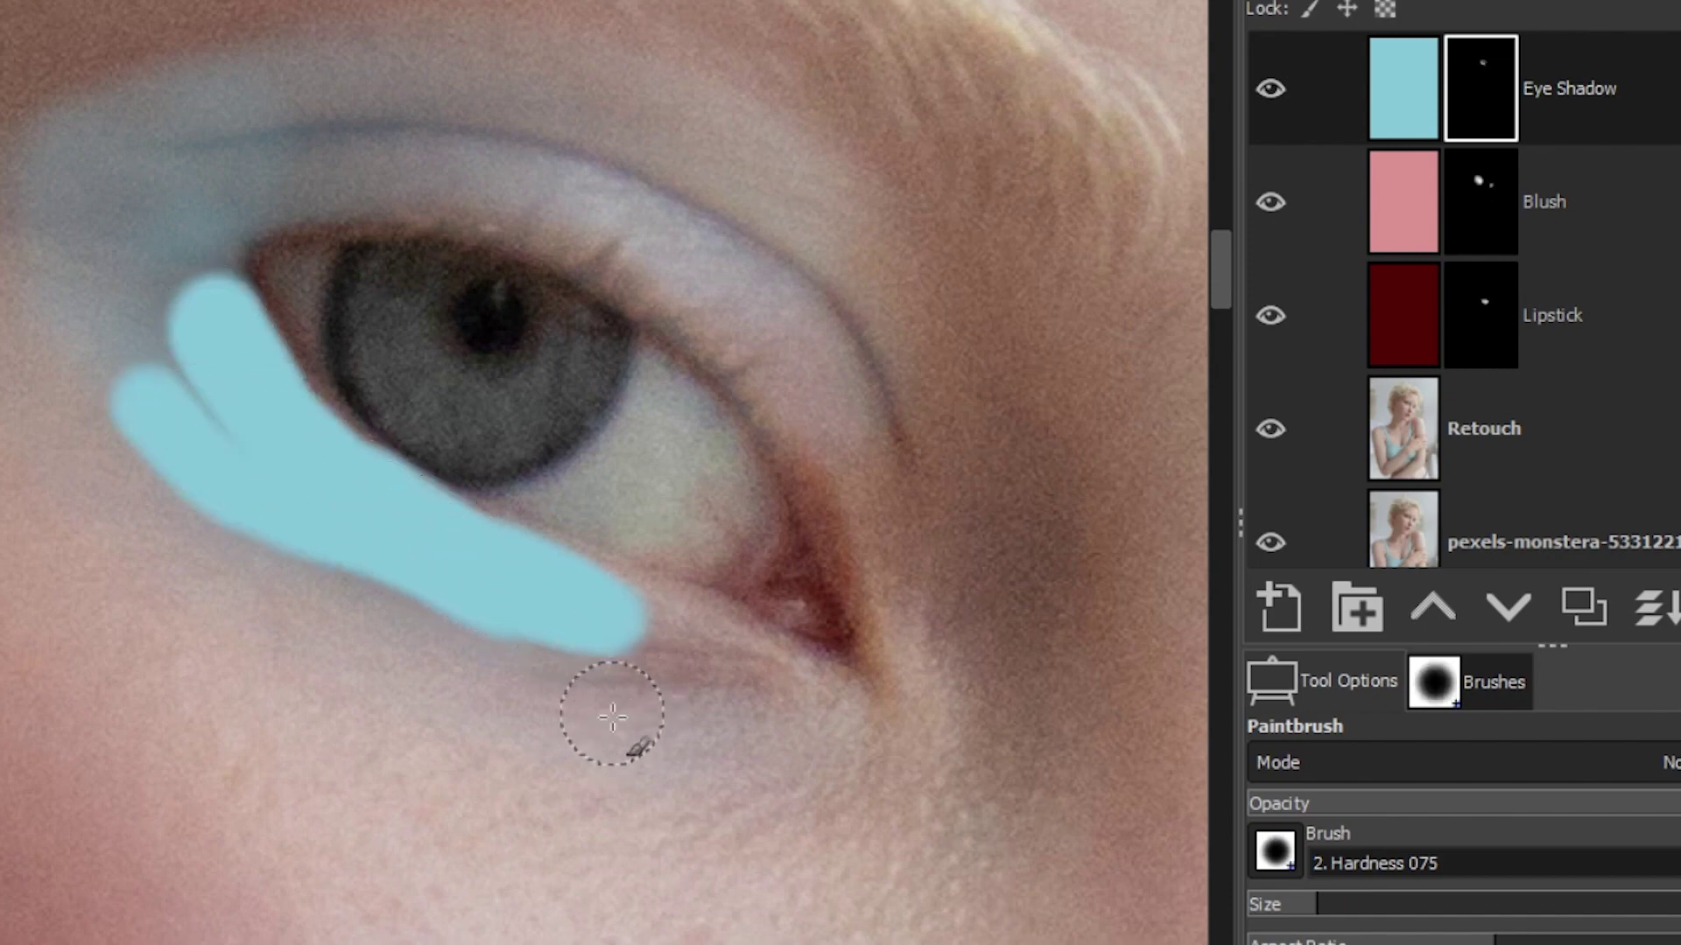
{"action": "mouse_move", "coordinate": [536, 687]}
{"action": "left_mouse_down"}
{"action": "mouse_move", "coordinate": [481, 663]}
{"action": "mouse_move", "coordinate": [548, 682]}
{"action": "left_mouse_up"}
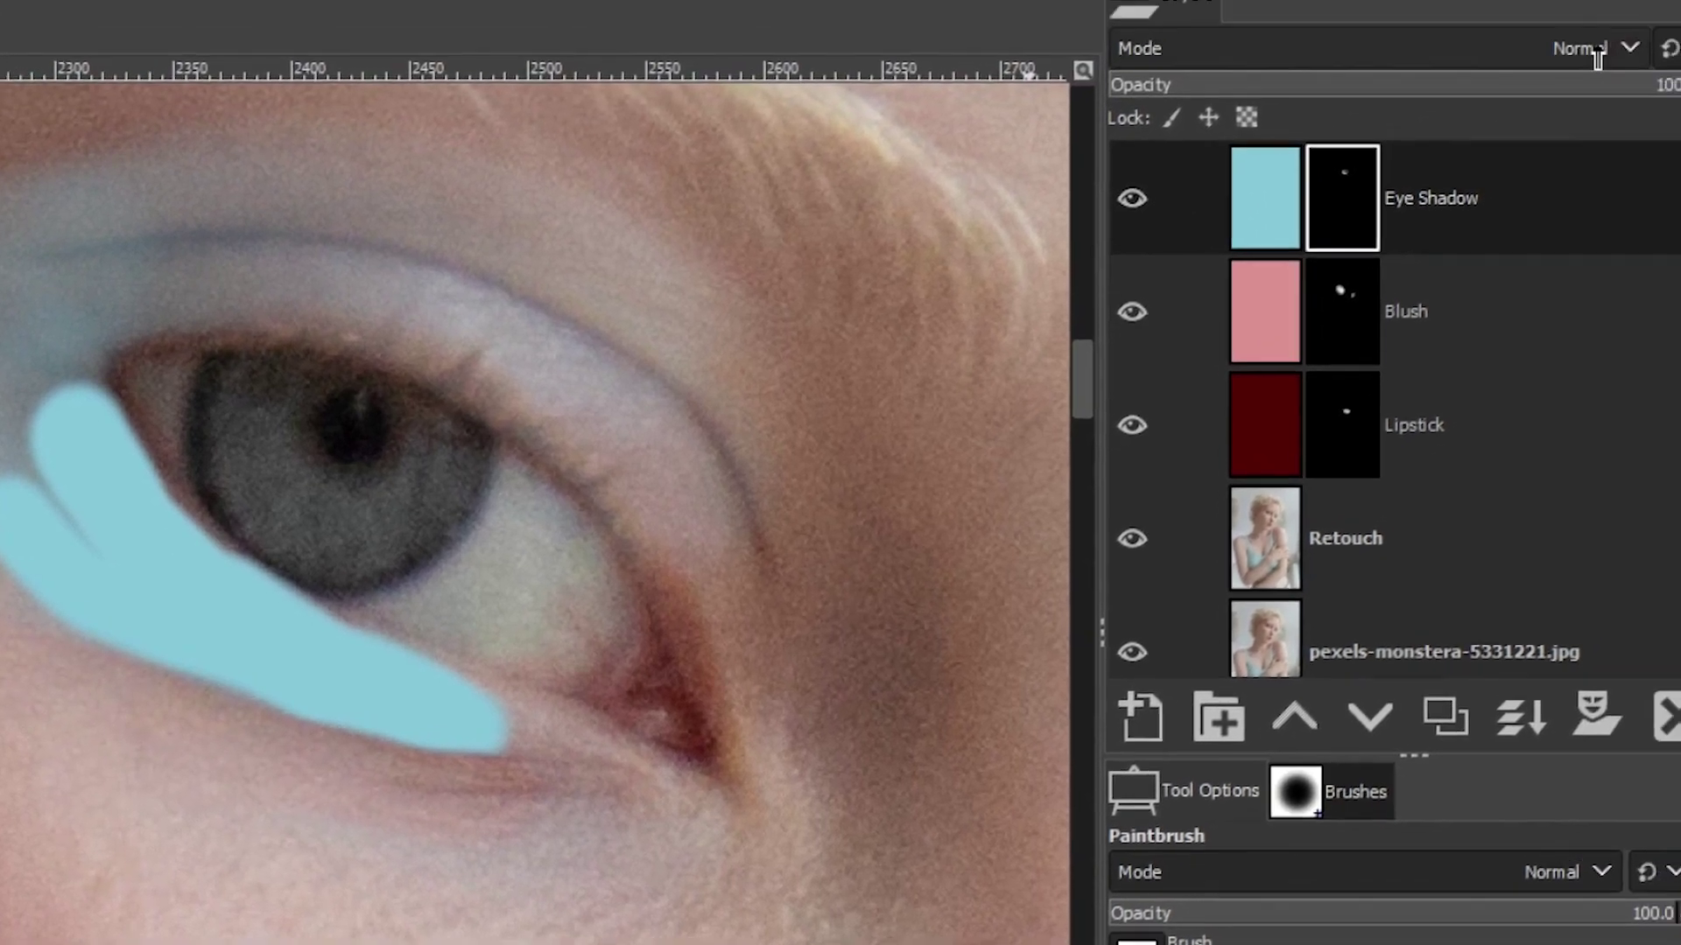
Set the Eye Shadow layer's blend mode to Multiply and lower its opacity to 73.7
{"action": "left_click", "coordinate": [1553, 76]}
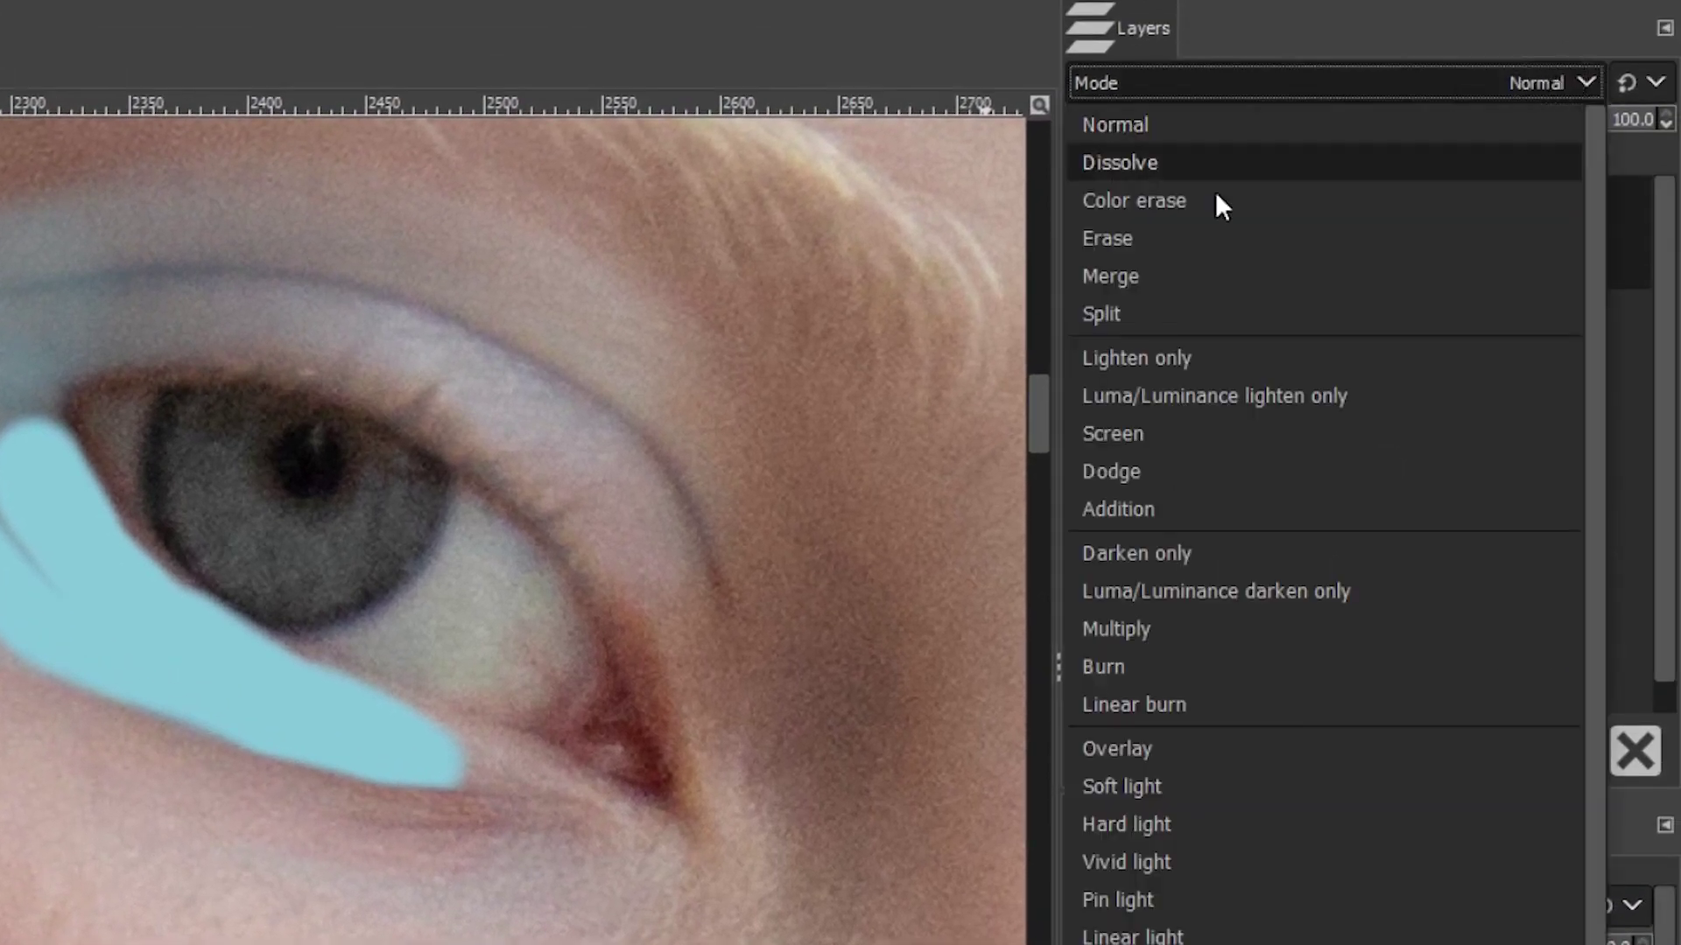
{"action": "left_click", "coordinate": [1208, 633]}
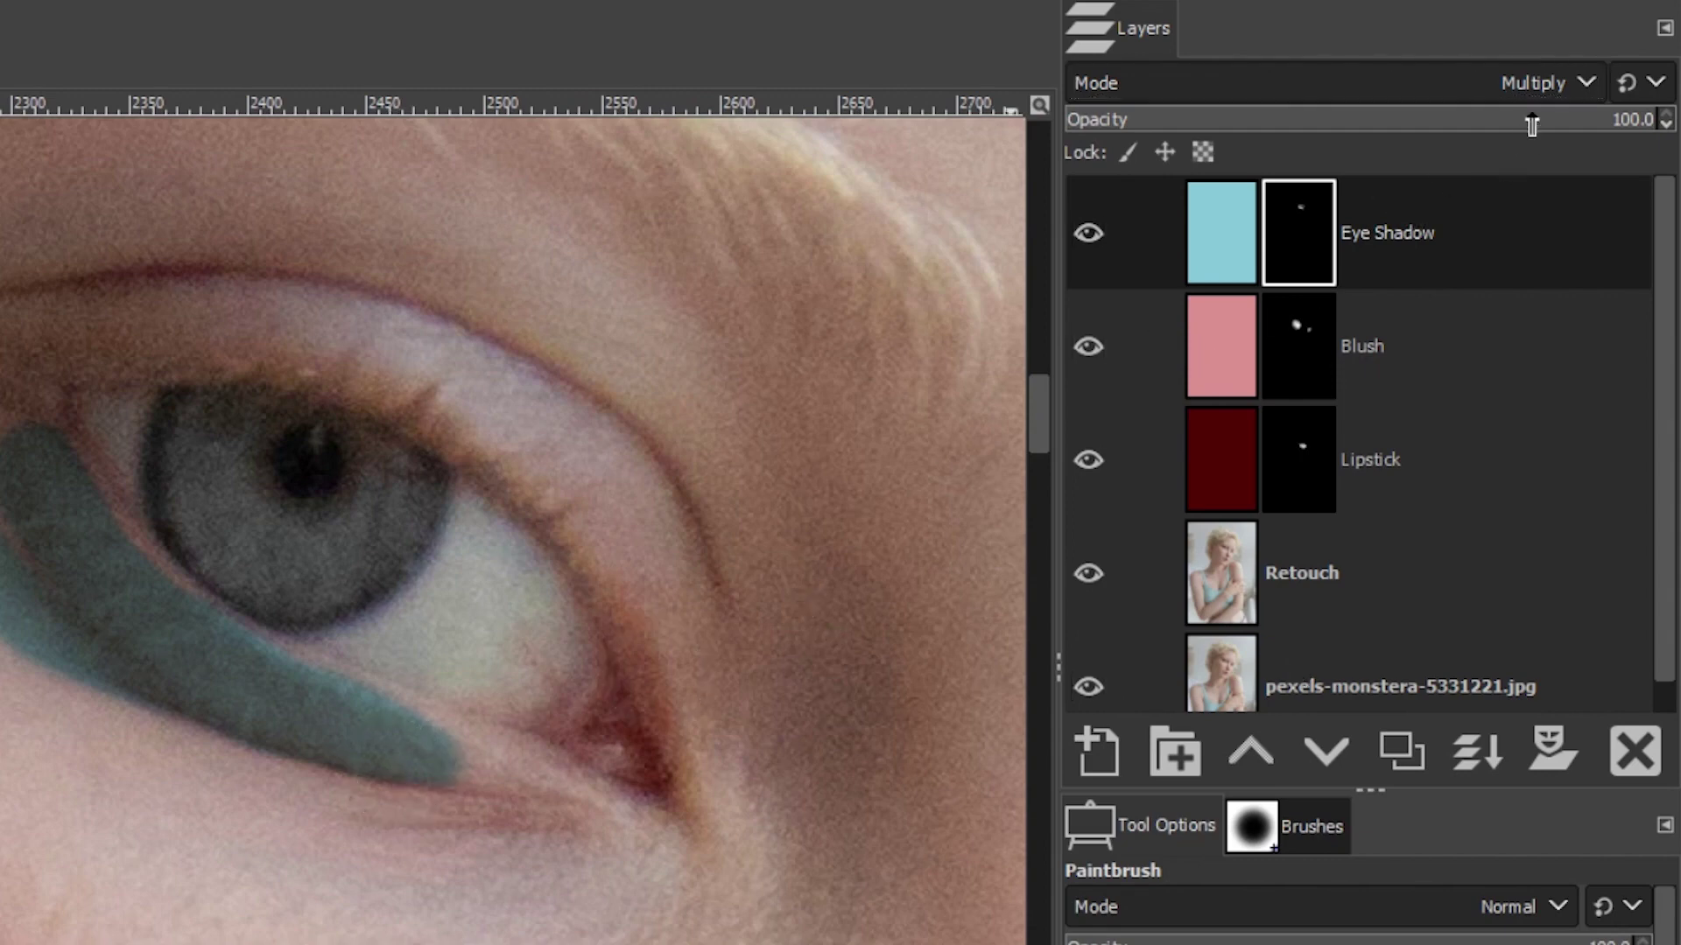
{"action": "left_click_drag", "start_coordinate": [1531, 125], "coordinate": [1500, 125]}
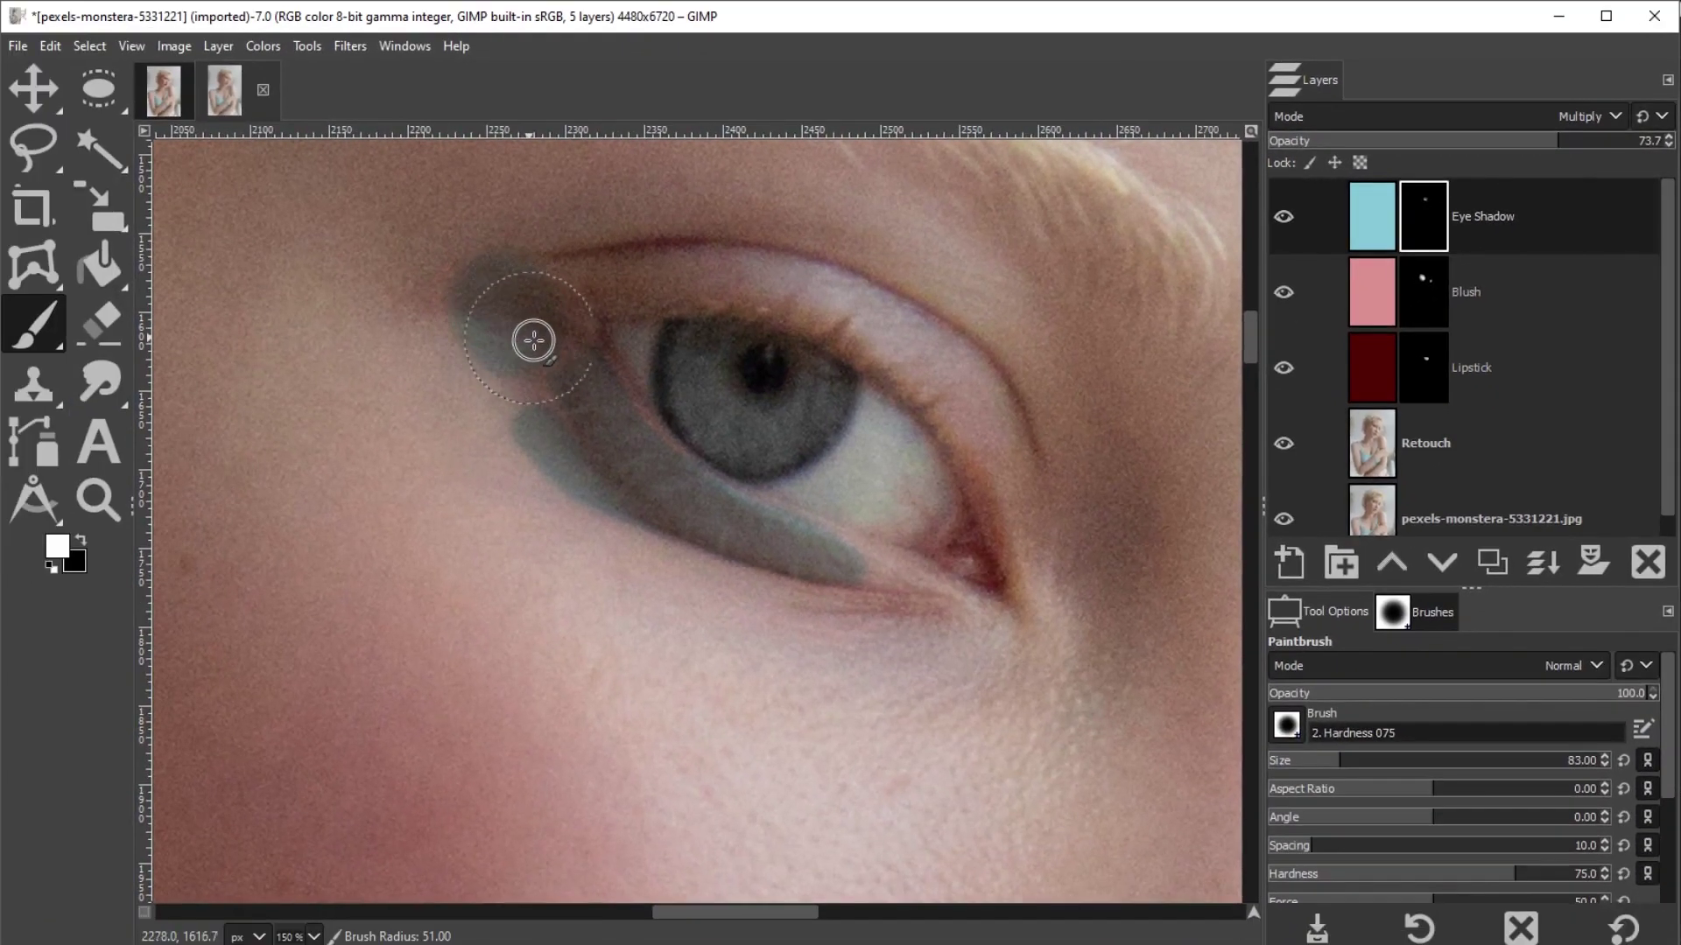
Extend the eye shadow along the near eye's lower lid toward the inner corner on the mask with a size 43 brush
{"action": "mouse_move", "coordinate": [533, 340]}
{"action": "left_mouse_down"}
{"action": "mouse_move", "coordinate": [551, 396]}
{"action": "mouse_move", "coordinate": [522, 377]}
{"action": "mouse_move", "coordinate": [517, 299]}
{"action": "mouse_move", "coordinate": [642, 275]}
{"action": "mouse_move", "coordinate": [810, 280]}
{"action": "mouse_move", "coordinate": [936, 350]}
{"action": "mouse_move", "coordinate": [1031, 495]}
{"action": "left_mouse_up"}
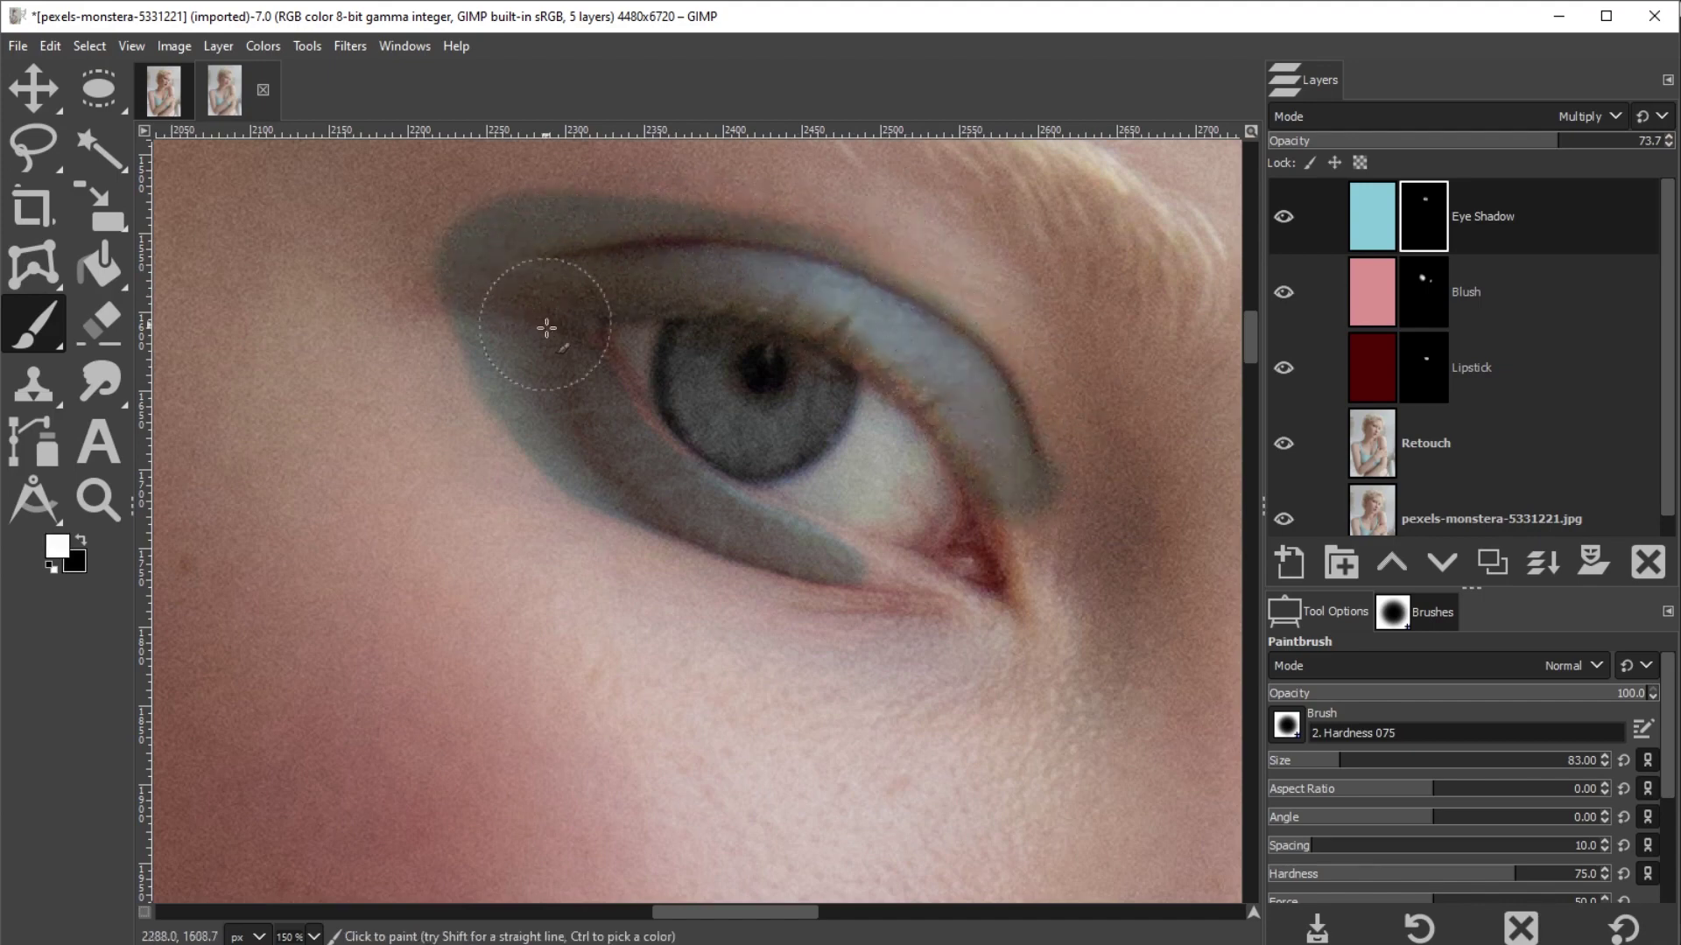
{"action": "key", "text": "bracketleft"}
{"action": "key", "text": "bracketleft"}
{"action": "key", "text": "bracketleft"}
{"action": "key", "text": "bracketleft"}
{"action": "left_click_drag", "start_coordinate": [844, 555], "coordinate": [948, 589]}
{"action": "key", "text": "x"}
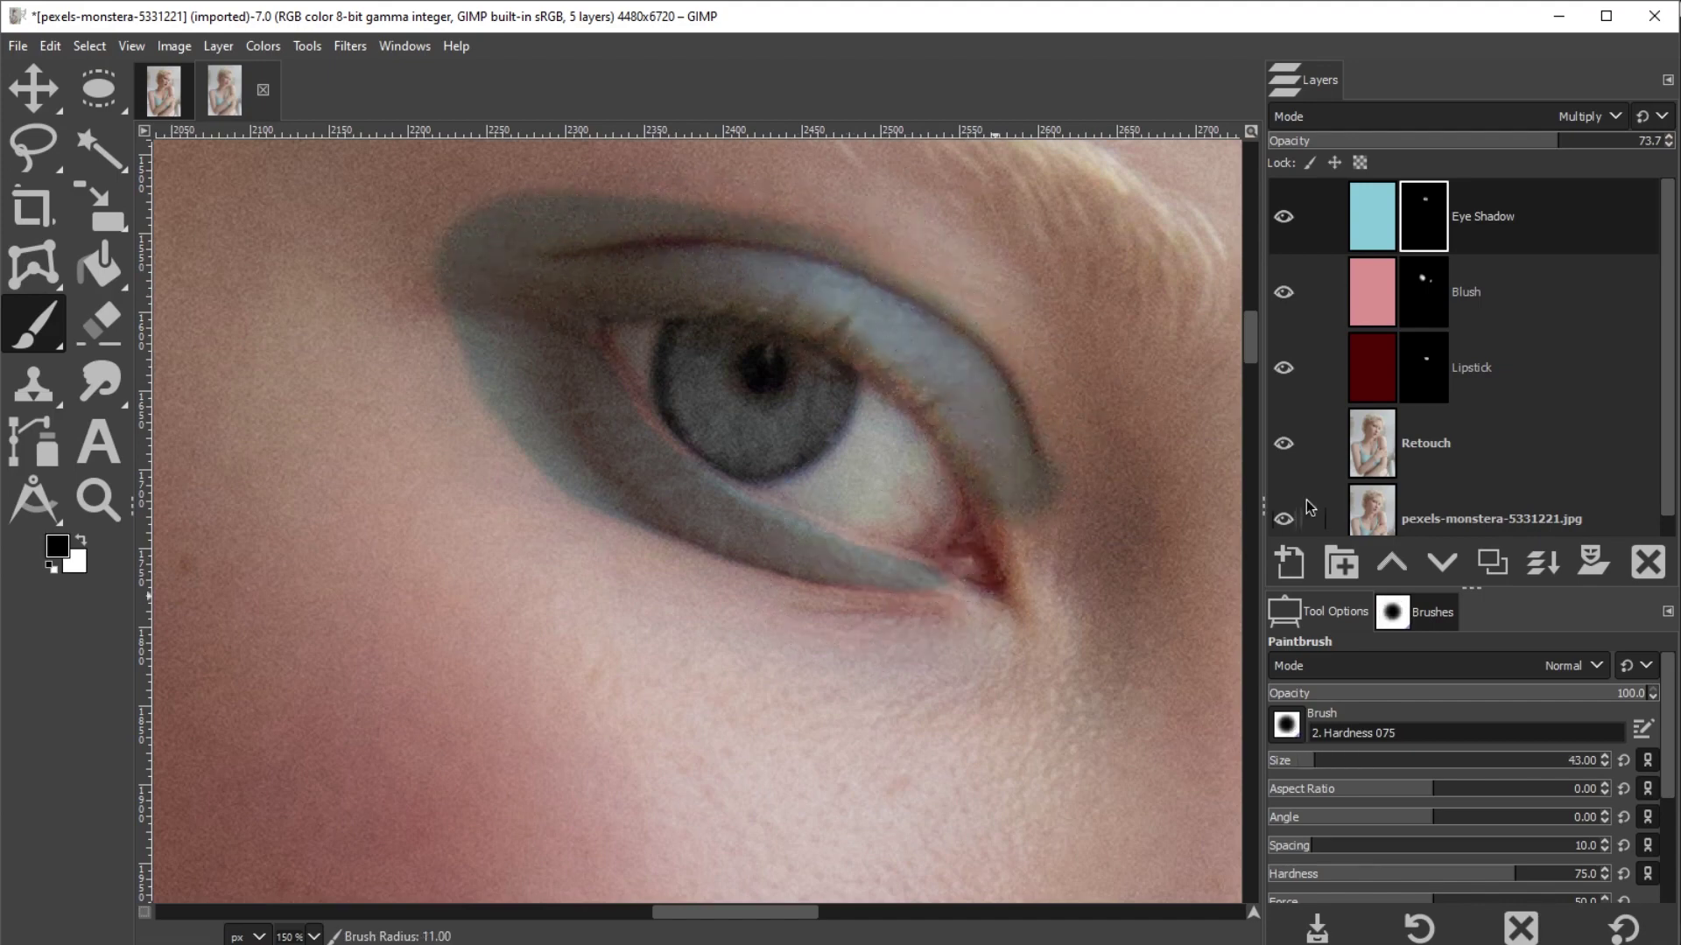
Paint a fine tapered tip of eye shadow from the lower lid to the near eye's inner corner with a smaller brush
{"action": "left_click_drag", "start_coordinate": [980, 643], "coordinate": [799, 623]}
{"action": "key", "text": "bracketleft"}
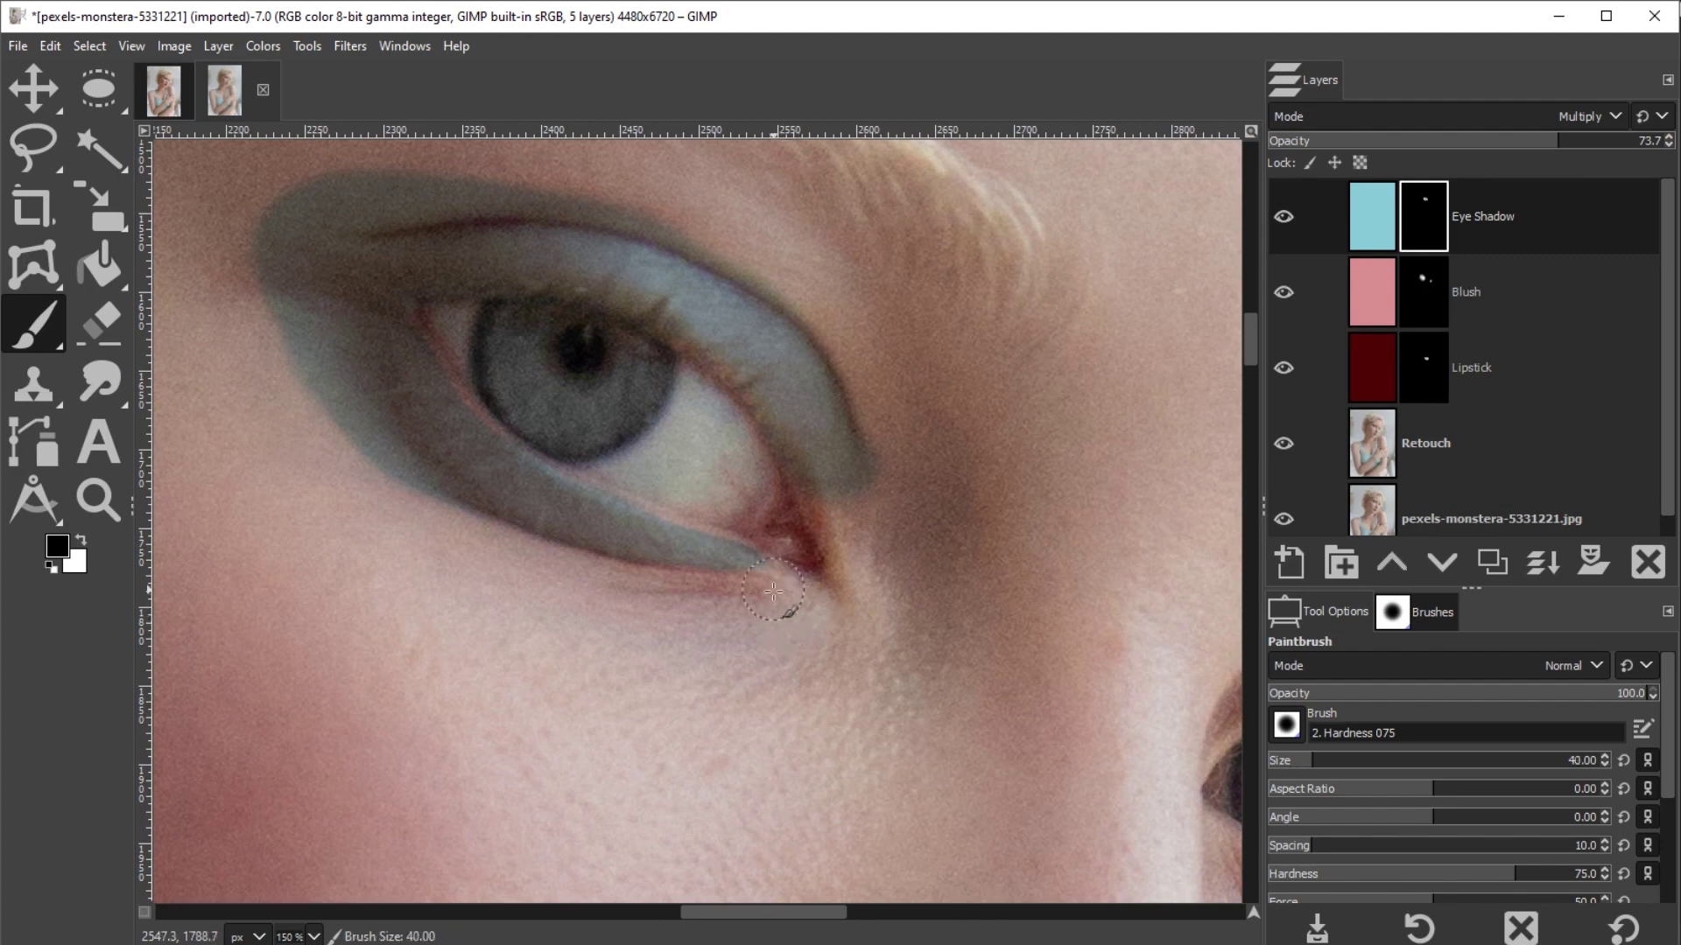
{"action": "key", "text": "x"}
{"action": "key", "text": "bracketleft"}
{"action": "key", "text": "bracketleft"}
{"action": "key", "text": "bracketleft"}
{"action": "key", "text": "bracketleft"}
{"action": "key", "text": "bracketleft"}
{"action": "key", "text": "bracketleft"}
{"action": "key", "text": "bracketleft"}
{"action": "key", "text": "bracketleft"}
{"action": "key", "text": "bracketleft"}
{"action": "key", "text": "bracketleft"}
{"action": "key", "text": "bracketleft"}
{"action": "key", "text": "bracketleft"}
{"action": "key", "text": "bracketleft"}
{"action": "key", "text": "bracketleft"}
{"action": "key", "text": "bracketleft"}
{"action": "mouse_move", "coordinate": [767, 571]}
{"action": "left_mouse_down"}
{"action": "mouse_move", "coordinate": [737, 574]}
{"action": "mouse_move", "coordinate": [795, 582]}
{"action": "mouse_move", "coordinate": [767, 581]}
{"action": "left_mouse_up"}
{"action": "key", "text": "bracketright"}
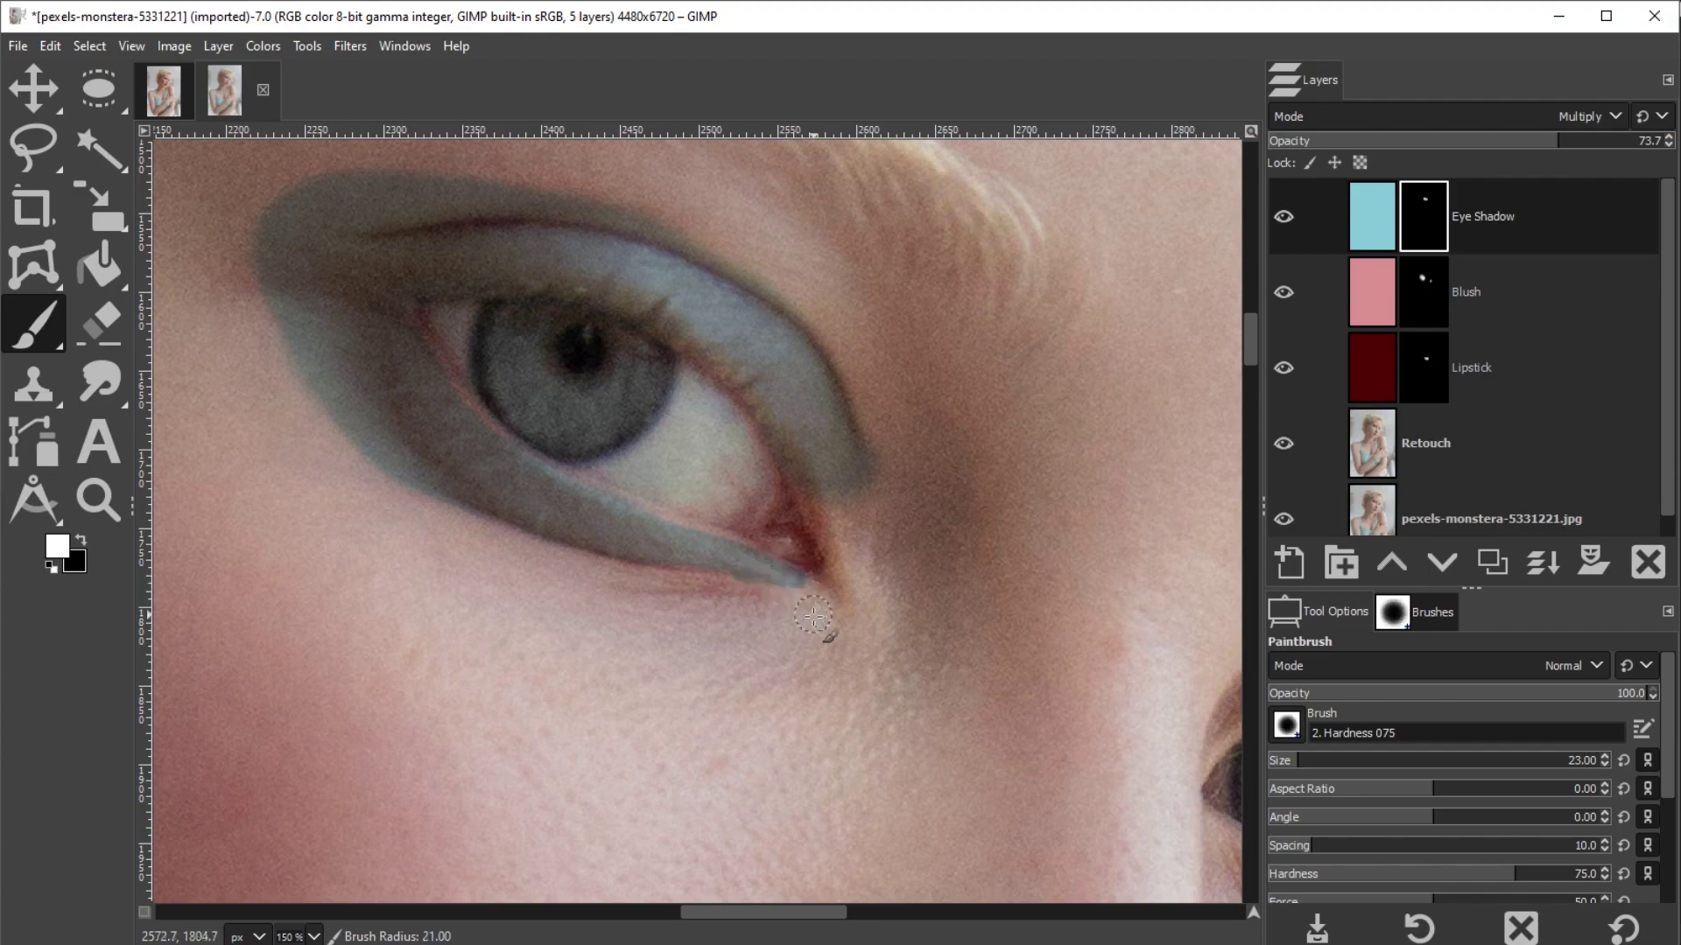
Continue the near eye's upper-lid shadow down around the inner corner on the mask with a size 43 brush and tidy its edge
{"action": "key", "text": "x"}
{"action": "key", "text": "z"}
{"action": "left_click", "coordinate": [919, 453]}
{"action": "left_click", "coordinate": [919, 453]}
{"action": "left_click", "coordinate": [922, 452], "text": "ctrl"}
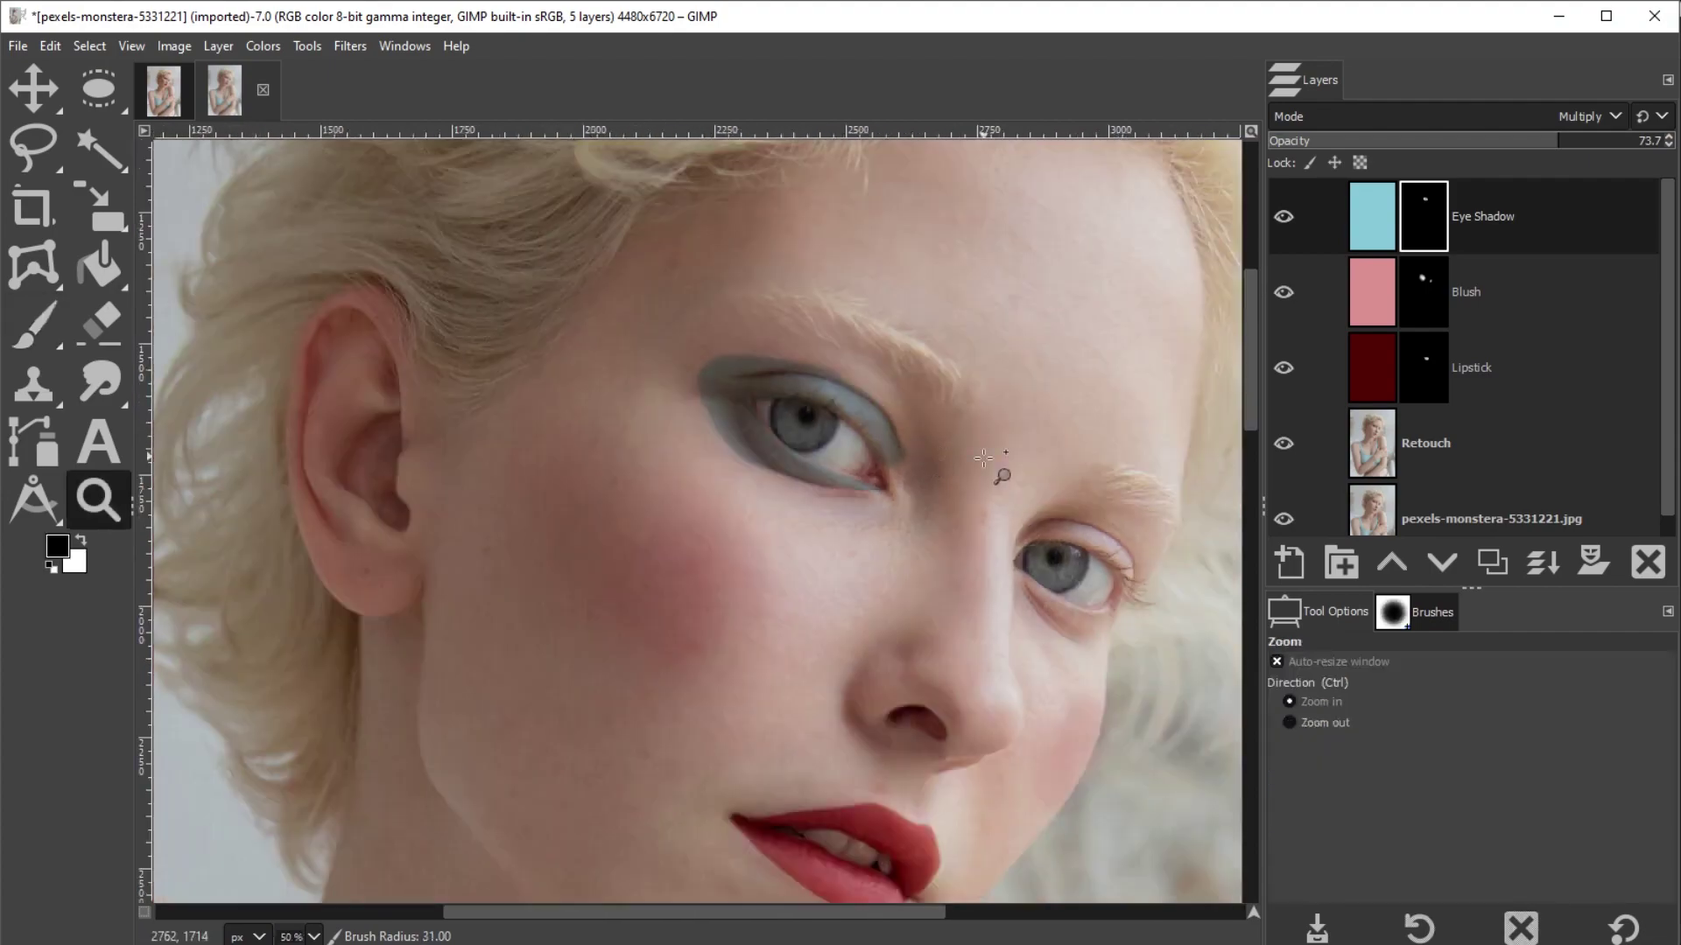
{"action": "left_click", "coordinate": [983, 458], "text": "ctrl"}
{"action": "left_click", "coordinate": [950, 461]}
{"action": "left_click", "coordinate": [951, 461]}
{"action": "left_click", "coordinate": [950, 461]}
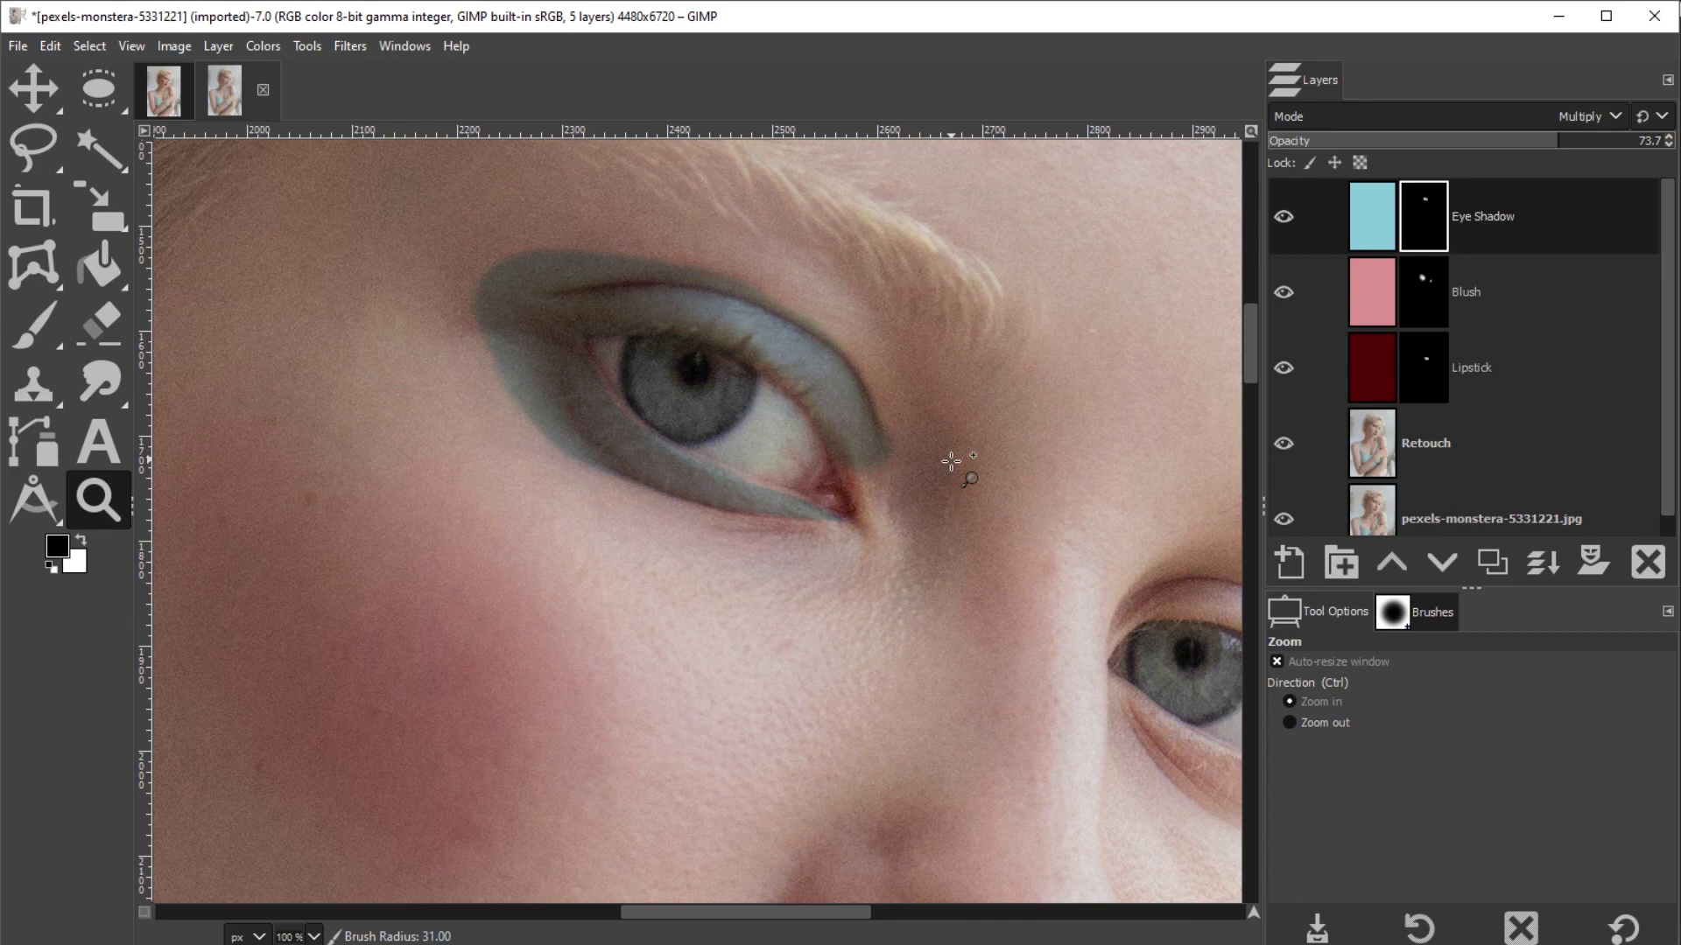
{"action": "key", "text": "p"}
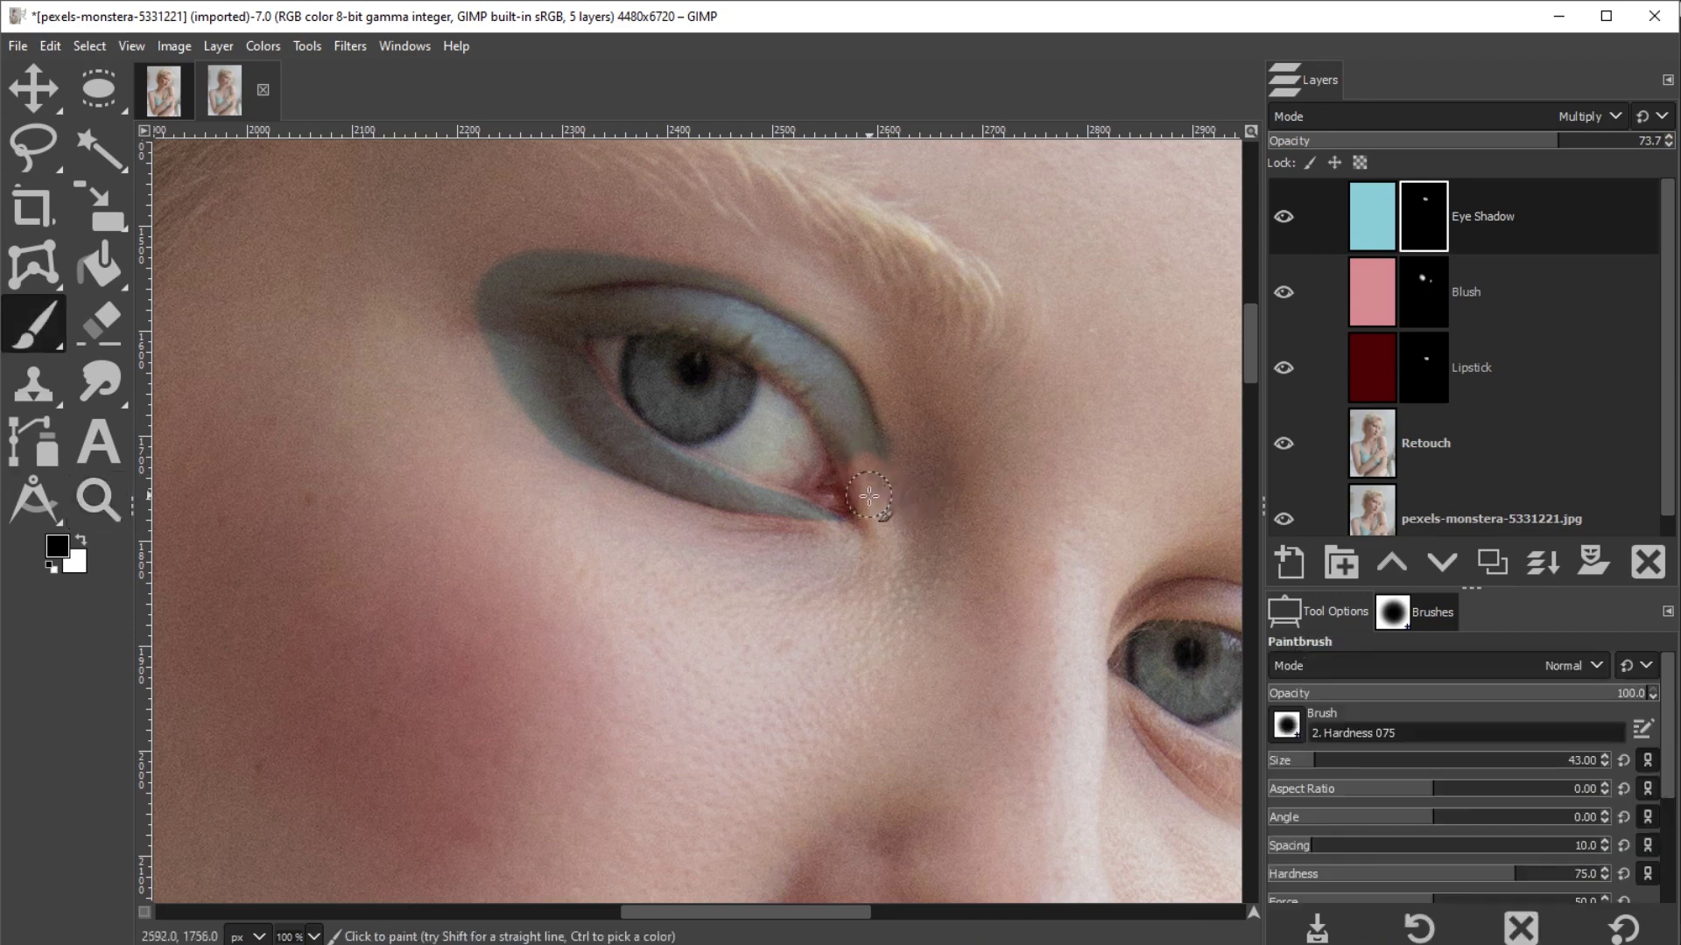
{"action": "key", "text": "x"}
{"action": "left_click", "coordinate": [867, 481]}
{"action": "key", "text": "x"}
{"action": "mouse_move", "coordinate": [809, 455]}
{"action": "left_mouse_down"}
{"action": "mouse_move", "coordinate": [830, 489]}
{"action": "mouse_move", "coordinate": [803, 432]}
{"action": "mouse_move", "coordinate": [851, 425]}
{"action": "mouse_move", "coordinate": [855, 468]}
{"action": "left_mouse_up"}
{"action": "key", "text": "x"}
{"action": "key", "text": "x"}
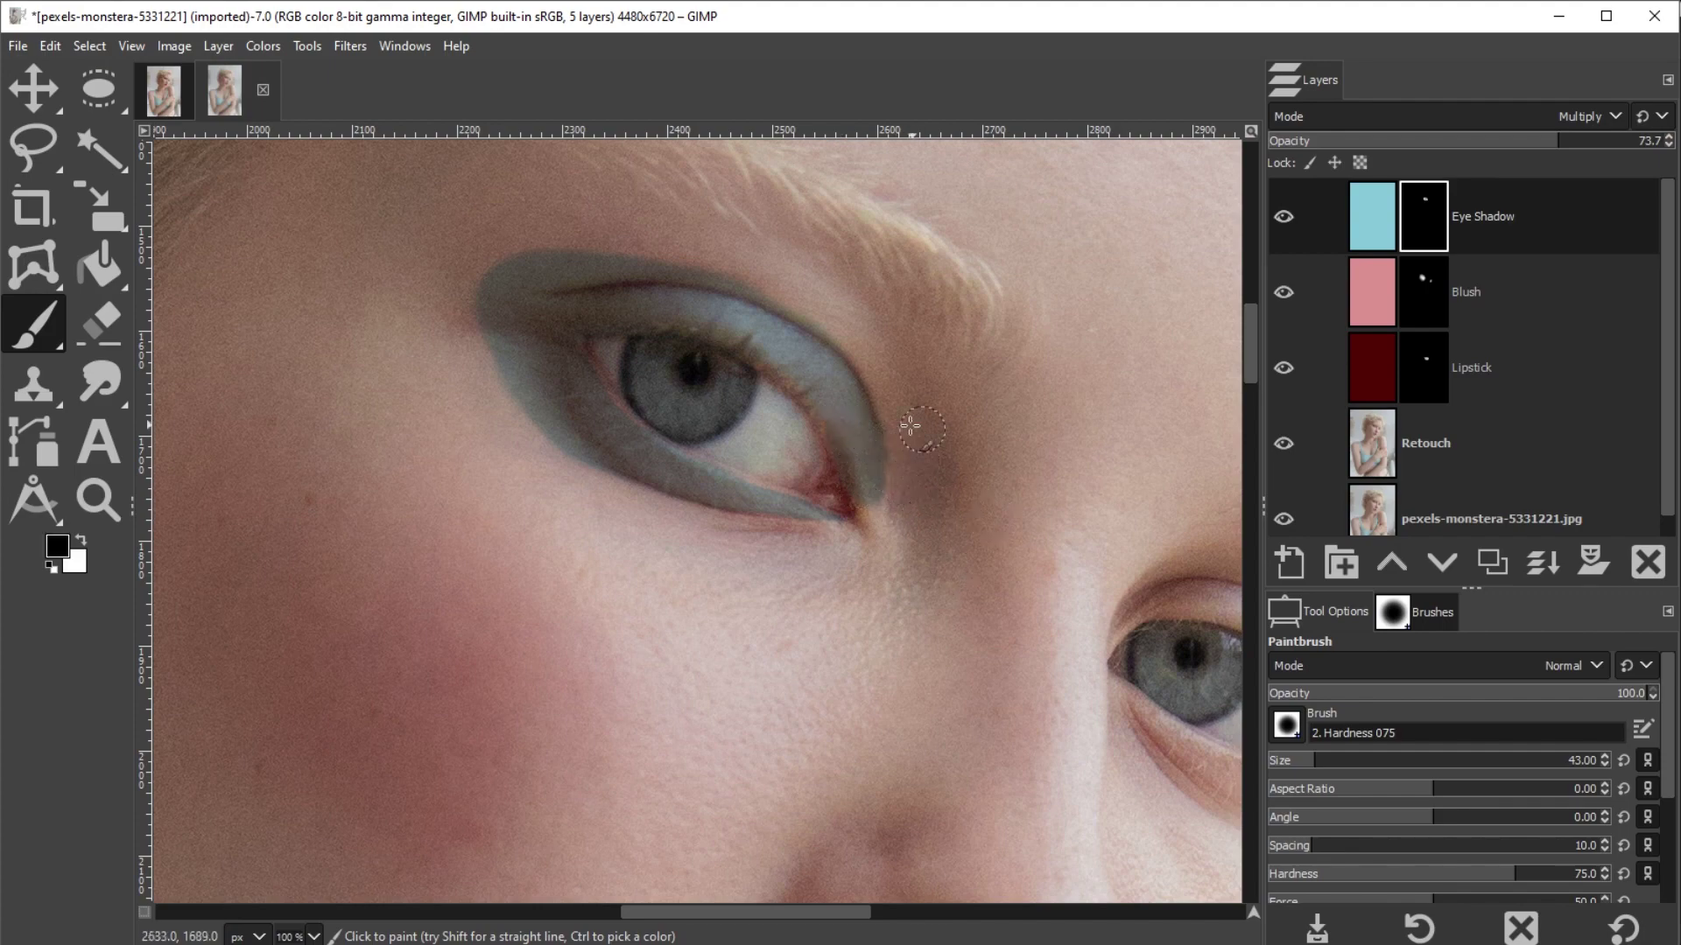
Trim the near eye's outer eye shadow edge into a pointed shape by painting black on the mask, enlarging the brush to 123
{"action": "key", "text": "bracketright"}
{"action": "key", "text": "bracketright"}
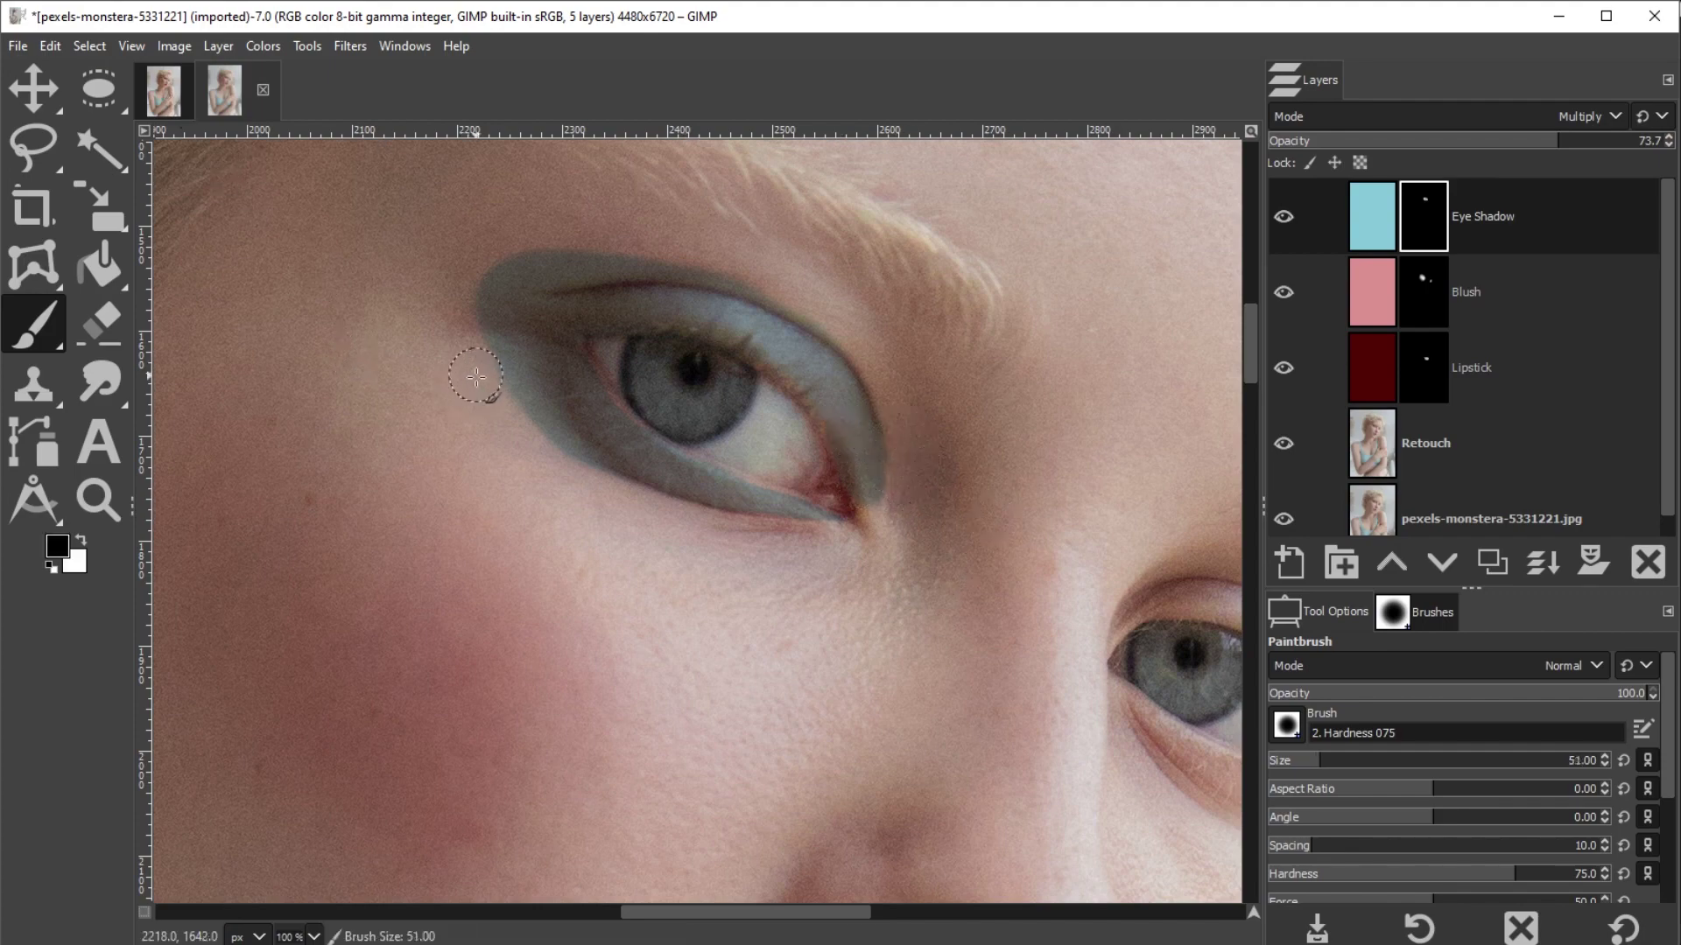
{"action": "key", "text": "bracketright"}
{"action": "mouse_move", "coordinate": [476, 376]}
{"action": "left_mouse_down"}
{"action": "mouse_move", "coordinate": [583, 485]}
{"action": "mouse_move", "coordinate": [484, 379]}
{"action": "mouse_move", "coordinate": [512, 415]}
{"action": "mouse_move", "coordinate": [503, 371]}
{"action": "mouse_move", "coordinate": [454, 343]}
{"action": "mouse_move", "coordinate": [494, 364]}
{"action": "mouse_move", "coordinate": [513, 433]}
{"action": "mouse_move", "coordinate": [462, 339]}
{"action": "mouse_move", "coordinate": [496, 249]}
{"action": "left_mouse_up"}
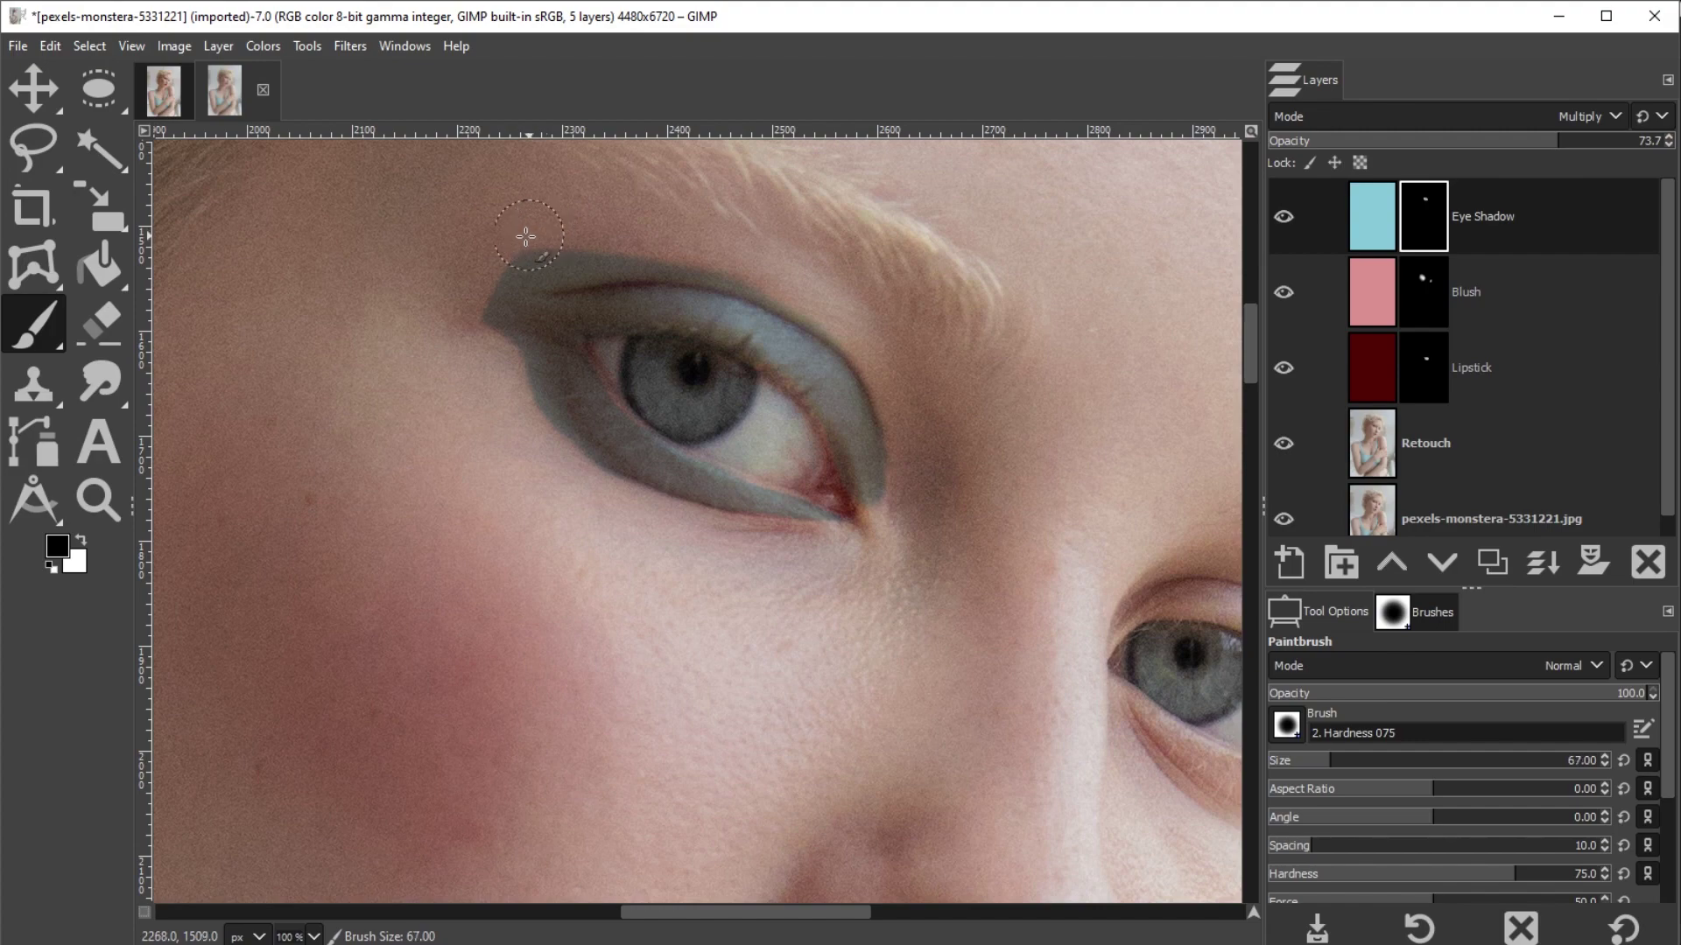
{"action": "key", "text": "shift+bracketright"}
{"action": "key", "text": "shift+bracketright"}
{"action": "key", "text": "shift+bracketright"}
{"action": "key", "text": "shift+bracketright"}
{"action": "key", "text": "shift+bracketright"}
{"action": "mouse_move", "coordinate": [535, 216]}
{"action": "left_mouse_down"}
{"action": "mouse_move", "coordinate": [465, 240]}
{"action": "mouse_move", "coordinate": [435, 342]}
{"action": "left_mouse_up"}
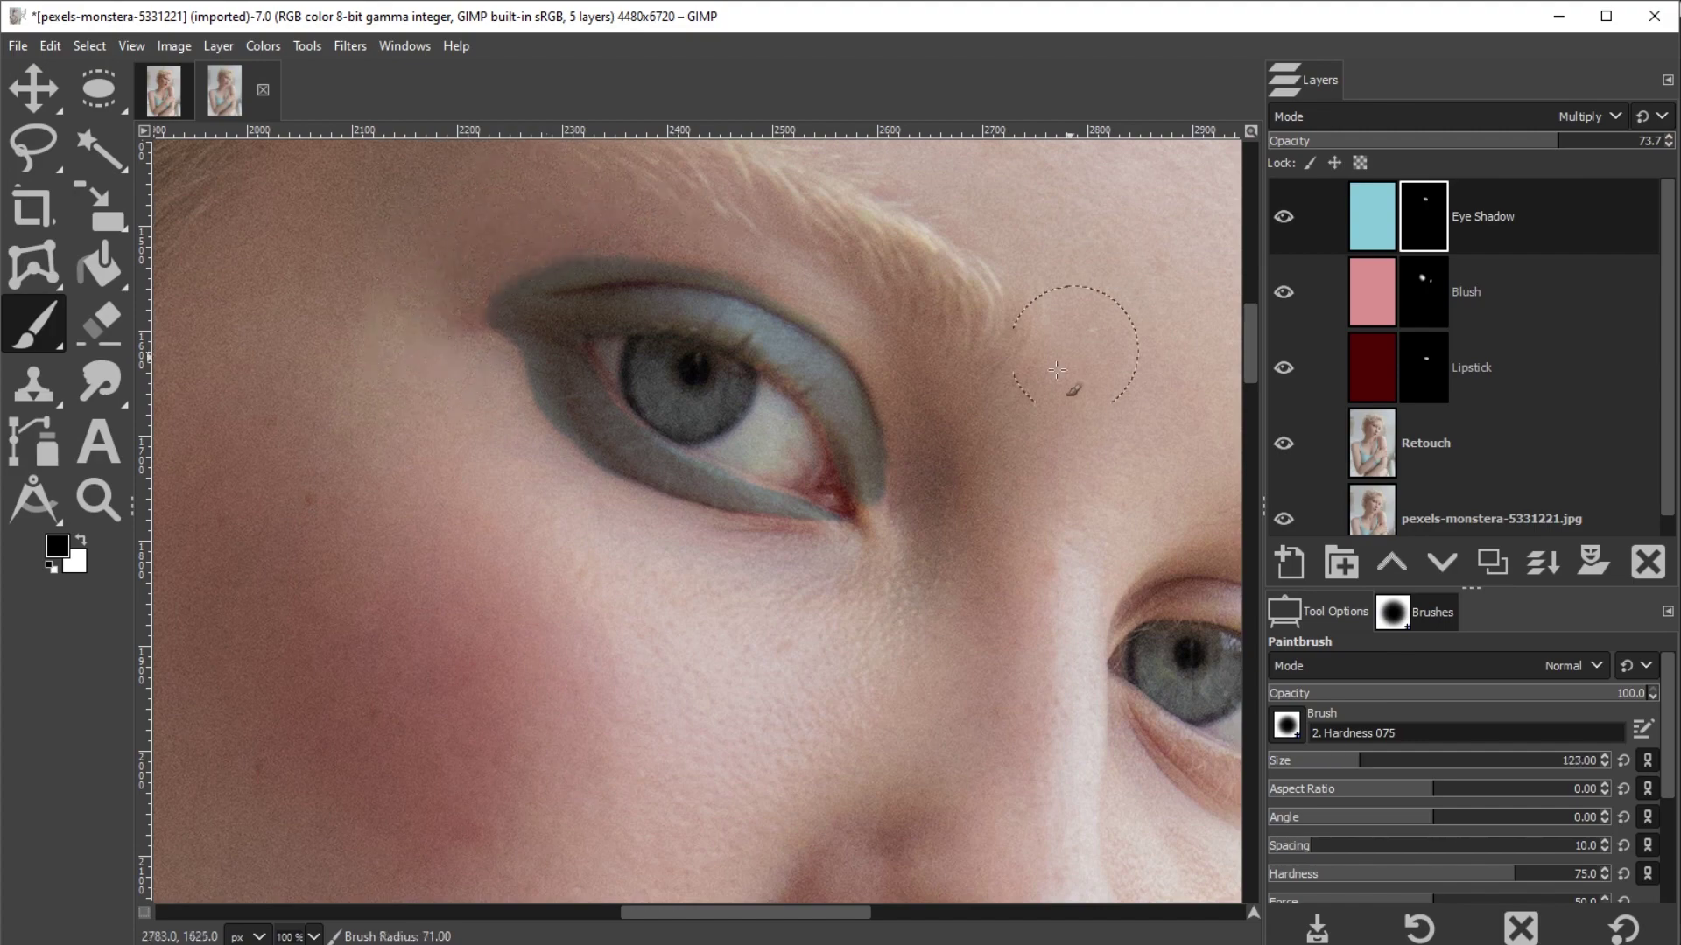
Paint eye shadow over the far eye's upper lid and around its outer corner on the mask with a small white brush
{"action": "key", "text": "z"}
{"action": "left_click", "coordinate": [1067, 461], "text": "ctrl"}
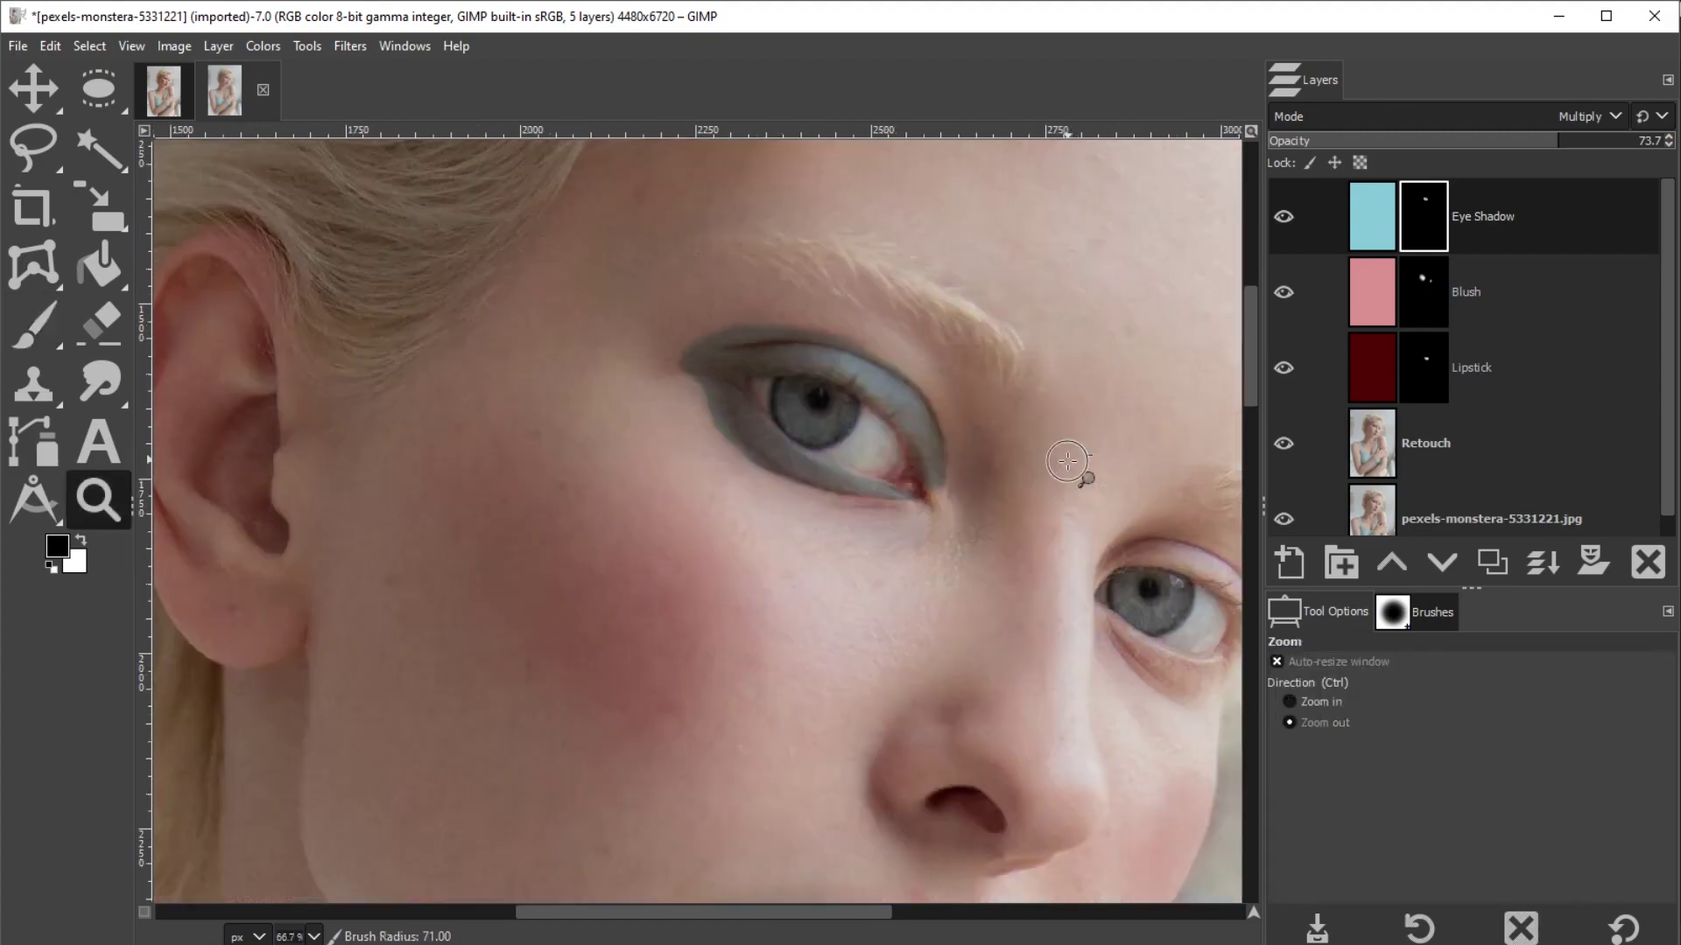
{"action": "left_click", "coordinate": [1068, 461], "text": "ctrl"}
{"action": "left_click_drag", "start_coordinate": [1120, 476], "coordinate": [821, 380]}
{"action": "key", "text": "p"}
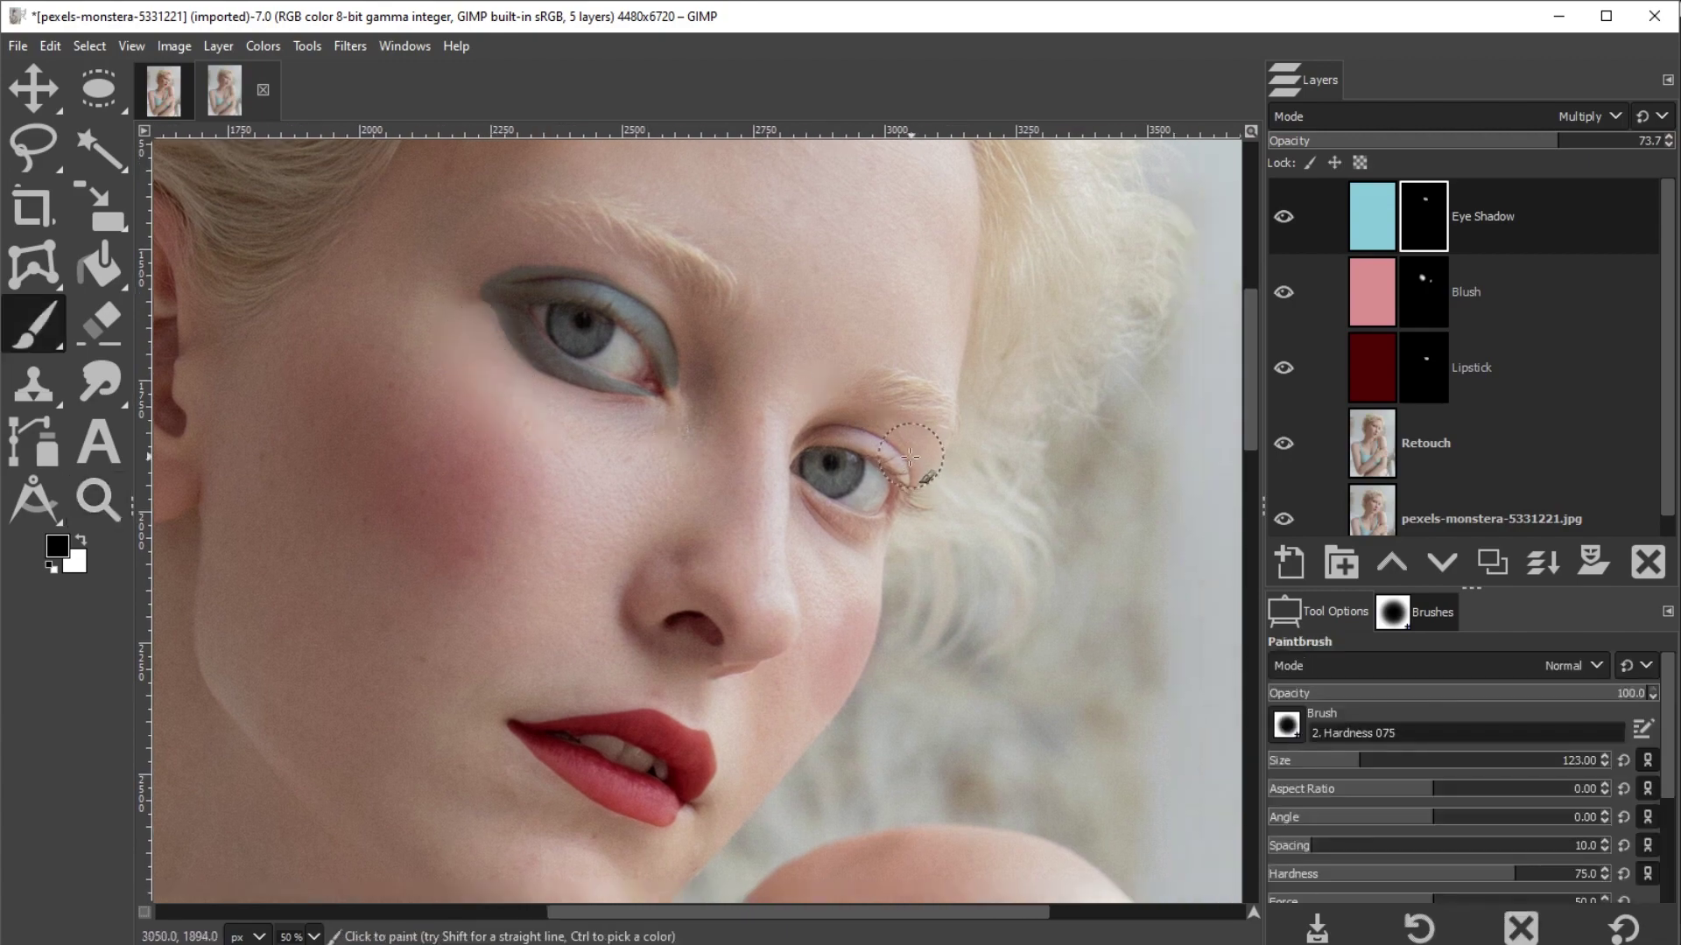
{"action": "key", "text": "["}
{"action": "key", "text": "["}
{"action": "key", "text": "["}
{"action": "key", "text": "["}
{"action": "key", "text": "["}
{"action": "key", "text": "["}
{"action": "key", "text": "["}
{"action": "key", "text": "["}
{"action": "key", "text": "x"}
{"action": "mouse_move", "coordinate": [903, 477]}
{"action": "left_mouse_down"}
{"action": "mouse_move", "coordinate": [886, 462]}
{"action": "mouse_move", "coordinate": [904, 499]}
{"action": "left_mouse_up"}
{"action": "key", "text": "x"}
{"action": "key", "text": "bracketright"}
{"action": "key", "text": "bracketright"}
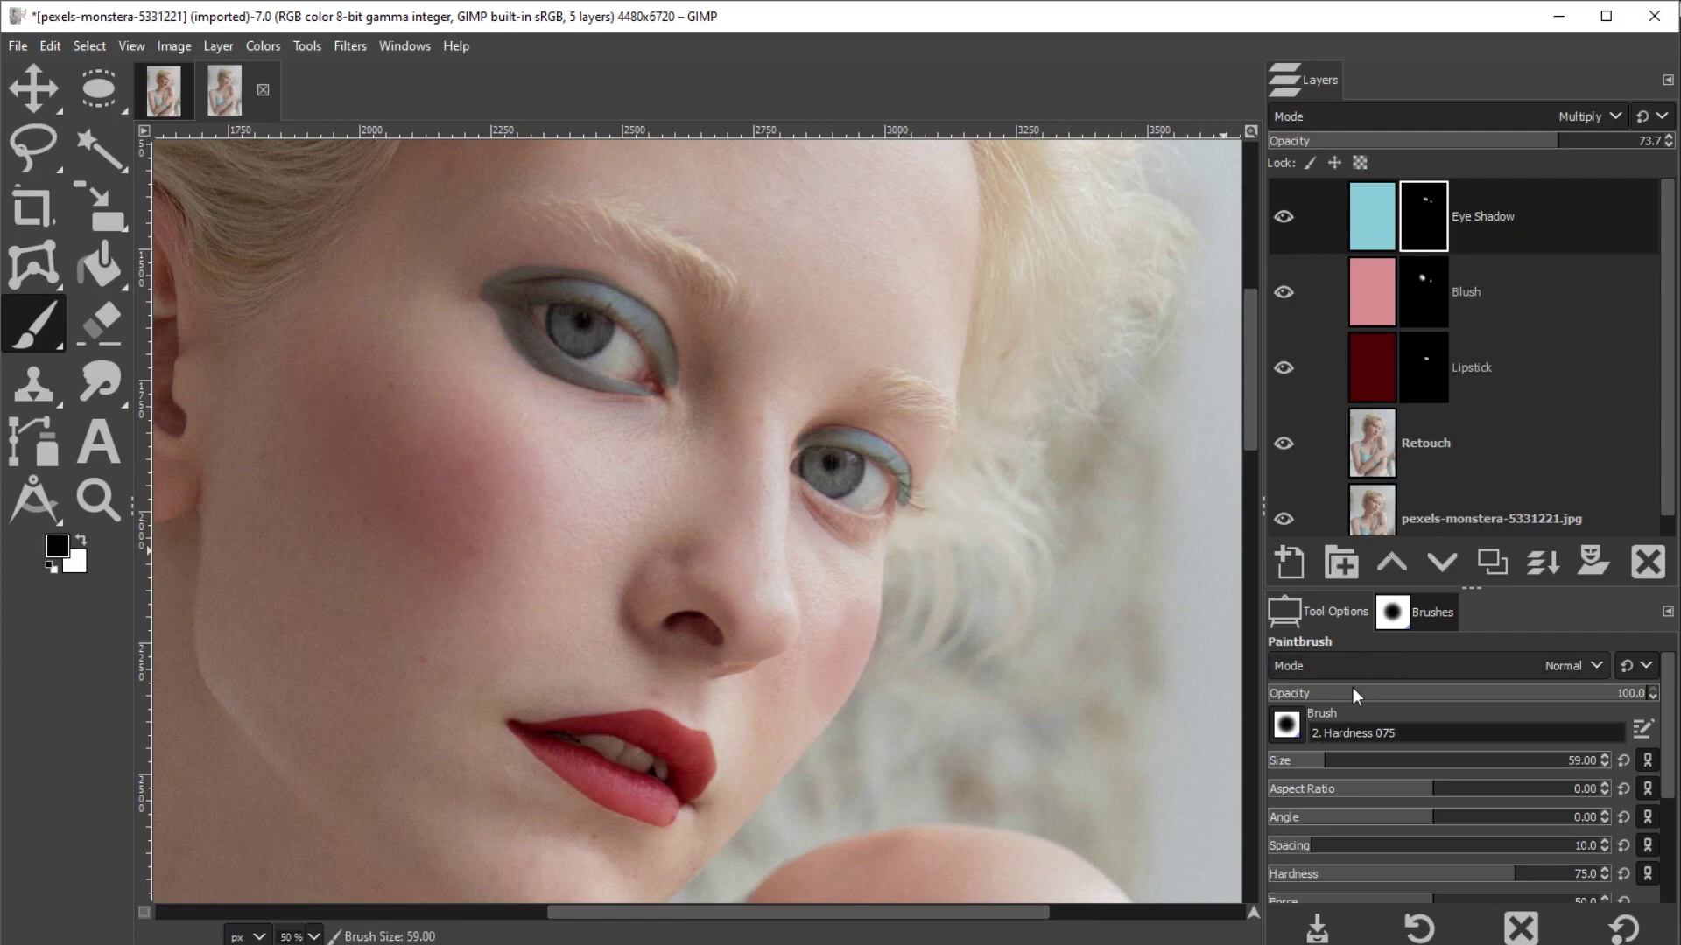
Set the Paintbrush opacity to 27.4 and soften the eye shadow at the far eye's outer upper lid with black
{"action": "left_click", "coordinate": [1372, 694]}
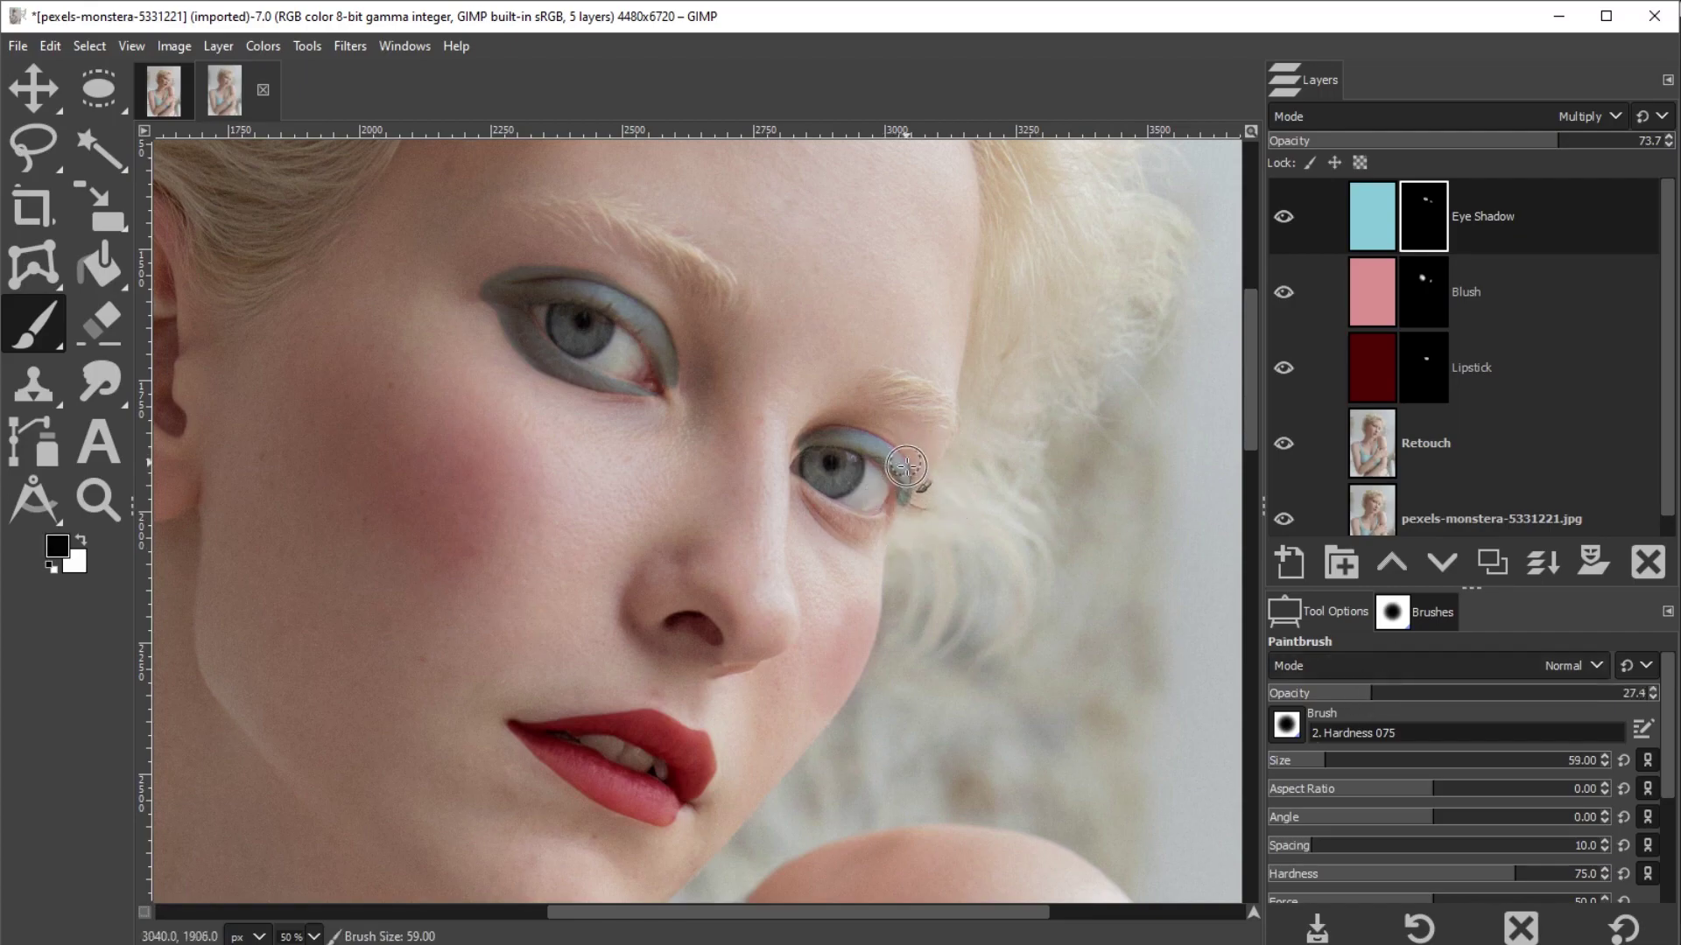
{"action": "left_click_drag", "start_coordinate": [907, 466], "coordinate": [896, 459]}
{"action": "key", "text": "x"}
Erase excess eye shadow below the far eye and at its outer corner, and compare the portrait with the Eye Shadow layer hidden
{"action": "key", "text": "x"}
{"action": "key", "text": "x"}
Paint eye shadow along the far eye's lower lid on the mask, raising the Paintbrush opacity for the stronger stroke
{"action": "key", "text": "bracketright"}
{"action": "mouse_move", "coordinate": [849, 523]}
{"action": "left_mouse_down"}
{"action": "mouse_move", "coordinate": [815, 499]}
{"action": "mouse_move", "coordinate": [877, 528]}
{"action": "left_mouse_up"}
{"action": "left_click_drag", "start_coordinate": [1575, 691], "coordinate": [1646, 692]}
{"action": "key", "text": "bracketright"}
{"action": "left_click_drag", "start_coordinate": [810, 498], "coordinate": [880, 529]}
{"action": "key", "text": "x"}
{"action": "mouse_move", "coordinate": [875, 544]}
{"action": "left_mouse_down"}
{"action": "mouse_move", "coordinate": [818, 534]}
{"action": "mouse_move", "coordinate": [904, 530]}
{"action": "mouse_move", "coordinate": [811, 530]}
{"action": "mouse_move", "coordinate": [795, 502]}
{"action": "mouse_move", "coordinate": [811, 494]}
{"action": "mouse_move", "coordinate": [782, 484]}
{"action": "mouse_move", "coordinate": [845, 542]}
{"action": "mouse_move", "coordinate": [821, 536]}
{"action": "mouse_move", "coordinate": [902, 518]}
{"action": "mouse_move", "coordinate": [888, 545]}
{"action": "mouse_move", "coordinate": [885, 499]}
{"action": "left_mouse_up"}
{"action": "key", "text": "bracketright"}
{"action": "key", "text": "x"}
{"action": "scroll", "coordinate": [891, 541], "scroll_direction": "up", "scroll_amount": 2}
{"action": "key", "text": "bracketright"}
{"action": "key", "text": "x"}
{"action": "key", "text": "z"}
{"action": "scroll", "coordinate": [851, 539], "scroll_direction": "down", "scroll_amount": 5}
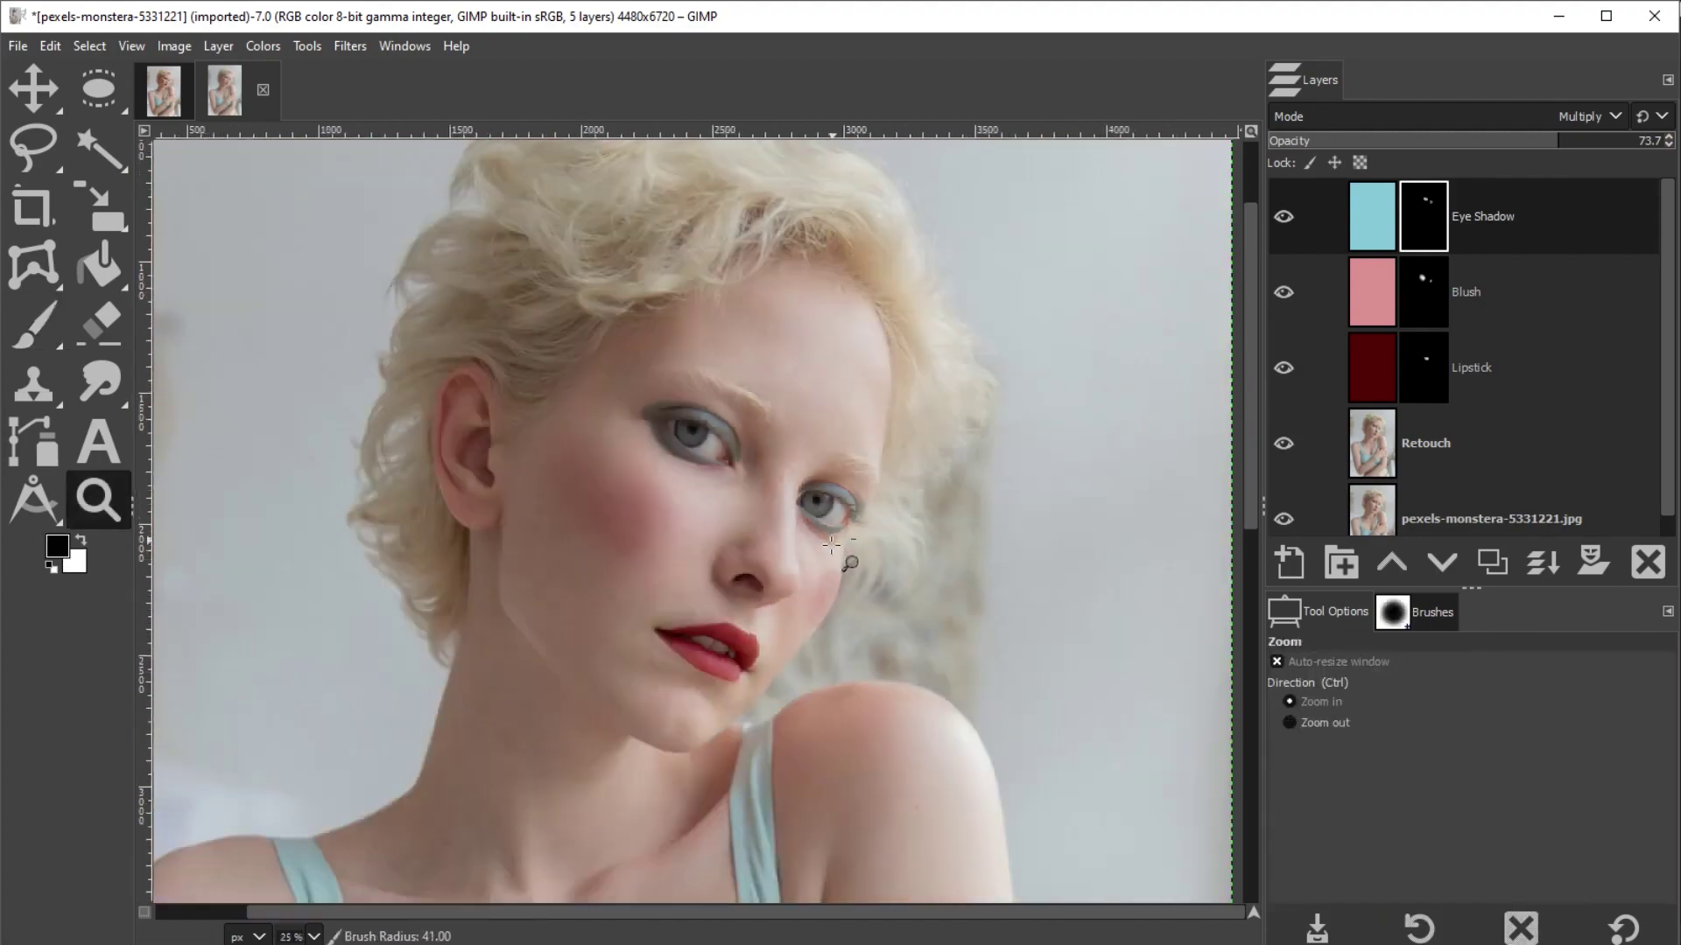
{"action": "left_click", "coordinate": [1287, 216]}
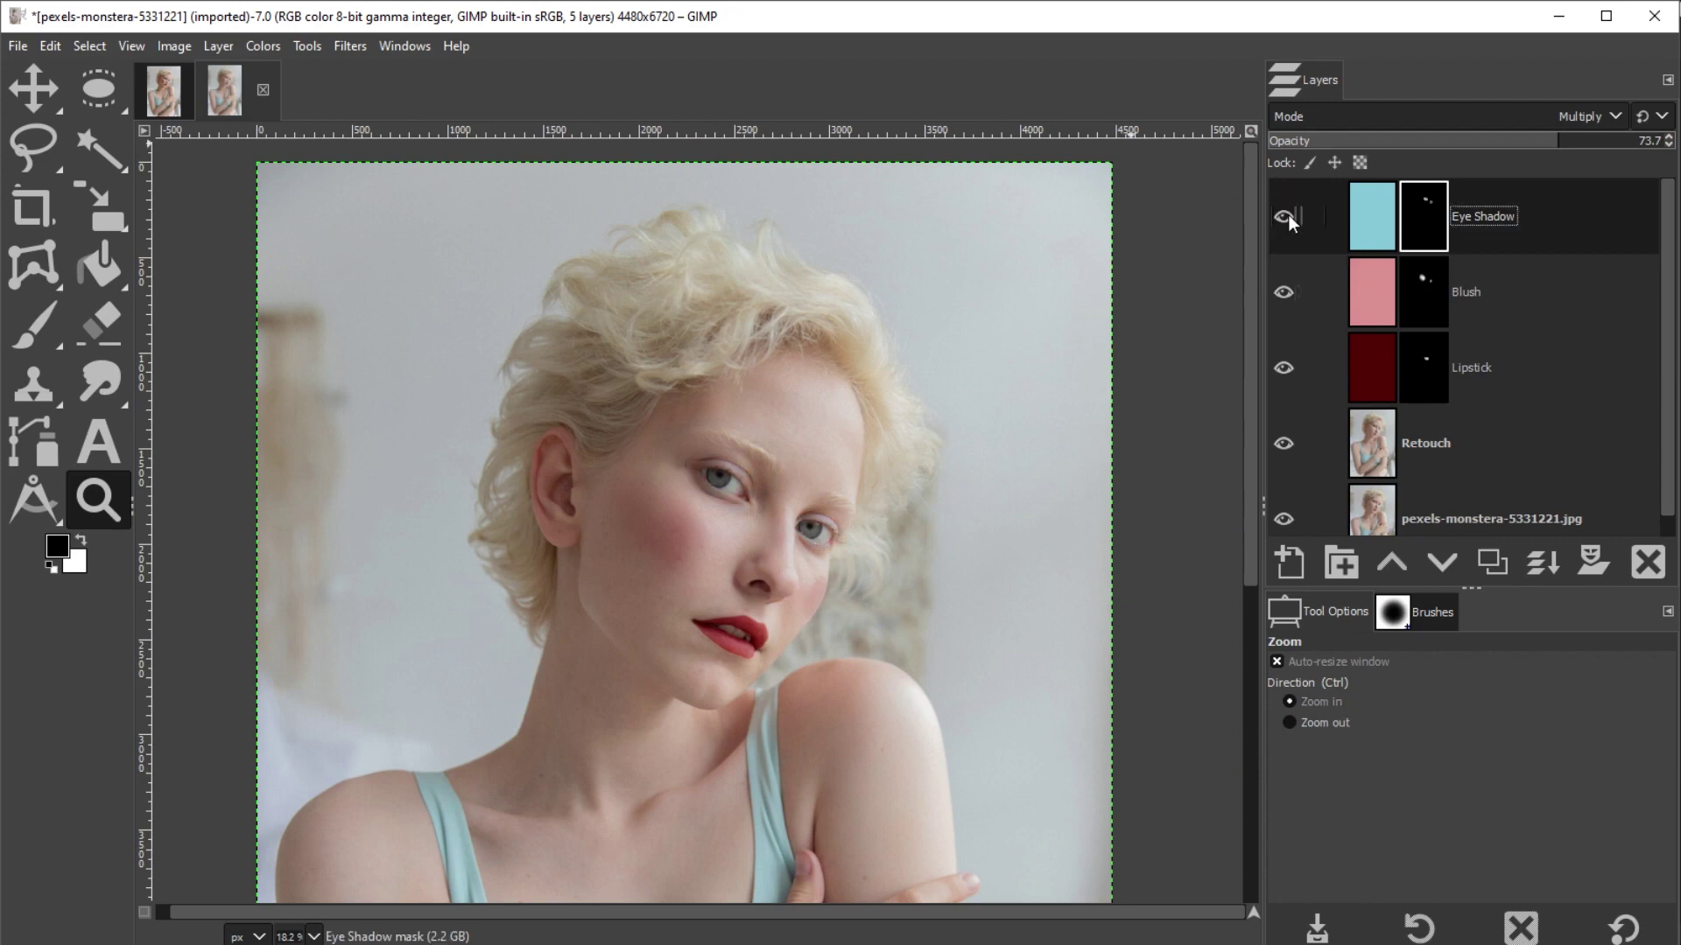
Try a dark red eye shadow by filling the Eye Shadow layer itself with color 740909 using Bucket Fill
{"action": "left_click", "coordinate": [1363, 208]}
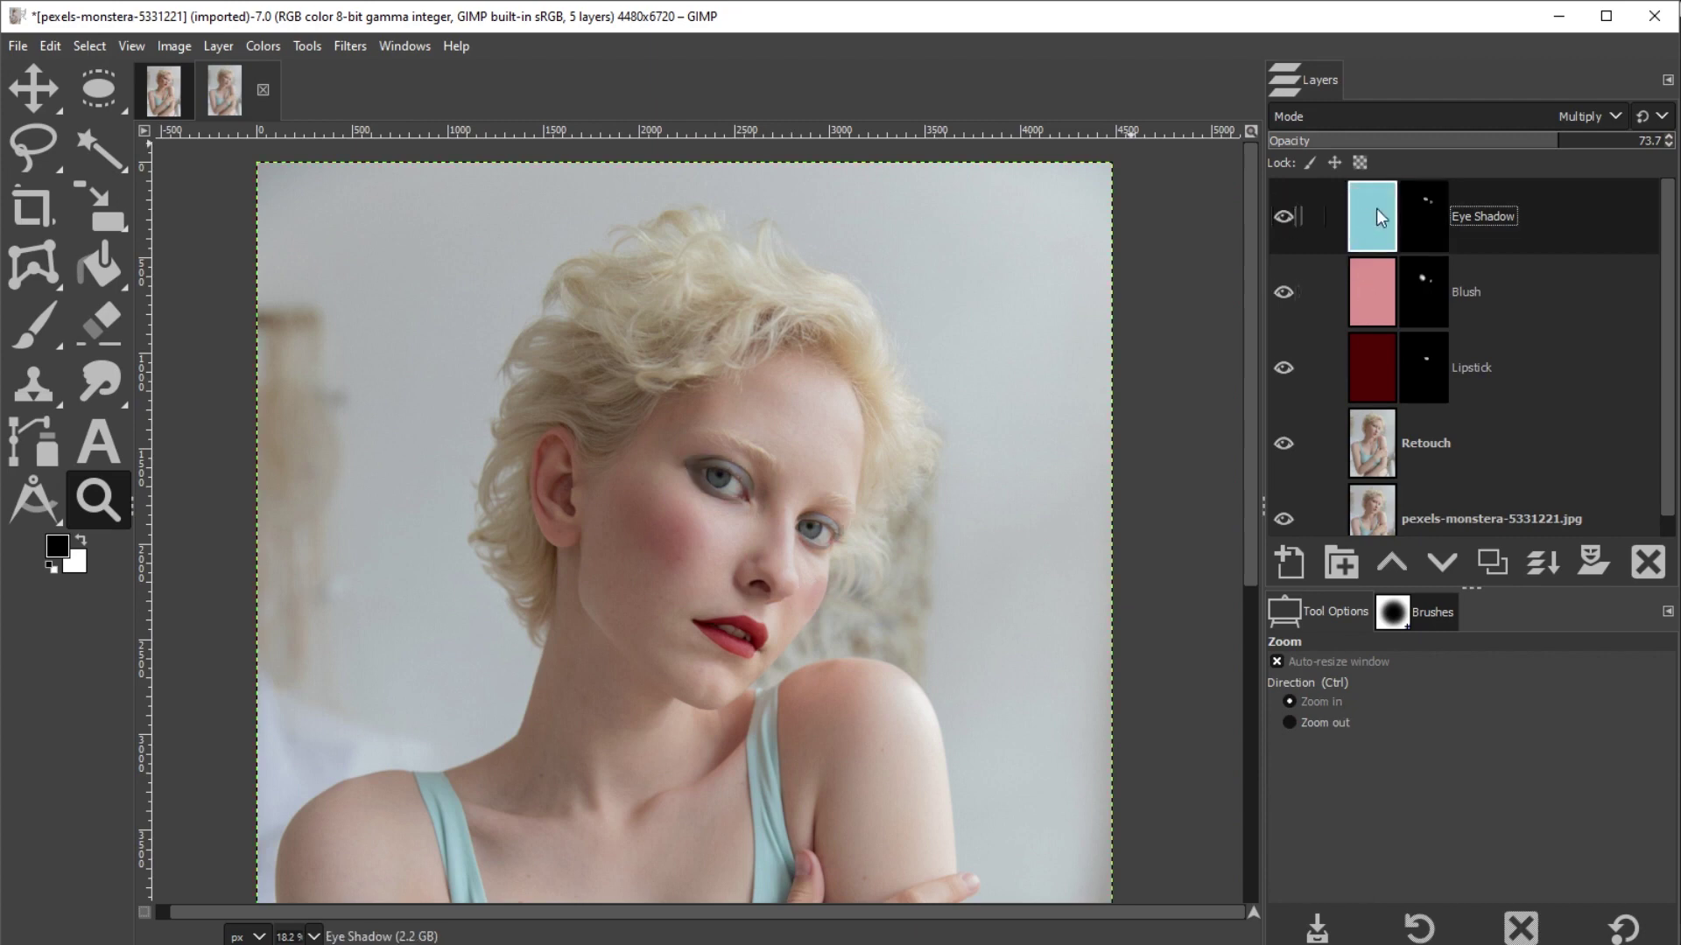
{"action": "left_click", "coordinate": [1371, 217]}
{"action": "left_click", "coordinate": [59, 546]}
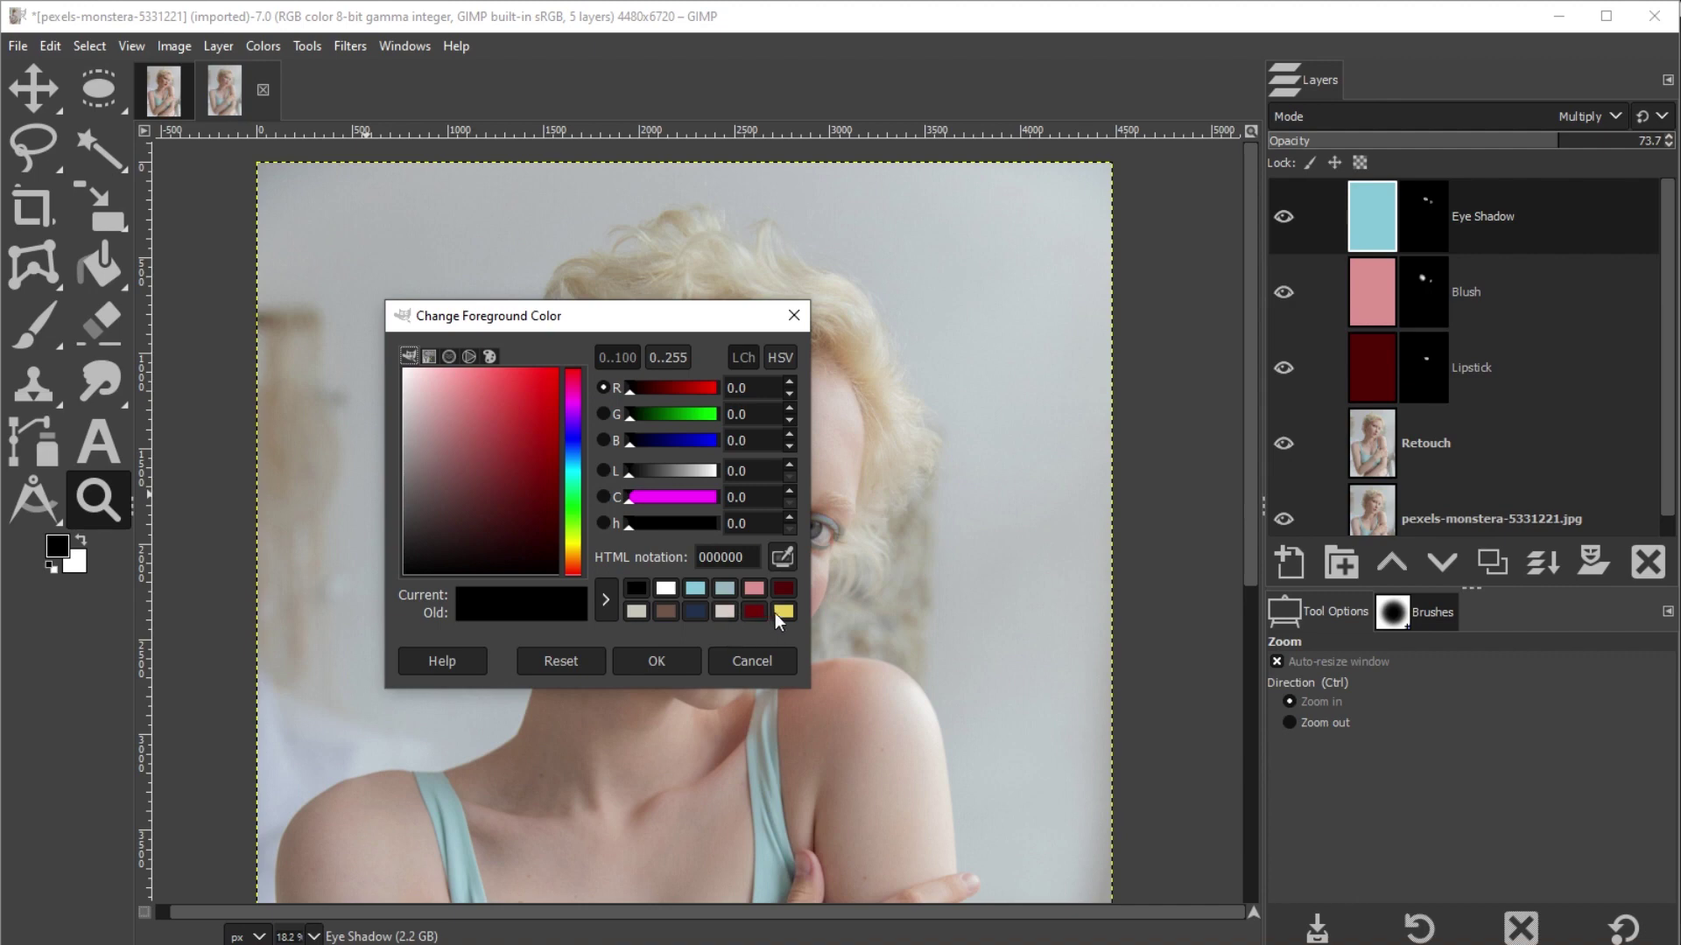
{"action": "left_click", "coordinate": [656, 660]}
{"action": "key", "text": "shift+b"}
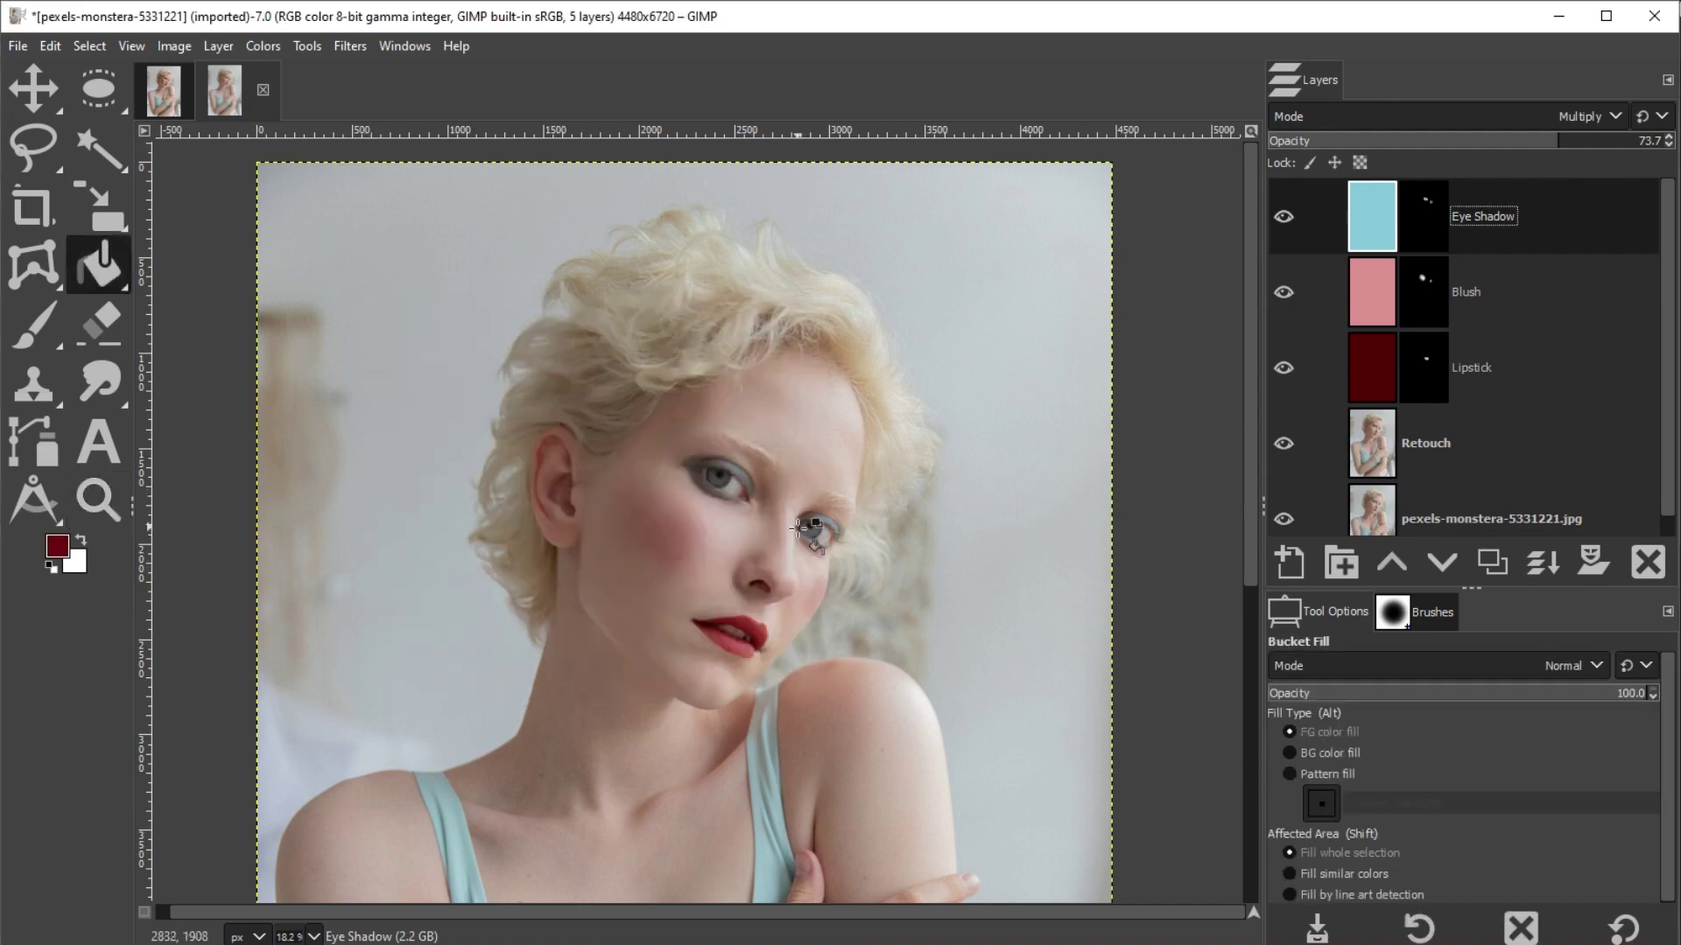
{"action": "left_click", "coordinate": [810, 530]}
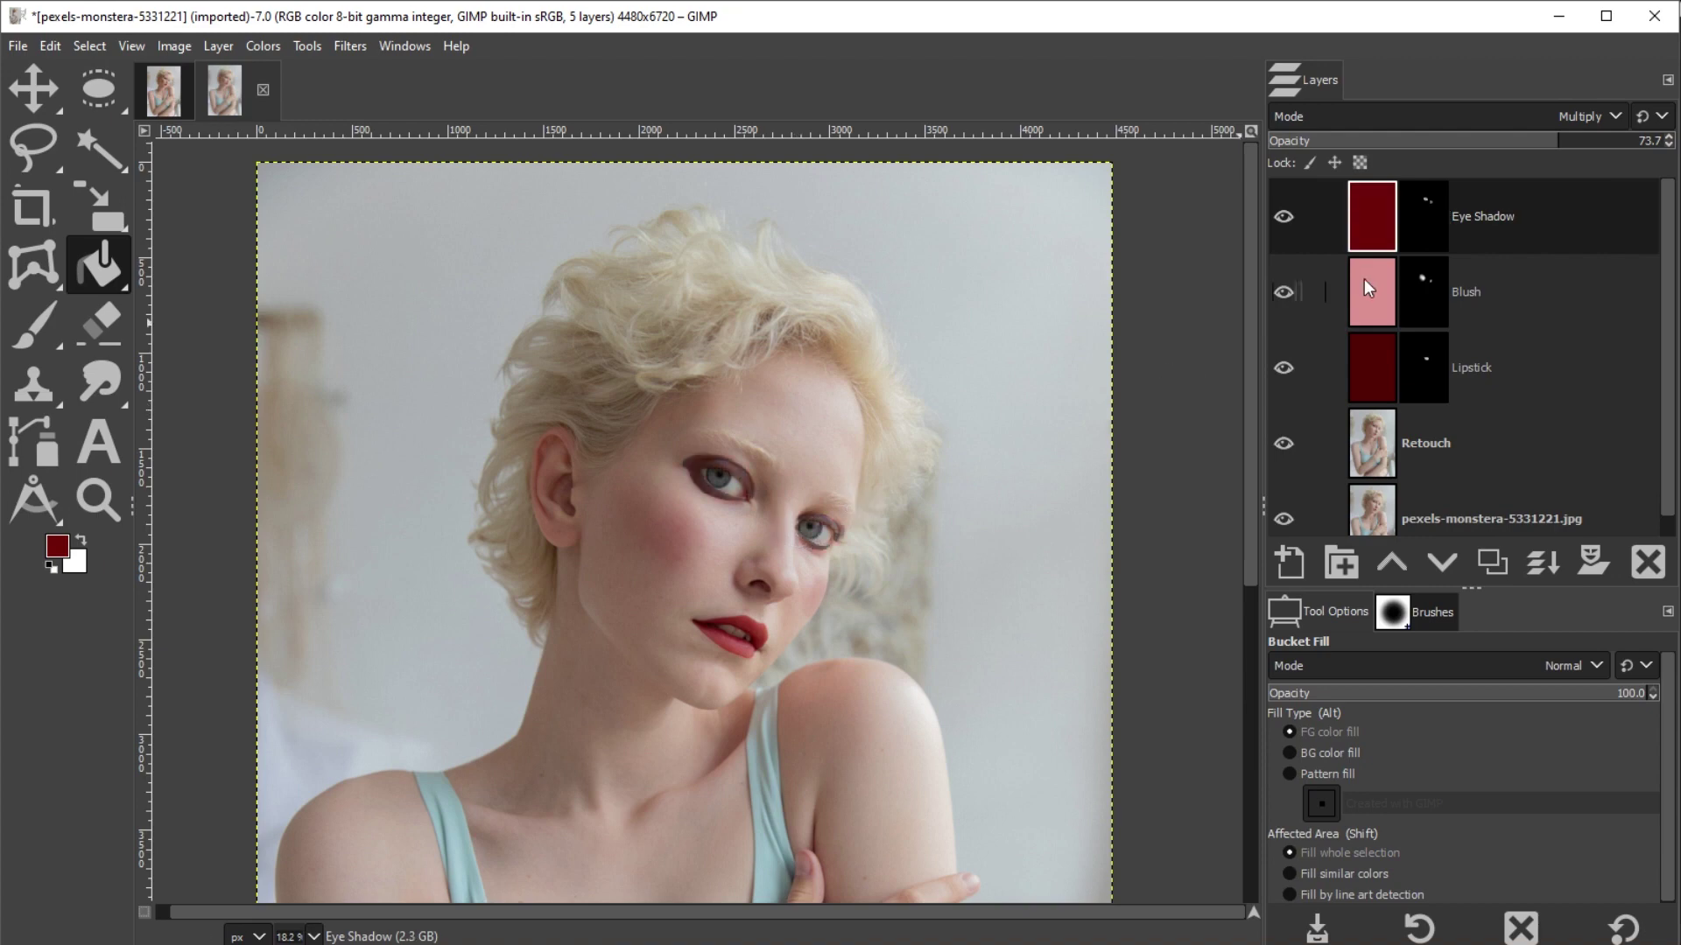
Try the Eye Shadow layer at 50.5 opacity with the Soft light blend mode
{"action": "left_click_drag", "start_coordinate": [1488, 147], "coordinate": [1467, 149]}
{"action": "left_click", "coordinate": [1589, 116]}
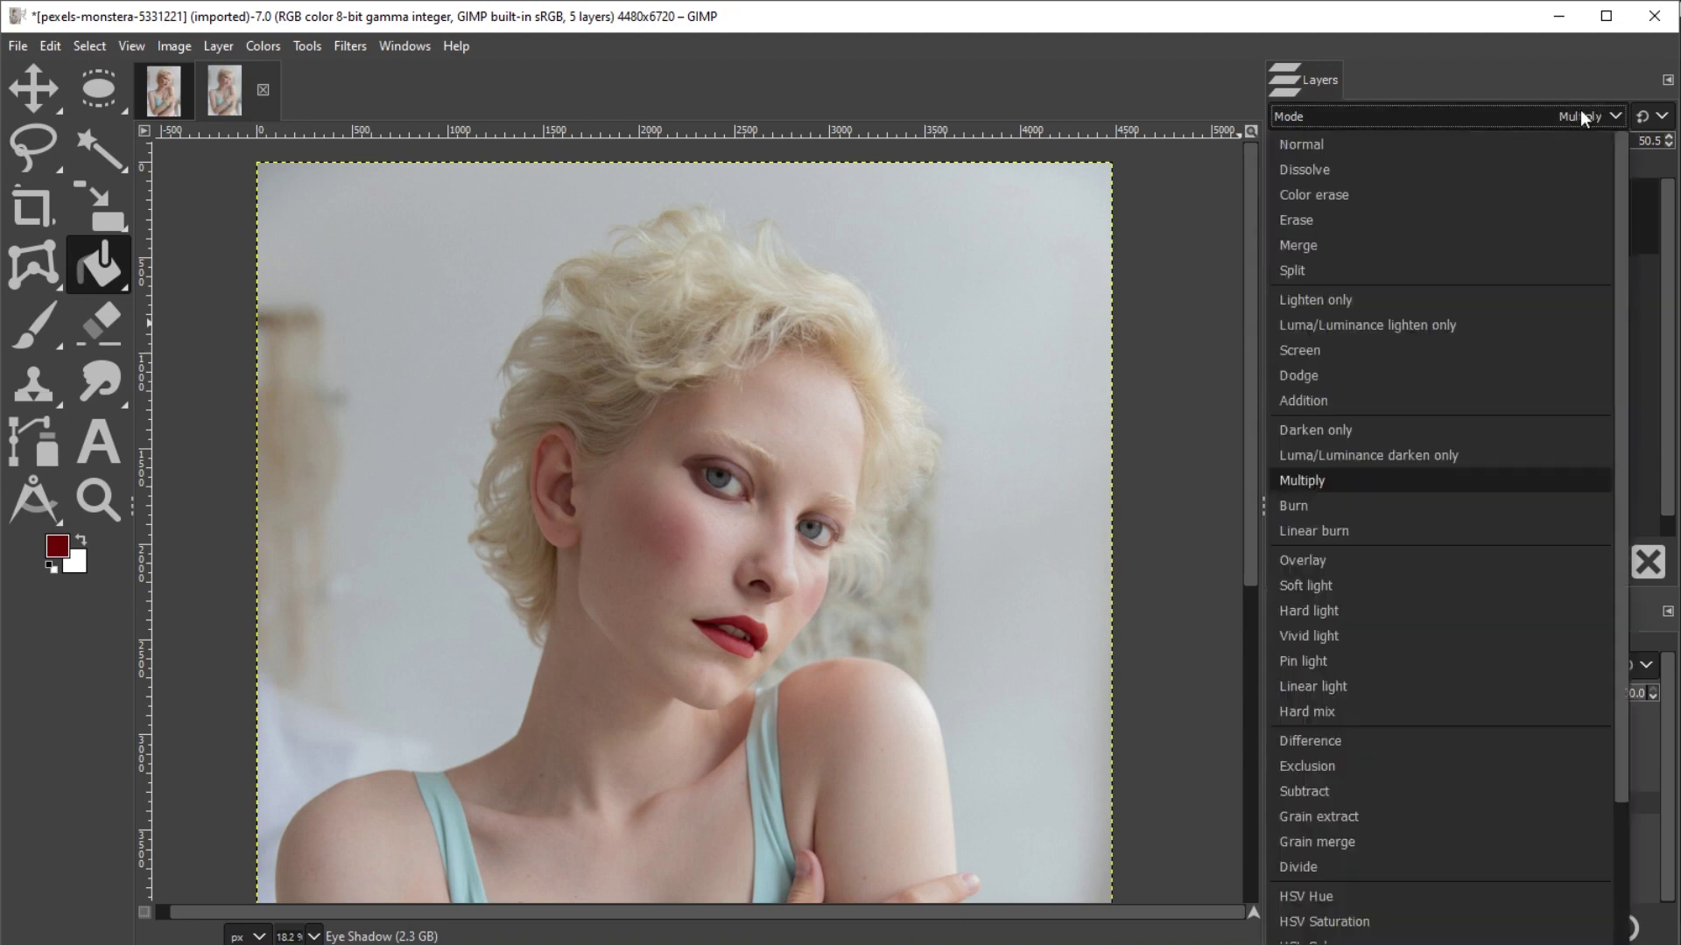
{"action": "left_click", "coordinate": [1403, 592]}
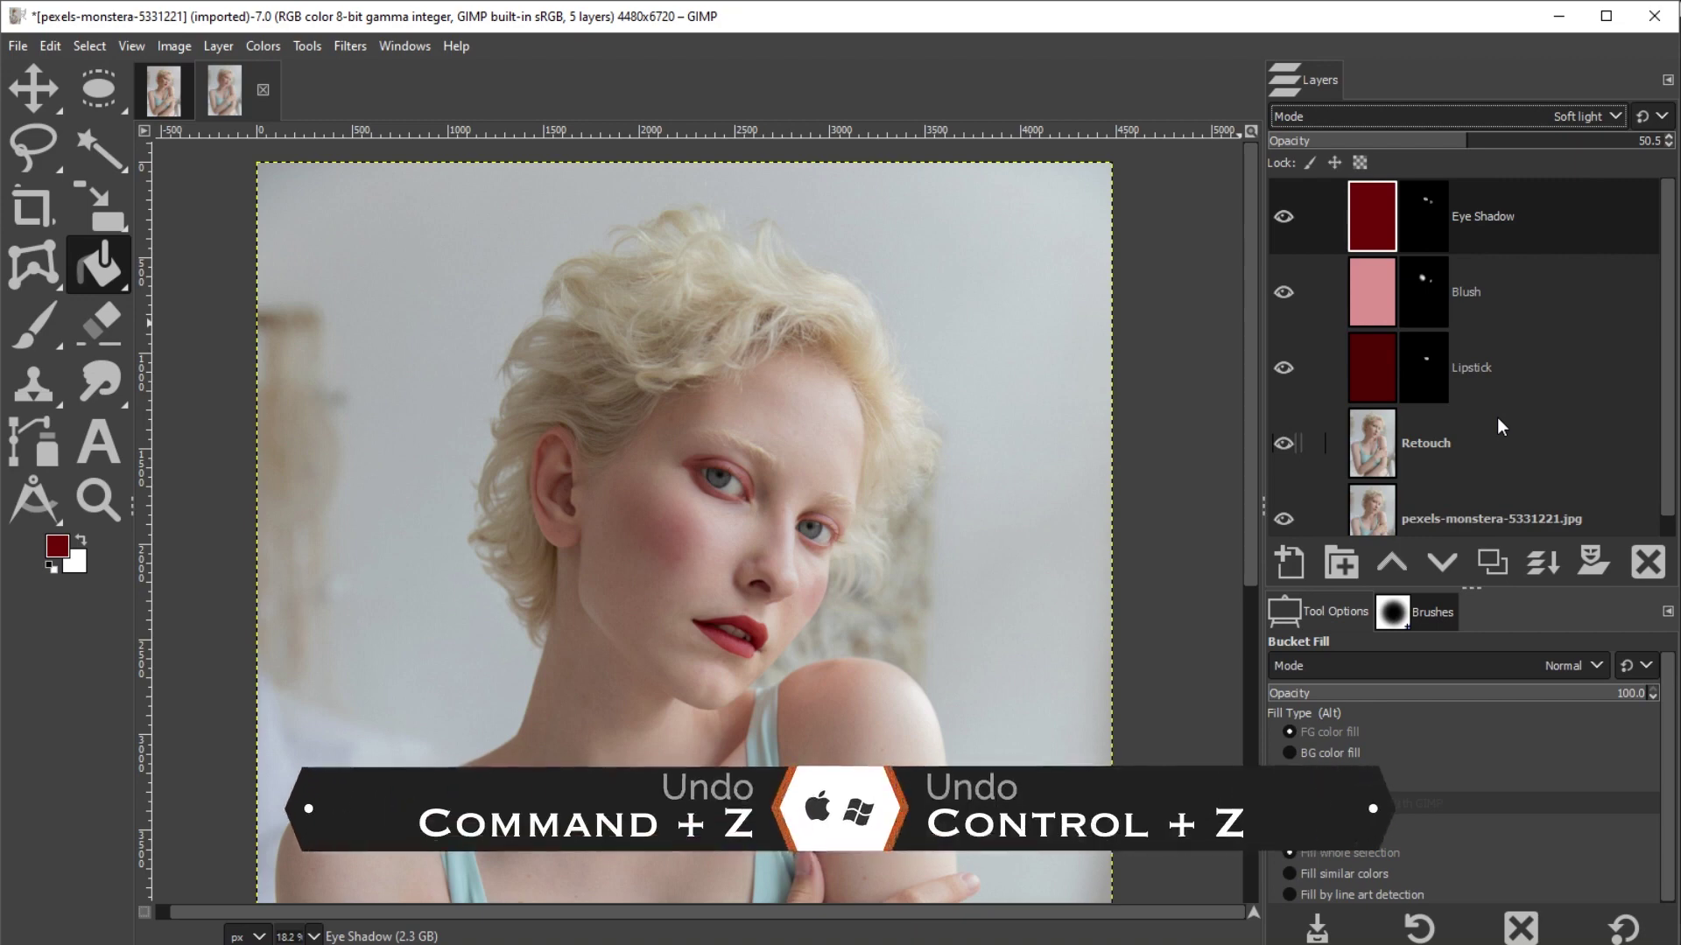
Undo the Eye Shadow layer's opacity, blend mode and dark red fill changes, and try Soft light on the light blue color
{"action": "key", "text": "ctrl+z"}
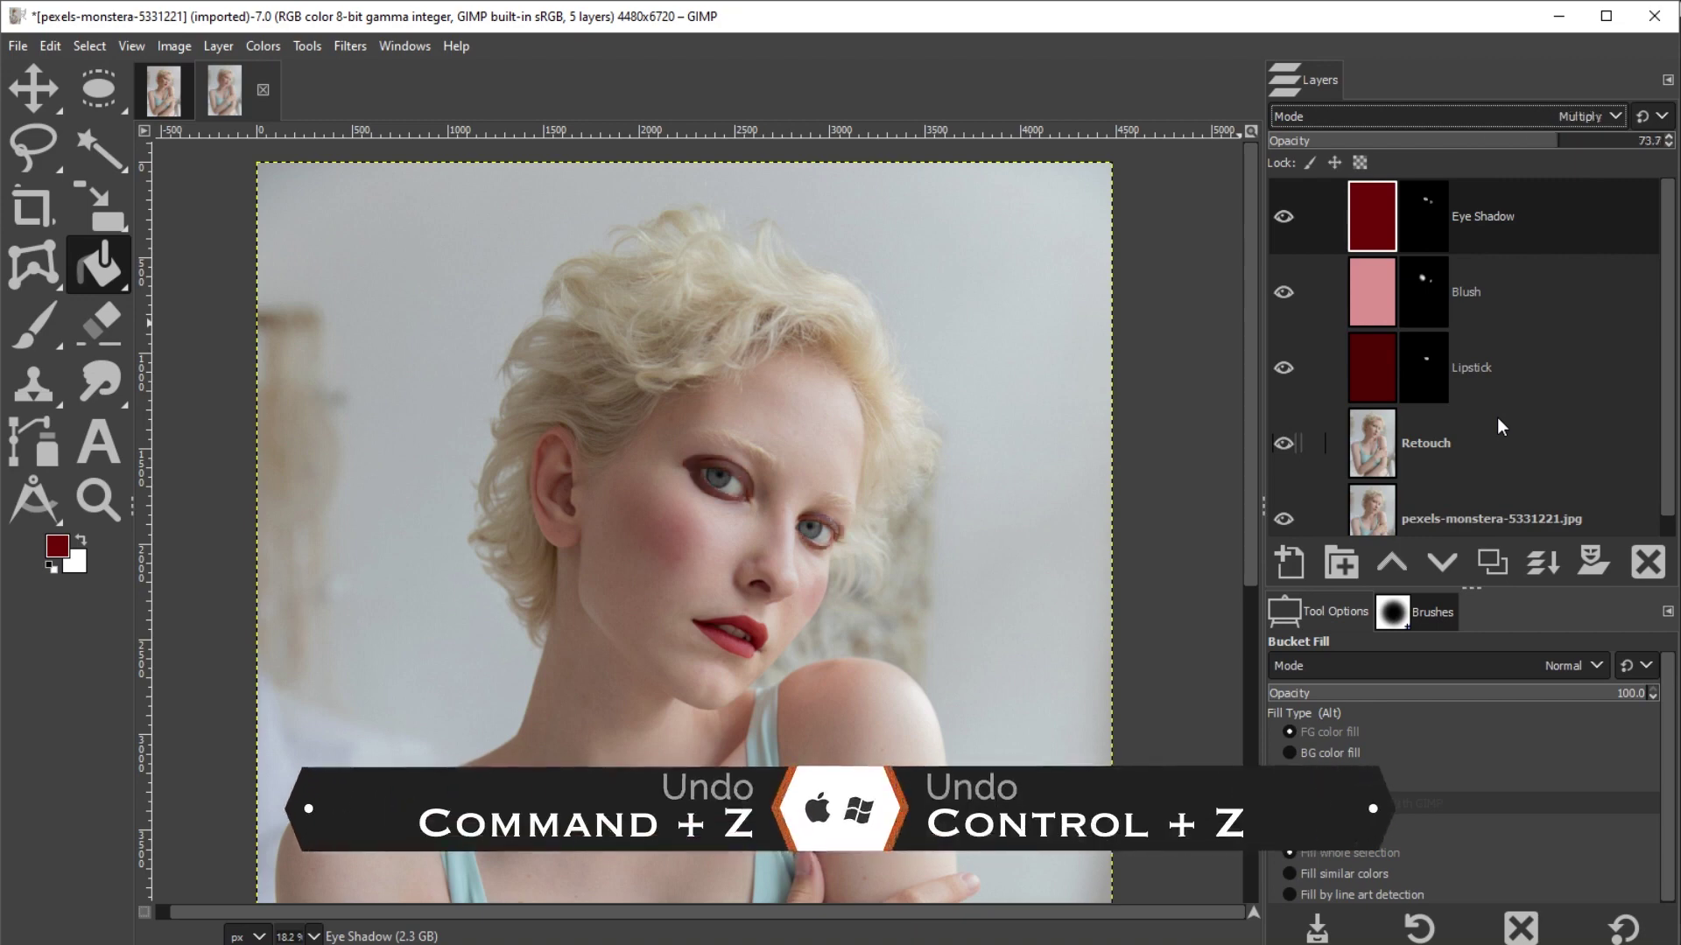
{"action": "key", "text": "ctrl+z"}
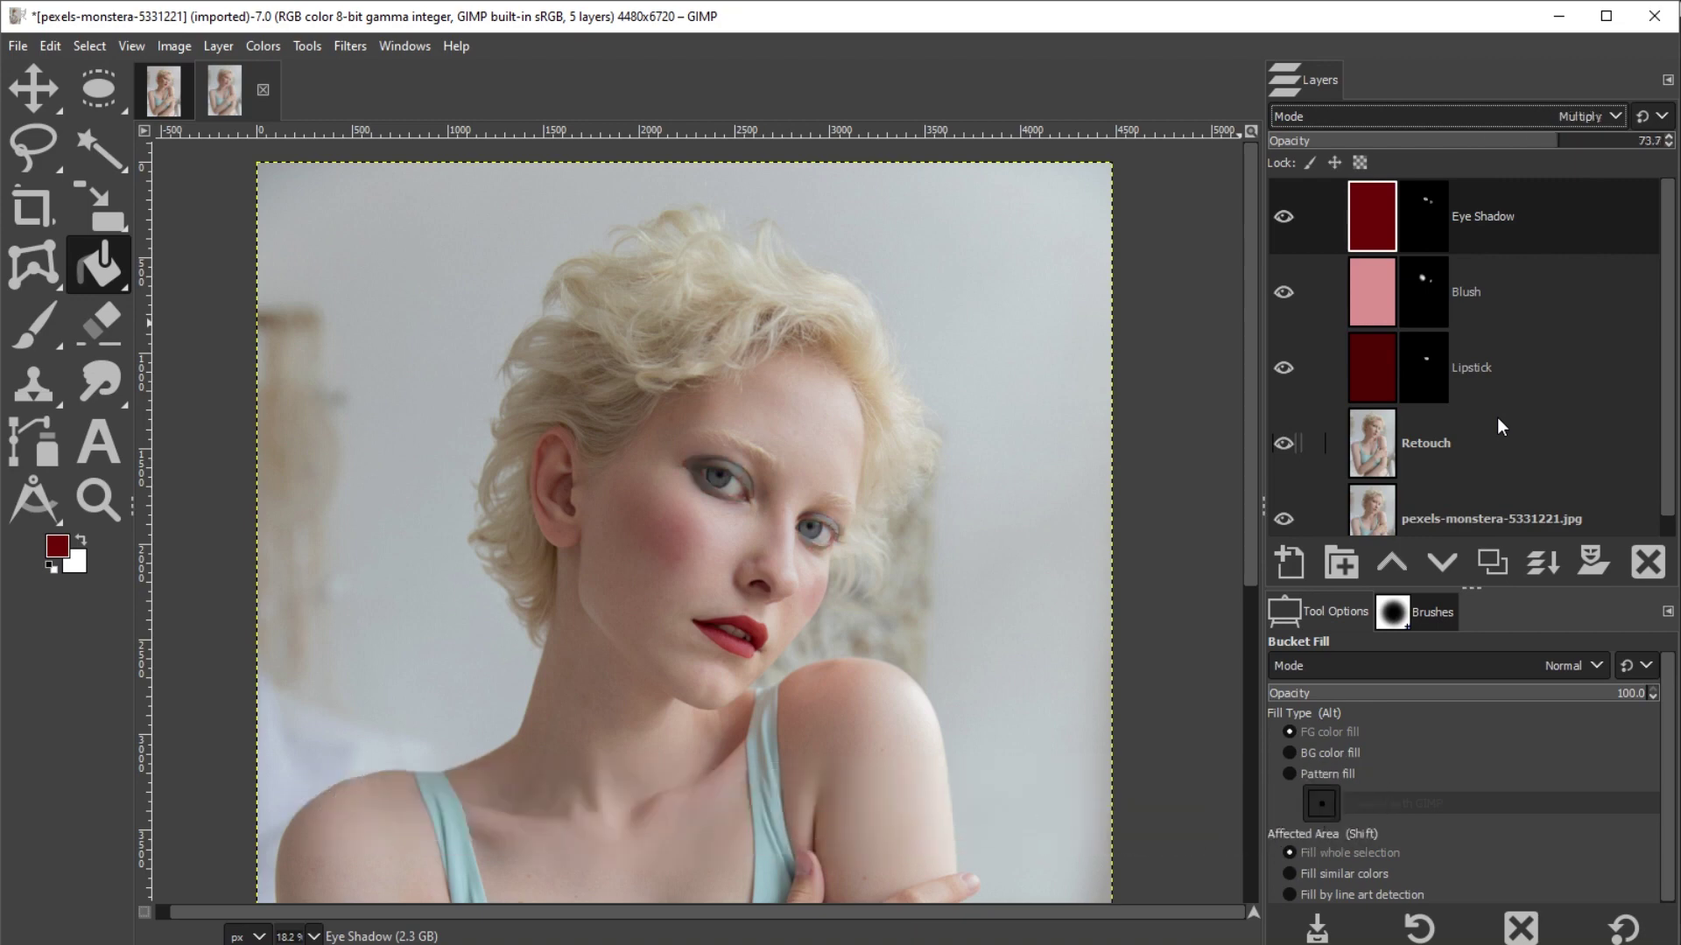
{"action": "left_click", "coordinate": [1580, 117]}
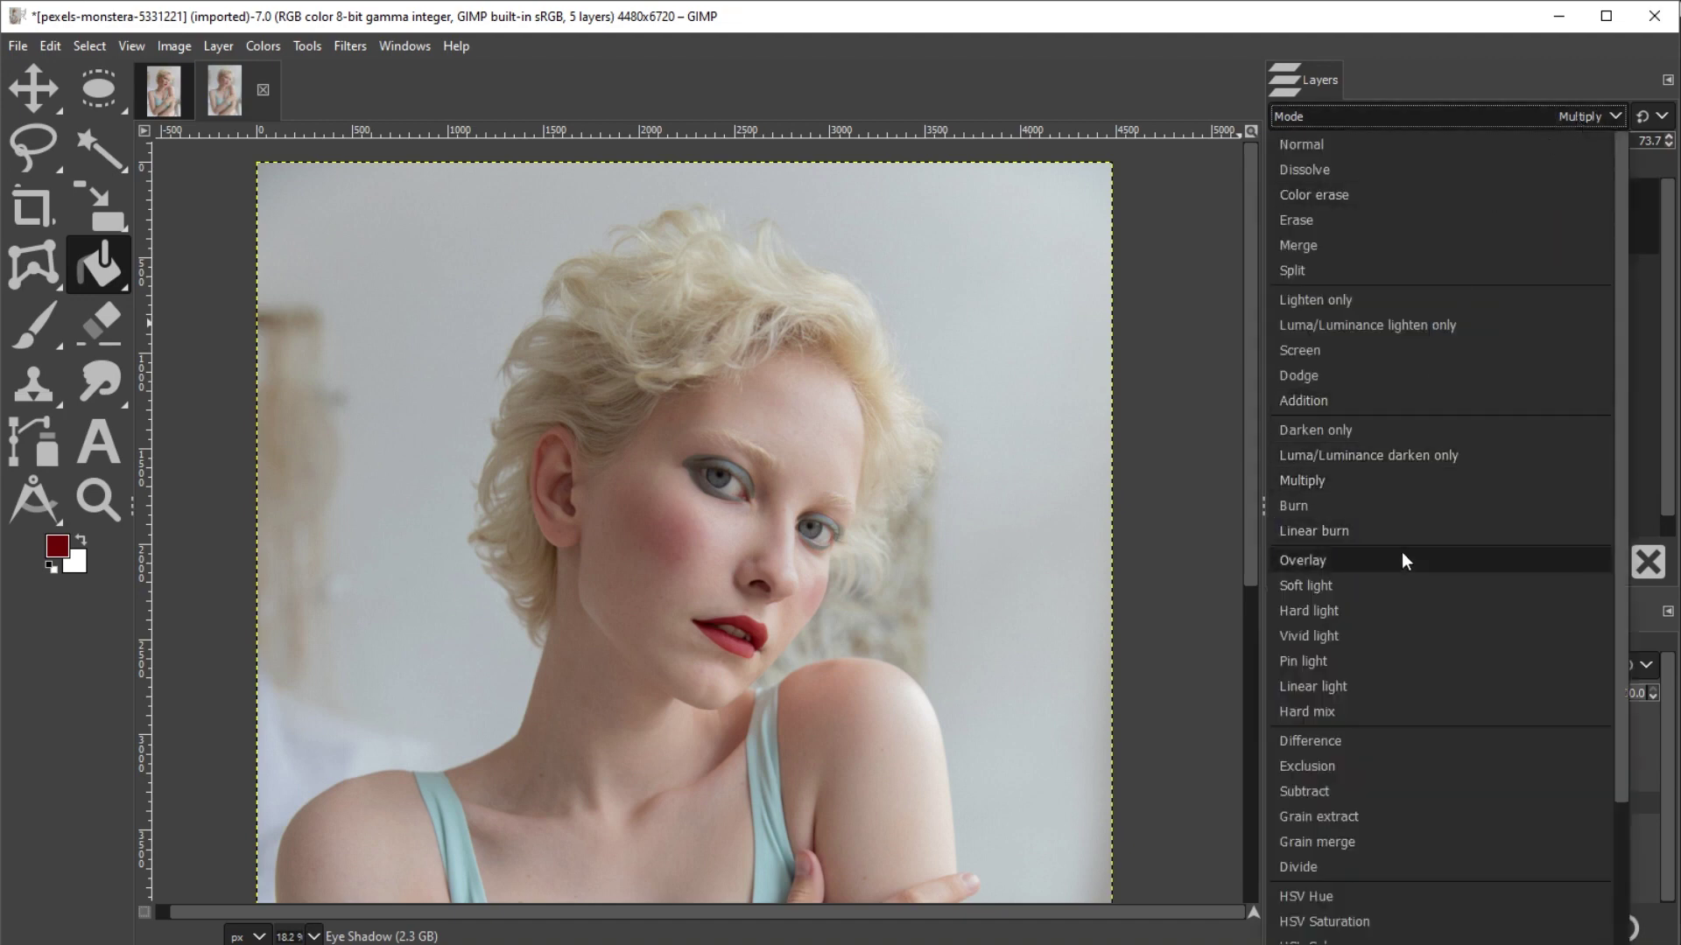
{"action": "left_click", "coordinate": [1395, 586]}
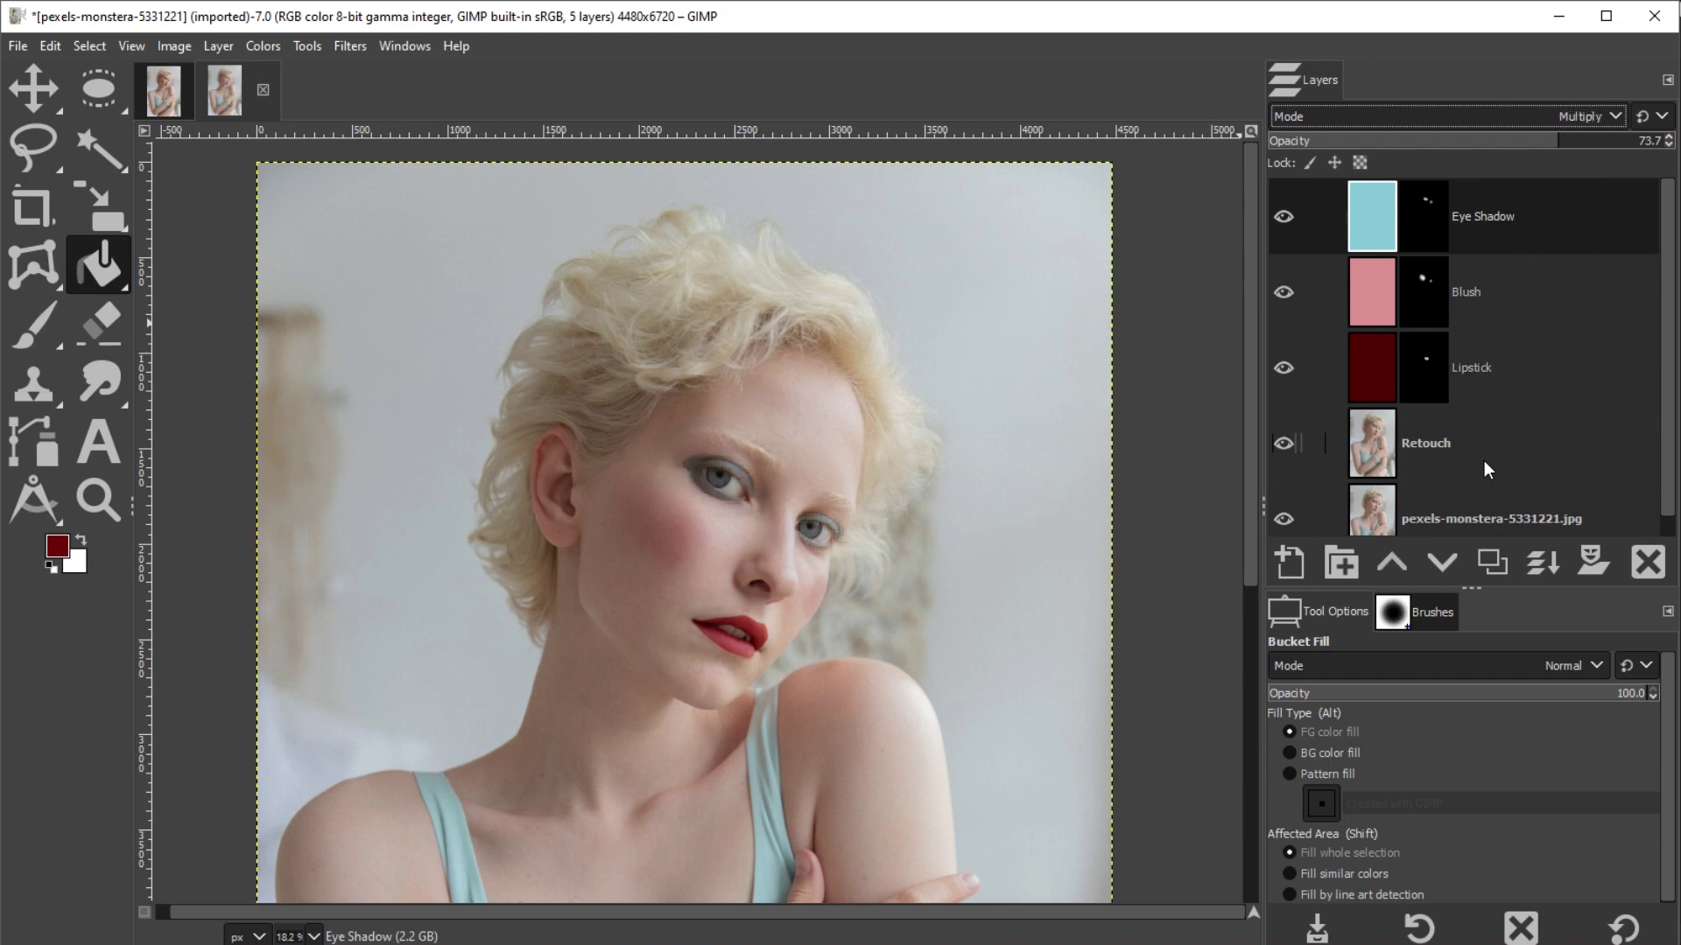
Create a new transparent layer named Eye Lashes above the Eye Shadow layer
{"action": "left_click", "coordinate": [1289, 561]}
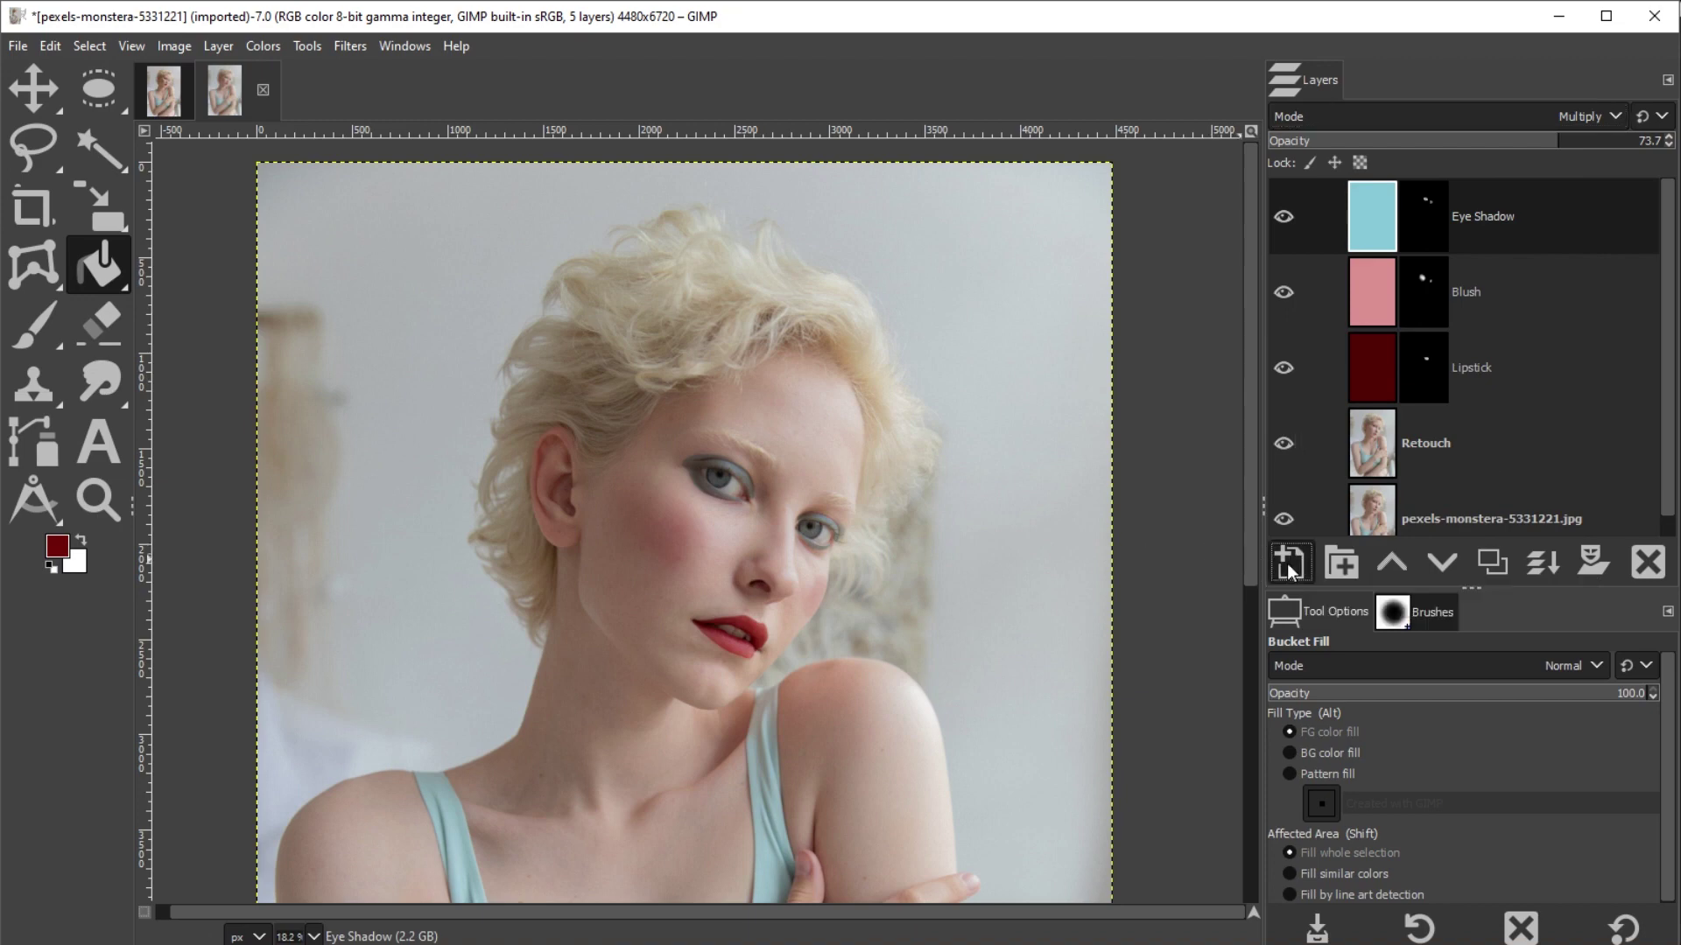
{"action": "type", "text": "Eye Lashes"}
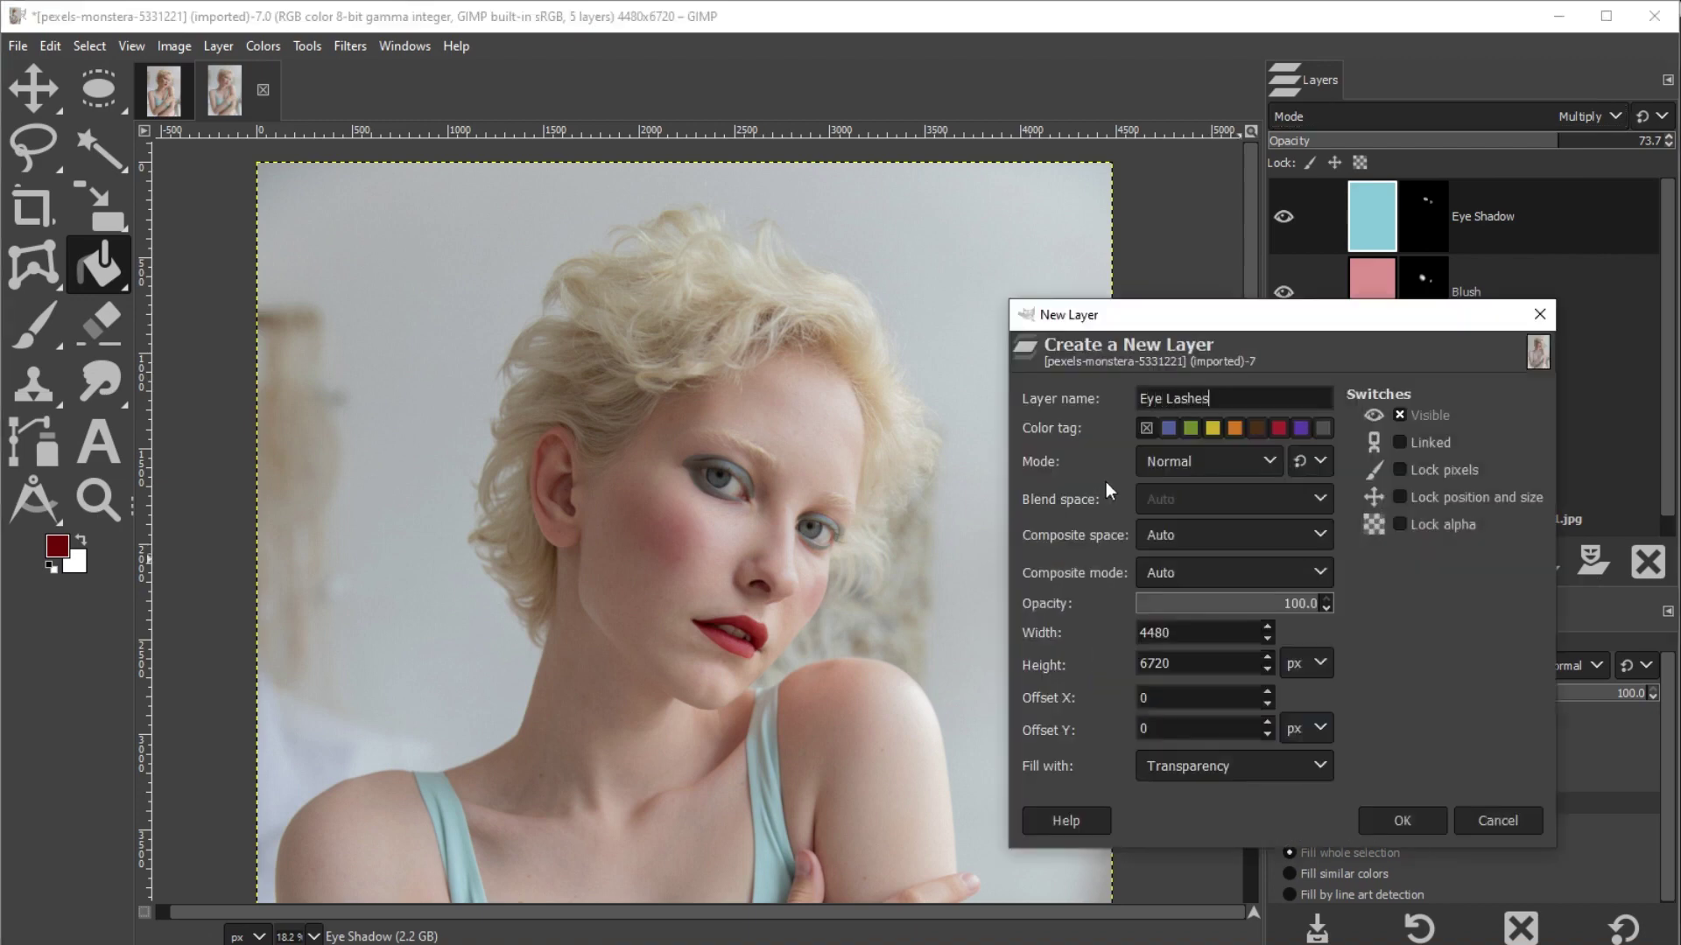
{"action": "key", "text": "Return"}
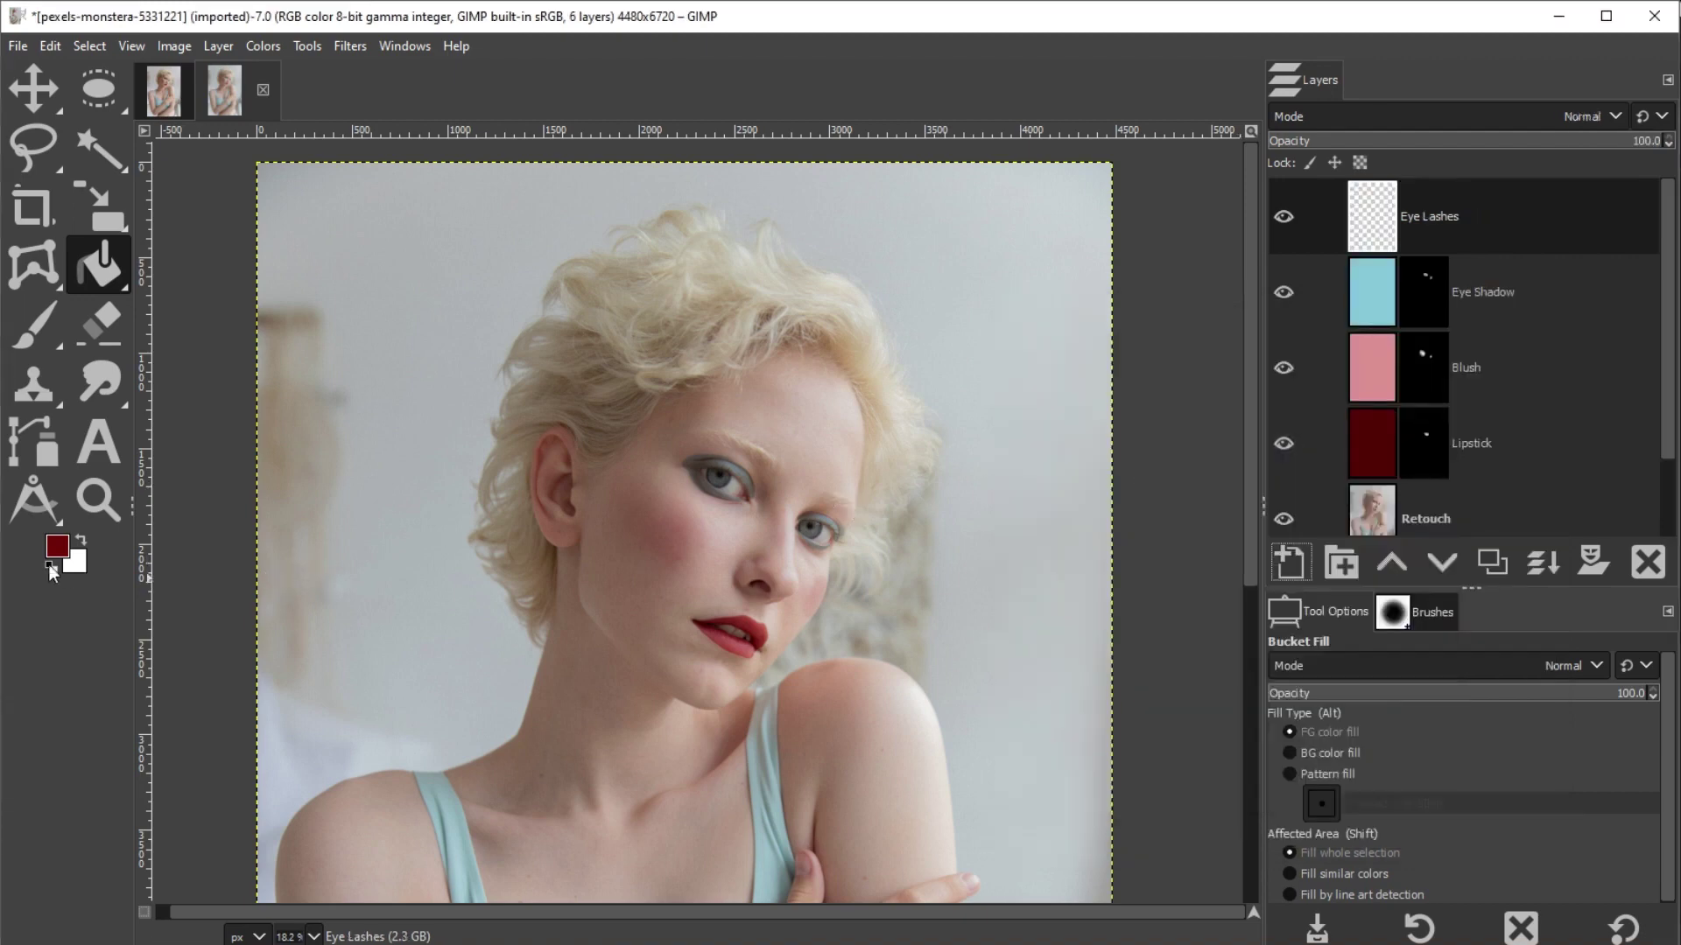
Reset the colors to default, fill the Eye Lashes layer with black and add a black (full transparency) layer mask
{"action": "left_click", "coordinate": [50, 567]}
{"action": "left_click", "coordinate": [888, 548]}
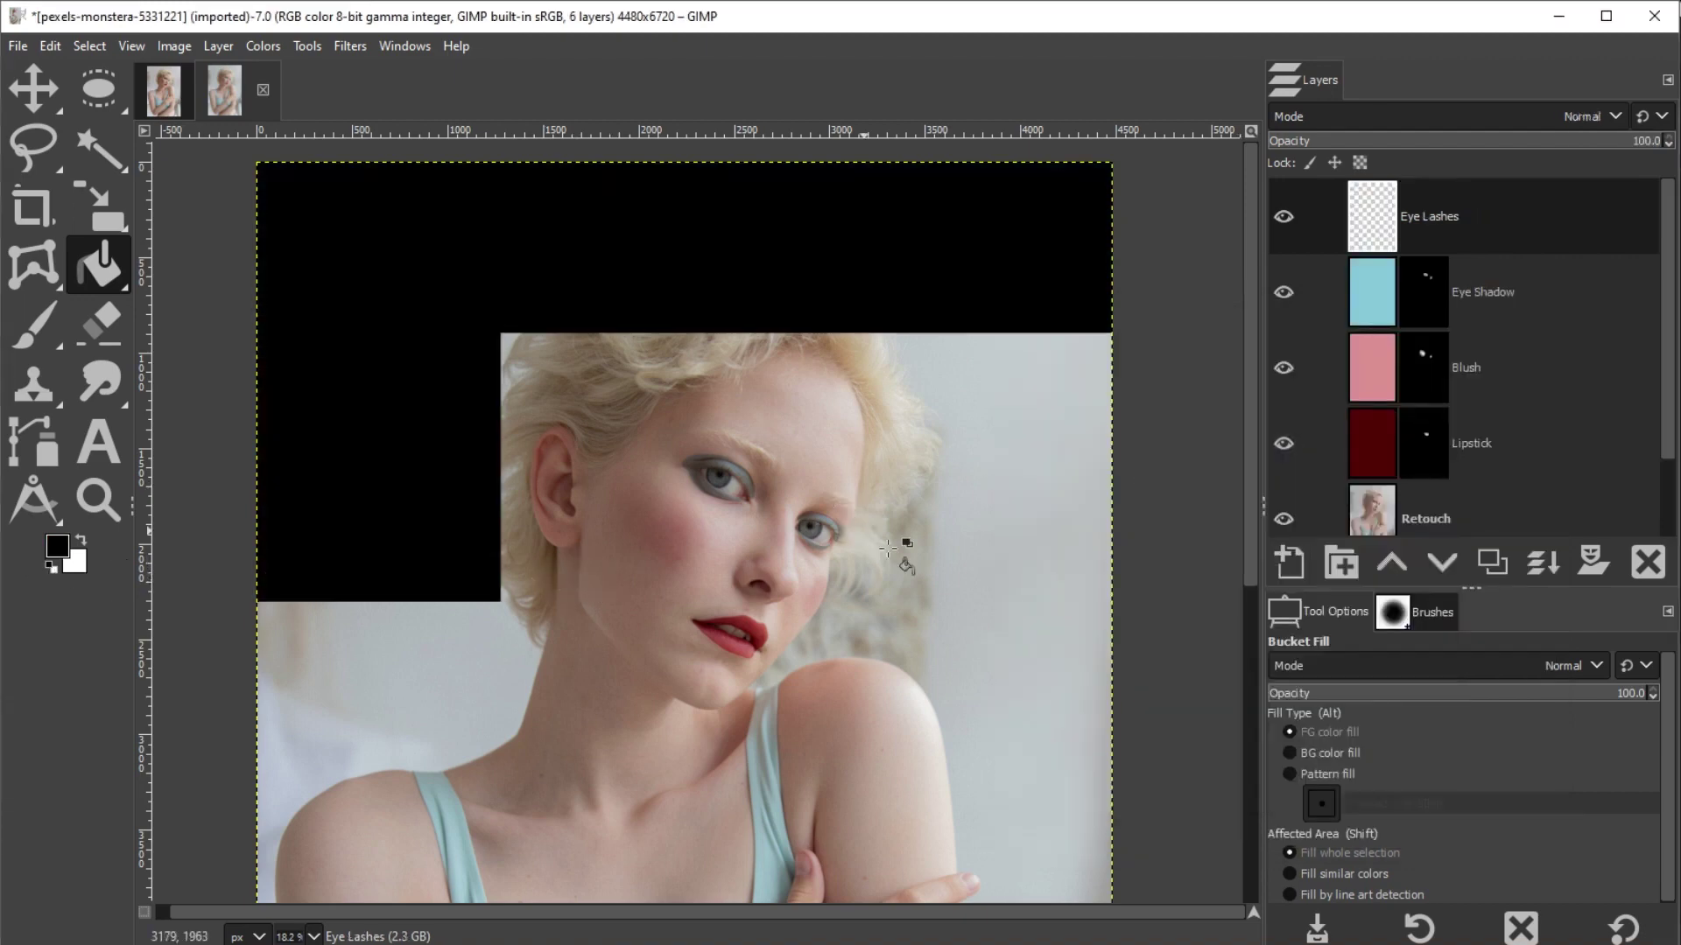
{"action": "left_click", "coordinate": [1595, 560]}
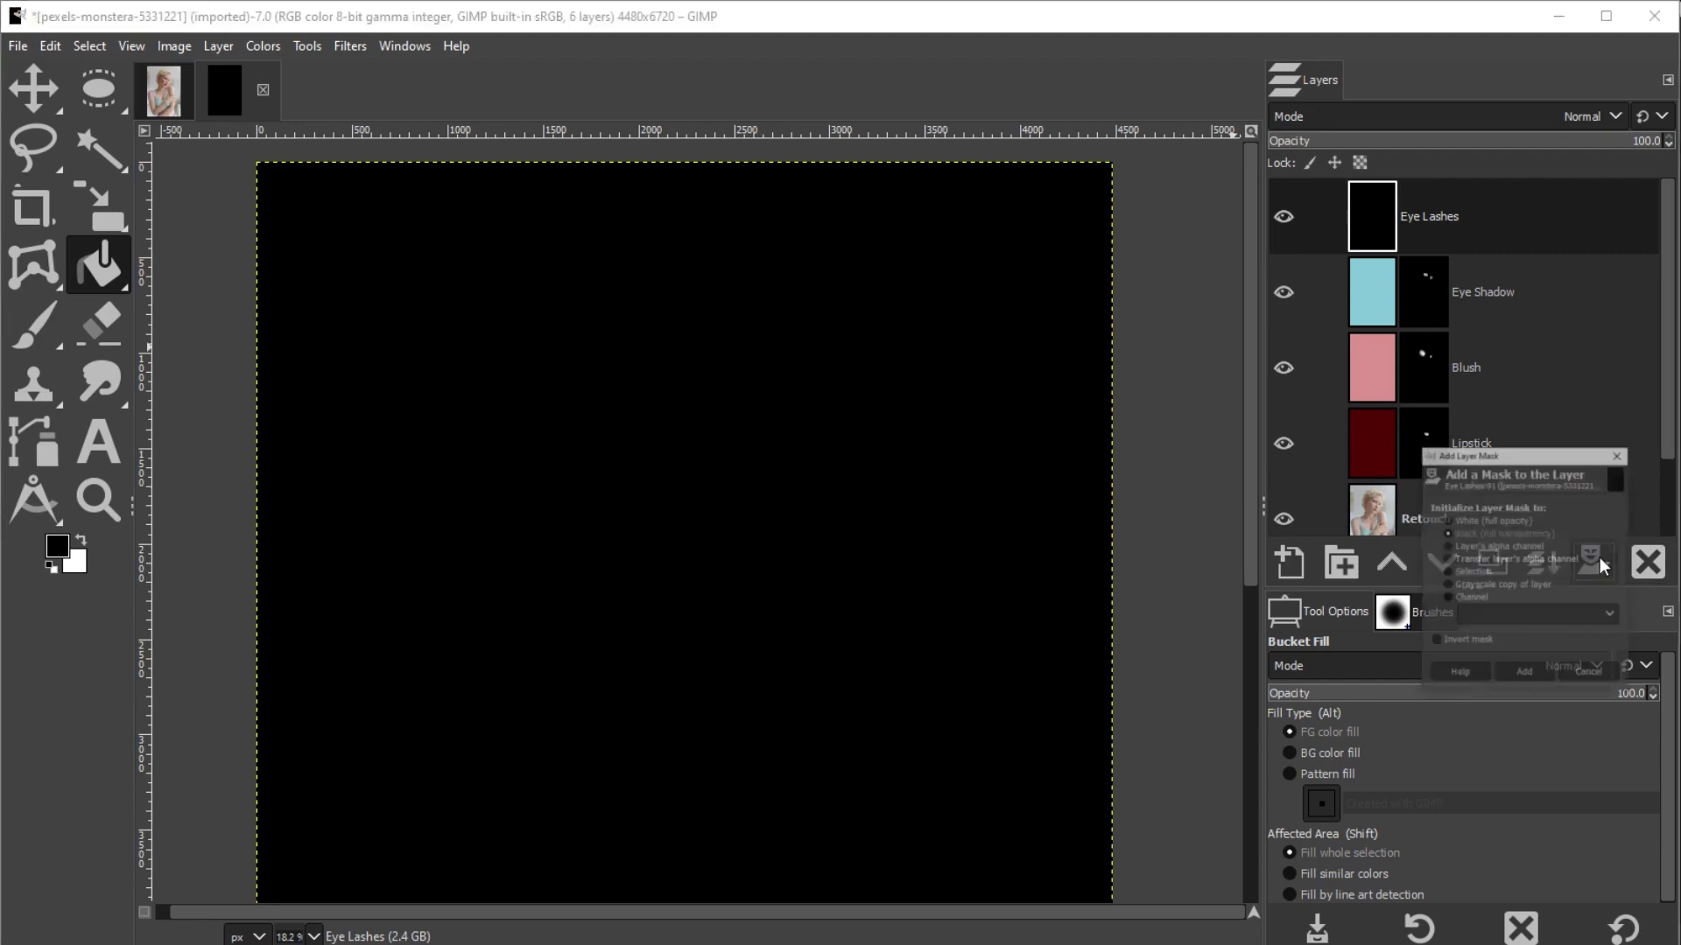
{"action": "left_click", "coordinate": [1523, 723]}
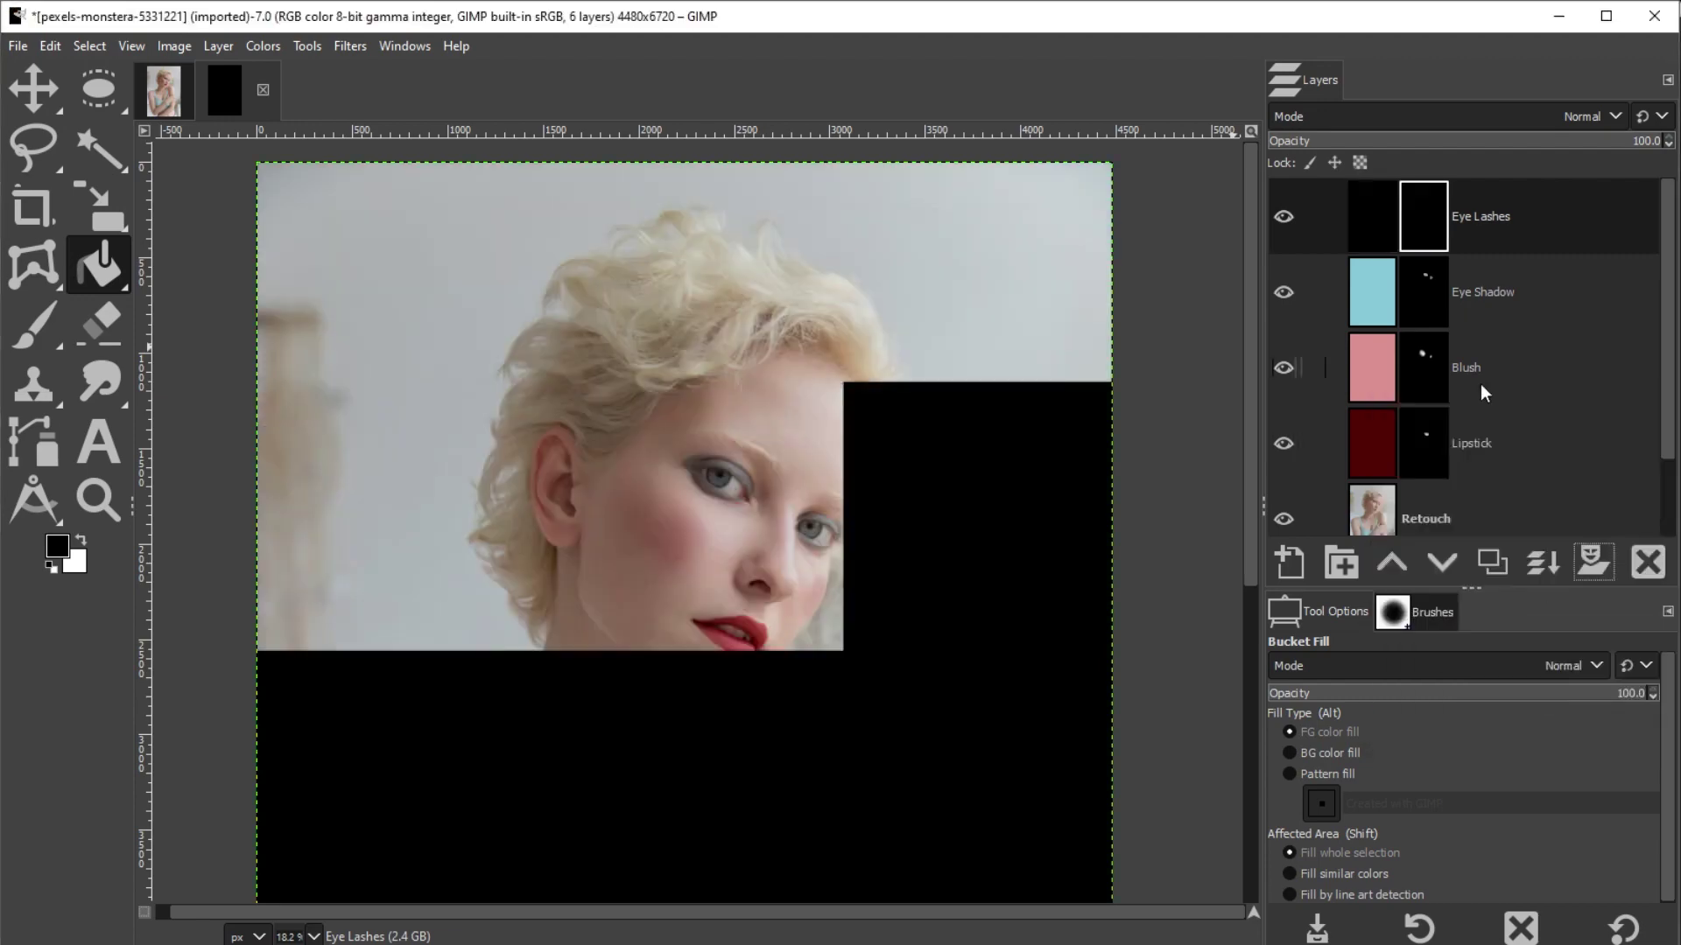
Paint white on the Eye Lashes mask along the upper lash line of the larger eye using the Hardness 075 brush at size 23
{"action": "key", "text": "z"}
{"action": "left_click", "coordinate": [718, 481]}
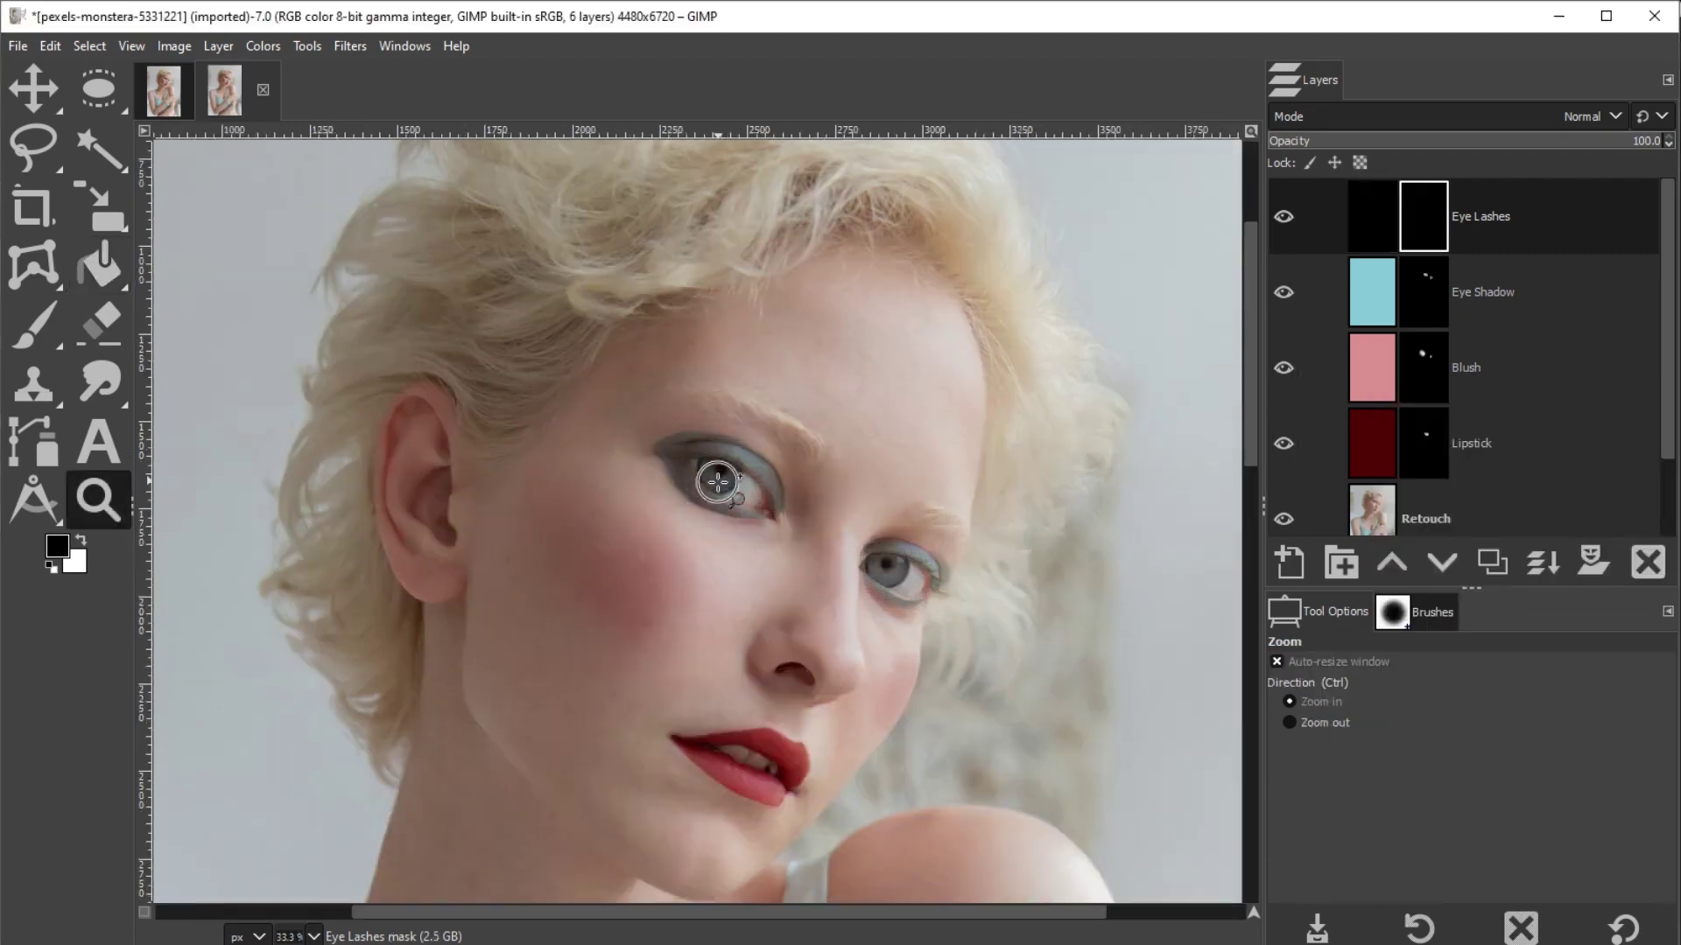
{"action": "left_click", "coordinate": [718, 481]}
{"action": "left_click", "coordinate": [717, 481]}
{"action": "left_click", "coordinate": [718, 482]}
{"action": "left_click", "coordinate": [718, 481]}
{"action": "left_click_drag", "start_coordinate": [746, 460], "coordinate": [574, 508]}
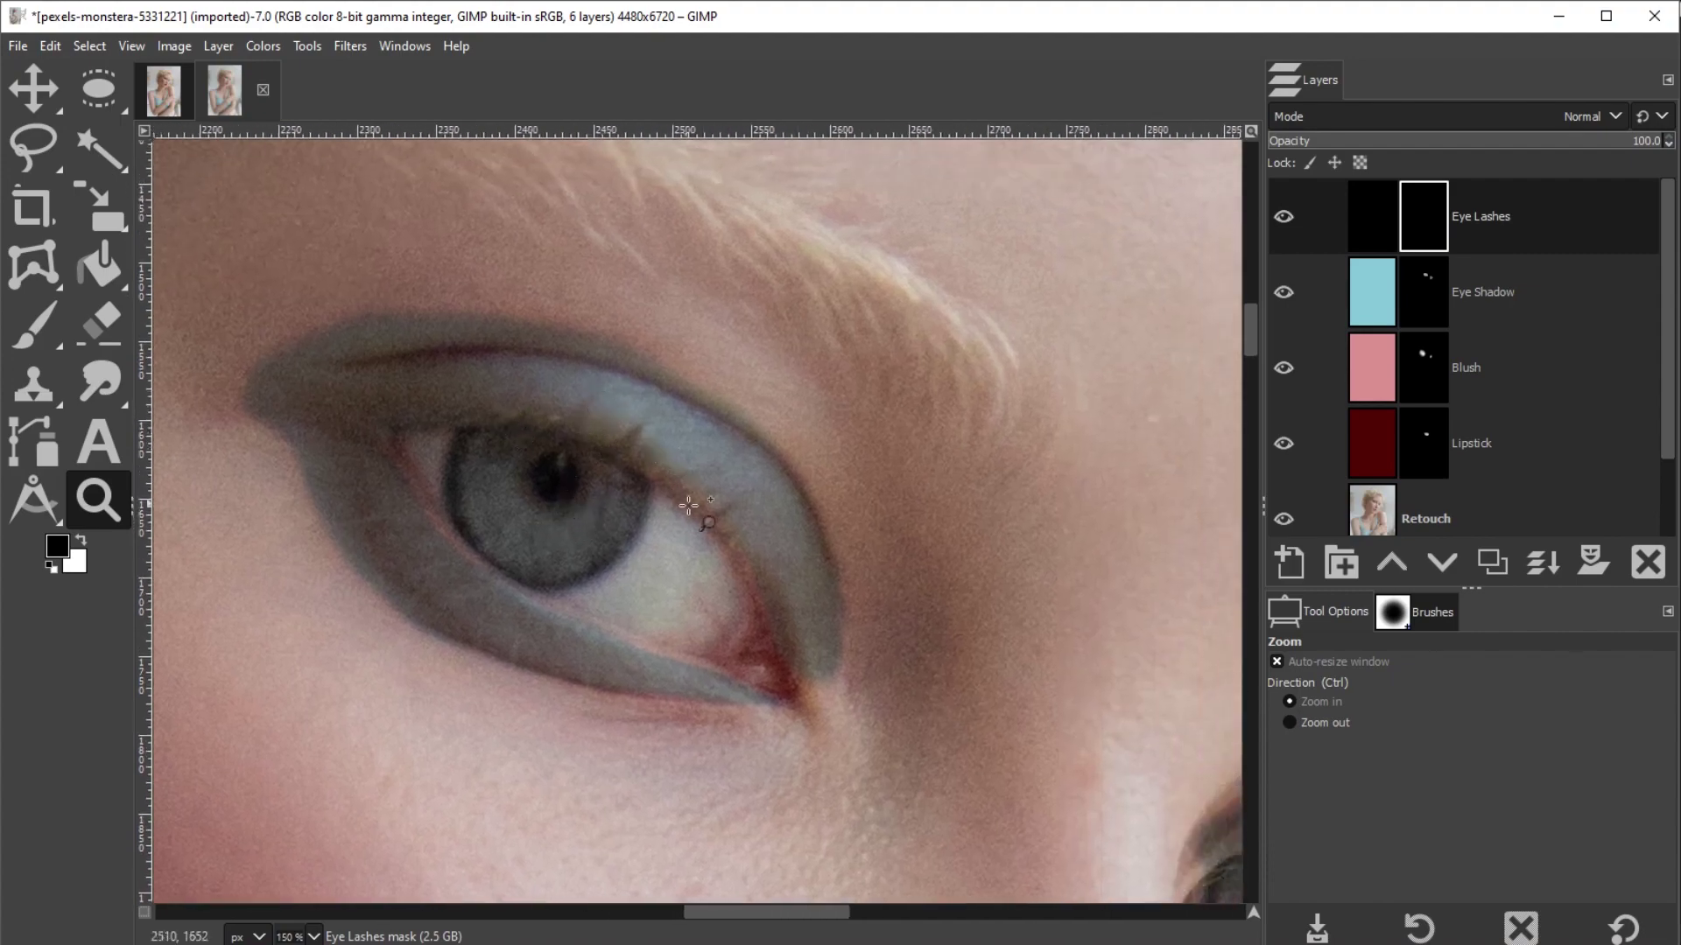
{"action": "left_click_drag", "start_coordinate": [961, 378], "coordinate": [547, 215]}
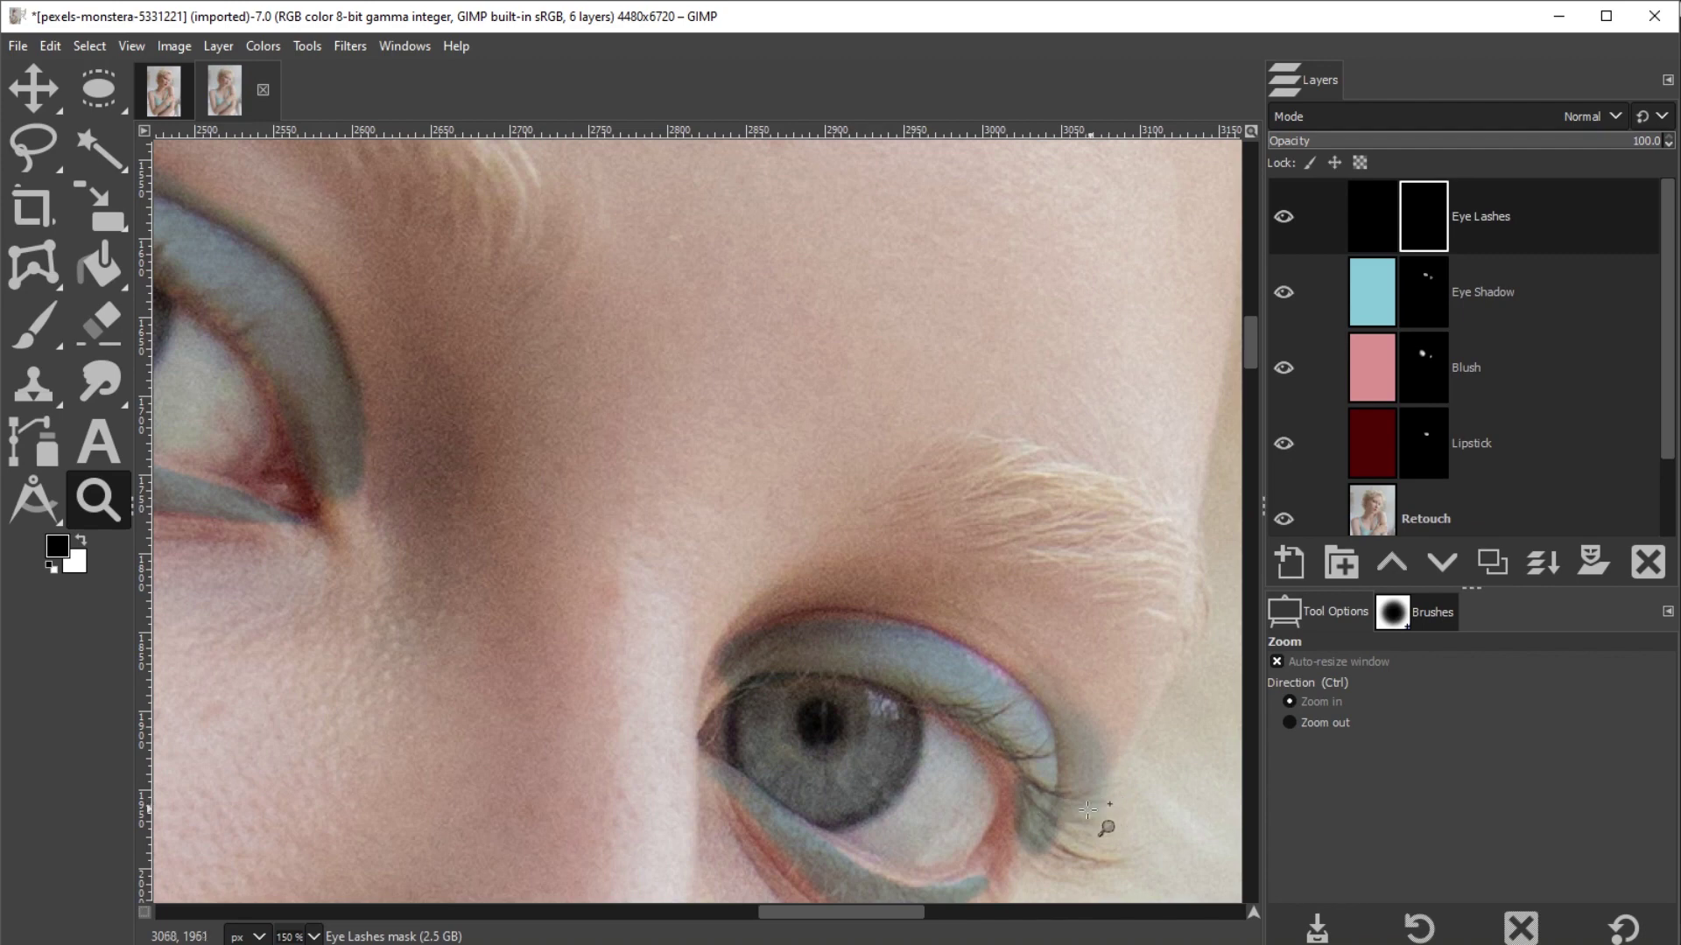
{"action": "left_click_drag", "start_coordinate": [495, 475], "coordinate": [741, 547]}
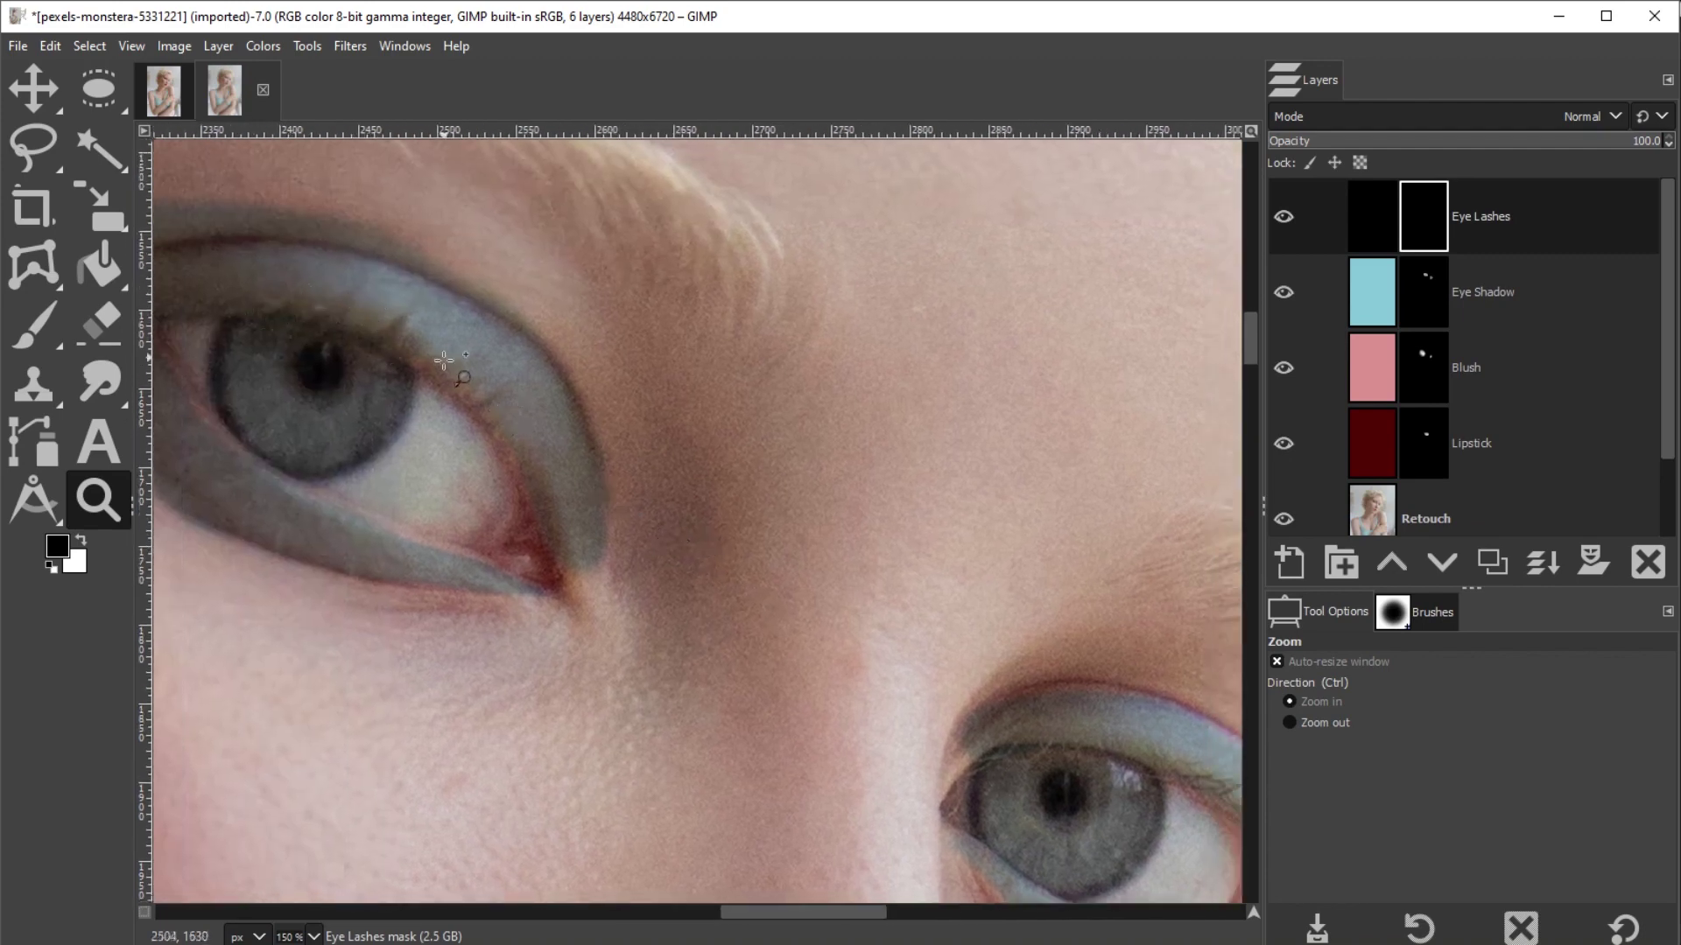
{"action": "left_click_drag", "start_coordinate": [444, 361], "coordinate": [663, 431]}
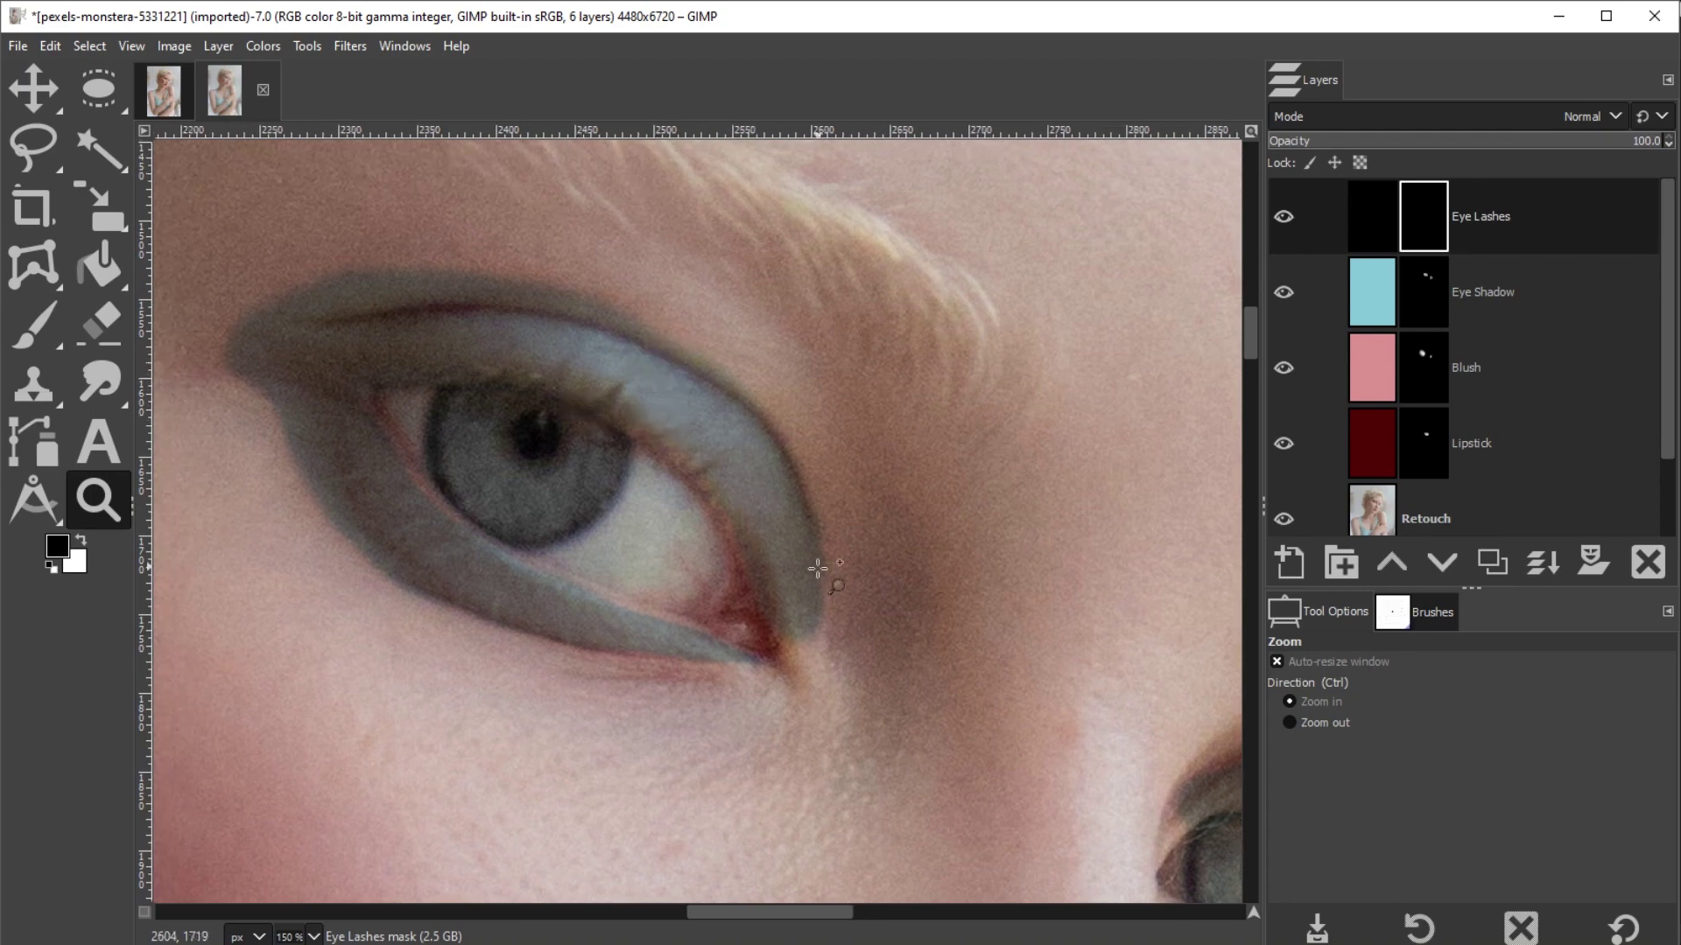
{"action": "key", "text": "x"}
{"action": "key", "text": "p"}
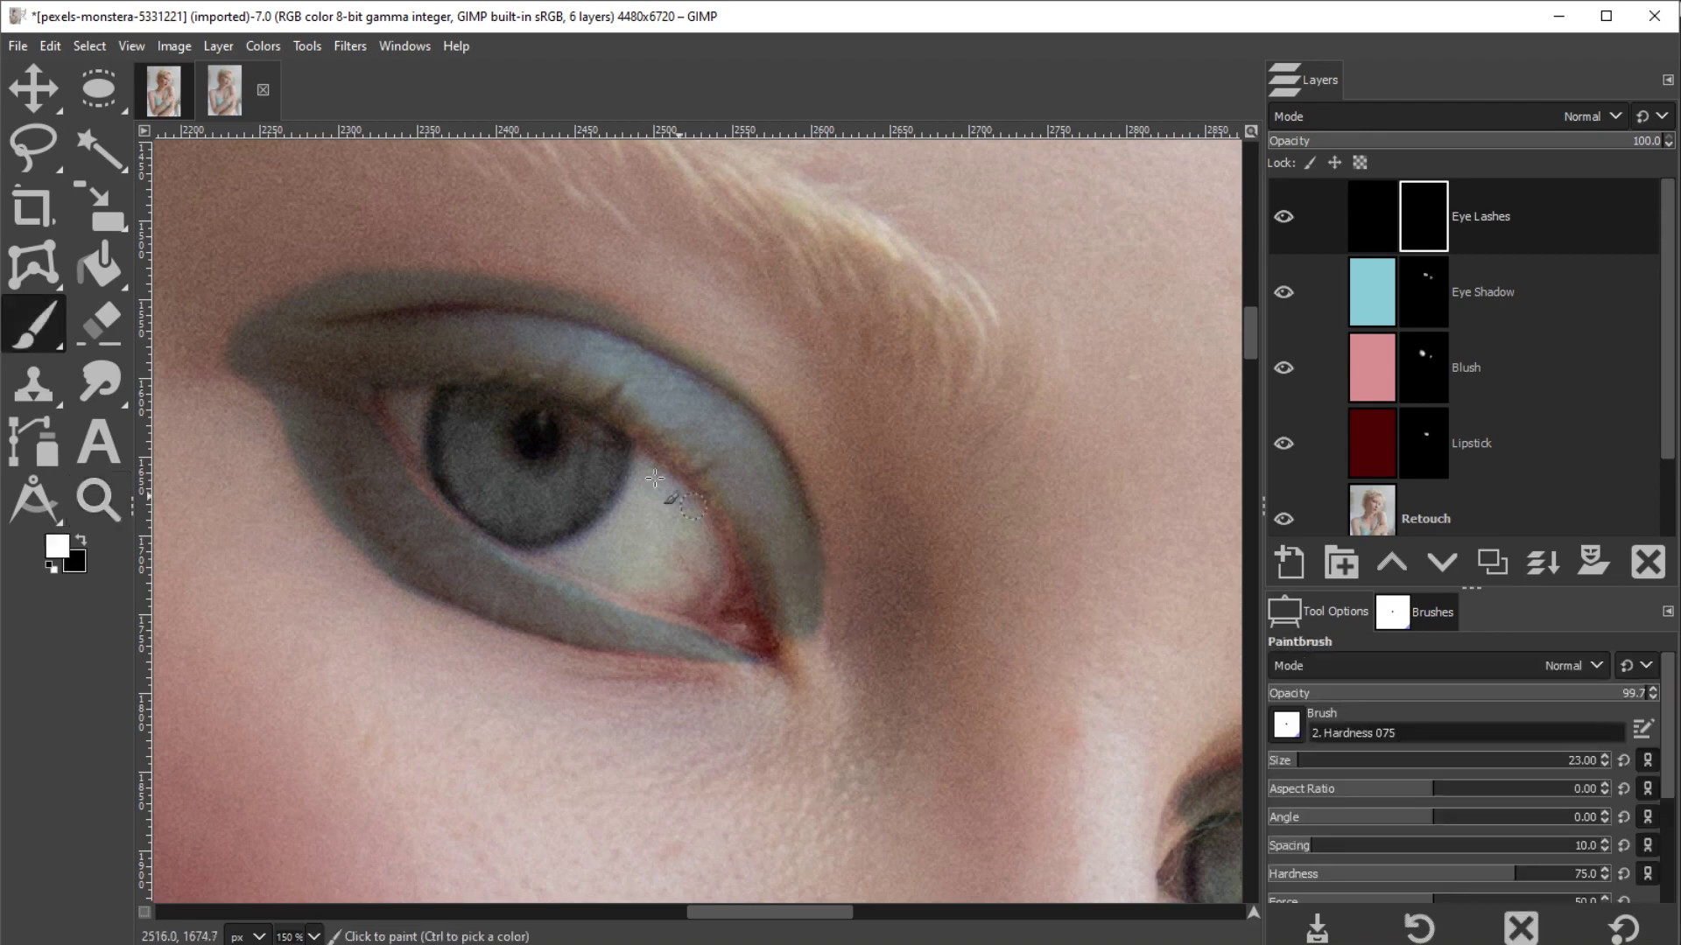
{"action": "mouse_move", "coordinate": [613, 395]}
{"action": "left_mouse_down"}
{"action": "mouse_move", "coordinate": [626, 426]}
{"action": "mouse_move", "coordinate": [676, 435]}
{"action": "mouse_move", "coordinate": [667, 450]}
{"action": "mouse_move", "coordinate": [713, 470]}
{"action": "left_mouse_up"}
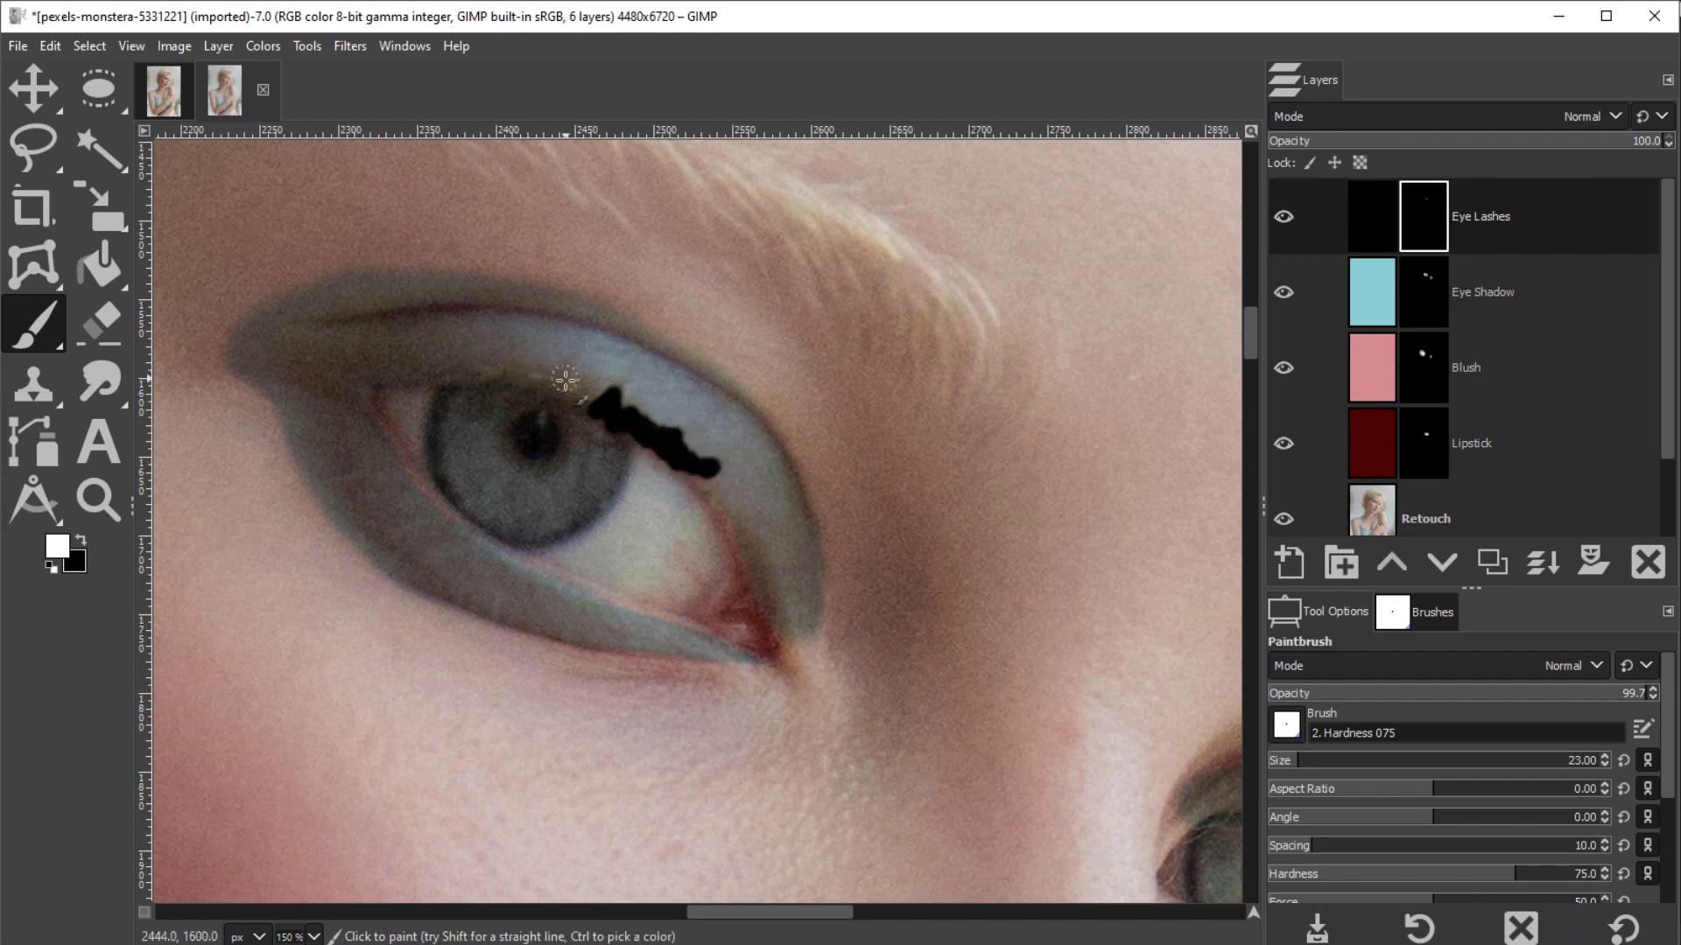
{"action": "mouse_move", "coordinate": [570, 383]}
{"action": "left_mouse_down"}
{"action": "mouse_move", "coordinate": [530, 388]}
{"action": "mouse_move", "coordinate": [569, 395]}
{"action": "mouse_move", "coordinate": [483, 382]}
{"action": "left_mouse_up"}
{"action": "left_click", "coordinate": [535, 390]}
{"action": "left_click", "coordinate": [505, 380]}
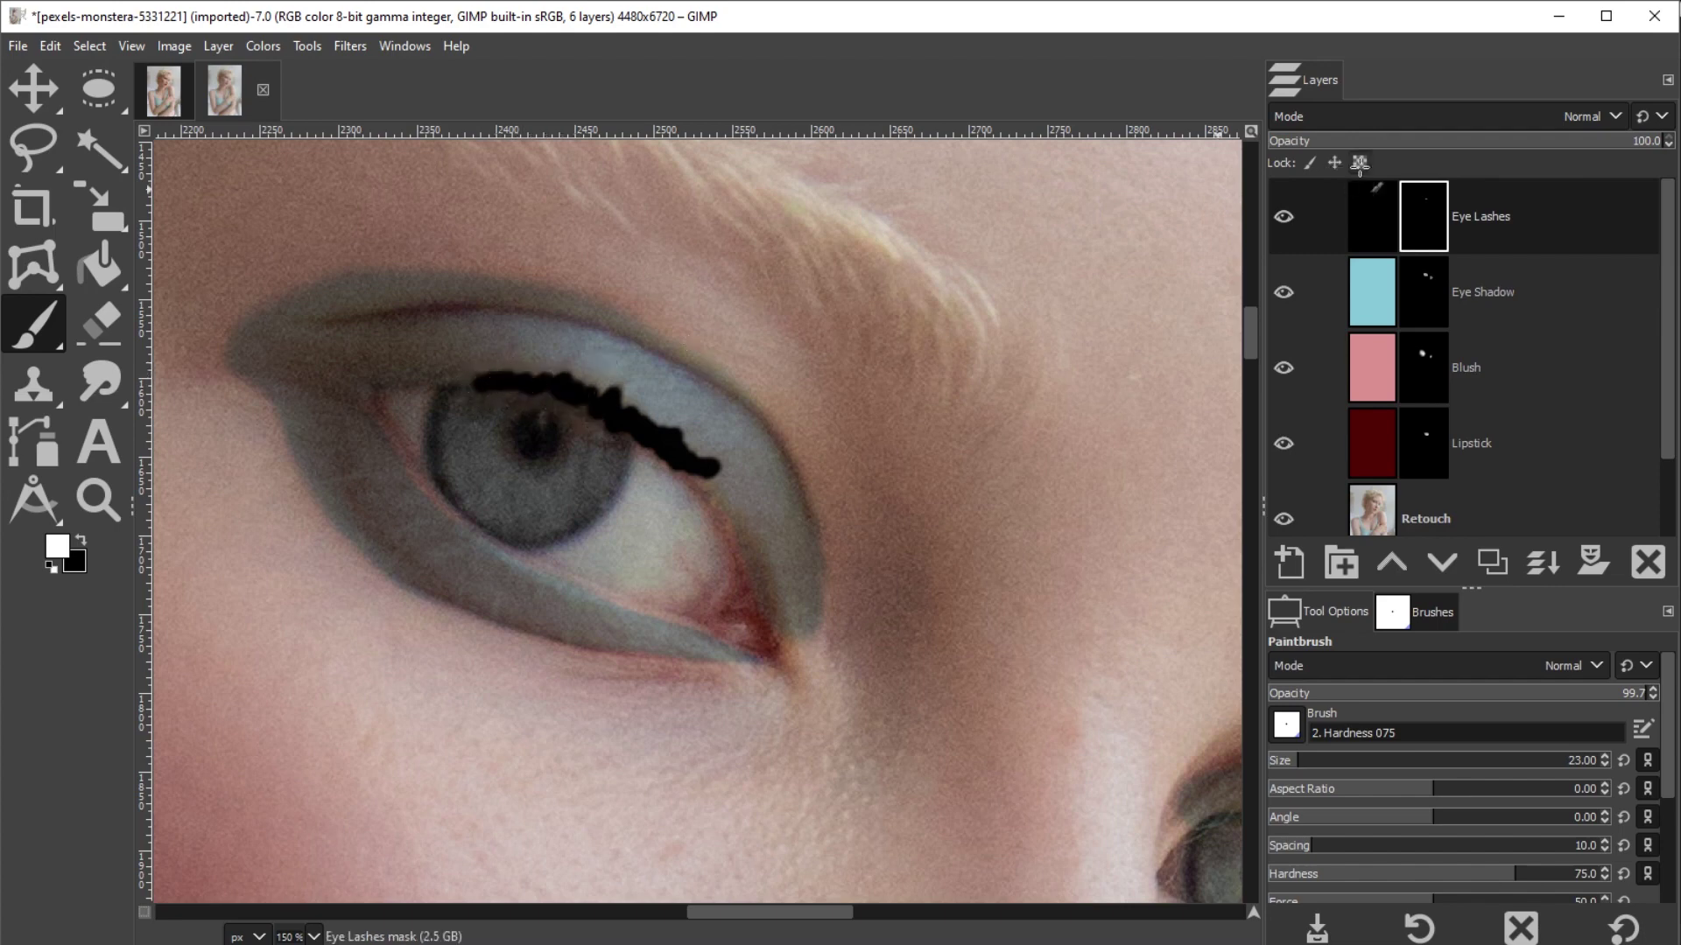
Lower the Eye Lashes layer's opacity to 25 and make black the foreground color
{"action": "left_click_drag", "start_coordinate": [1307, 149], "coordinate": [1303, 146]}
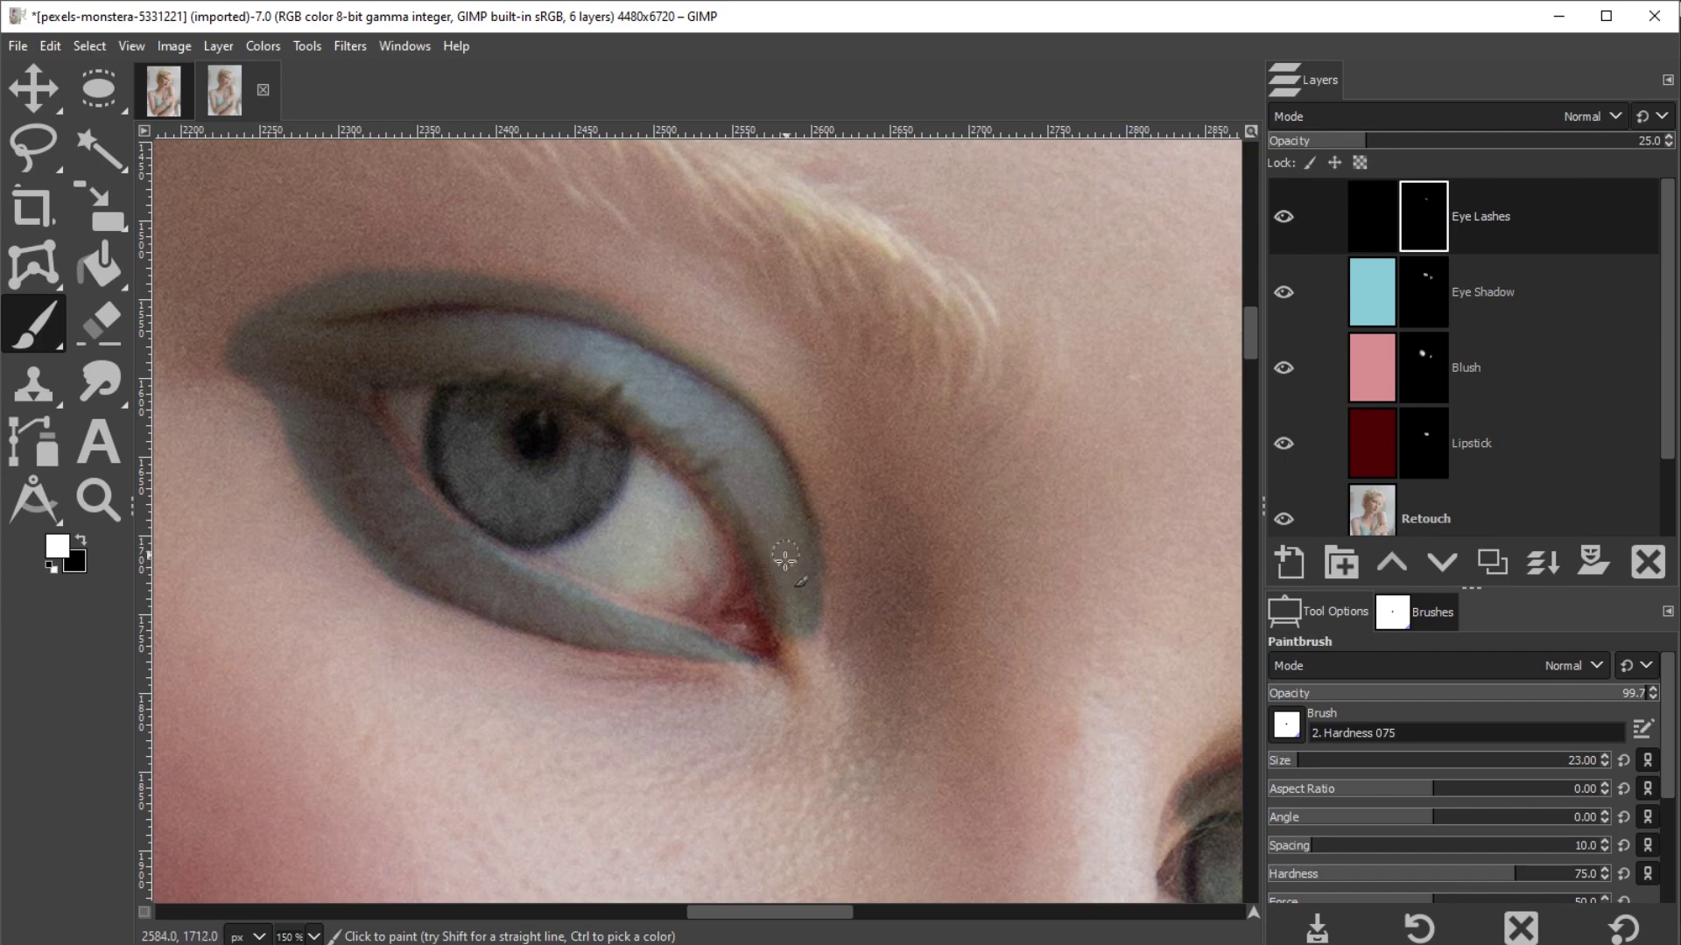
{"action": "key", "text": "x"}
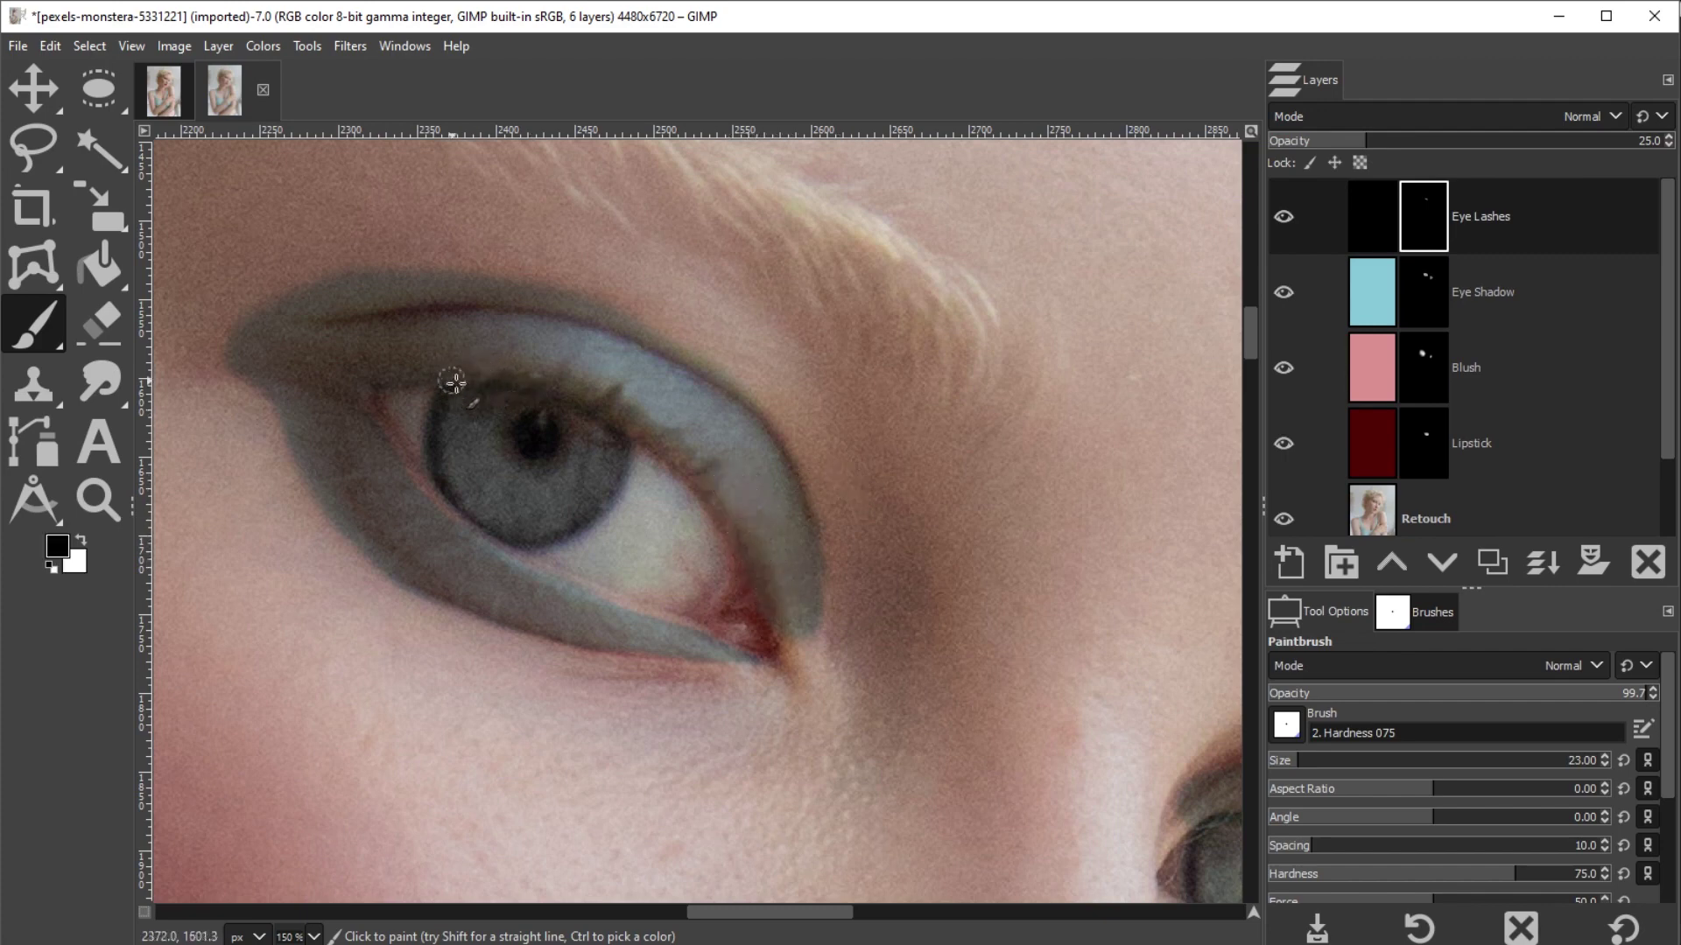
{"action": "key", "text": "x"}
{"action": "key", "text": "x"}
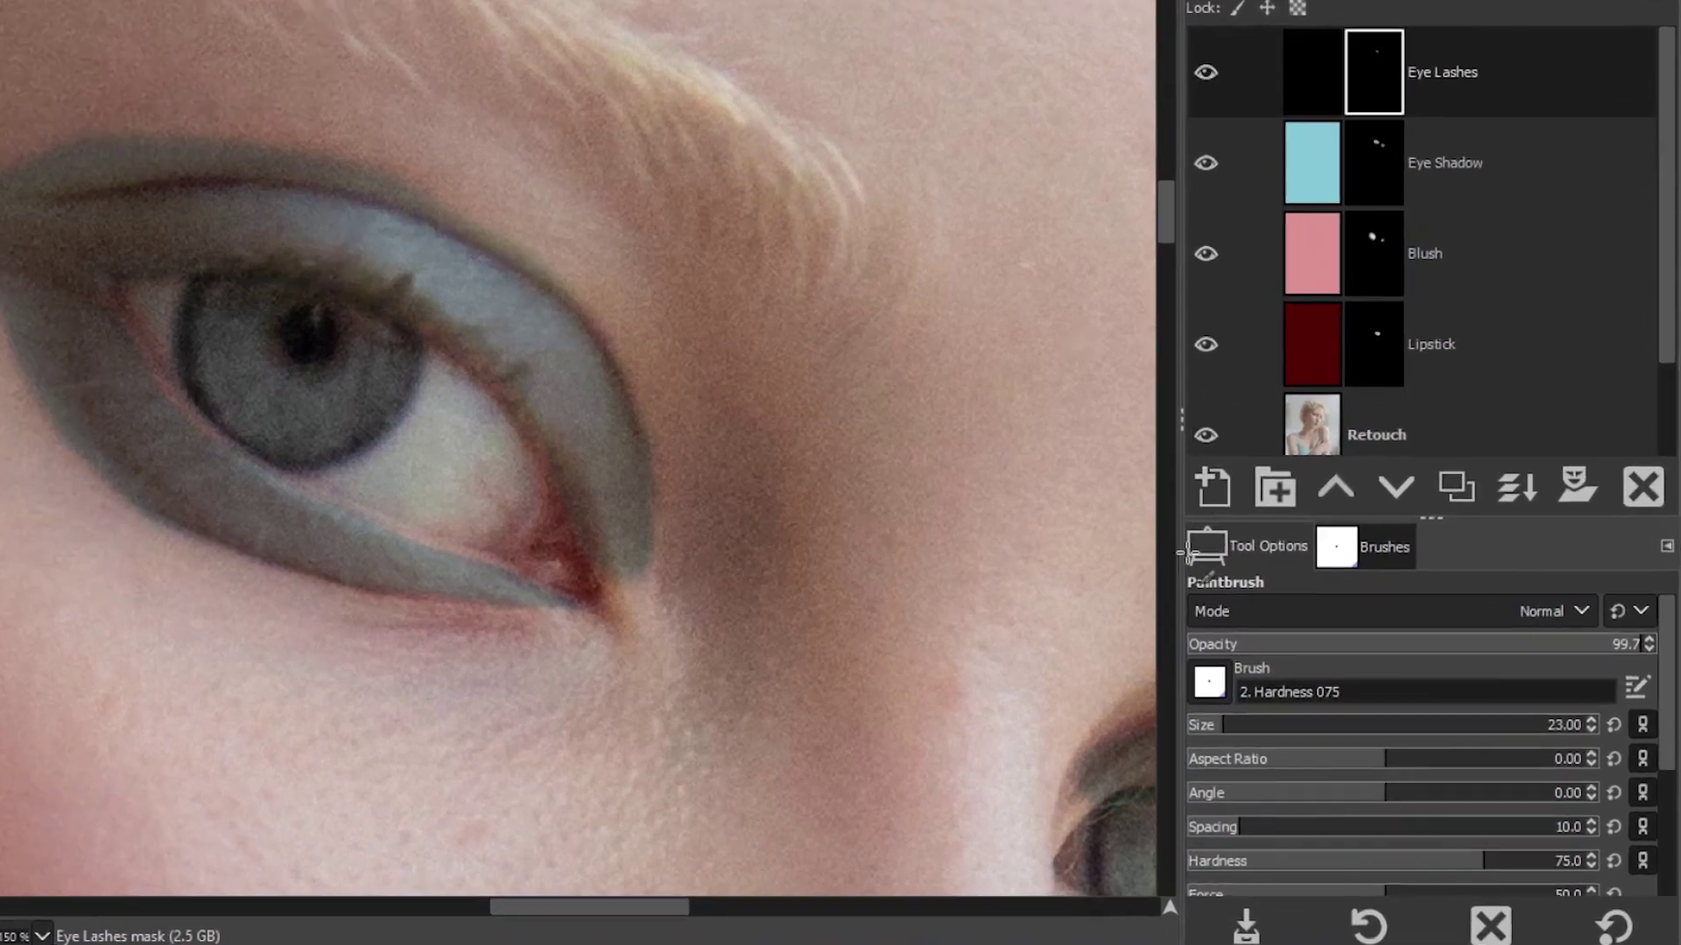
Choose the Bristles 01 brush and create a new transparent layer above the Eye Lashes layer
{"action": "left_click", "coordinate": [1403, 622]}
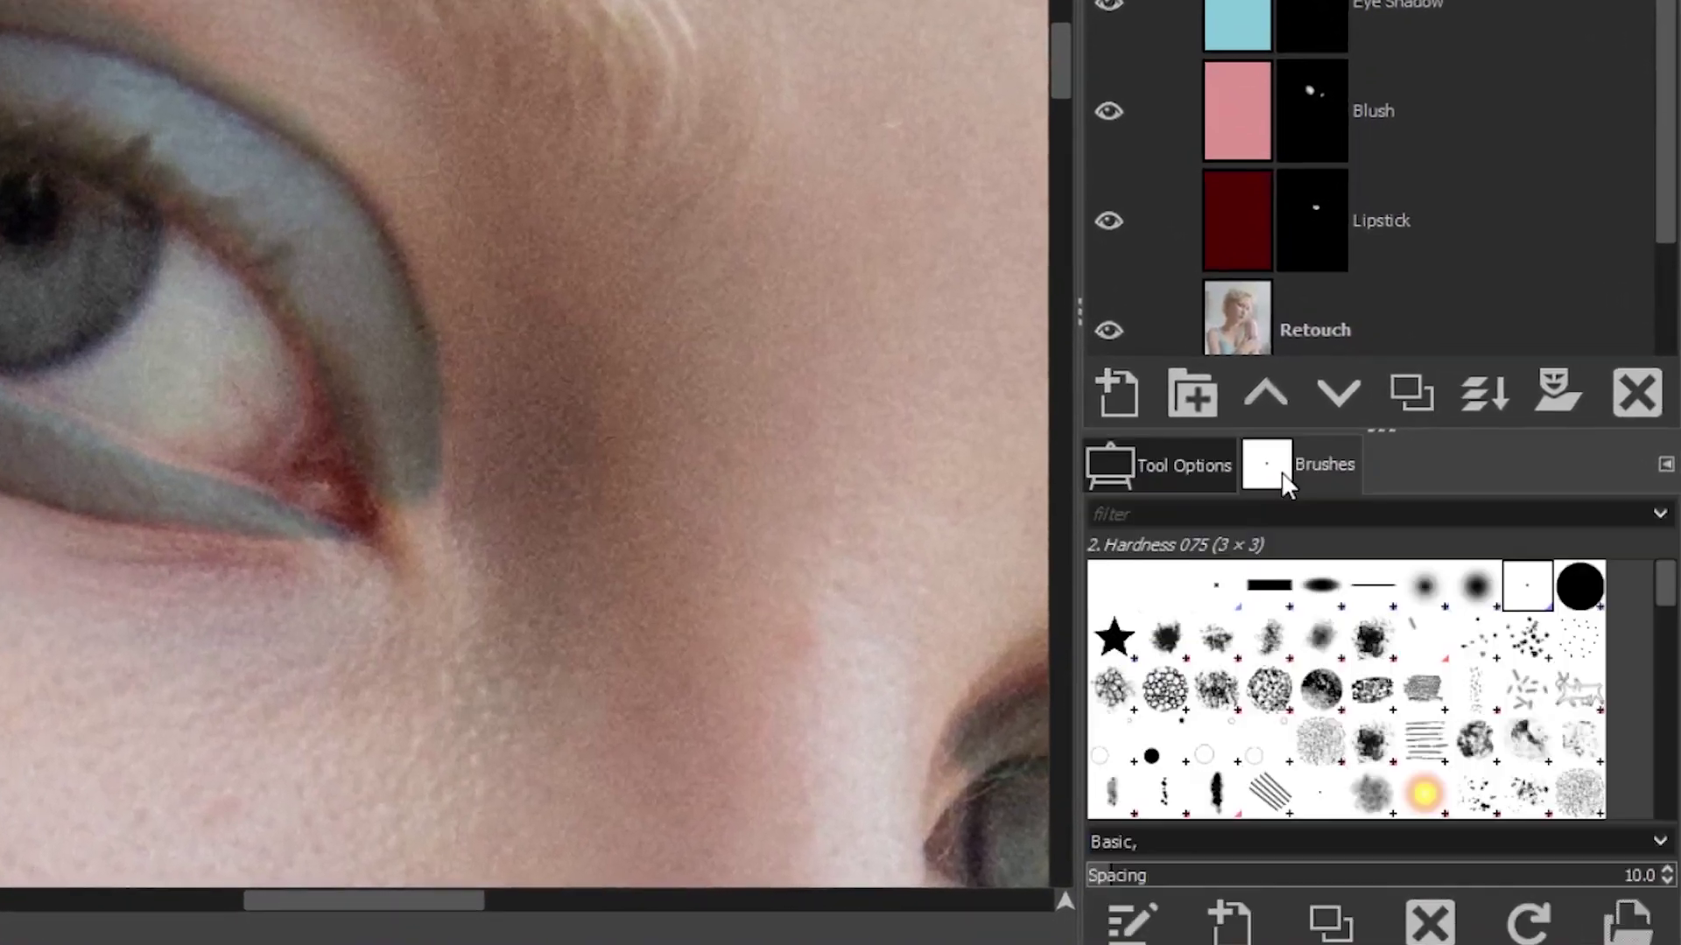
{"action": "left_click", "coordinate": [1488, 638]}
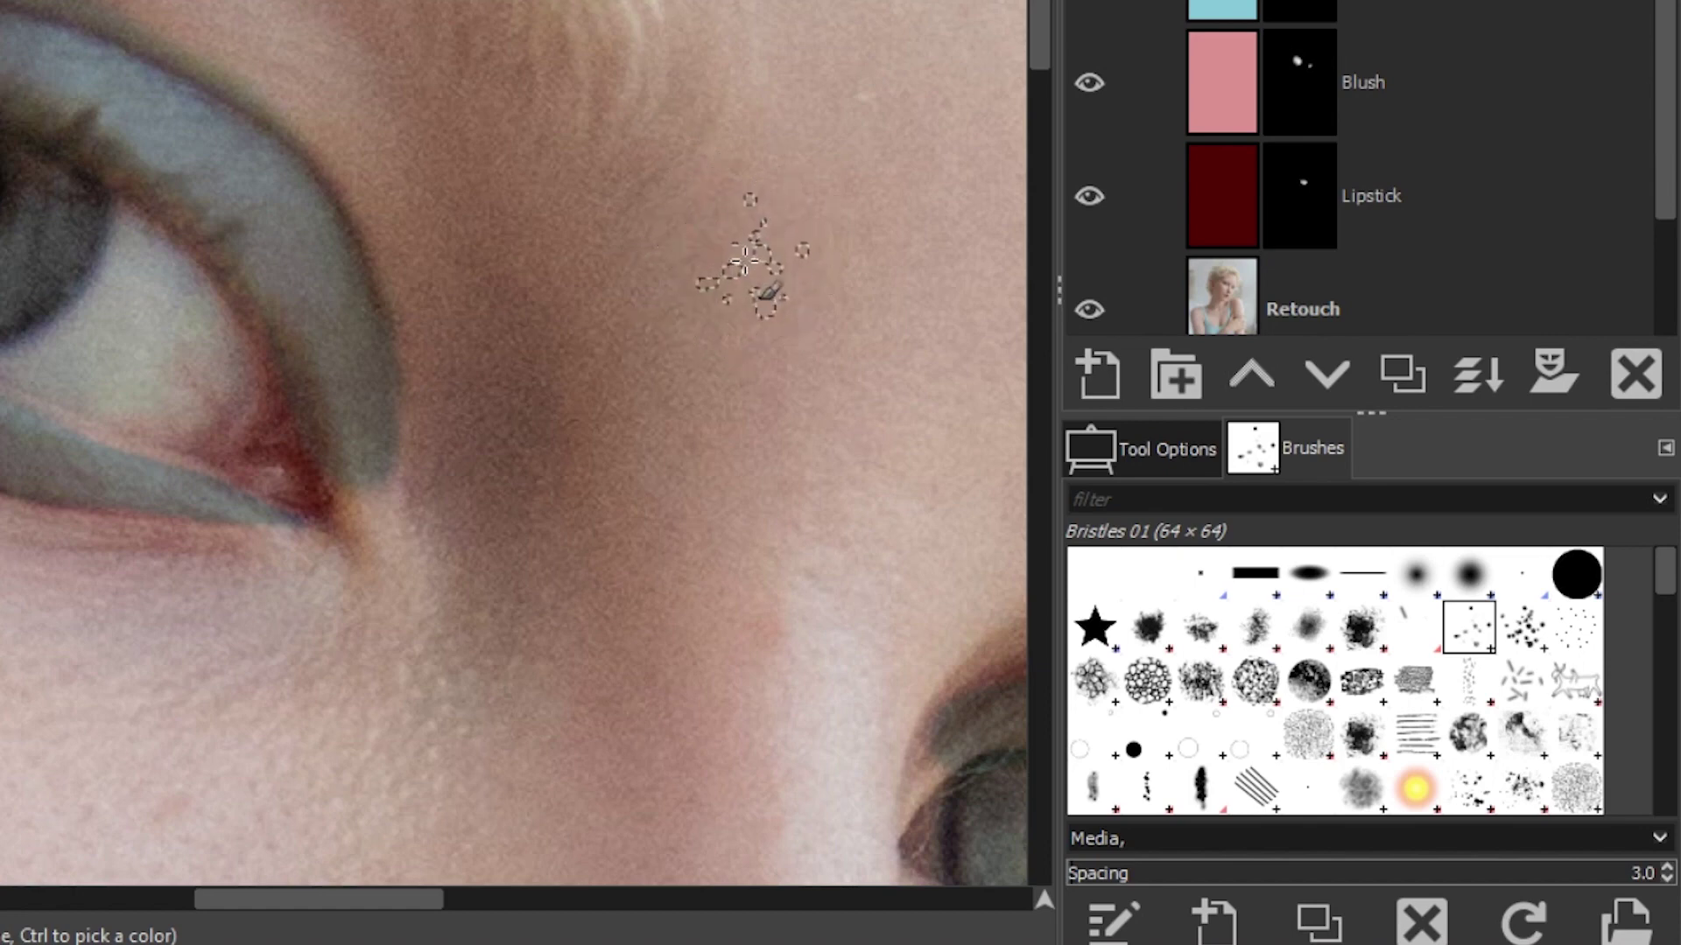
{"action": "left_click", "coordinate": [1100, 378]}
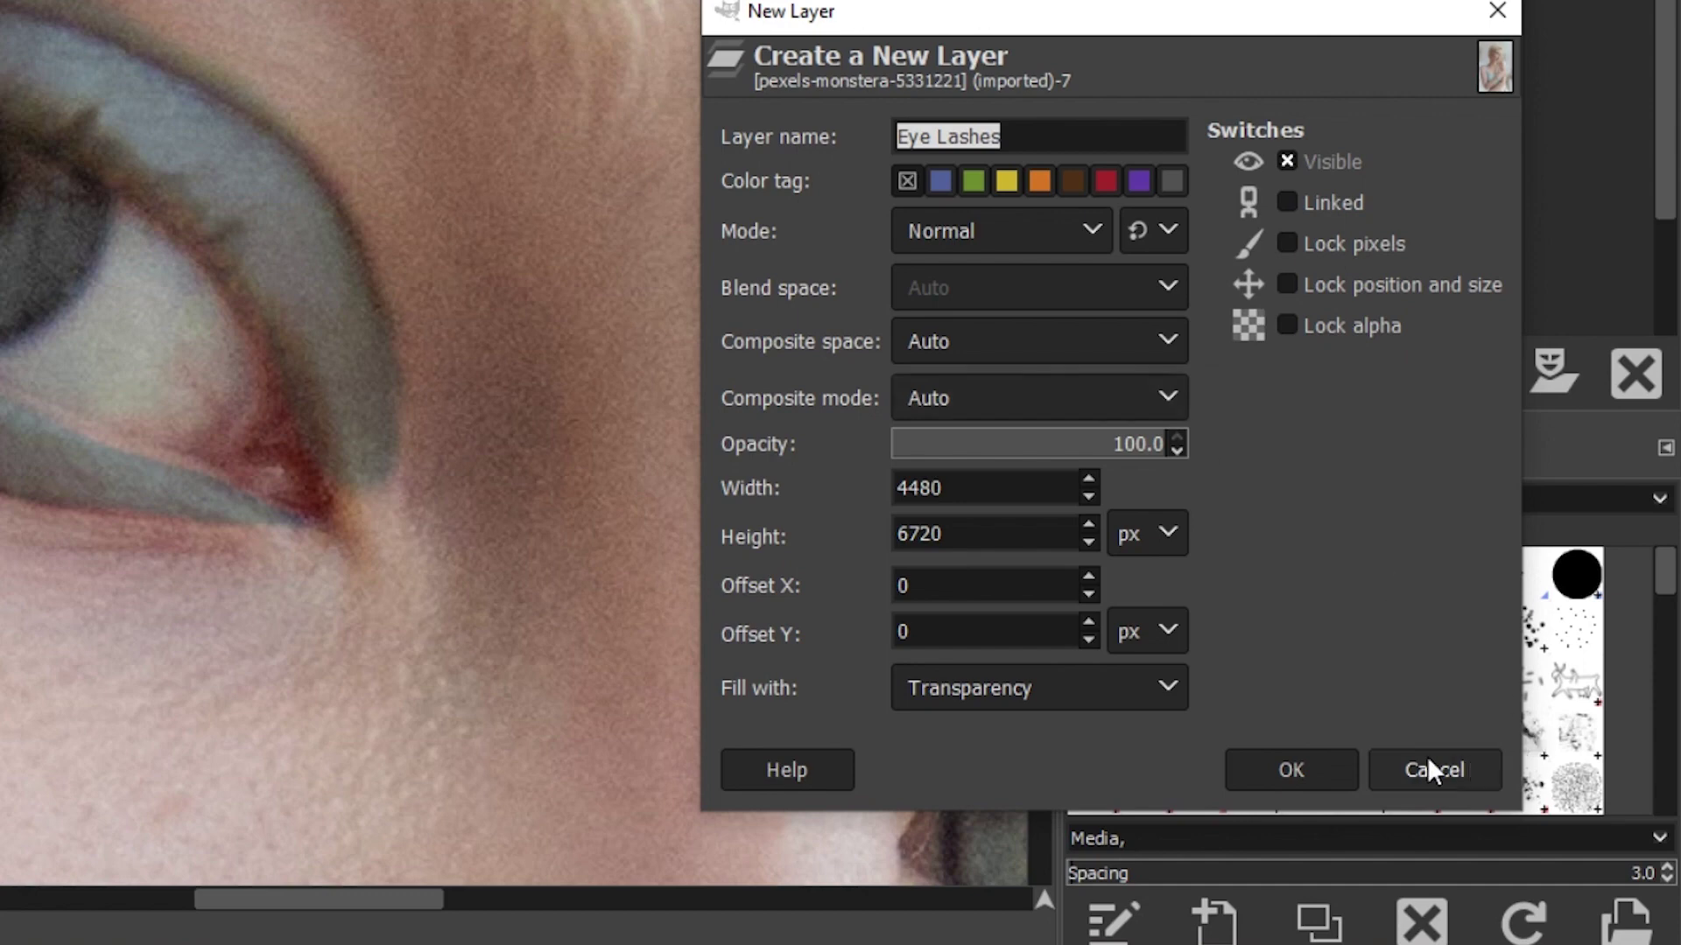
{"action": "left_click", "coordinate": [1304, 767]}
Try painting black lashes on the upper lid with the Bristles 01 brush at size 27, and undo the strokes
{"action": "left_click", "coordinate": [1173, 460]}
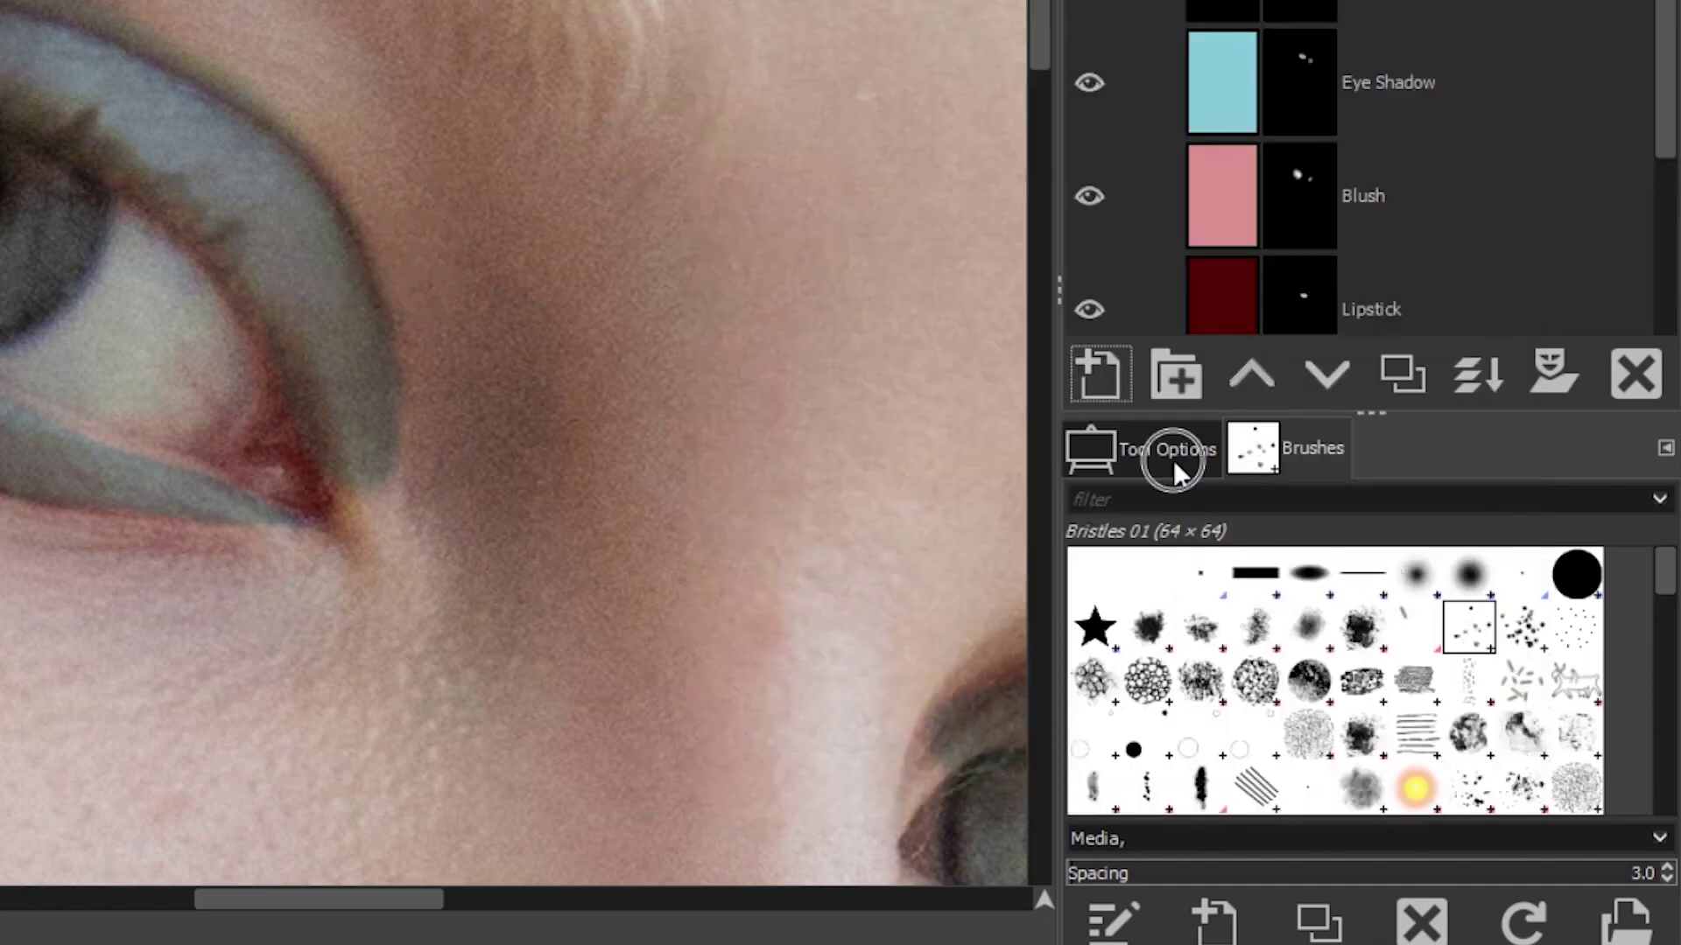
{"action": "left_click", "coordinate": [1110, 674]}
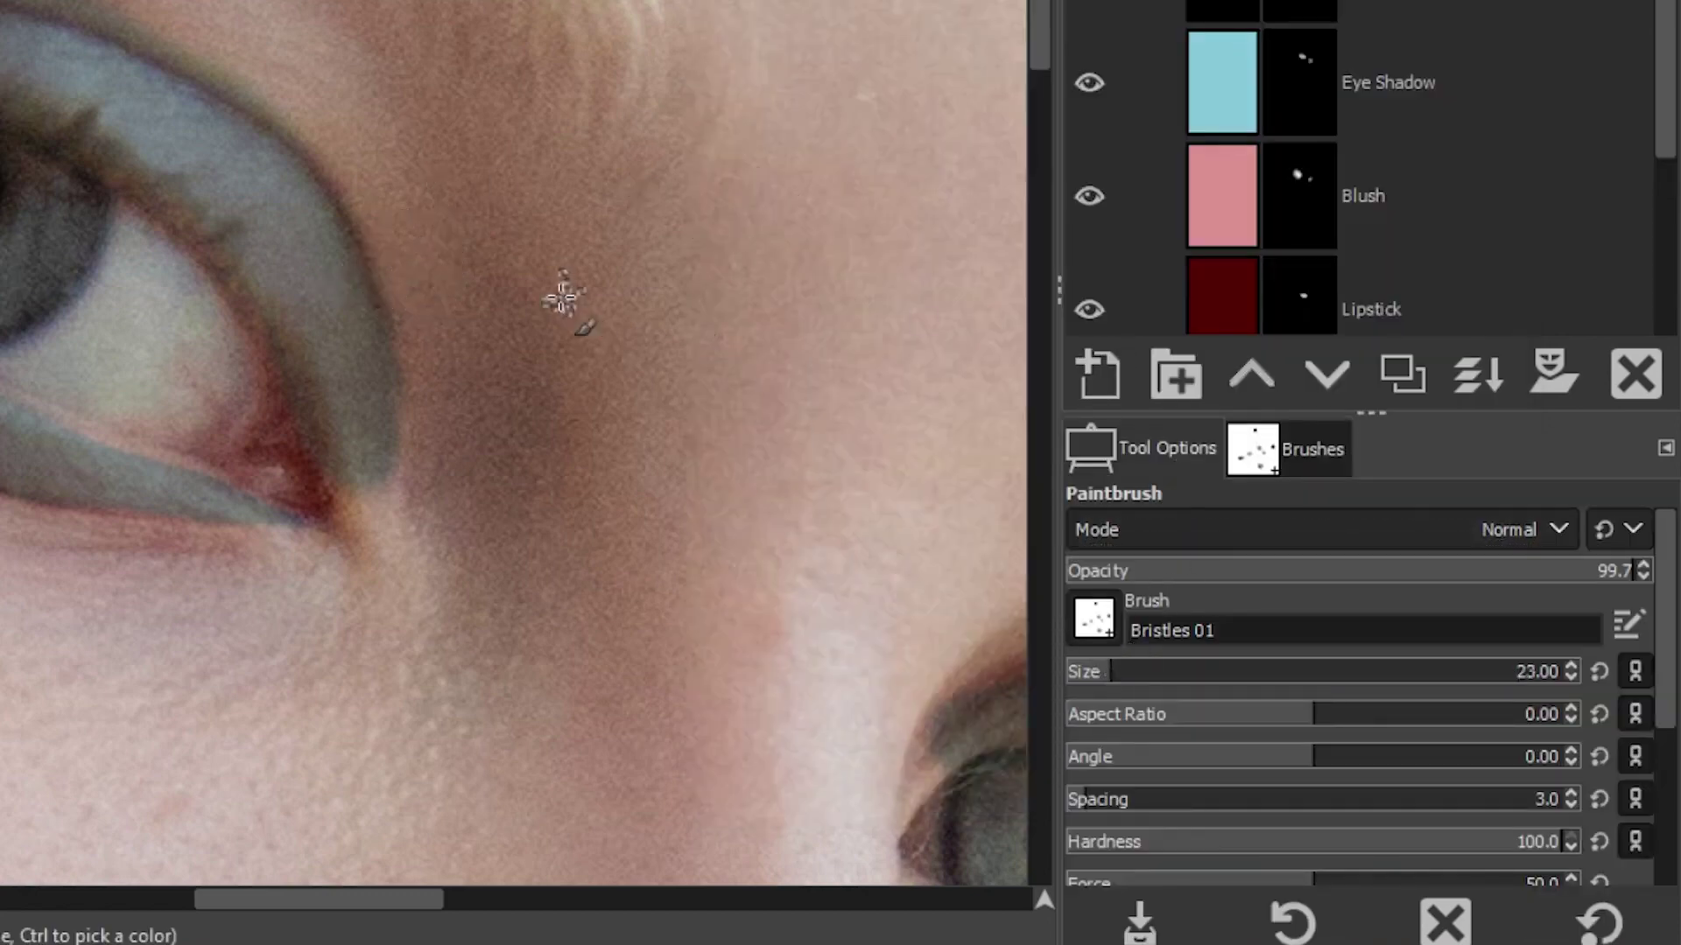
{"action": "key", "text": "bracketright"}
{"action": "key", "text": "bracketright"}
{"action": "key", "text": "bracketright"}
{"action": "key", "text": "bracketright"}
{"action": "left_click", "coordinate": [166, 198]}
{"action": "left_click_drag", "start_coordinate": [167, 198], "coordinate": [186, 153]}
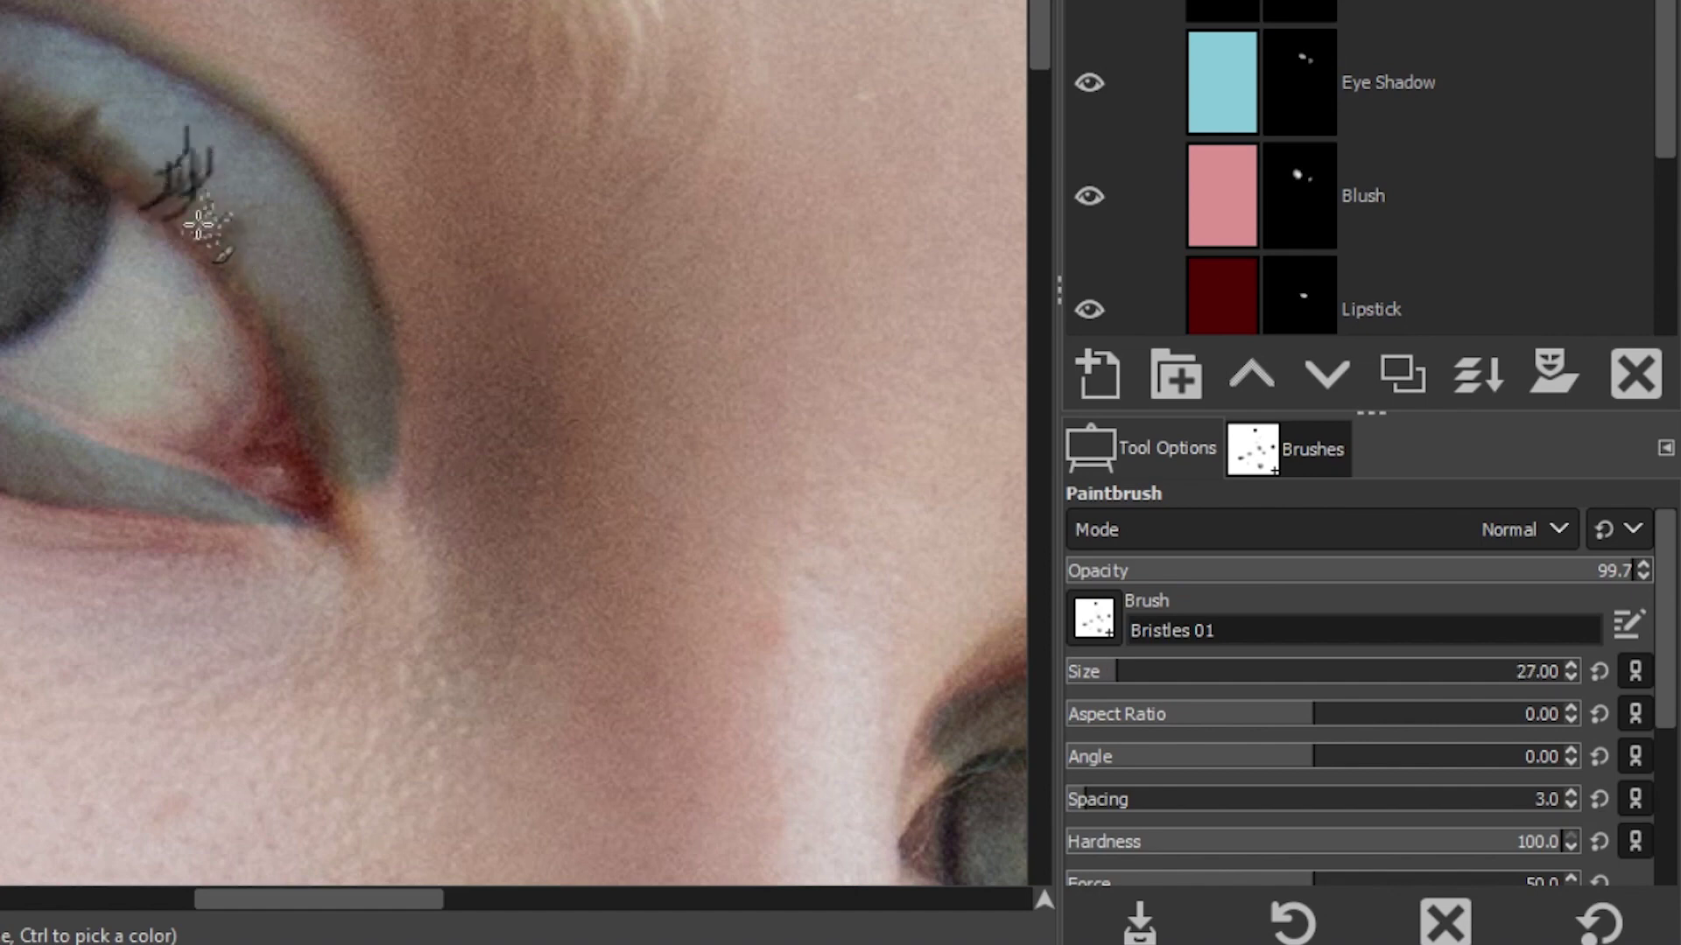
{"action": "left_click_drag", "start_coordinate": [192, 221], "coordinate": [236, 185]}
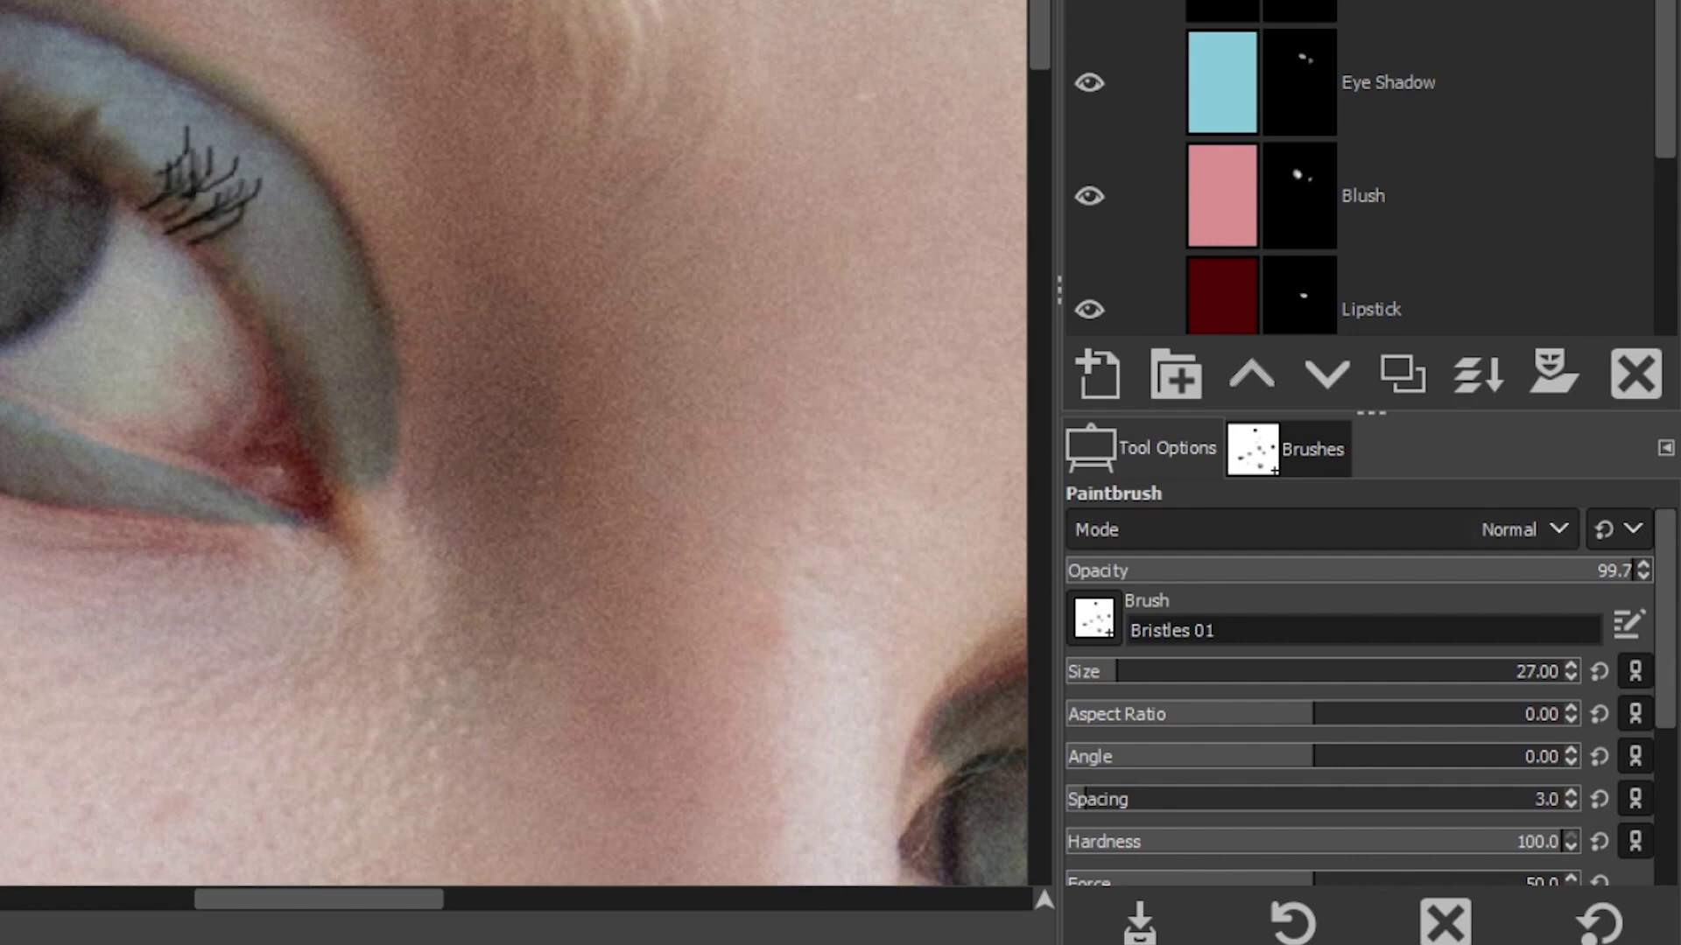
{"action": "key", "text": "ctrl+z"}
{"action": "key", "text": "ctrl+z"}
{"action": "key", "text": "ctrl+z"}
{"action": "key", "text": "ctrl+z"}
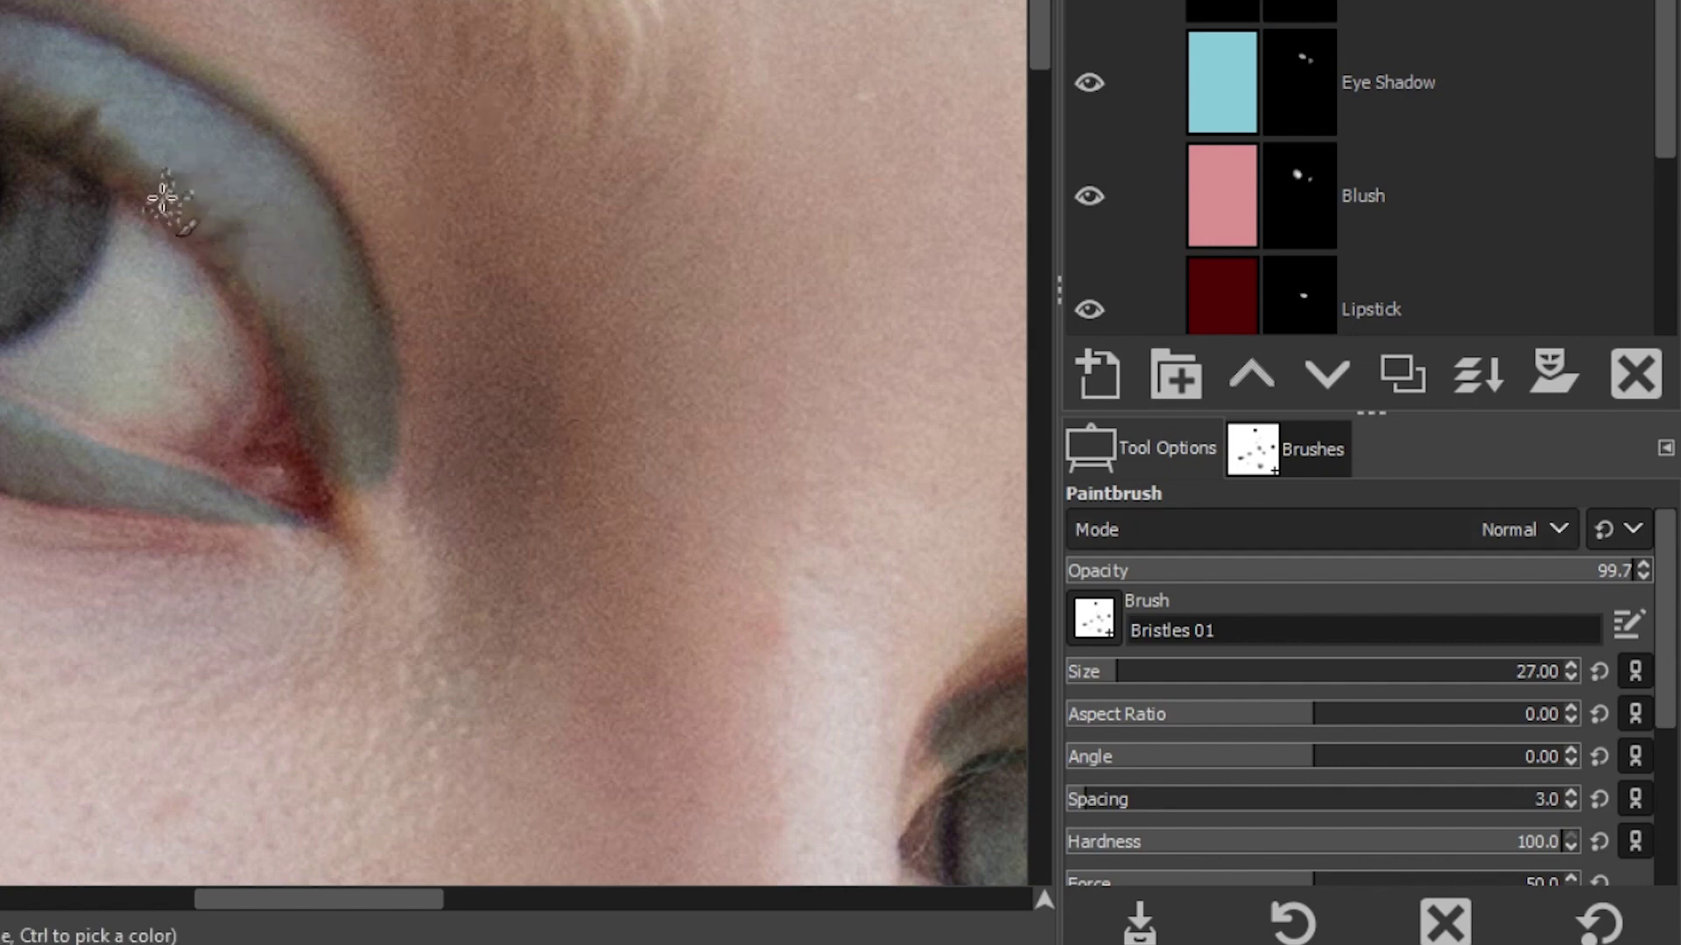
Try a denser set of bristle lashes with the new layer at 27.4 opacity, and undo the strokes and opacity change
{"action": "mouse_move", "coordinate": [152, 197]}
{"action": "left_mouse_down"}
{"action": "mouse_move", "coordinate": [176, 161]}
{"action": "mouse_move", "coordinate": [207, 157]}
{"action": "left_mouse_up"}
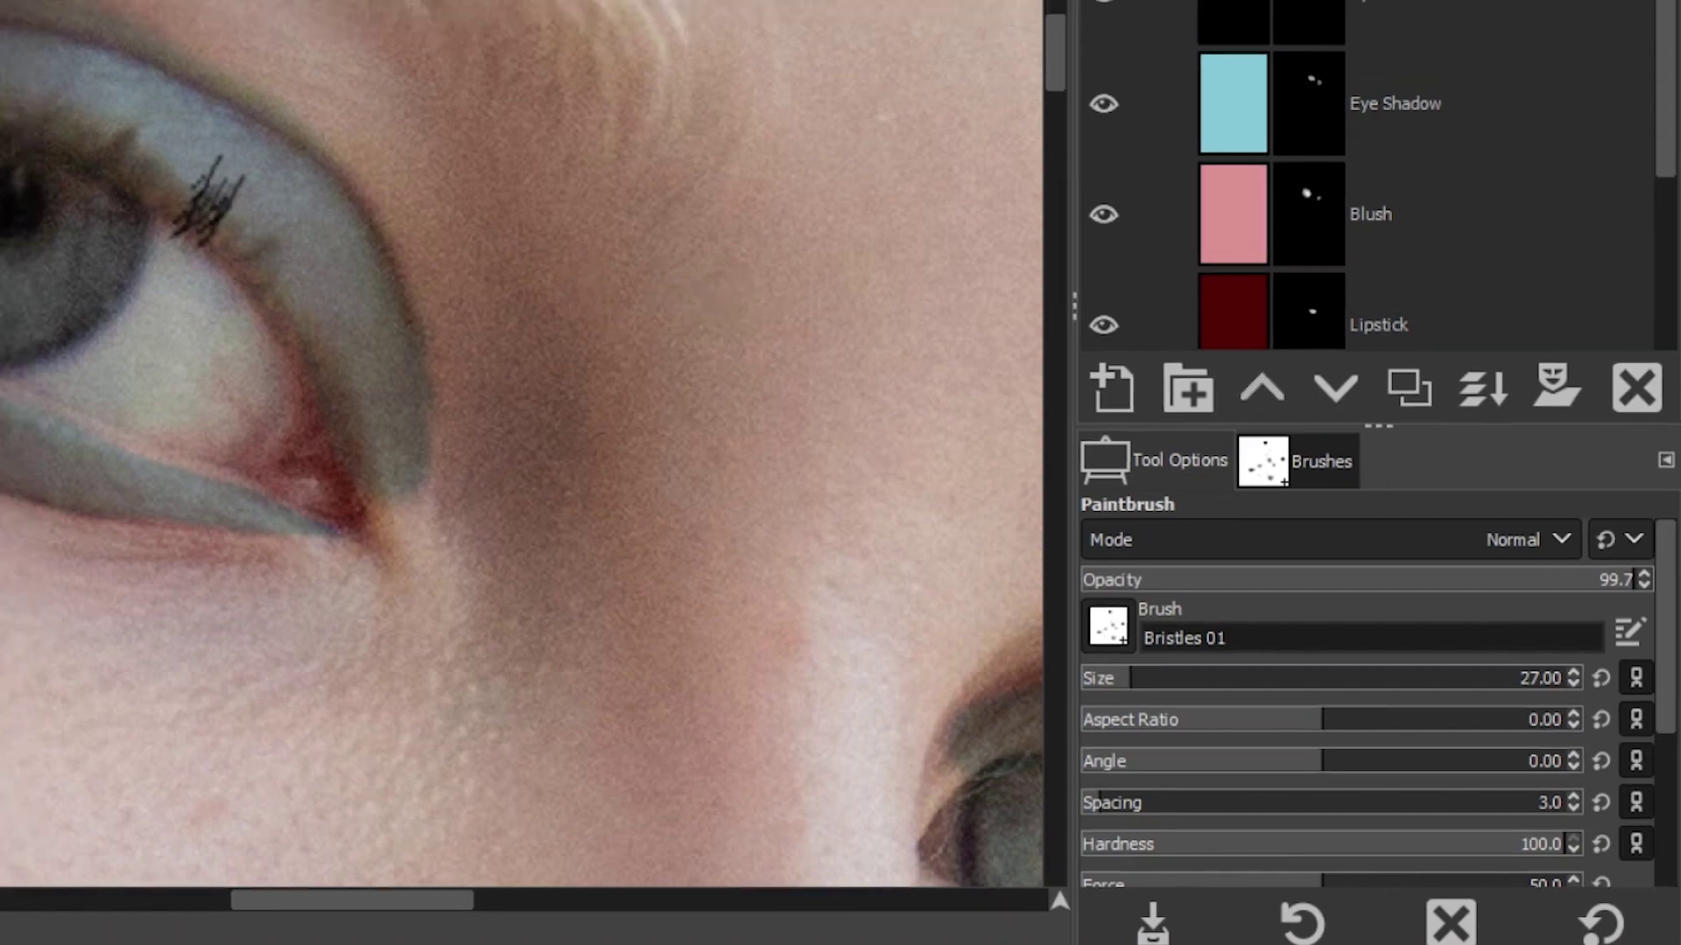
{"action": "left_click_drag", "start_coordinate": [1632, 147], "coordinate": [1376, 151]}
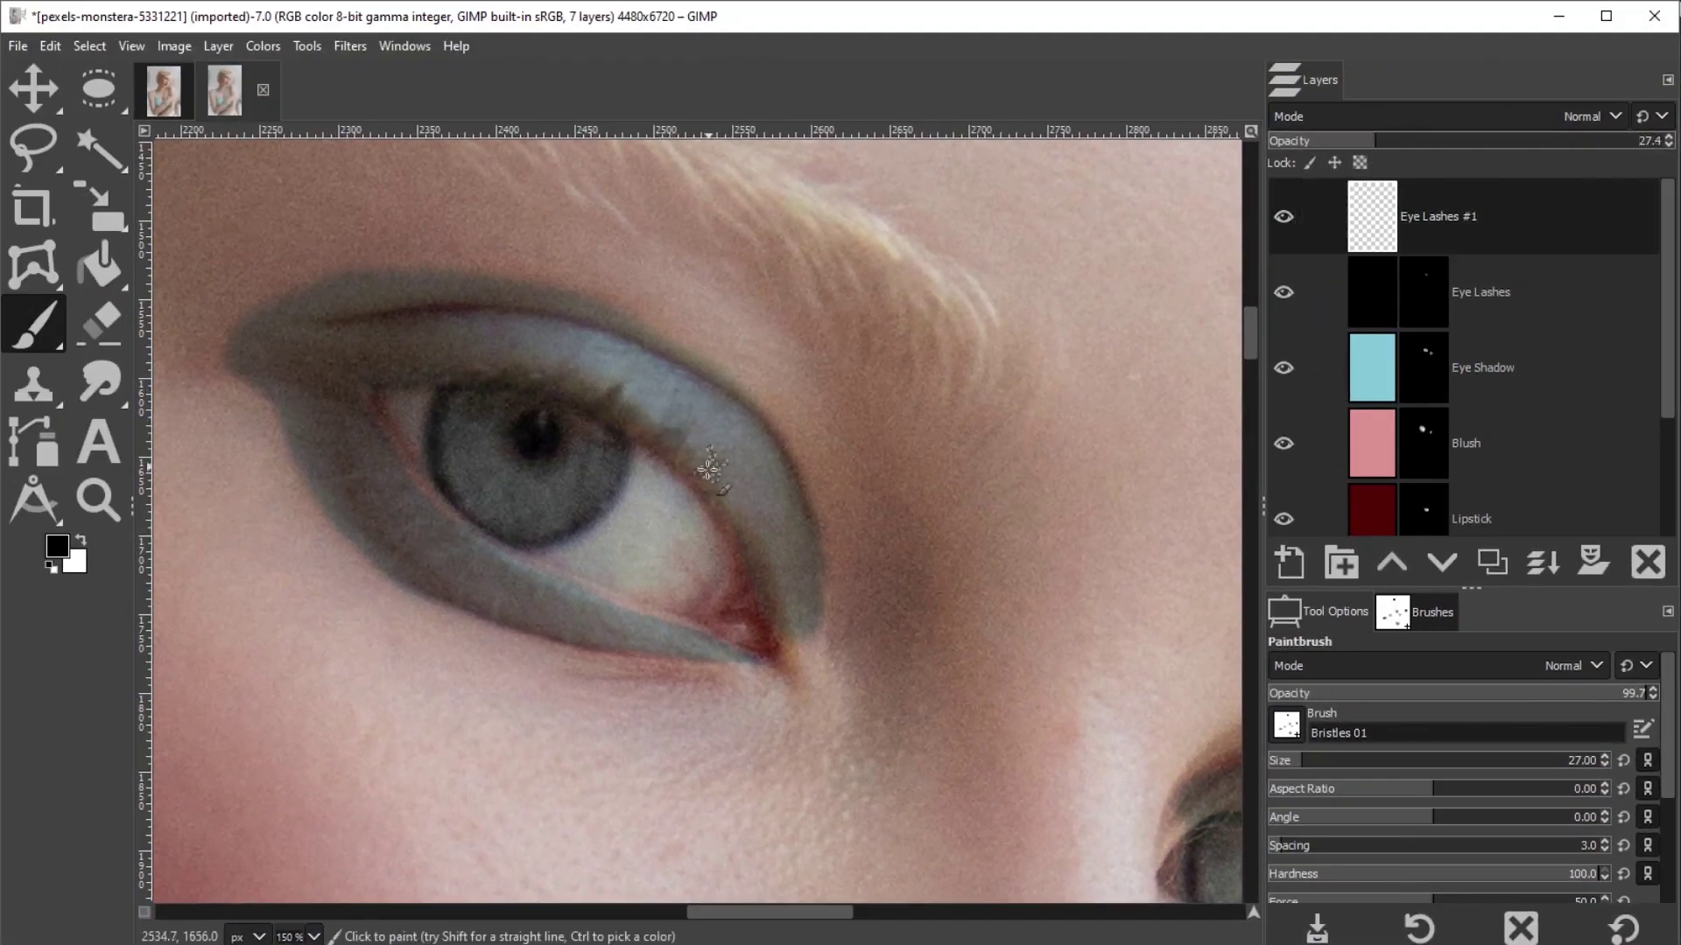
{"action": "left_click_drag", "start_coordinate": [686, 454], "coordinate": [709, 417]}
{"action": "left_click_drag", "start_coordinate": [700, 477], "coordinate": [737, 441]}
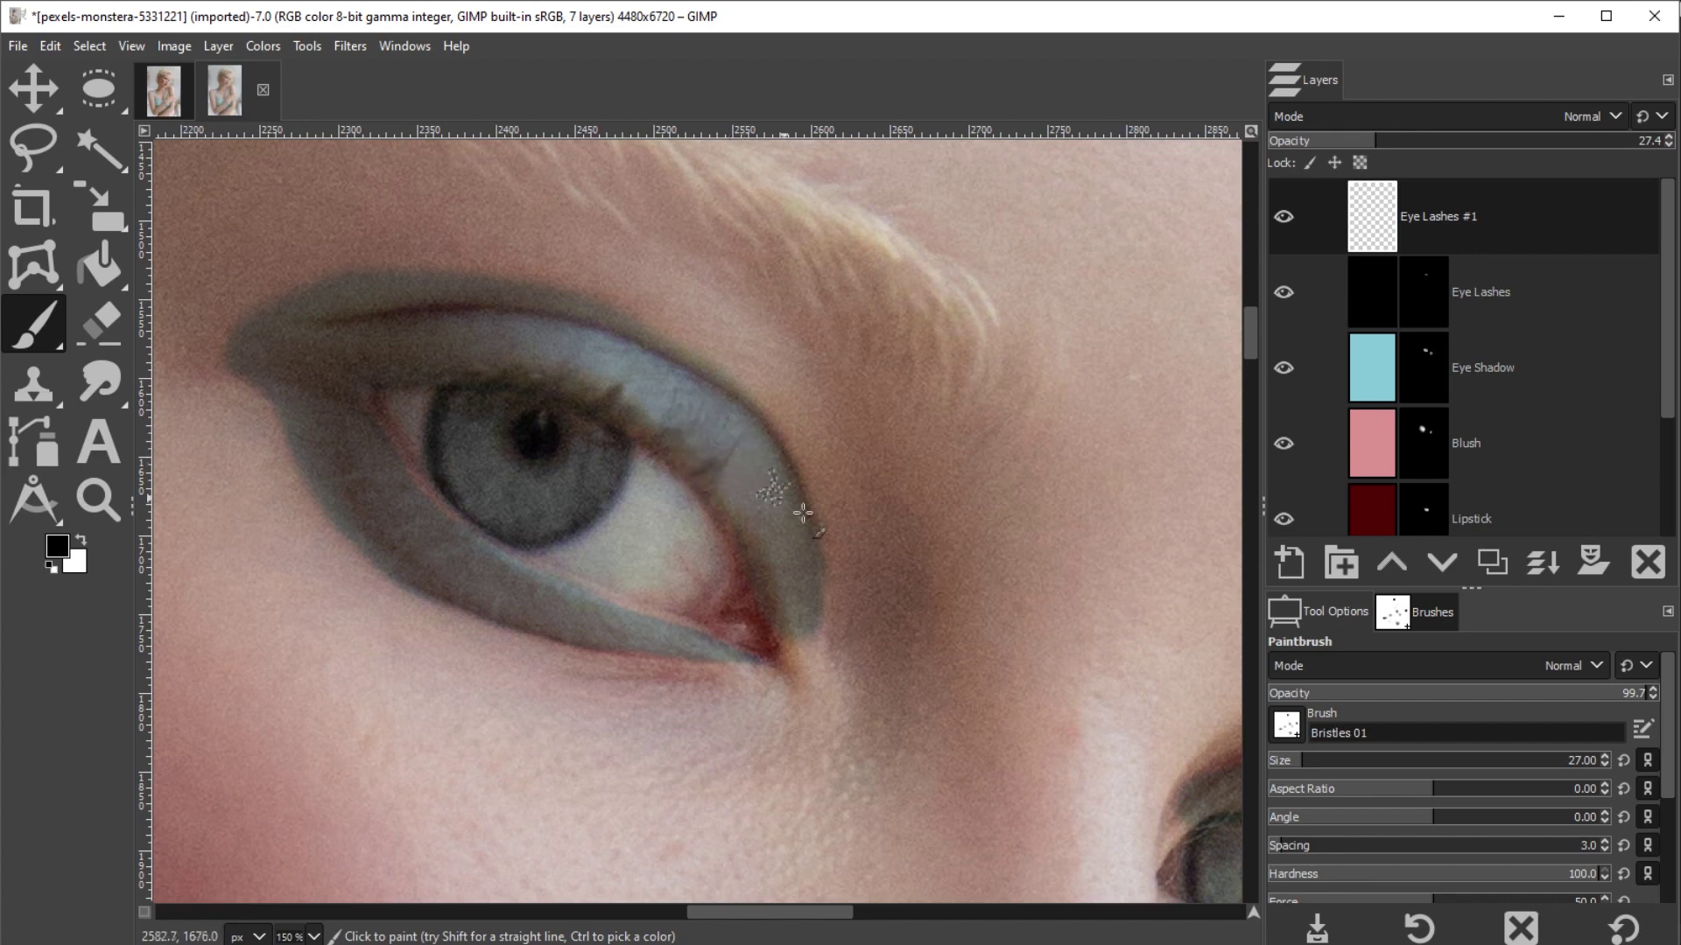
{"action": "key", "text": "ctrl+z"}
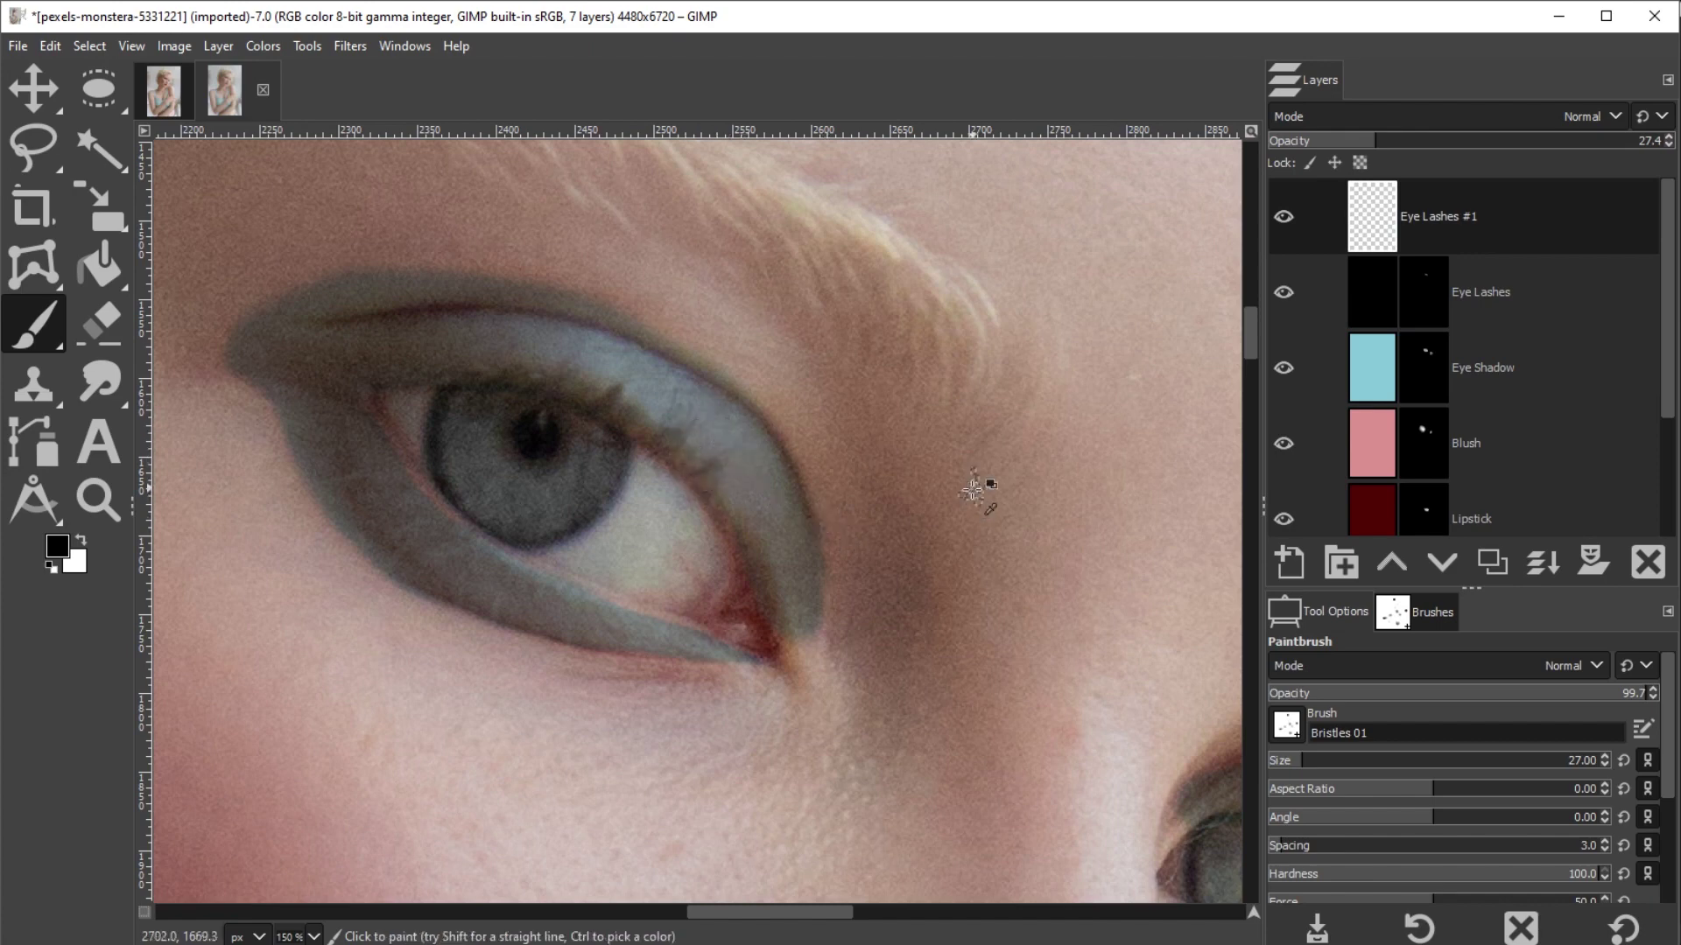
{"action": "key", "text": "ctrl+z"}
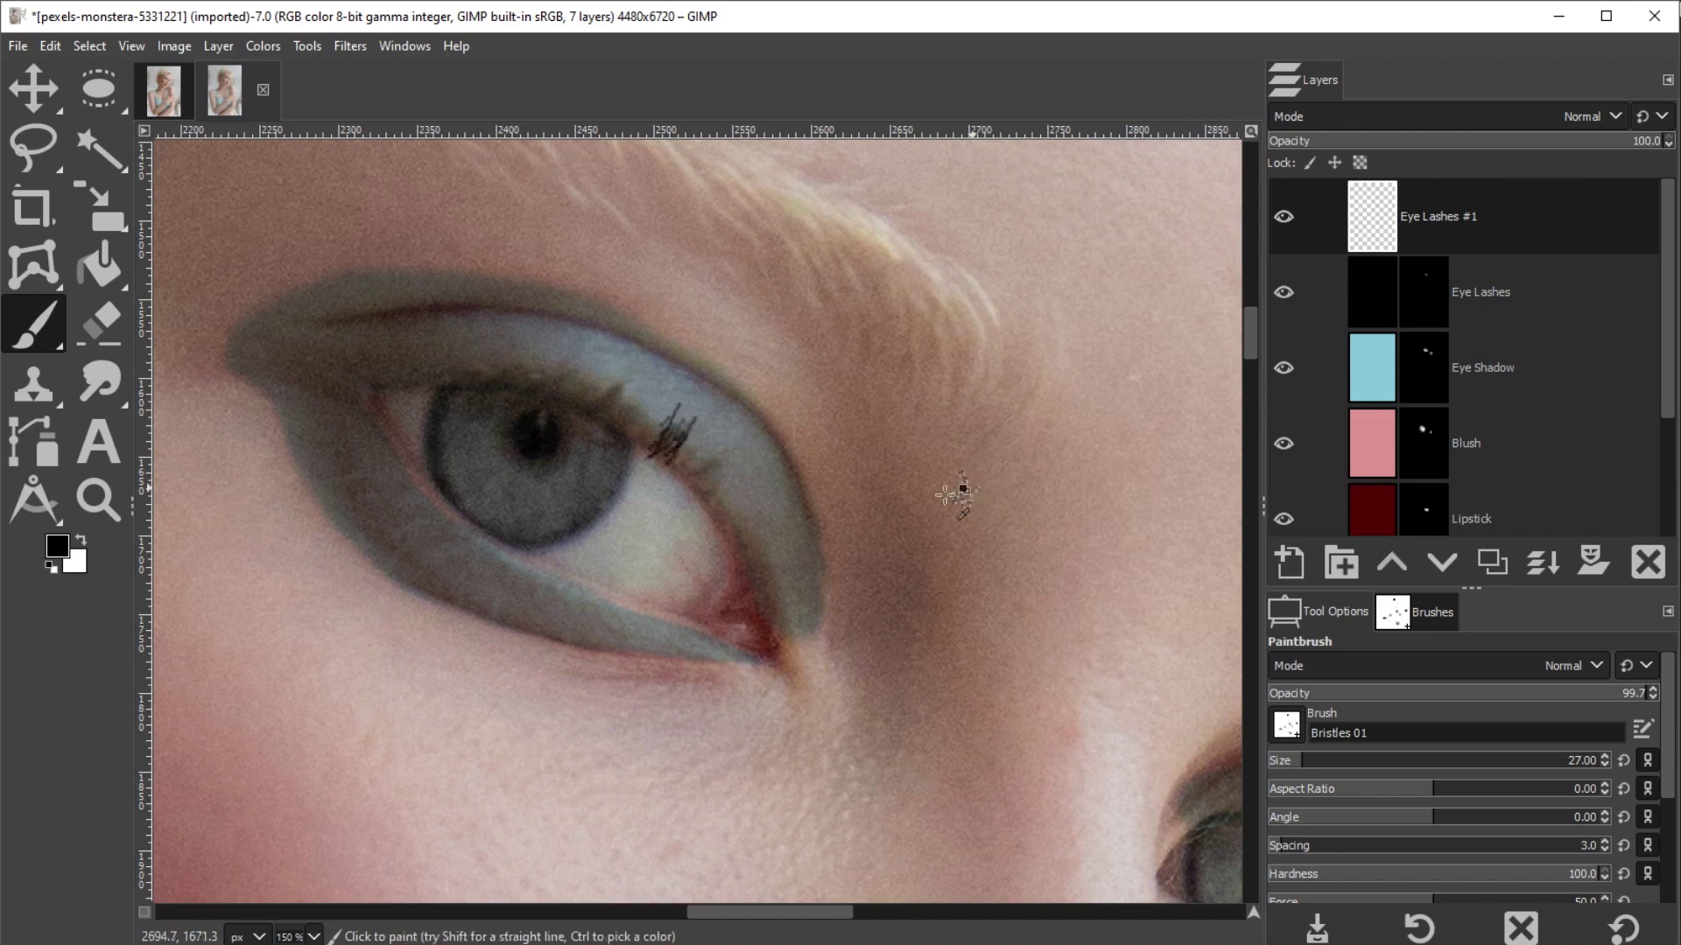
{"action": "key", "text": "ctrl+z"}
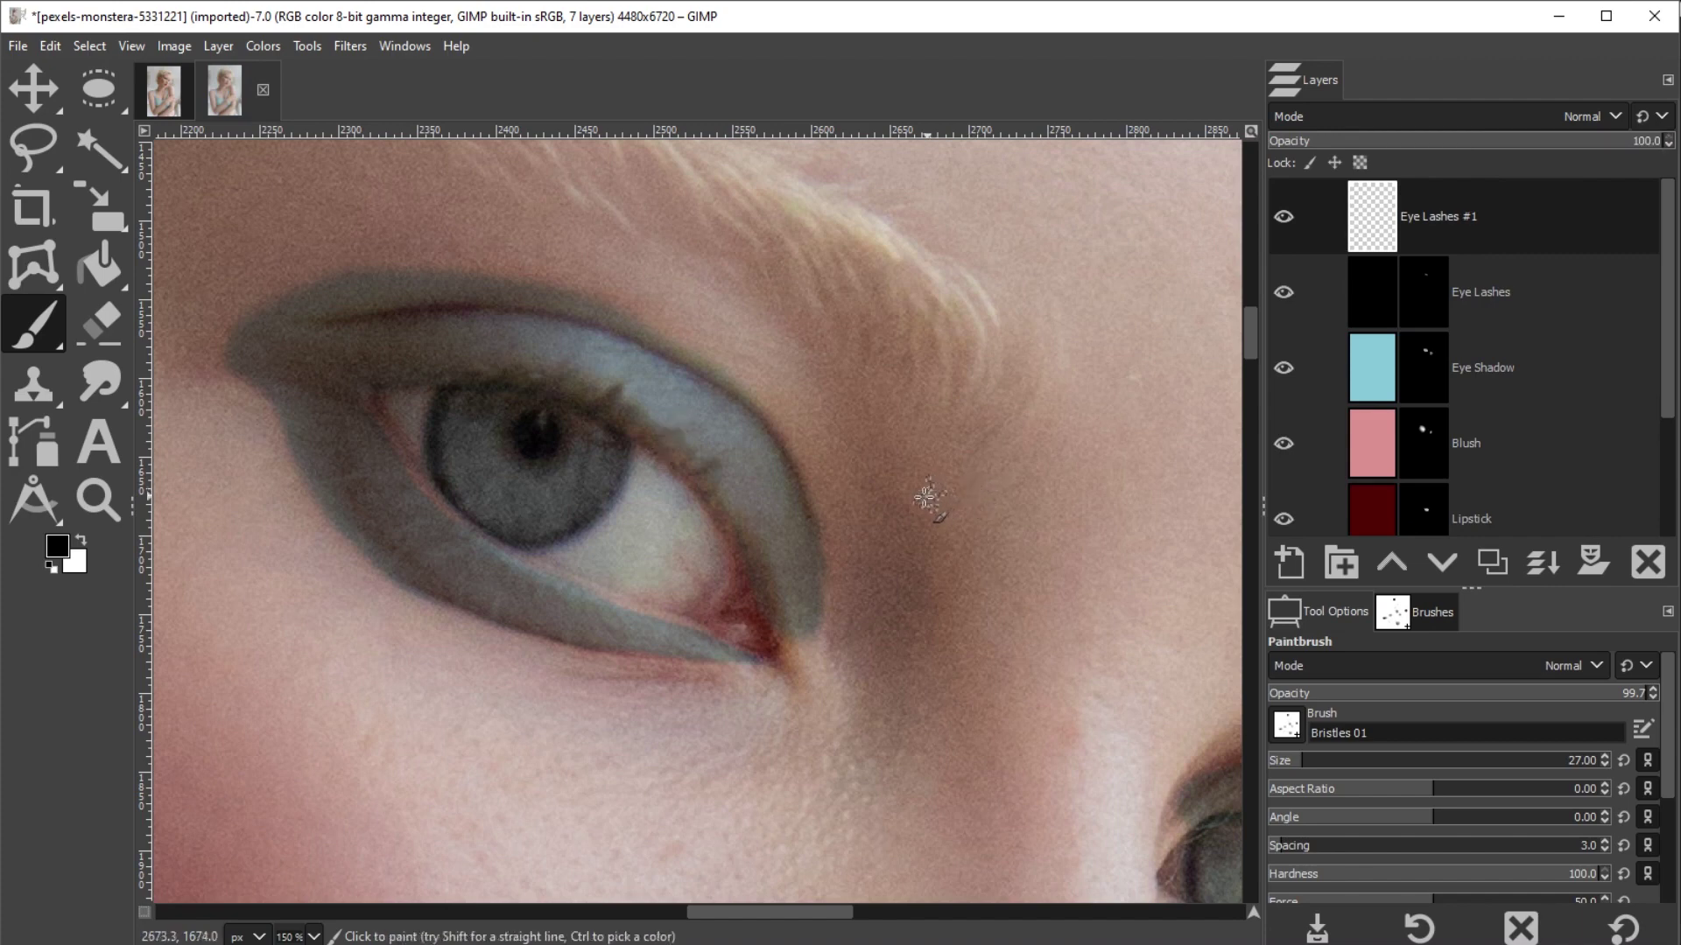
Choose the curved single-hair brush, test it with one stamp beside the eye, and undo the stamp
{"action": "left_click", "coordinate": [1426, 617]}
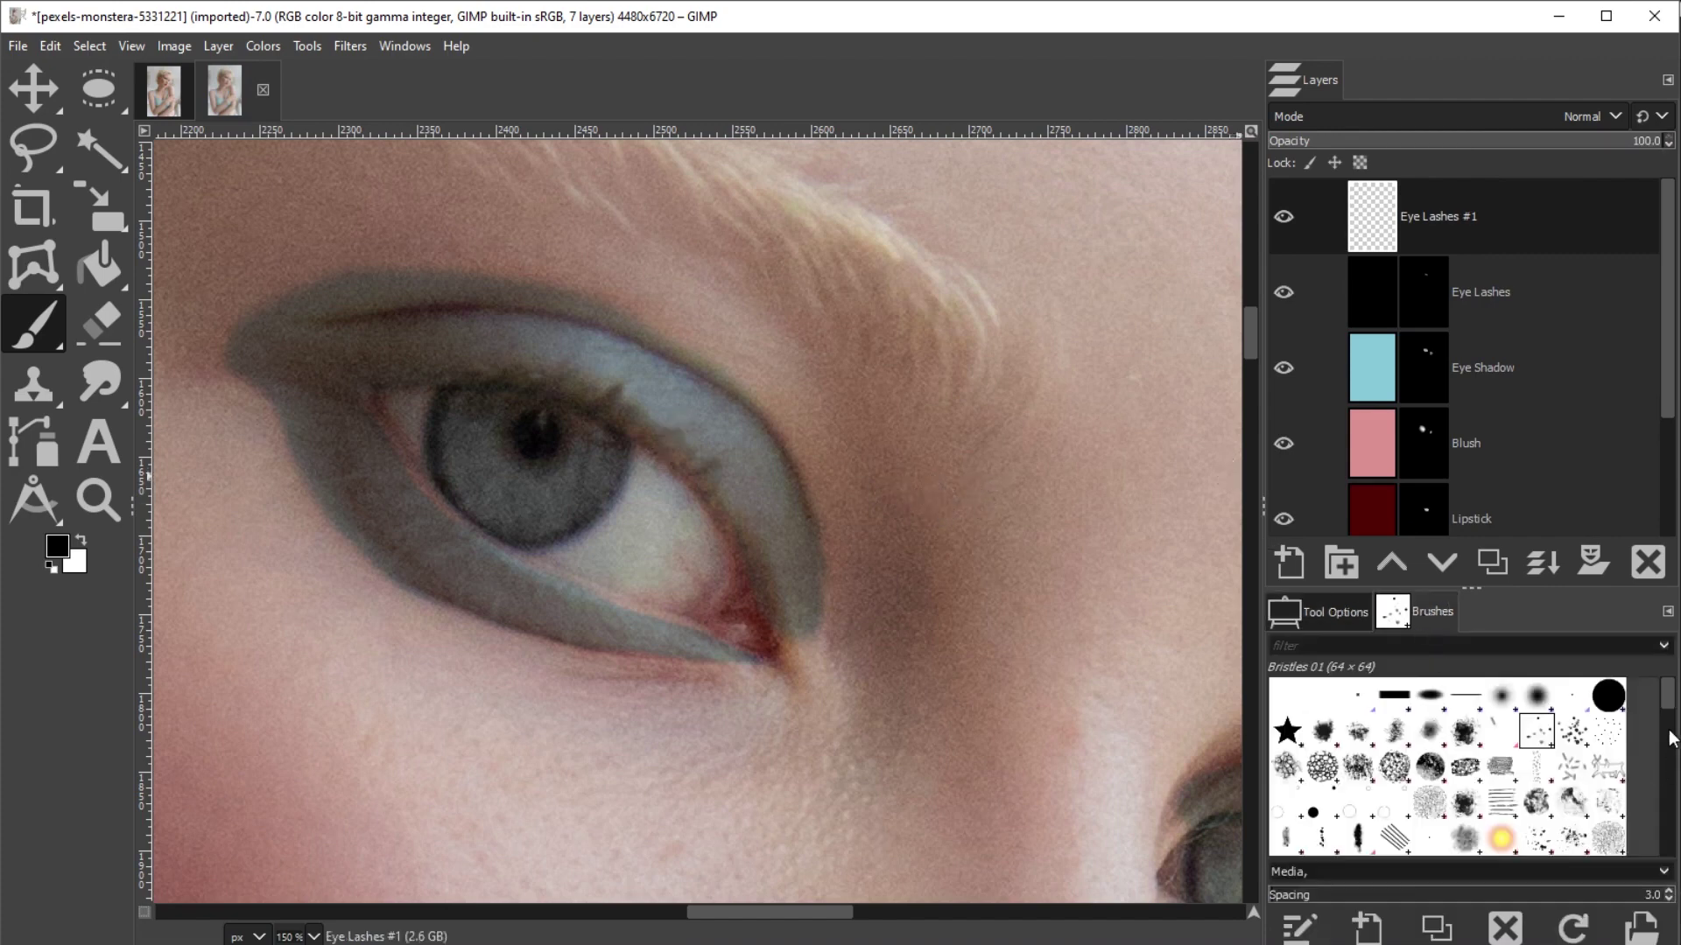
{"action": "left_click_drag", "start_coordinate": [1667, 700], "coordinate": [1663, 758]}
{"action": "left_click", "coordinate": [1507, 701]}
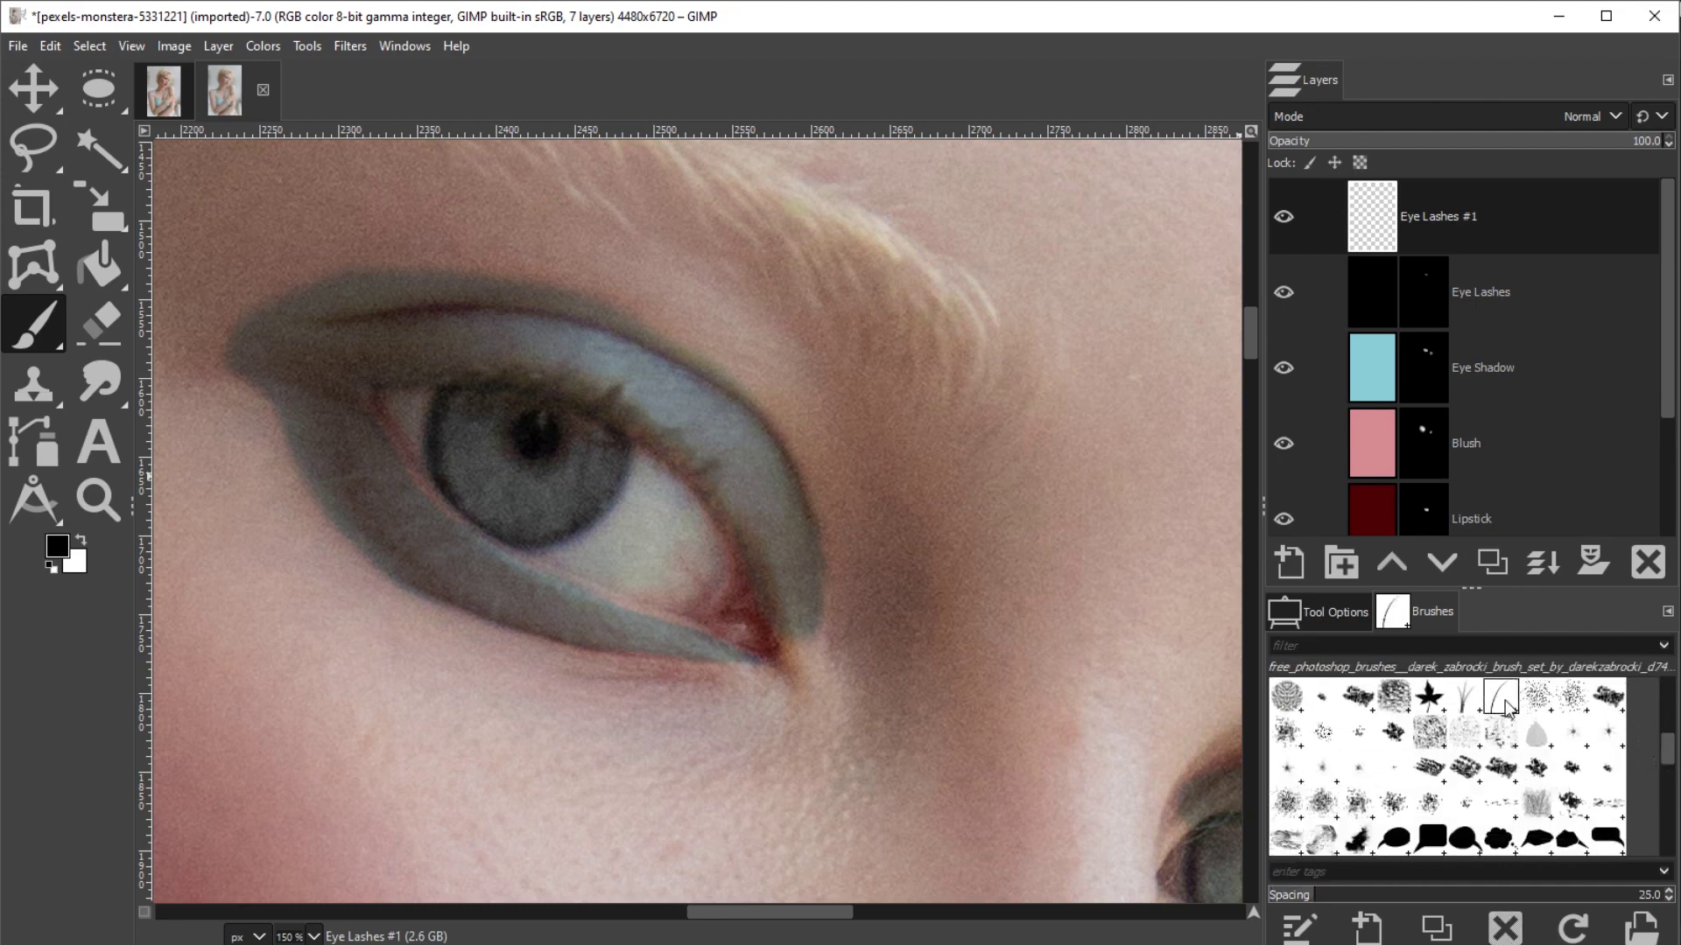
{"action": "left_click", "coordinate": [959, 550]}
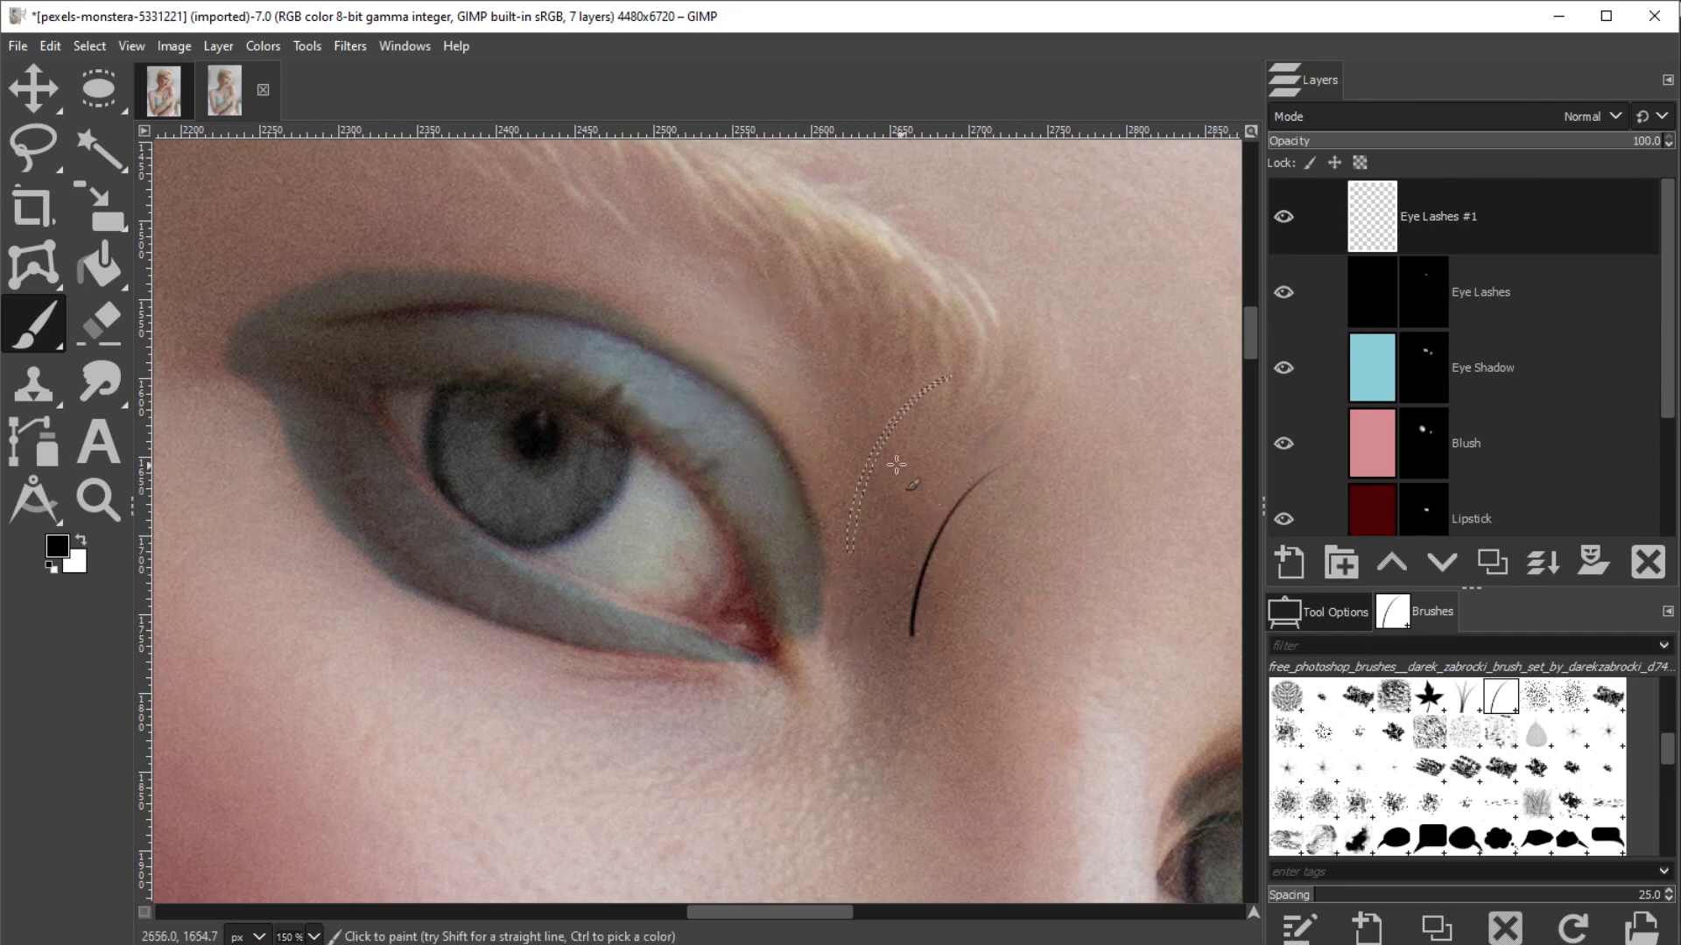
{"action": "key", "text": "ctrl+z"}
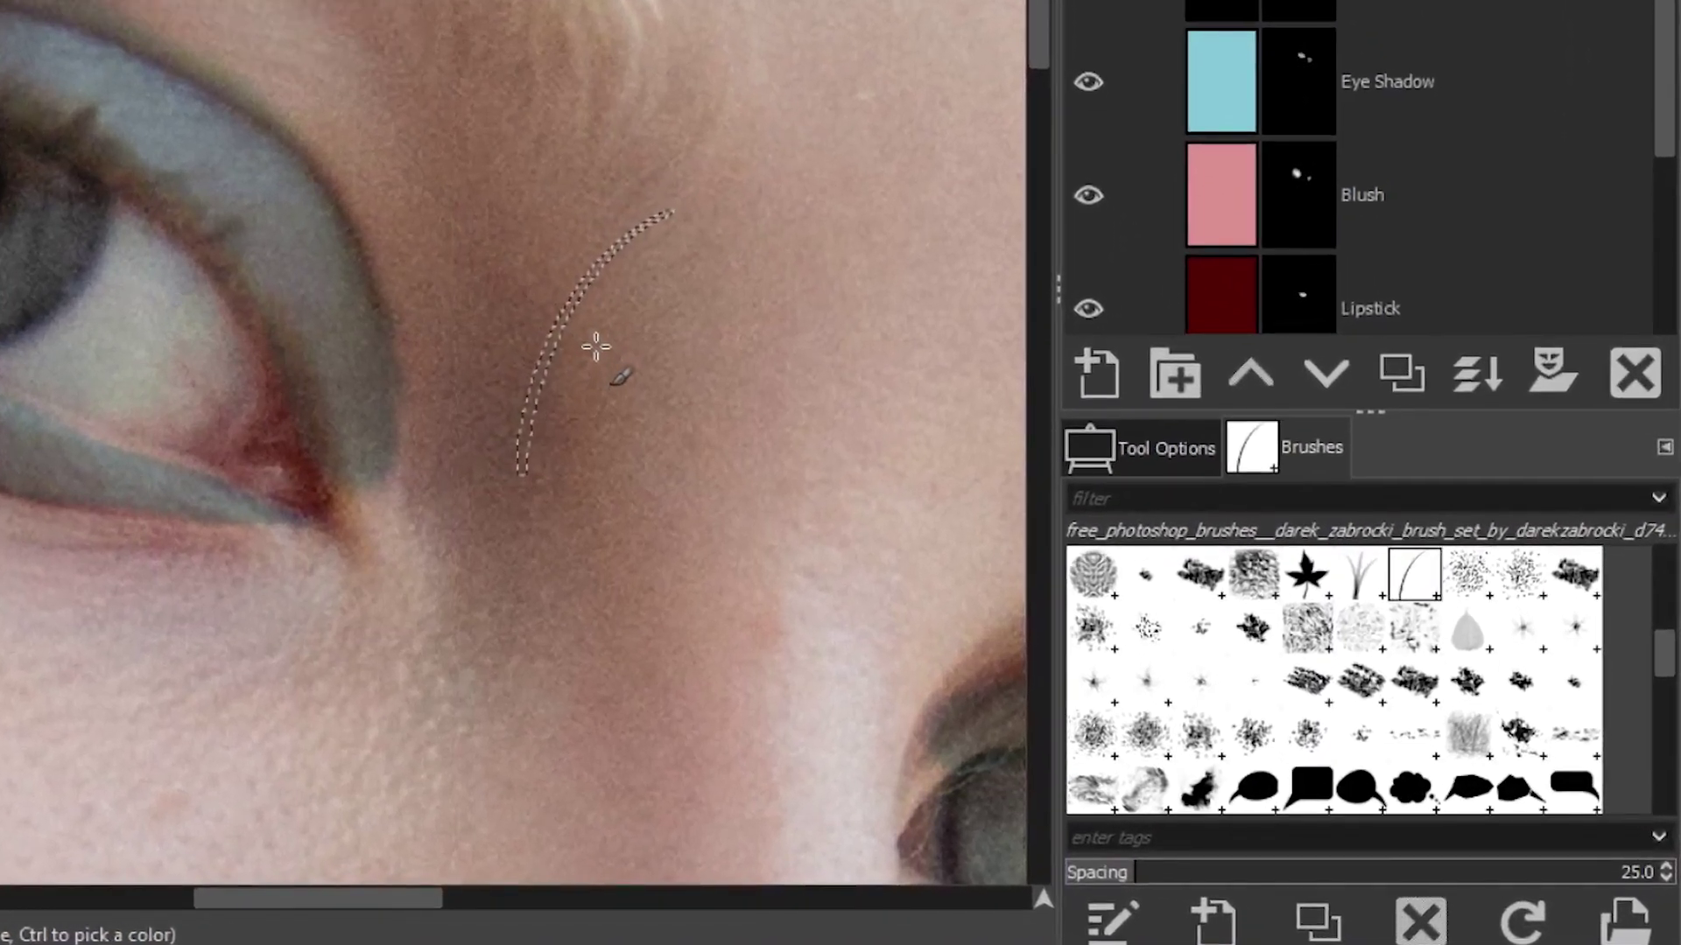
Set the curved hair brush to size 43, aspect ratio -8 and angle -157 to match the upper lashes
{"action": "left_click", "coordinate": [1206, 472]}
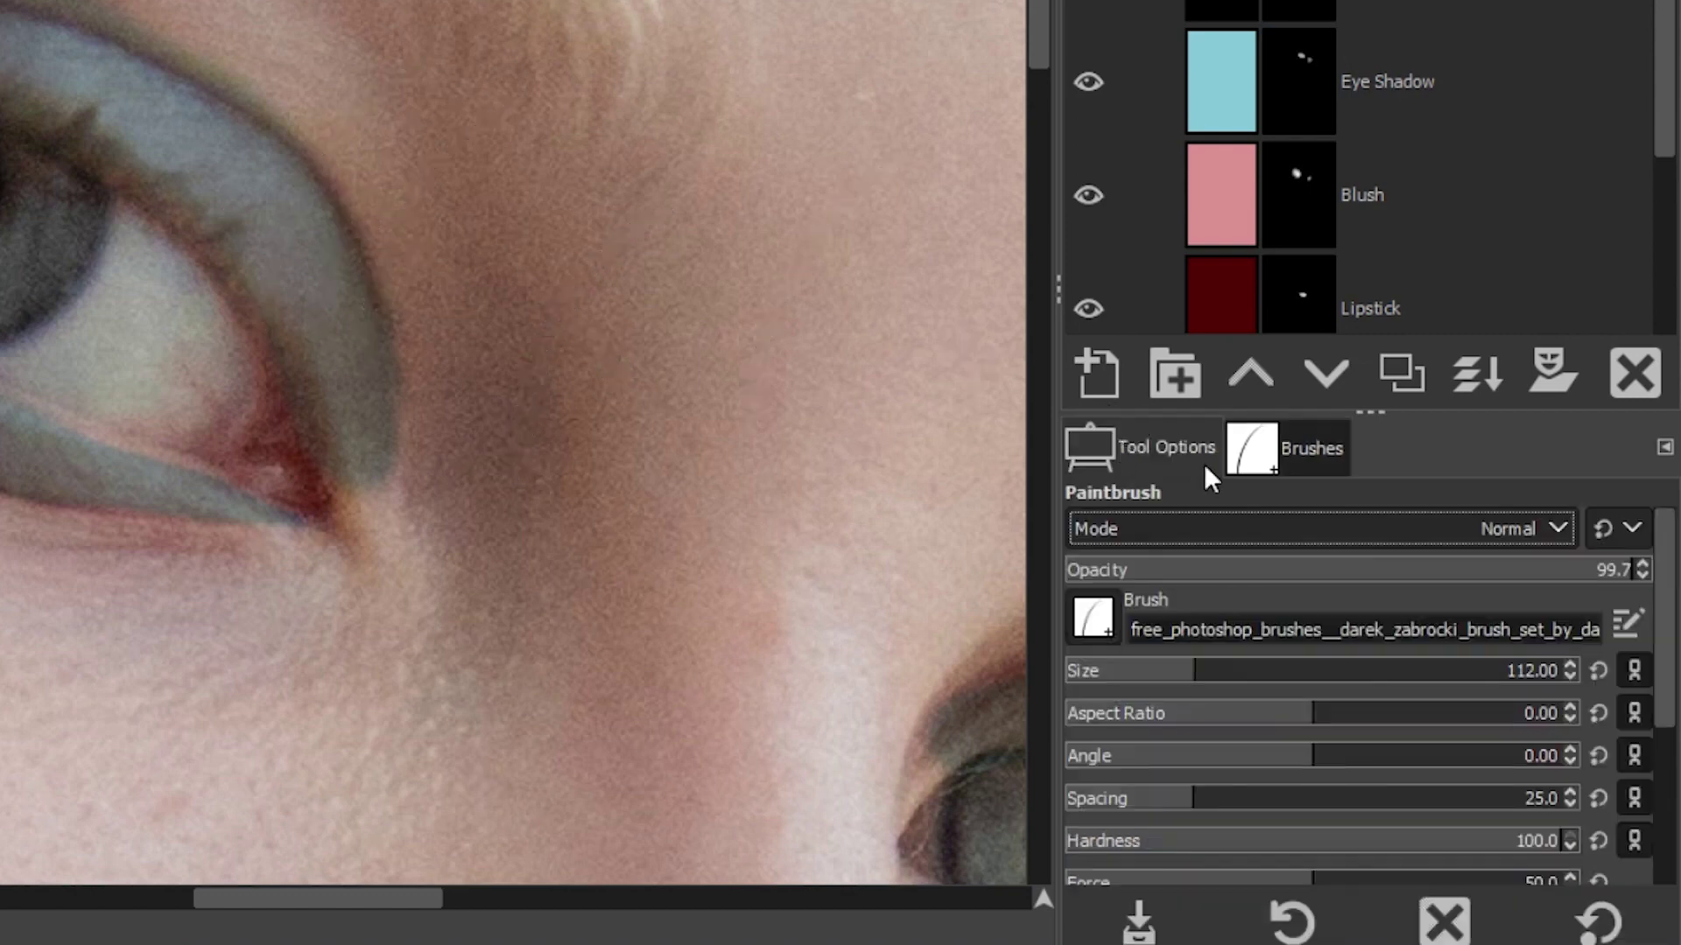
{"action": "left_click", "coordinate": [1091, 760]}
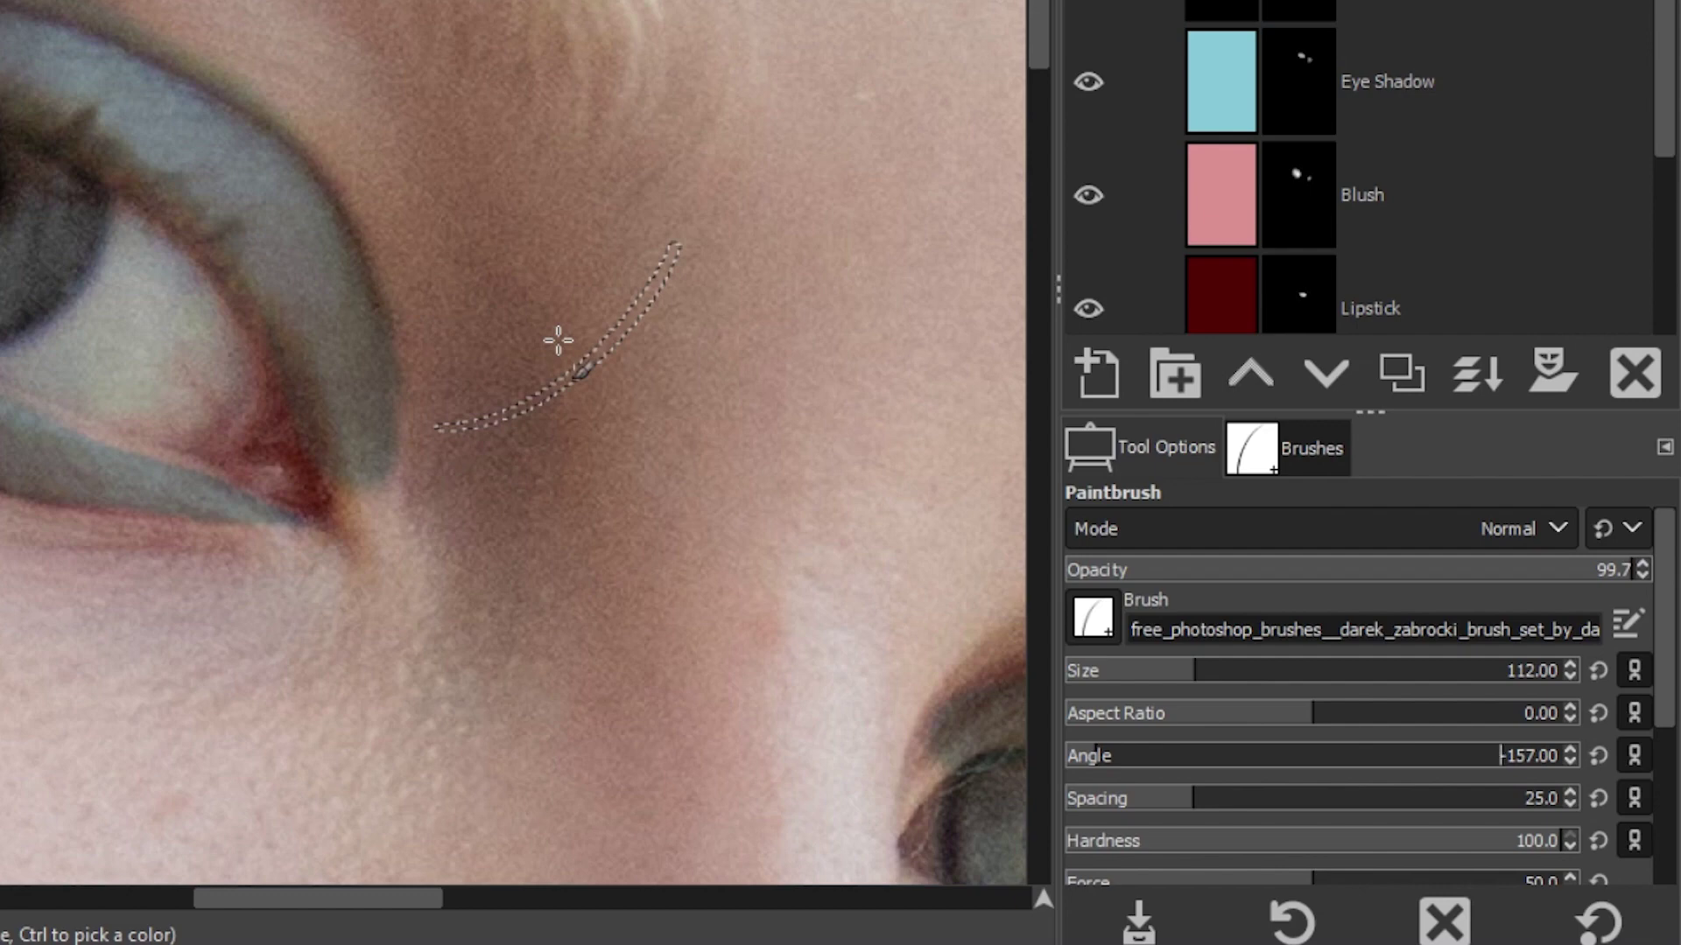
{"action": "left_click_drag", "start_coordinate": [1667, 634], "coordinate": [1662, 675]}
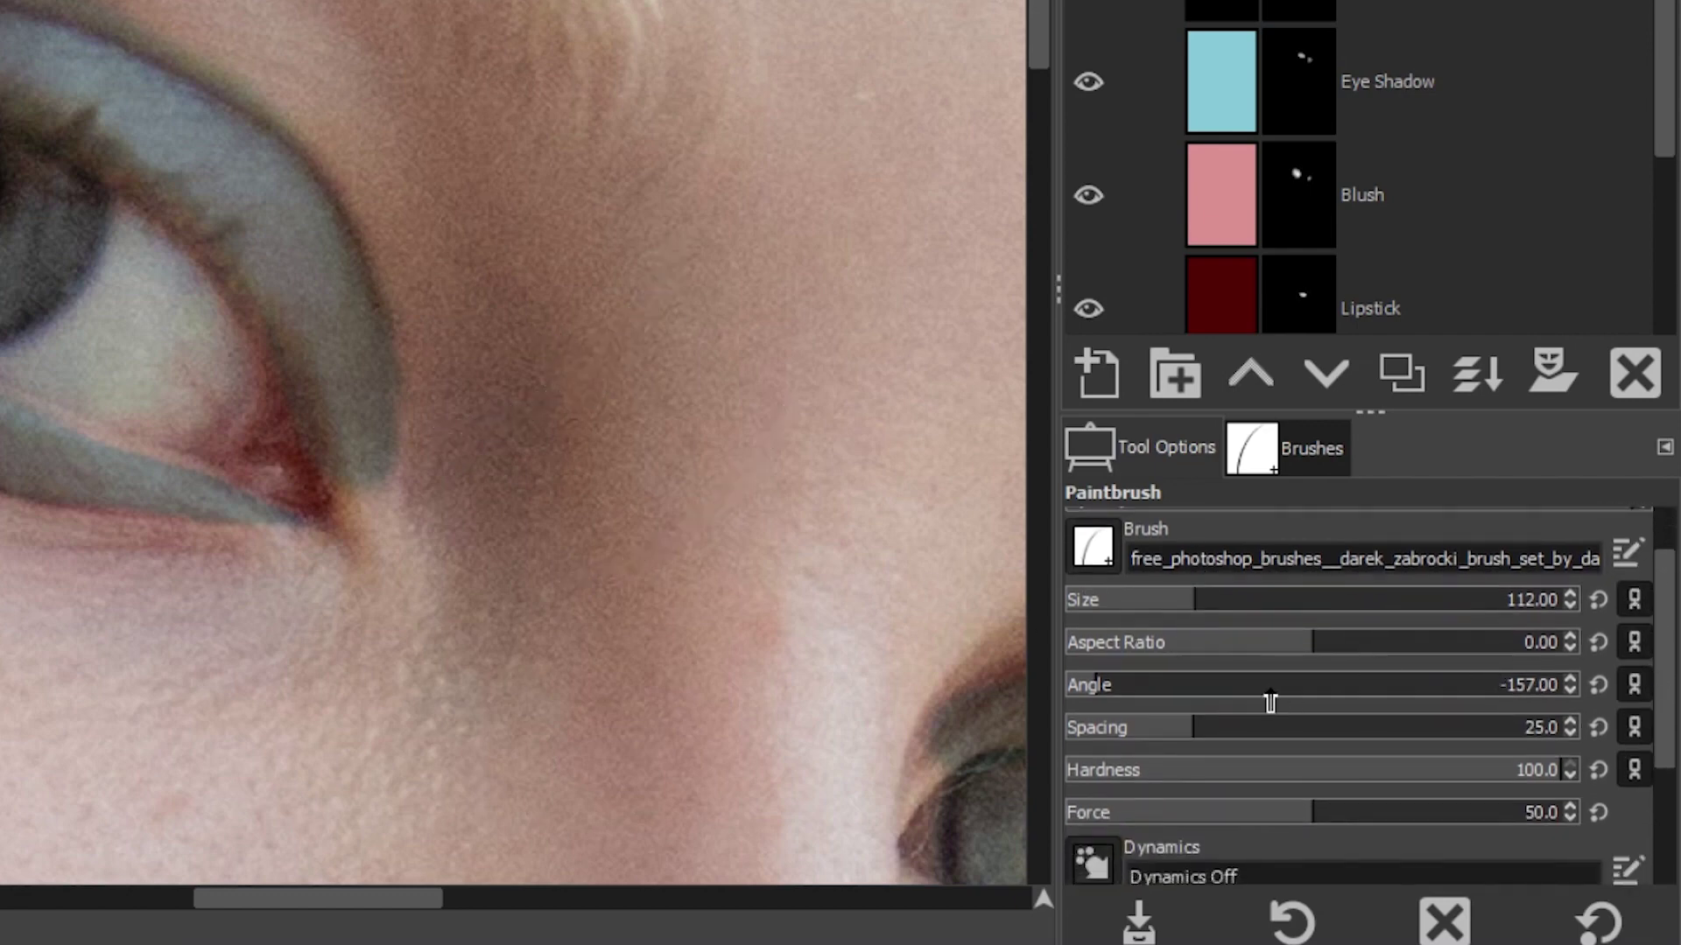
{"action": "left_click", "coordinate": [1219, 650]}
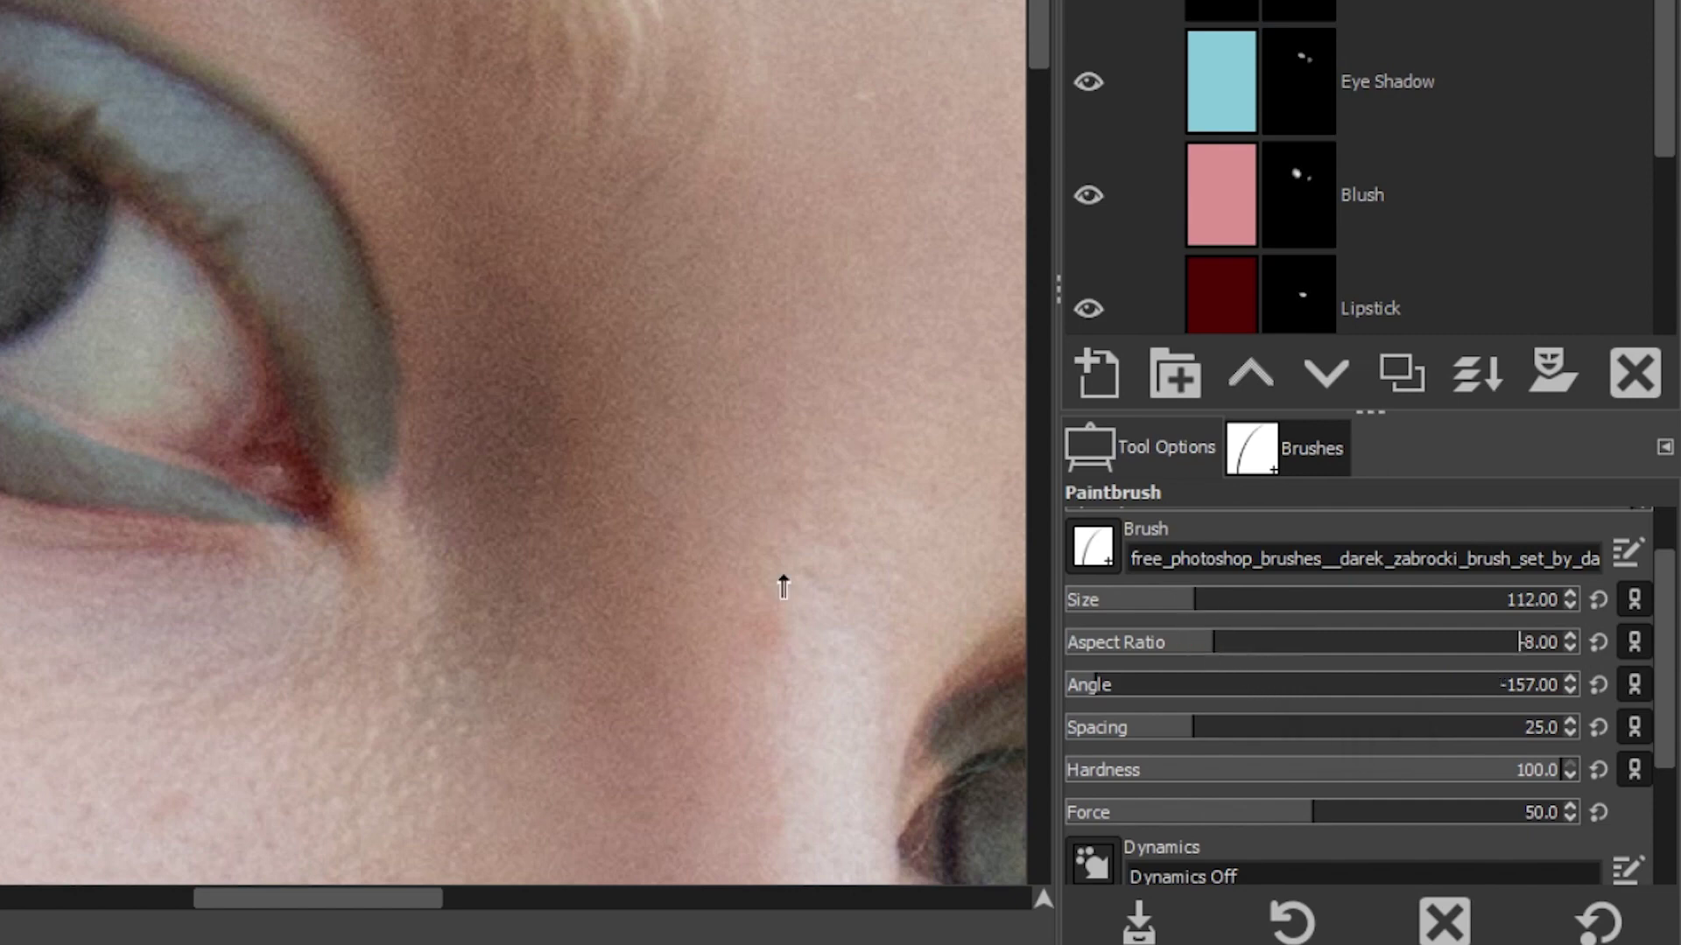
{"action": "left_click", "coordinate": [1139, 691]}
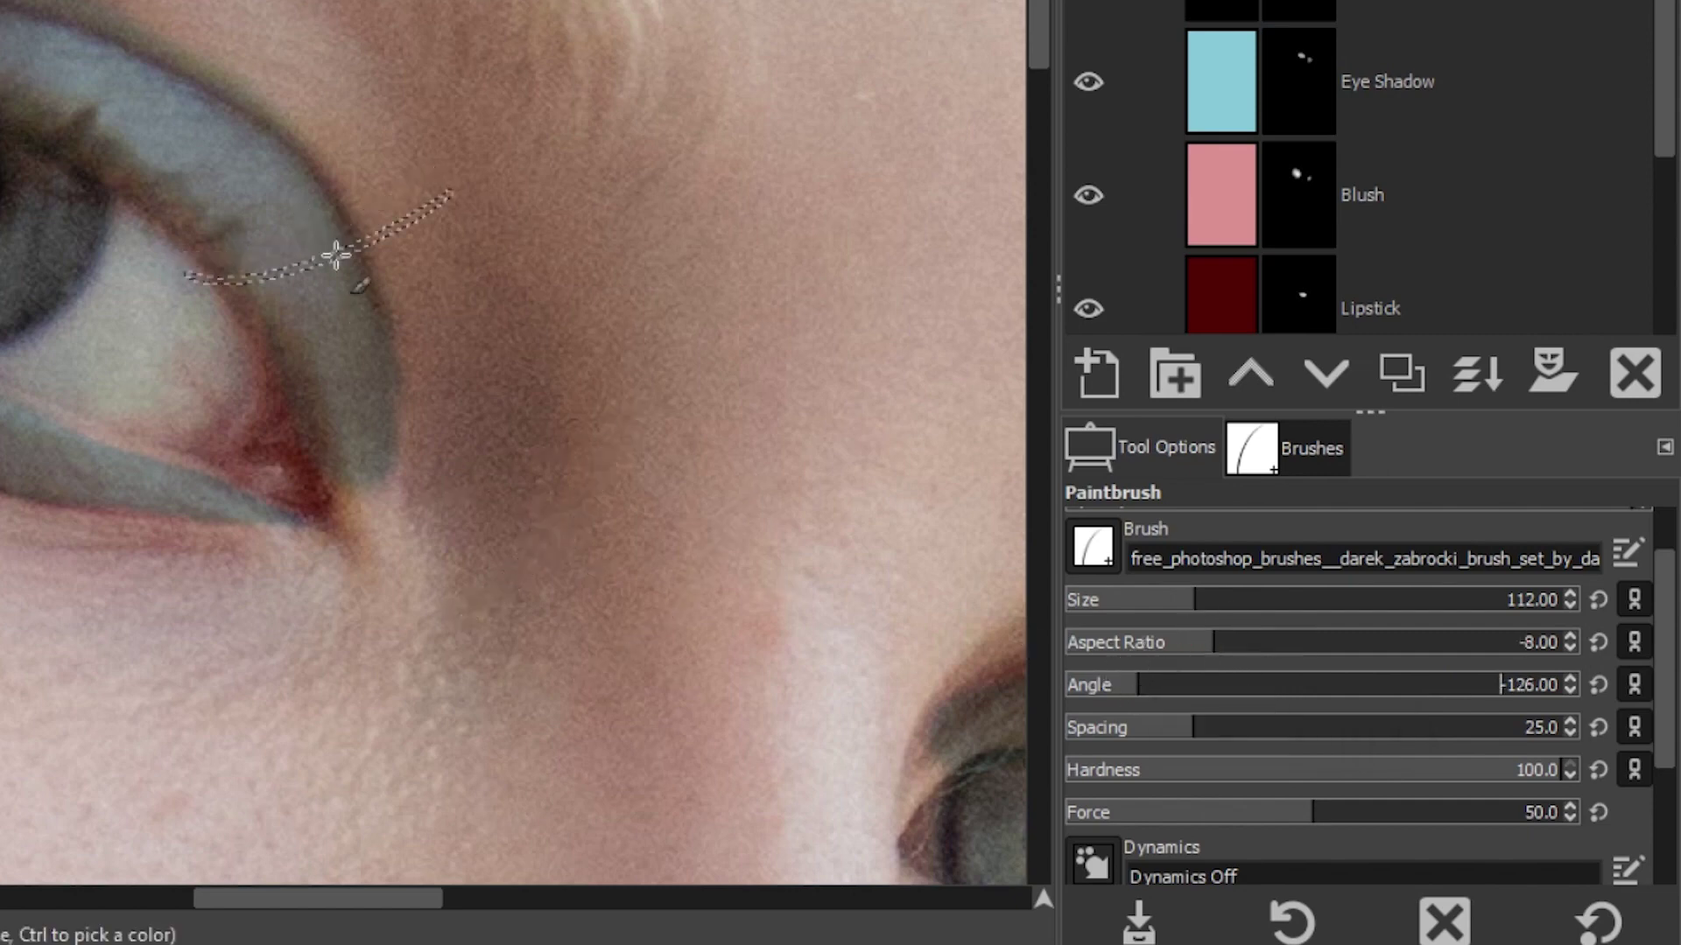
{"action": "left_click", "coordinate": [1097, 696]}
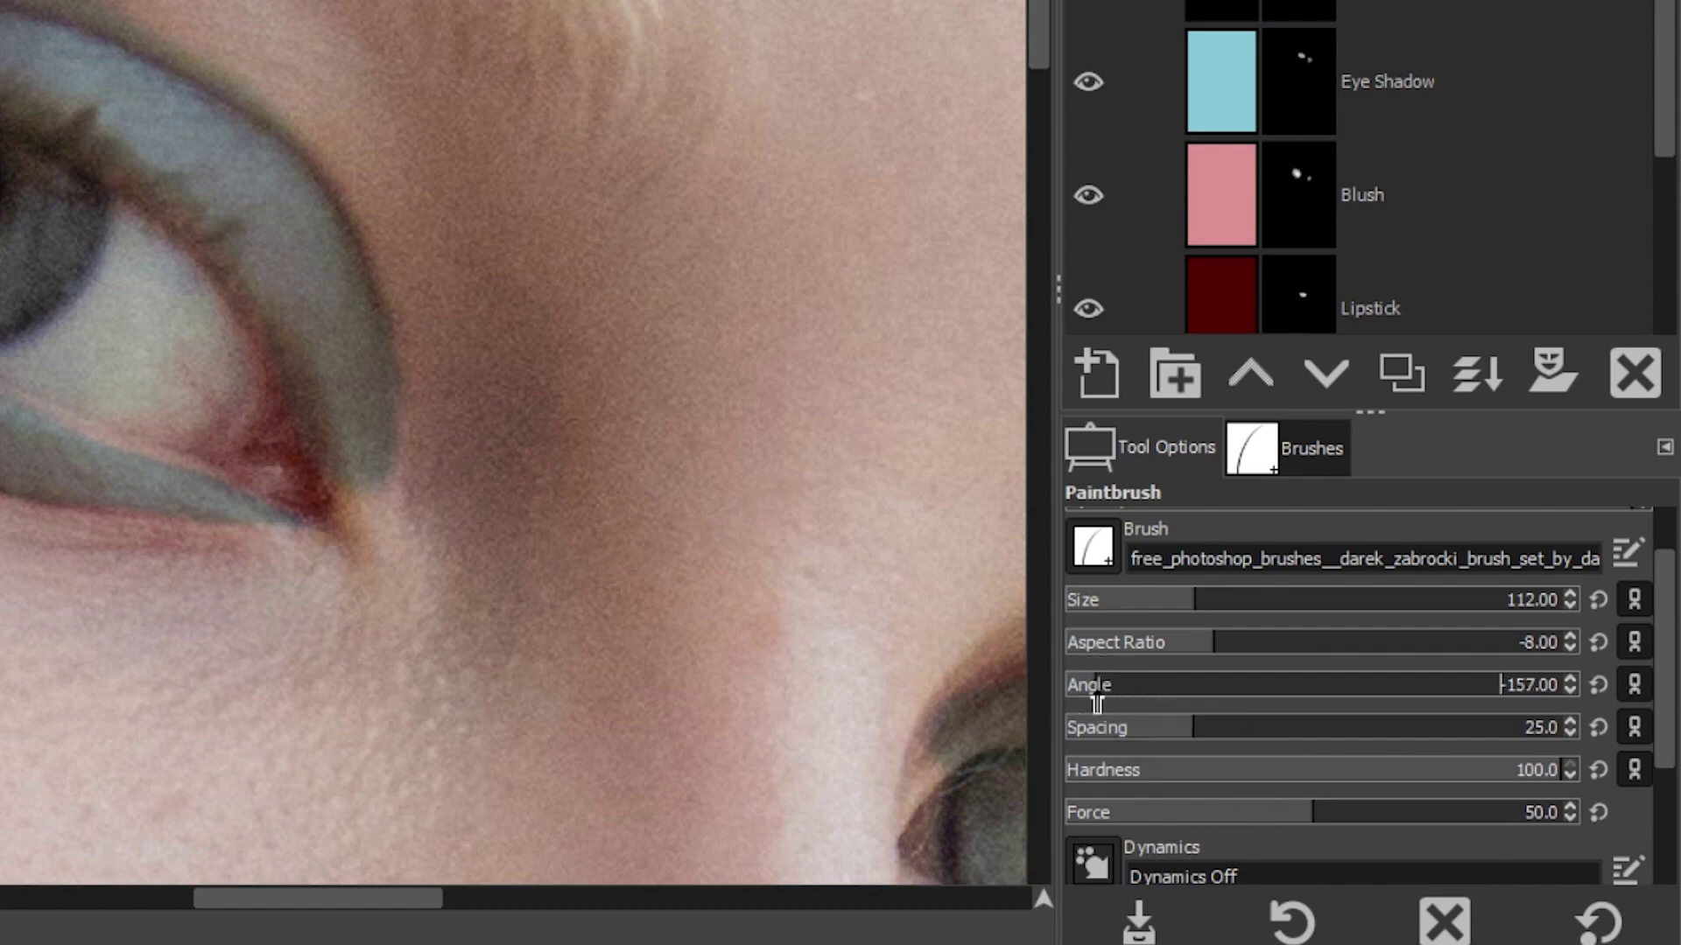
{"action": "left_click", "coordinate": [1135, 604]}
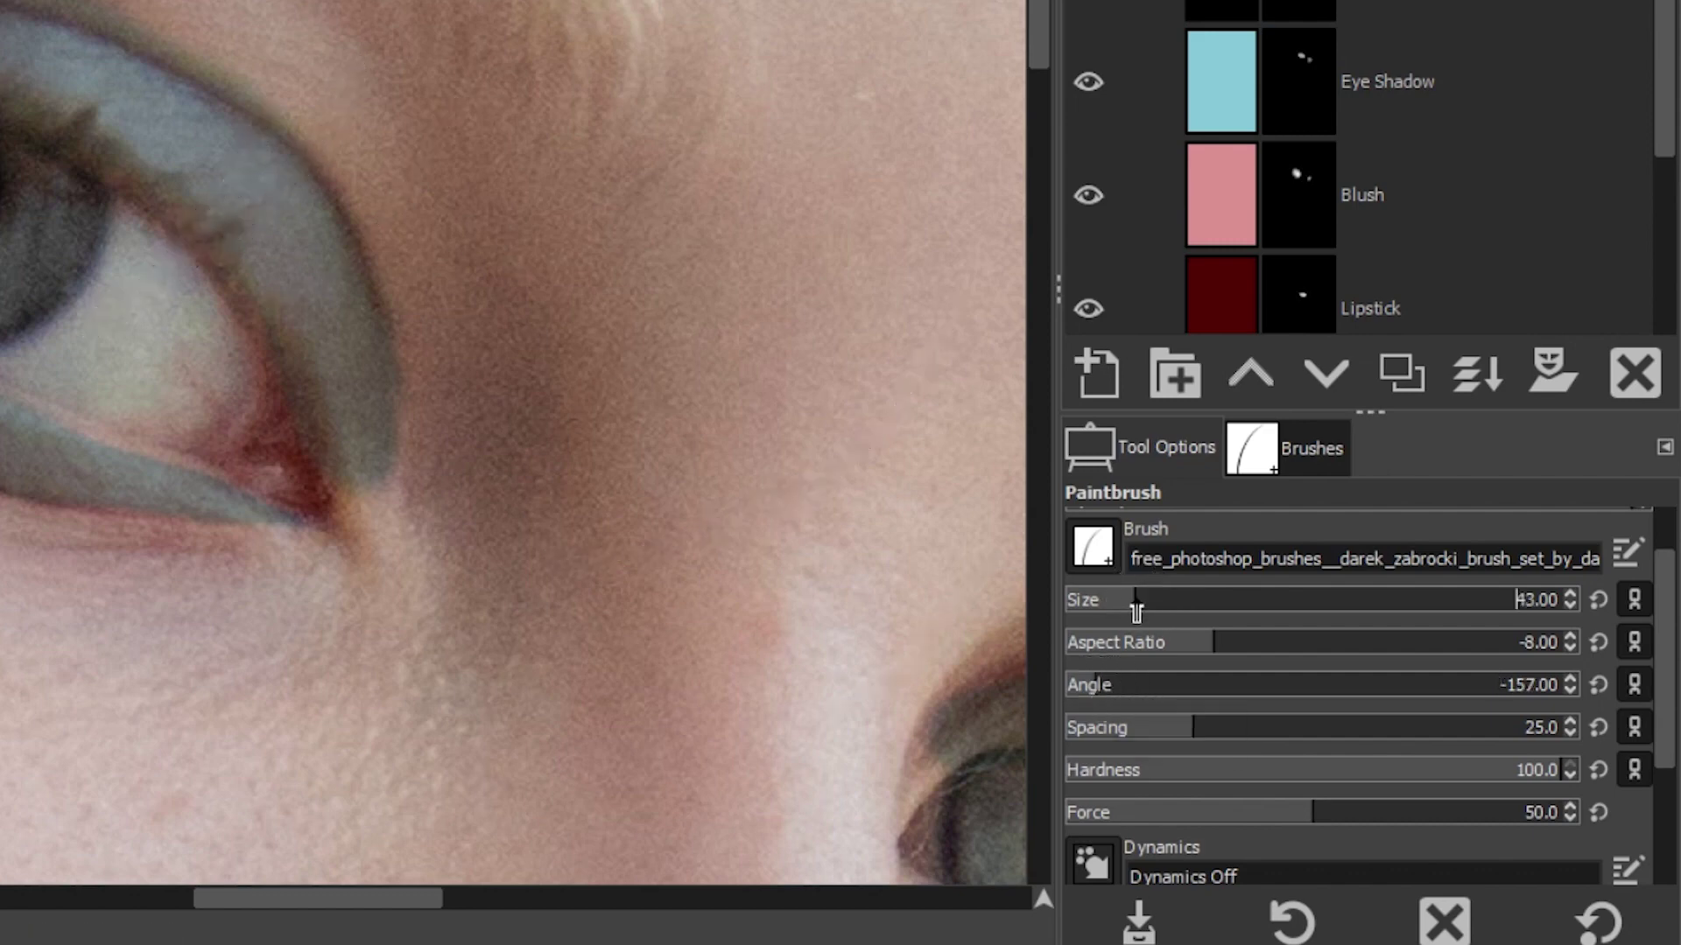
Try stamping curved black hairs along the upper lid at sizes 43 and 23, and delete the Eye Lashes #1 layer
{"action": "left_click", "coordinate": [240, 210]}
{"action": "left_click", "coordinate": [218, 203]}
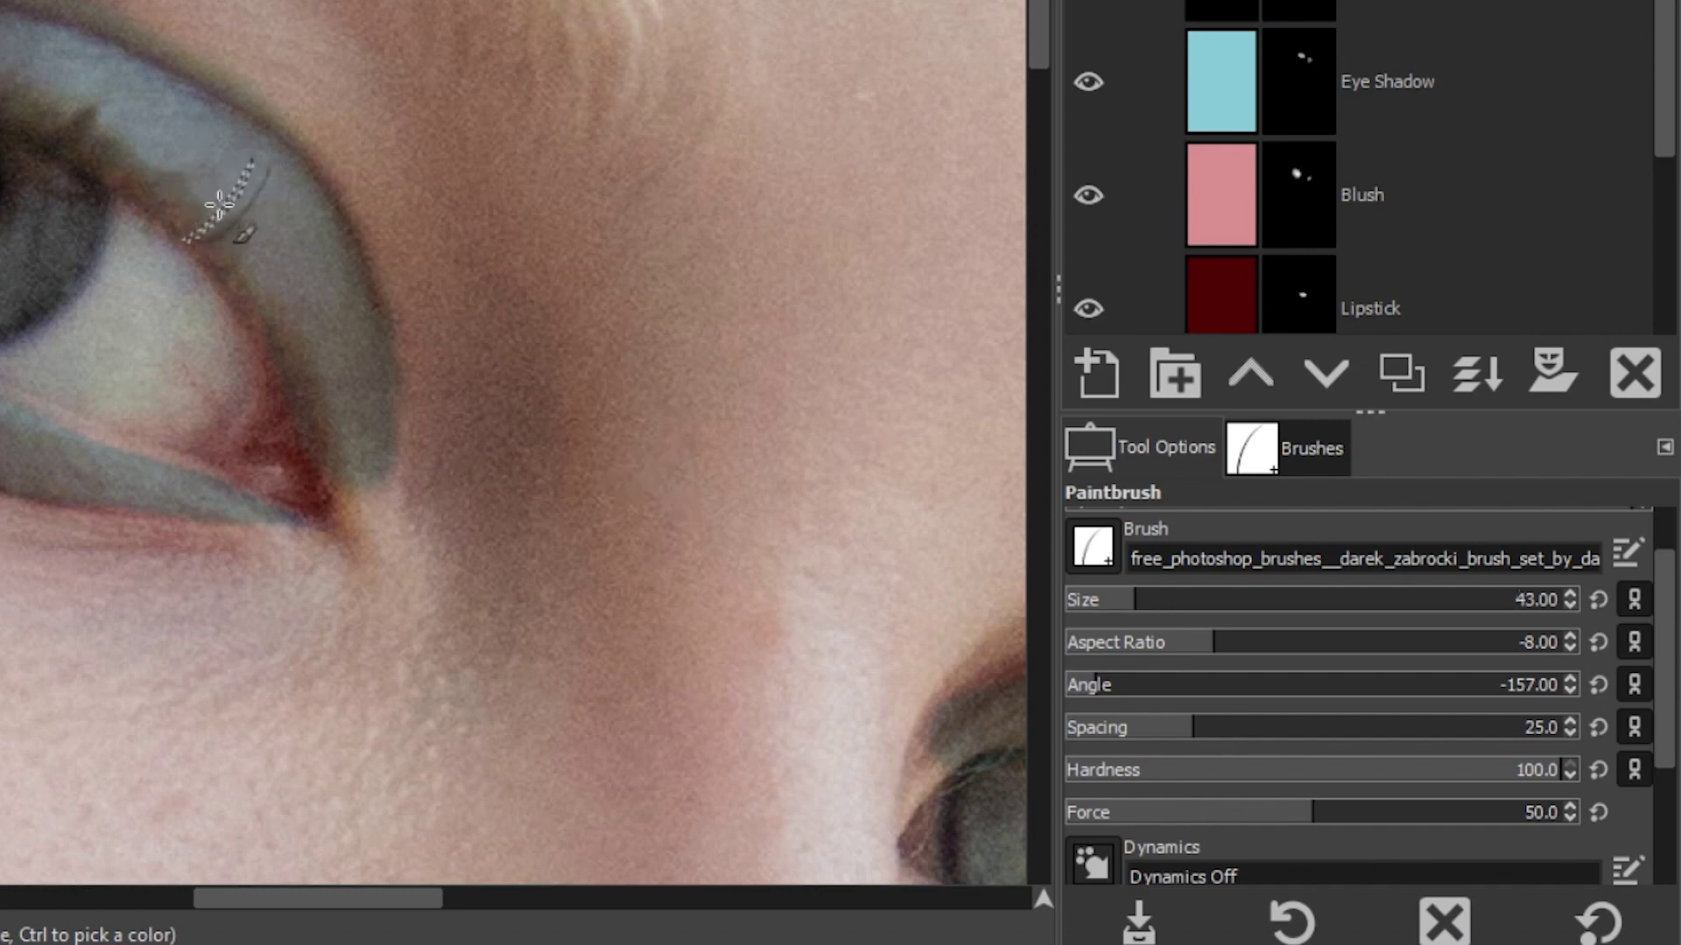
{"action": "left_click", "coordinate": [1110, 604]}
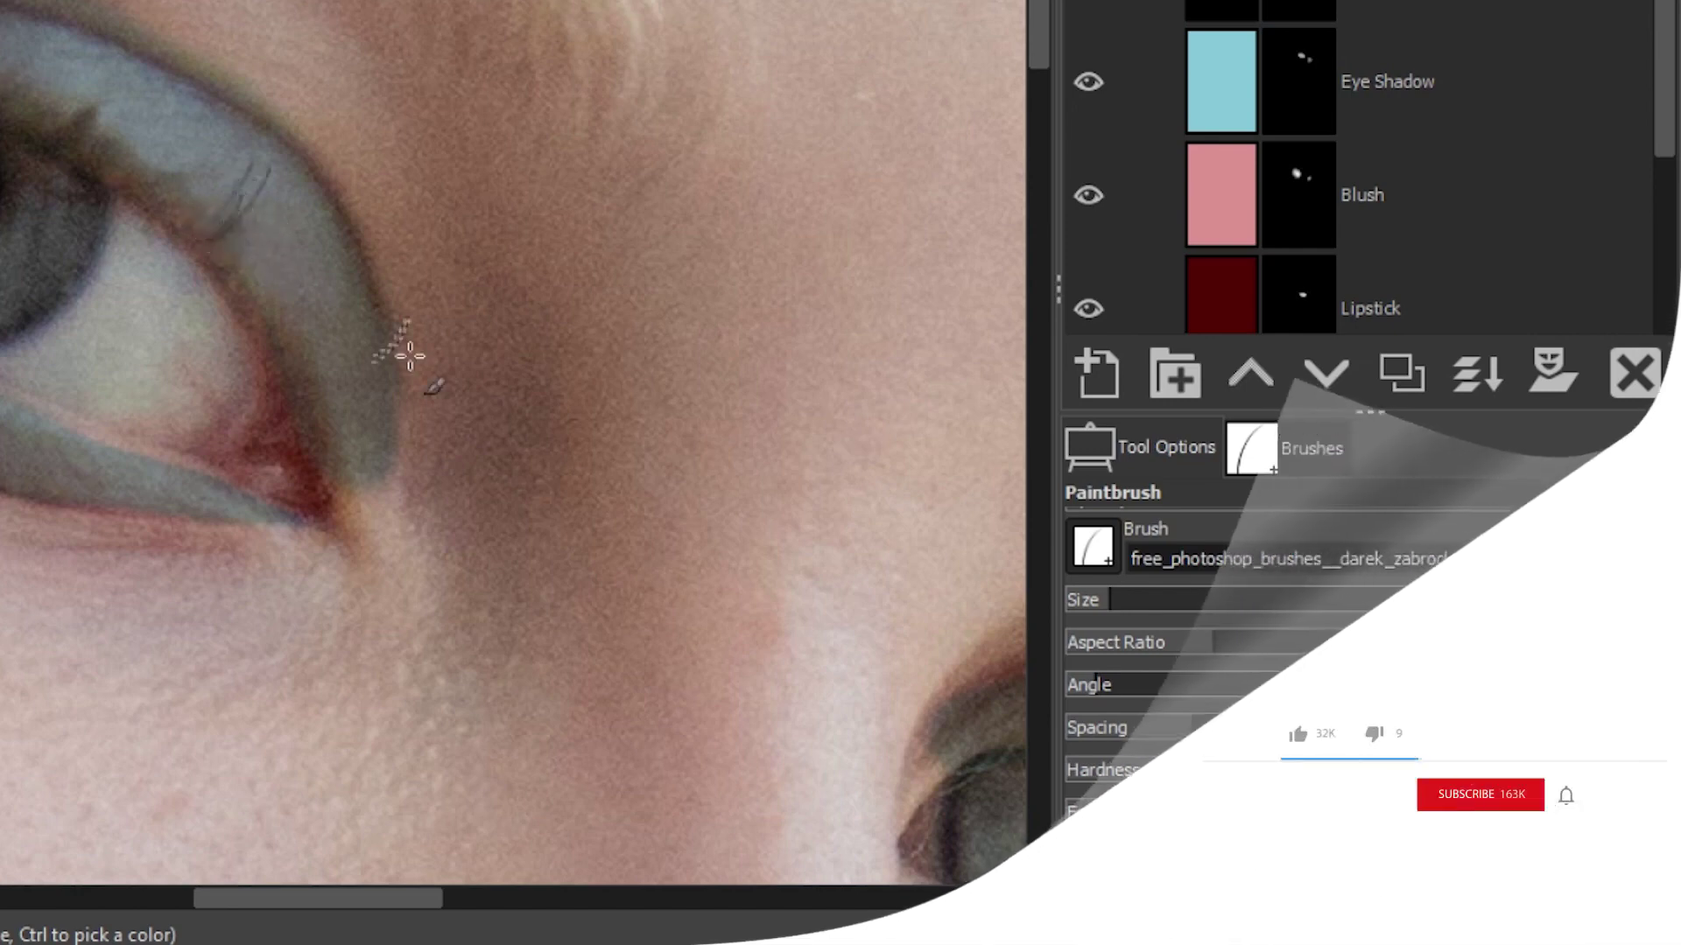
{"action": "left_click", "coordinate": [206, 210]}
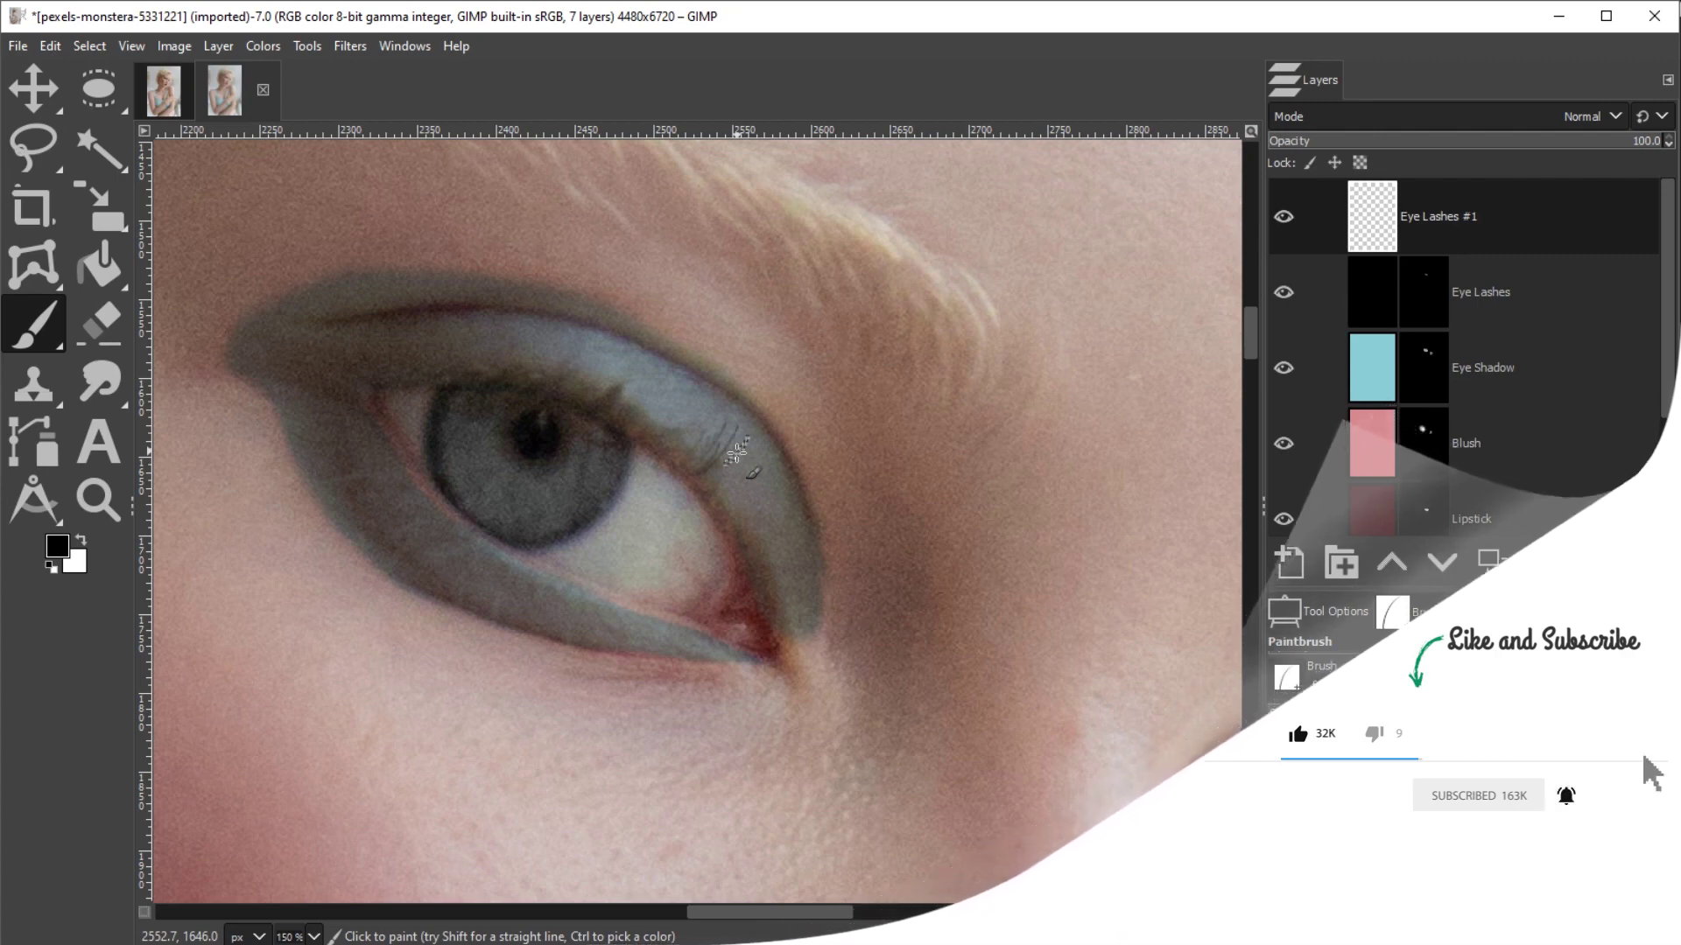
{"action": "left_click", "coordinate": [1647, 562]}
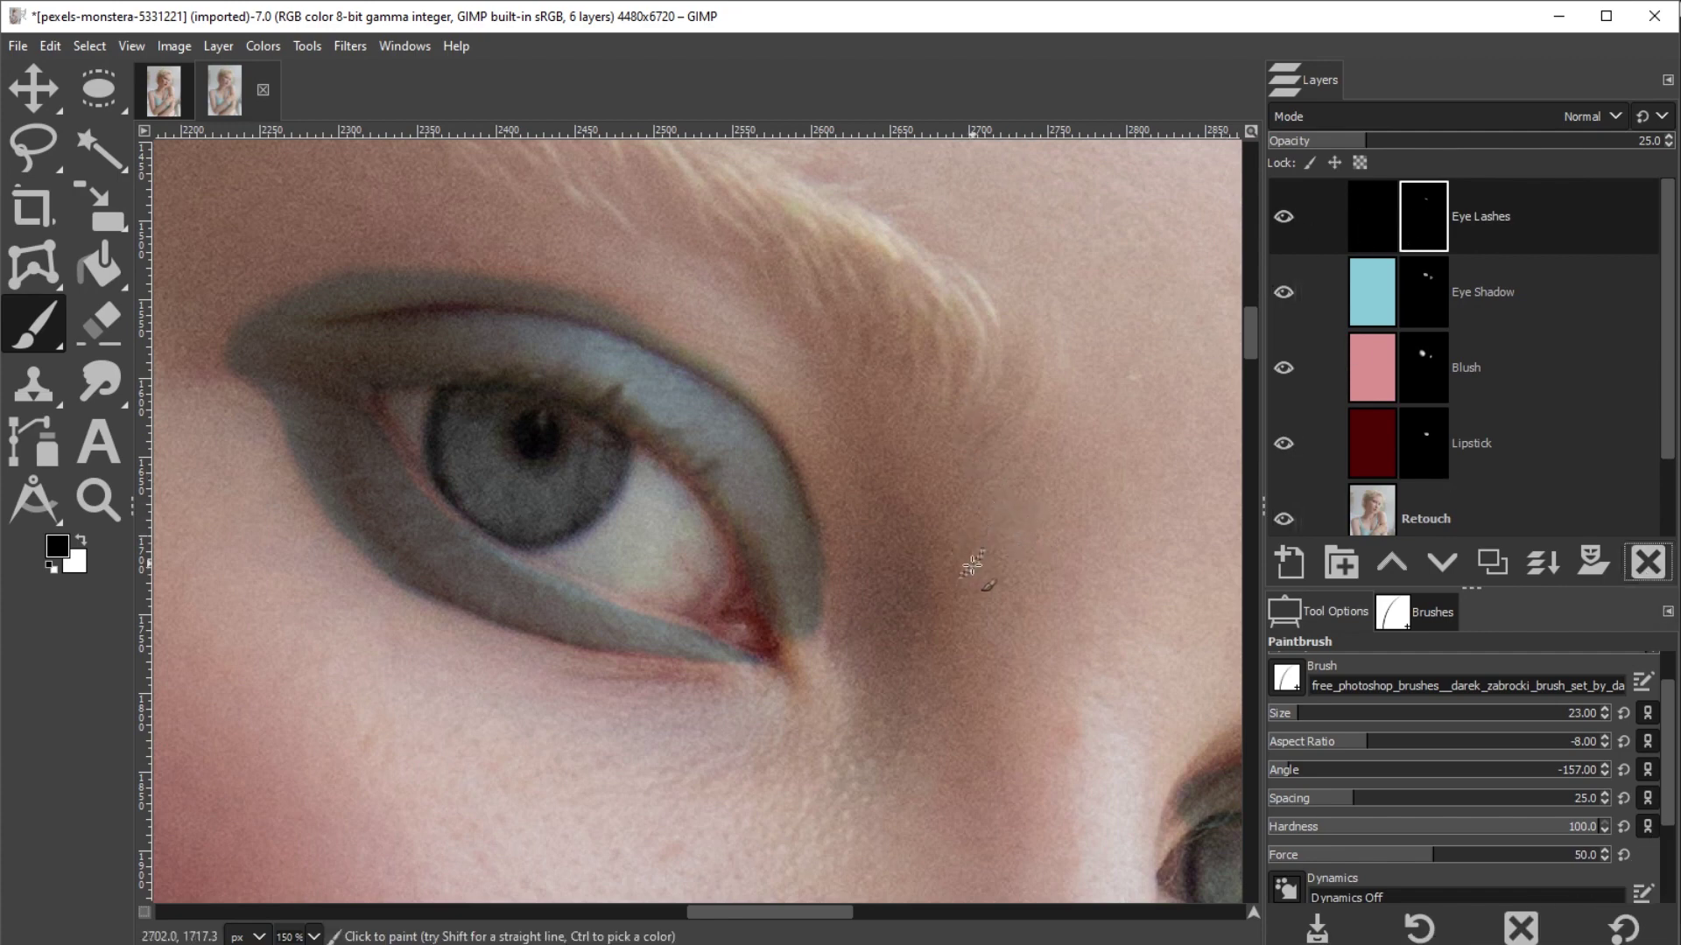
Paint the other eye's upper lash line in white on the Eye Lashes mask with a small 2. Hardness 050 brush
{"action": "left_click", "coordinate": [1400, 611]}
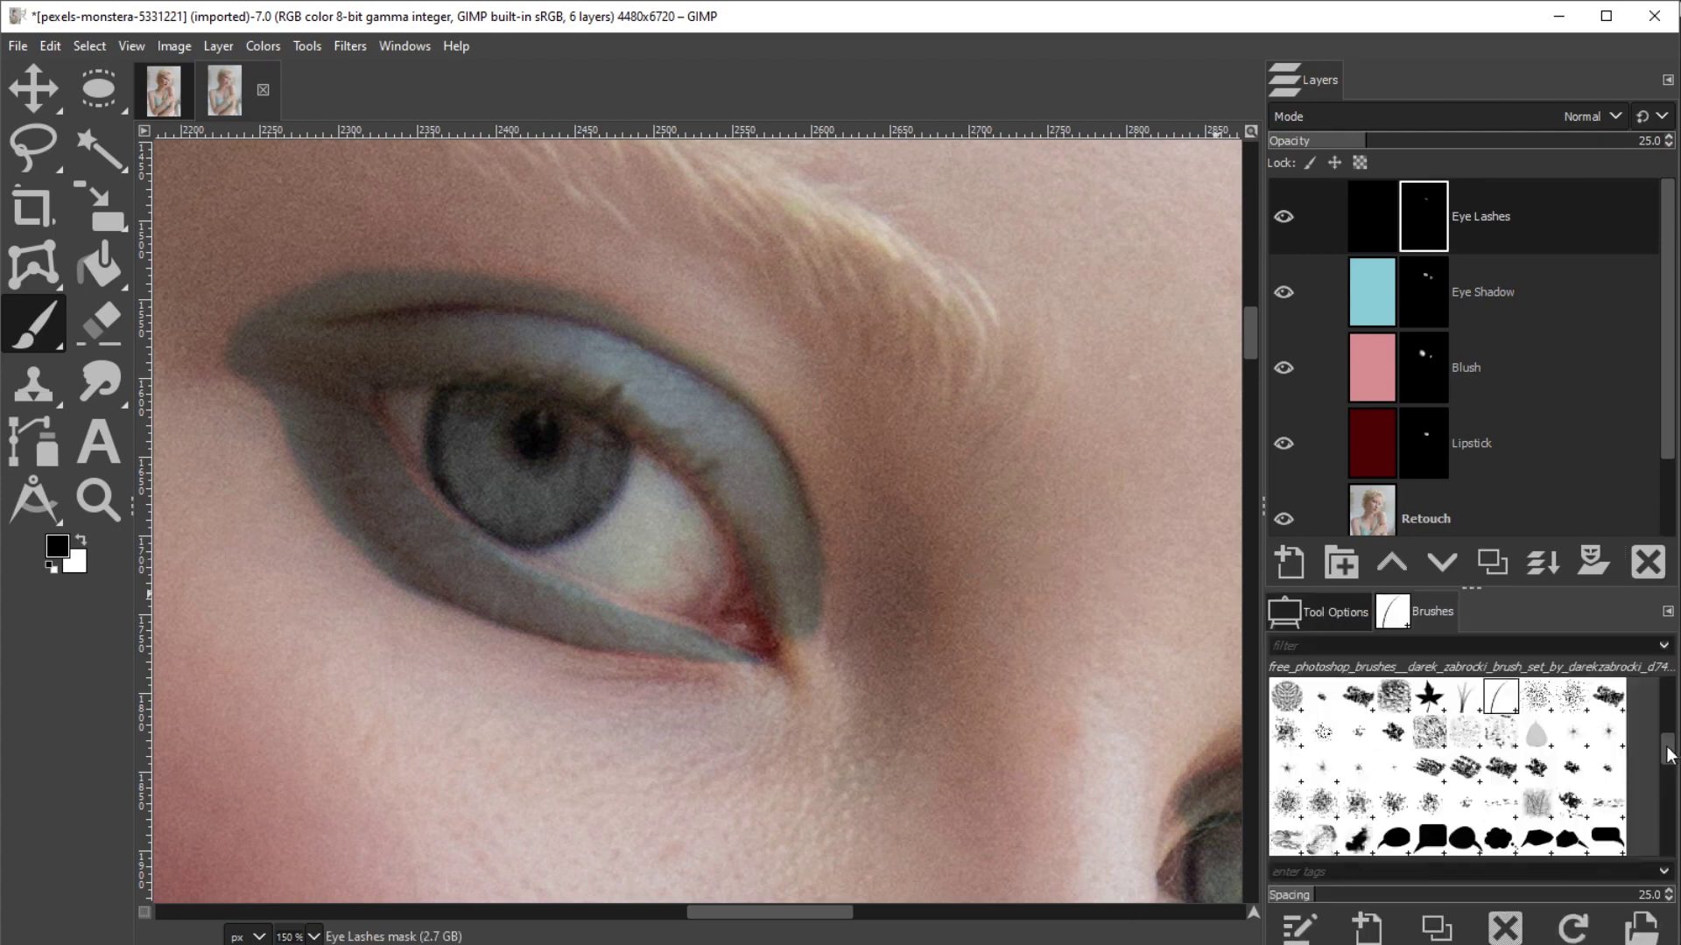
{"action": "left_click_drag", "start_coordinate": [1668, 755], "coordinate": [1668, 691]}
{"action": "left_click", "coordinate": [1536, 696]}
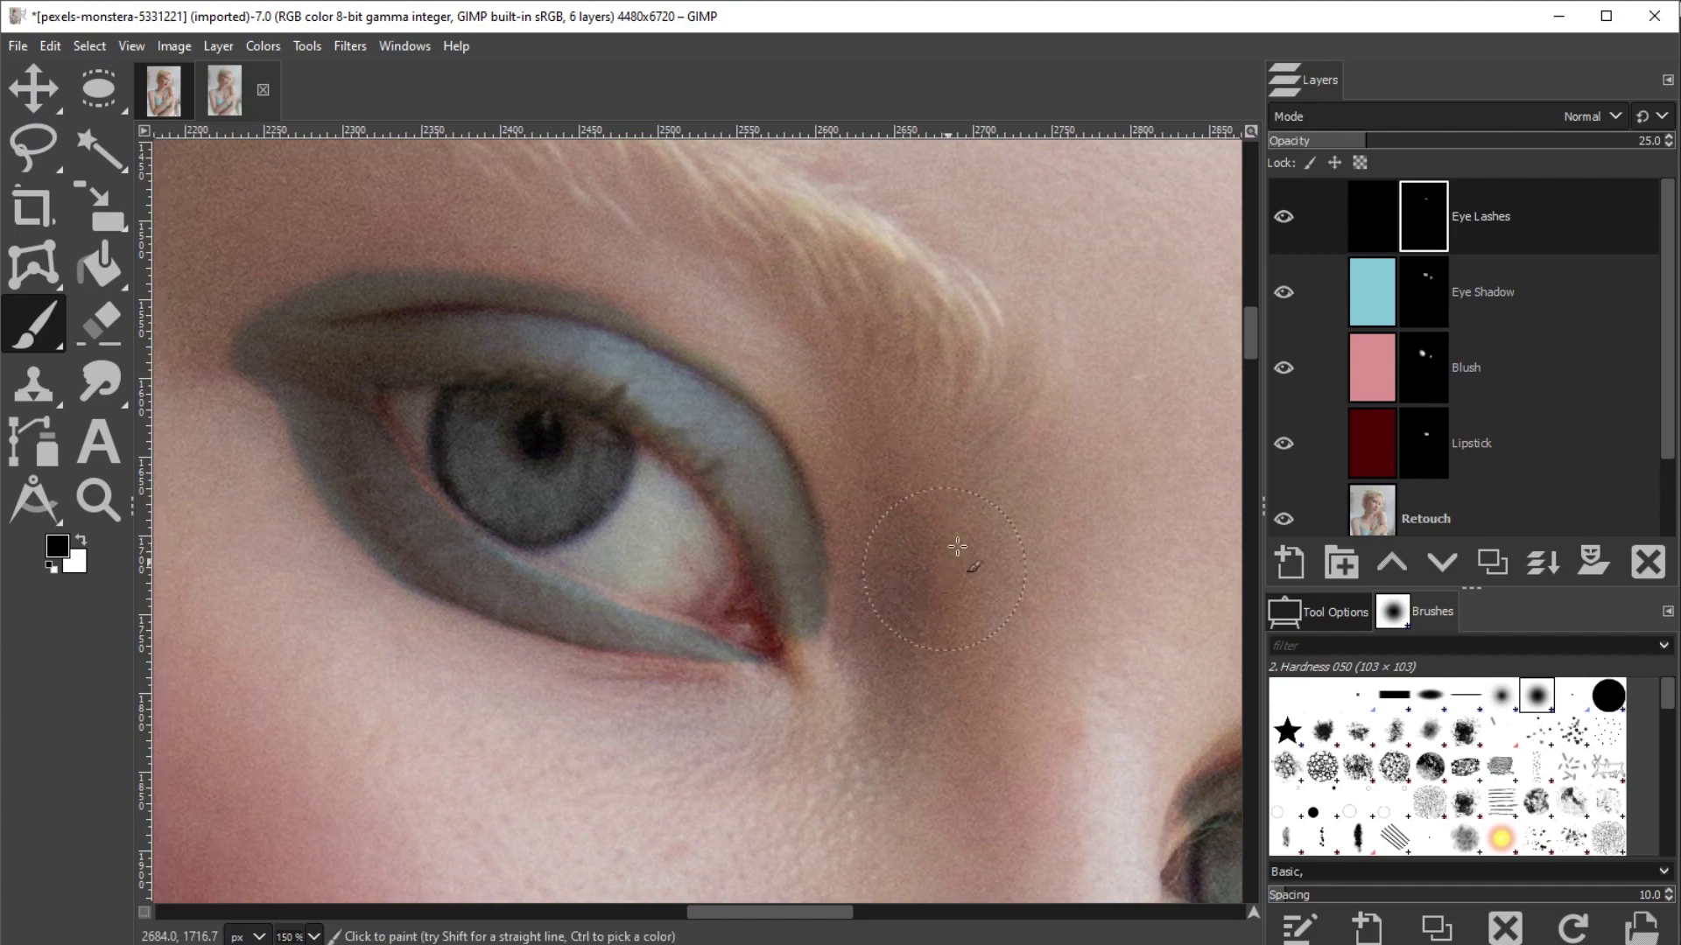
{"action": "left_click_drag", "start_coordinate": [819, 912], "coordinate": [894, 912]}
{"action": "left_click_drag", "start_coordinate": [1253, 330], "coordinate": [1254, 377]}
{"action": "left_click_drag", "start_coordinate": [1254, 381], "coordinate": [1254, 365]}
{"action": "key", "text": "bracketleft"}
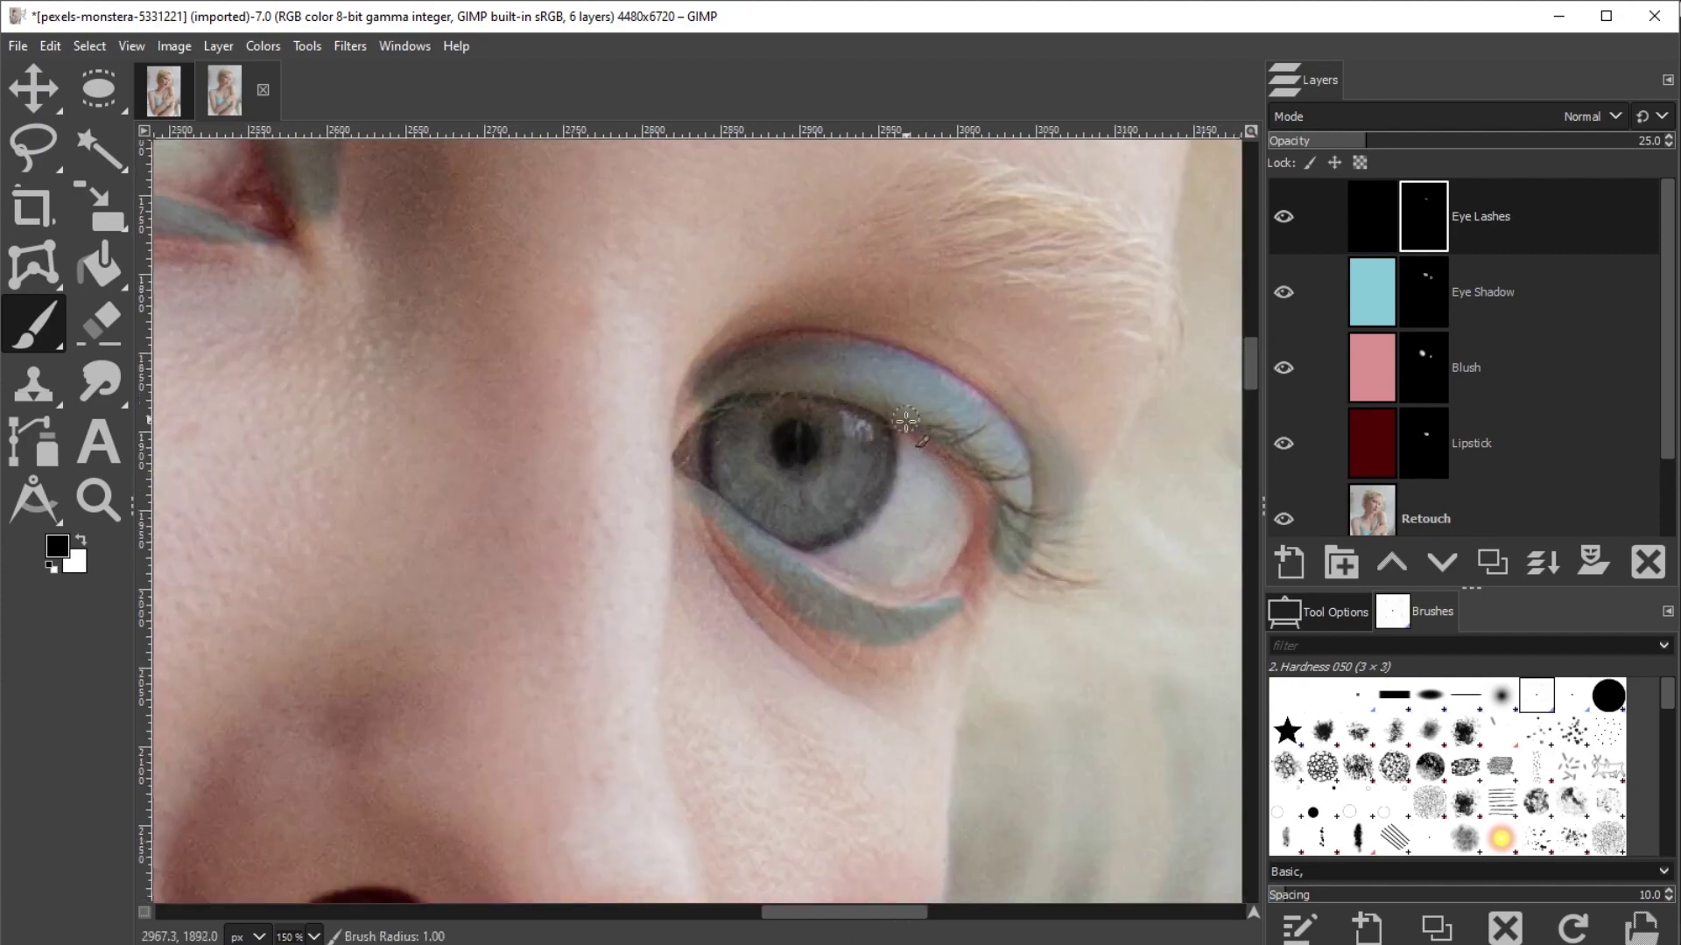
{"action": "key", "text": "x"}
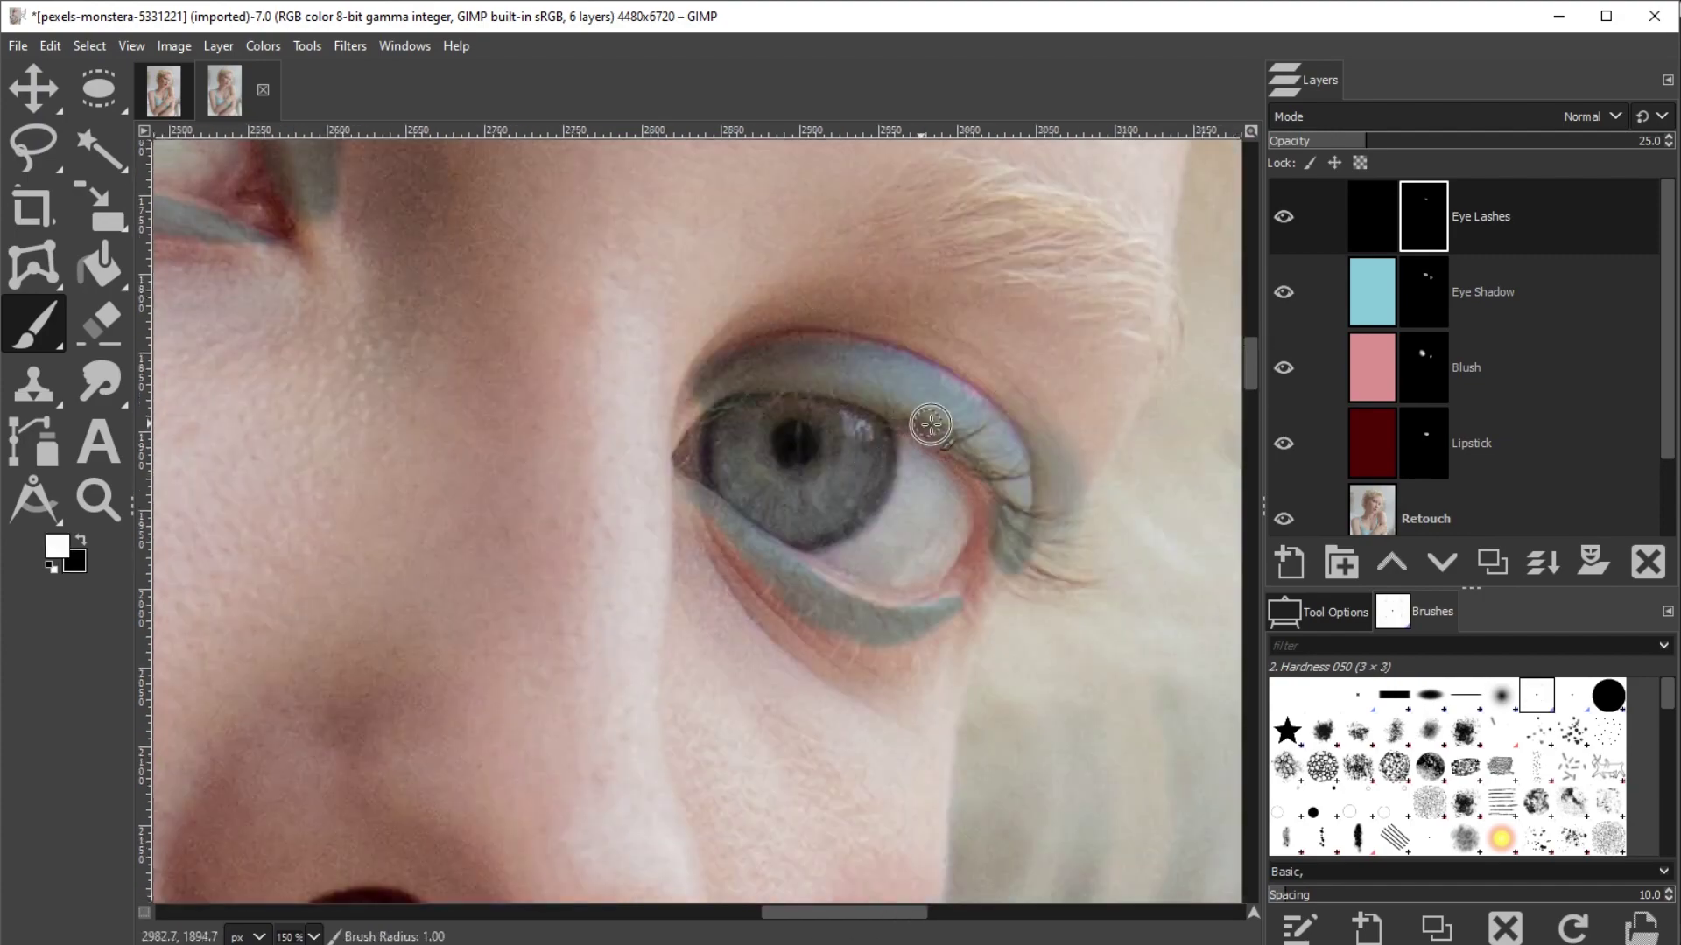
{"action": "mouse_move", "coordinate": [913, 438]}
{"action": "left_mouse_down"}
{"action": "mouse_move", "coordinate": [967, 471]}
{"action": "mouse_move", "coordinate": [999, 484]}
{"action": "mouse_move", "coordinate": [984, 476]}
{"action": "mouse_move", "coordinate": [1011, 470]}
{"action": "mouse_move", "coordinate": [994, 532]}
{"action": "mouse_move", "coordinate": [1002, 503]}
{"action": "mouse_move", "coordinate": [1065, 517]}
{"action": "mouse_move", "coordinate": [1042, 558]}
{"action": "mouse_move", "coordinate": [1008, 534]}
{"action": "mouse_move", "coordinate": [1027, 574]}
{"action": "mouse_move", "coordinate": [1065, 565]}
{"action": "left_mouse_up"}
{"action": "key", "text": "x"}
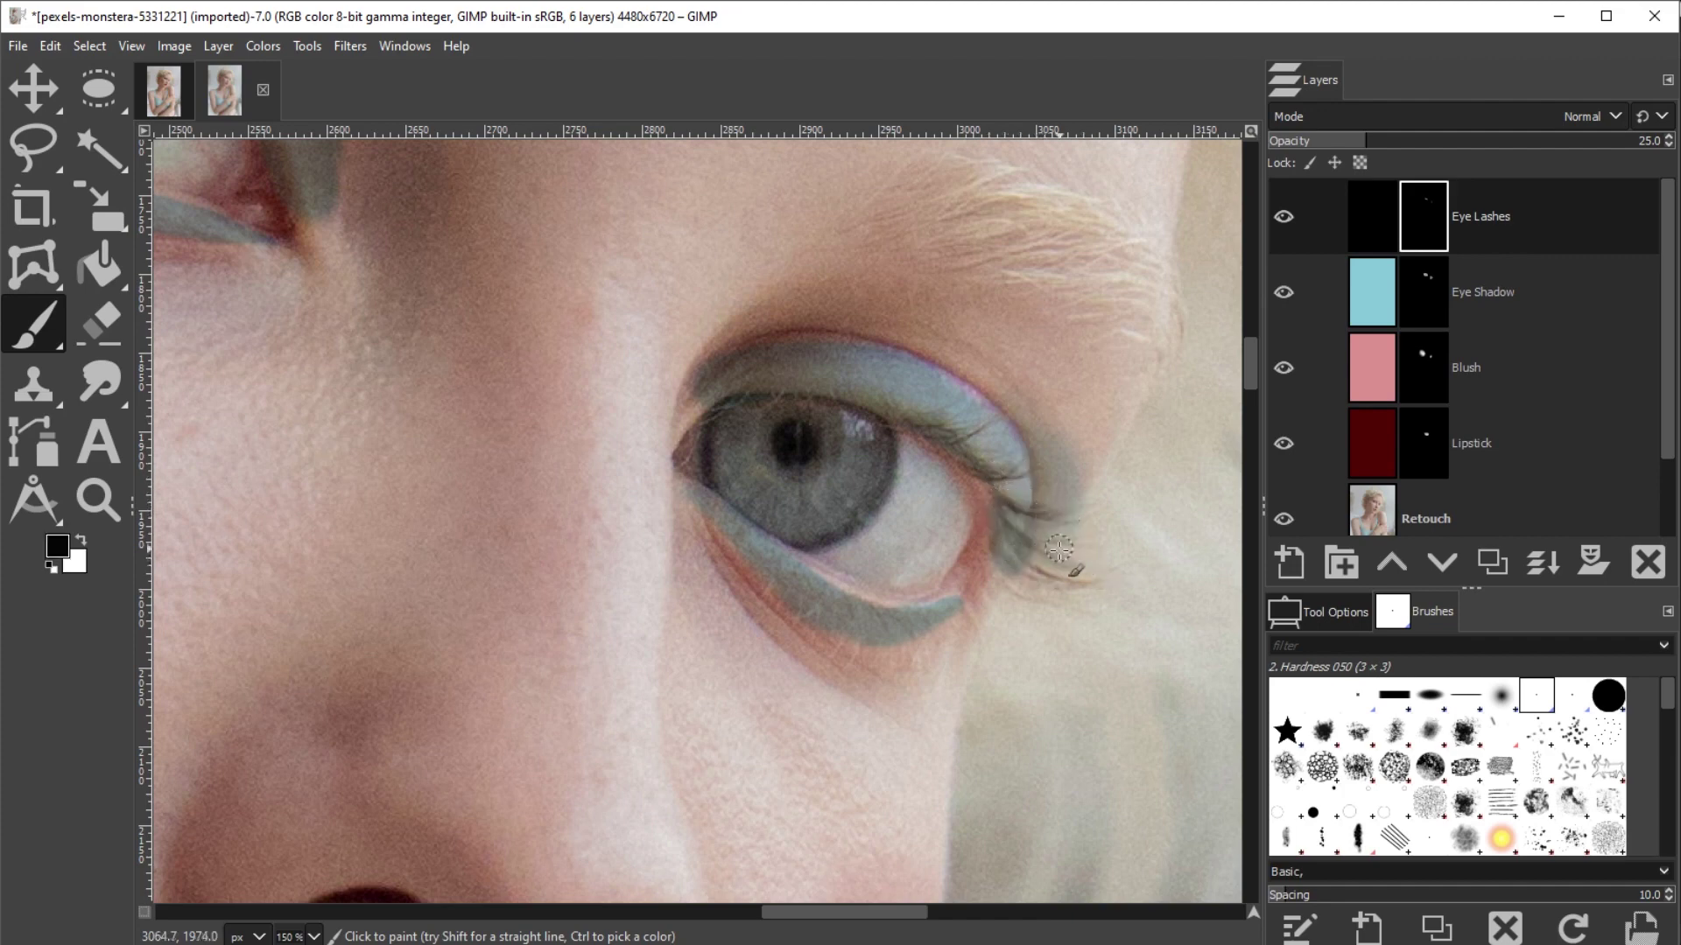
Refine the lashes at that eye's outer corner on the Eye Lashes mask, using the brush at size 10
{"action": "key", "text": "bracketleft"}
{"action": "scroll", "coordinate": [1247, 354], "scroll_direction": "down", "scroll_amount": 2}
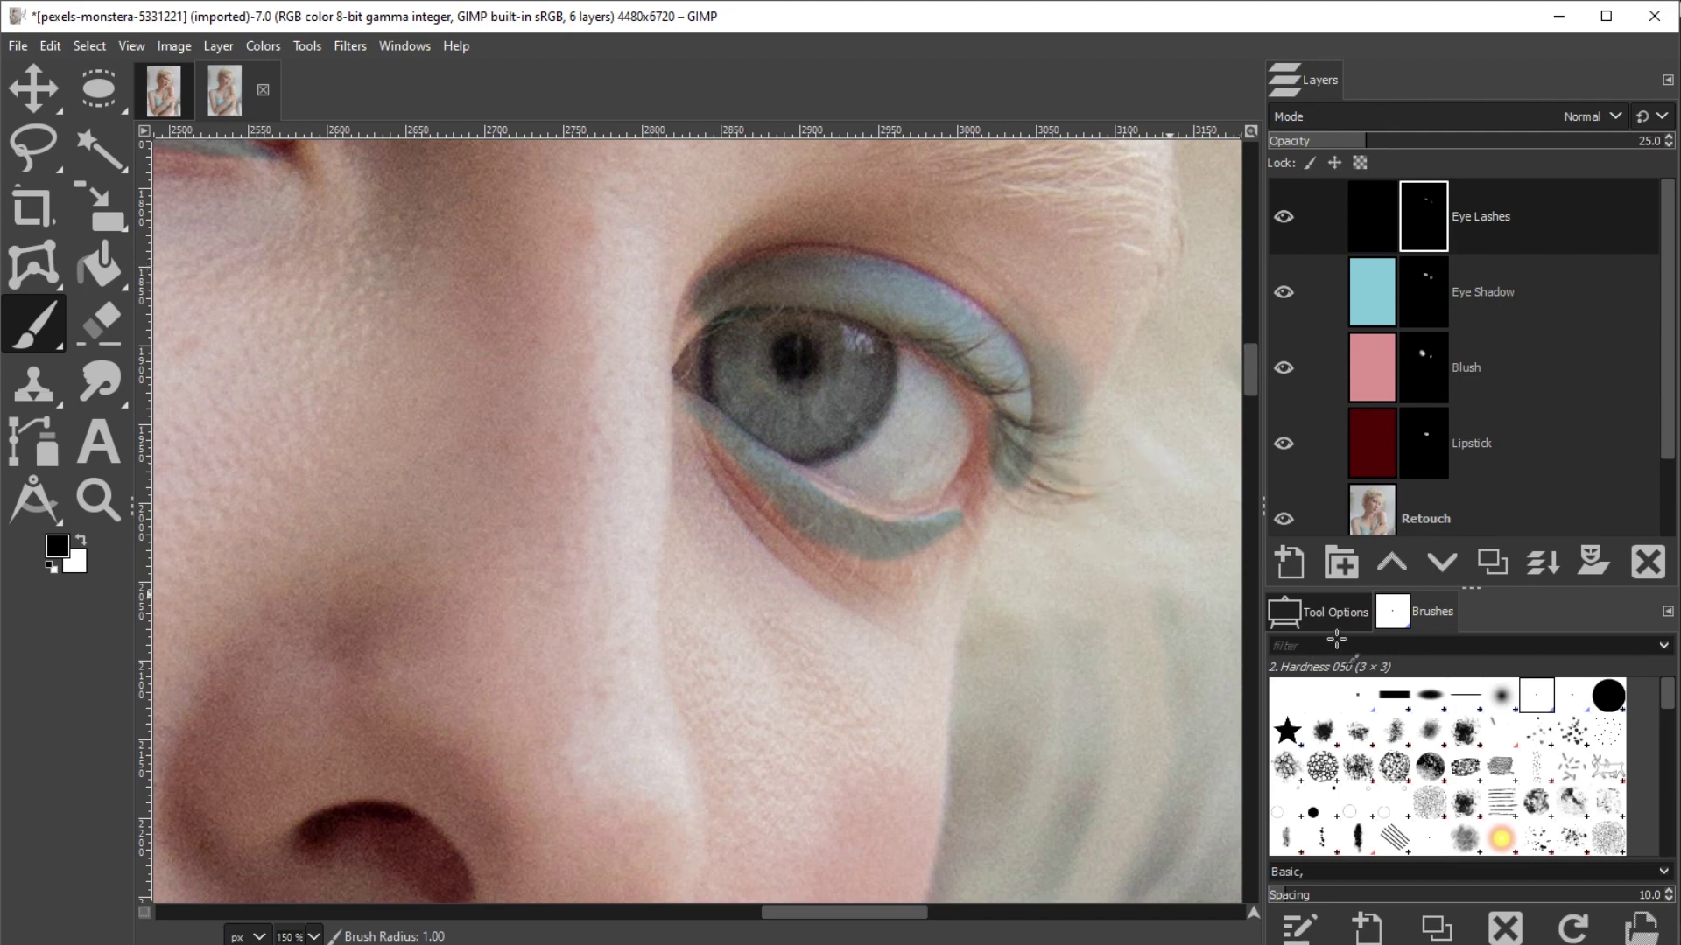
{"action": "left_click", "coordinate": [1319, 611]}
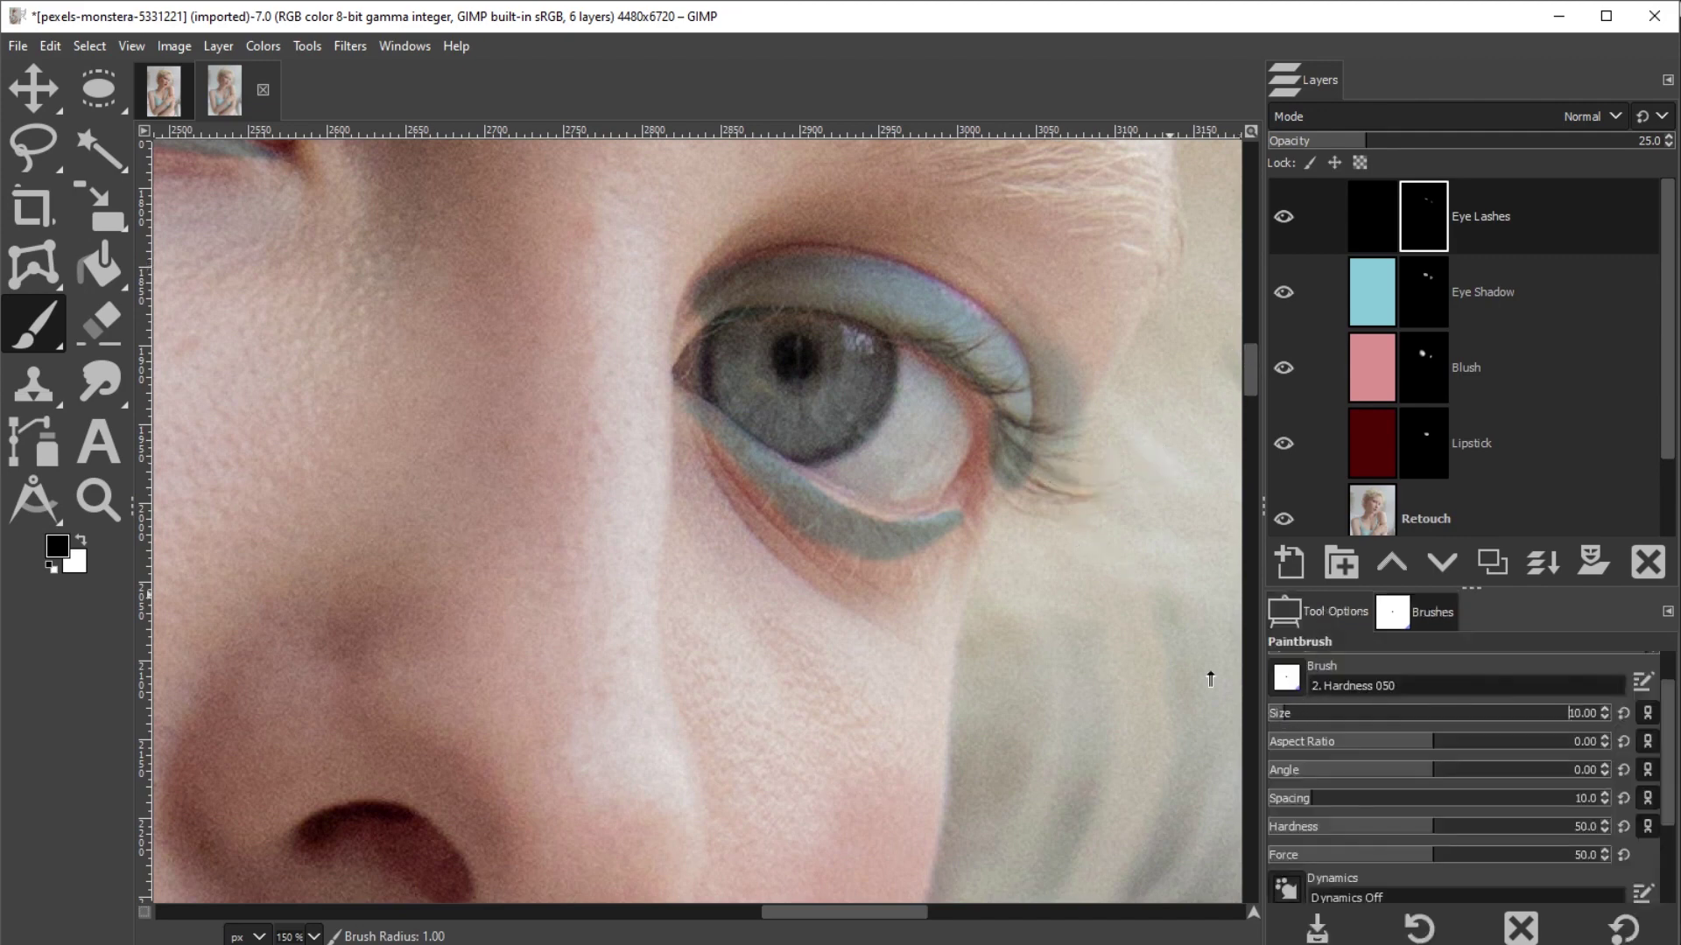
{"action": "left_click_drag", "start_coordinate": [1031, 484], "coordinate": [1076, 491]}
{"action": "key", "text": "x"}
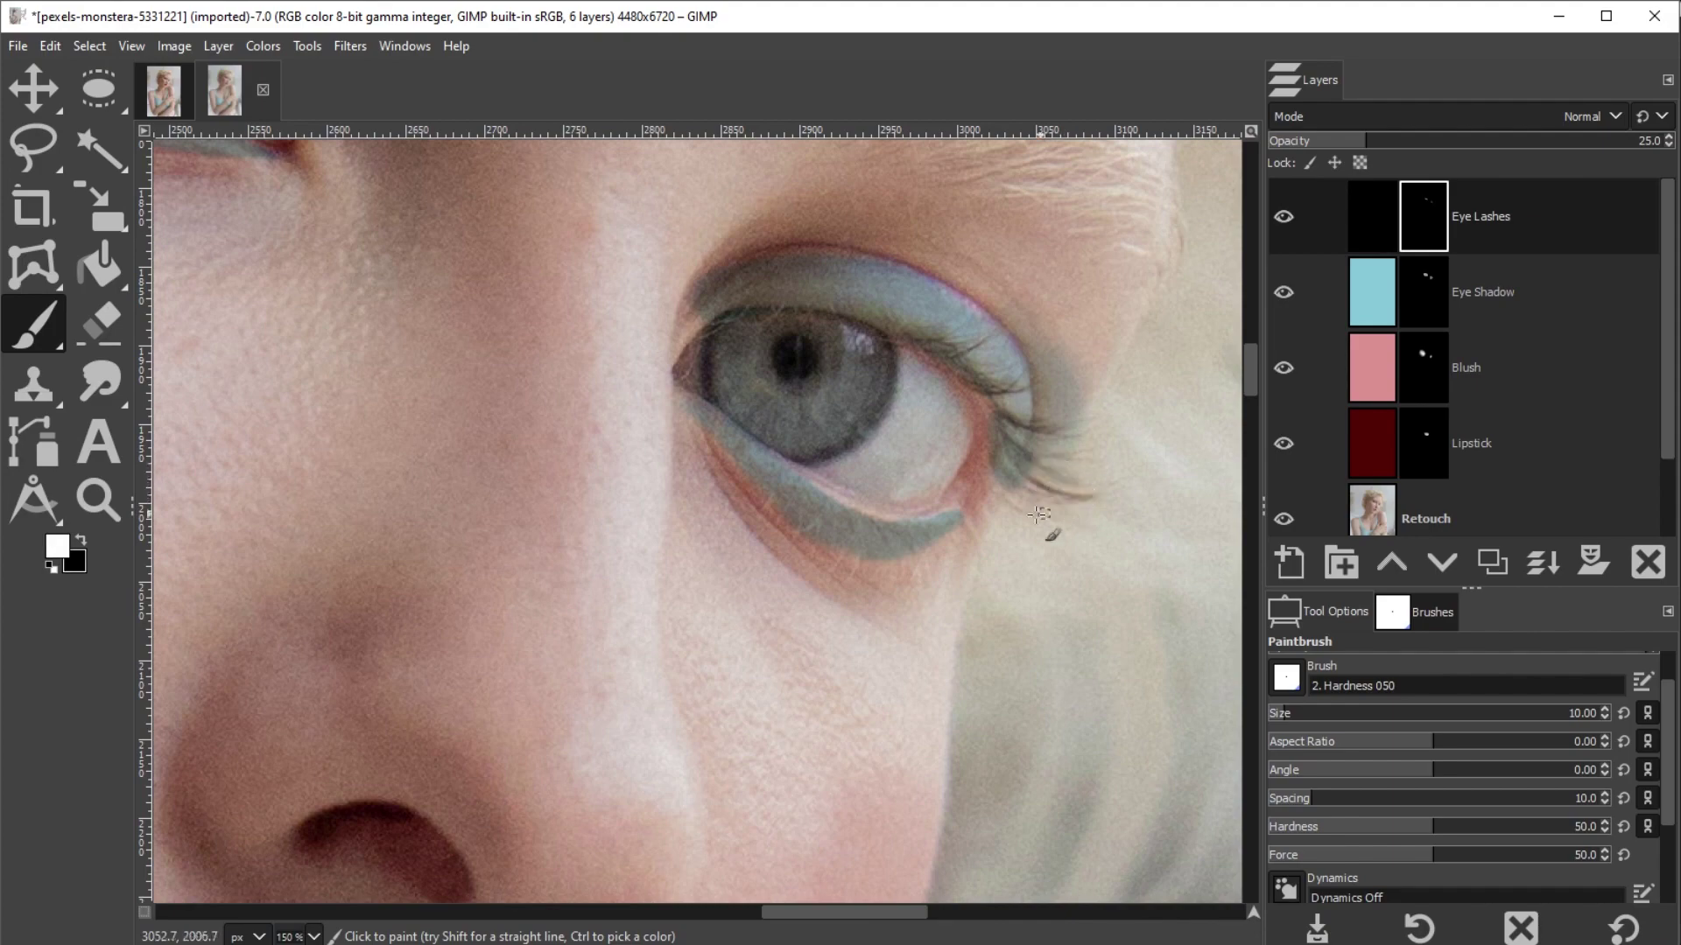
{"action": "key", "text": "x"}
Create a transparent layer named Hair Highlighting above the Eye Lashes layer
{"action": "key", "text": "z"}
{"action": "left_click", "coordinate": [507, 485], "text": "ctrl"}
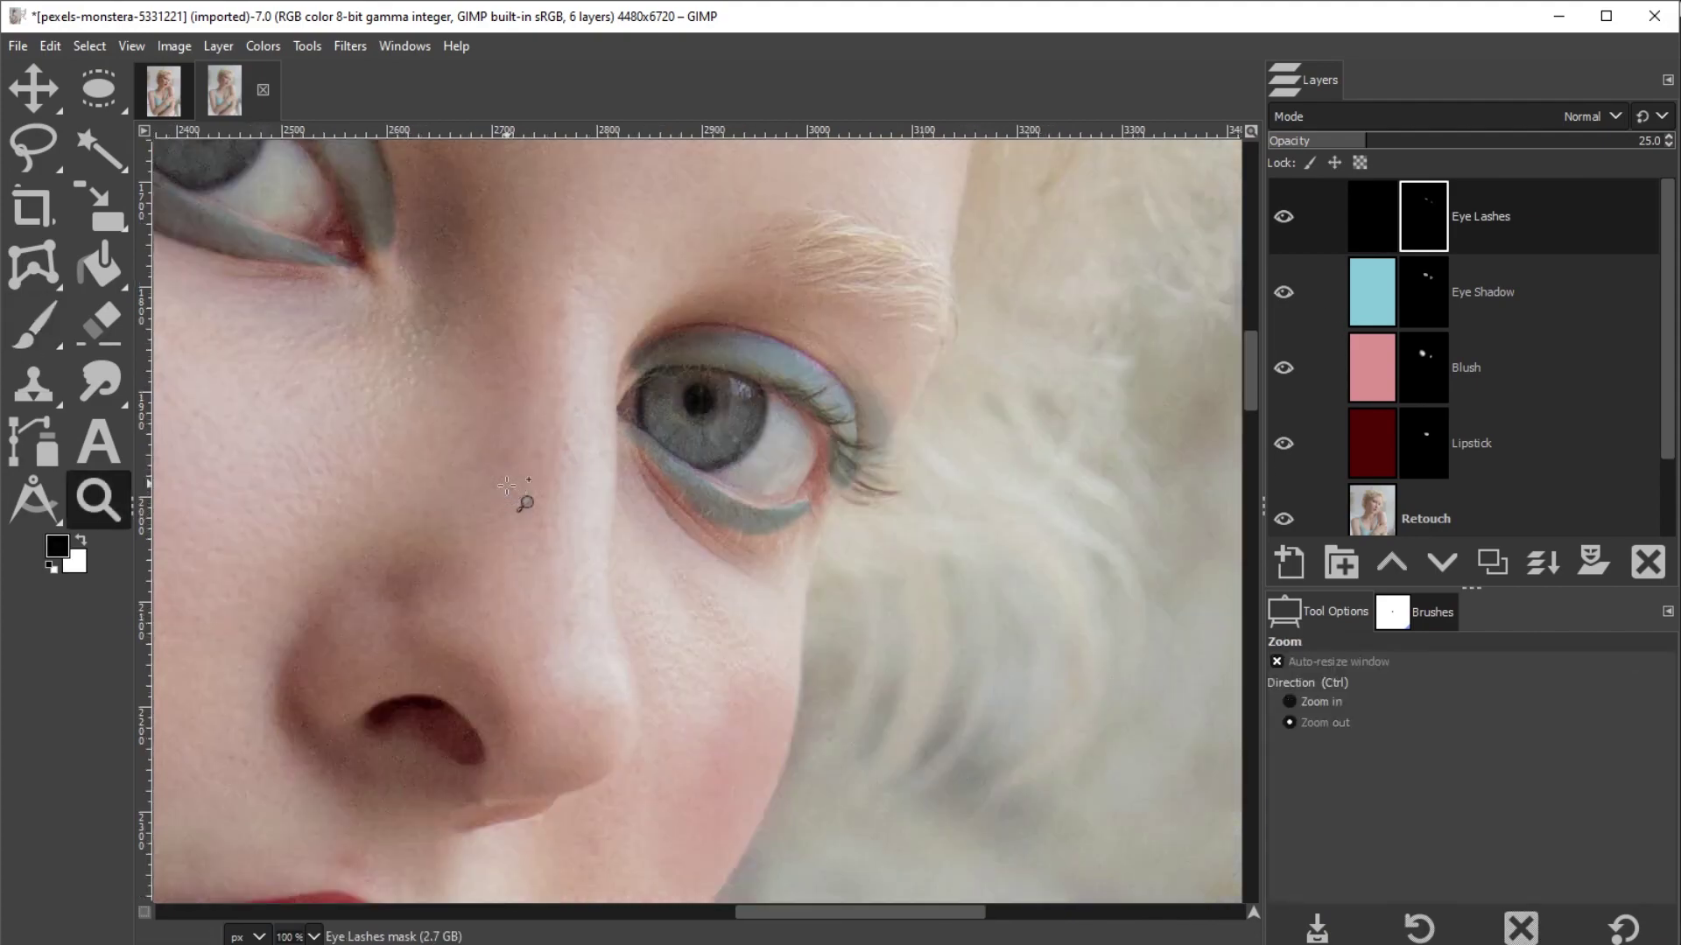
{"action": "left_click", "coordinate": [507, 485], "text": "ctrl"}
{"action": "left_click", "coordinate": [507, 485], "text": "ctrl"}
{"action": "left_click", "coordinate": [507, 485], "text": "ctrl"}
{"action": "left_click_drag", "start_coordinate": [505, 486], "coordinate": [775, 719]}
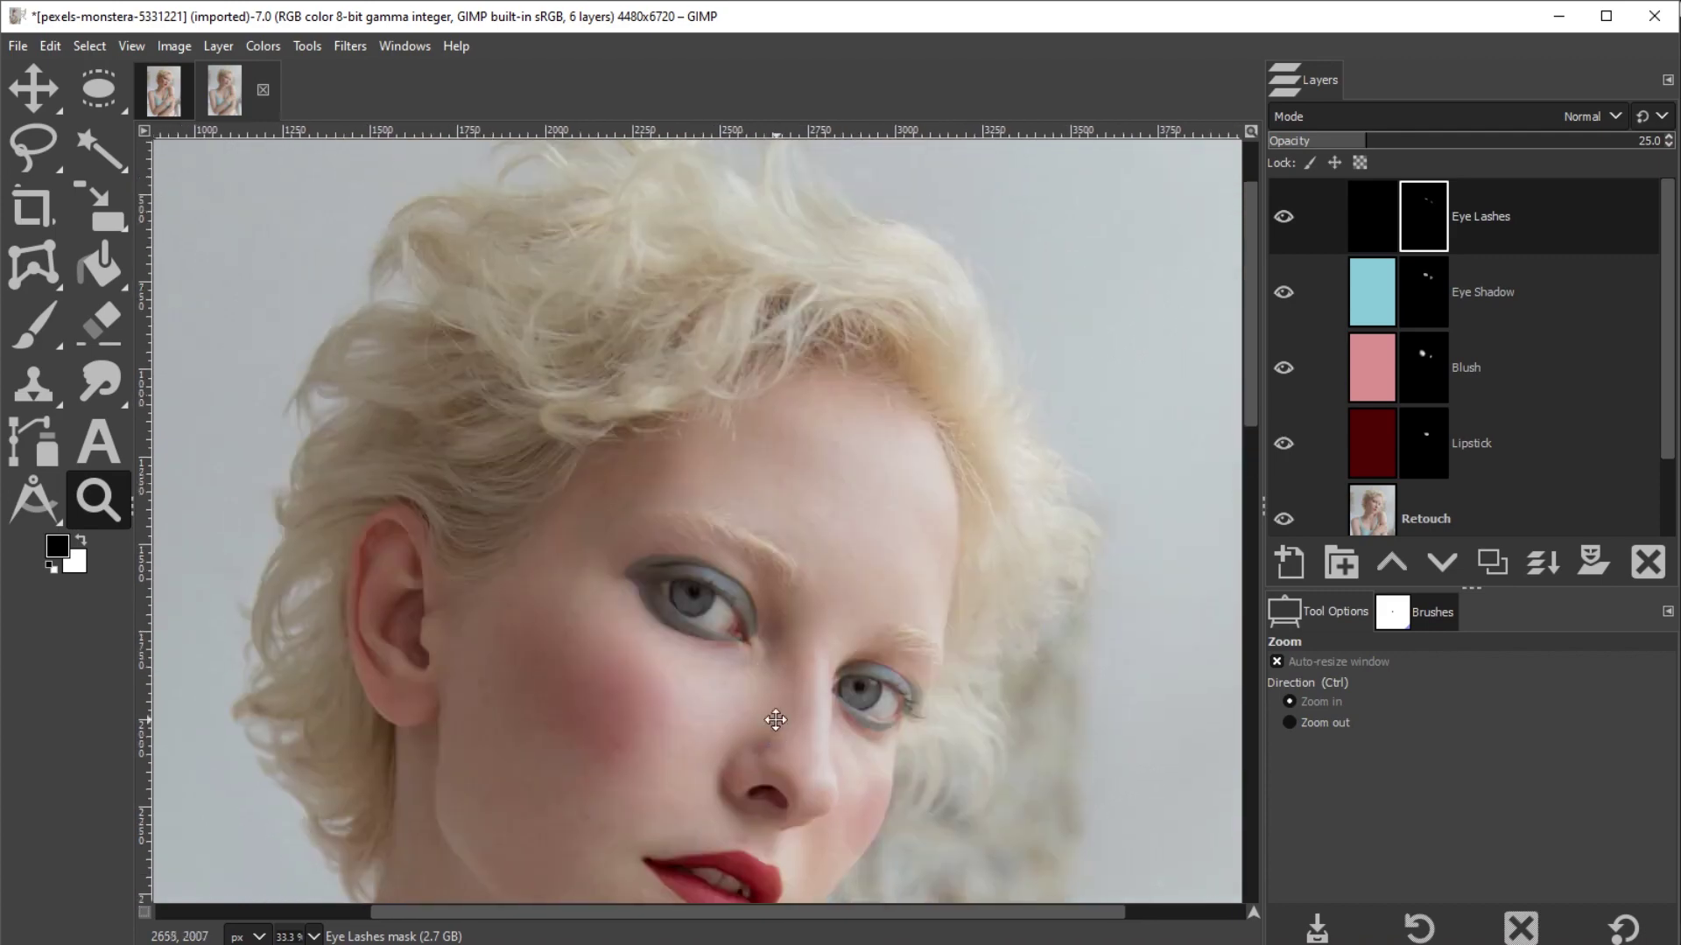
{"action": "left_click", "coordinate": [1290, 562]}
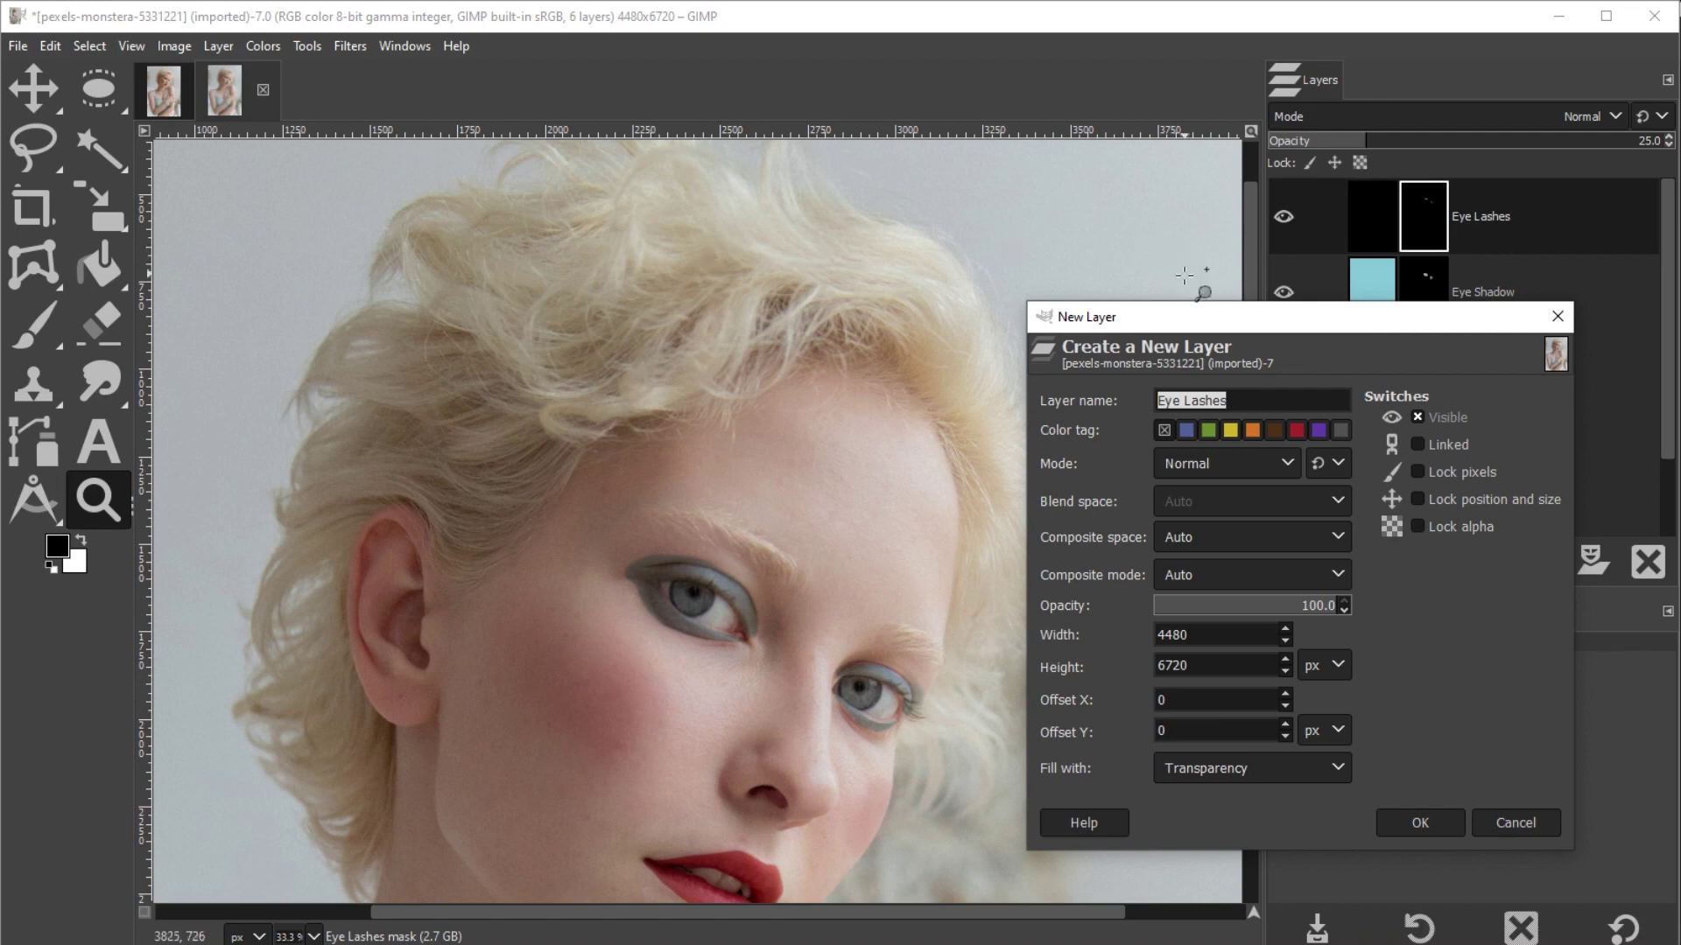
{"action": "type", "text": "Hair Highlighting"}
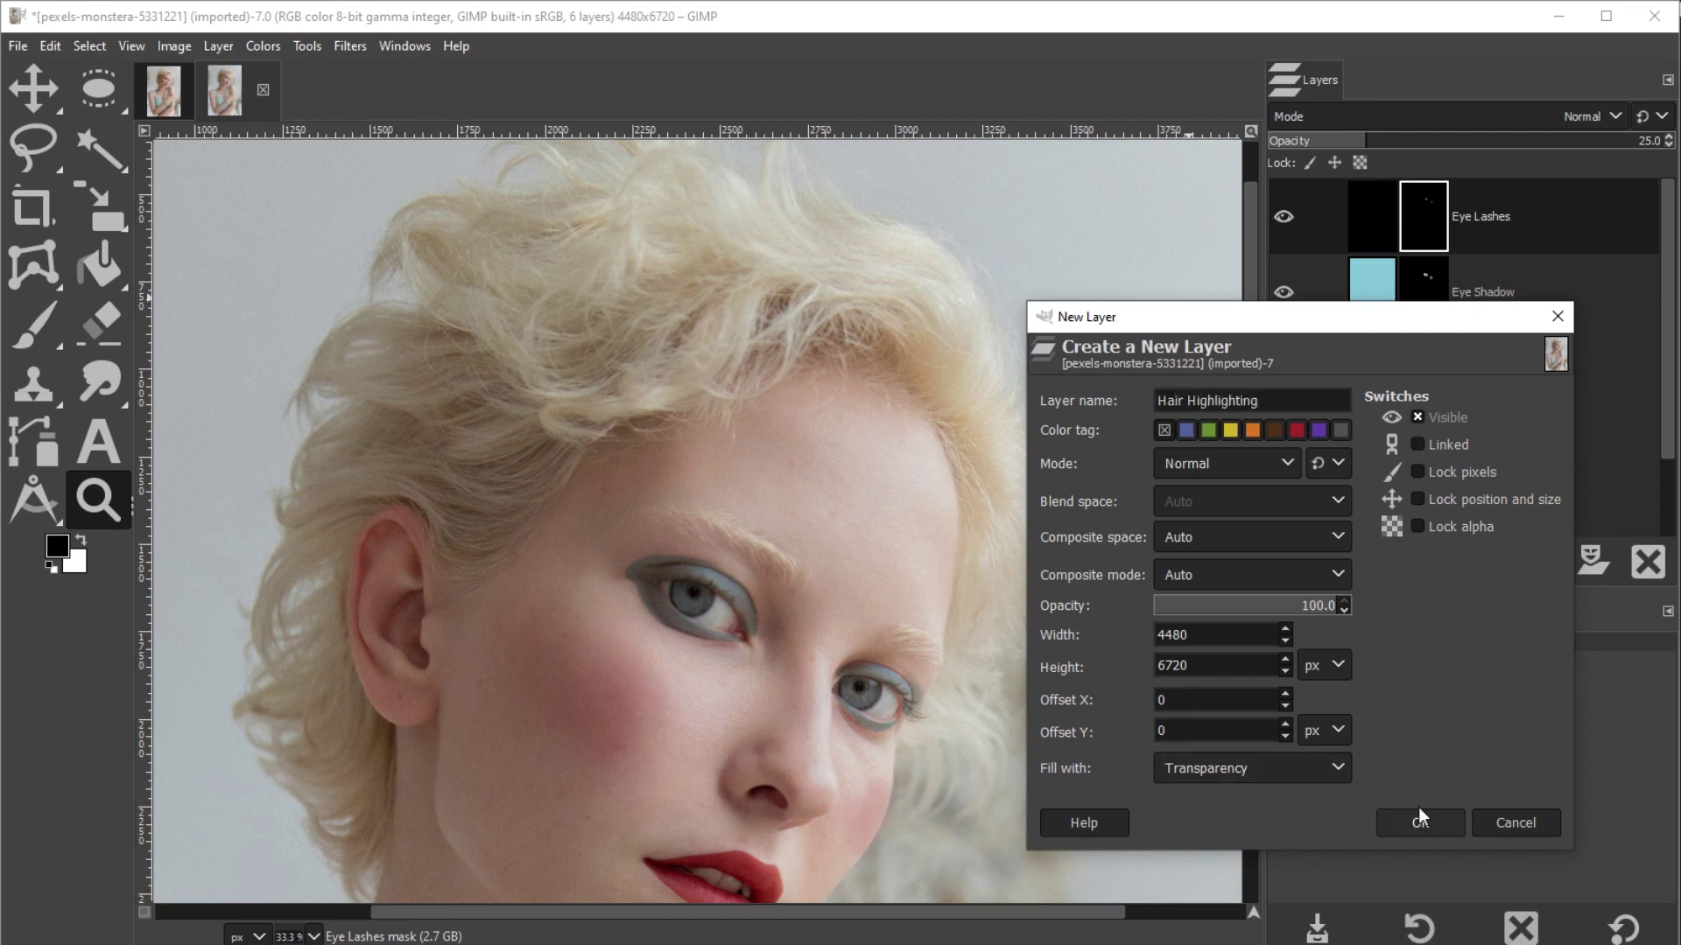
{"action": "left_click", "coordinate": [1420, 821]}
Sample a colour from the blonde hair and adjust it to the pale tone dadbd1 as the foreground colour
{"action": "left_click", "coordinate": [56, 546]}
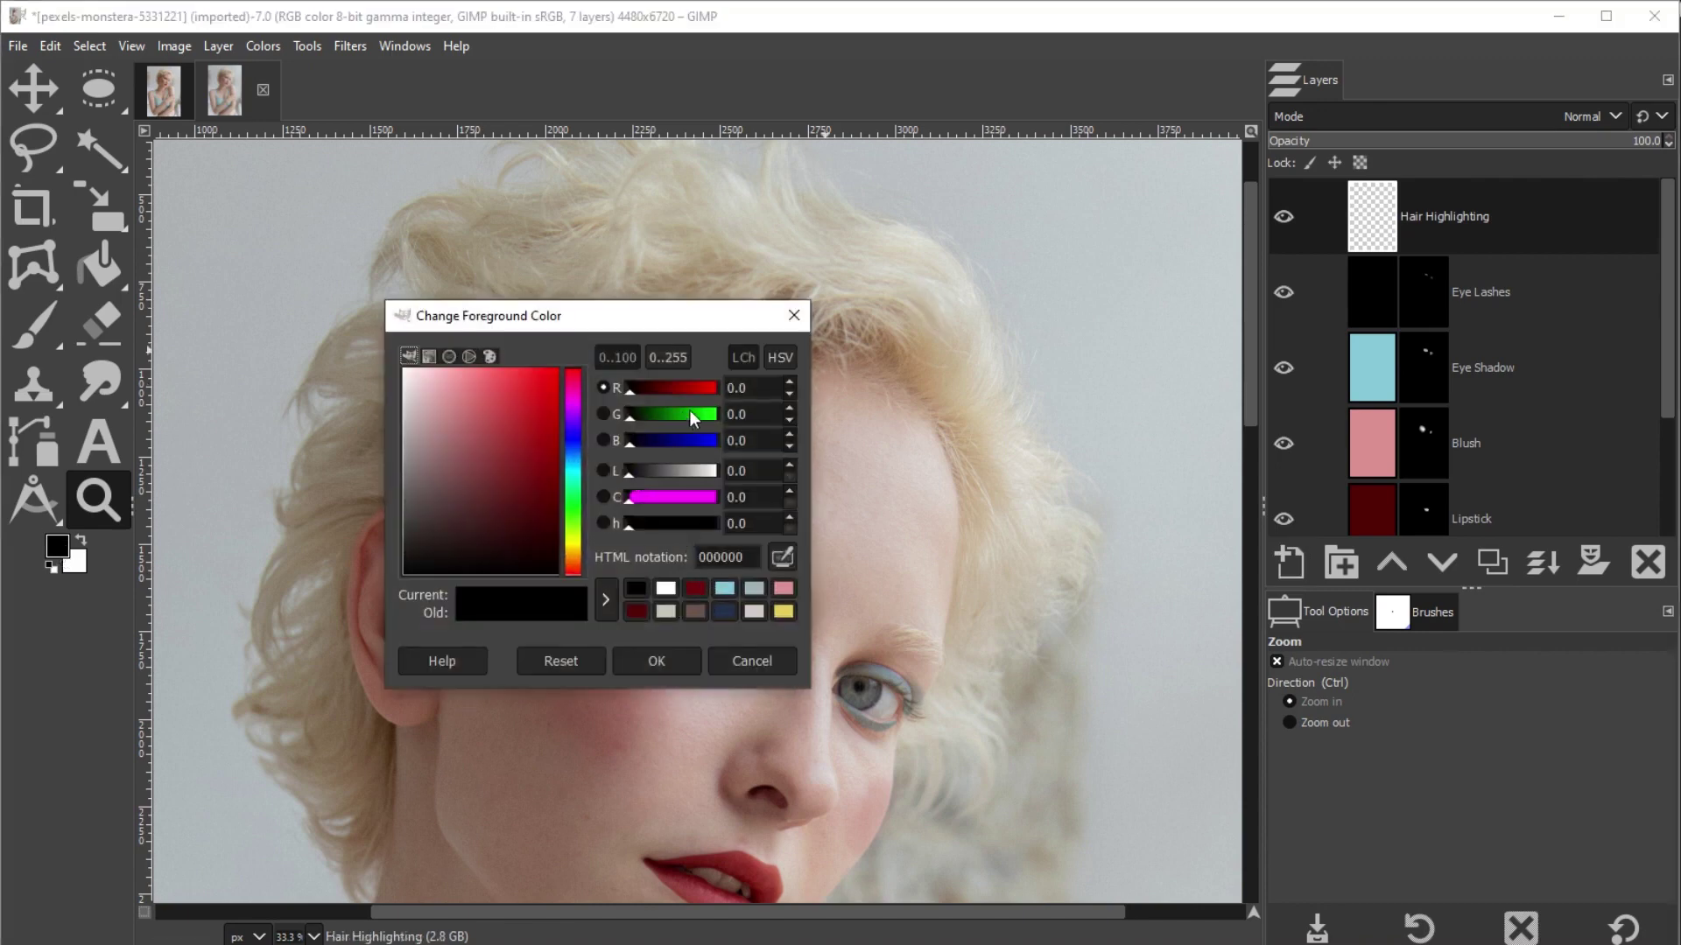
{"action": "left_click", "coordinate": [783, 559]}
{"action": "left_click", "coordinate": [775, 255]}
{"action": "left_click_drag", "start_coordinate": [413, 406], "coordinate": [409, 399]}
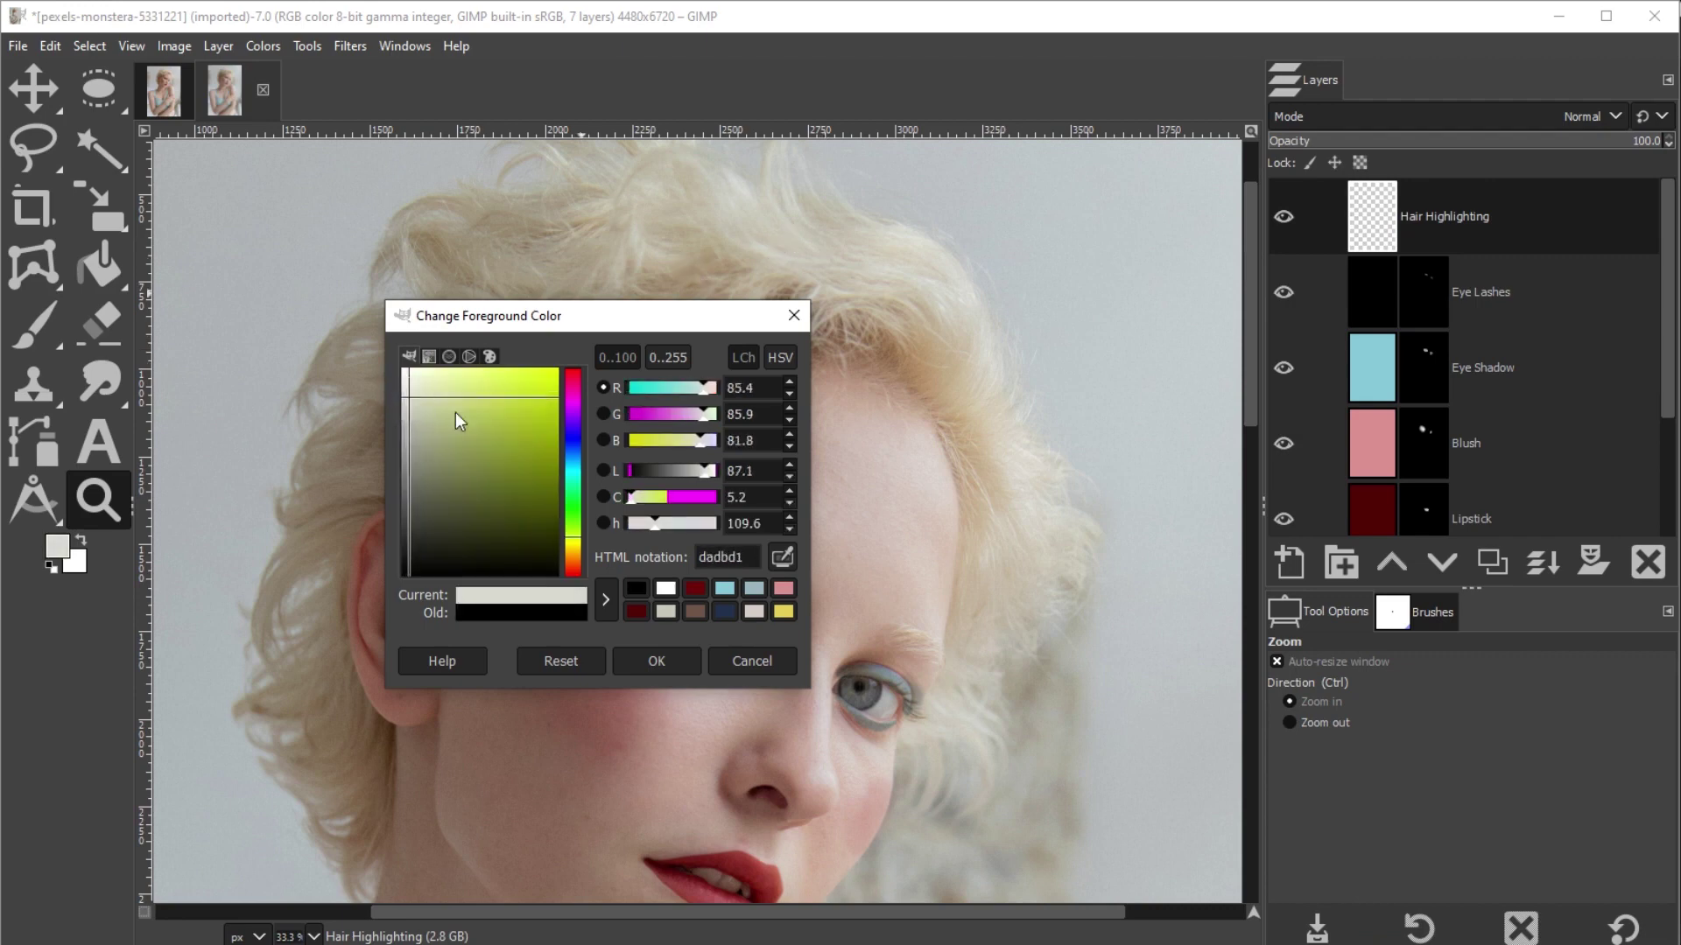
{"action": "left_click", "coordinate": [664, 664]}
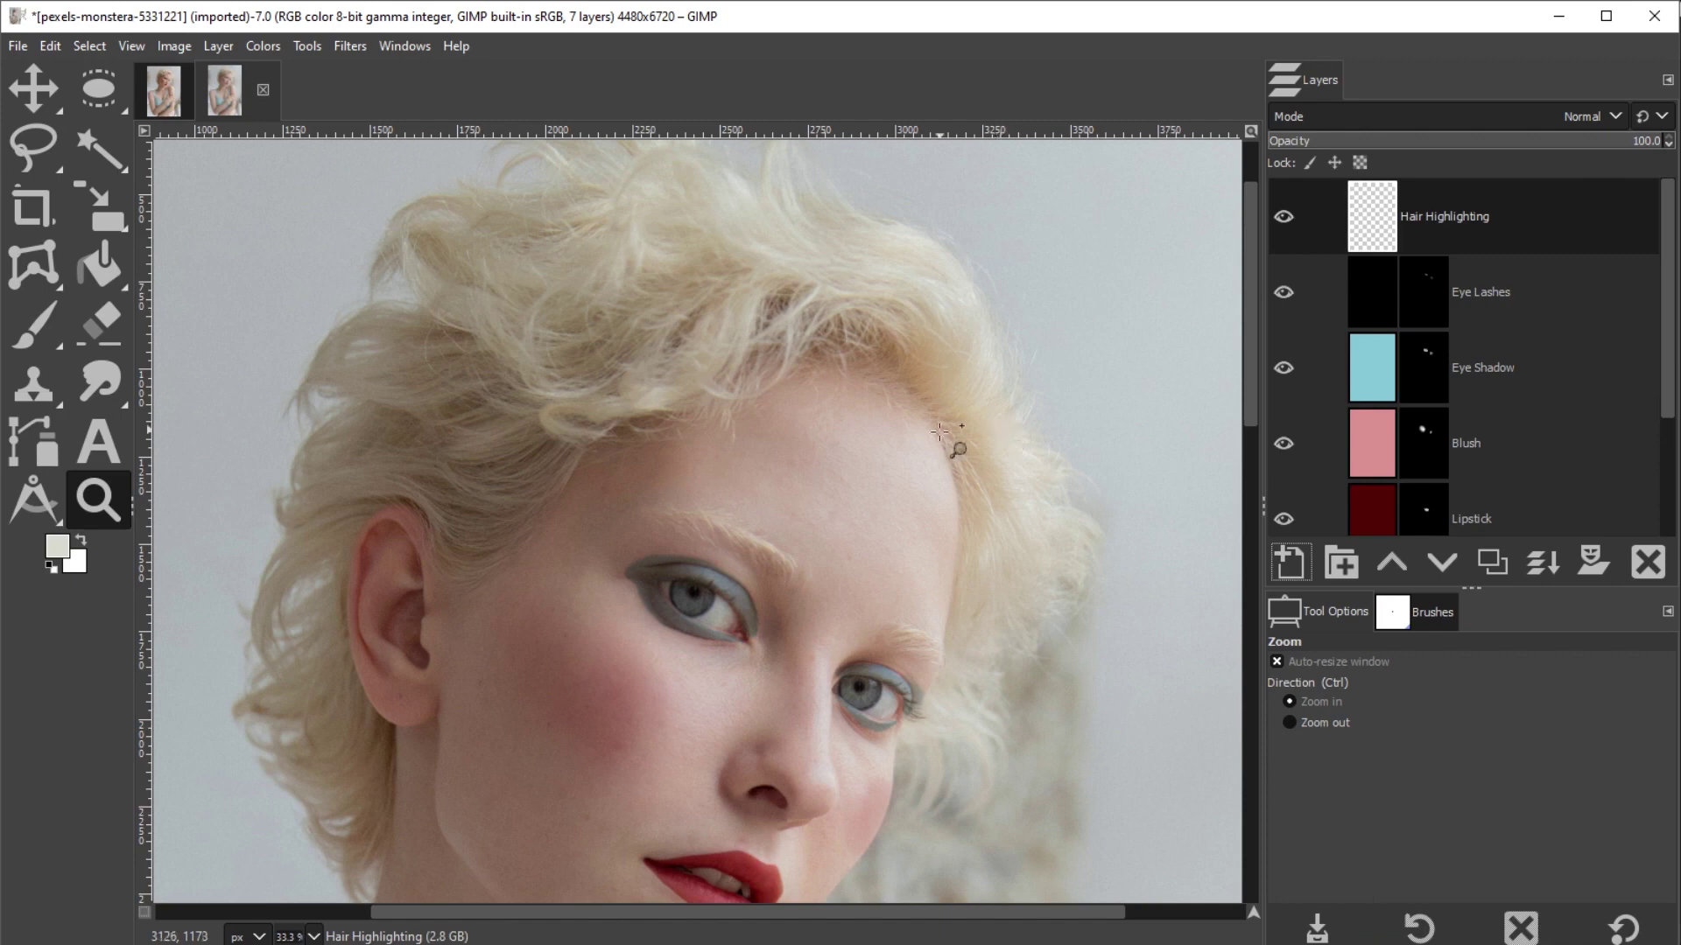
Fill the Hair Highlighting layer with the pale foreground colour and add a black, fully transparent layer mask
{"action": "scroll", "coordinate": [1250, 388], "scroll_direction": "up", "scroll_amount": 2}
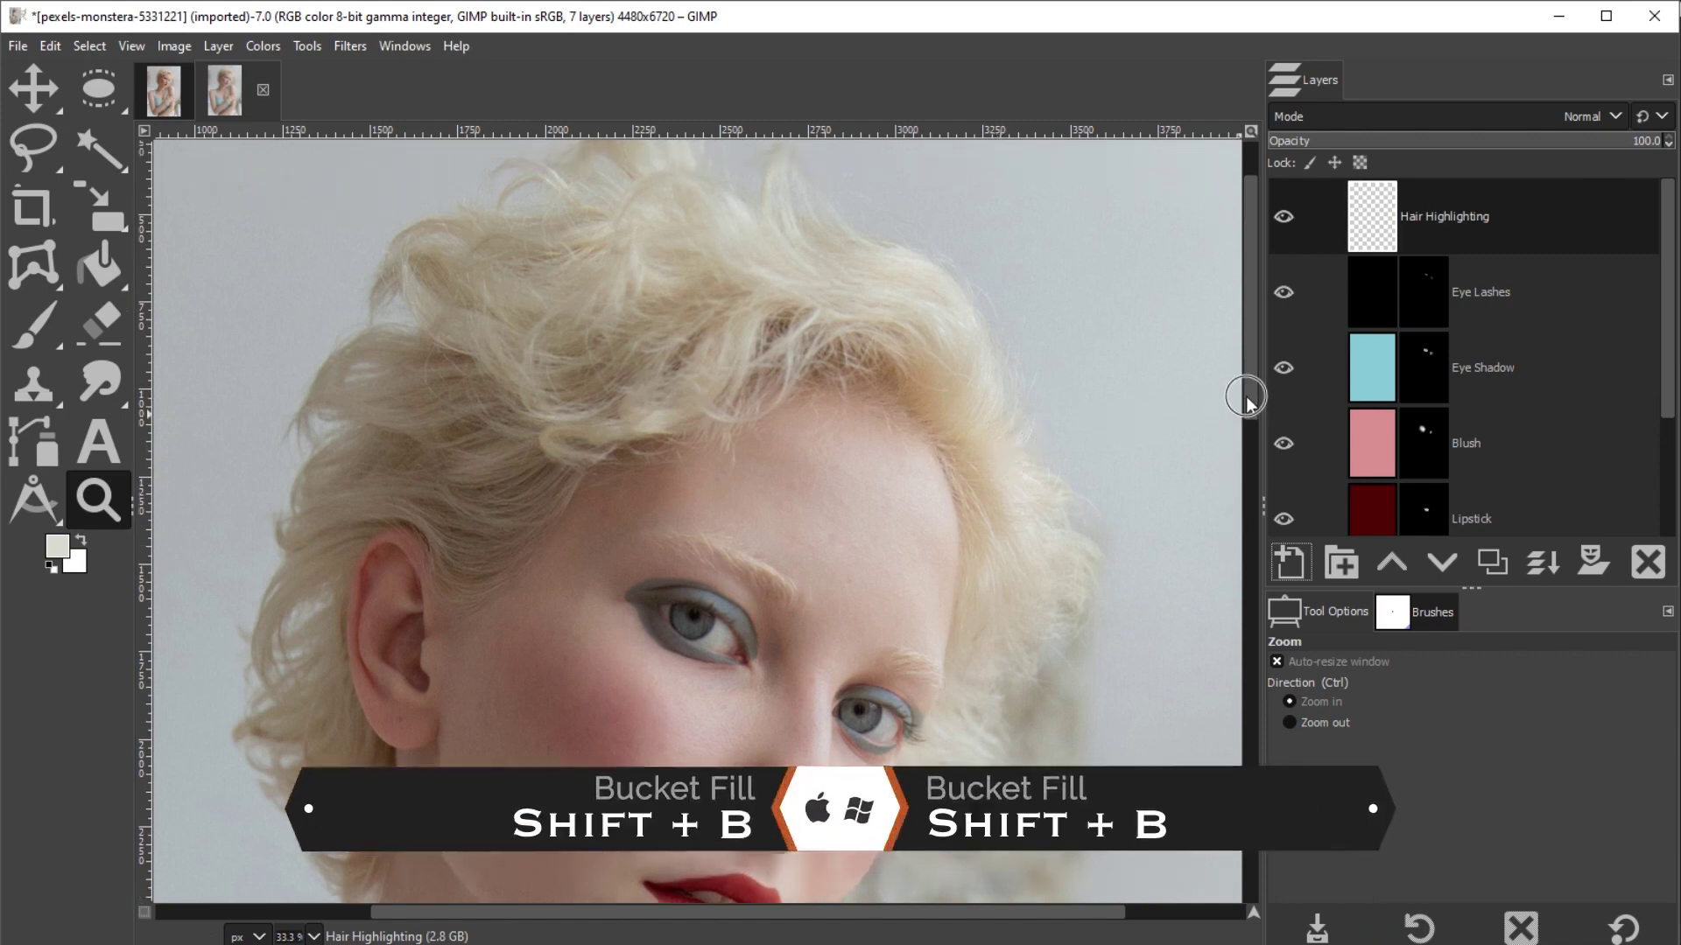
{"action": "key", "text": "shift+b"}
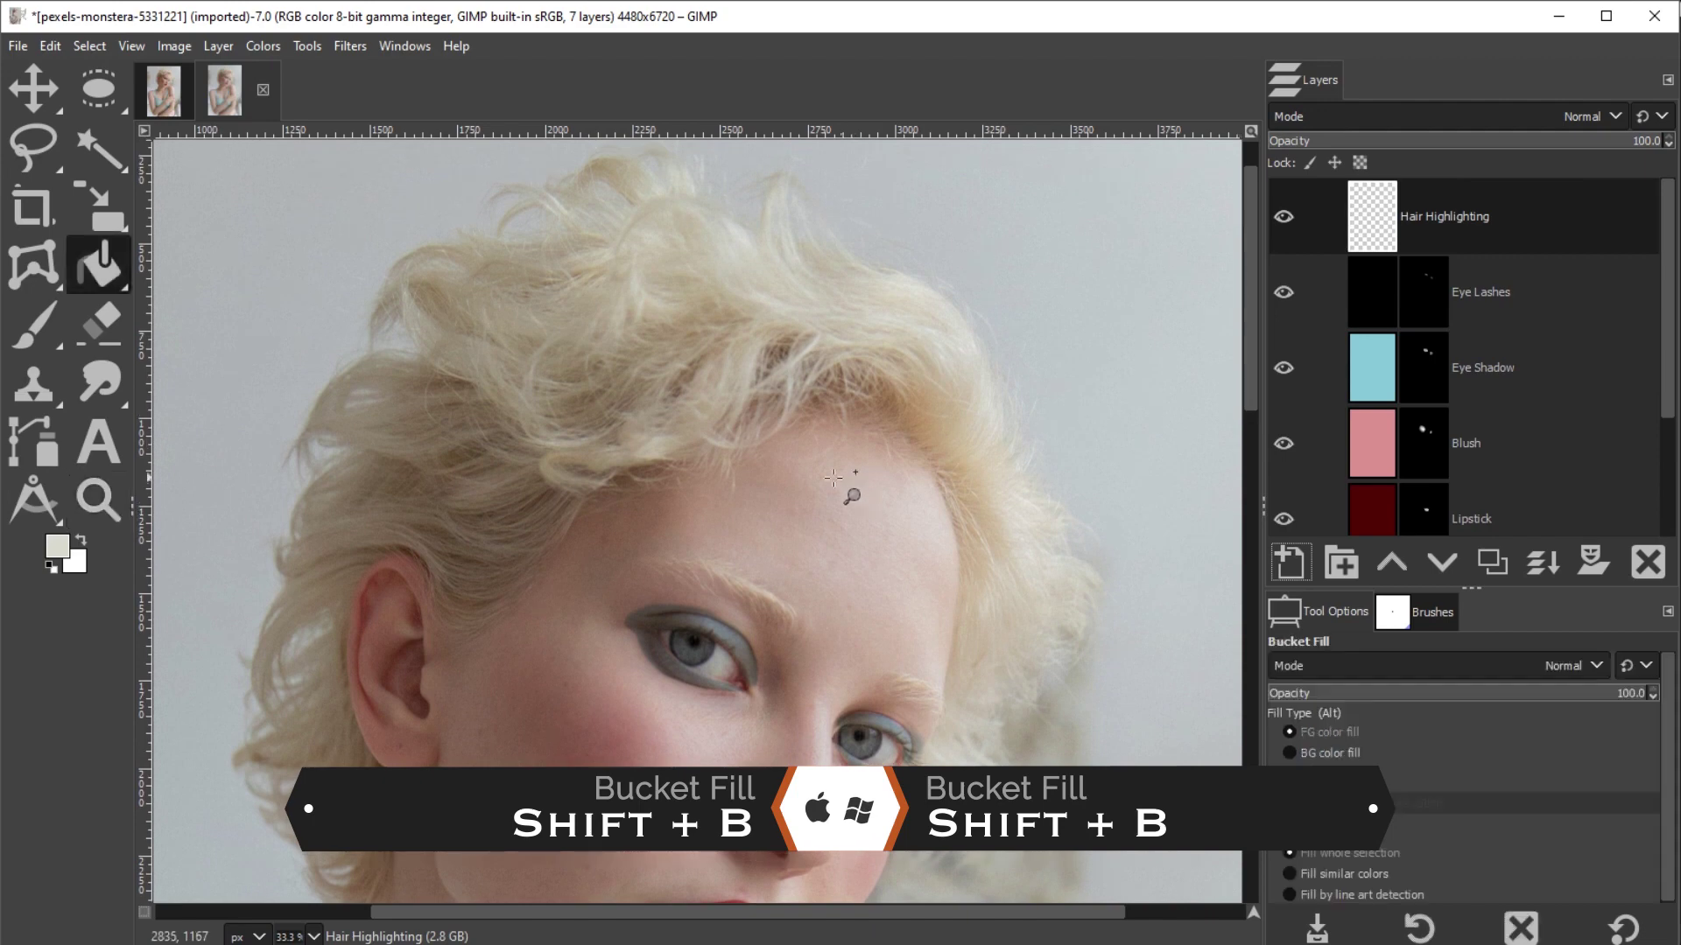
{"action": "left_click", "coordinate": [774, 446]}
{"action": "left_click", "coordinate": [1586, 567]}
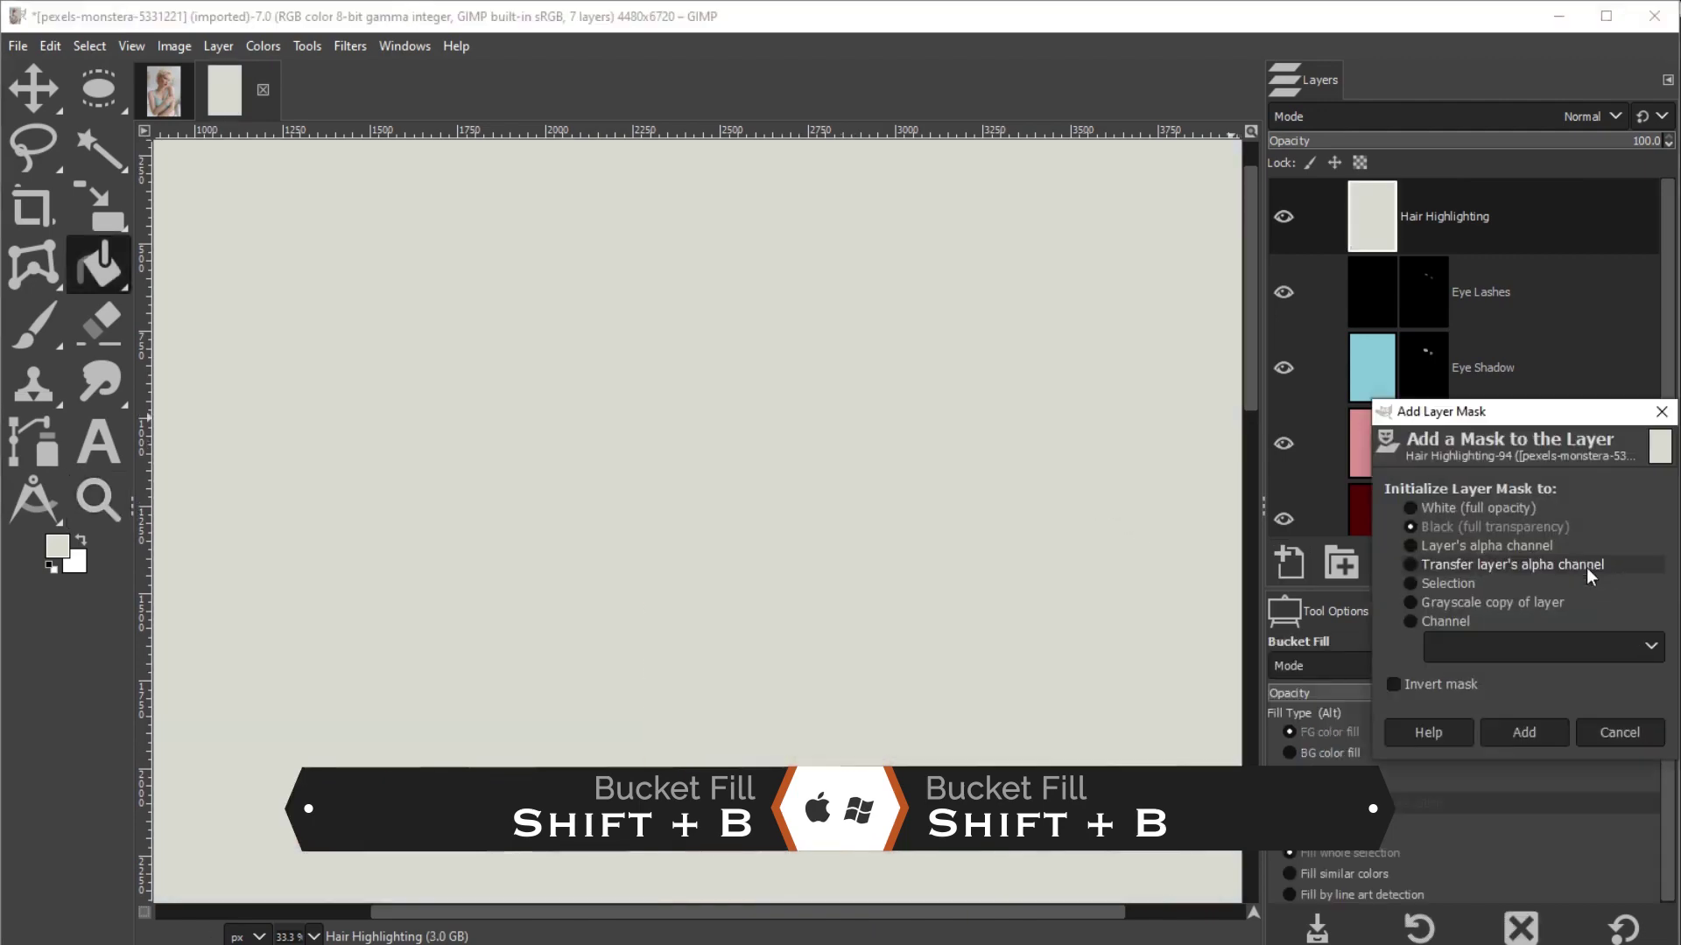
{"action": "left_click", "coordinate": [1523, 735]}
Paint highlight strokes over the top and front curls on the Hair Highlighting mask with the 2. Hardness 050 brush at size 183
{"action": "key", "text": "p"}
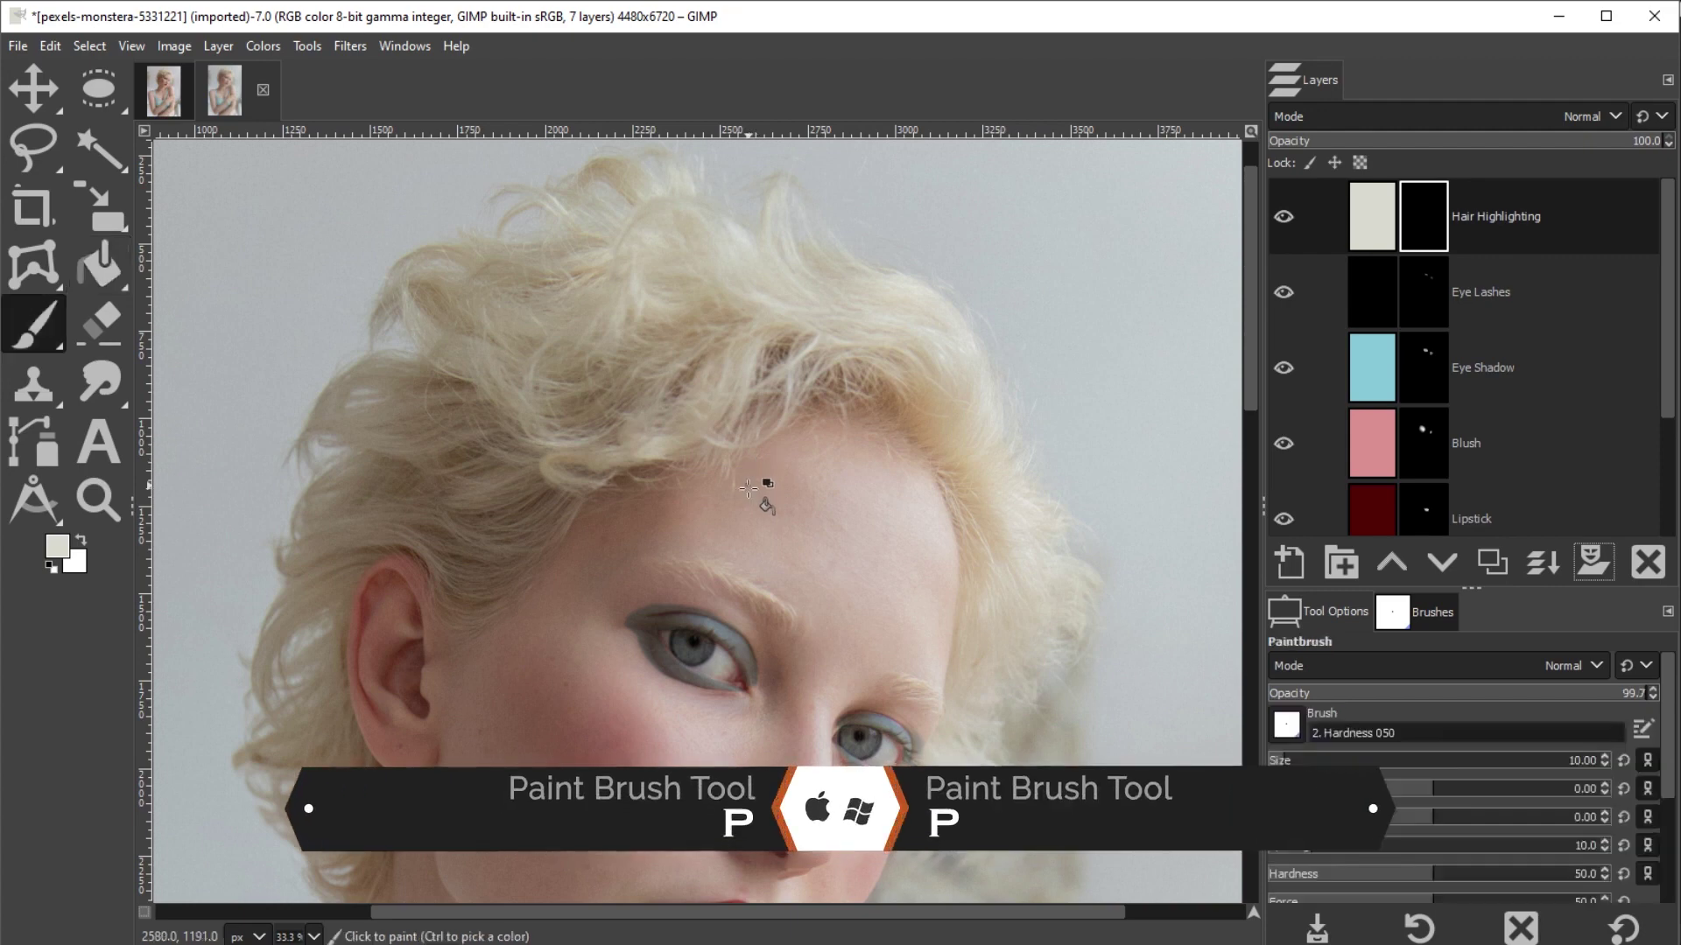
{"action": "key", "text": "bracketright"}
{"action": "key", "text": "bracketright"}
{"action": "key", "text": "bracketright"}
{"action": "key", "text": "bracketright"}
{"action": "key", "text": "bracketright"}
{"action": "key", "text": "bracketright"}
{"action": "key", "text": "bracketright"}
{"action": "key", "text": "bracketright"}
{"action": "key", "text": "bracketright"}
{"action": "key", "text": "bracketright"}
{"action": "key", "text": "bracketright"}
{"action": "key", "text": "bracketright"}
{"action": "key", "text": "bracketright"}
{"action": "key", "text": "bracketright"}
{"action": "key", "text": "bracketright"}
{"action": "key", "text": "bracketright"}
{"action": "key", "text": "bracketright"}
{"action": "key", "text": "bracketright"}
{"action": "key", "text": "bracketright"}
{"action": "key", "text": "bracketright"}
{"action": "key", "text": "bracketright"}
{"action": "key", "text": "bracketright"}
{"action": "key", "text": "bracketright"}
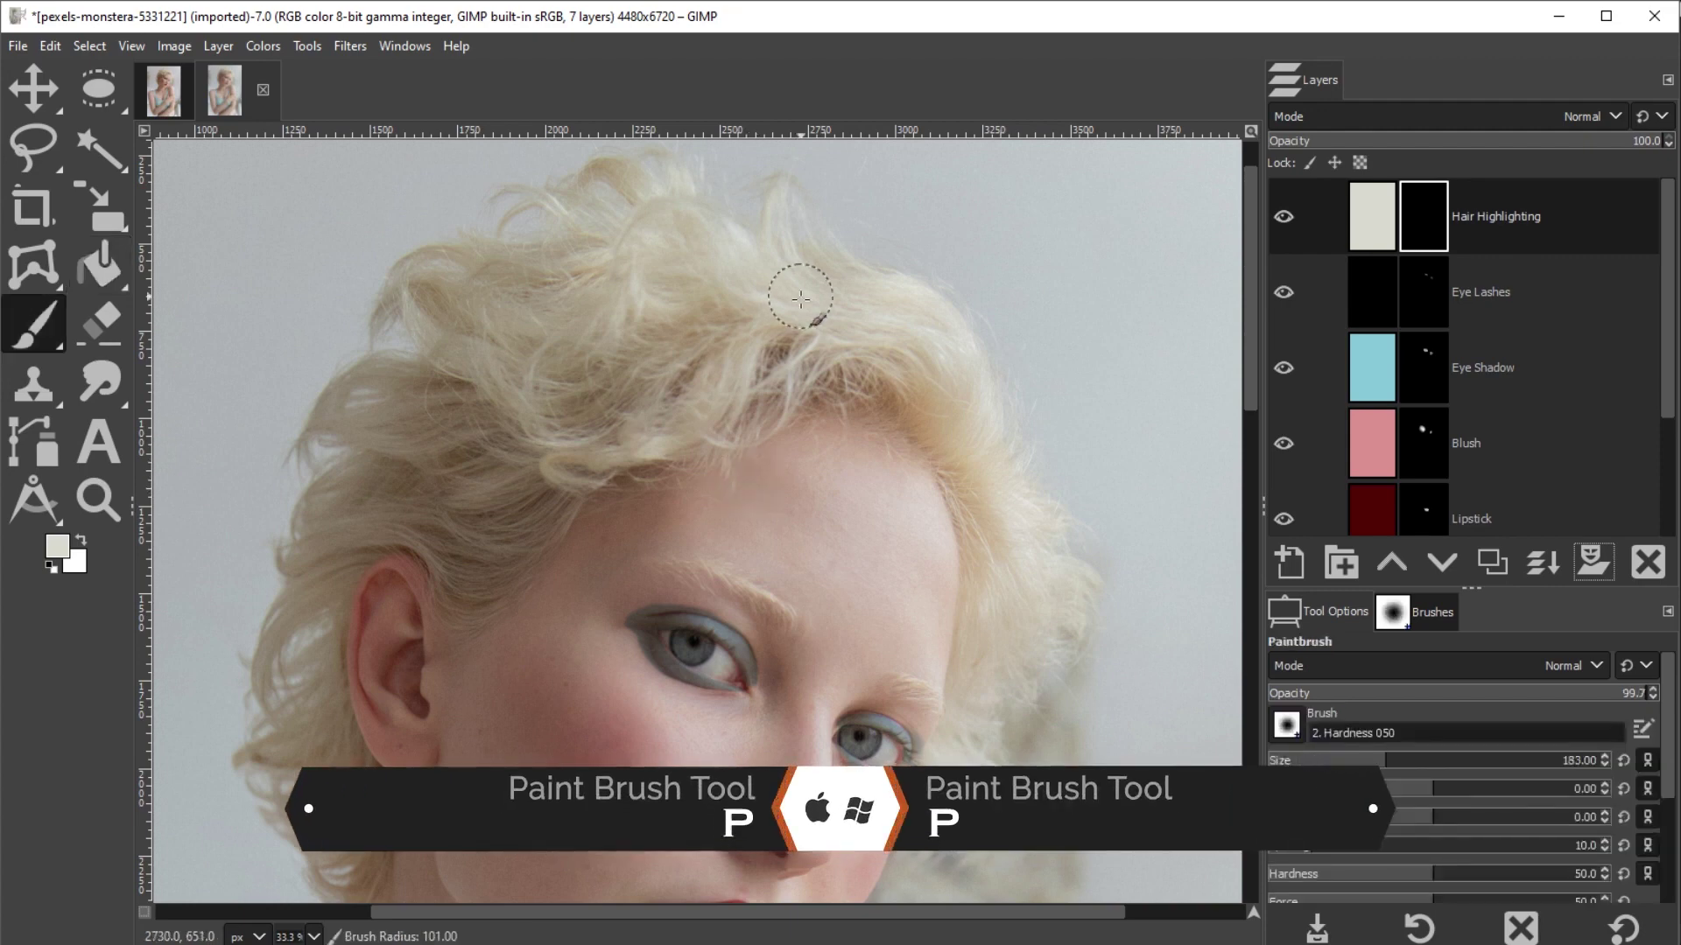
{"action": "mouse_move", "coordinate": [865, 318]}
{"action": "left_mouse_down"}
{"action": "mouse_move", "coordinate": [813, 293]}
{"action": "mouse_move", "coordinate": [874, 351]}
{"action": "mouse_move", "coordinate": [785, 253]}
{"action": "mouse_move", "coordinate": [781, 210]}
{"action": "mouse_move", "coordinate": [766, 332]}
{"action": "mouse_move", "coordinate": [746, 302]}
{"action": "mouse_move", "coordinate": [717, 338]}
{"action": "mouse_move", "coordinate": [749, 344]}
{"action": "mouse_move", "coordinate": [732, 373]}
{"action": "mouse_move", "coordinate": [702, 412]}
{"action": "mouse_move", "coordinate": [635, 433]}
{"action": "left_mouse_up"}
{"action": "mouse_move", "coordinate": [707, 321]}
{"action": "left_mouse_down"}
{"action": "mouse_move", "coordinate": [601, 415]}
{"action": "mouse_move", "coordinate": [545, 427]}
{"action": "mouse_move", "coordinate": [540, 409]}
{"action": "mouse_move", "coordinate": [568, 389]}
{"action": "mouse_move", "coordinate": [518, 393]}
{"action": "mouse_move", "coordinate": [477, 354]}
{"action": "left_mouse_up"}
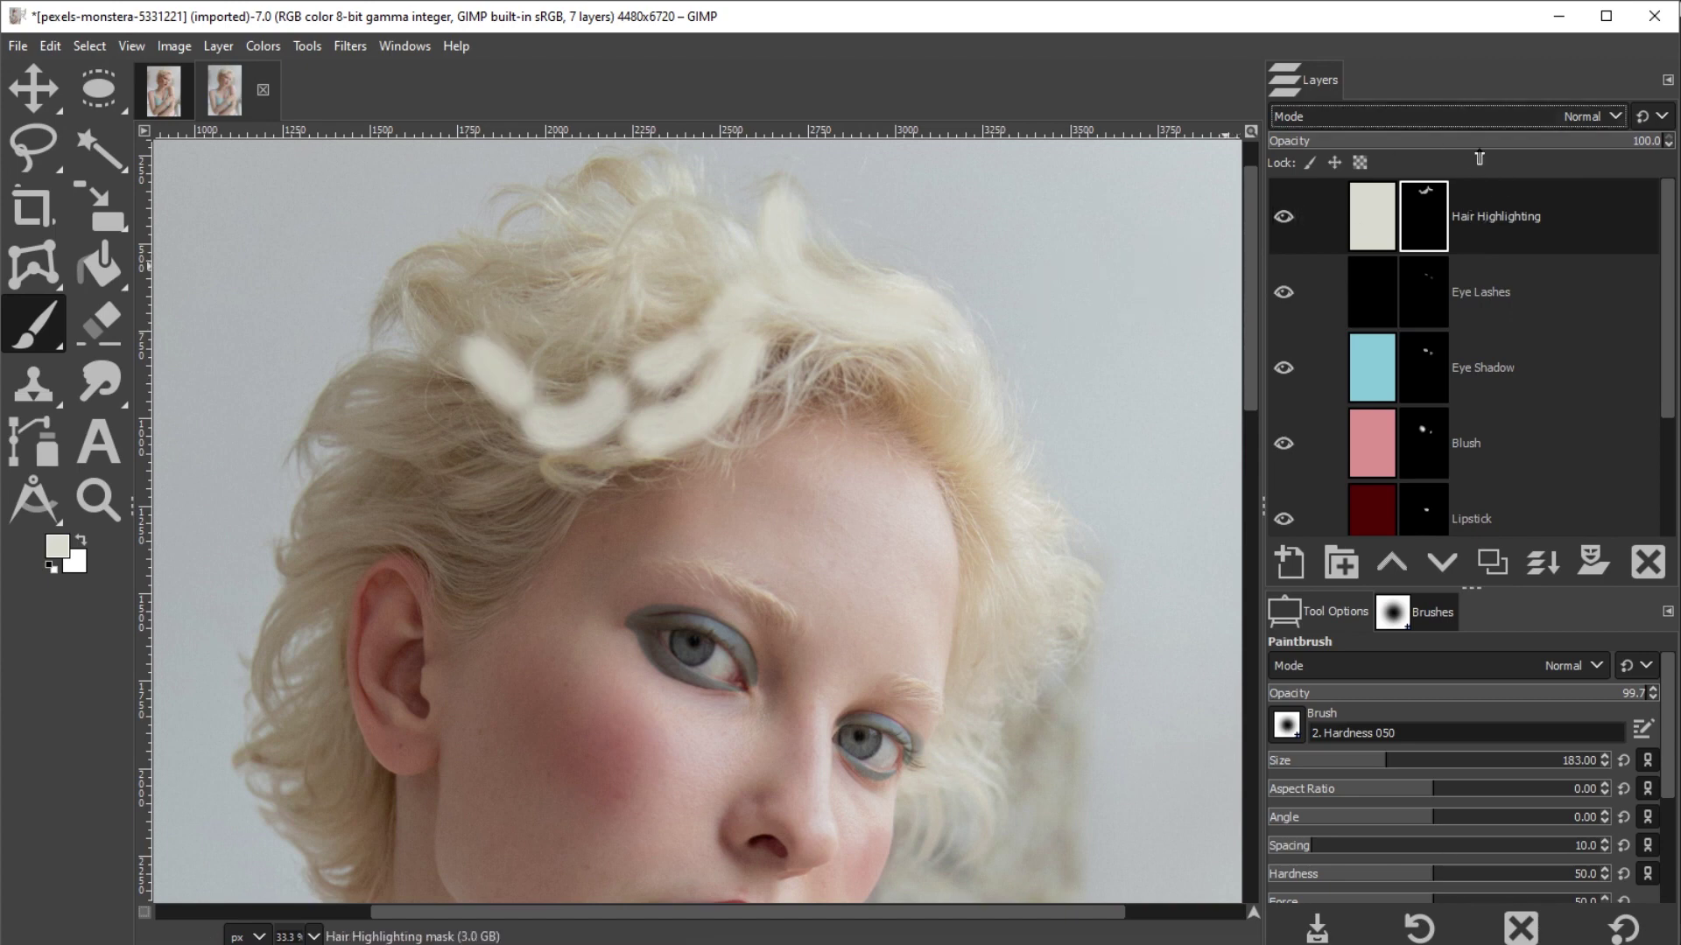
Set the Hair Highlighting layer's blend mode to Soft light and its opacity to 48.1
{"action": "left_click", "coordinate": [1476, 118]}
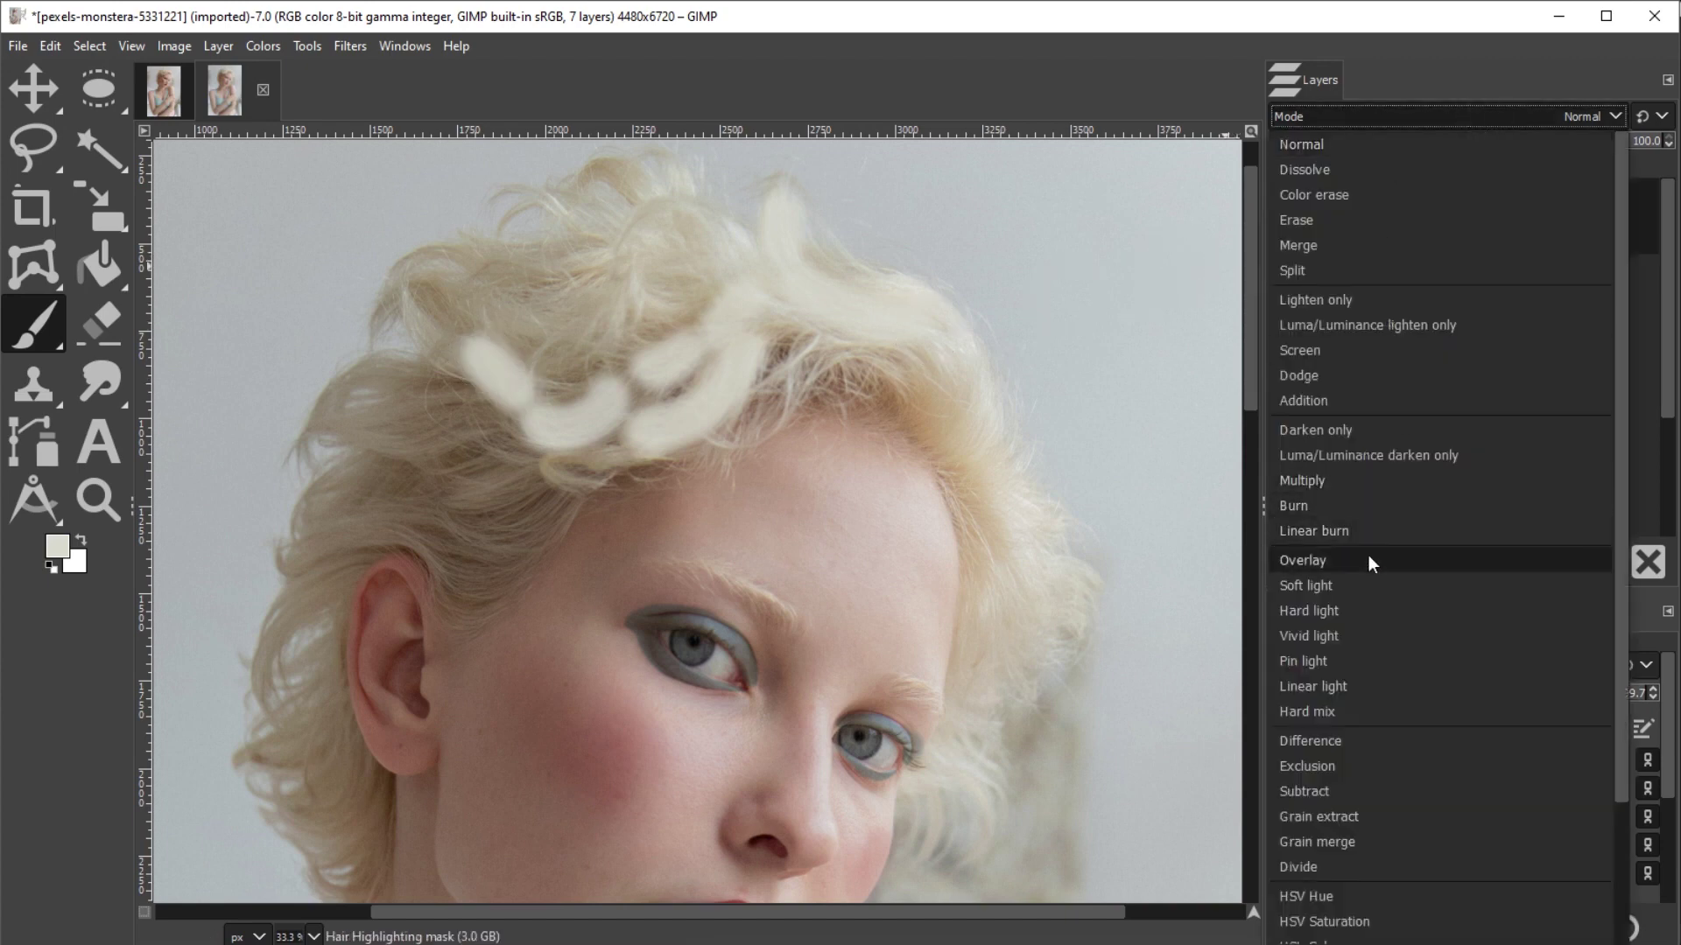
{"action": "left_click", "coordinate": [1368, 588]}
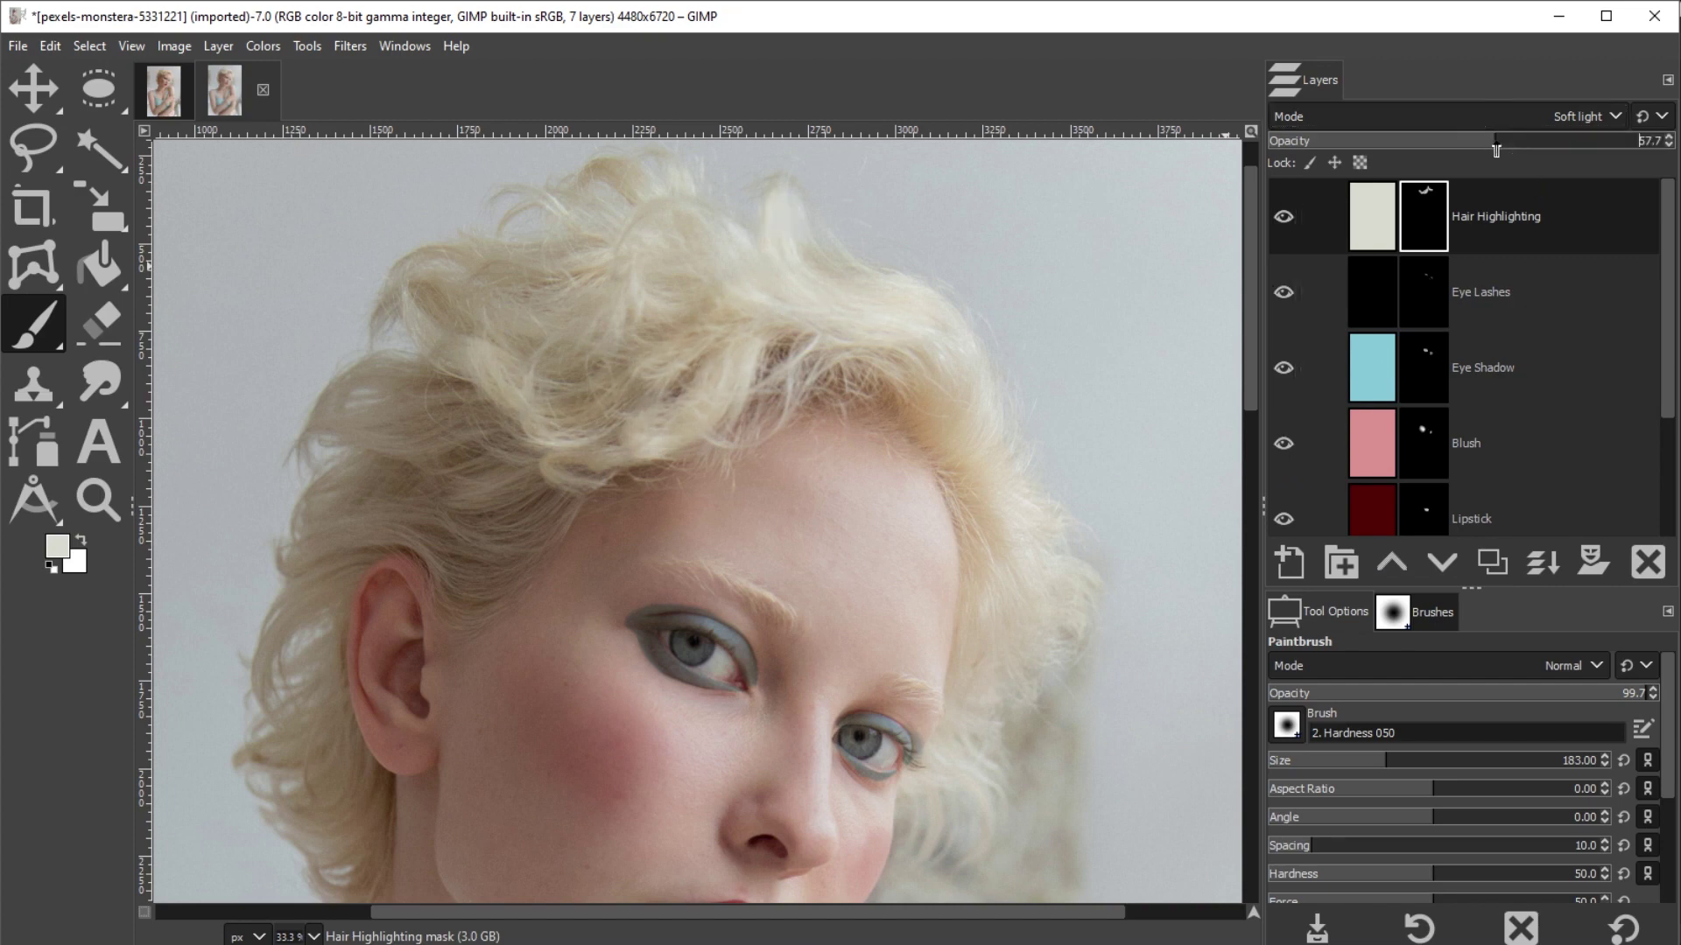
{"action": "left_click_drag", "start_coordinate": [1502, 153], "coordinate": [1454, 497]}
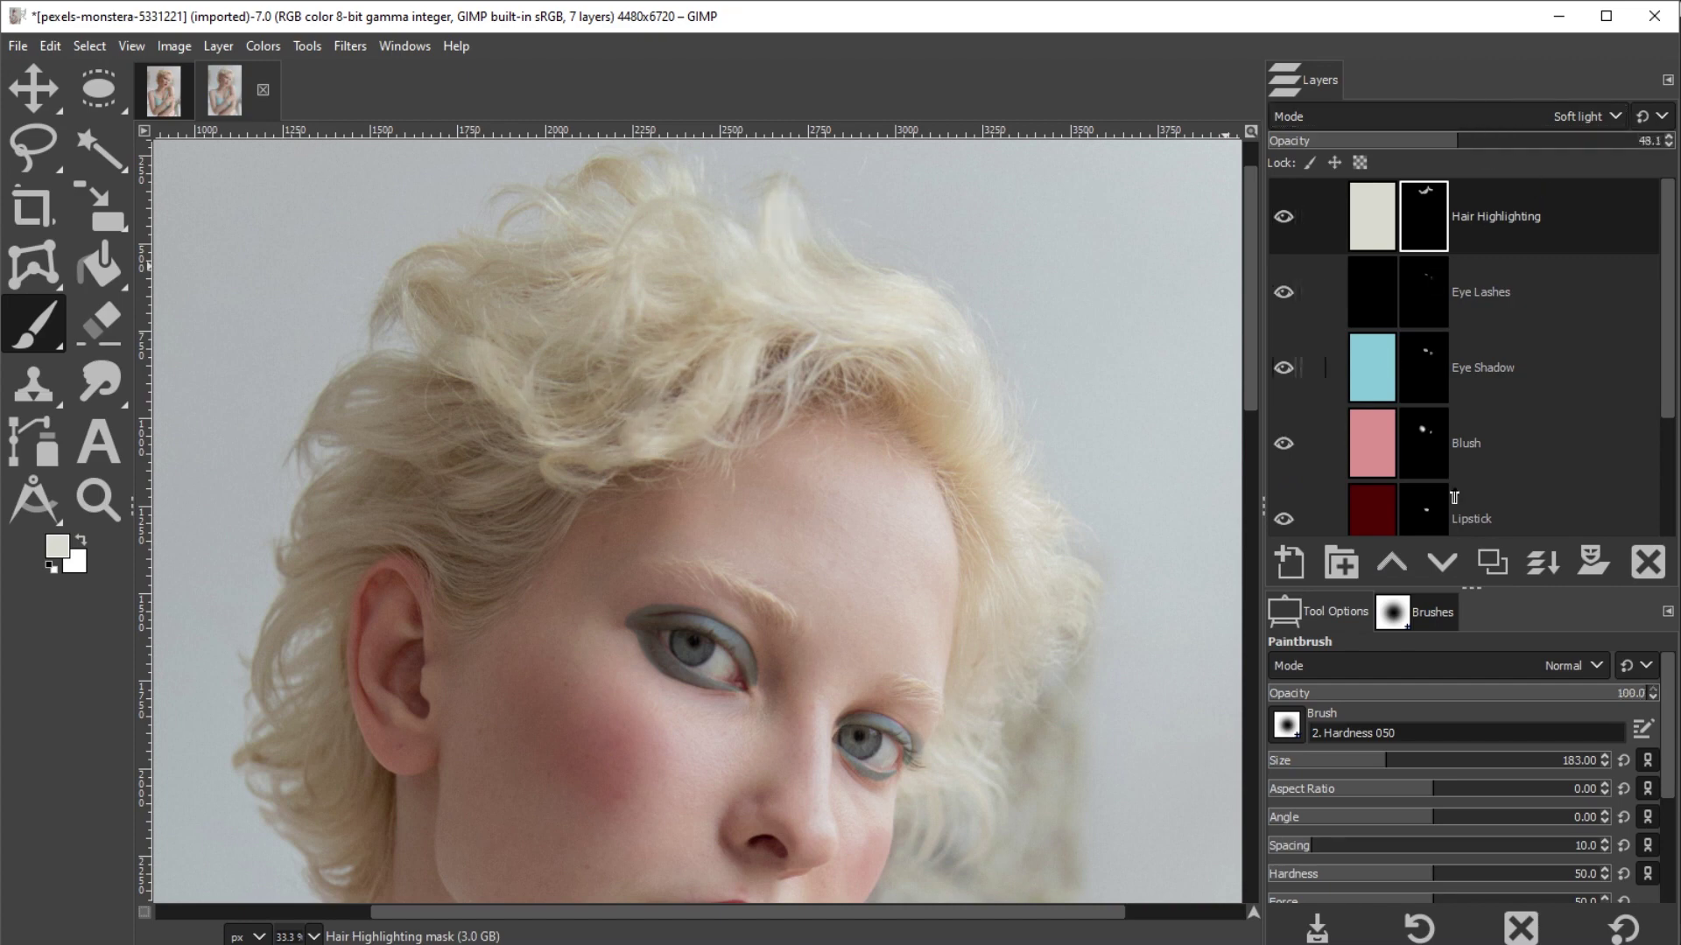
Lower the paintbrush opacity to 49.0 and paint more highlights on the side and crown curls of the hair mask
{"action": "left_click", "coordinate": [1460, 692]}
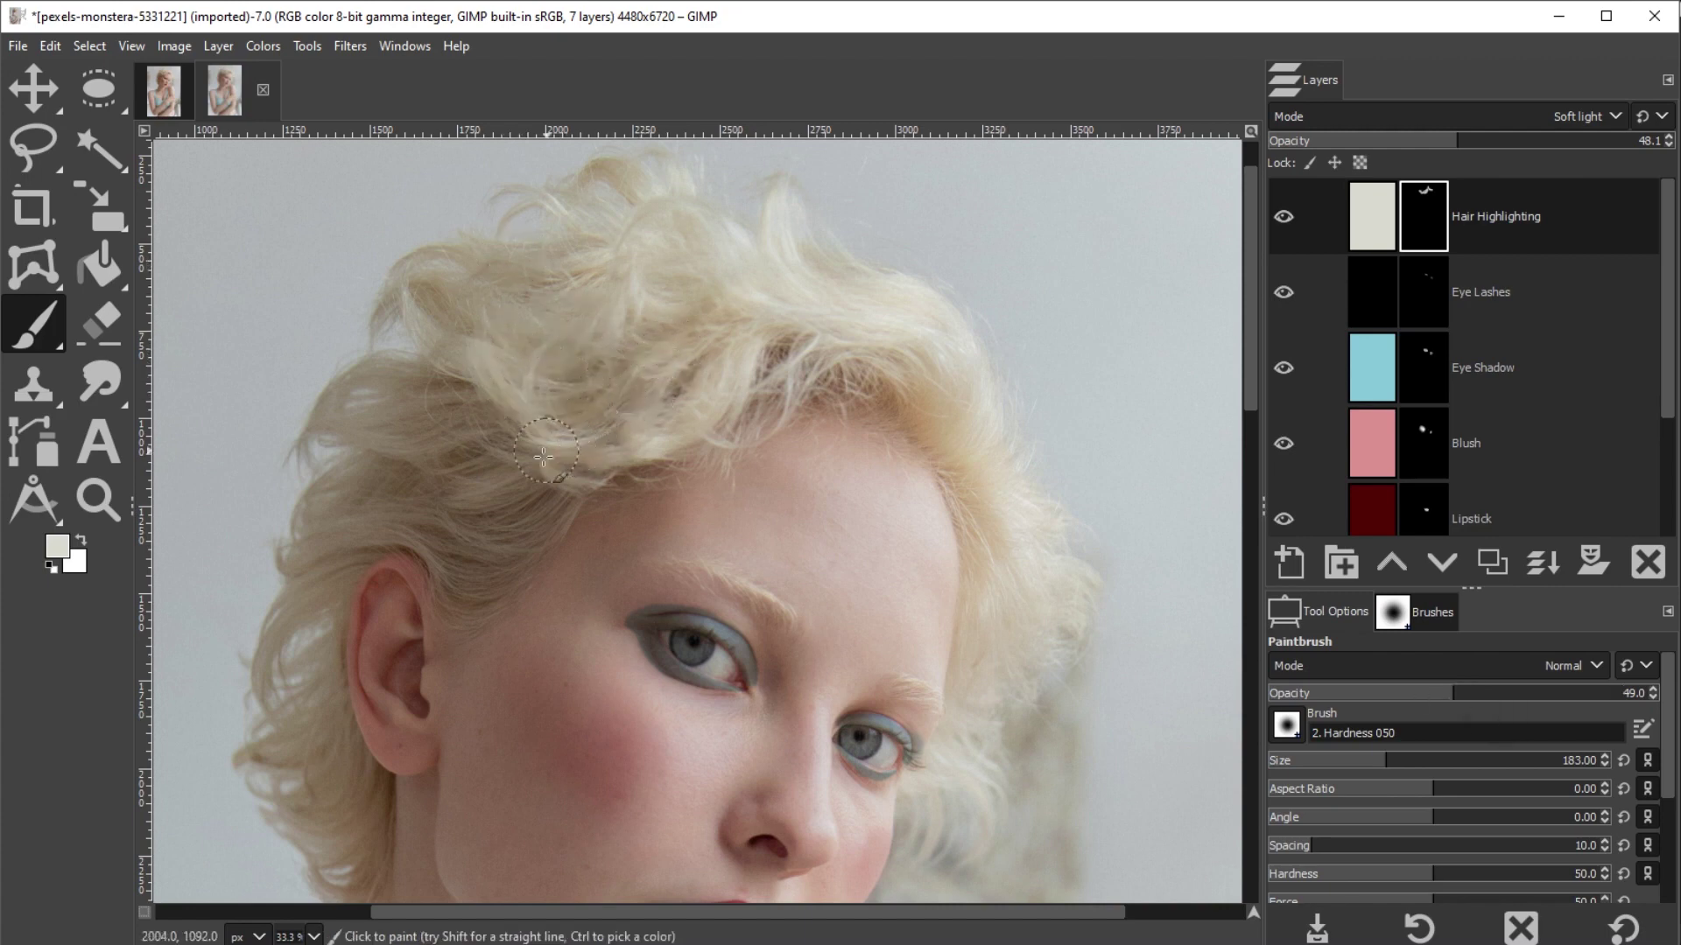
{"action": "mouse_move", "coordinate": [544, 457]}
{"action": "left_mouse_down"}
{"action": "mouse_move", "coordinate": [492, 483]}
{"action": "mouse_move", "coordinate": [517, 475]}
{"action": "mouse_move", "coordinate": [503, 454]}
{"action": "mouse_move", "coordinate": [530, 538]}
{"action": "mouse_move", "coordinate": [500, 551]}
{"action": "mouse_move", "coordinate": [331, 538]}
{"action": "left_mouse_up"}
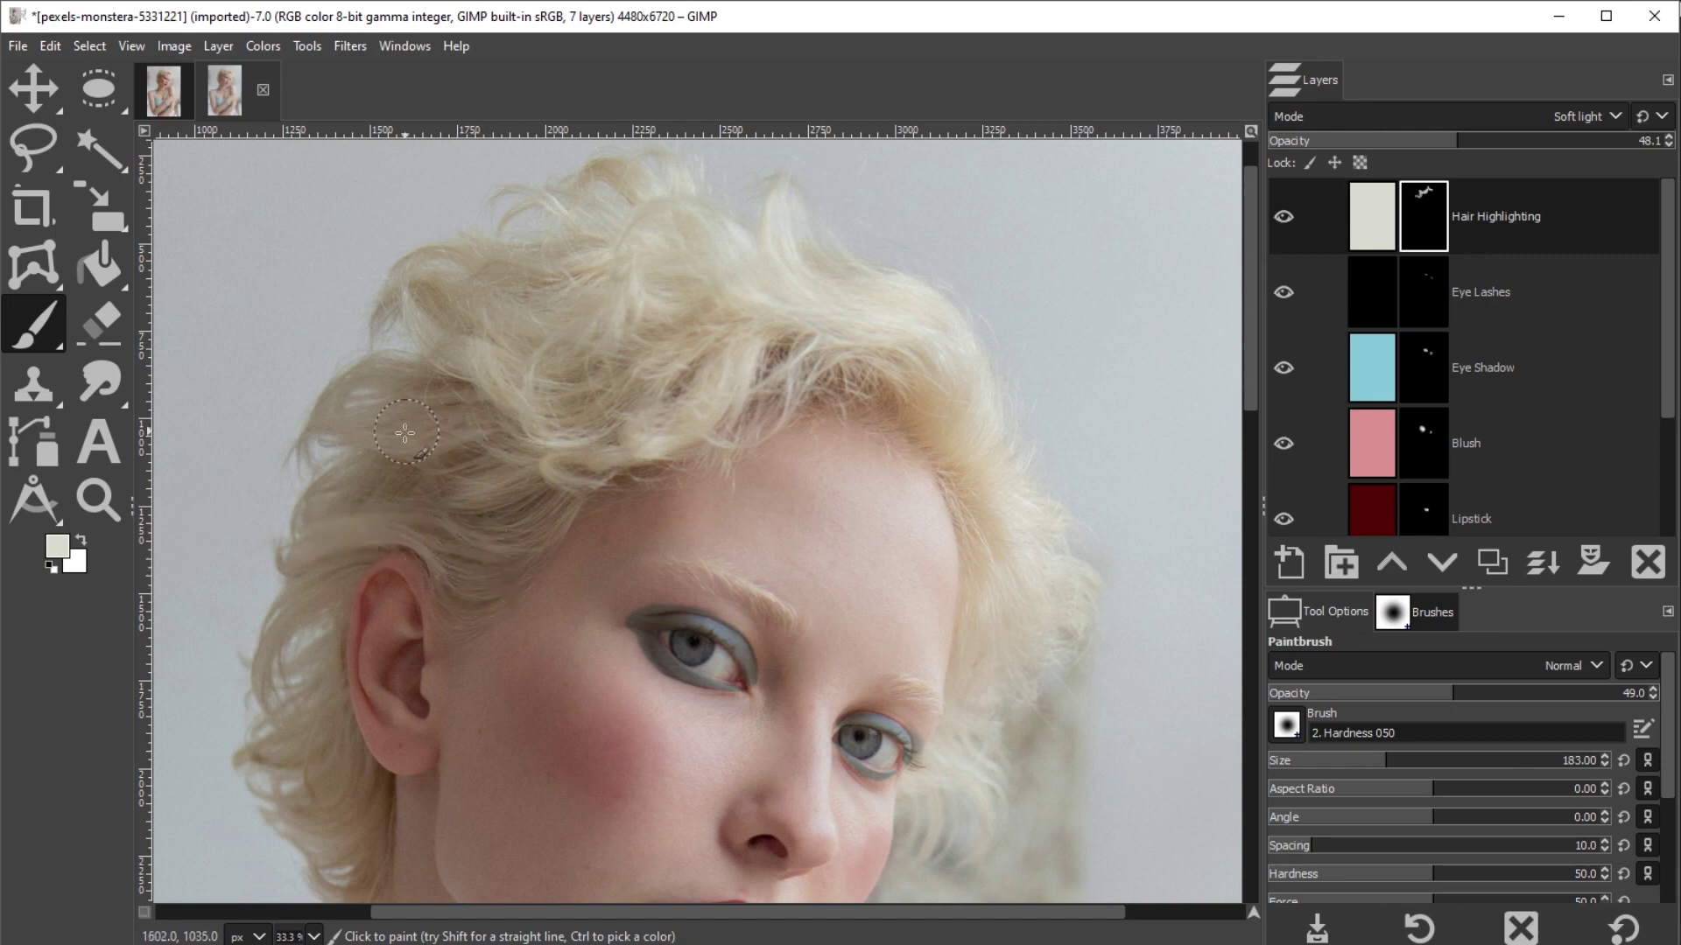
{"action": "mouse_move", "coordinate": [404, 433]}
{"action": "left_mouse_down"}
{"action": "mouse_move", "coordinate": [428, 405]}
{"action": "mouse_move", "coordinate": [398, 413]}
{"action": "mouse_move", "coordinate": [440, 384]}
{"action": "left_mouse_up"}
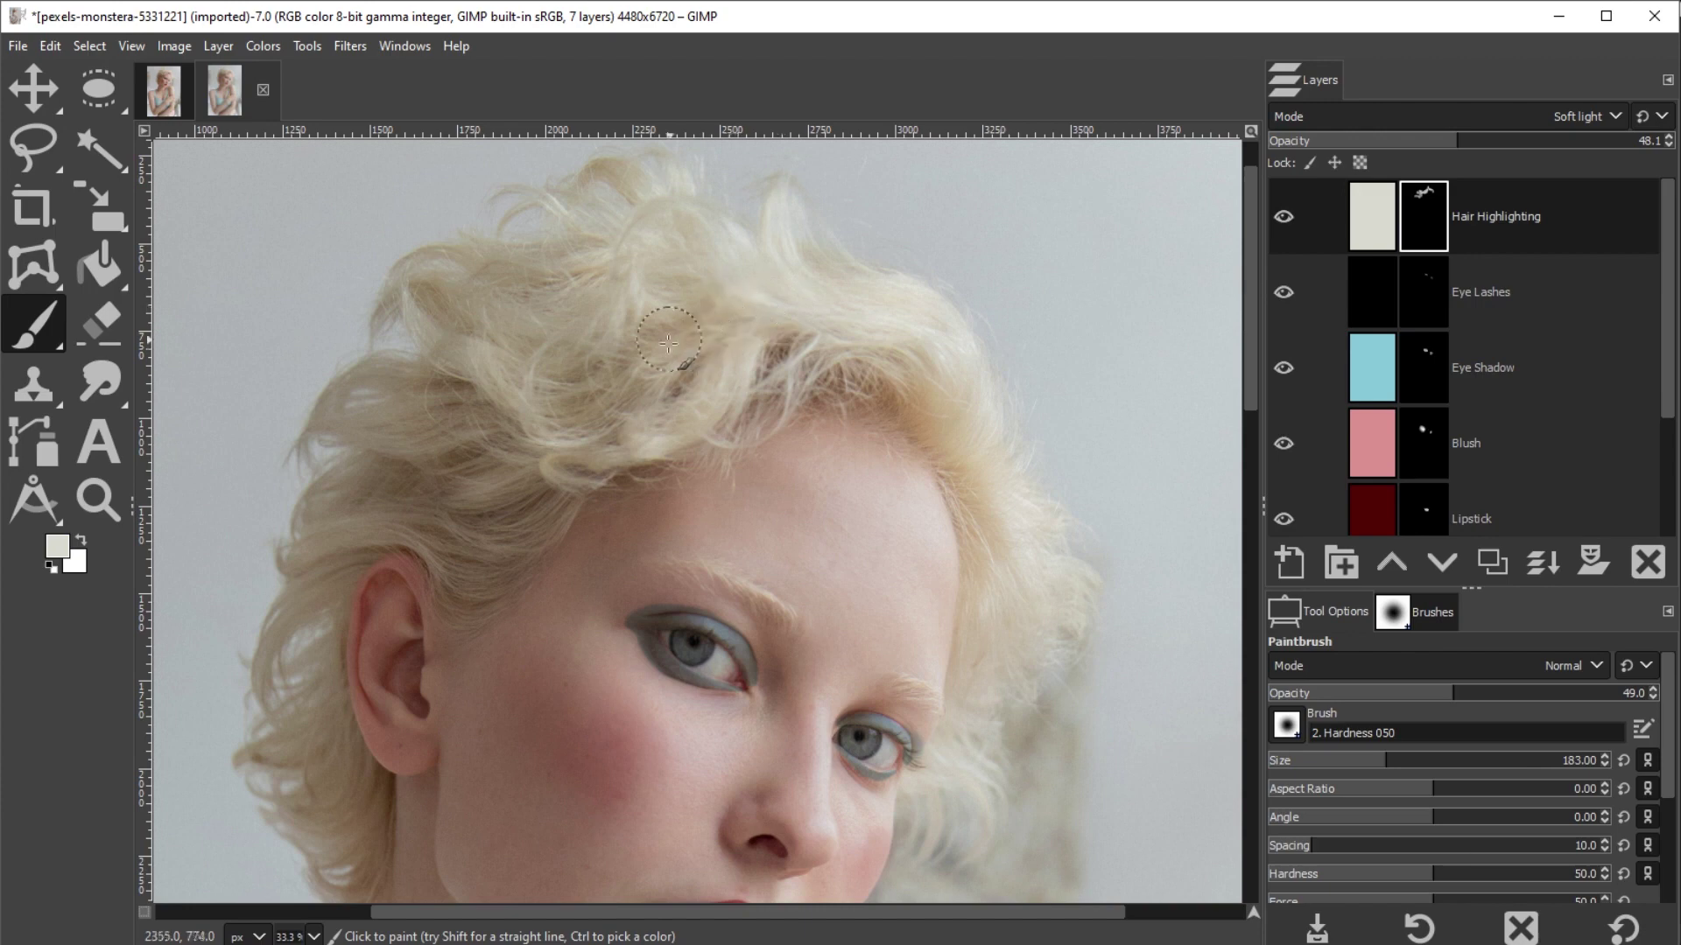
{"action": "mouse_move", "coordinate": [668, 343]}
{"action": "left_mouse_down"}
{"action": "mouse_move", "coordinate": [623, 385]}
{"action": "mouse_move", "coordinate": [533, 394]}
{"action": "left_mouse_up"}
Reduce the Hair Highlighting layer's opacity to 29.3, toggling its visibility to compare the hair with and without it
{"action": "left_click", "coordinate": [1283, 216]}
{"action": "left_click", "coordinate": [1283, 215]}
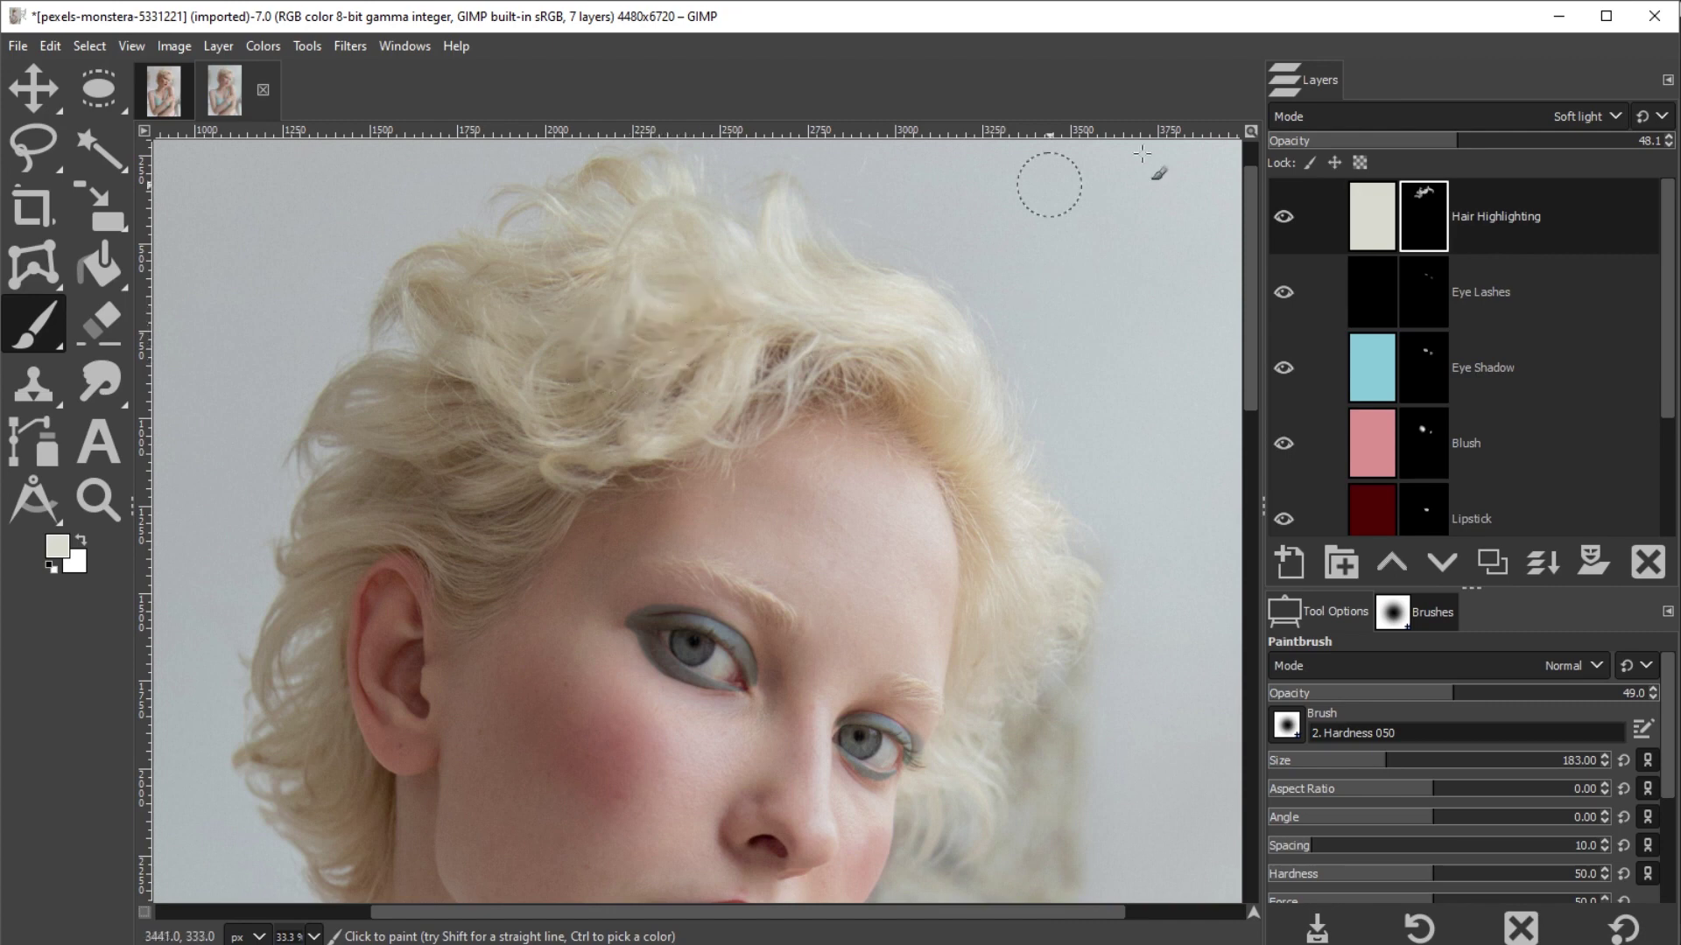
{"action": "left_click_drag", "start_coordinate": [1377, 144], "coordinate": [1383, 145]}
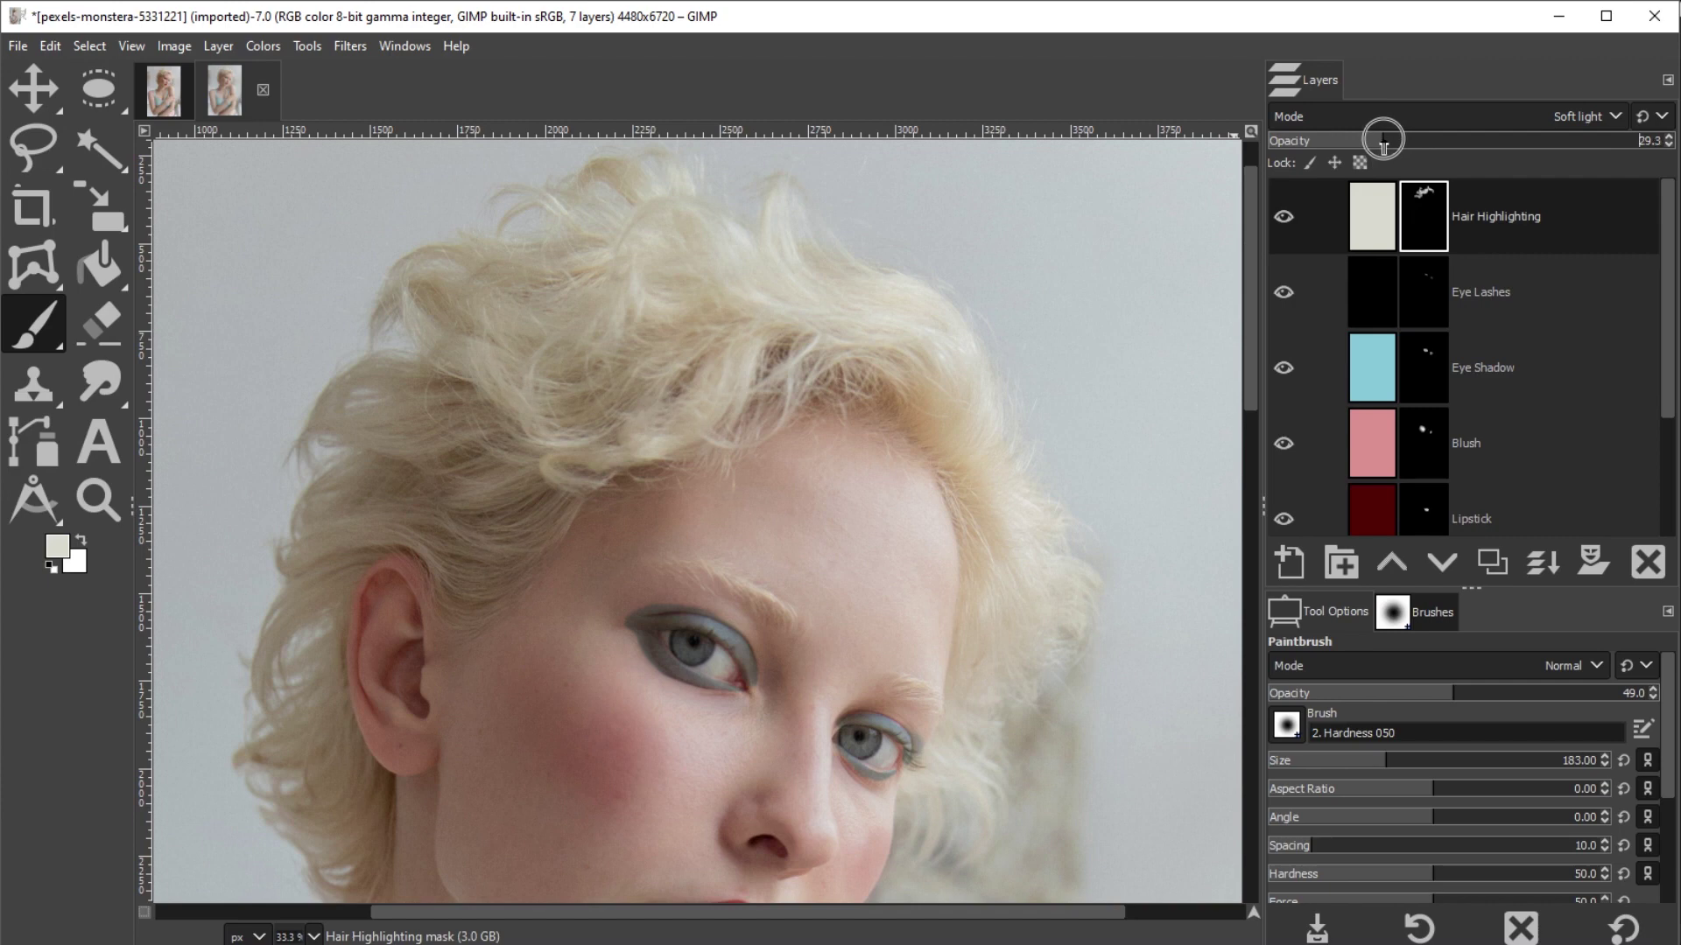
{"action": "left_click_drag", "start_coordinate": [1383, 142], "coordinate": [1384, 141]}
{"action": "left_click", "coordinate": [1284, 215]}
{"action": "left_click", "coordinate": [1282, 216]}
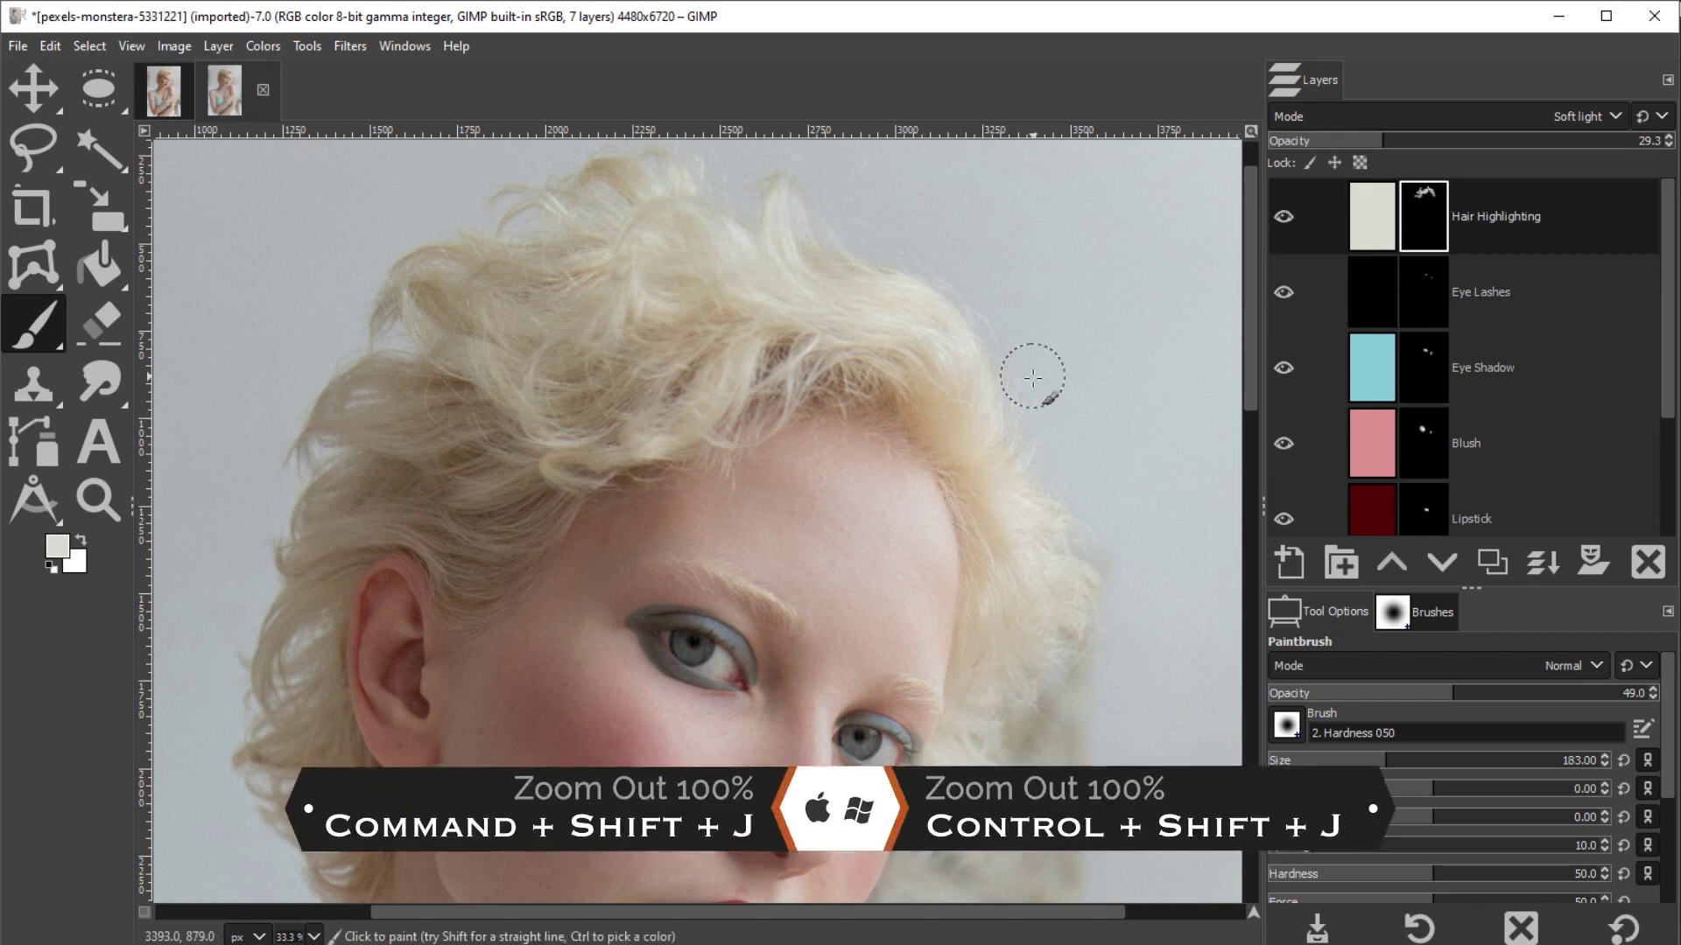
Duplicate the Retouch layer and rename the copy Contrast + Color Grade
{"action": "key", "text": "ctrl+shift+j"}
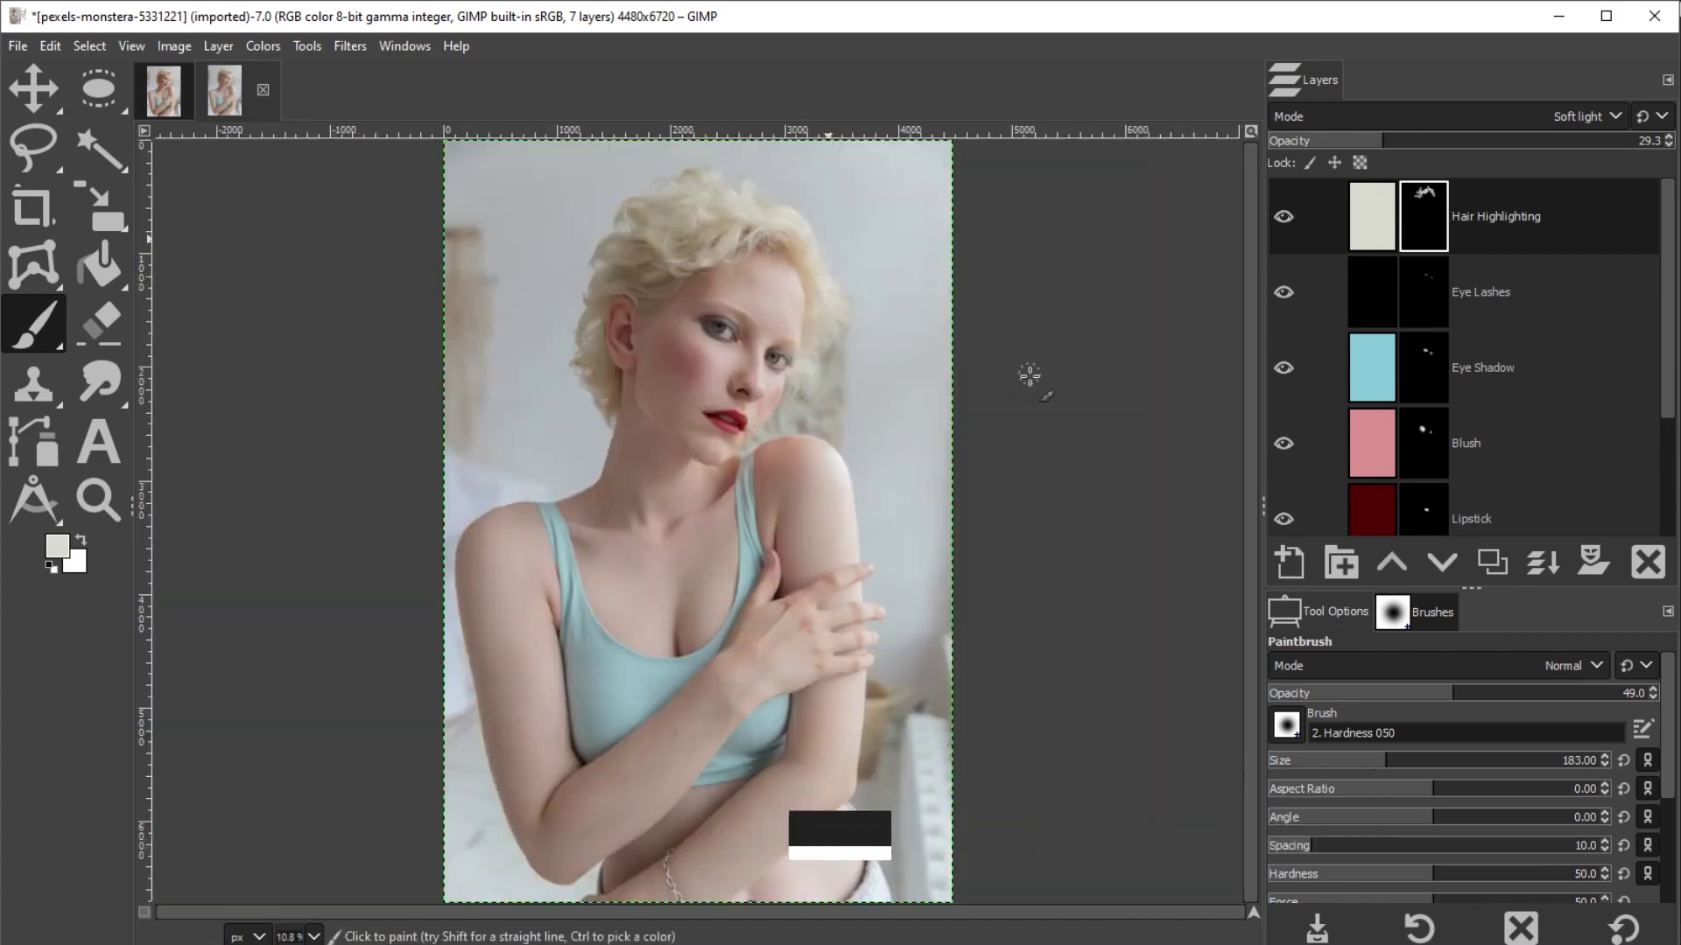
{"action": "left_click_drag", "start_coordinate": [1668, 288], "coordinate": [1666, 407]}
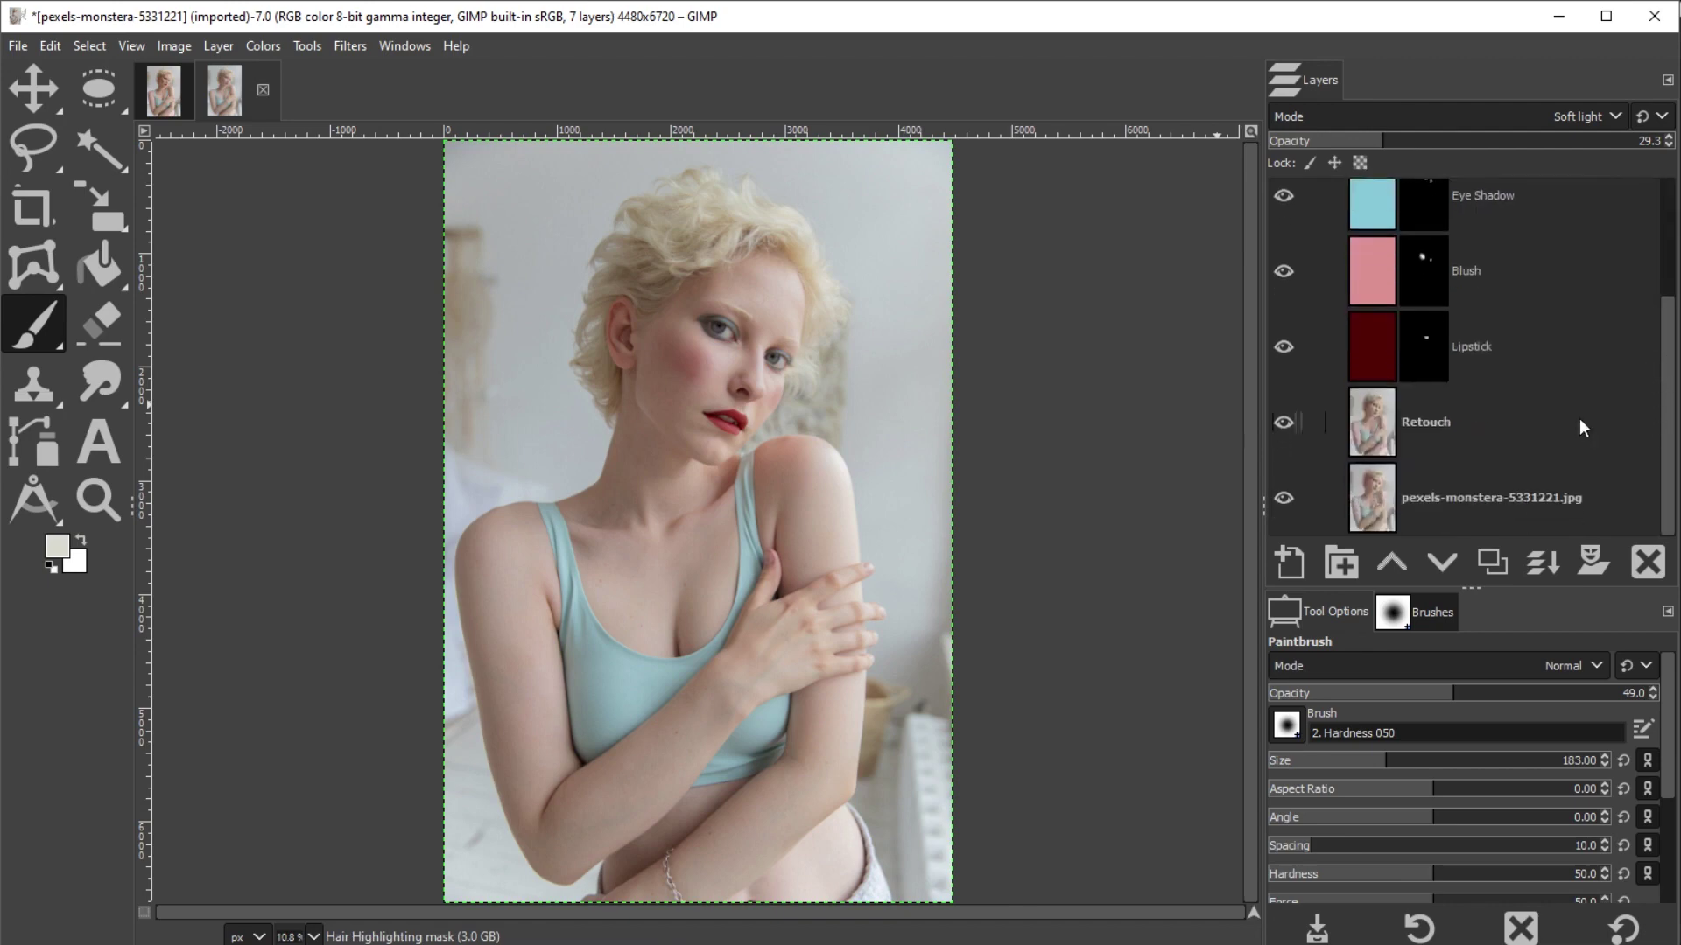
{"action": "left_click", "coordinate": [1494, 421]}
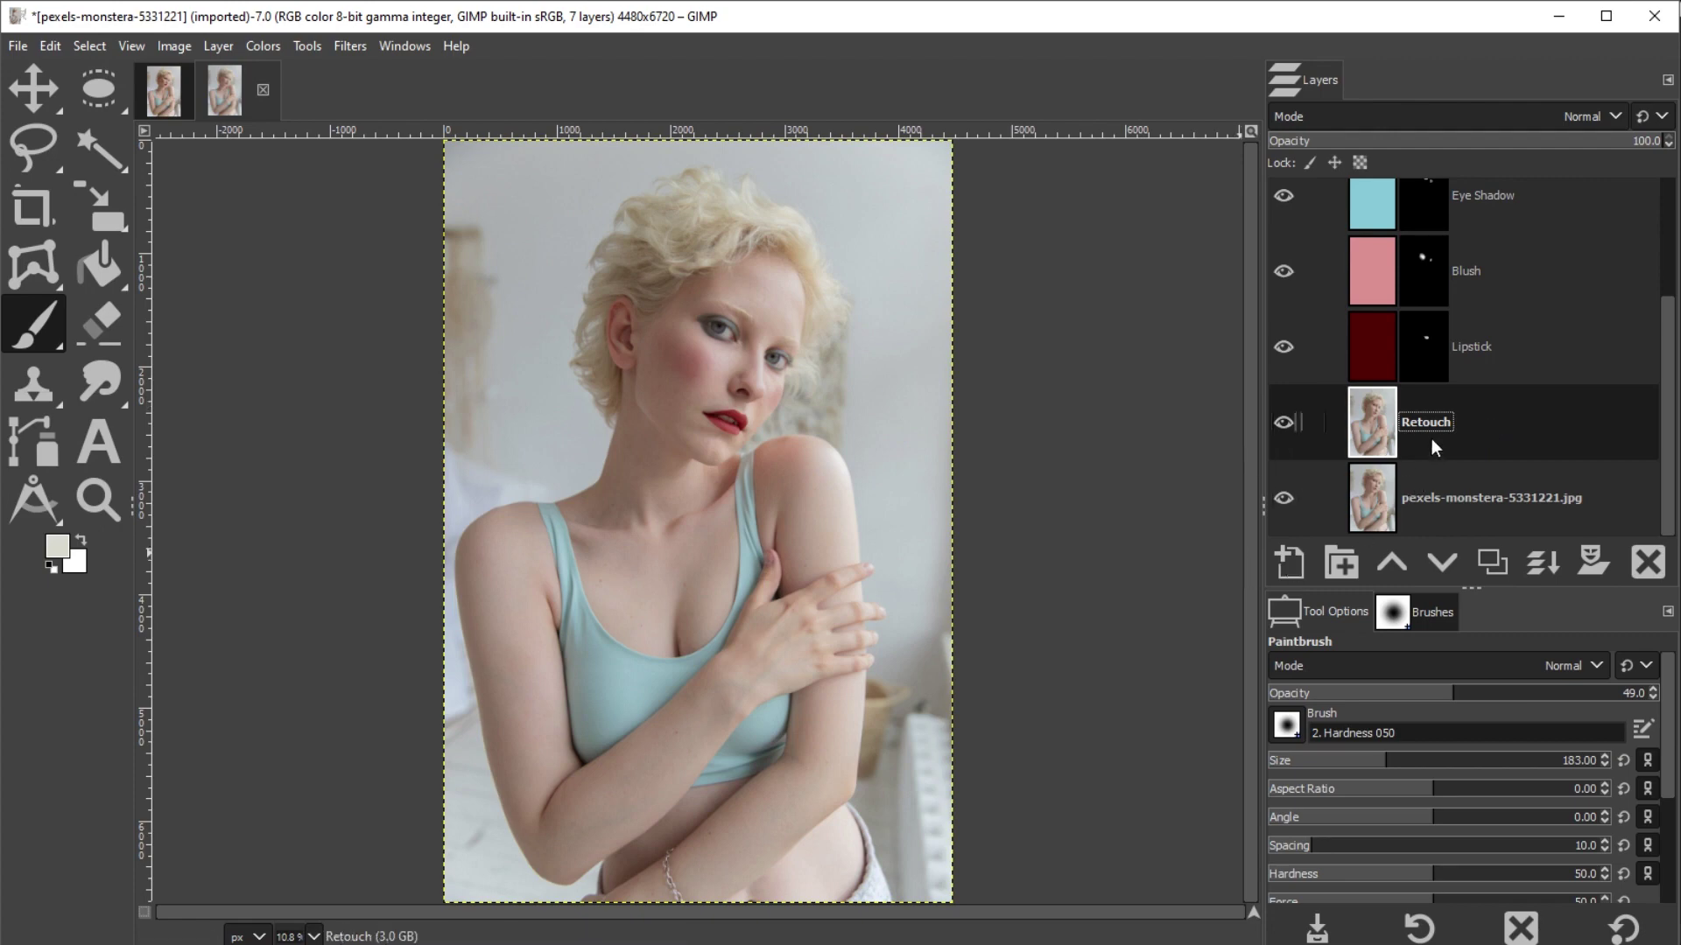
{"action": "left_click", "coordinate": [1492, 561]}
{"action": "left_click", "coordinate": [1463, 423]}
{"action": "double_click", "coordinate": [1464, 424]}
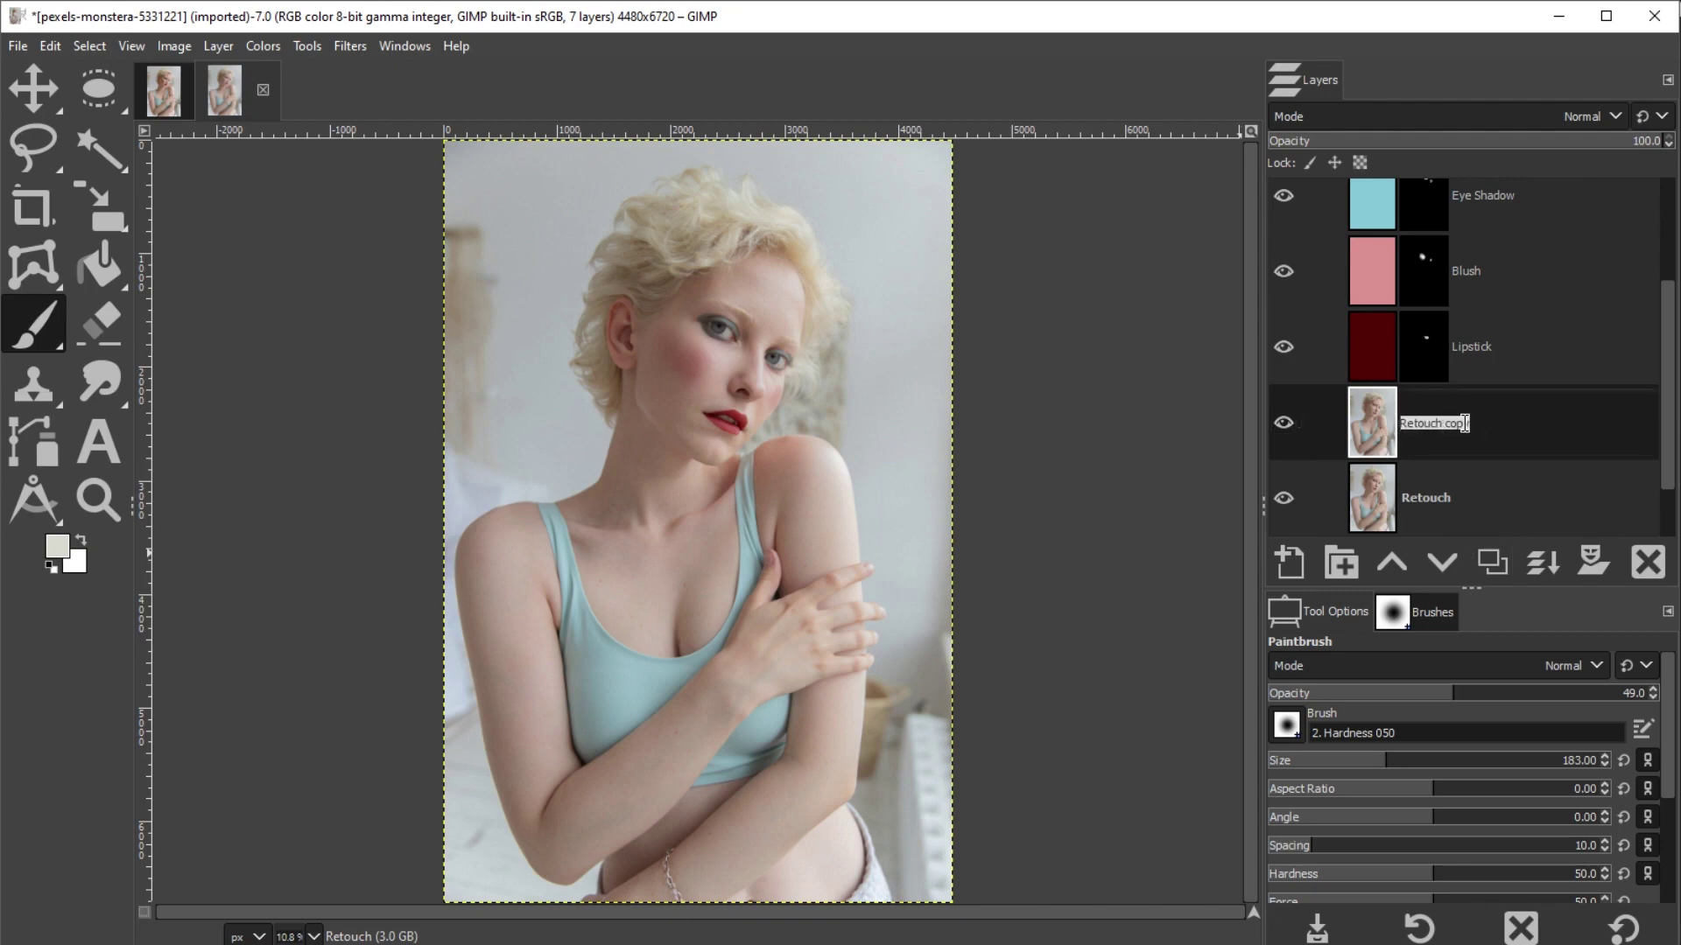
{"action": "type", "text": "Contrast + Color G"}
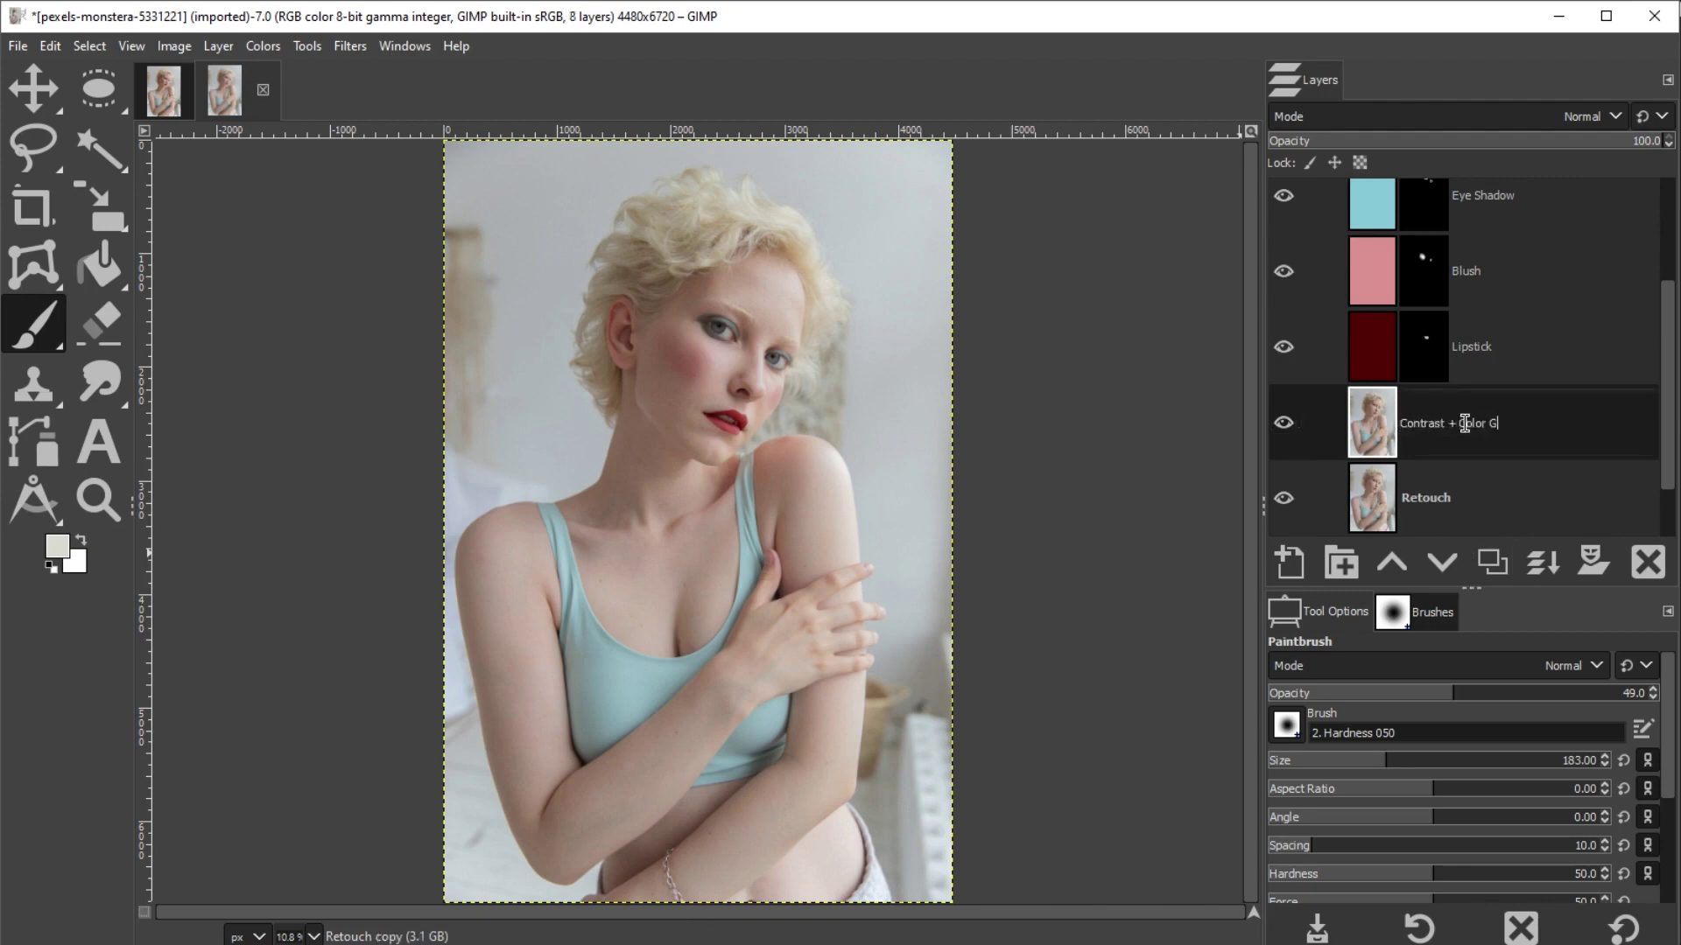
{"action": "type", "text": "rade"}
{"action": "key", "text": "Return"}
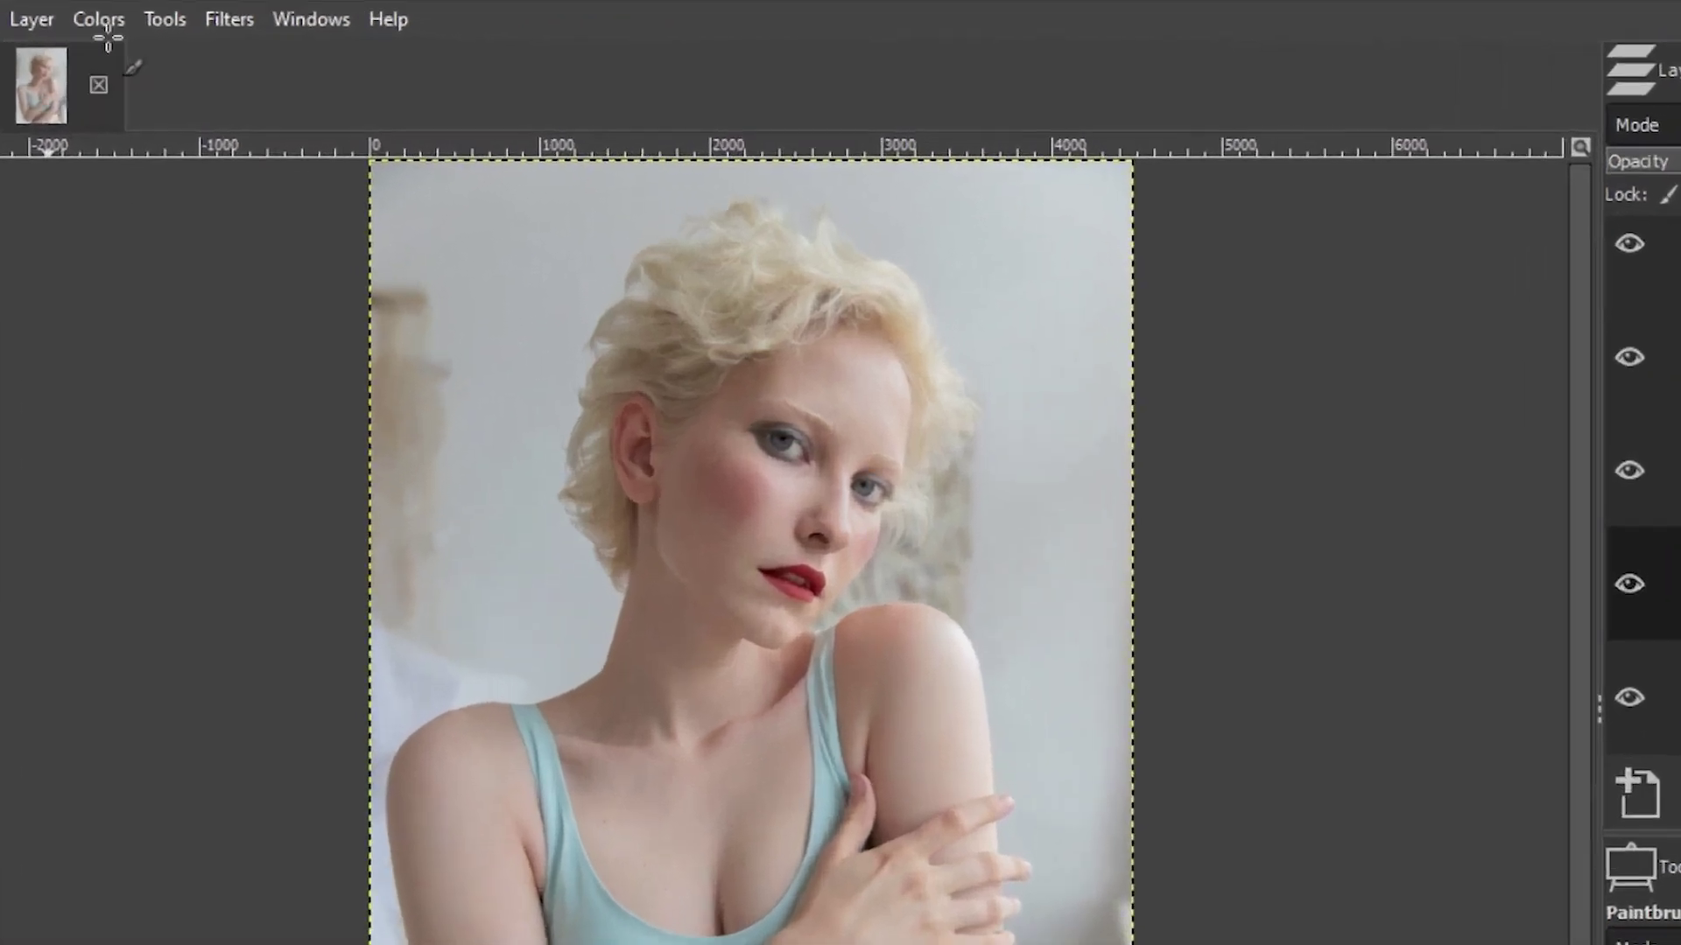
Shape a gentle S-curve in the Value channel with Curves points at 200 to 206 and 66 to 57, and compare the preview
{"action": "left_click", "coordinate": [263, 45]}
{"action": "left_click", "coordinate": [150, 388]}
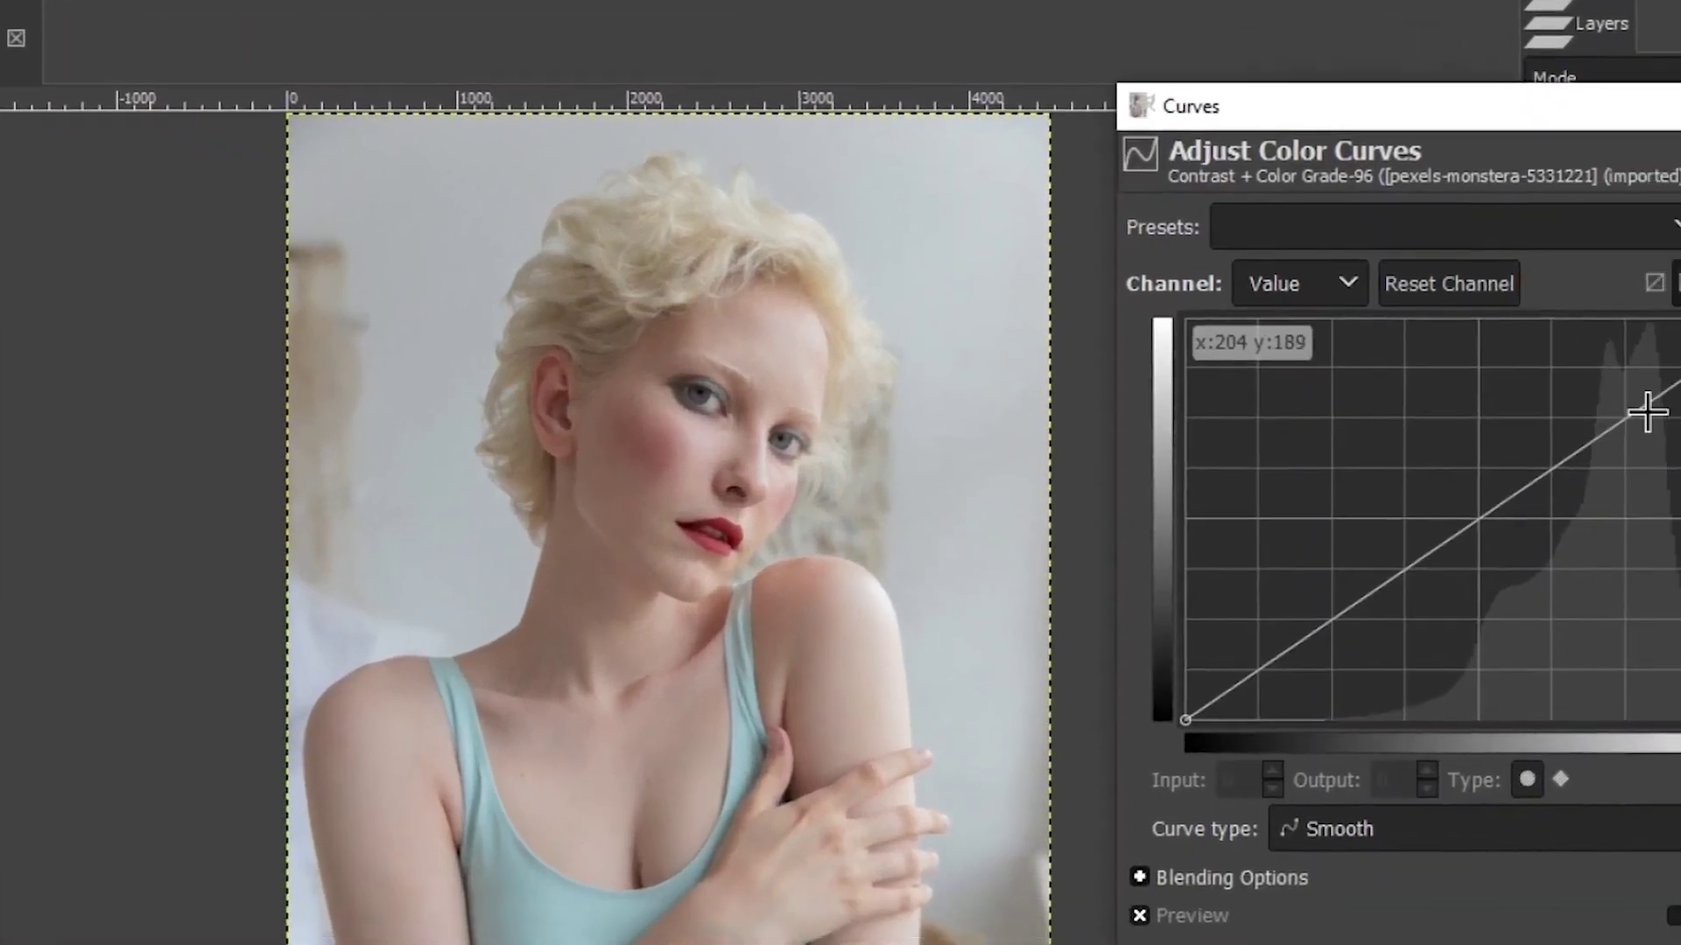
{"action": "left_click_drag", "start_coordinate": [1542, 347], "coordinate": [1527, 332]}
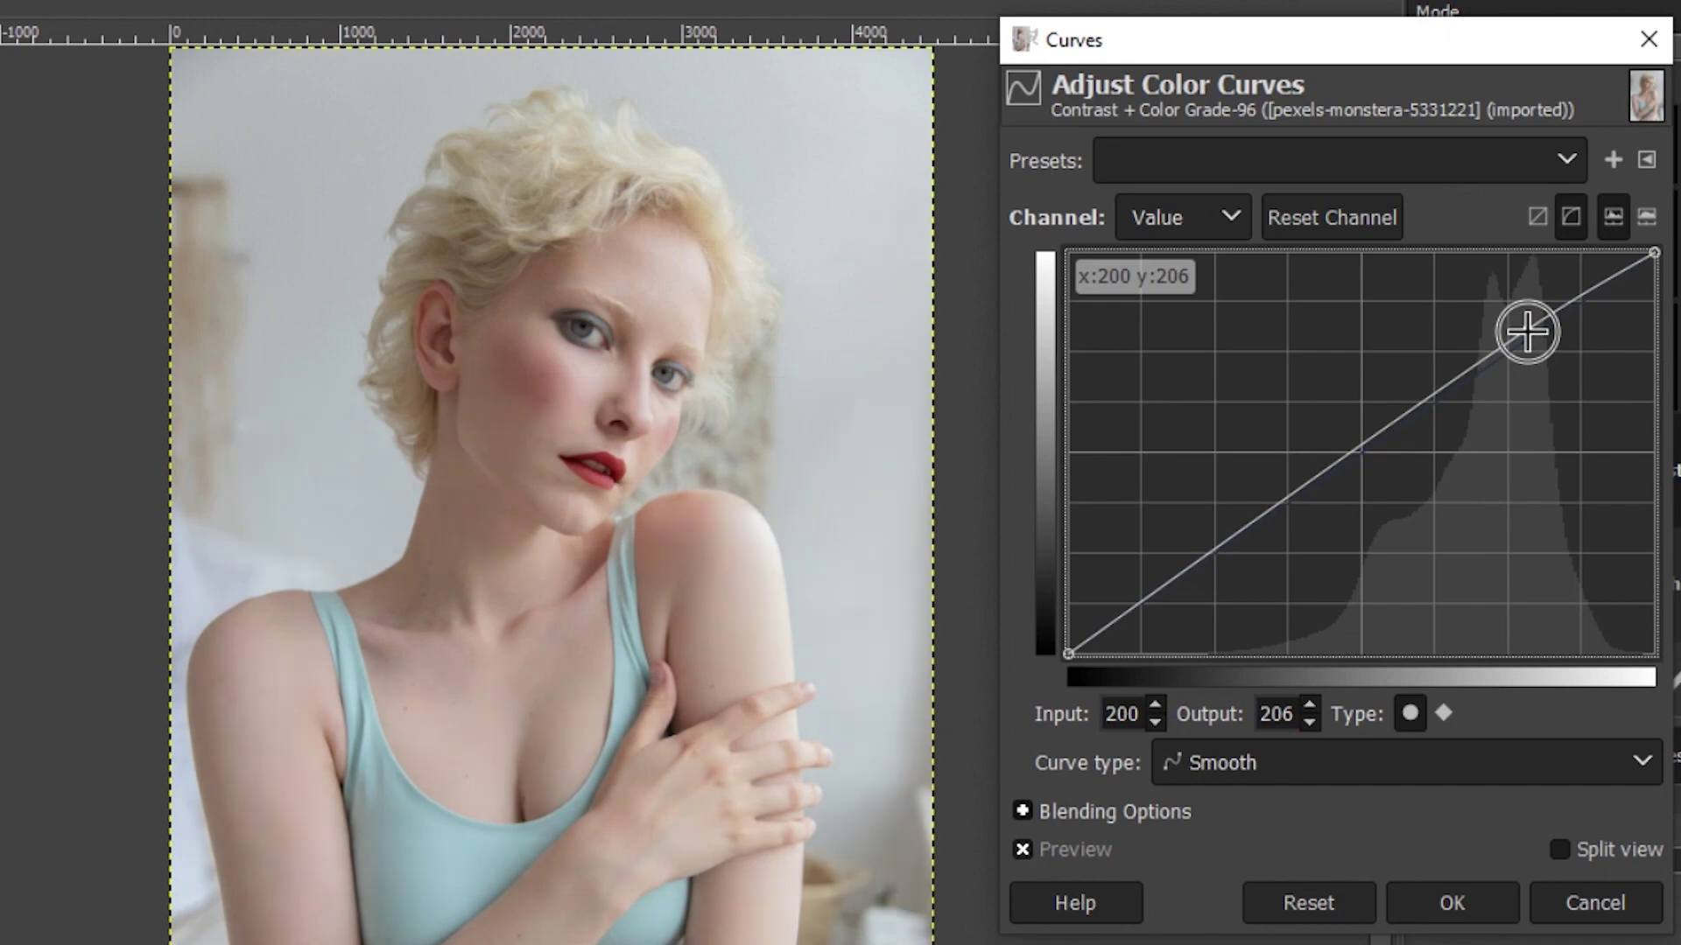
{"action": "left_click_drag", "start_coordinate": [1200, 555], "coordinate": [1208, 563]}
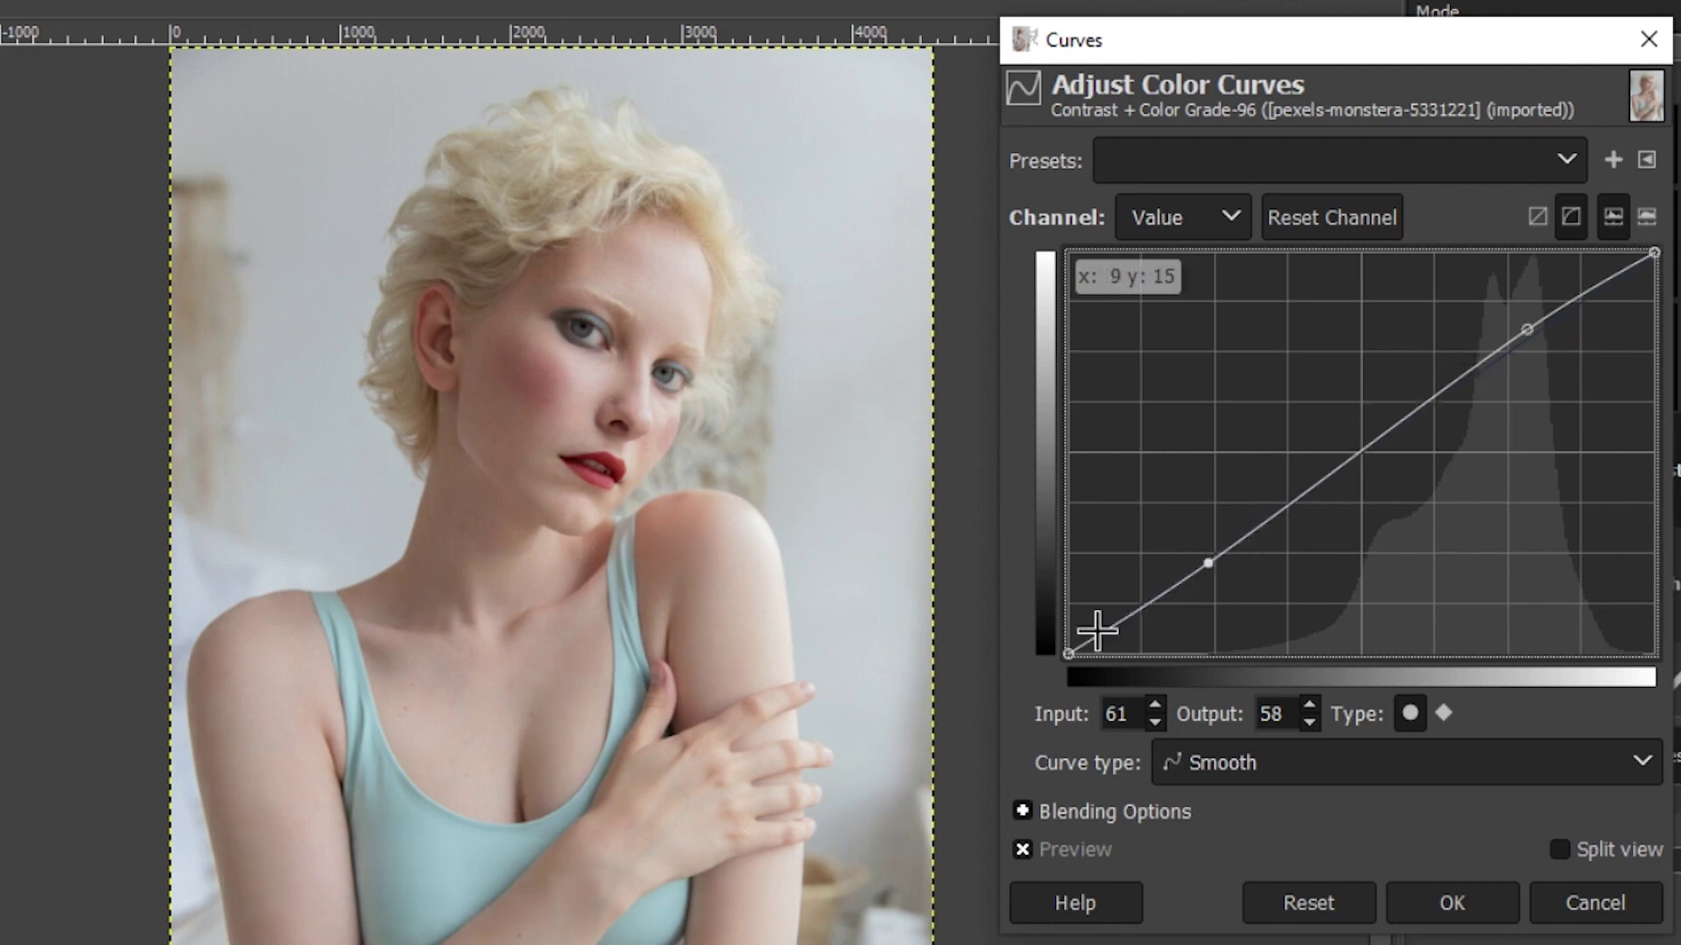
{"action": "mouse_move", "coordinate": [1208, 565]}
{"action": "left_mouse_down"}
{"action": "mouse_move", "coordinate": [1239, 591]}
{"action": "mouse_move", "coordinate": [1220, 565]}
{"action": "left_mouse_up"}
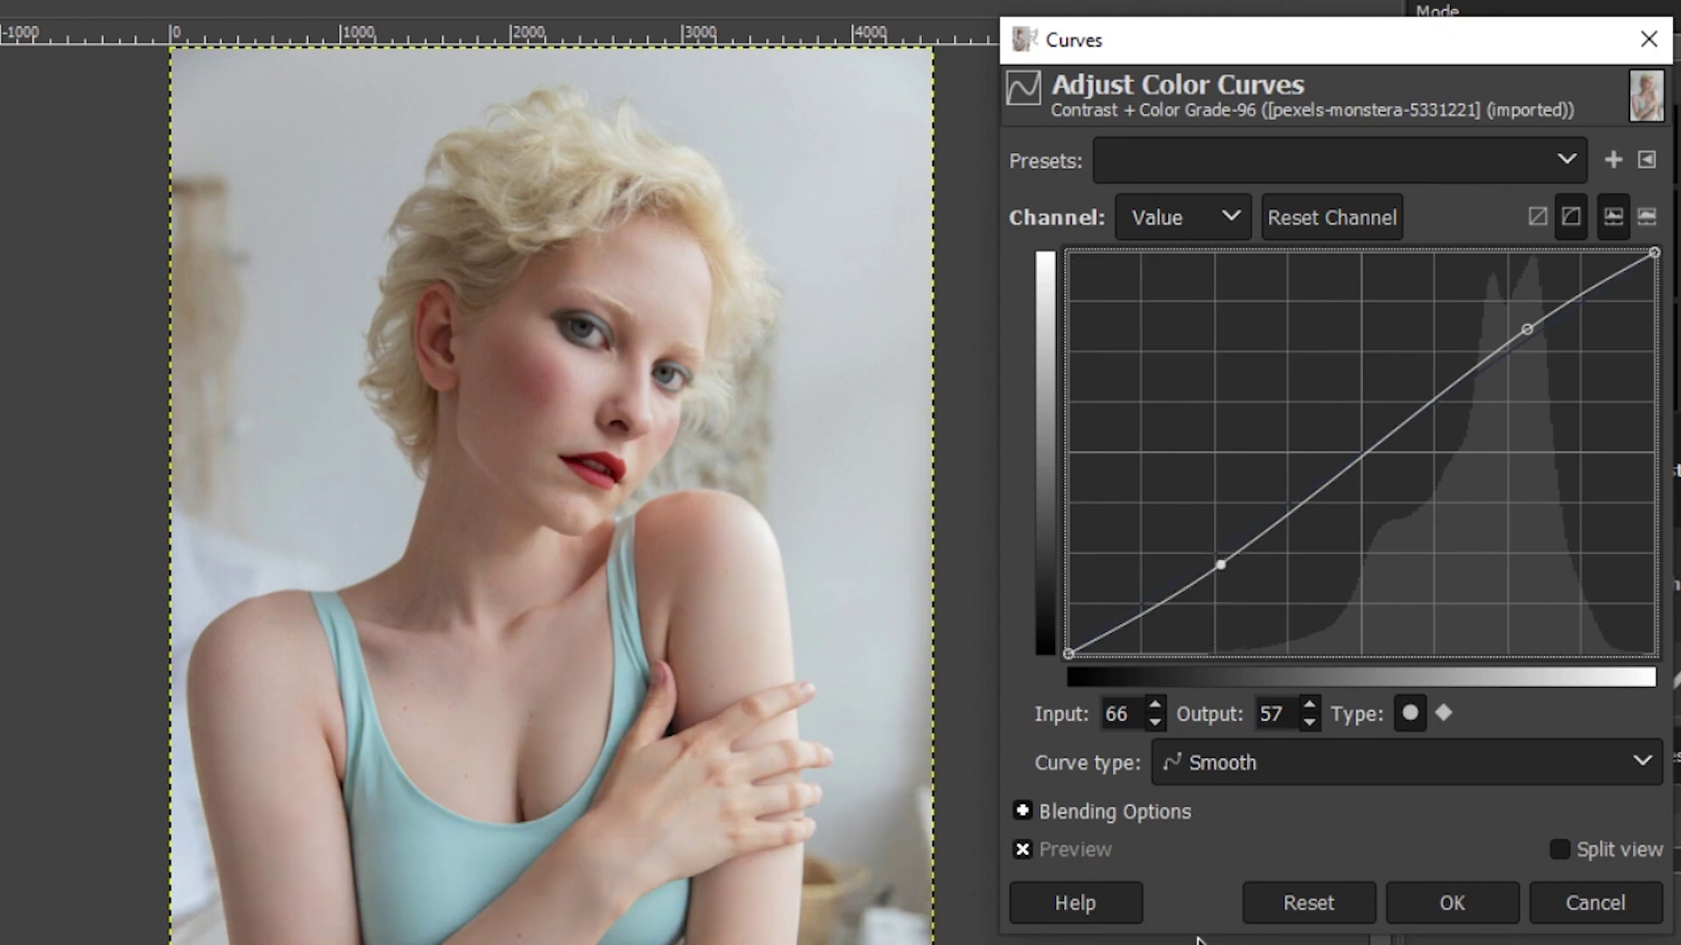
{"action": "left_click", "coordinate": [1022, 849]}
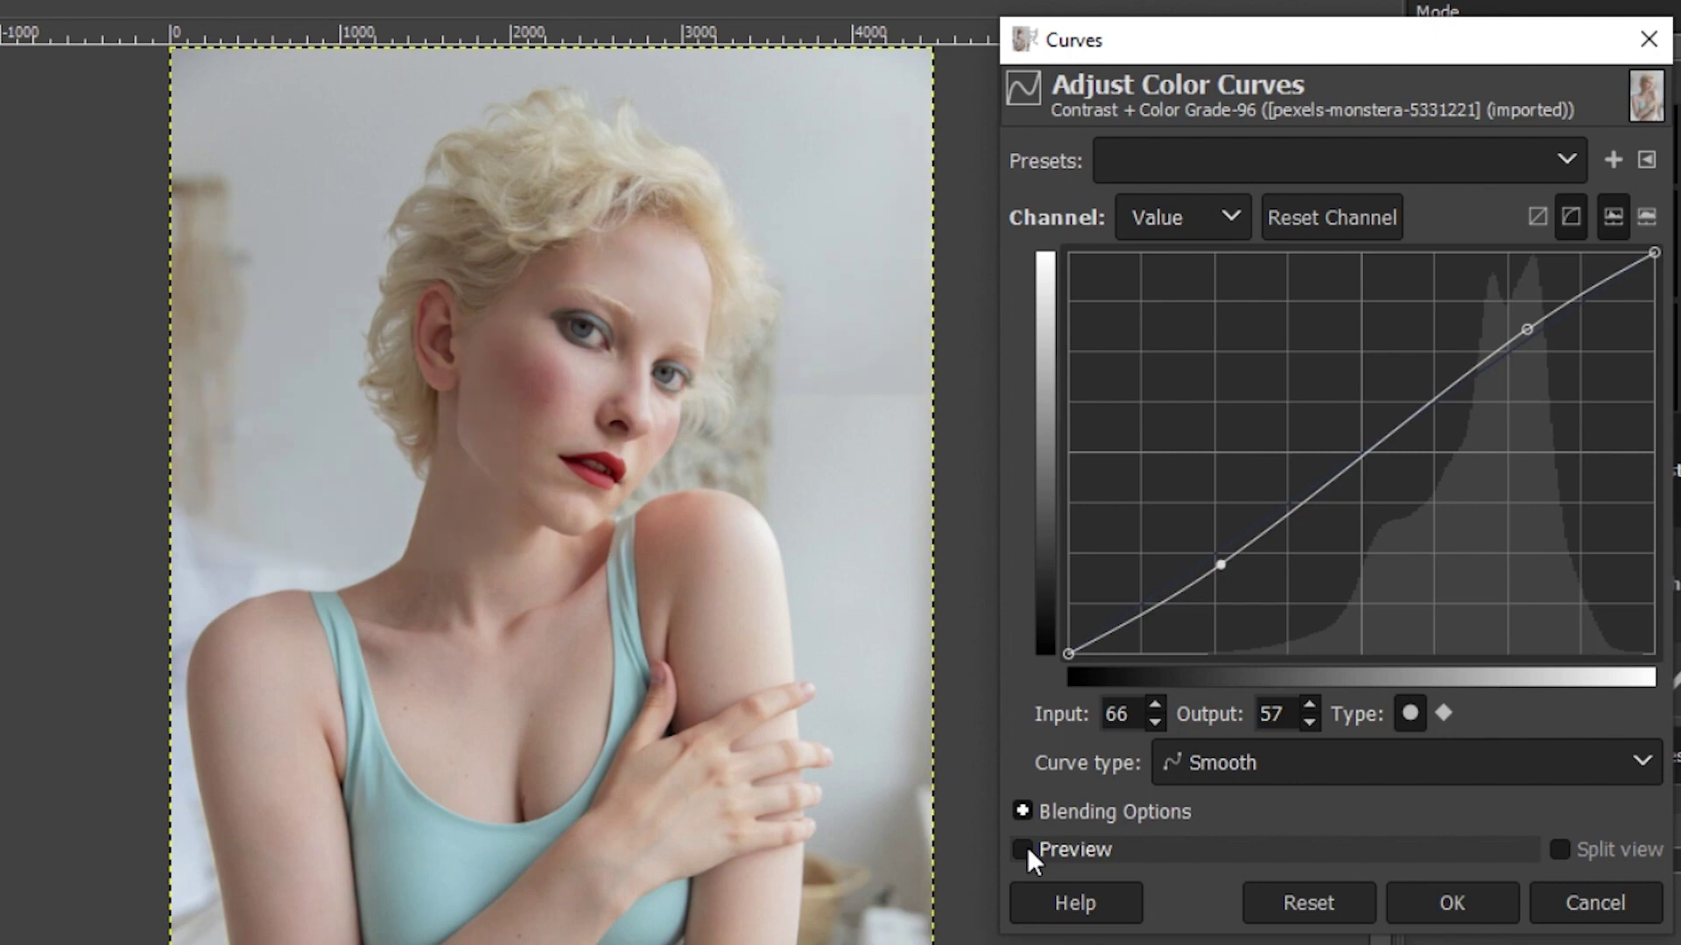
{"action": "left_click", "coordinate": [1022, 849]}
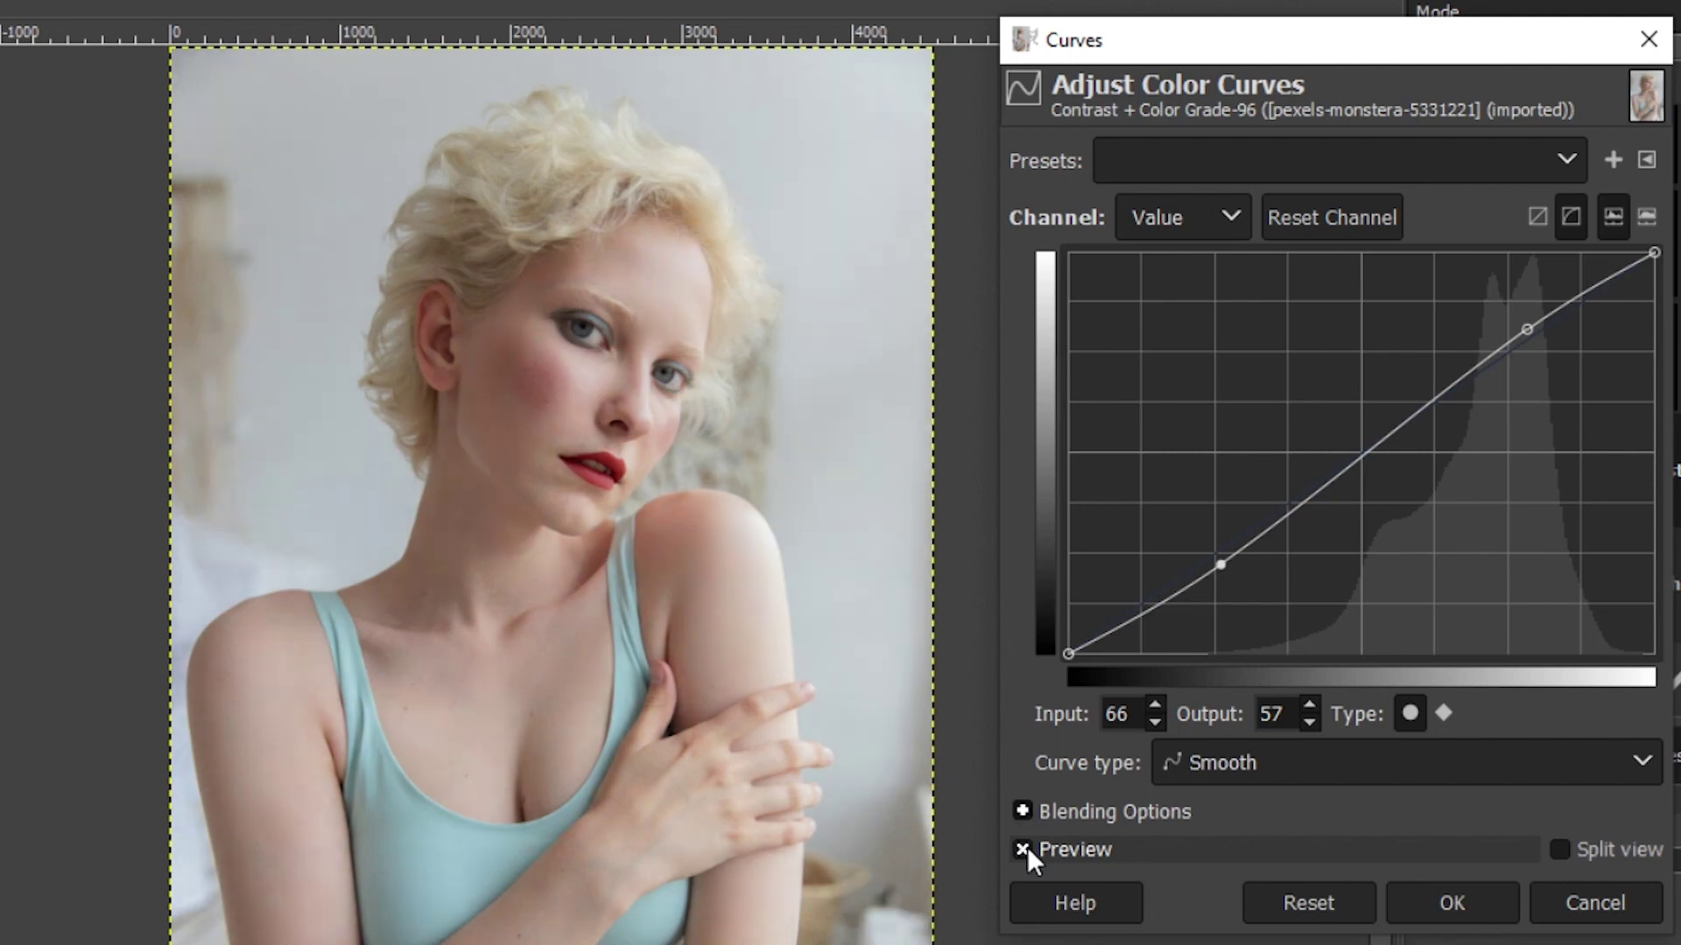
{"action": "left_click", "coordinate": [1023, 849]}
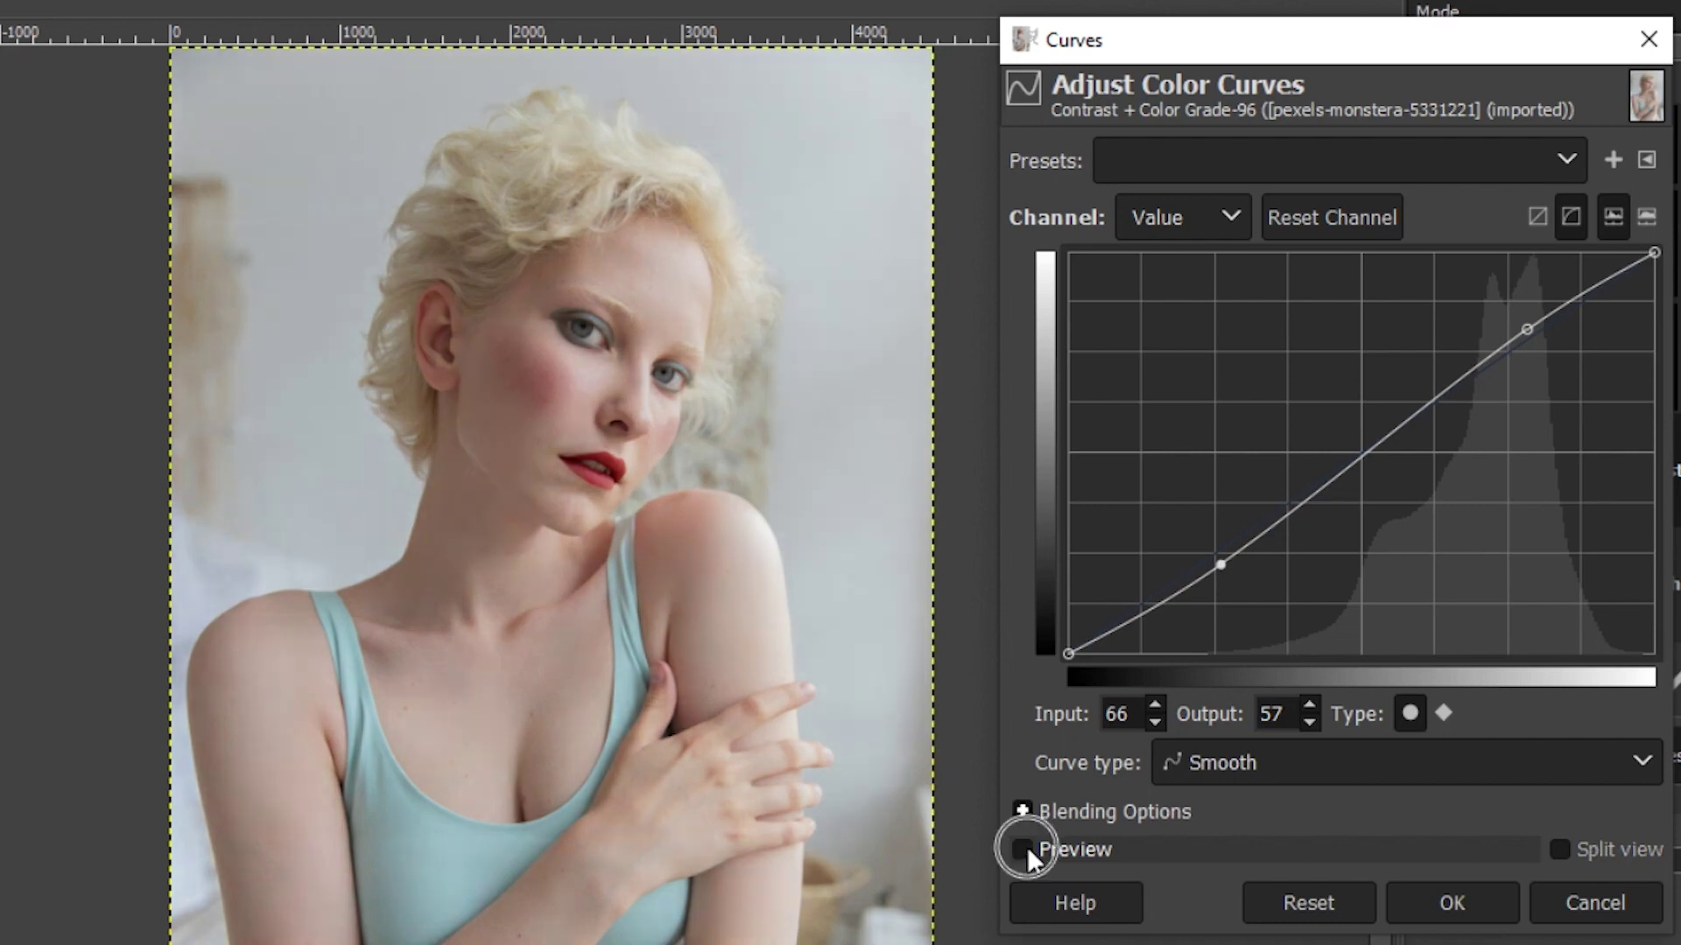
{"action": "left_click", "coordinate": [1023, 849]}
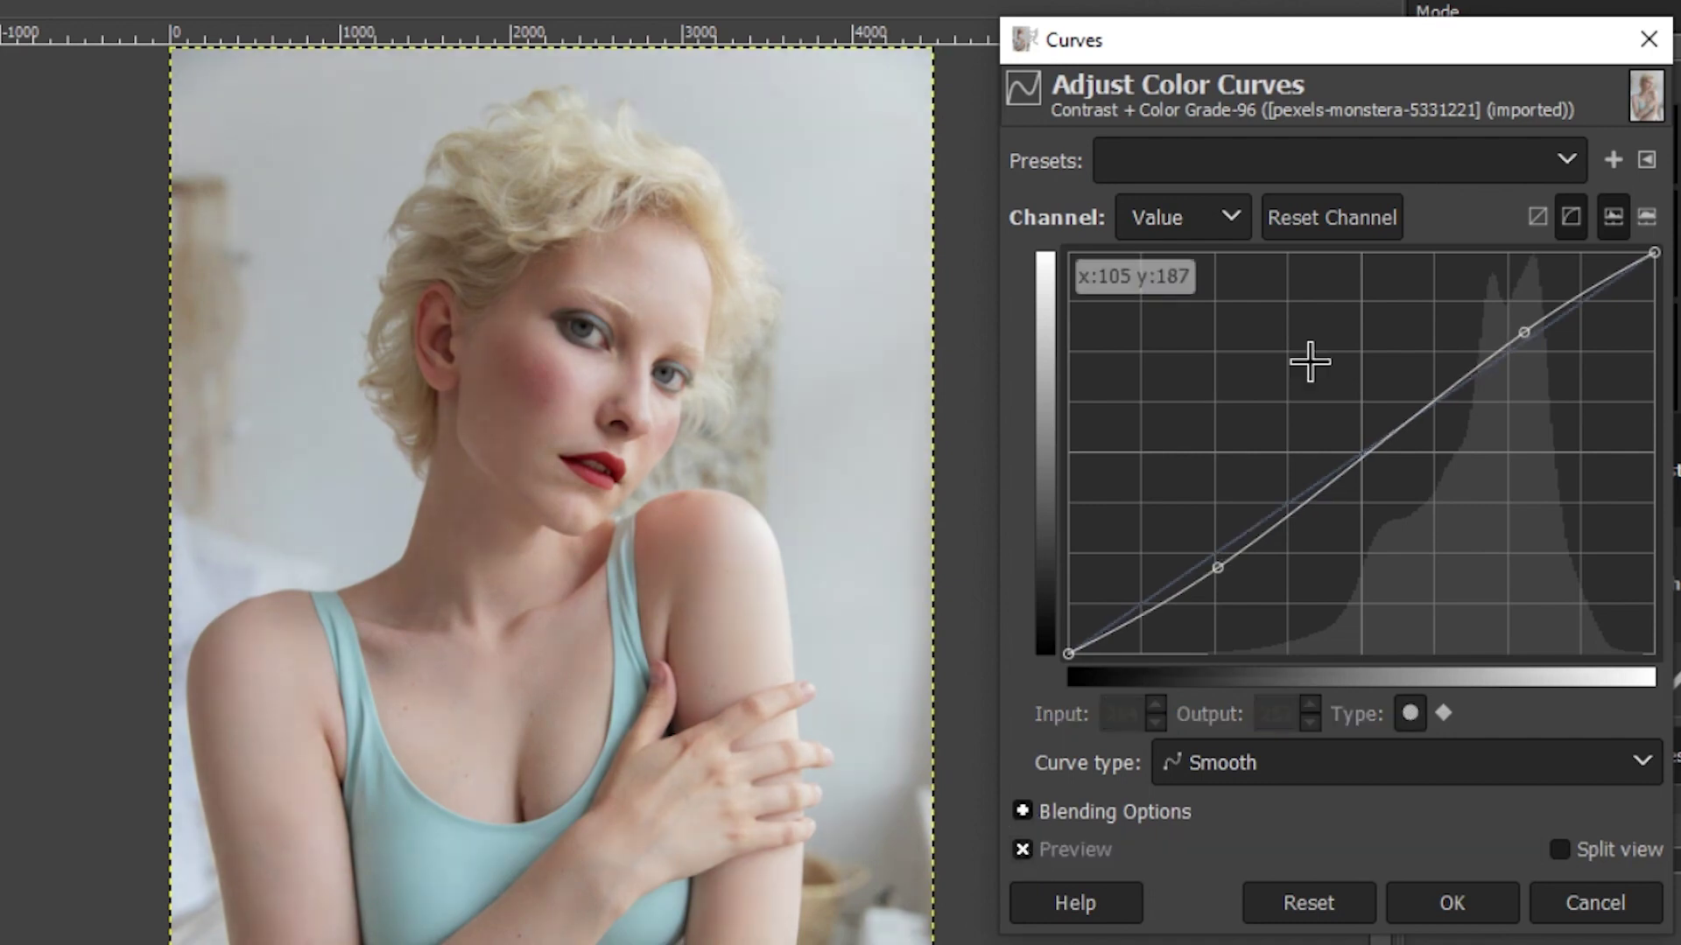
Anchor the Green channel curve at 129 to 128 and lower its highlights with a point at 200 to 196
{"action": "left_click", "coordinate": [1221, 225]}
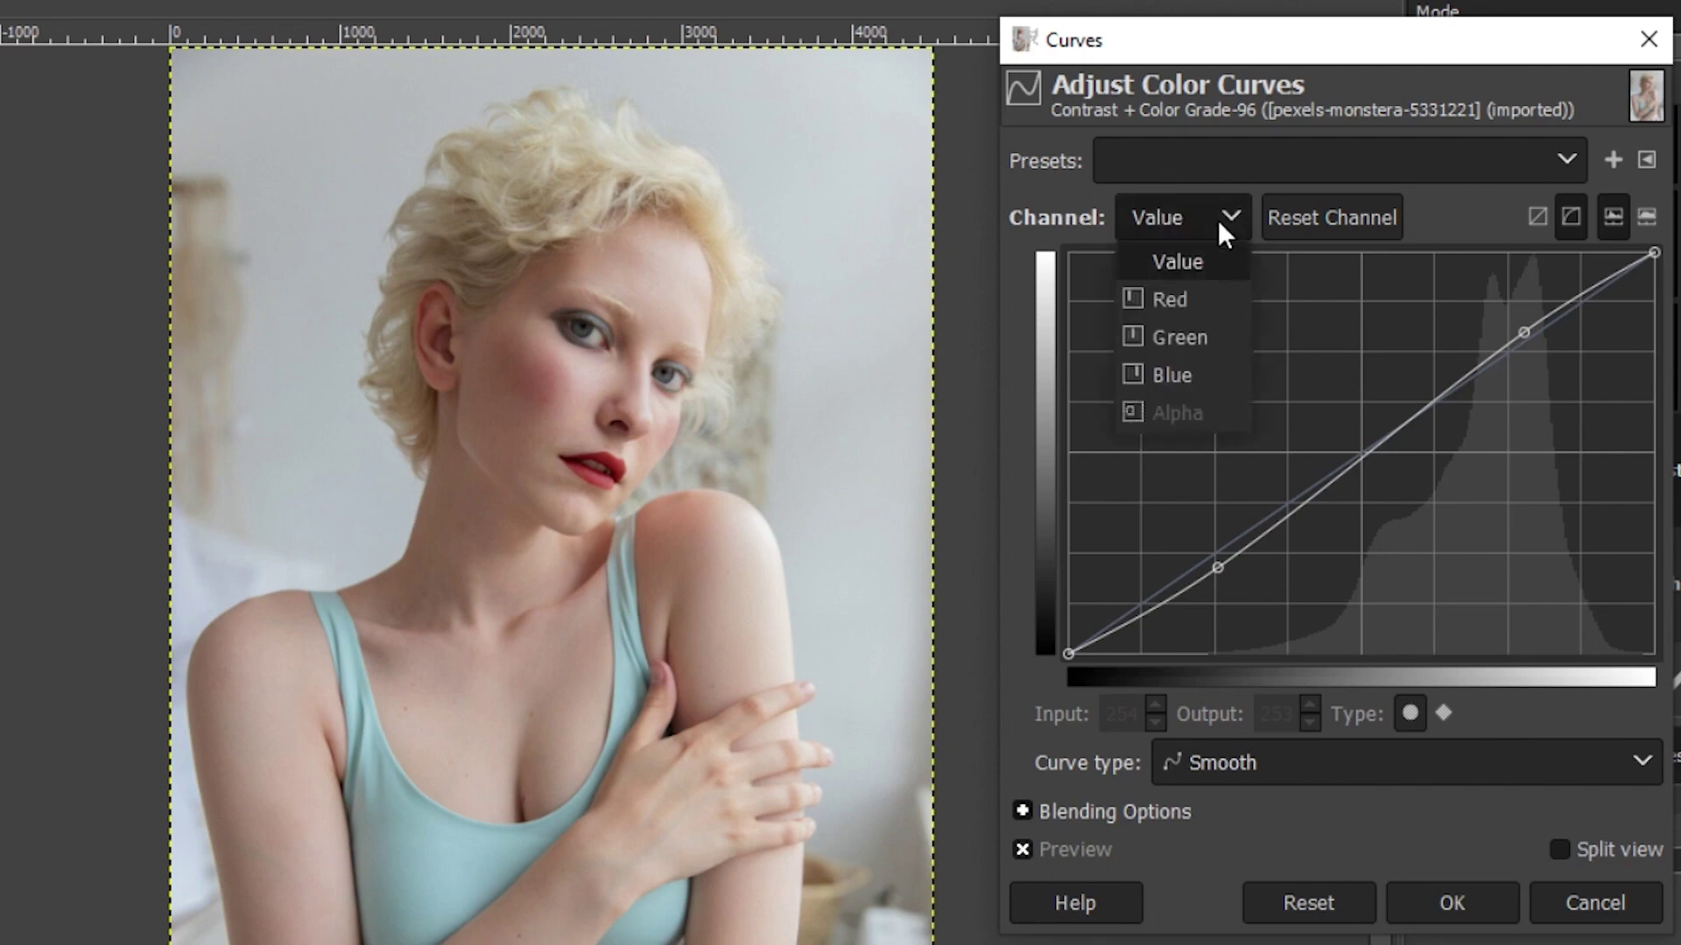
{"action": "left_click", "coordinate": [1193, 337]}
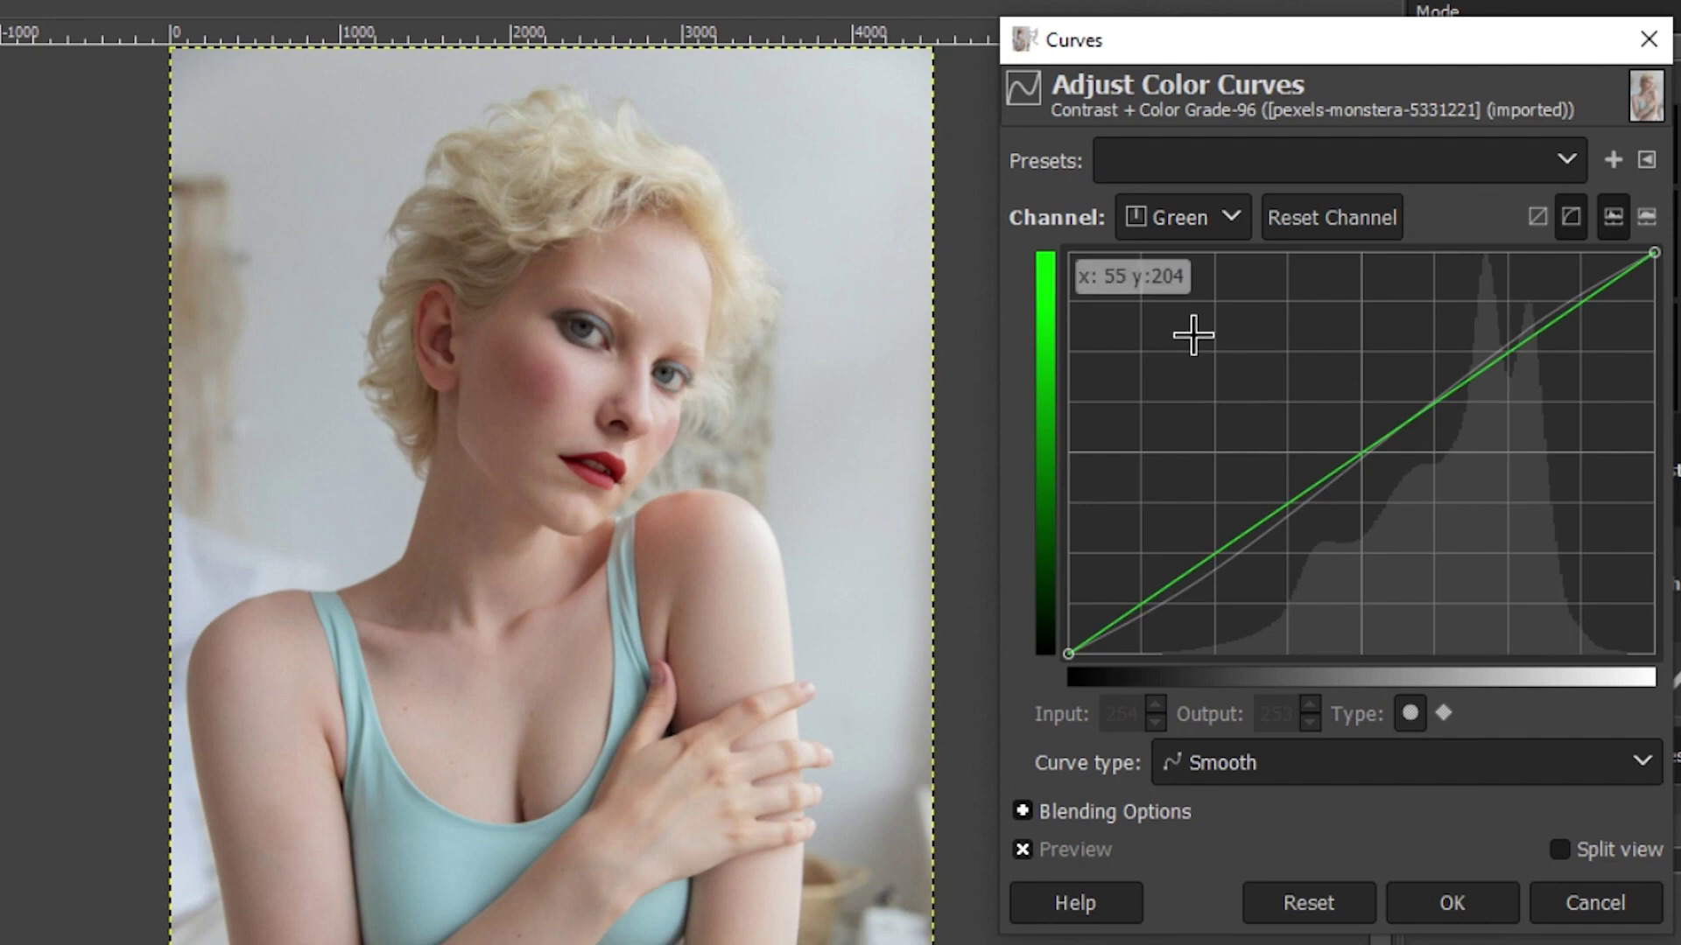
{"action": "left_click", "coordinate": [1364, 453]}
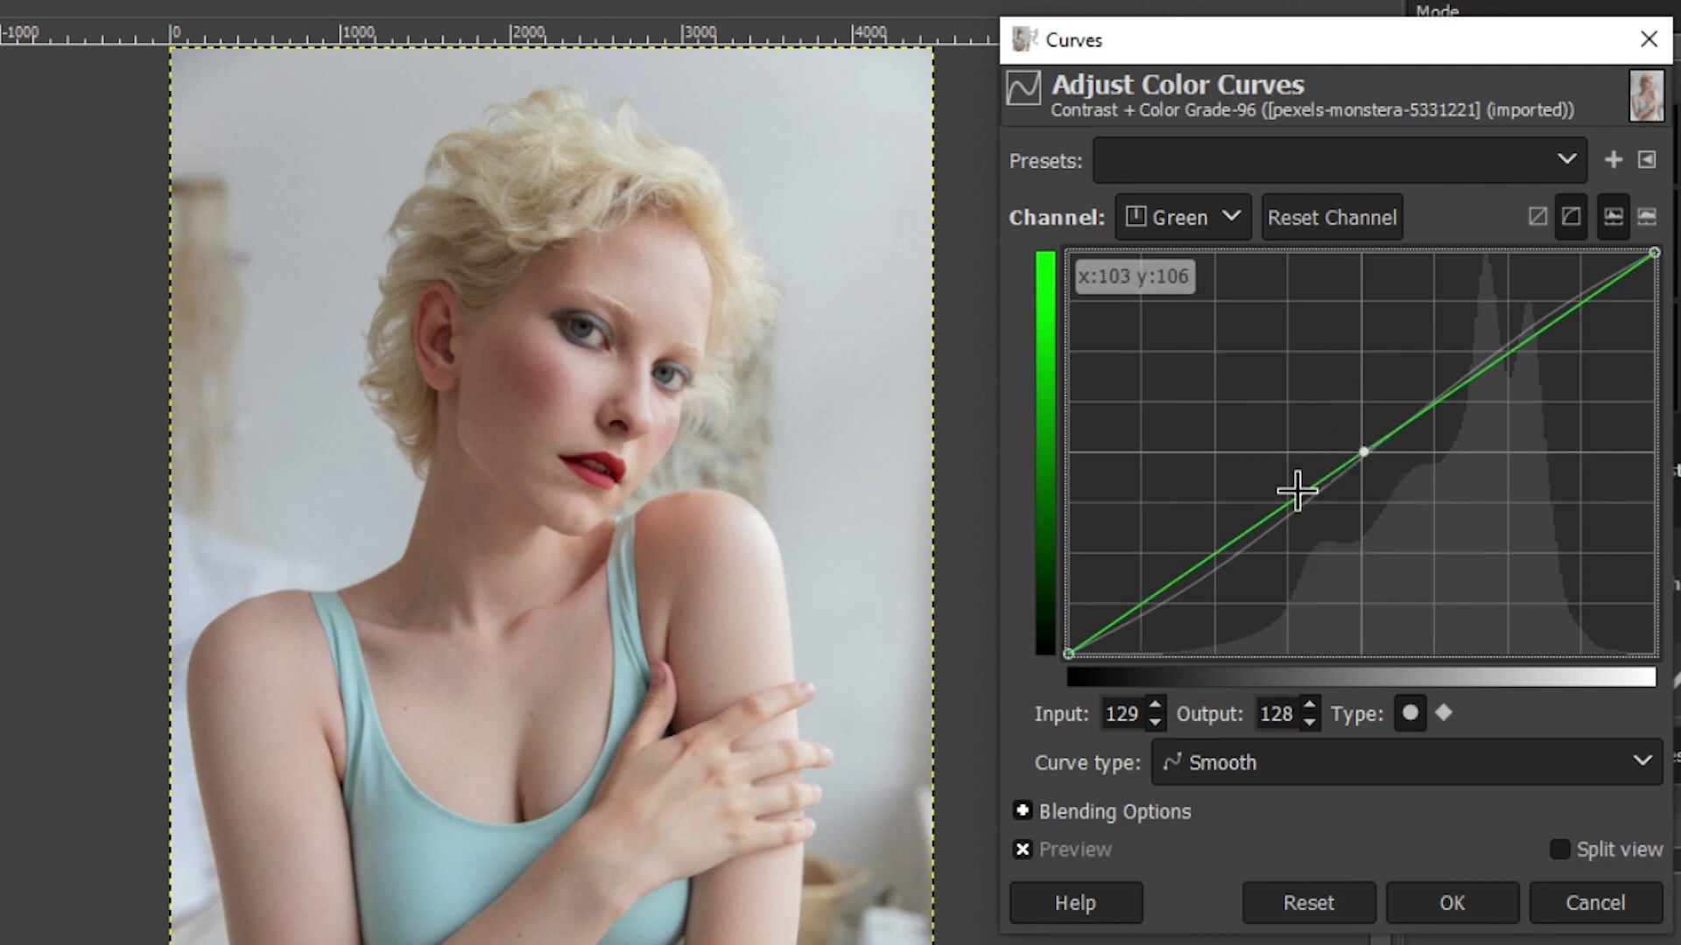
{"action": "mouse_move", "coordinate": [1530, 337]}
{"action": "left_mouse_down"}
{"action": "mouse_move", "coordinate": [1496, 315]}
{"action": "mouse_move", "coordinate": [1562, 391]}
{"action": "mouse_move", "coordinate": [1528, 347]}
{"action": "left_mouse_up"}
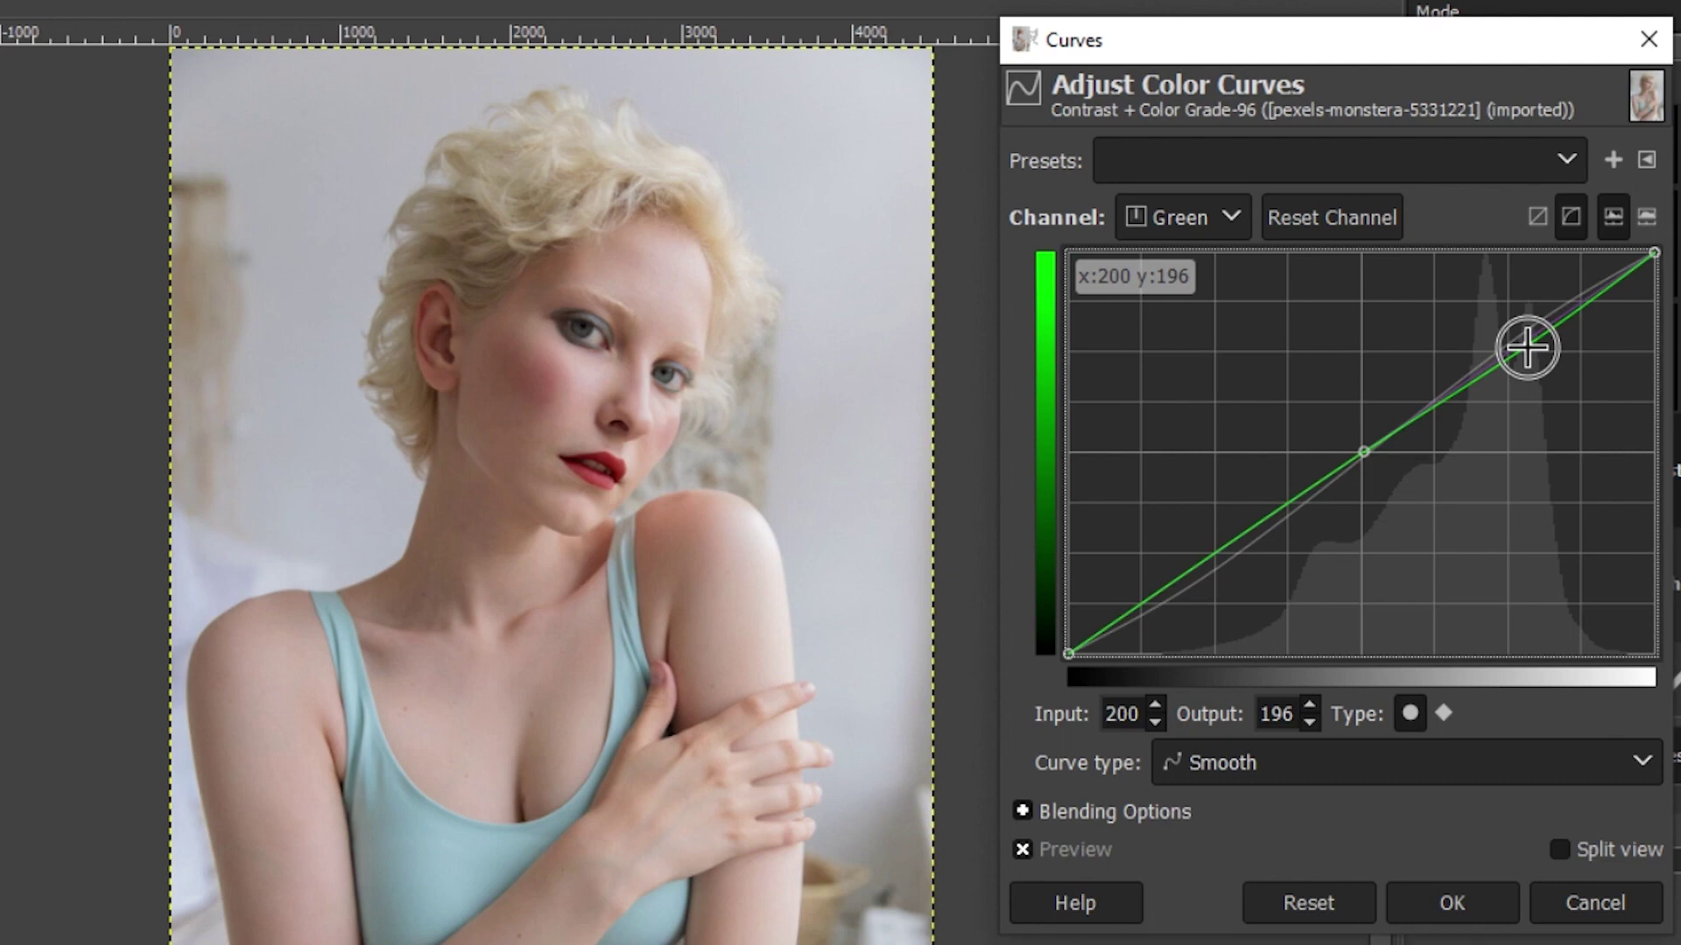
Lower the Blue channel curve's midtones with a point at input 145, output 134
{"action": "left_click", "coordinate": [1200, 216]}
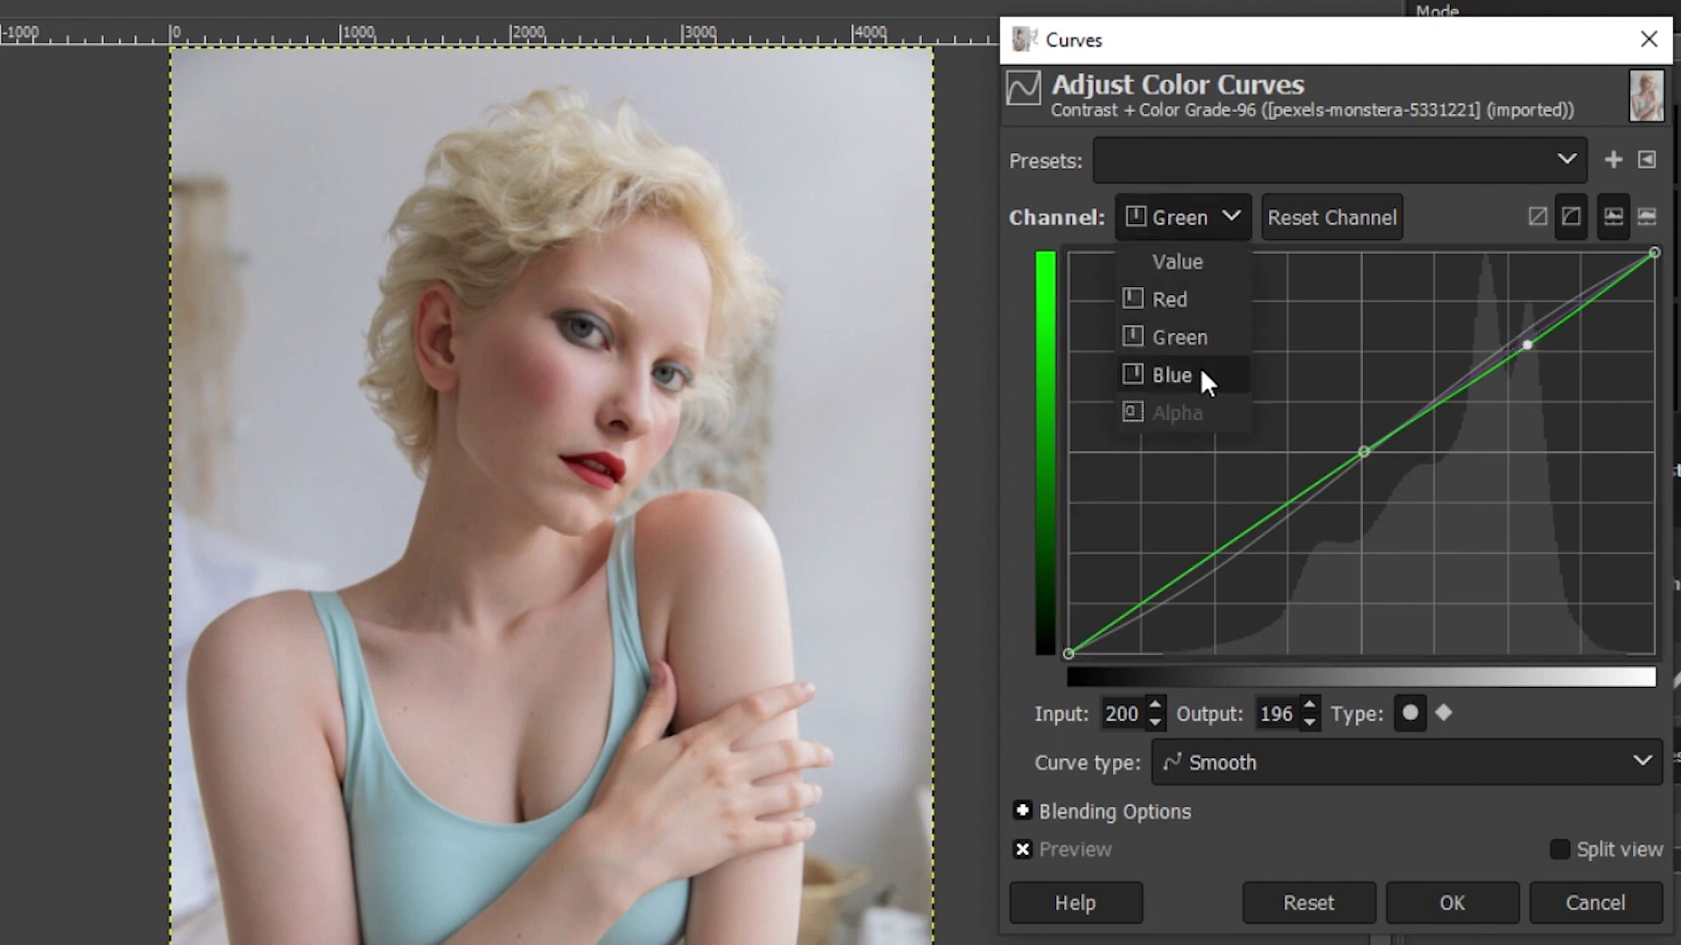
{"action": "left_click", "coordinate": [1204, 376]}
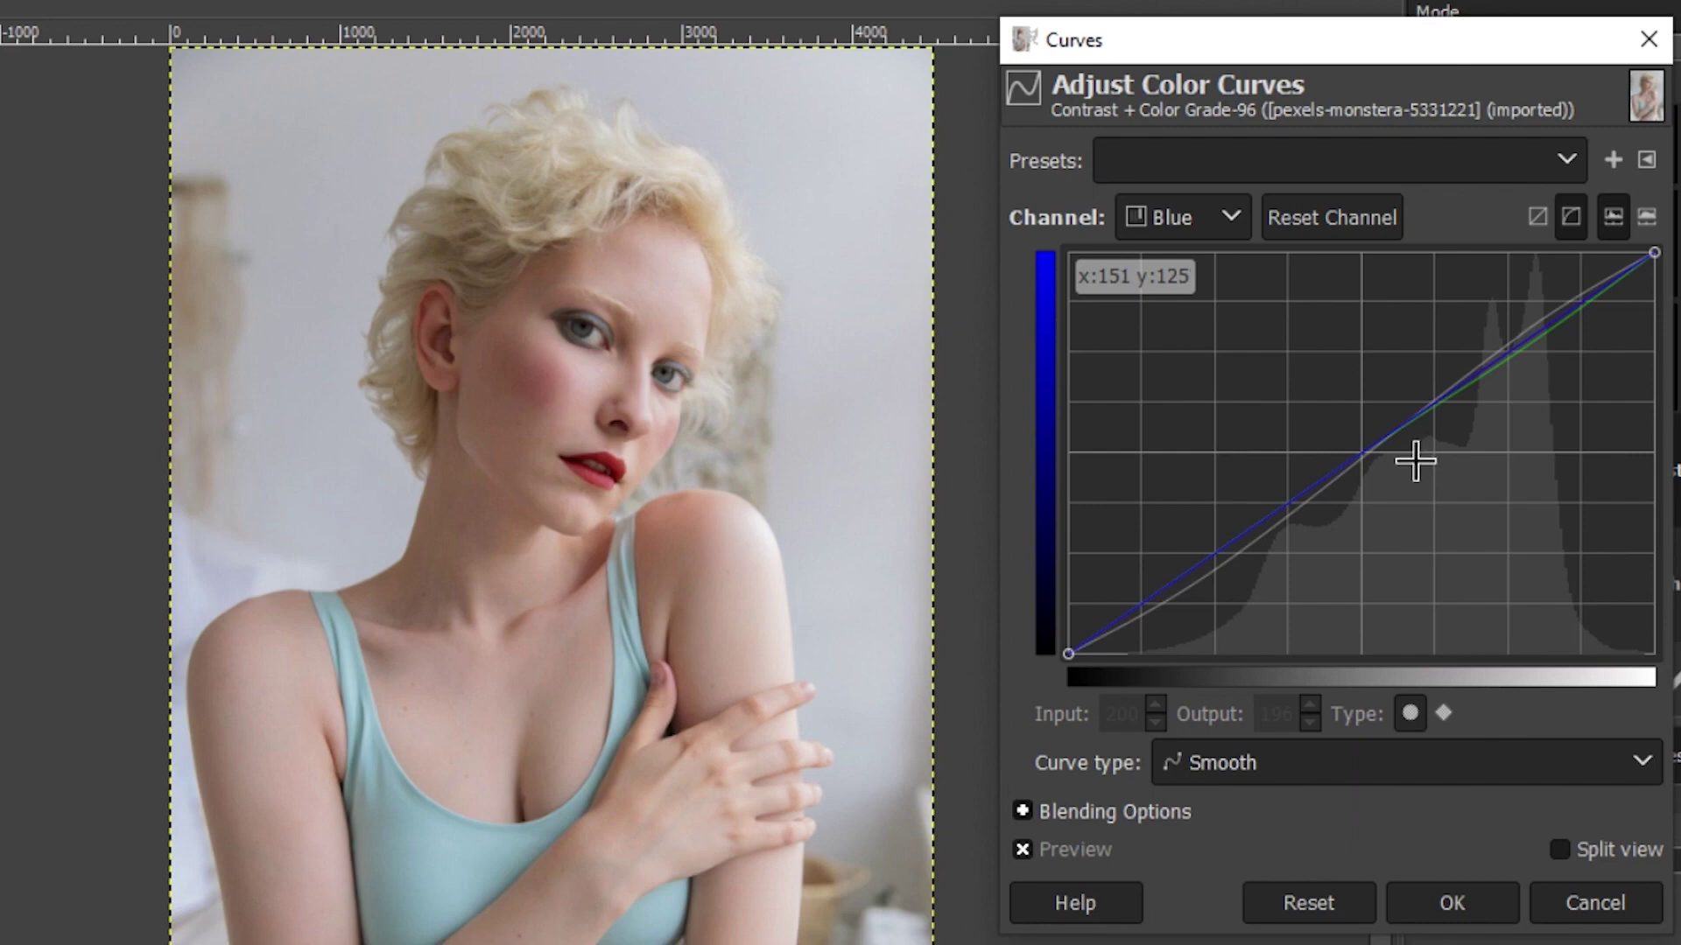
{"action": "left_click_drag", "start_coordinate": [1364, 457], "coordinate": [1401, 443]}
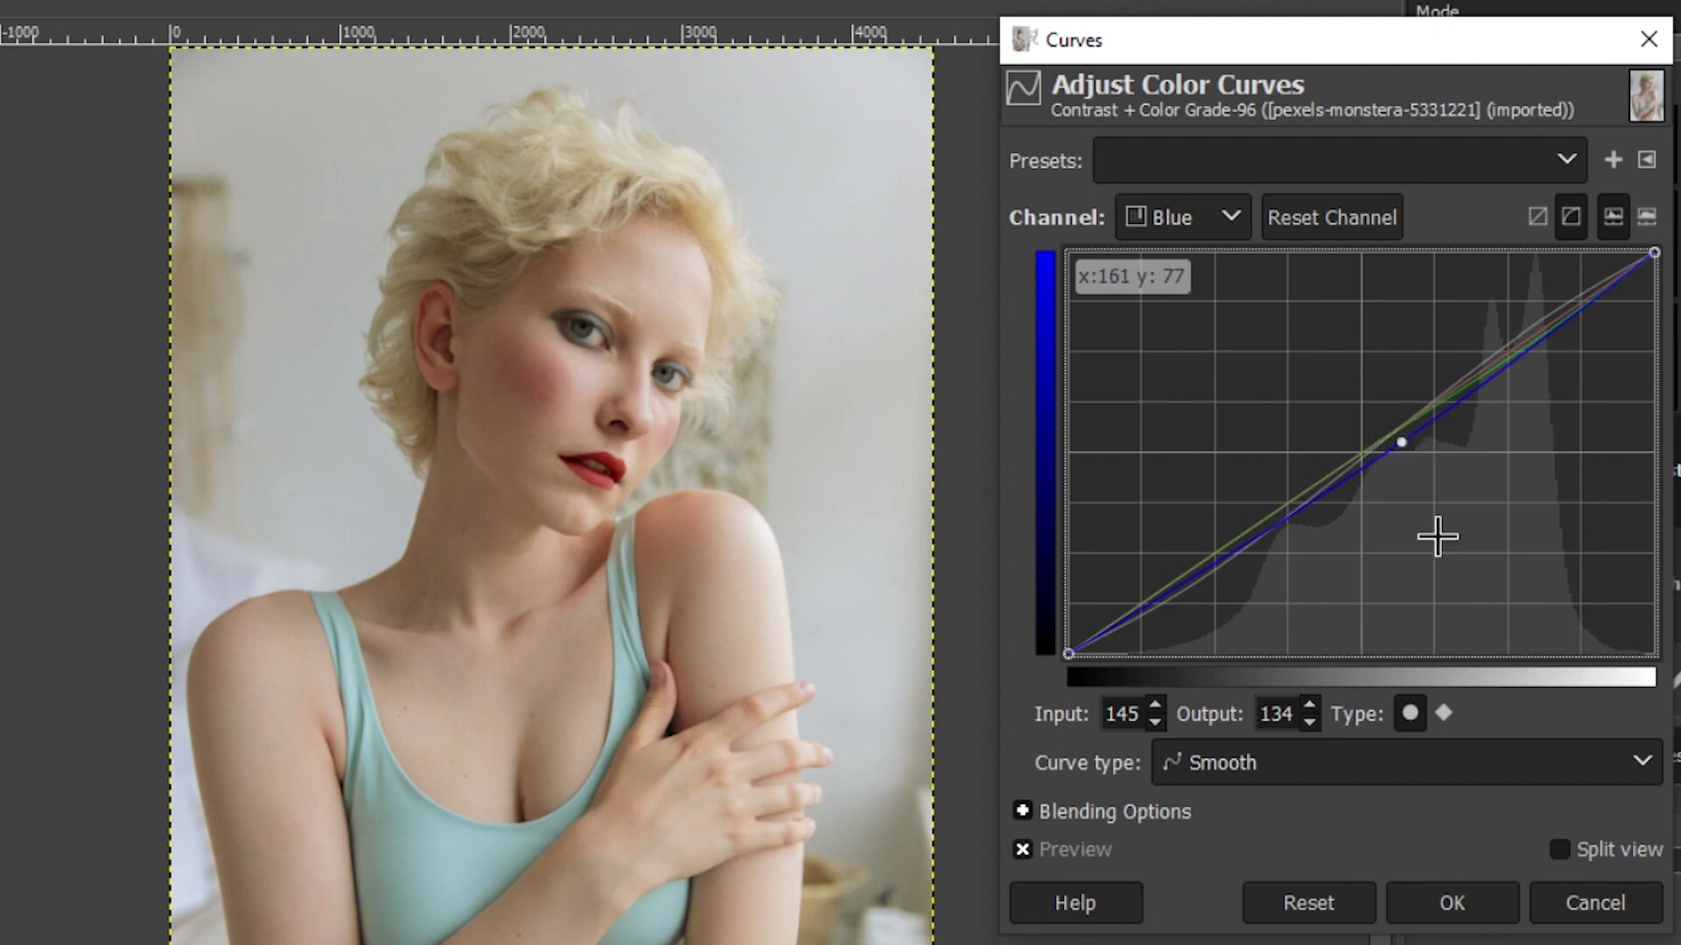
Raise the Blue channel curve's midtone point to input 144, output 138, comparing the preview, and apply the Curves adjustment
{"action": "left_click", "coordinate": [1402, 442]}
{"action": "left_click_drag", "start_coordinate": [1401, 442], "coordinate": [1400, 436]}
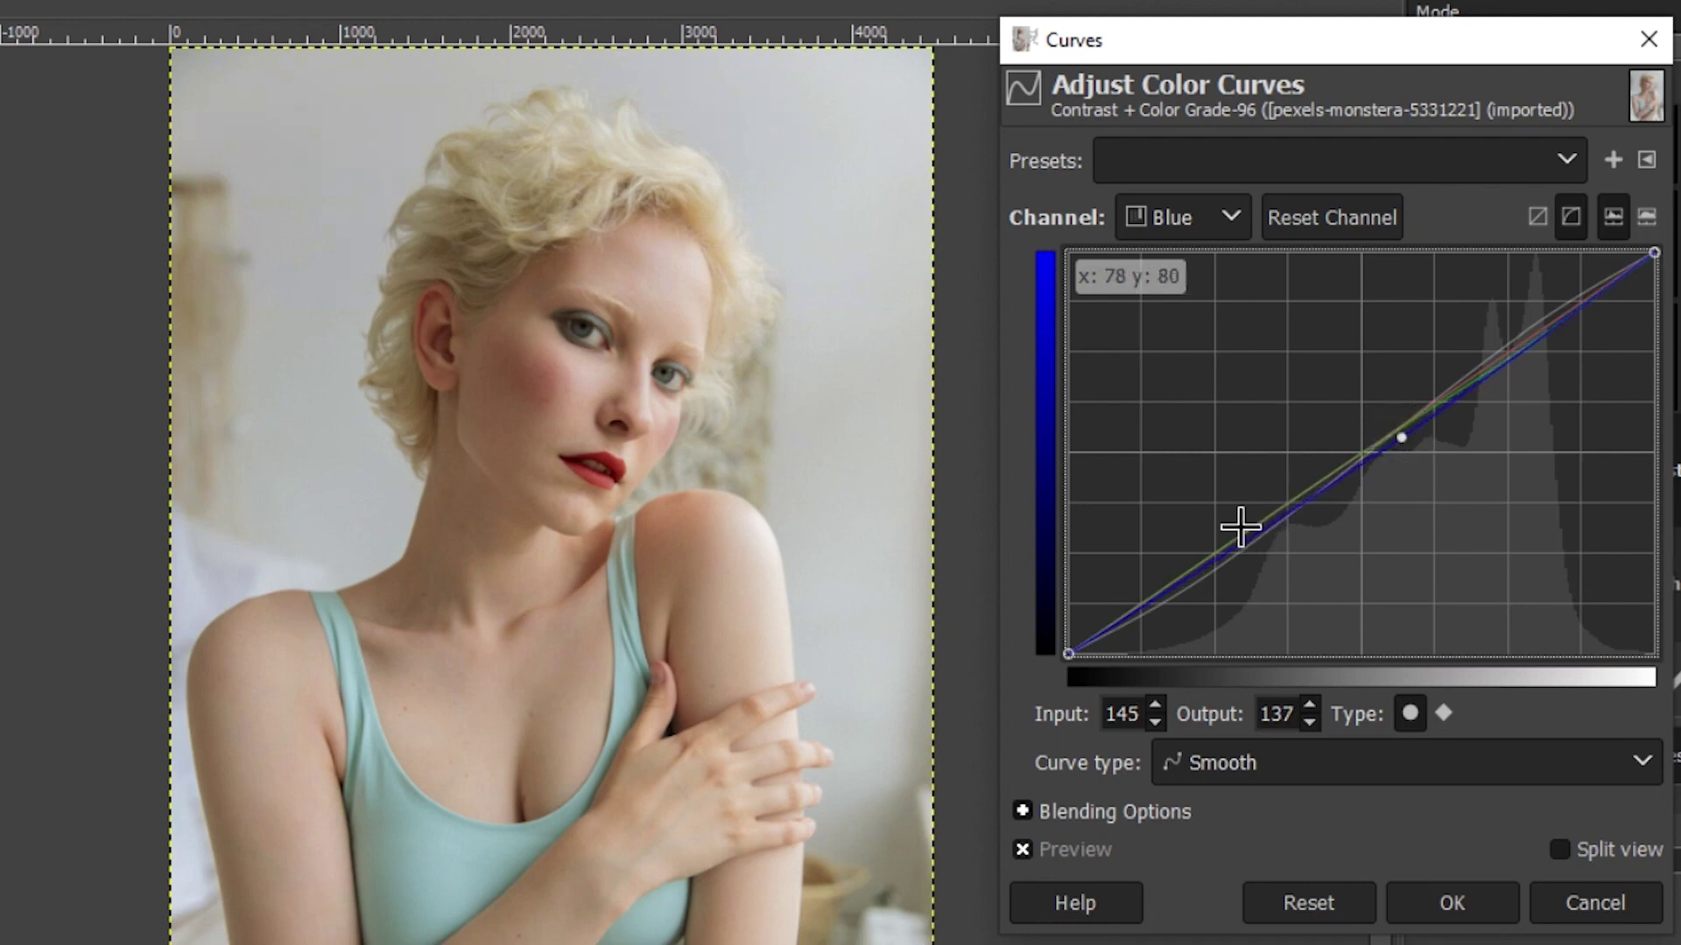
{"action": "left_click", "coordinate": [1043, 848]}
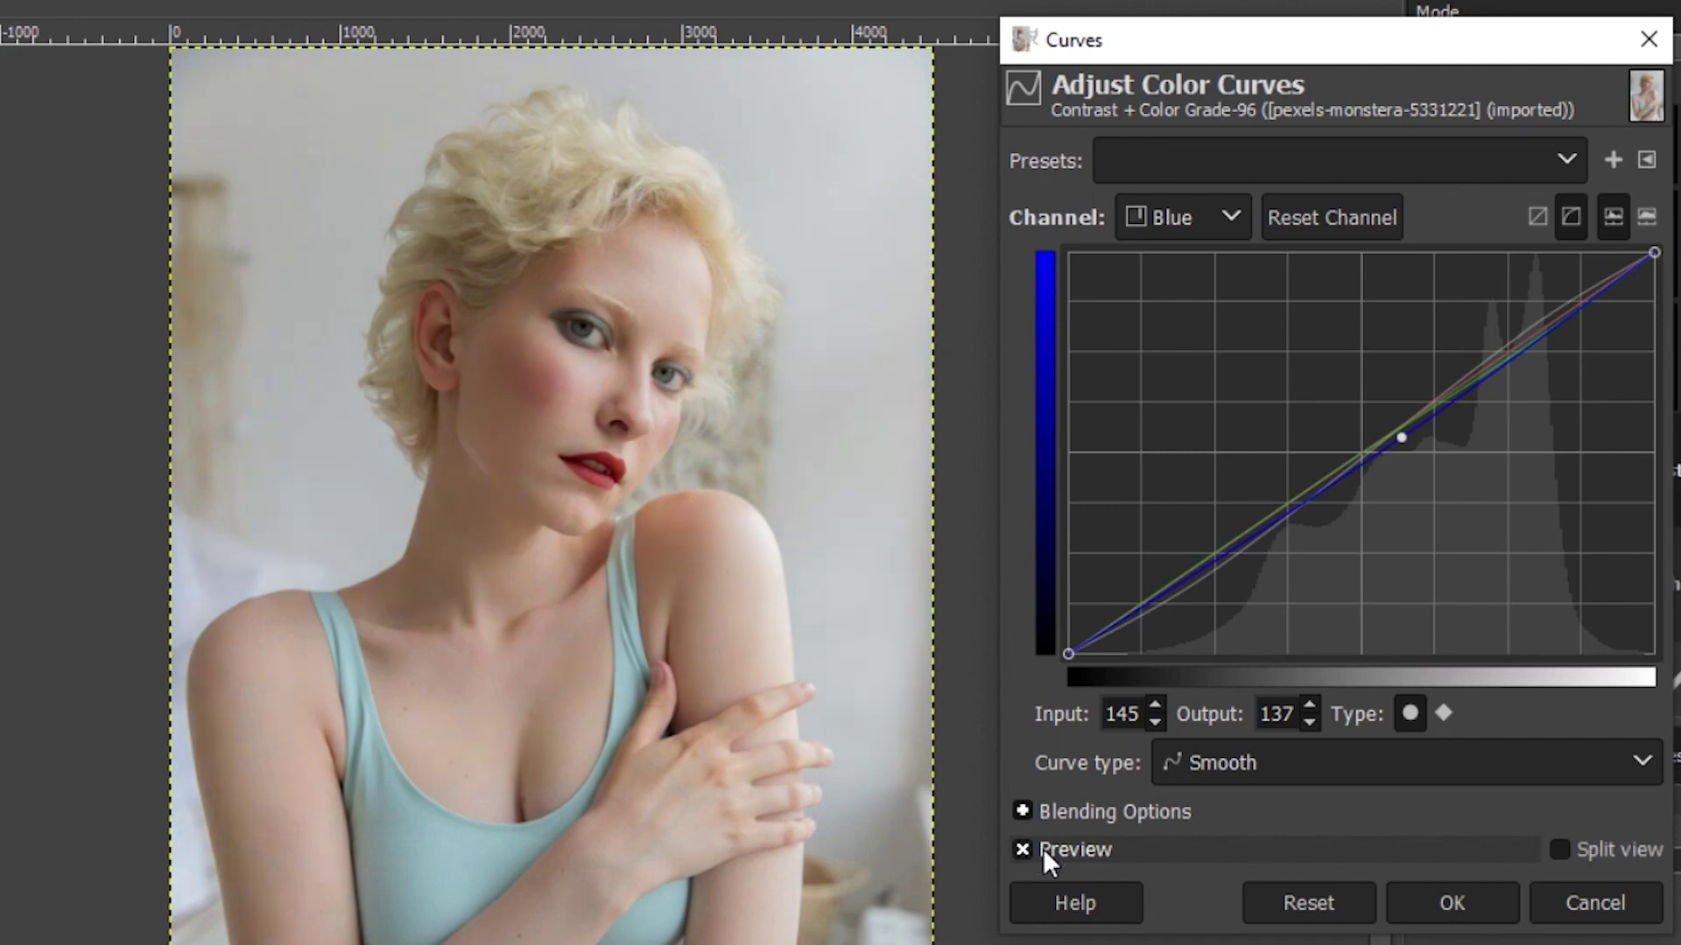
{"action": "left_click", "coordinate": [1401, 440]}
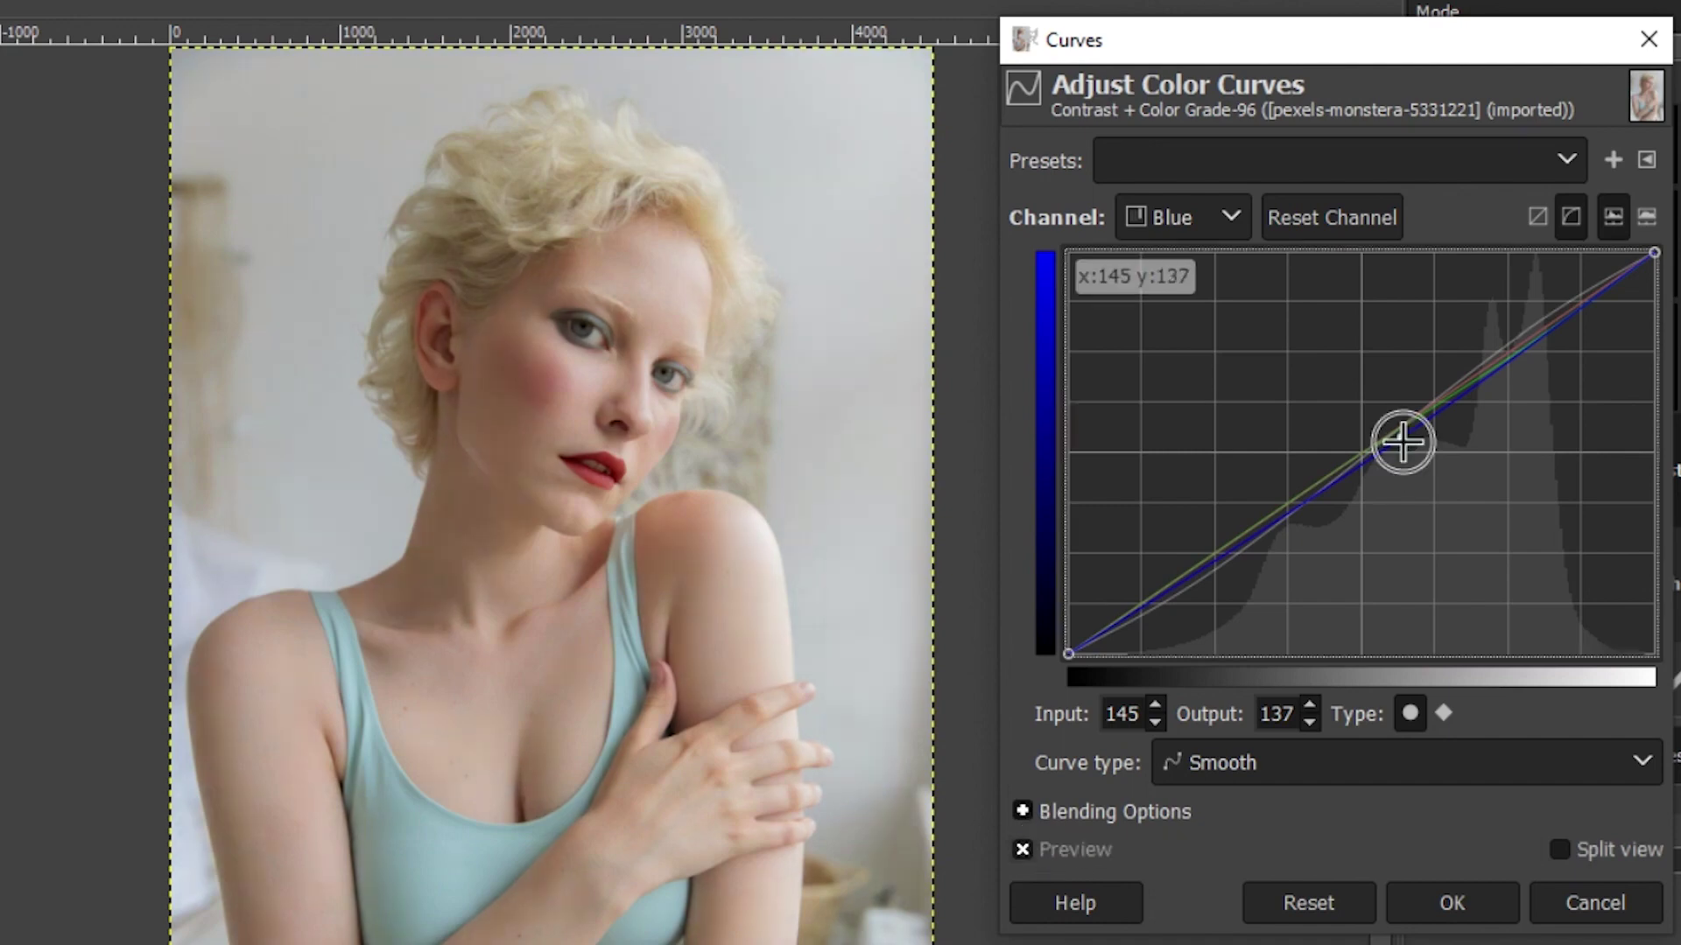
{"action": "left_click_drag", "start_coordinate": [1401, 440], "coordinate": [1400, 435]}
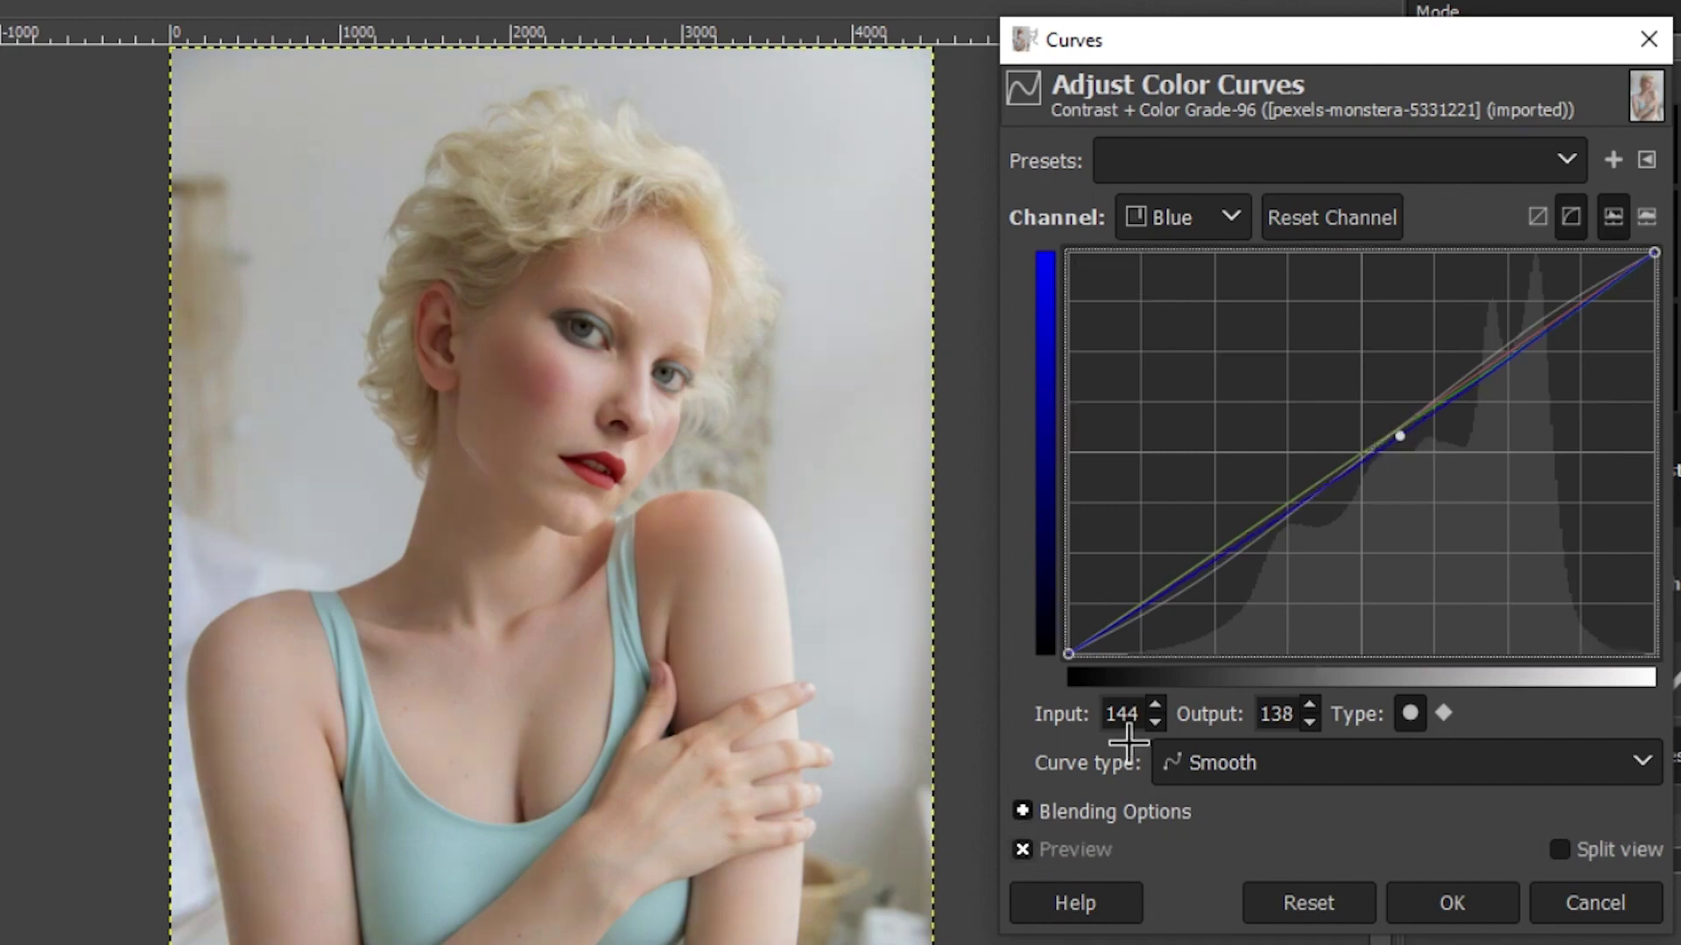
{"action": "left_click", "coordinate": [1023, 847]}
{"action": "left_click", "coordinate": [1451, 903]}
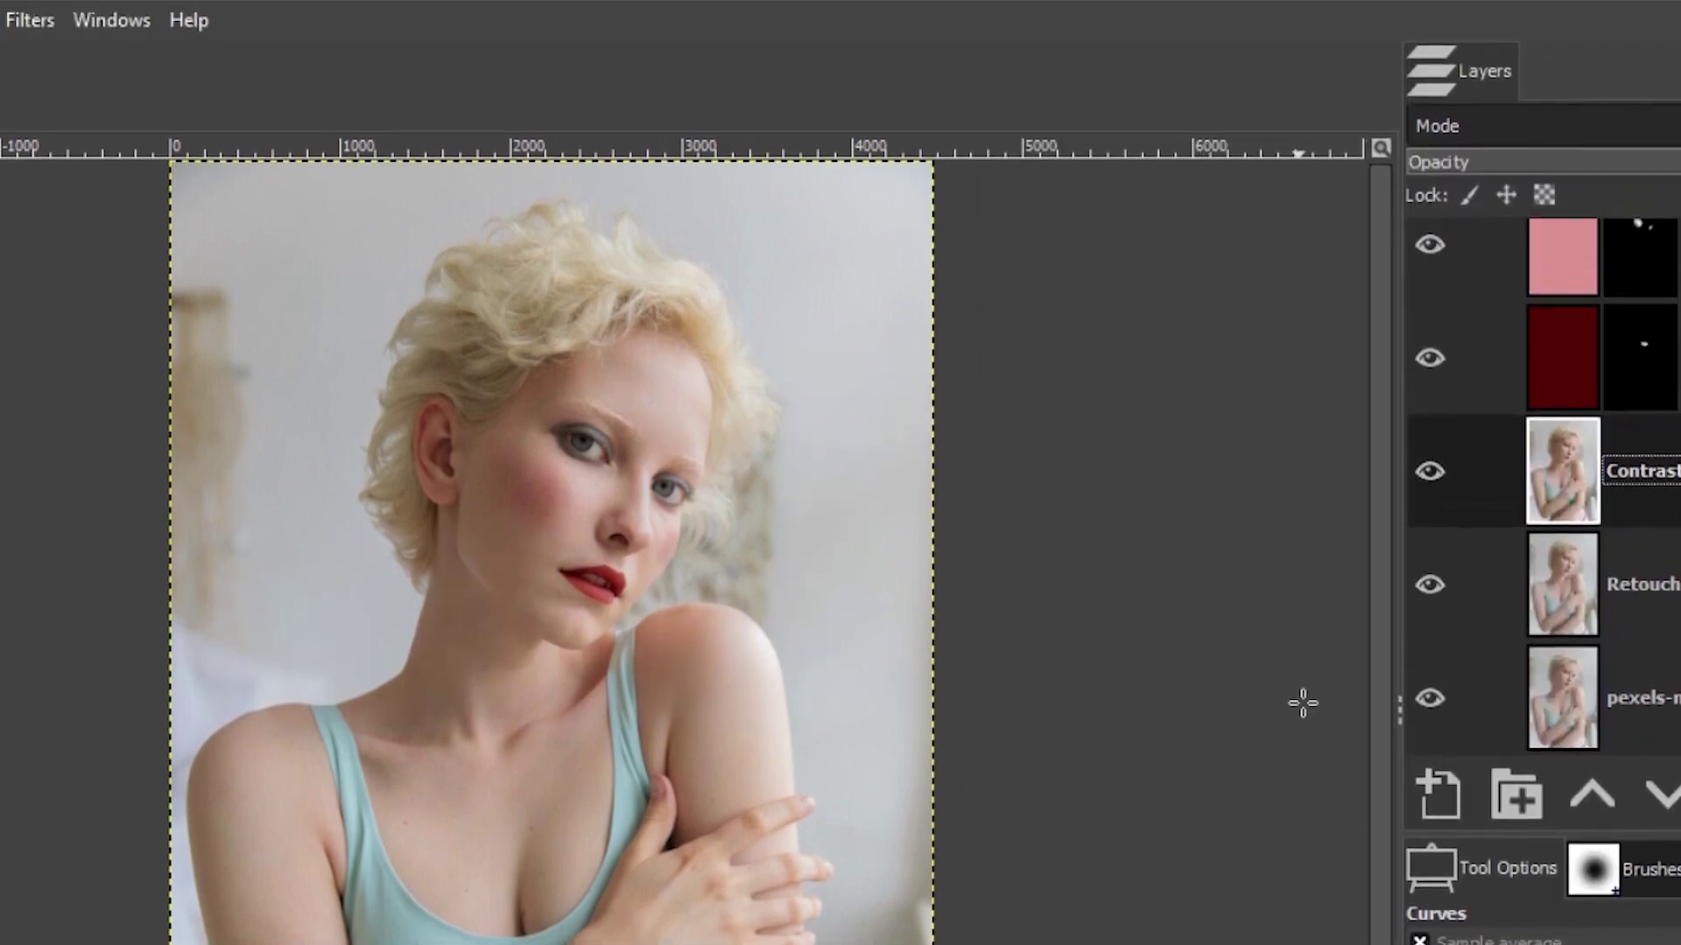
Show only the original photo layer for a before-and-after comparison, and restore the visibility of all the other layers
{"action": "left_click", "coordinate": [1432, 696], "text": "shift"}
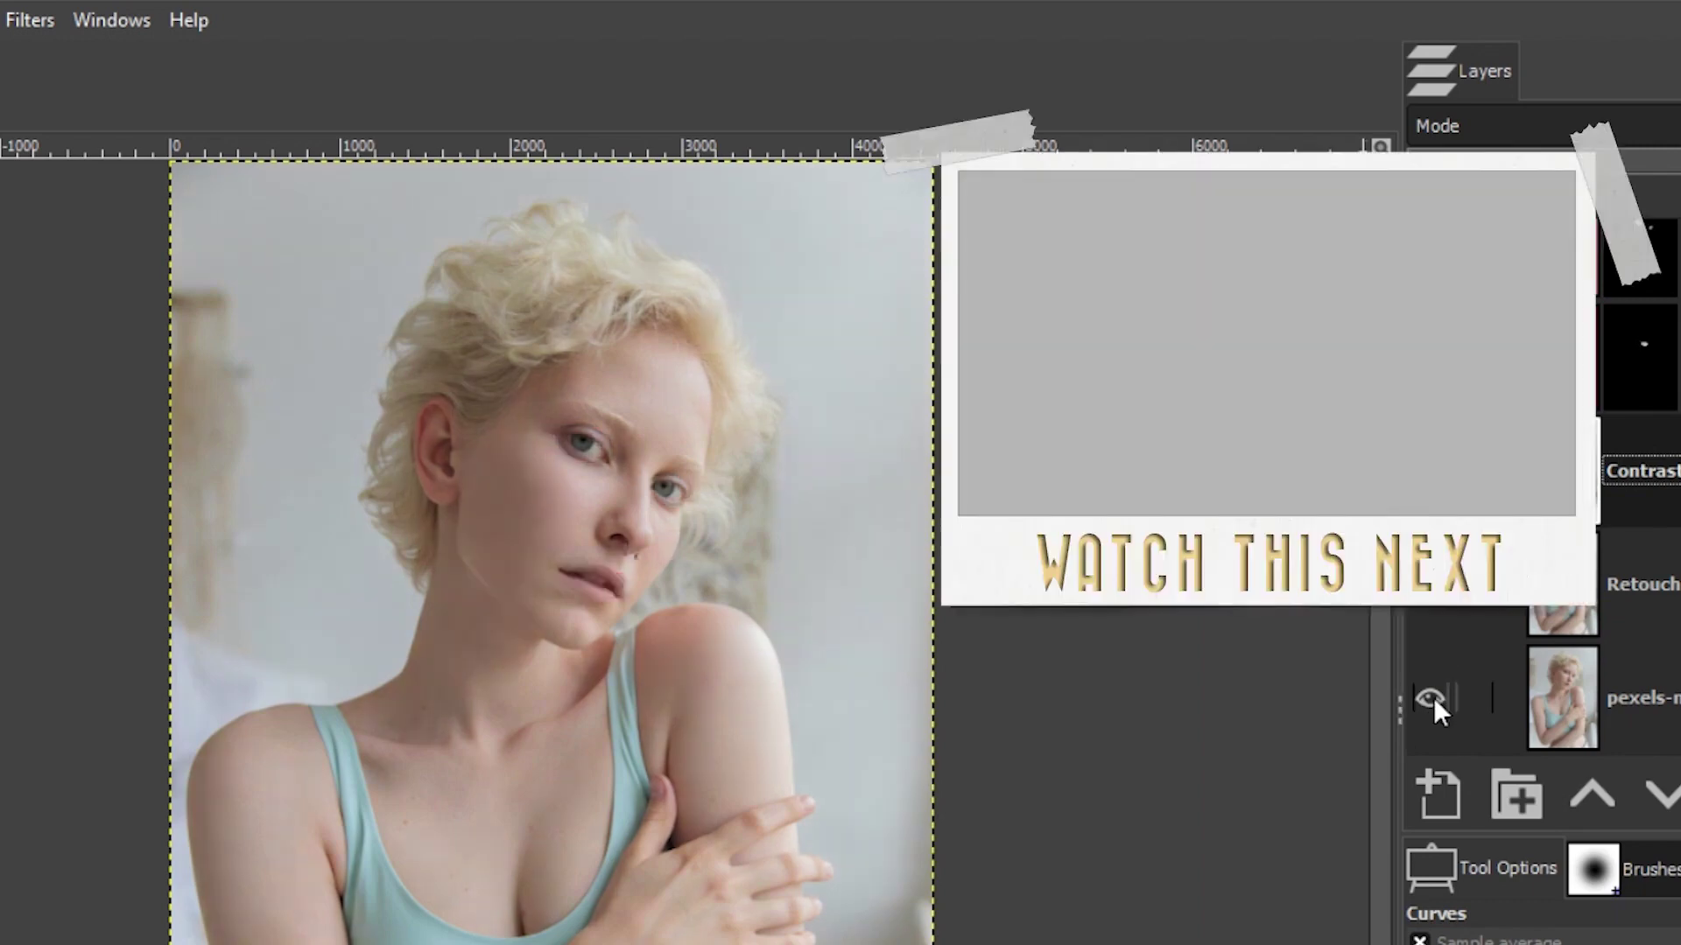
{"action": "left_click", "coordinate": [1432, 697], "text": "shift"}
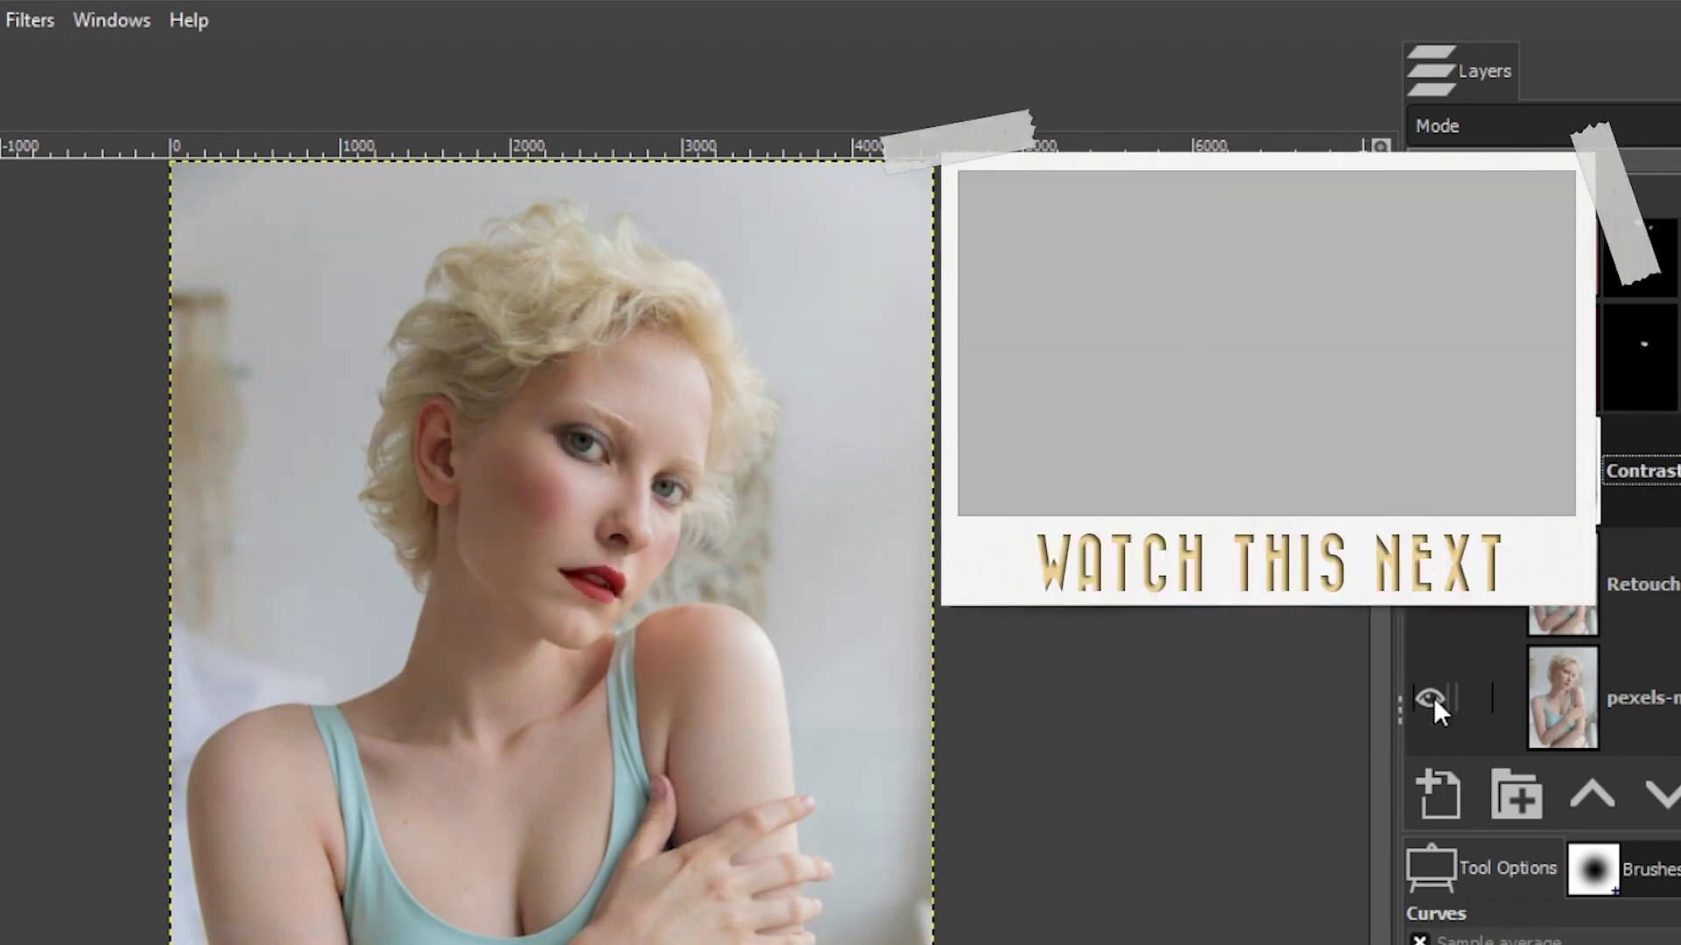